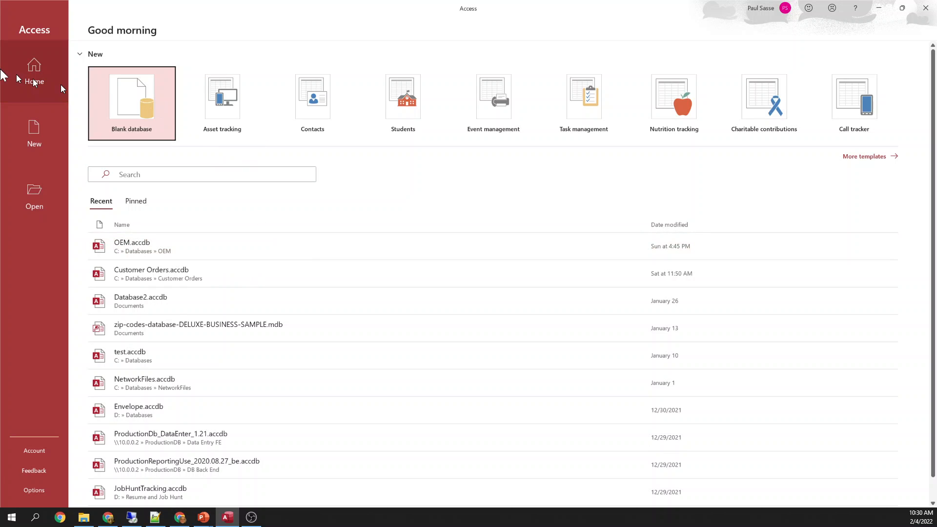
Show the Open page of recent databases, then browse for a file and cancel the dialog
scroll(146, 263, down, 1)
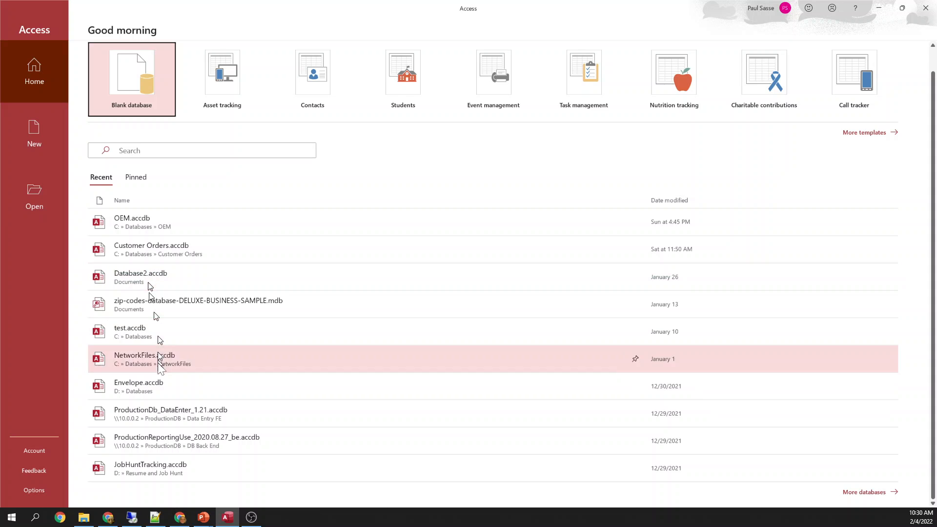
scroll(165, 274, up, 1)
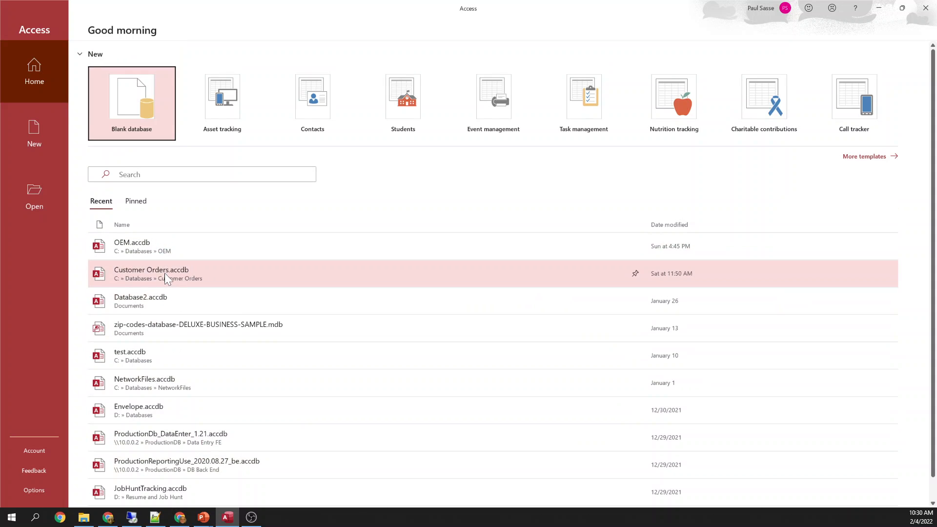
click(39, 195)
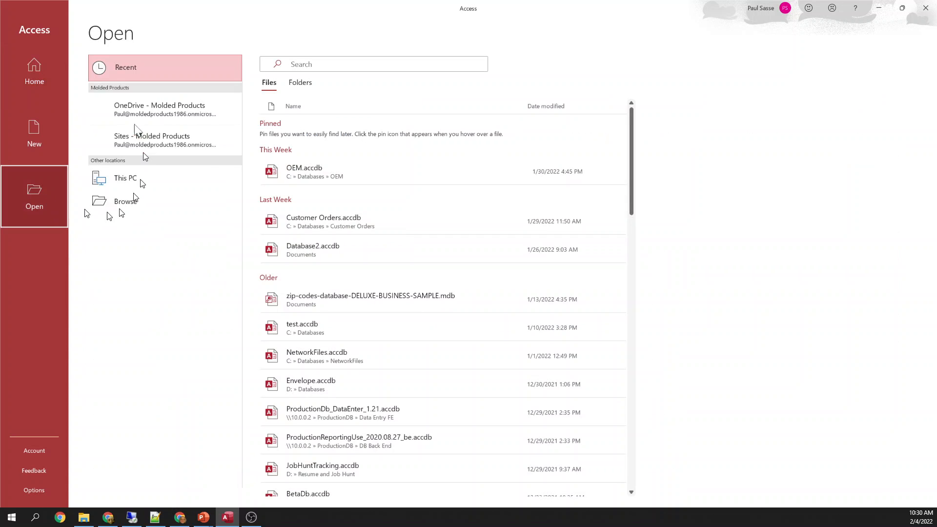
click(125, 224)
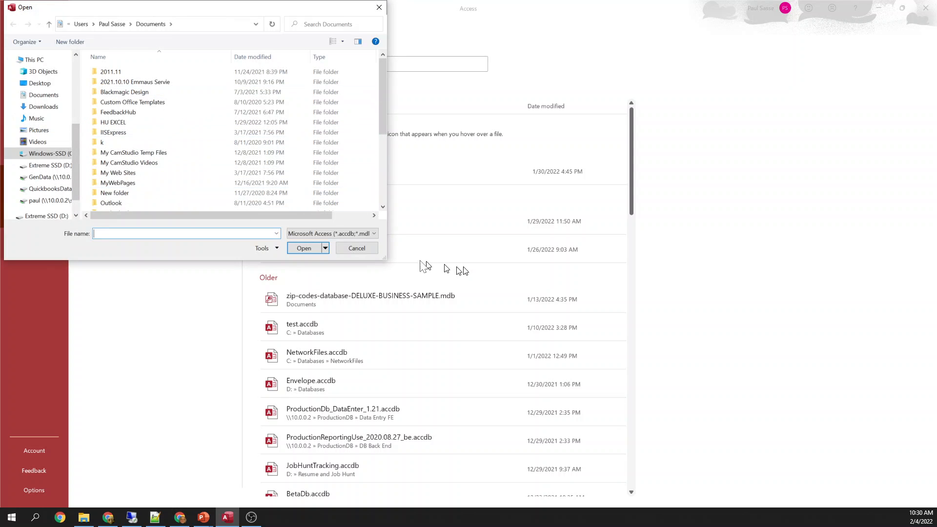
click(358, 248)
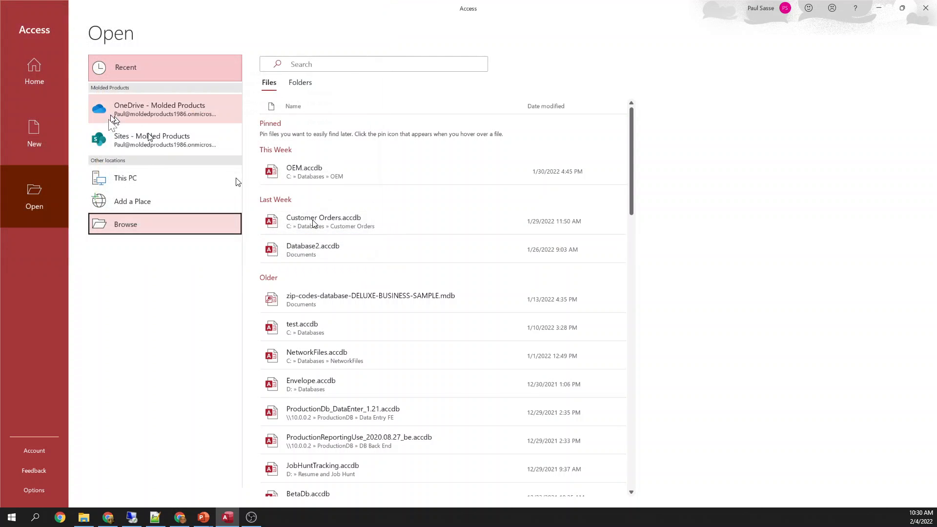
Scroll through the New page's database templates and choose Blank database
click(31, 136)
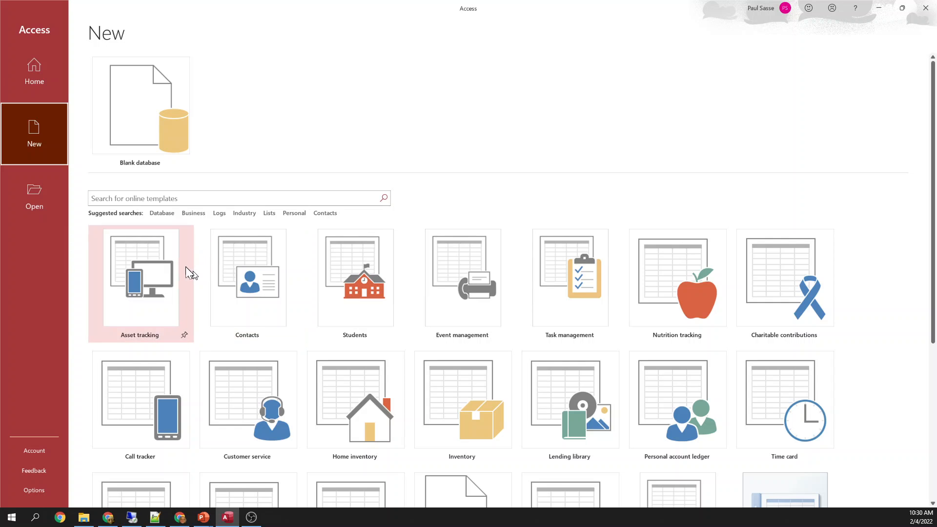
scroll(470, 315, down, 4)
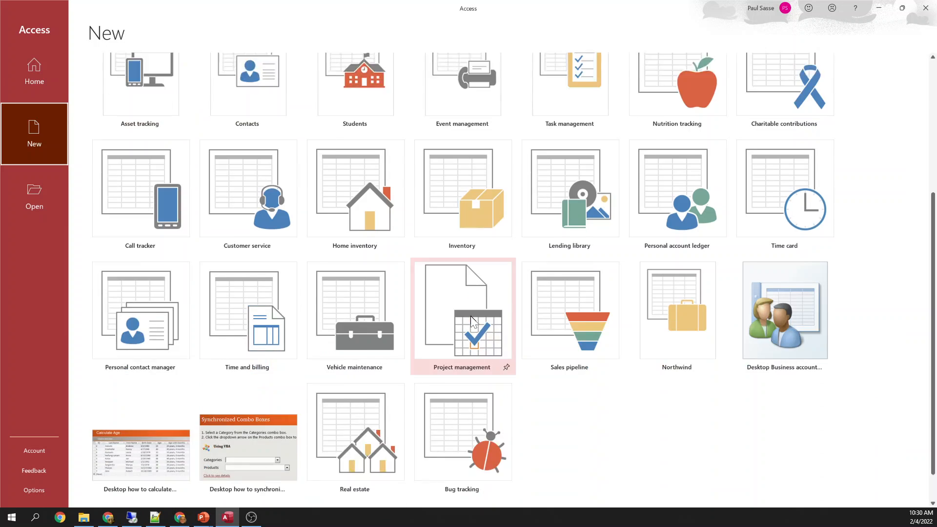
scroll(471, 315, down, 1)
scroll(471, 315, up, 4)
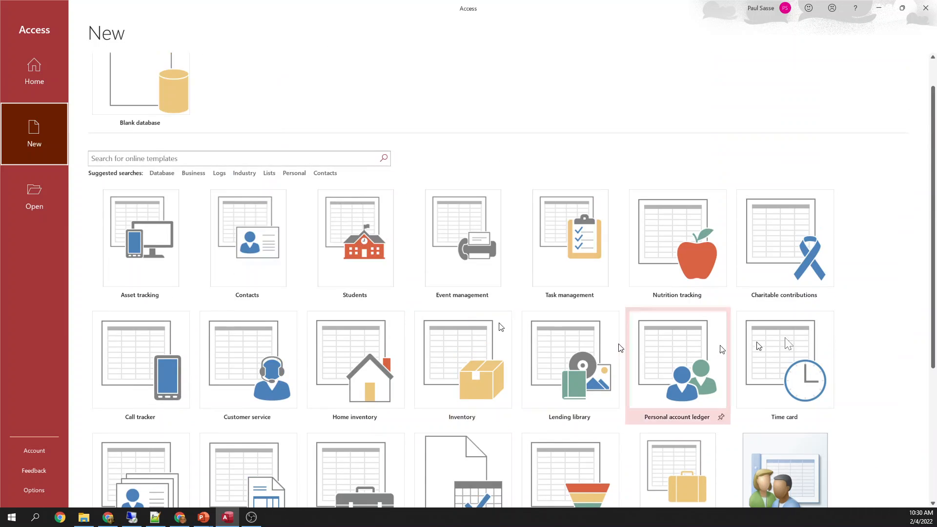
scroll(610, 431, up, 1)
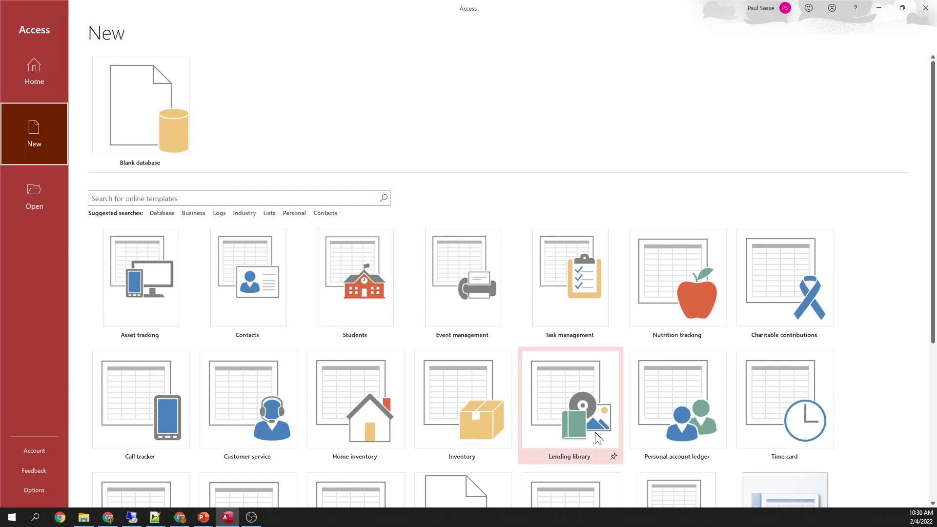
click(141, 115)
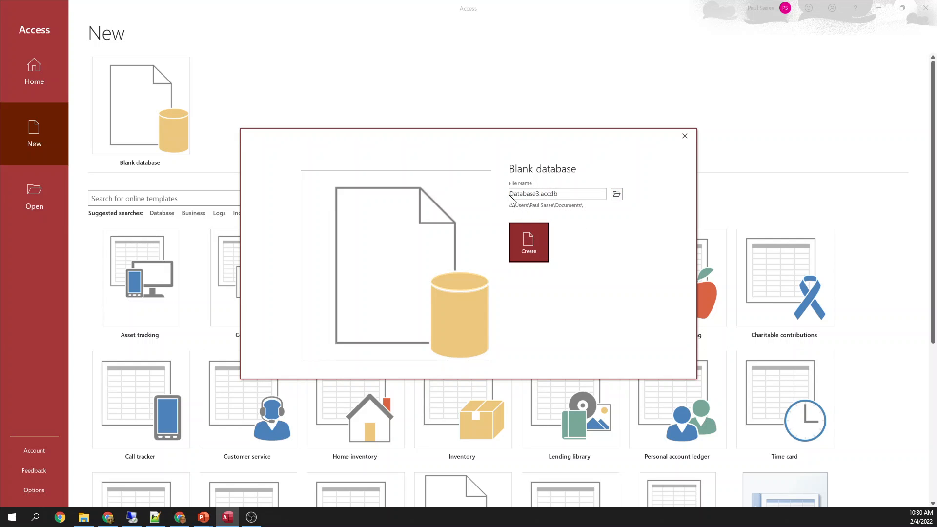
Replace the proposed file name and browse to the C:\Databases folder
drag(510, 194, 548, 195)
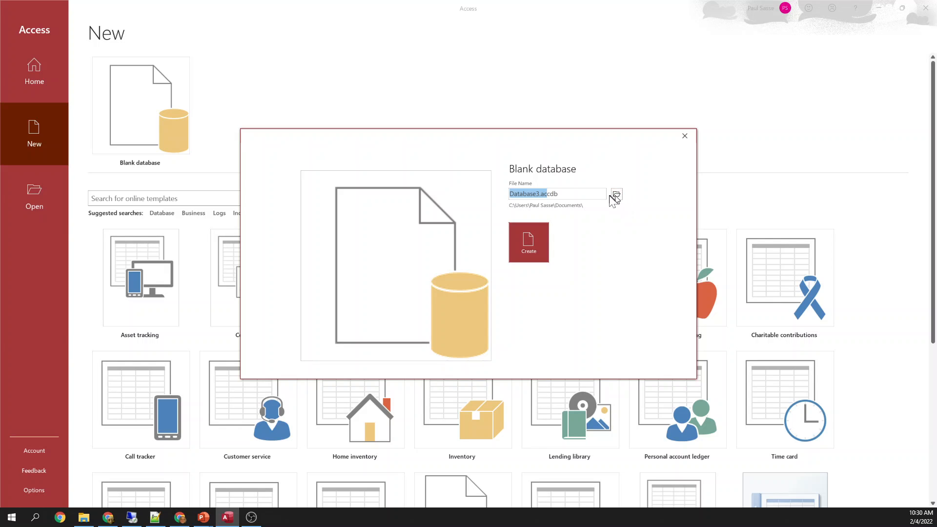
drag(557, 194, 515, 194)
text(asd)
click(617, 194)
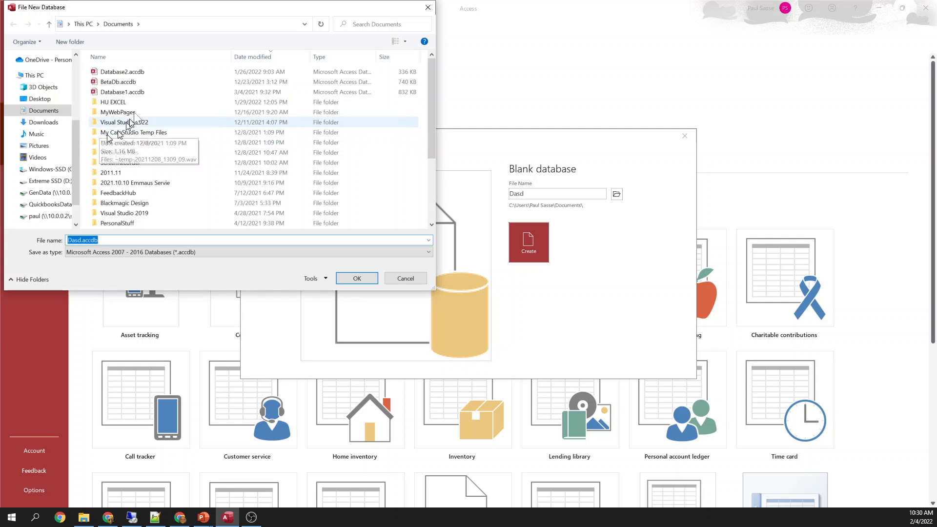
click(185, 24)
text(c:\)
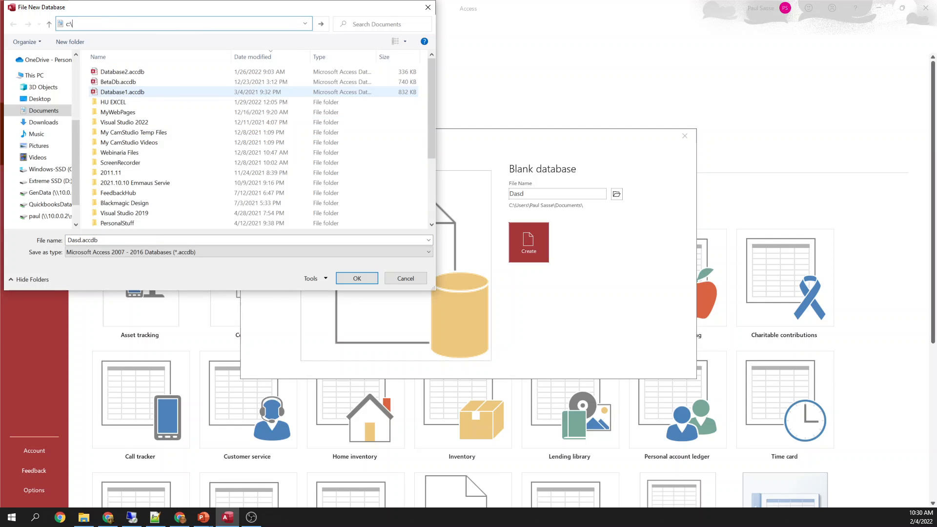
key(Return)
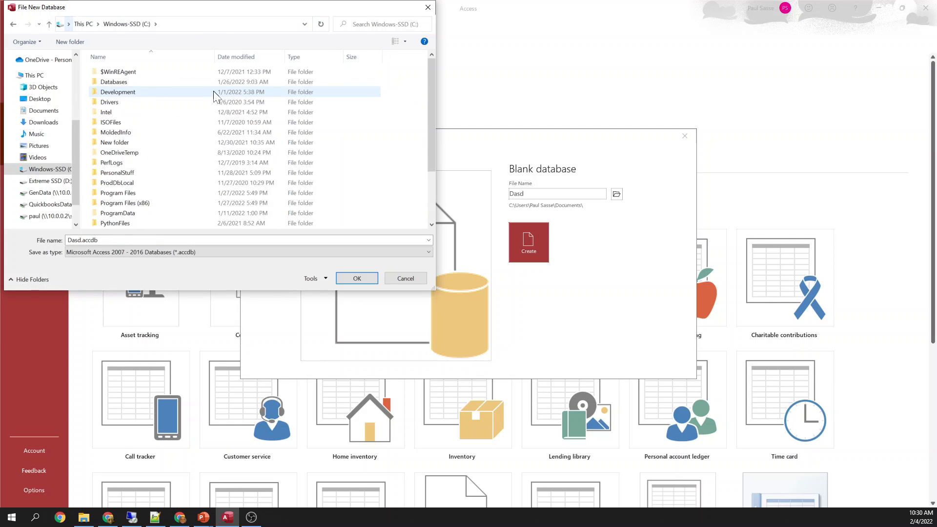
click(109, 83)
double_click(109, 83)
Create a Catalog folder there and set the database file name to FirstDatabase
click(70, 42)
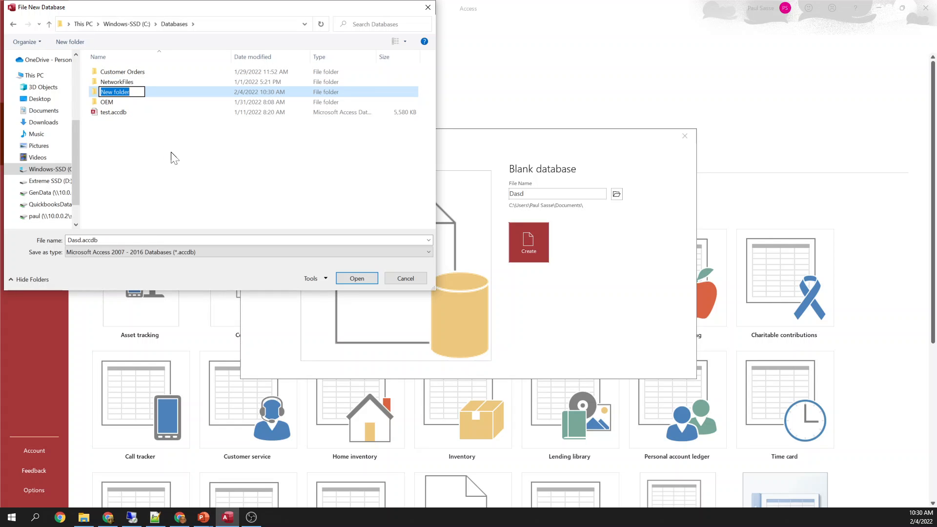
text(Catalog)
key(Return)
key(Return)
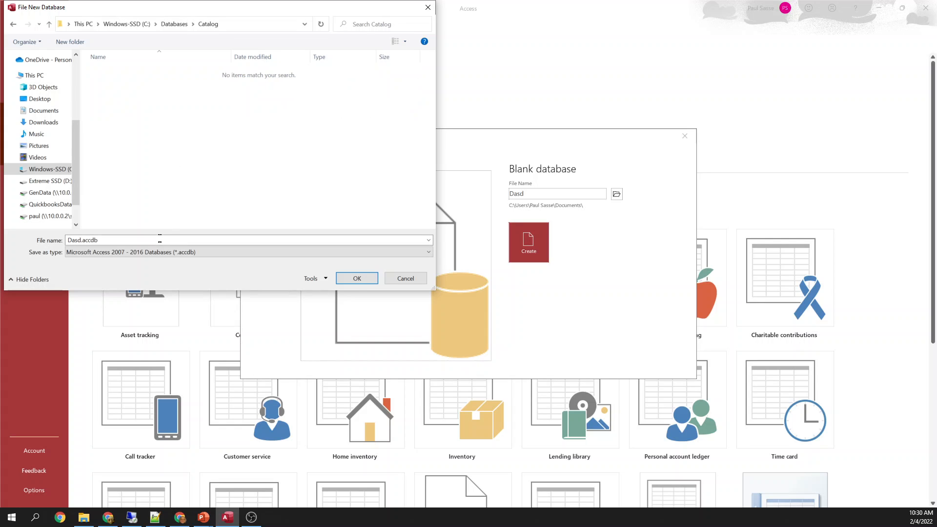
click(159, 239)
text(FirstDatabase)
click(357, 278)
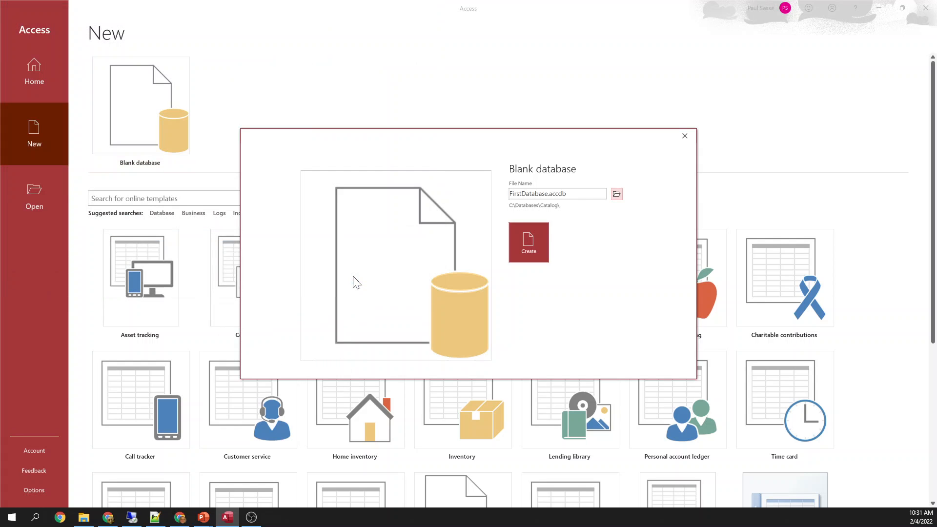
Create the FirstDatabase database and close its default Table1
click(534, 239)
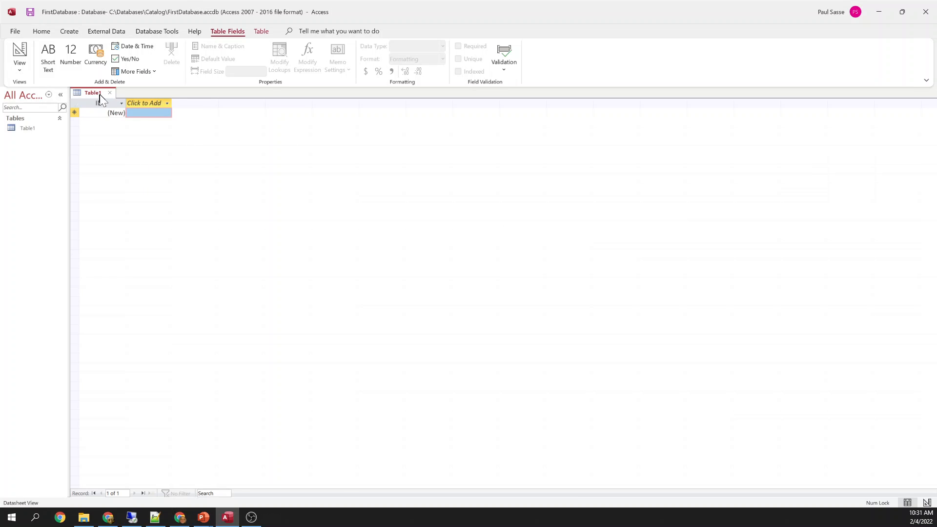
click(146, 114)
right_click(94, 93)
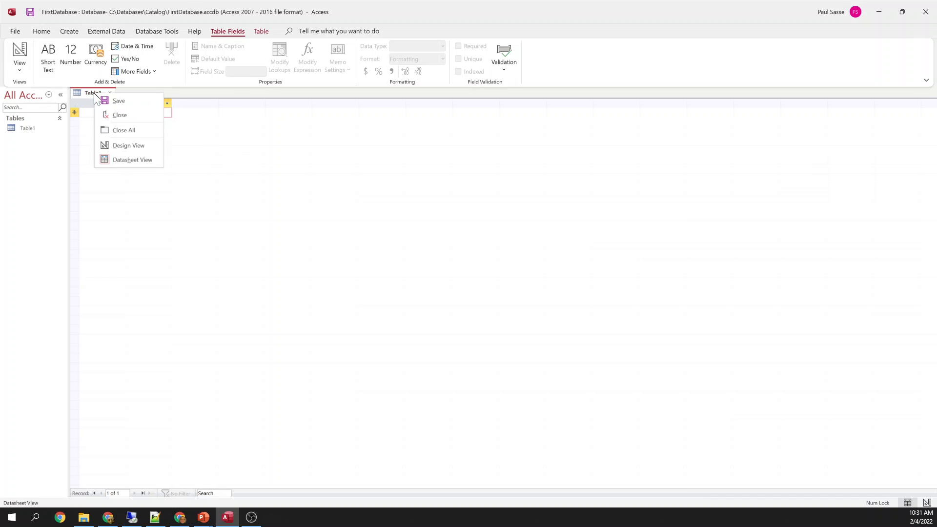
click(124, 114)
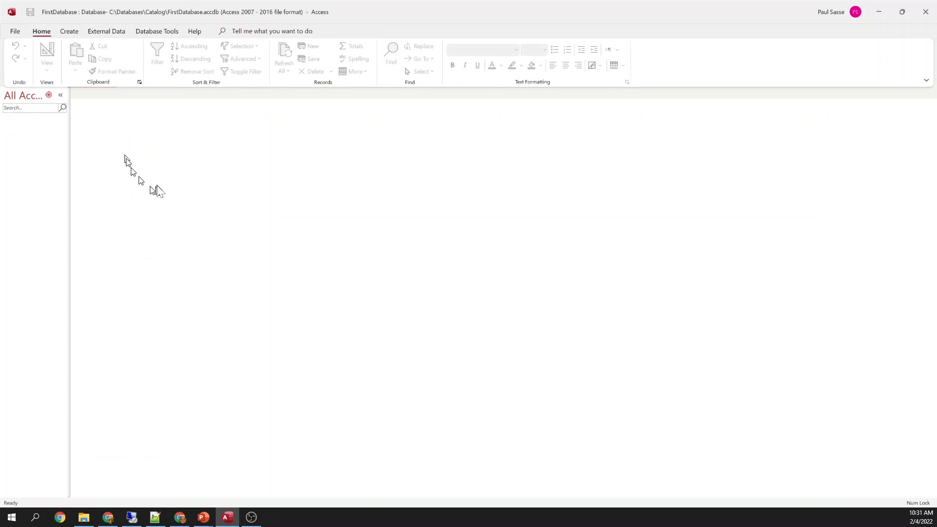
Create a new blank table and bring up its tab options
click(68, 32)
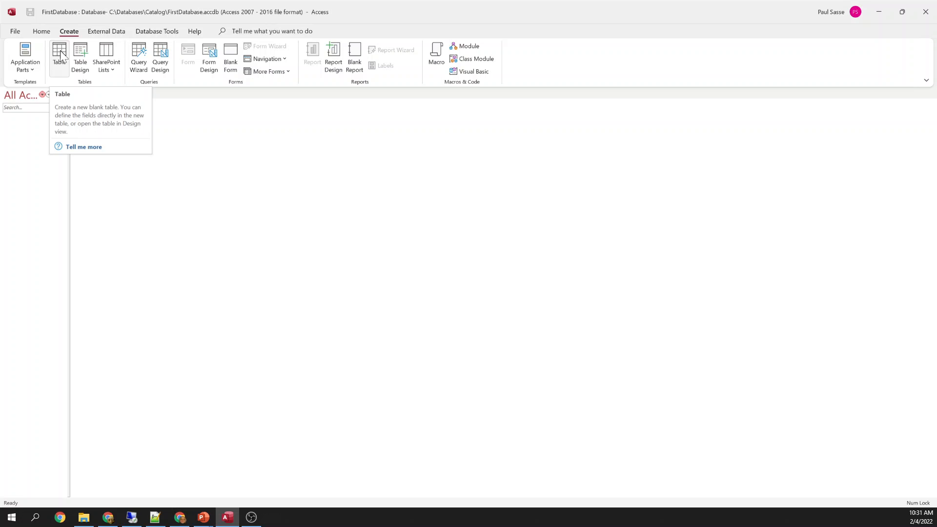
click(60, 50)
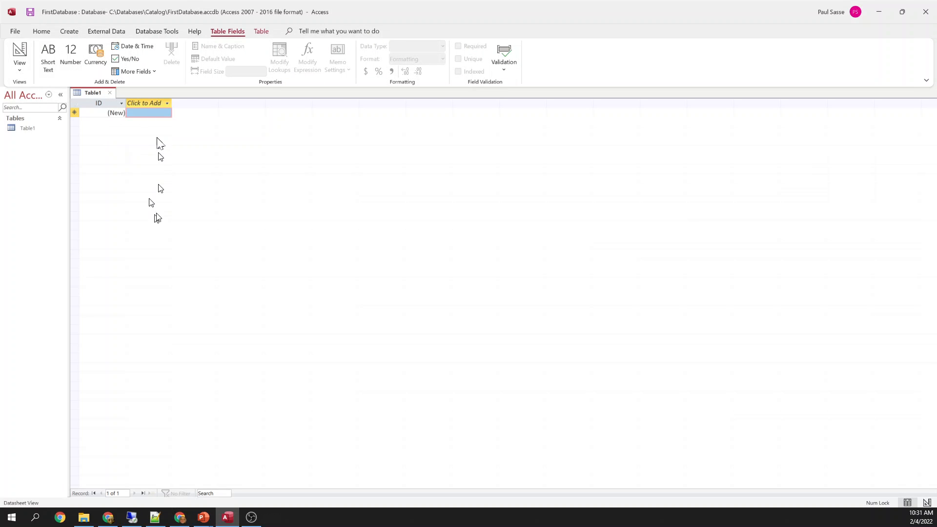
right_click(91, 93)
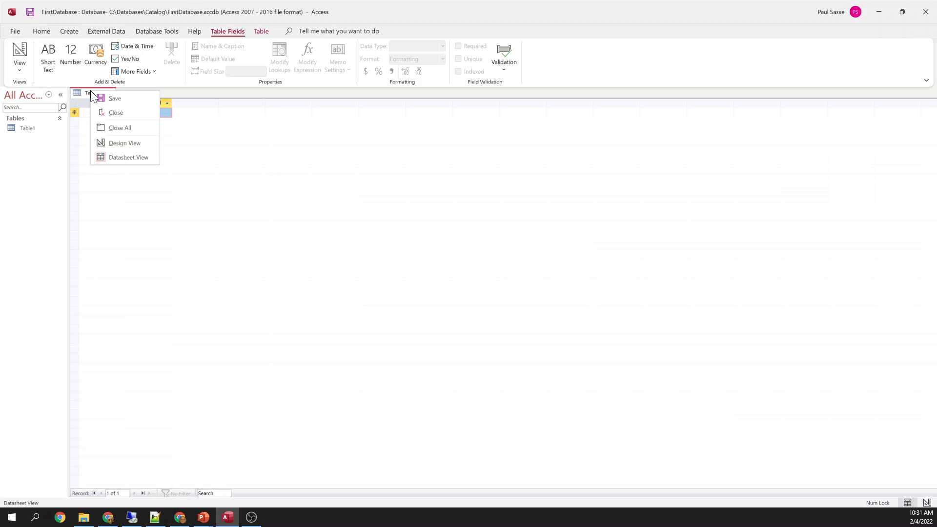
Switch the new table to Design View, entering zTemplate as its table name
click(123, 144)
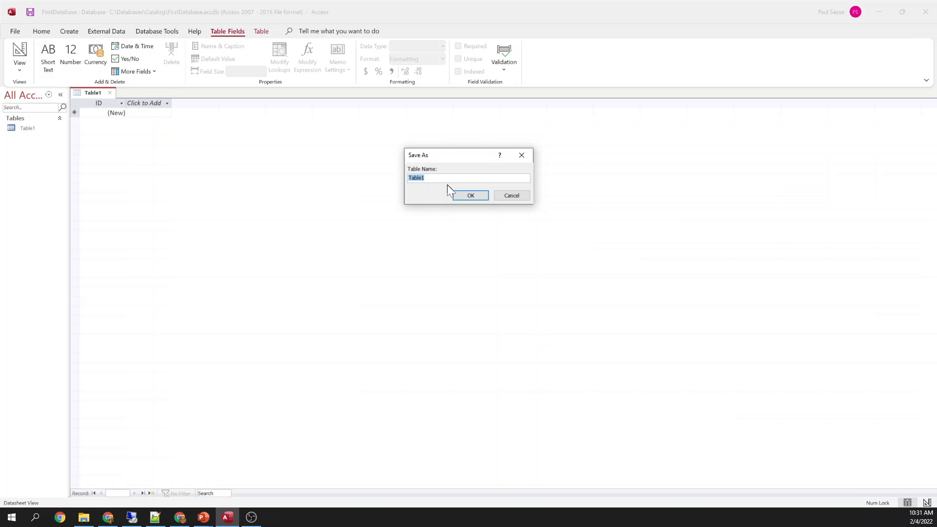
text(zTemplate)
Save the table as zTemplate and inspect the ID field's data type
click(471, 196)
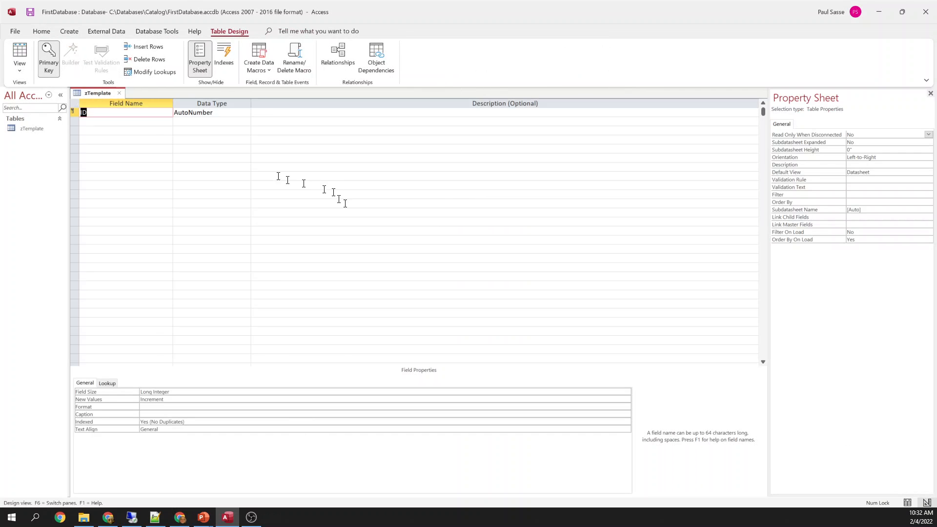
click(92, 121)
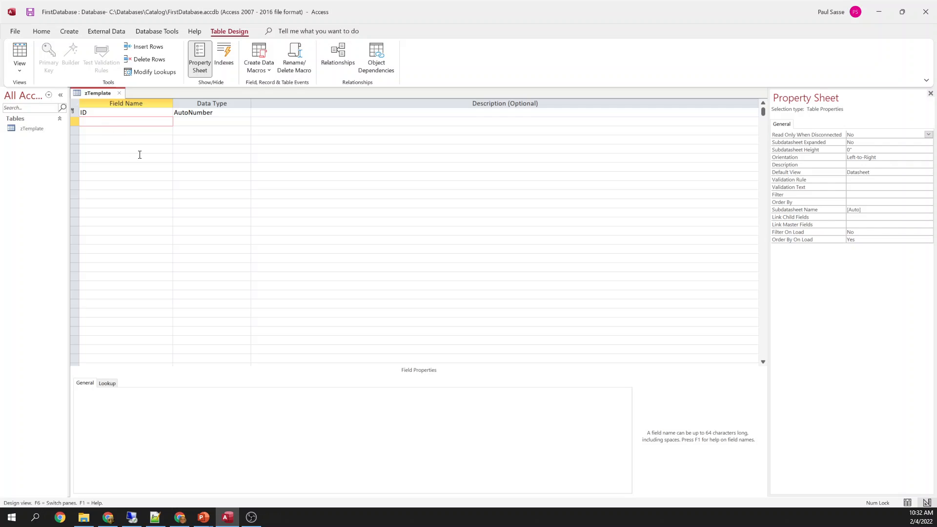
click(183, 113)
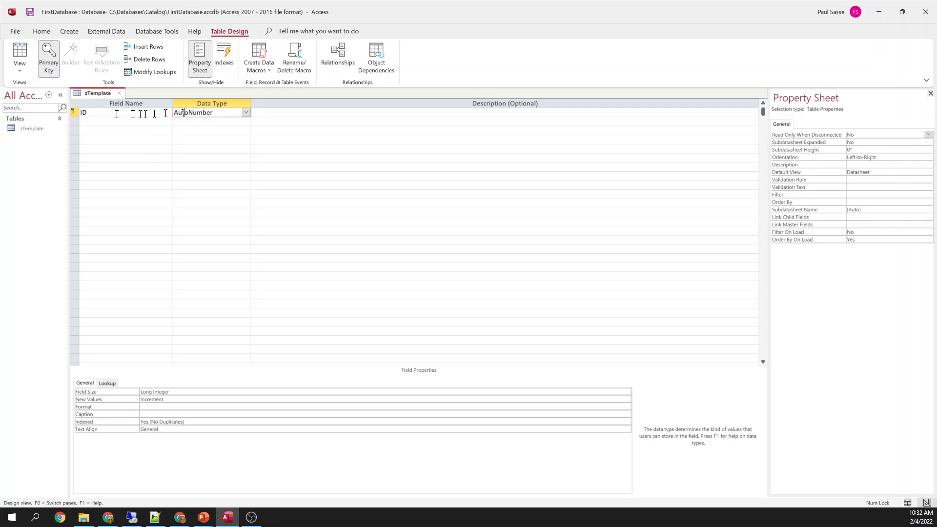
click(91, 114)
click(91, 120)
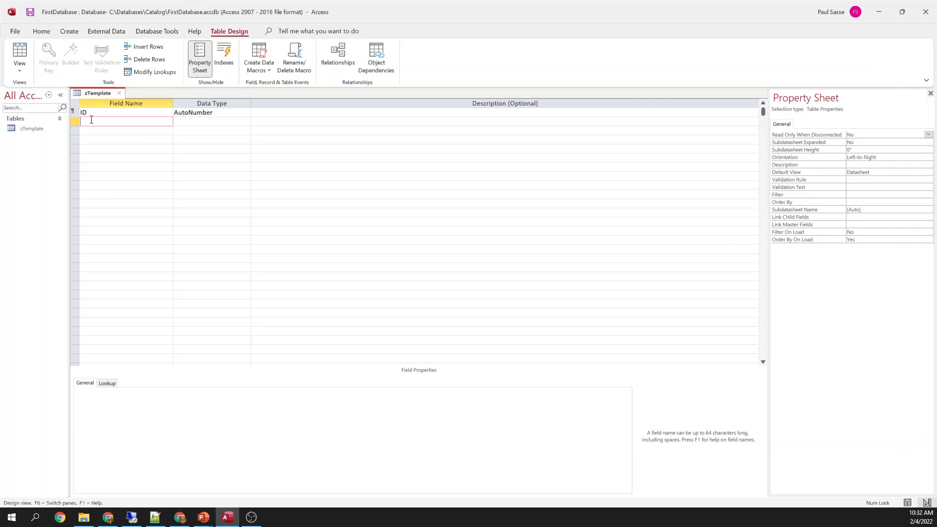
click(189, 114)
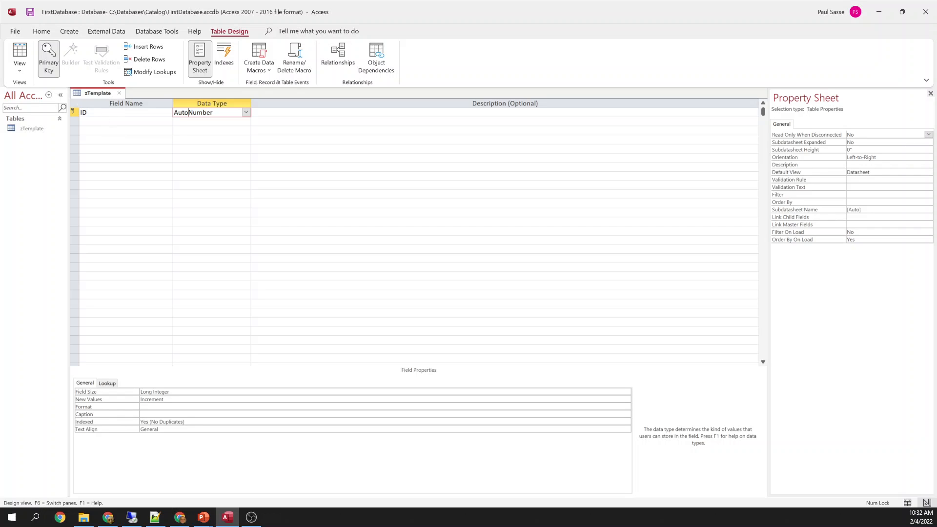
click(106, 122)
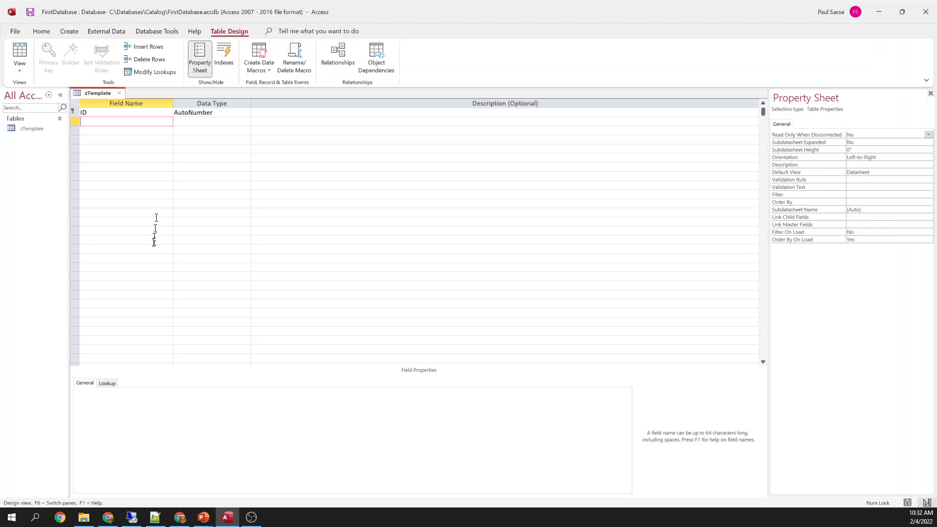
Delete the ID field row and confirm removing its primary key
click(74, 111)
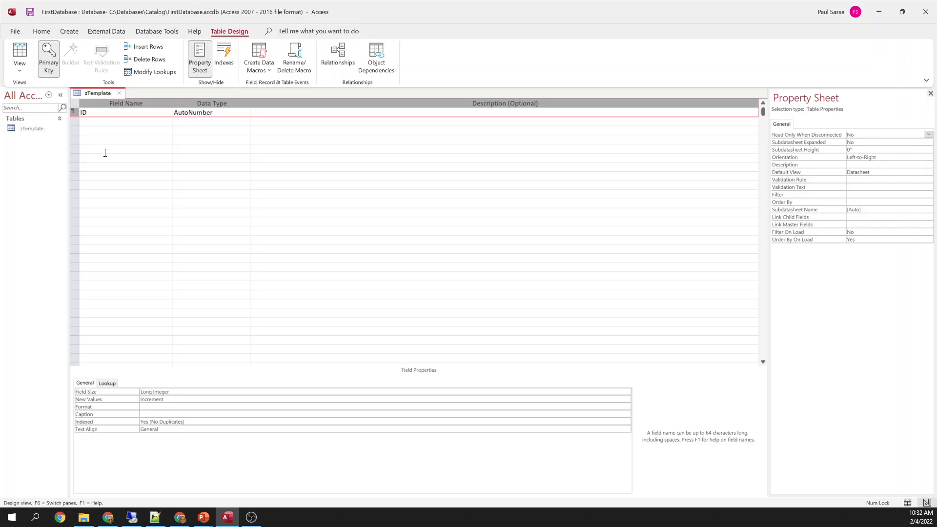
key(Delete)
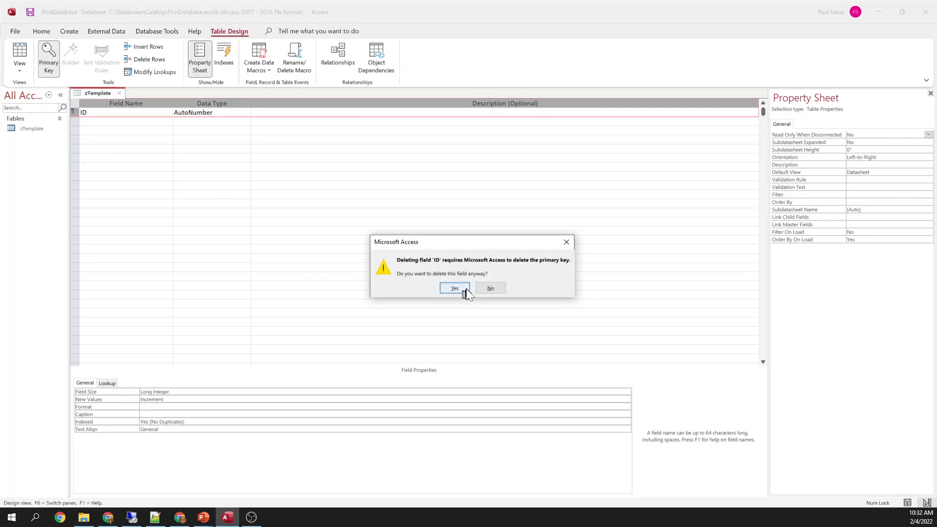
click(454, 288)
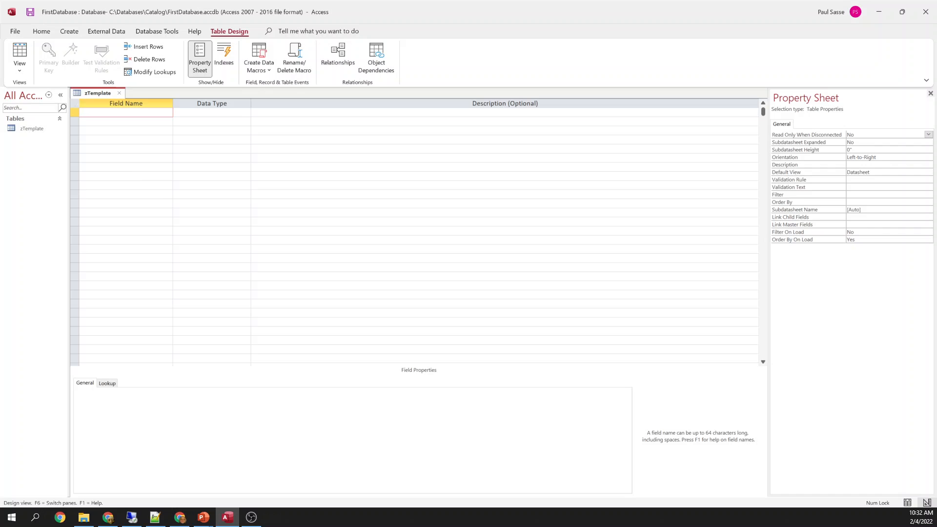
Add a field named ID with the AutoNumber data type
key(Caps_Lock)
text(ID)
key(Tab)
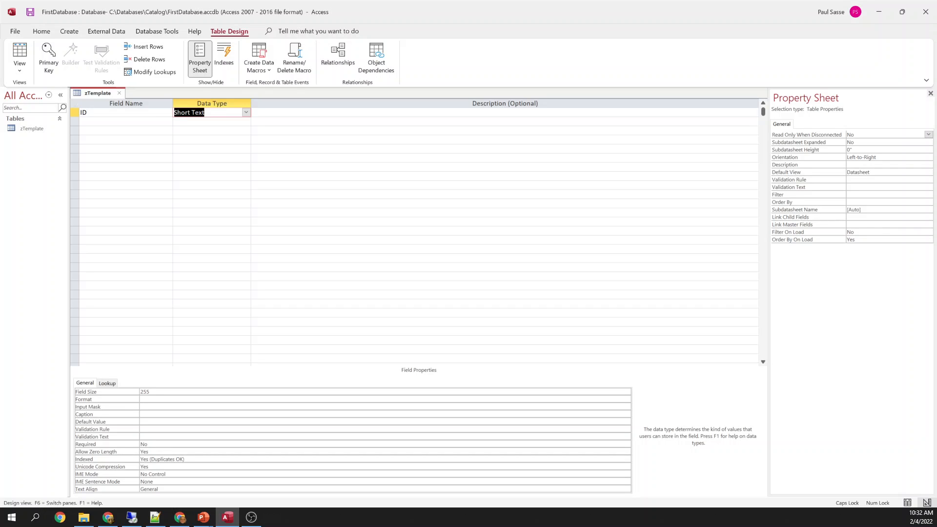
key(shift+Tab)
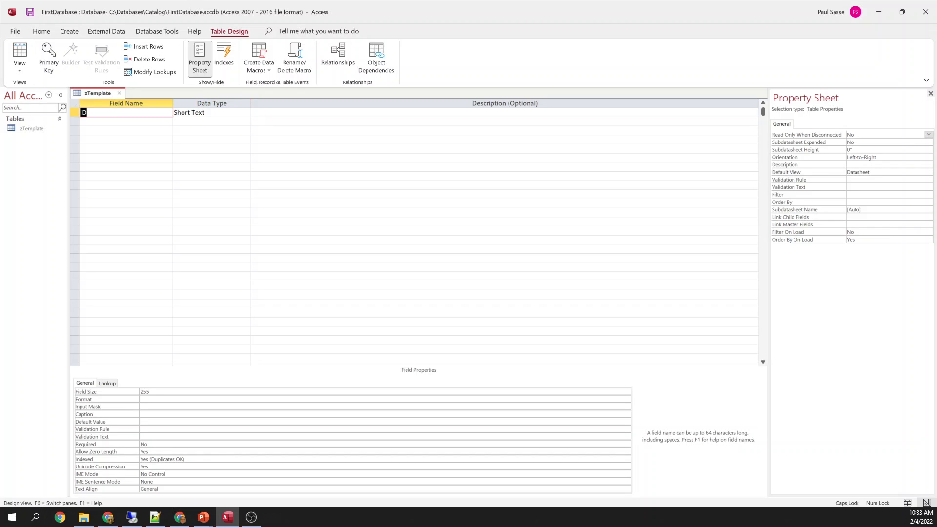
text(pk)
key(Tab)
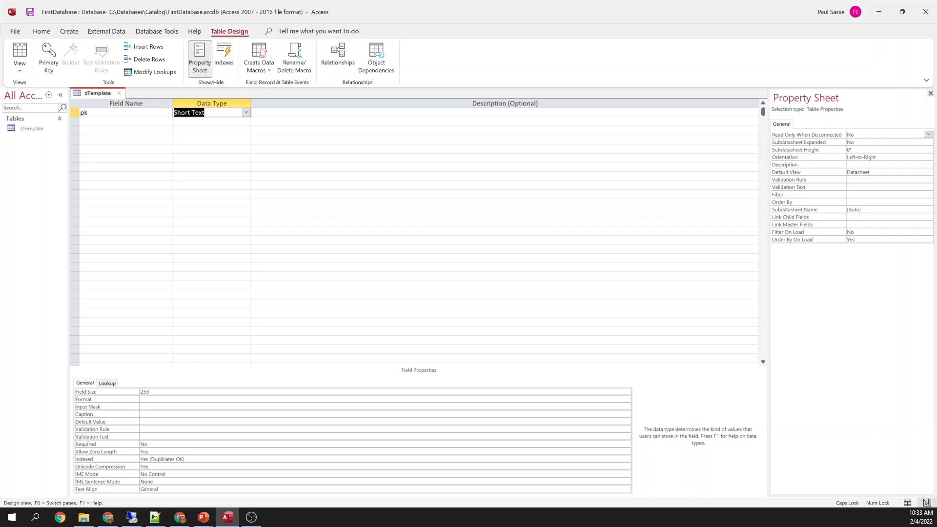
key(shift+Tab)
text(ID)
key(Tab)
text(AUT)
click(246, 112)
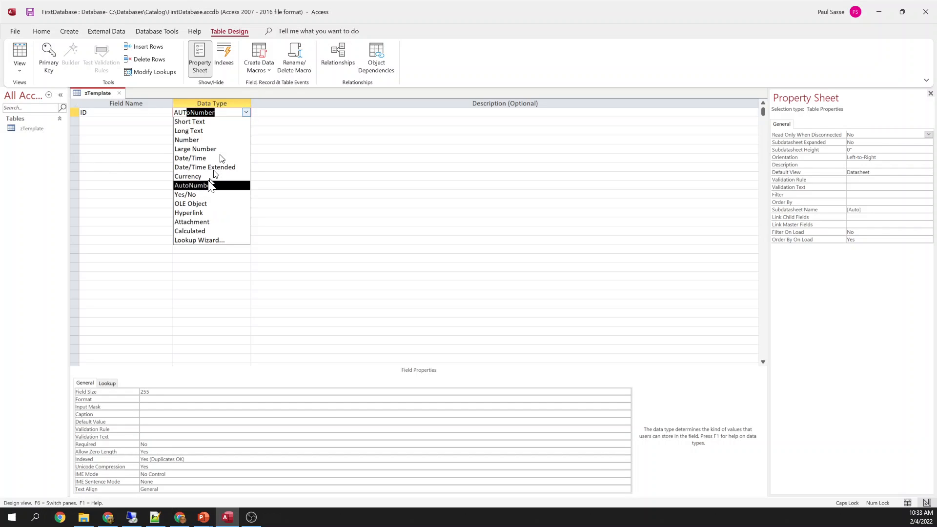
click(210, 187)
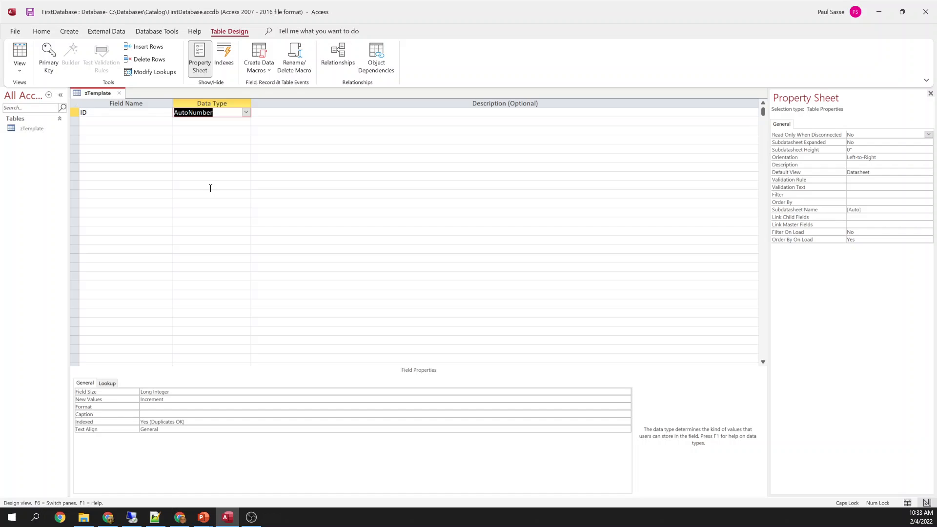
Set the ID field as the zTemplate table's primary key
click(75, 109)
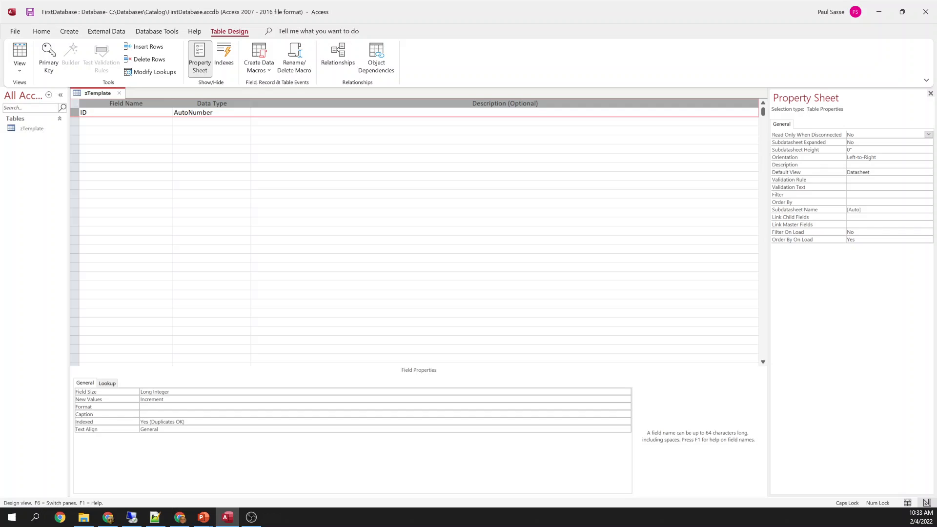
click(150, 111)
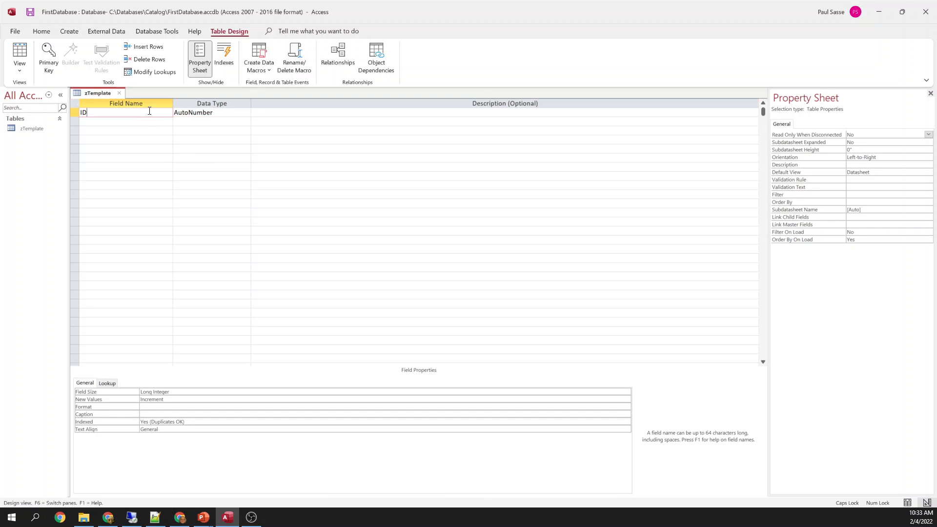
click(74, 112)
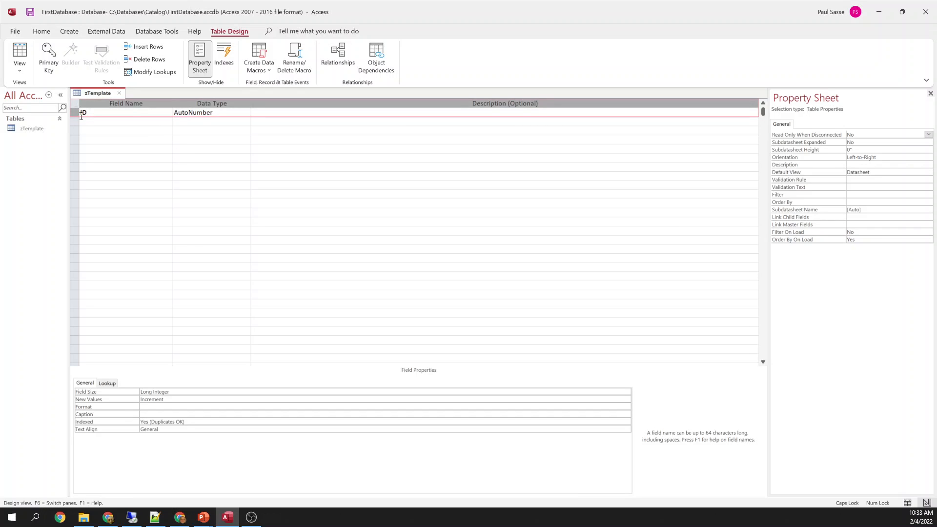
click(45, 52)
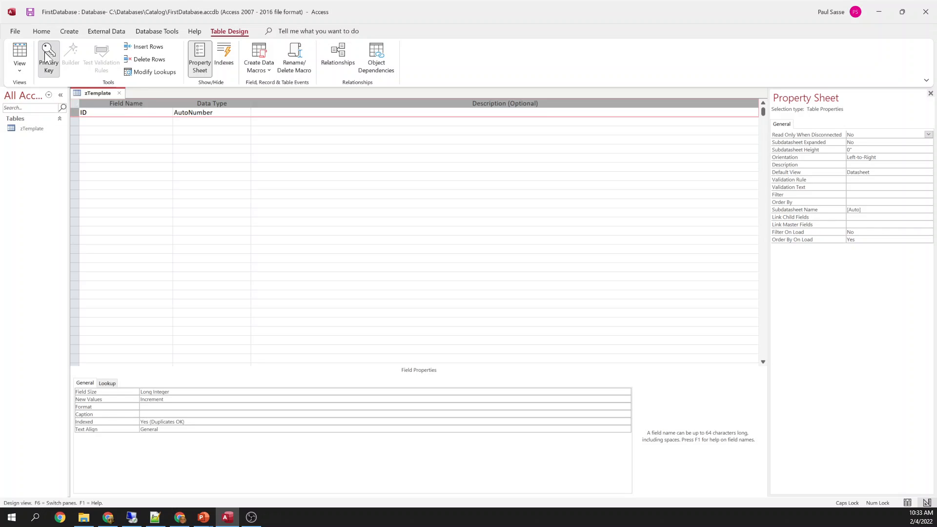
click(105, 121)
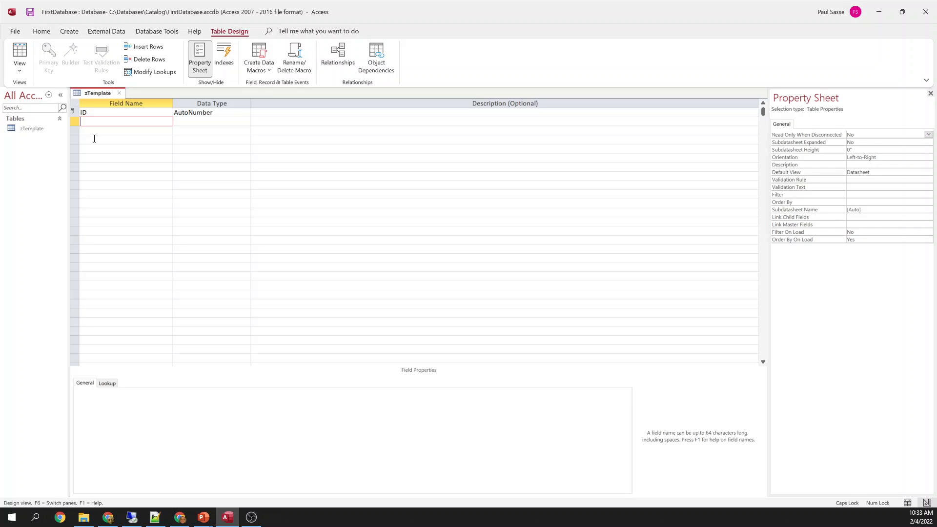
key(Caps_Lock)
key(Caps_Lock)
Add an INSERTED field with the Date/Time data type
text(INSERTED)
key(Tab)
text(DATE)
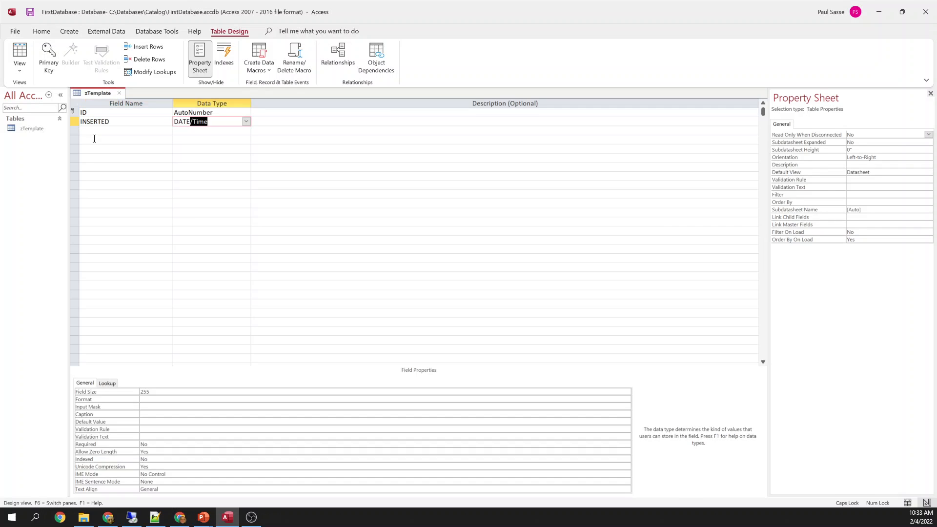
key(Tab)
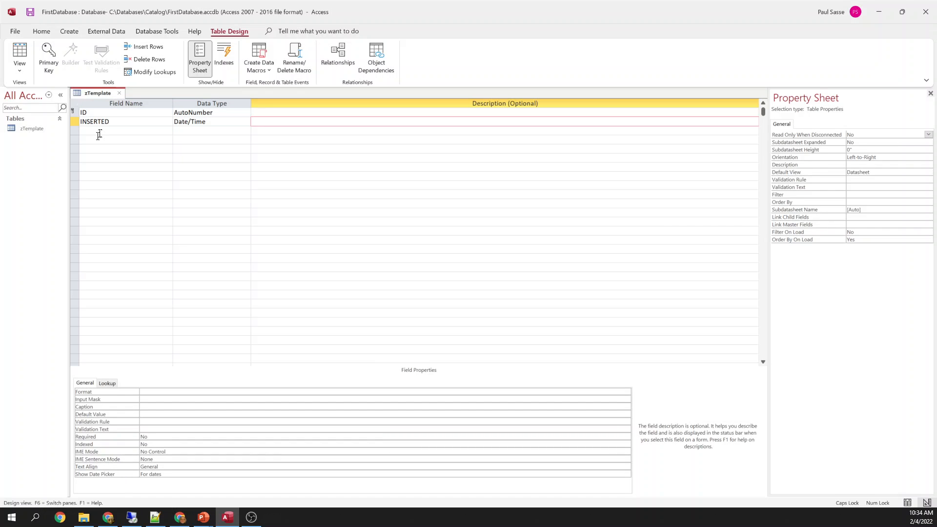
click(122, 121)
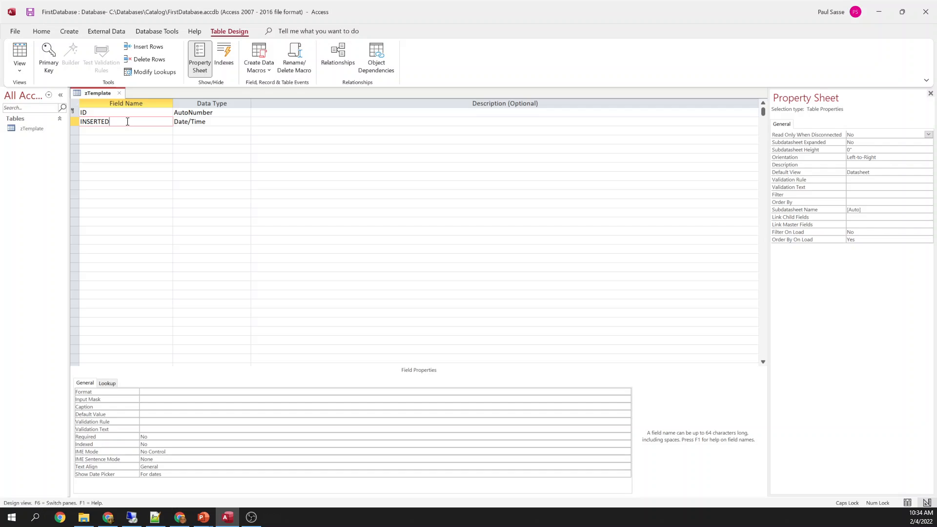
click(215, 121)
click(247, 122)
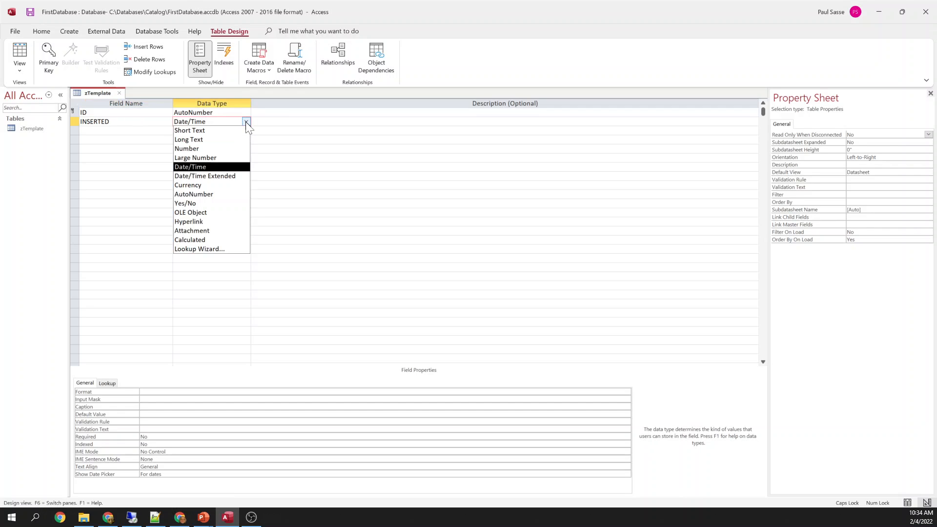
click(205, 167)
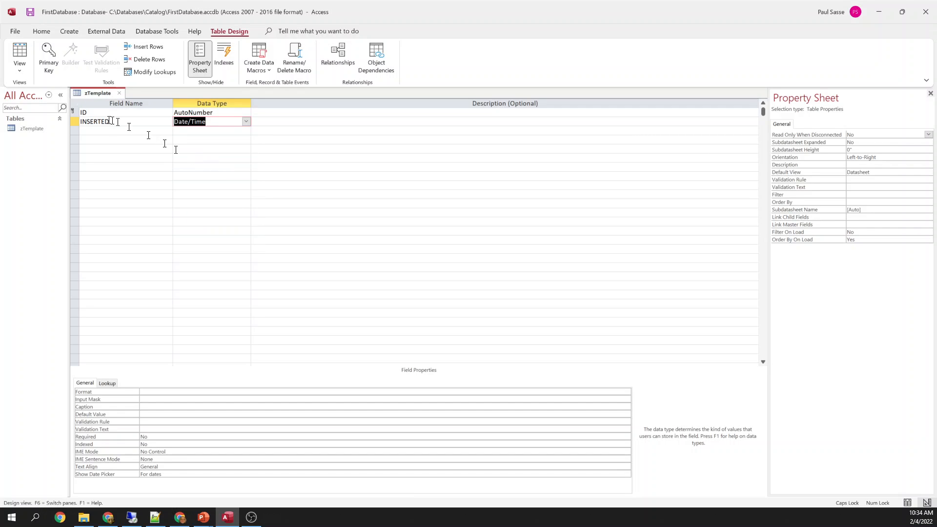
click(74, 121)
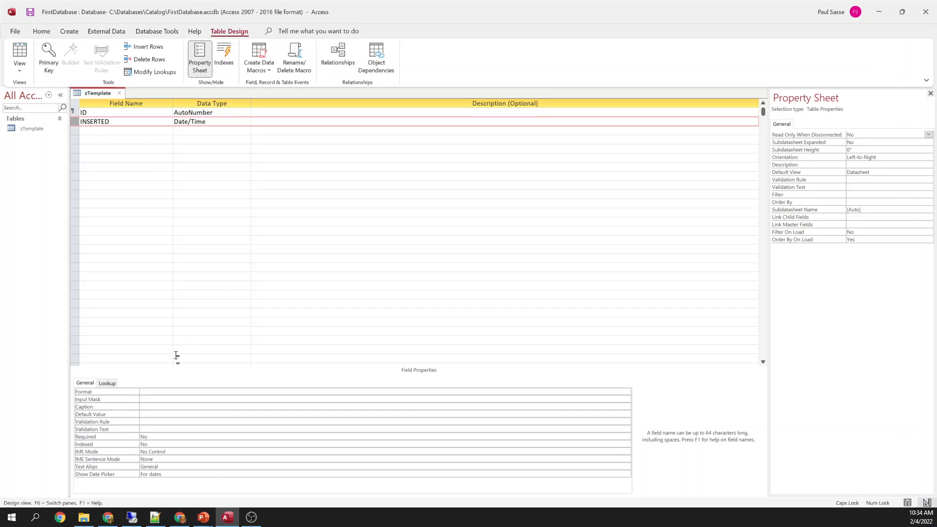
Give INSERTED a default value of Now() and set Required to Yes
click(154, 414)
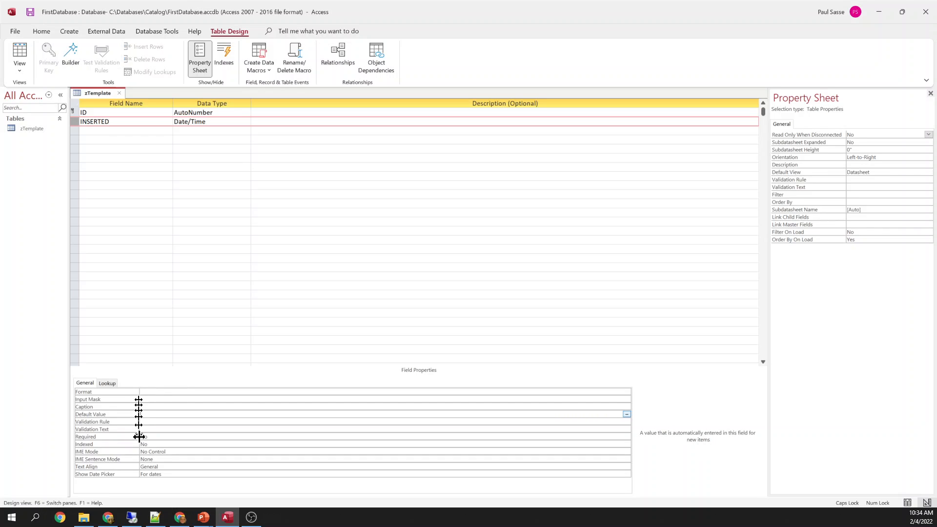
click(81, 122)
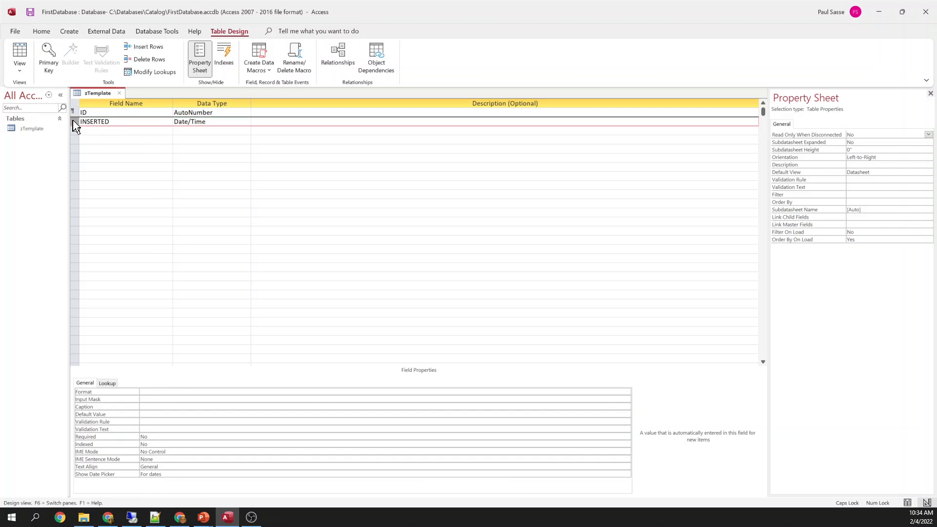
click(166, 413)
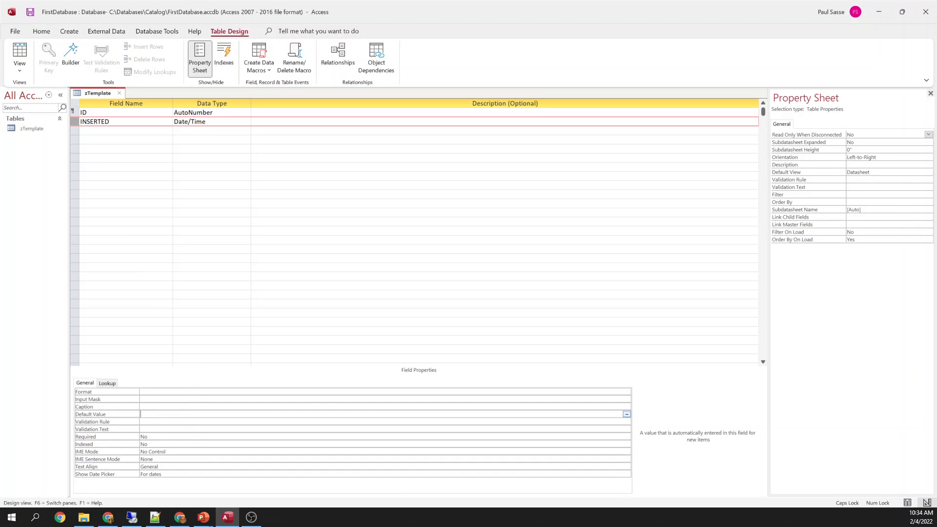
text(Now())
key(Return)
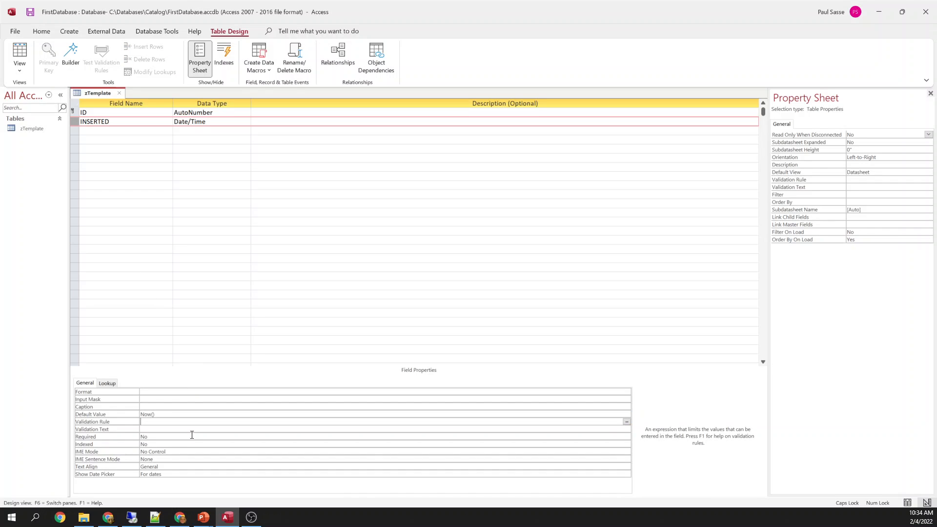
click(189, 415)
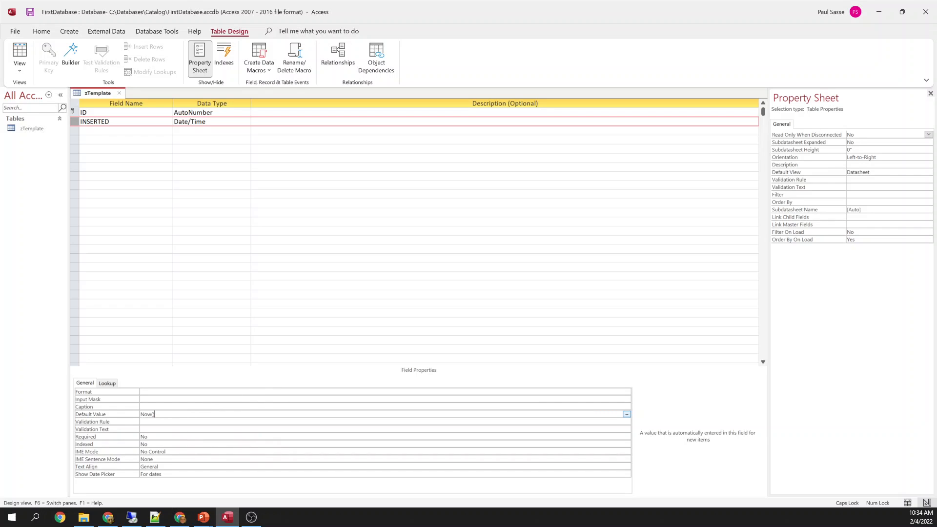
click(182, 435)
key(shift+Left)
key(shift+Left)
text(Y)
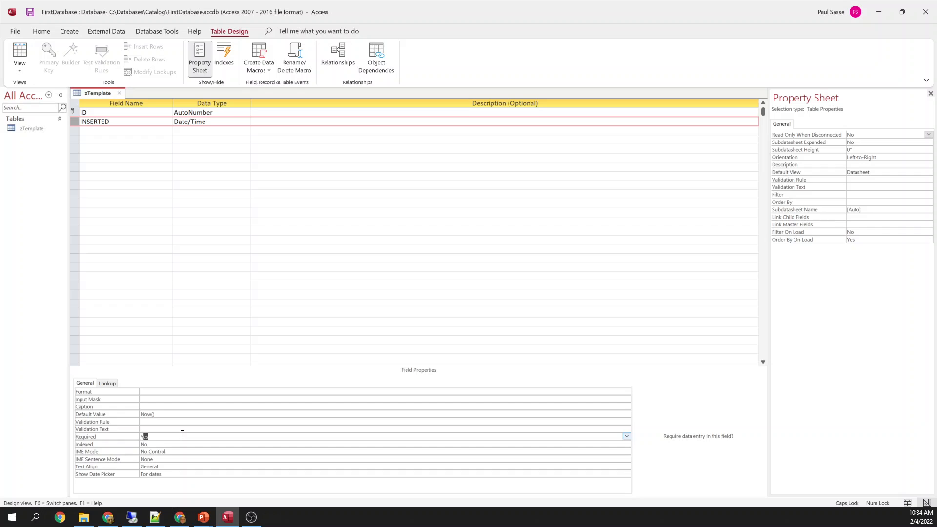
key(Up)
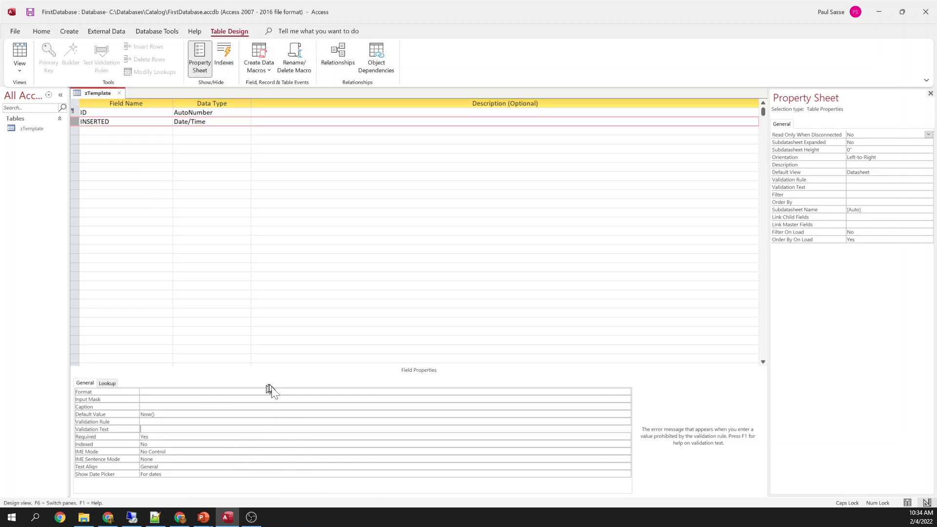
Add an UPDATED Date/Time field with default Now() and Required set to Yes
click(126, 131)
text(UPDATED)
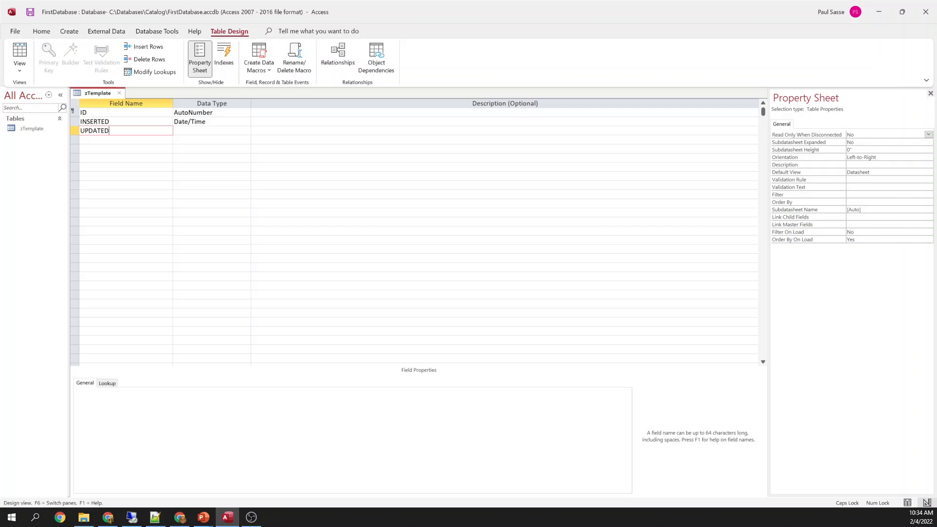
key(Tab)
text(d)
key(Tab)
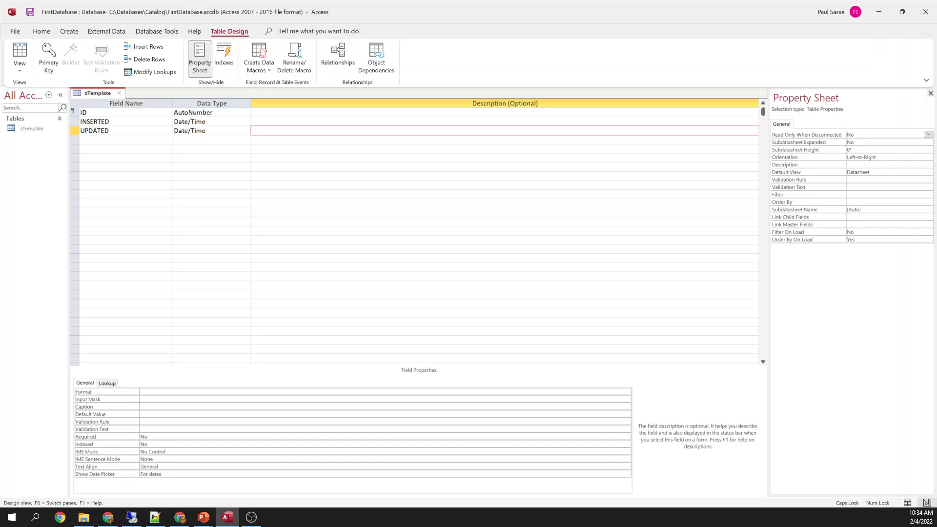
click(174, 415)
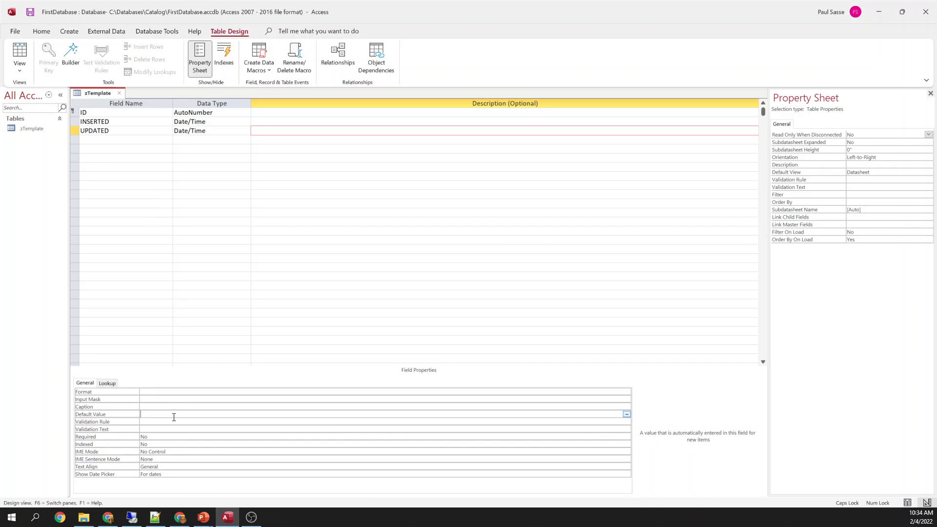
text(NOW()
key(Tab)
key(Tab)
key(Tab)
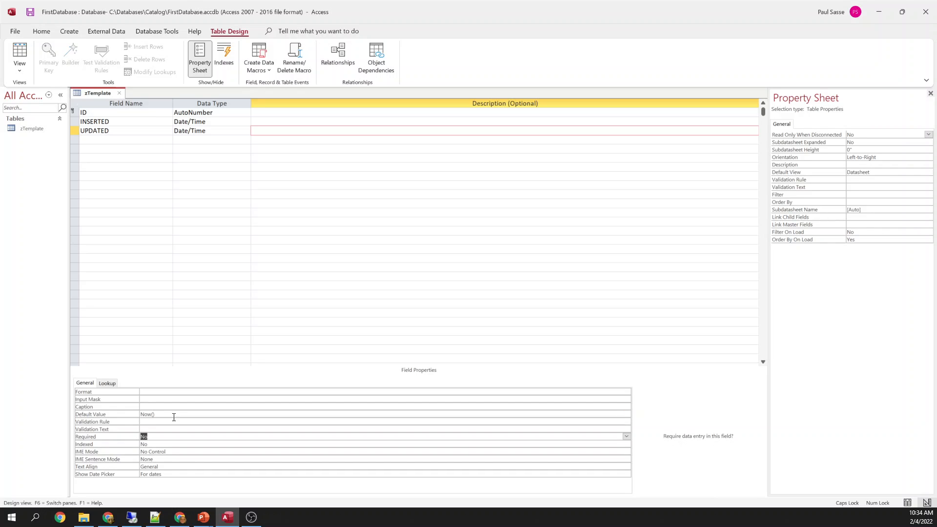
text(y)
key(Up)
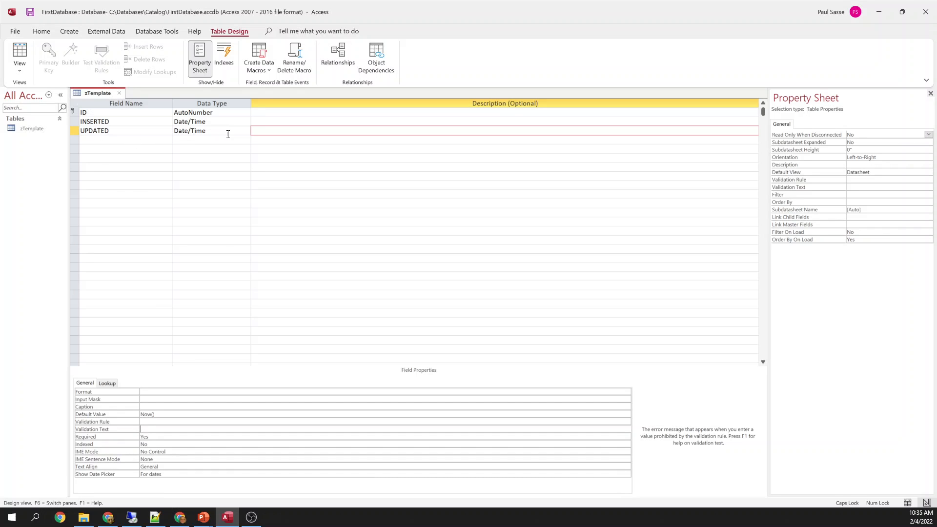
Compare the UPDATED and INSERTED field properties
click(134, 131)
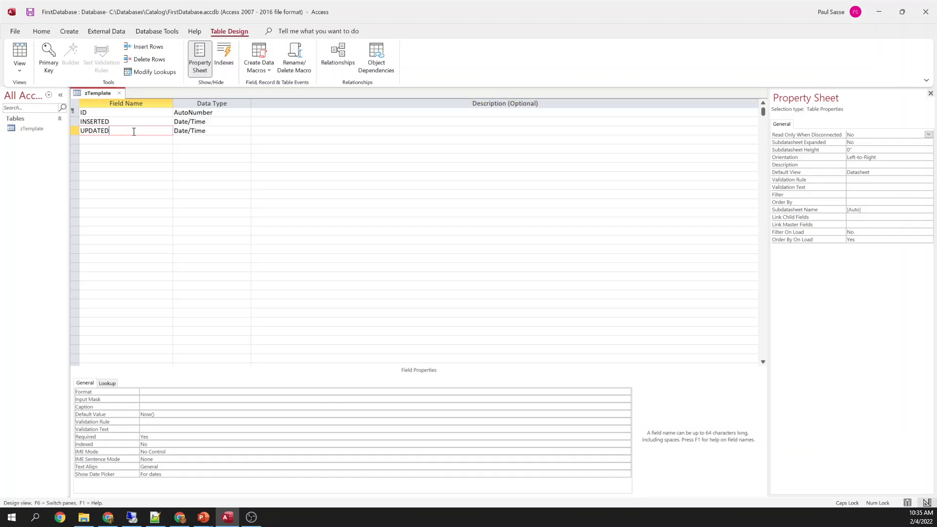
click(125, 122)
click(124, 129)
click(124, 121)
click(123, 130)
click(133, 120)
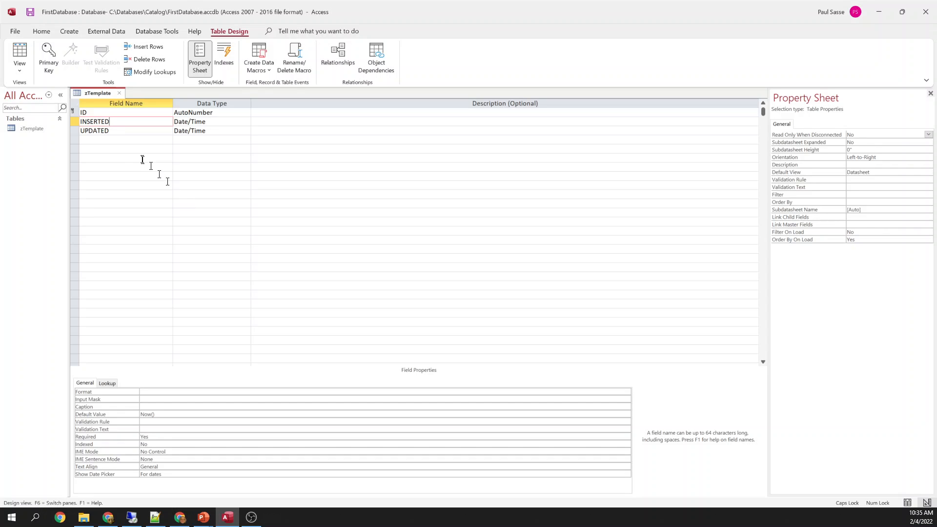
Save the zTemplate table design from its tab's context menu
click(128, 130)
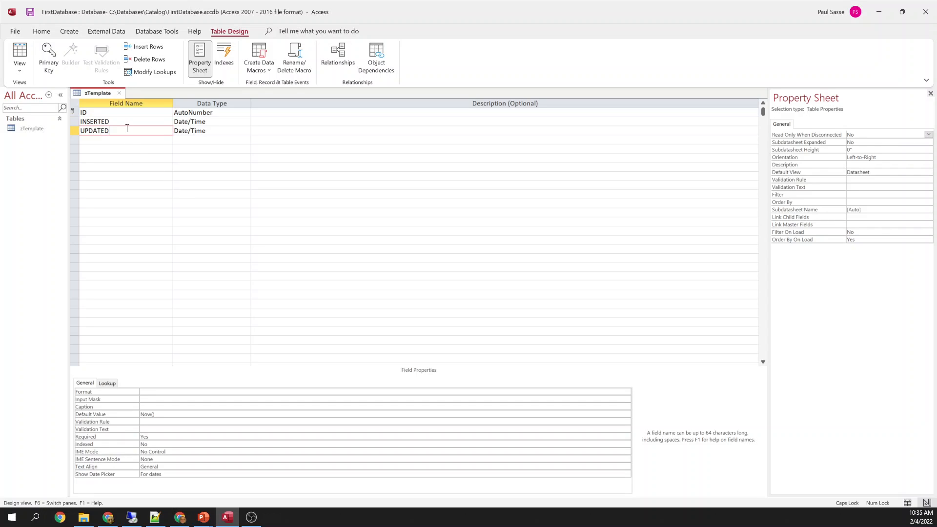
right_click(102, 92)
key(Escape)
right_click(100, 92)
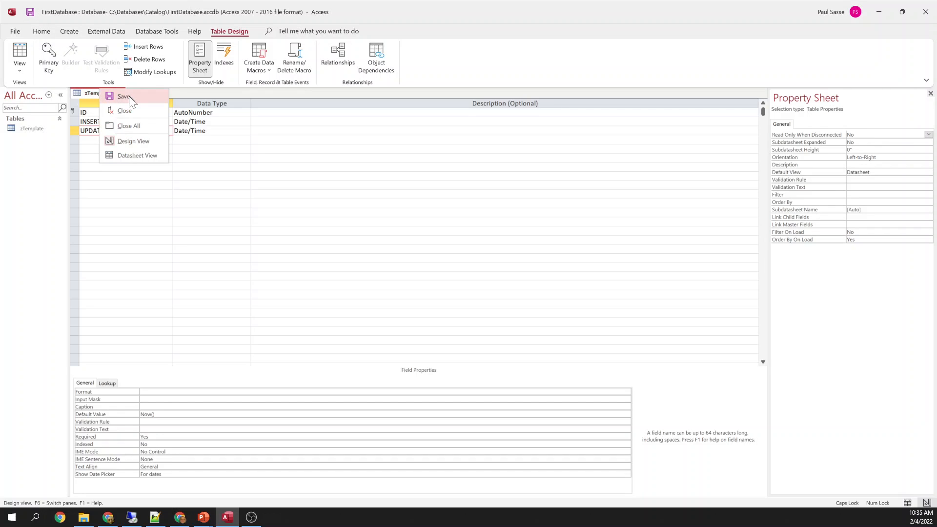
click(129, 96)
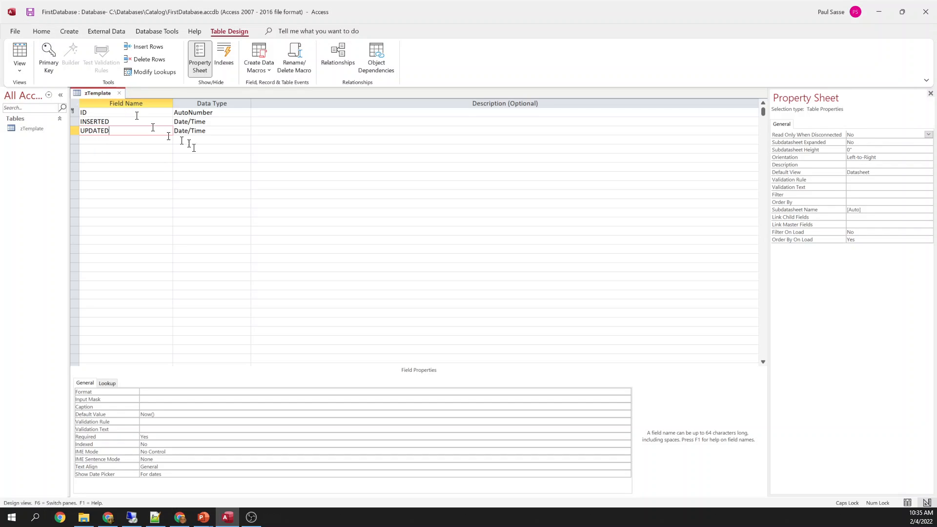
Open the Create Data Macros list of table events
click(266, 70)
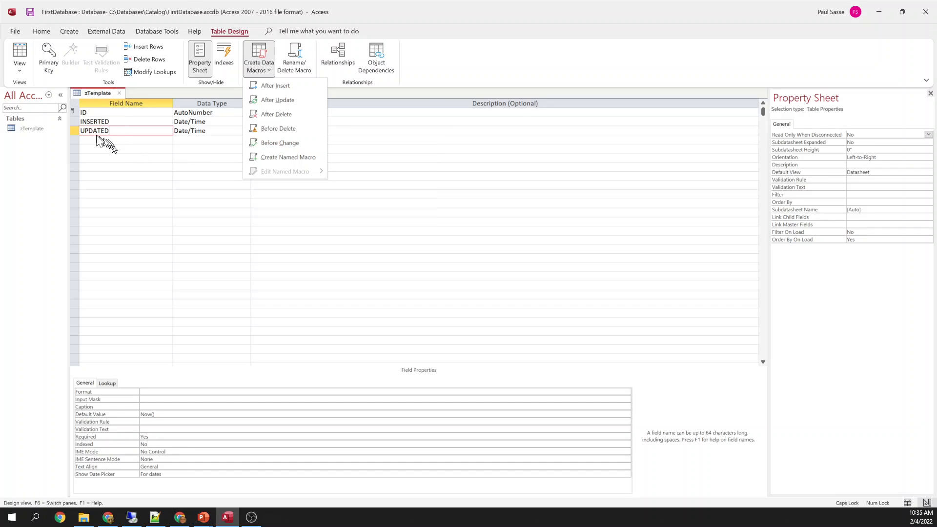
click(217, 172)
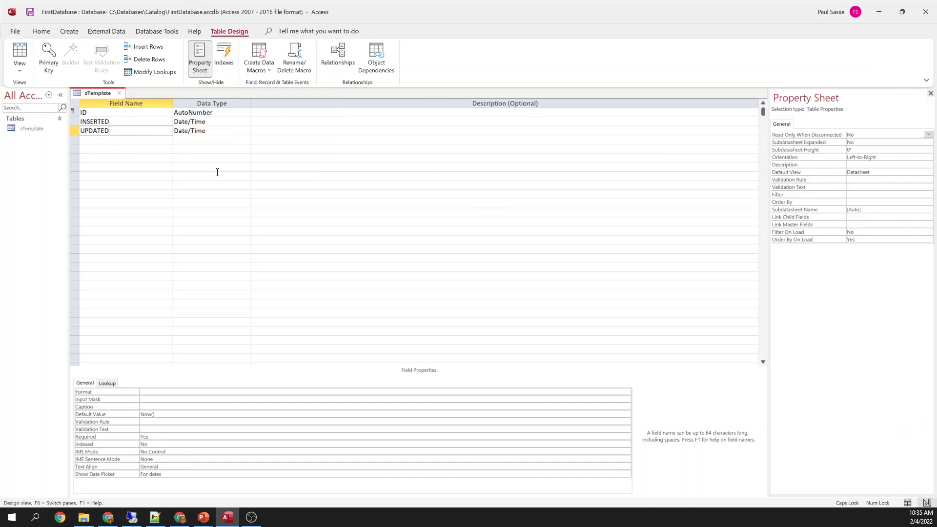
click(265, 71)
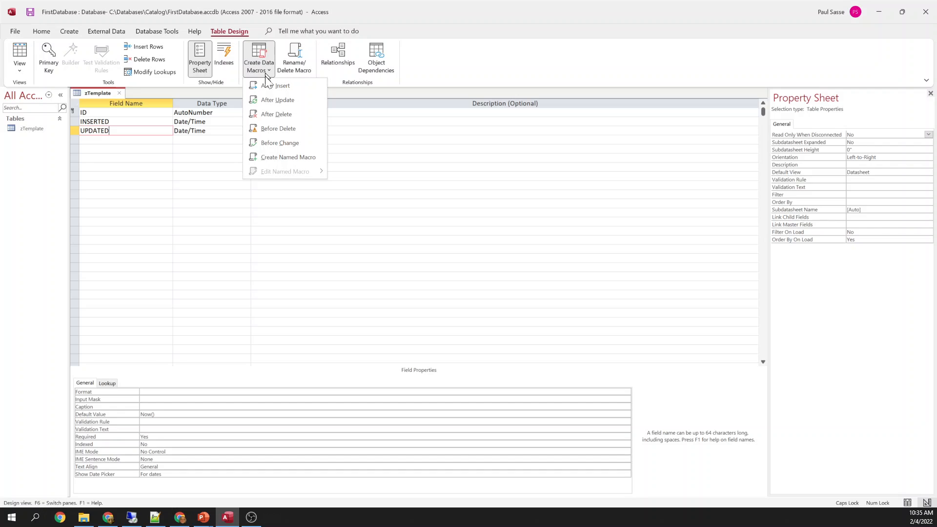
Create a Before Change data macro with SetField UPDATED = NOW(), then close the macro designer
click(278, 142)
text(SetField)
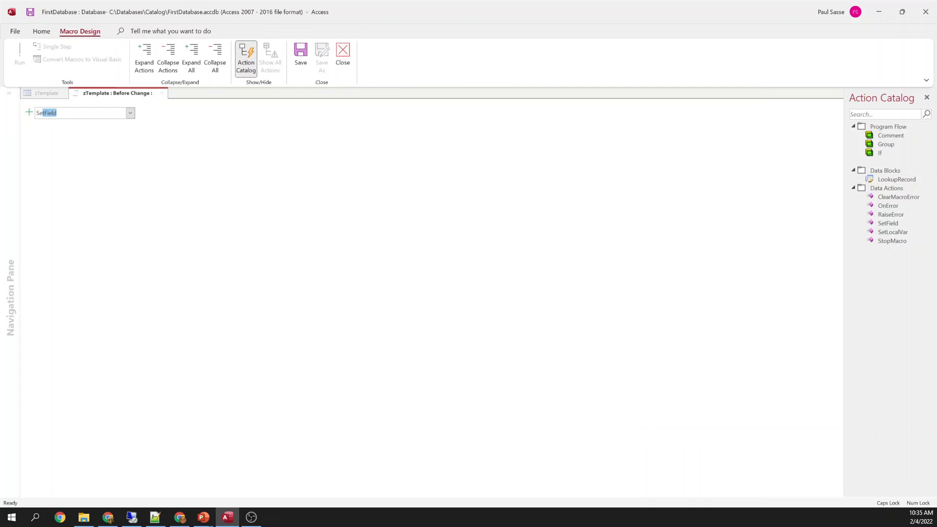
key(Return)
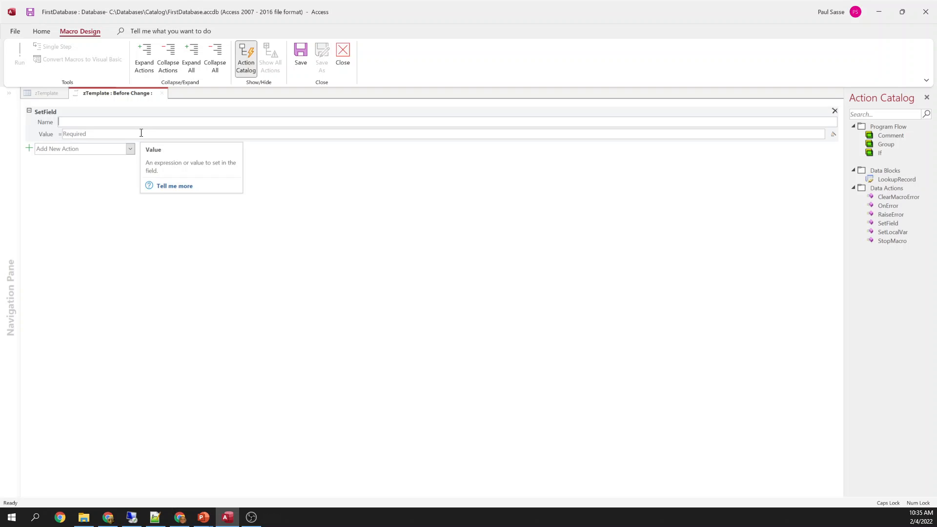
text(UPDATED)
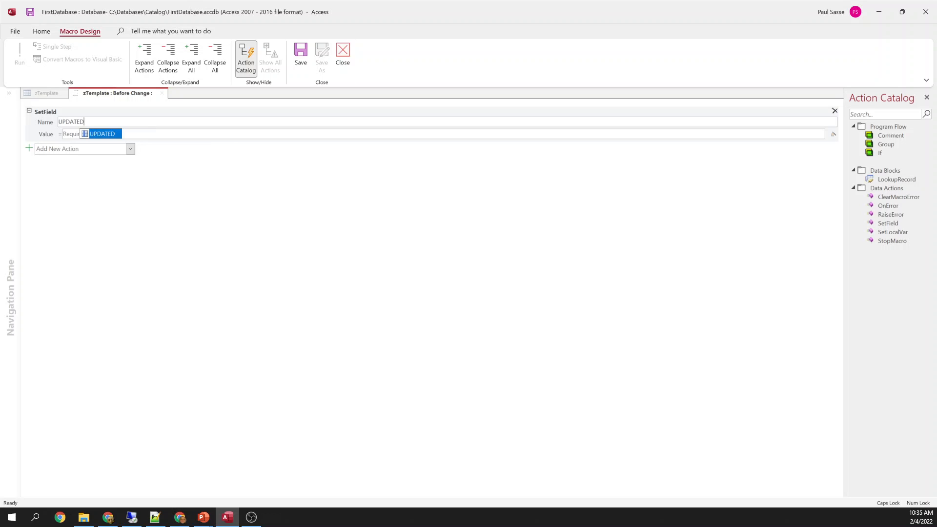
click(141, 133)
text(NOW())
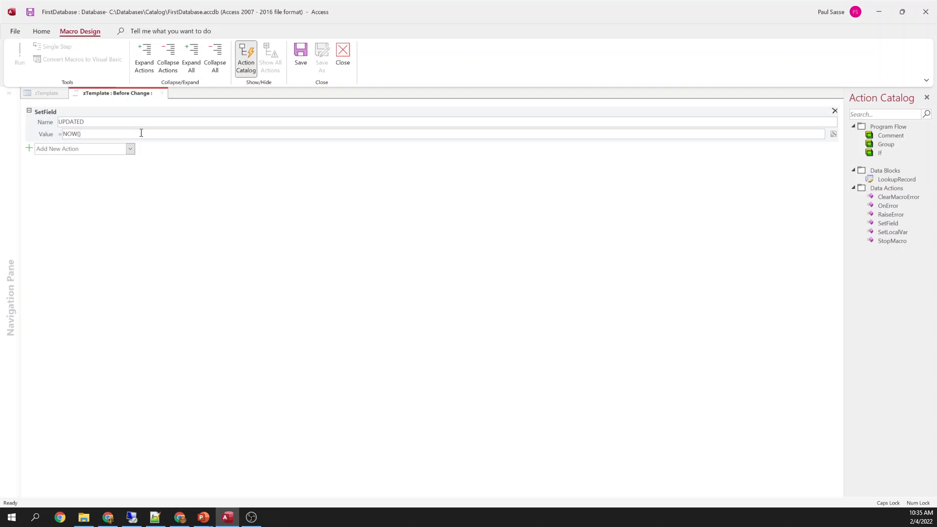
key(Tab)
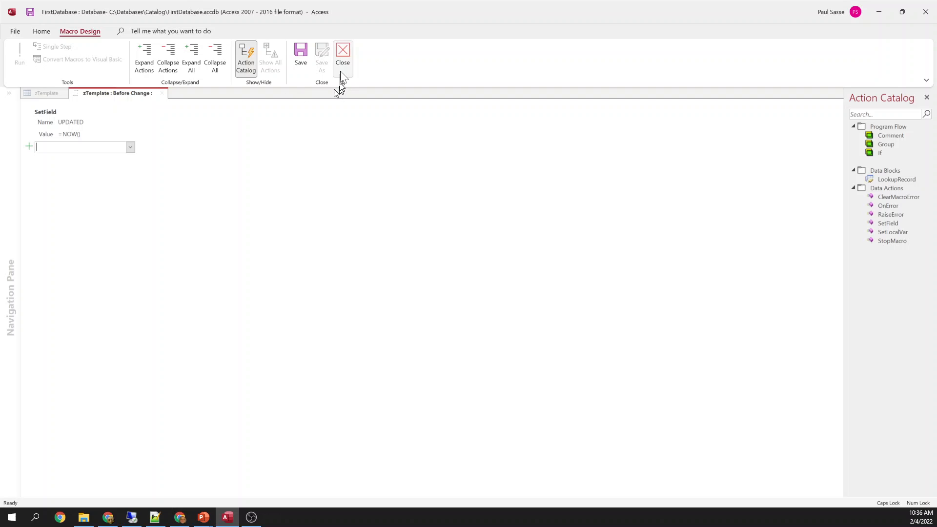
click(342, 54)
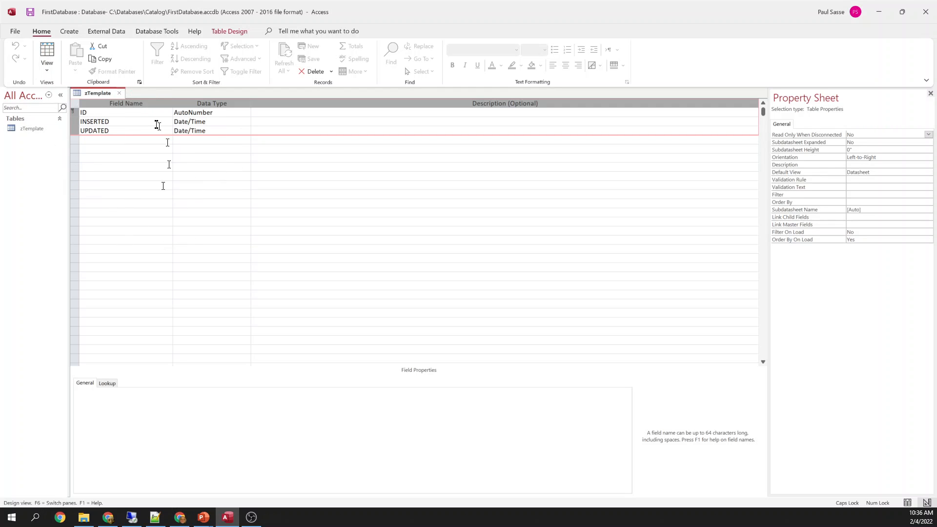
Close the zTemplate design tab, saving its changes
click(119, 93)
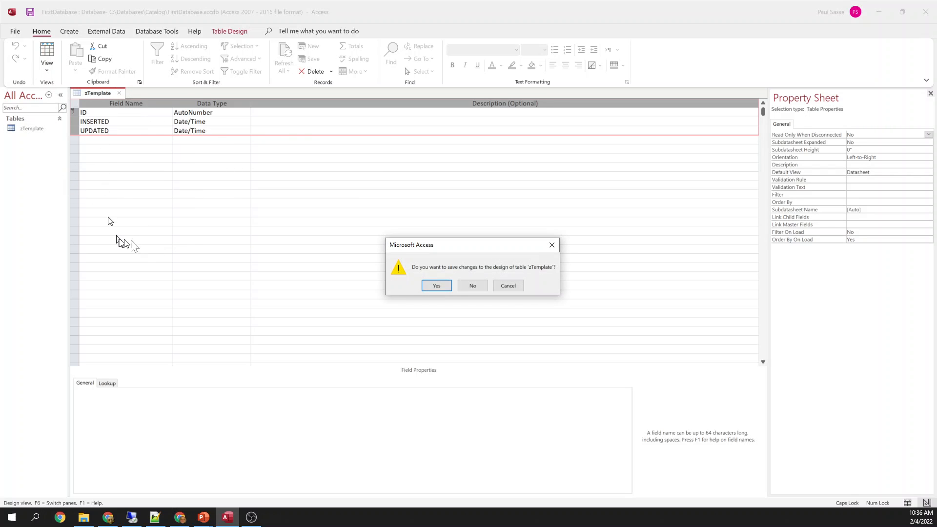
click(436, 285)
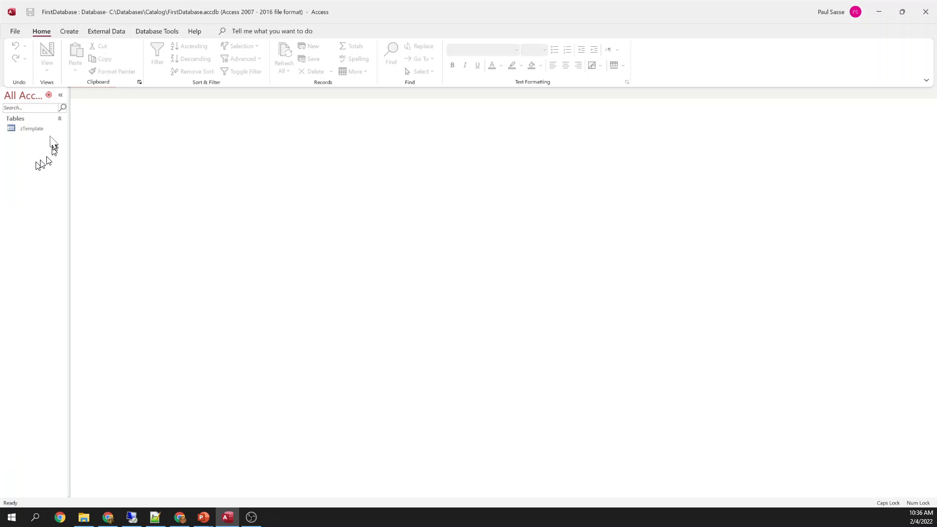
Copy the zTemplate table and paste it as a new table named CUSTOMER
click(38, 129)
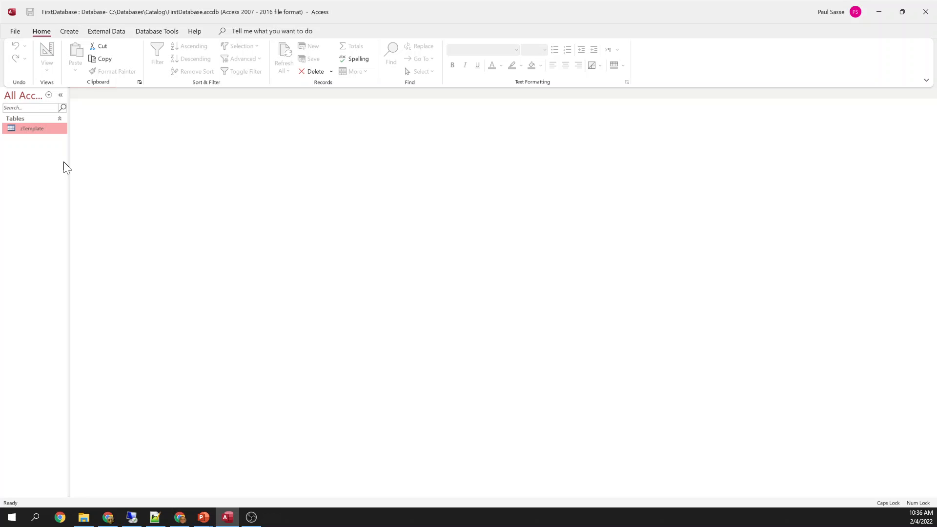
right_click(29, 130)
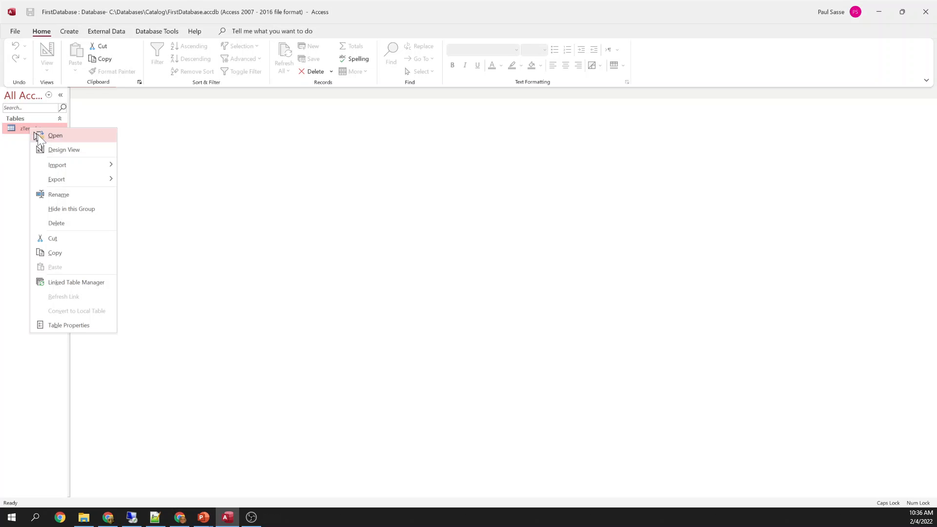
click(64, 254)
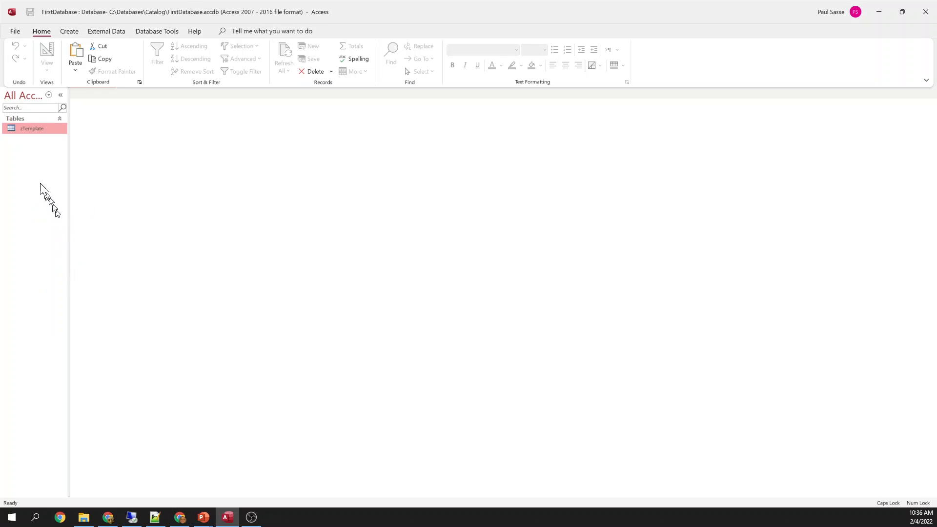
right_click(42, 184)
click(72, 251)
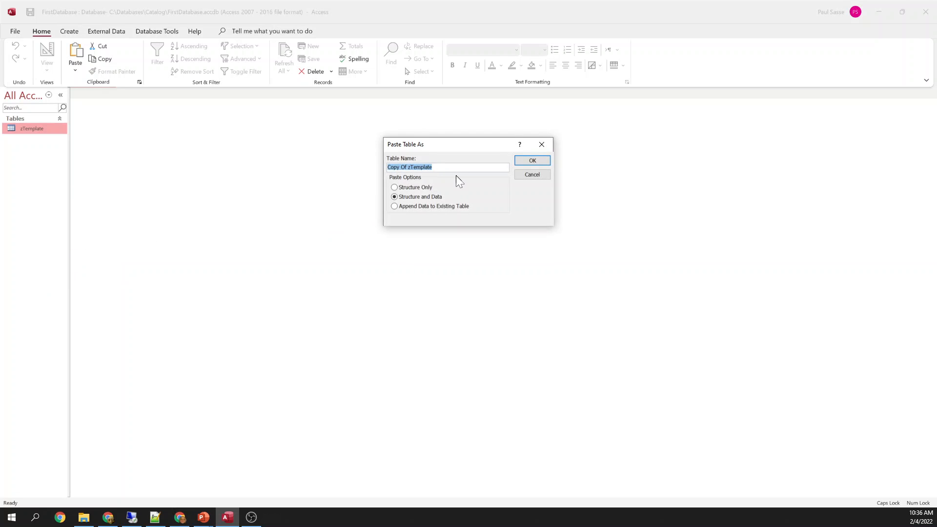
text(CUSTOMER)
double_click(418, 167)
click(420, 168)
click(531, 159)
Open the CUSTOMER table in Design View
click(39, 128)
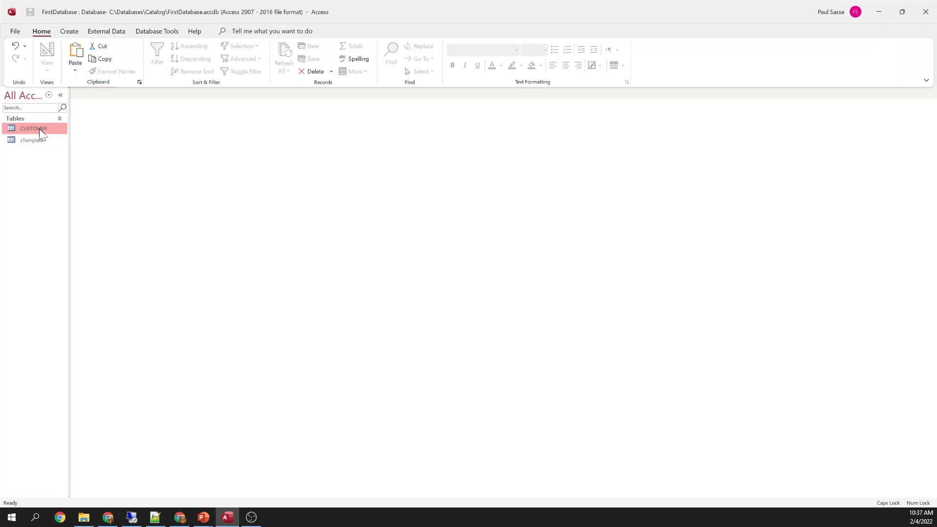
right_click(39, 127)
click(69, 150)
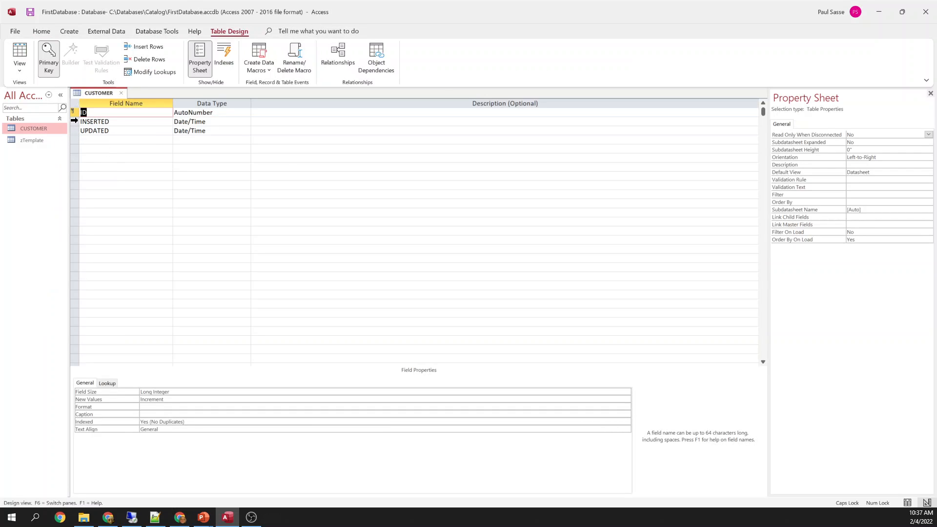
Insert a new field named firstName above INSERTED
click(73, 122)
right_click(74, 122)
click(104, 174)
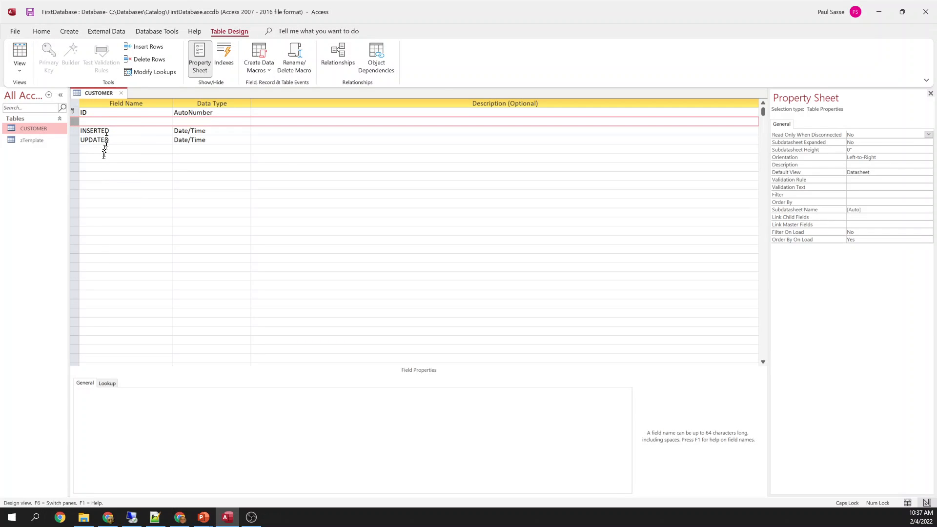
click(106, 114)
click(112, 122)
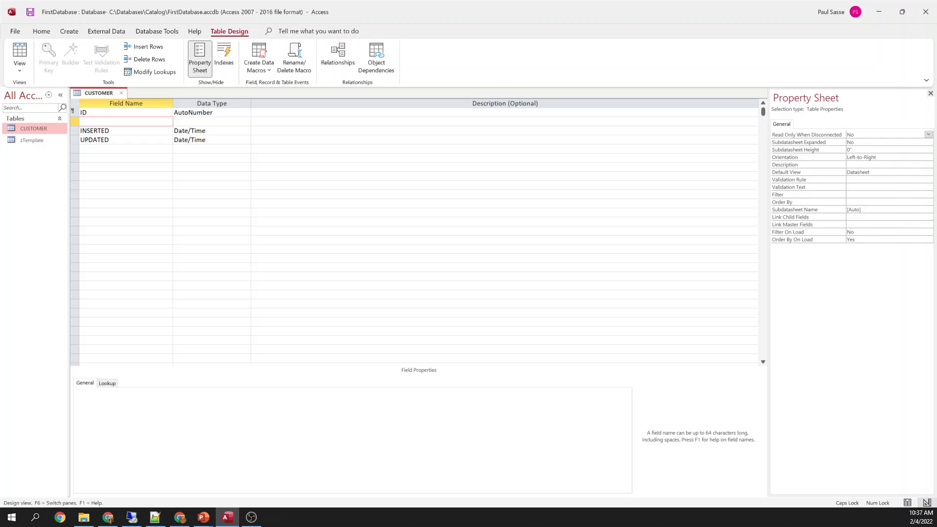
text(FIRS)
key(BackSpace)
key(BackSpace)
key(BackSpace)
key(Caps_Lock)
key(BackSpace)
text(firstName)
key(Tab)
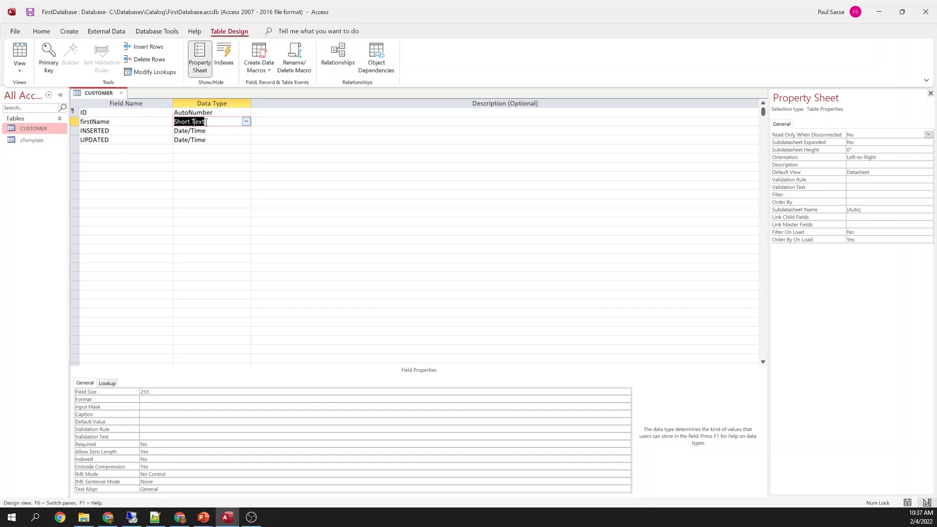
Set the firstName Field Size to 50
click(146, 392)
double_click(144, 392)
text(50)
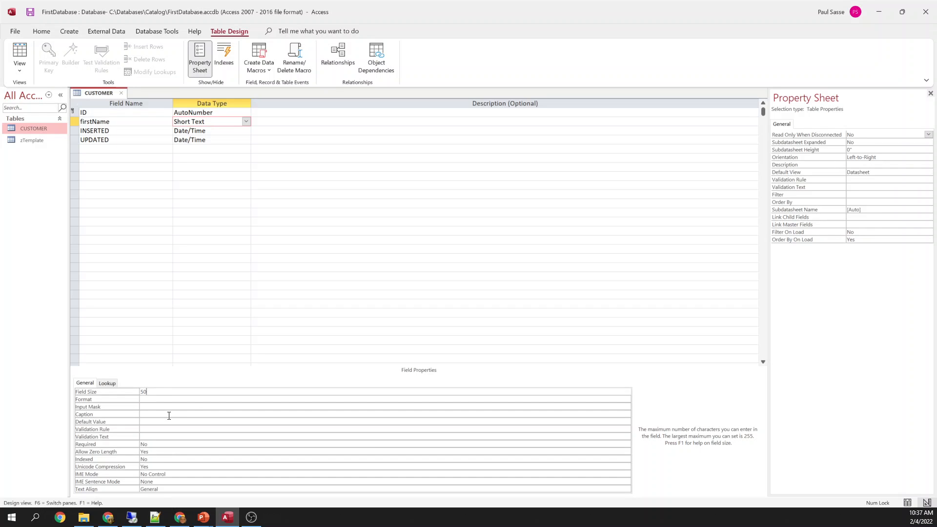
key(Return)
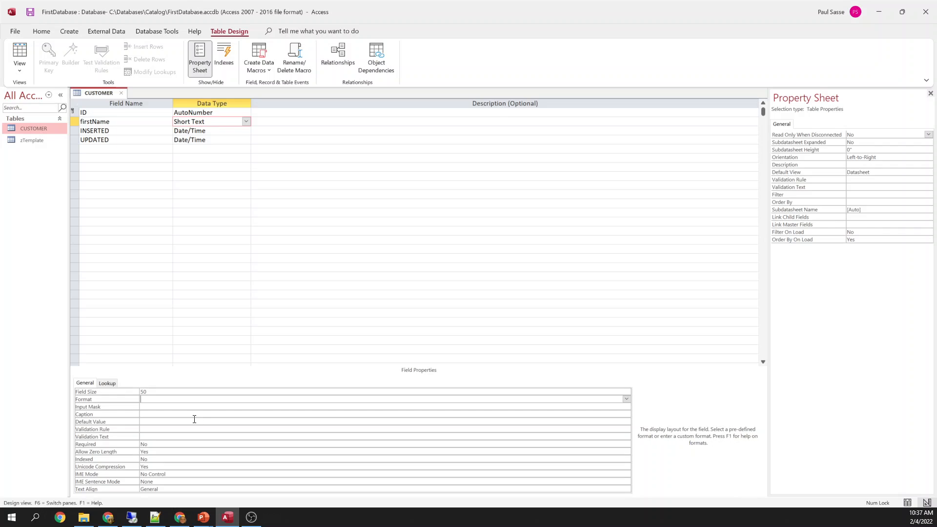
key(Up)
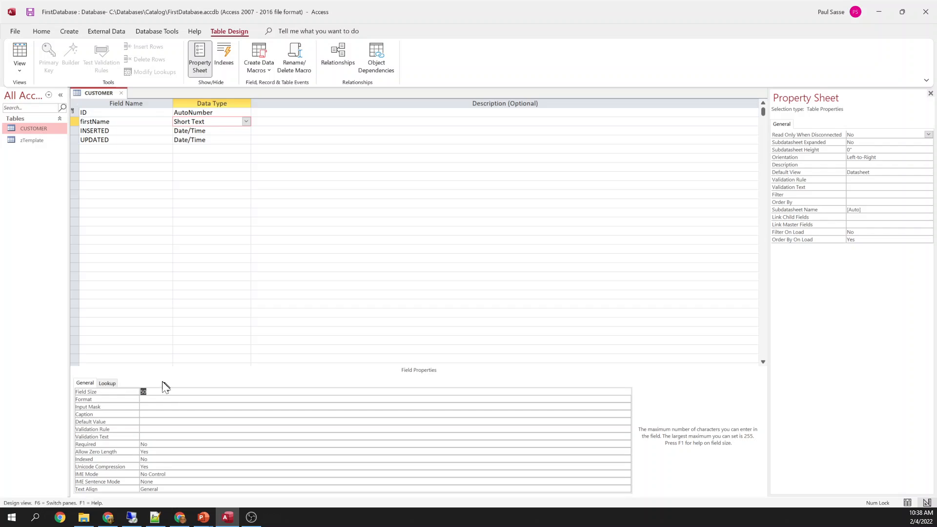
click(74, 121)
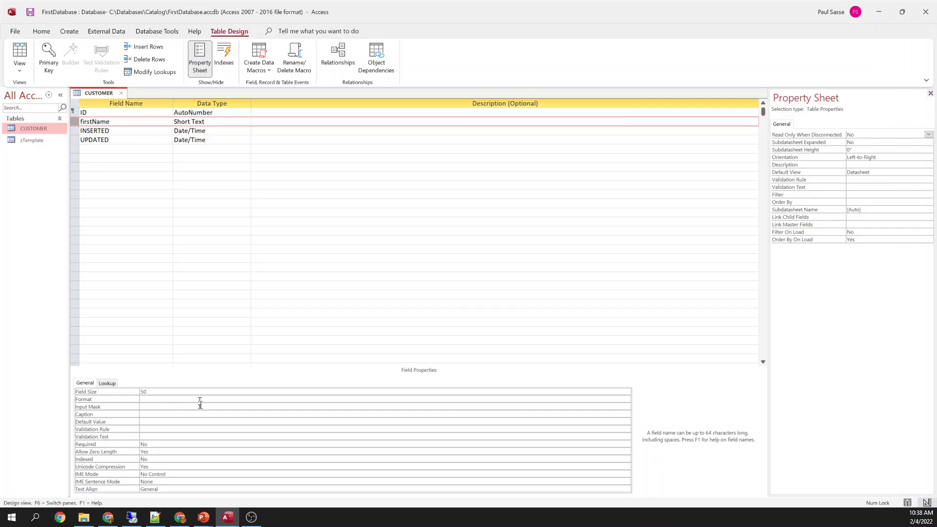
click(163, 391)
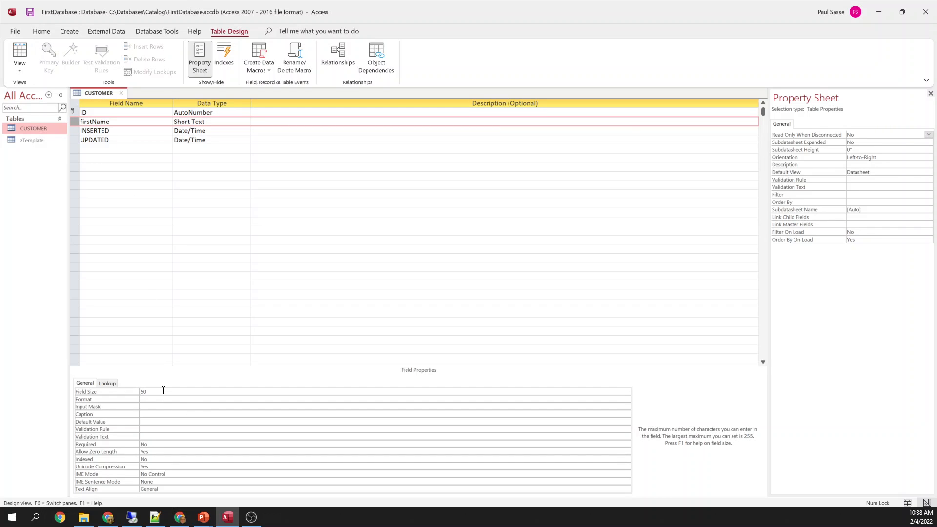
drag(164, 390, 132, 392)
Add a 'First Name' caption to firstName, then delete it again
key(Down)
key(Down)
key(Up)
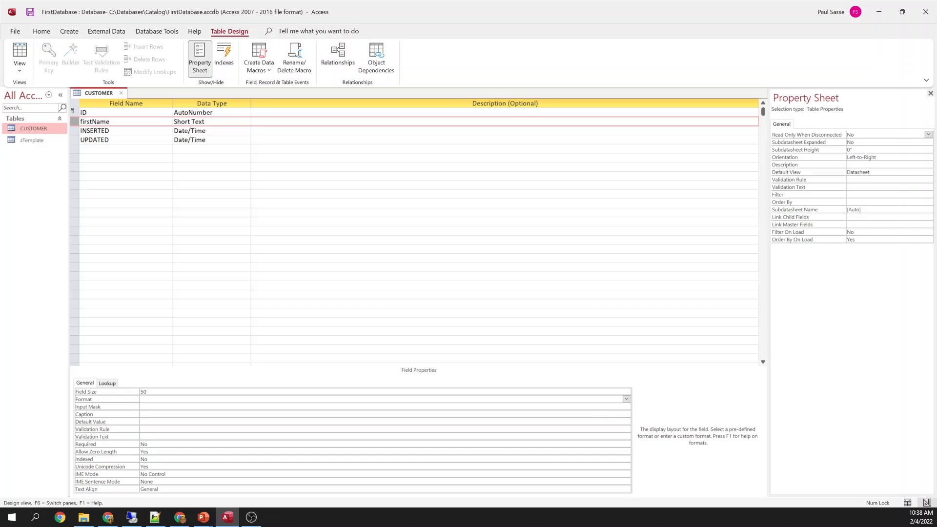
key(Down)
key(Down)
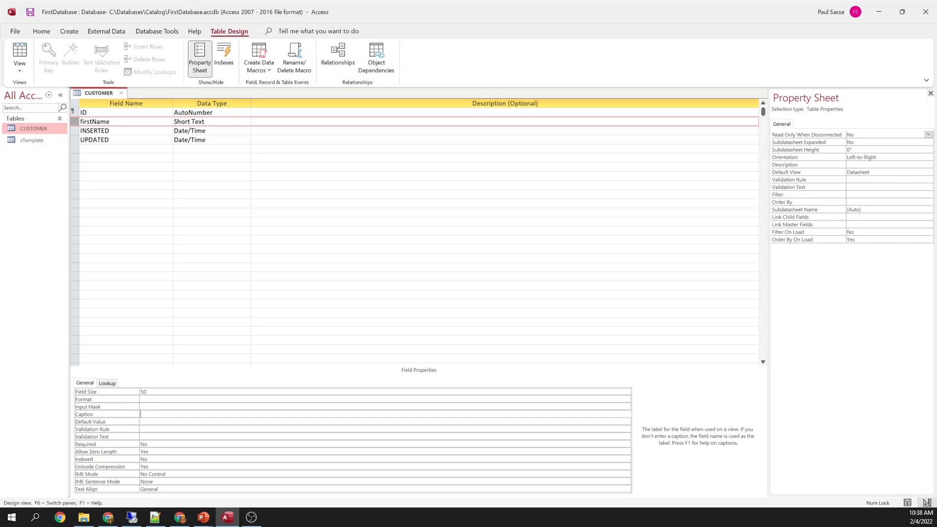
text(First Name)
click(227, 424)
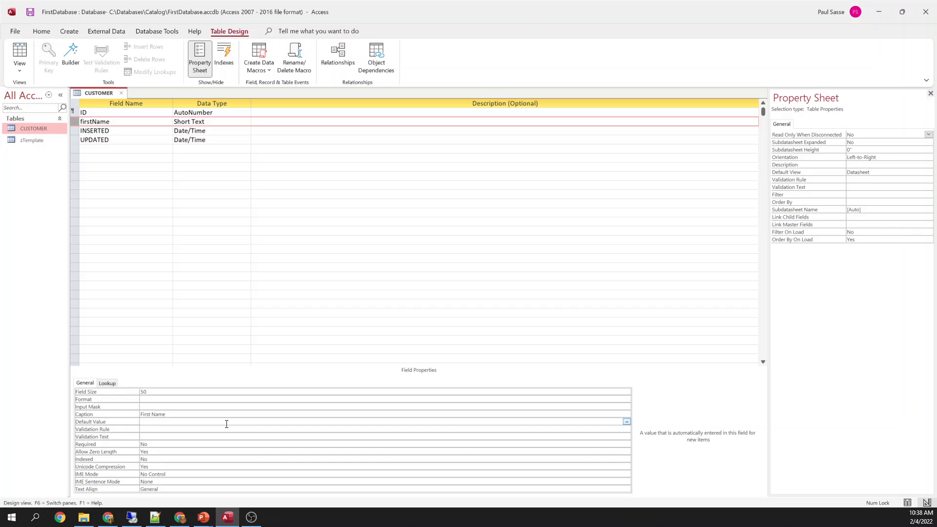
key(Up)
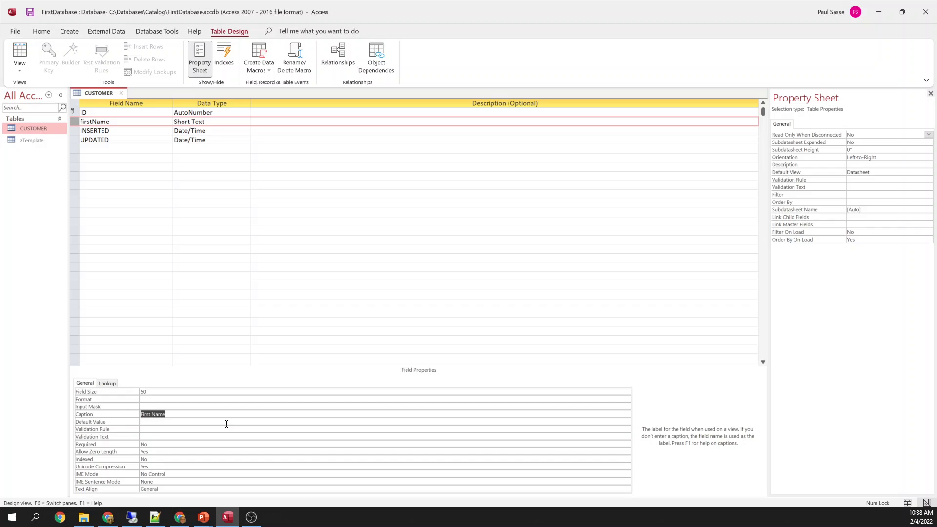
key(Delete)
click(93, 122)
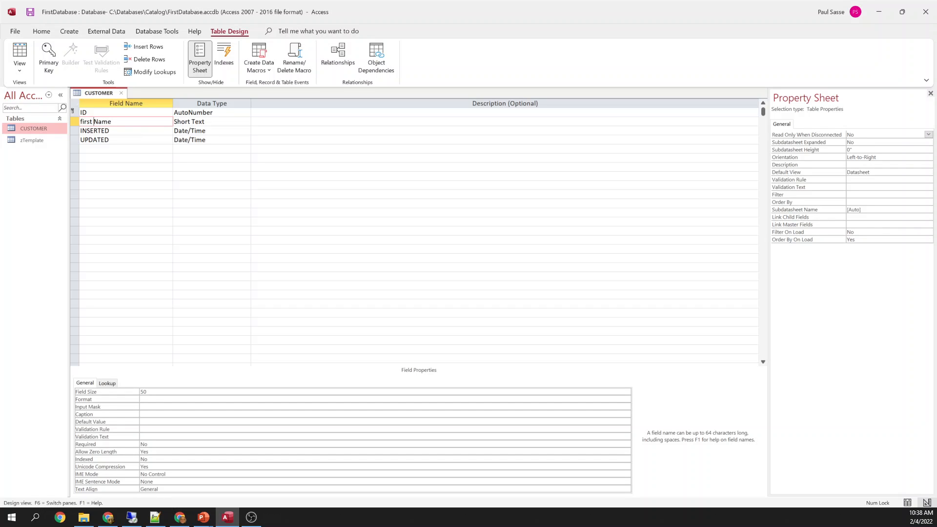
Restore the field name firstName, and type then clear a trial name in the row below
key(BackSpace)
key(Down)
key(Down)
key(Down)
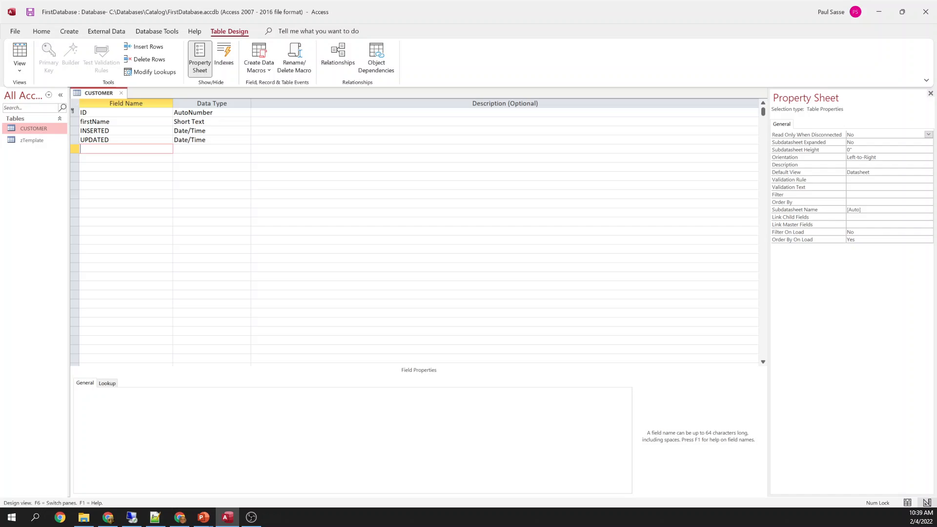
text([first nam)
key(BackSpace)
key(BackSpace)
key(BackSpace)
text(a)
key(BackSpace)
text(name)
key(shift+Home)
text(firstName)
key(shift+Home)
key(BackSpace)
key(Up)
key(Up)
key(Up)
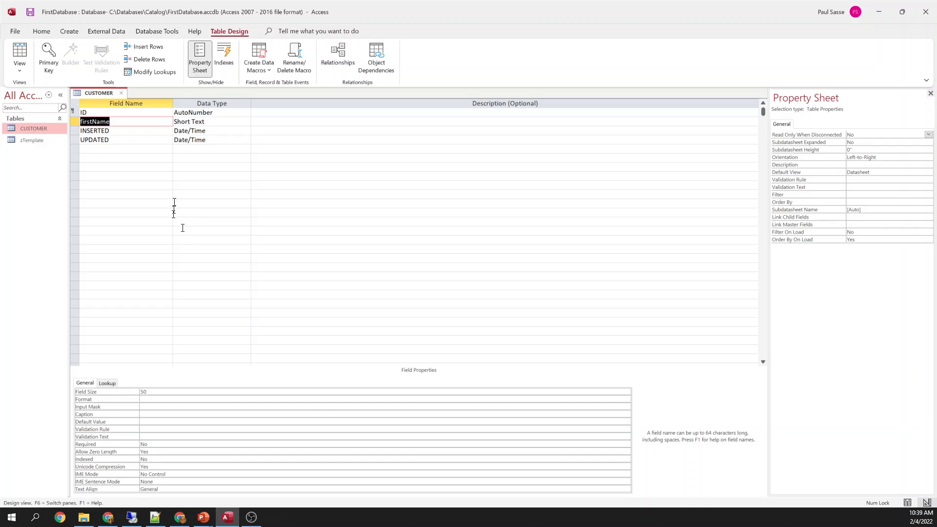
Enter FIRST_NAME in the empty row below UPDATED, then delete it
click(120, 149)
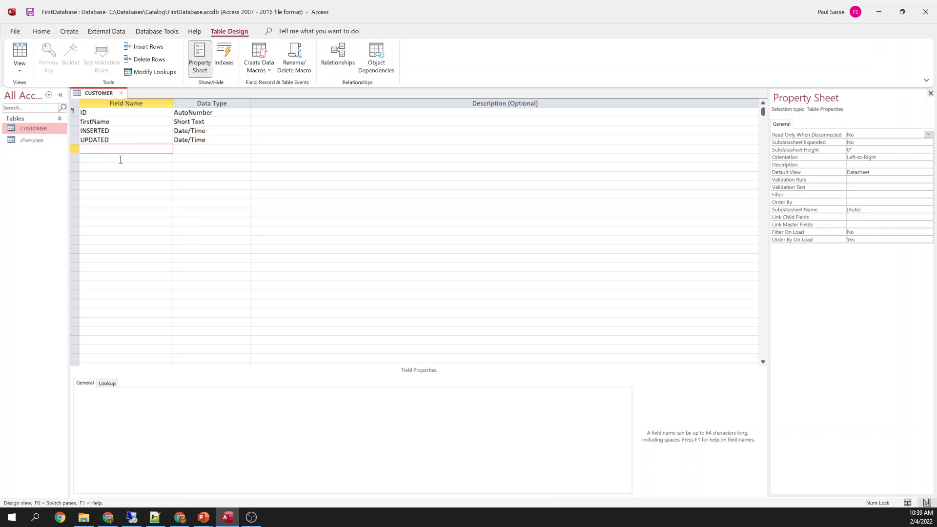
key(Caps_Lock)
text(FIRST_NAME)
key(Down)
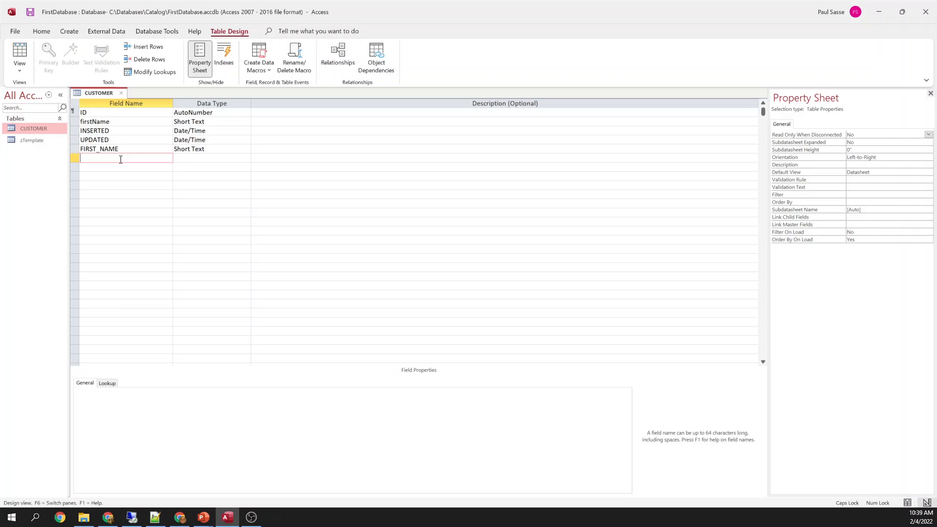
key(Up)
key(Down)
key(Up)
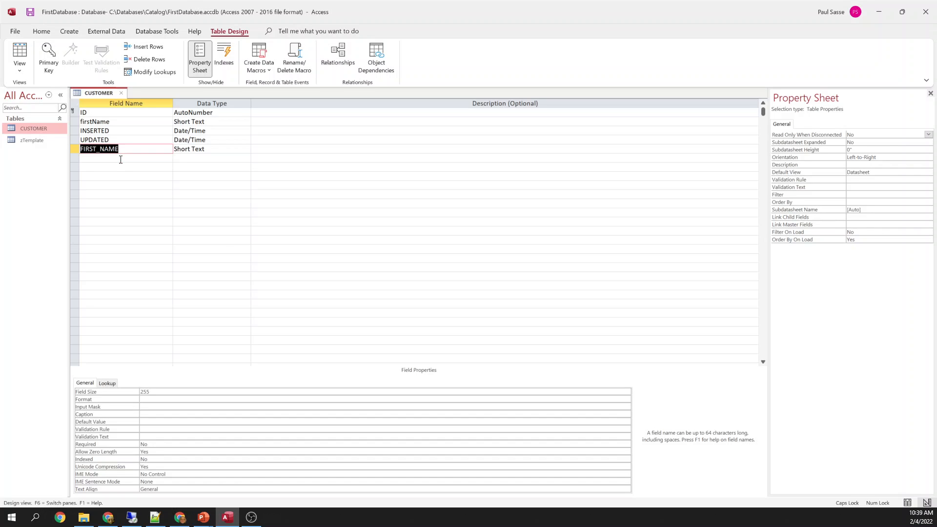
key(Delete)
key(Up)
key(Up)
key(Up)
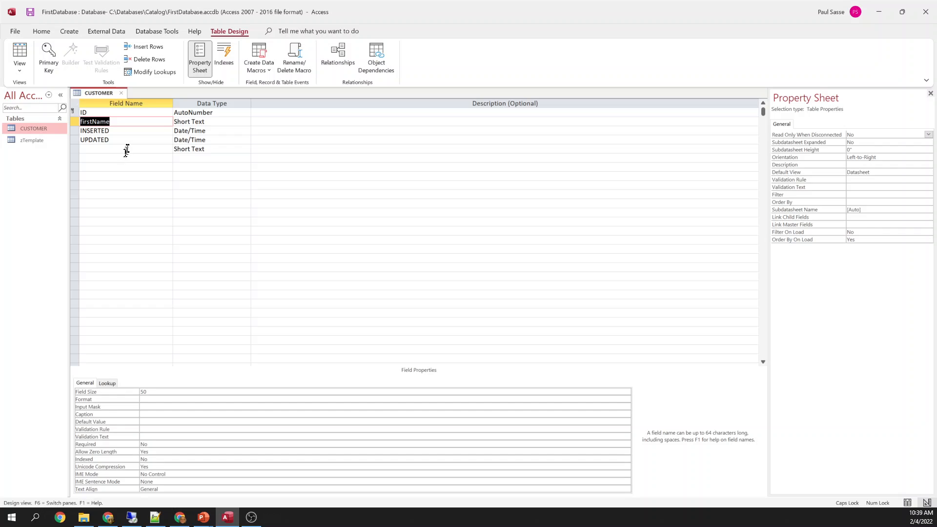
Check the capitalisation of the firstName field name, keeping it as firstName
click(127, 149)
click(123, 123)
key(shift+Left)
key(shift+Left)
key(shift+Left)
key(shift+Left)
key(shift+Left)
key(Right)
key(shift+Right)
key(Tab)
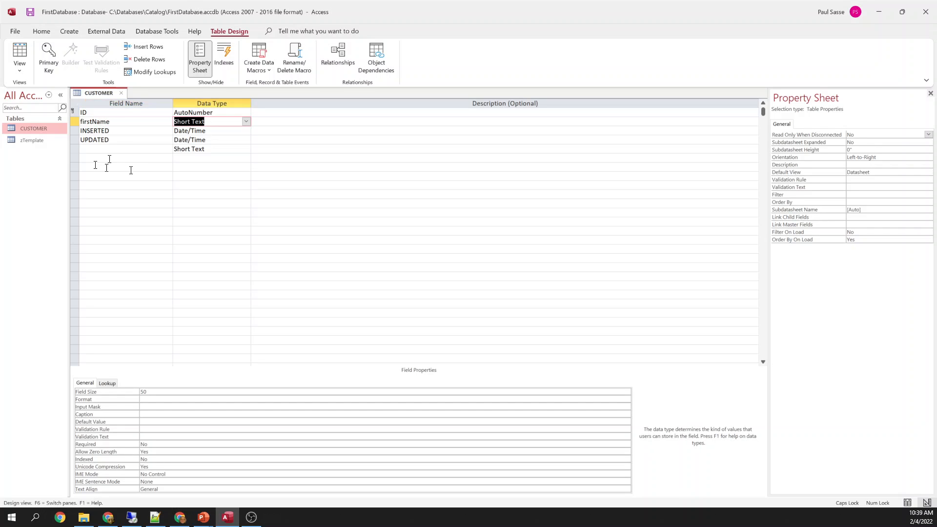
Insert a new lastName field above INSERTED
right_click(78, 130)
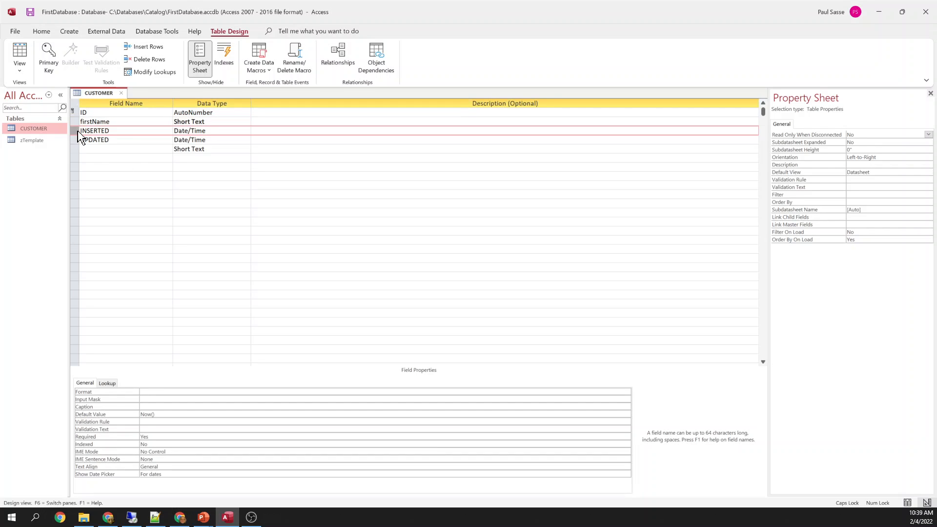
click(117, 184)
click(121, 130)
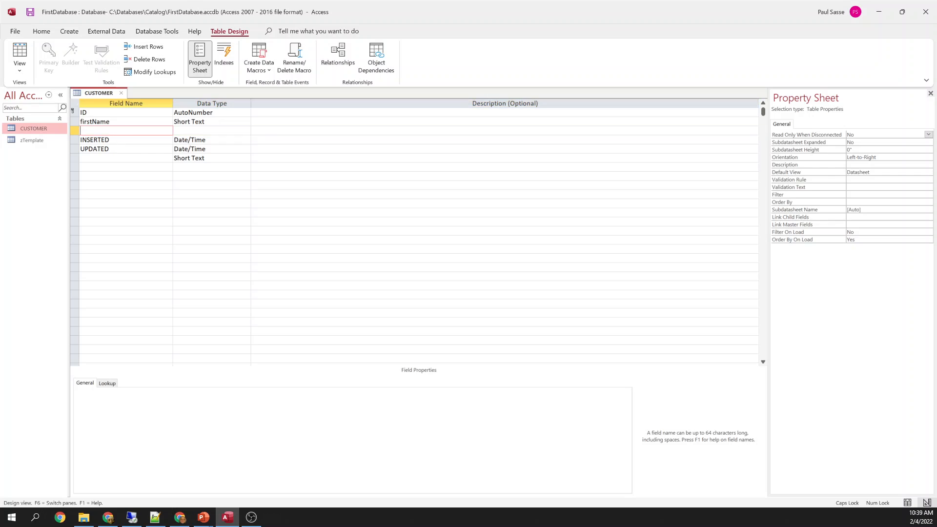
text(LAST)
key(BackSpace)
key(BackSpace)
key(BackSpace)
key(BackSpace)
key(Caps_Lock)
text(lastName)
key(Tab)
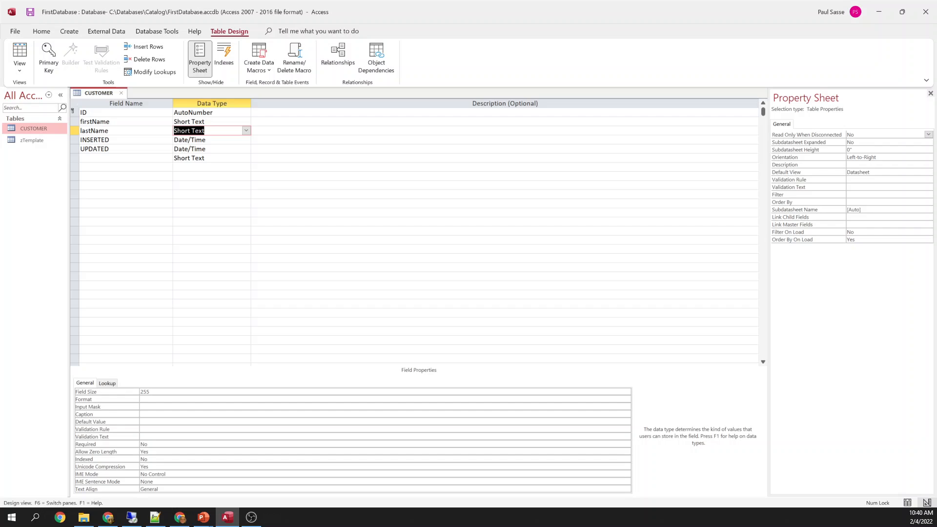
Give lastName Field Size 50, Required Yes and Allow Zero Length No
click(162, 400)
key(Up)
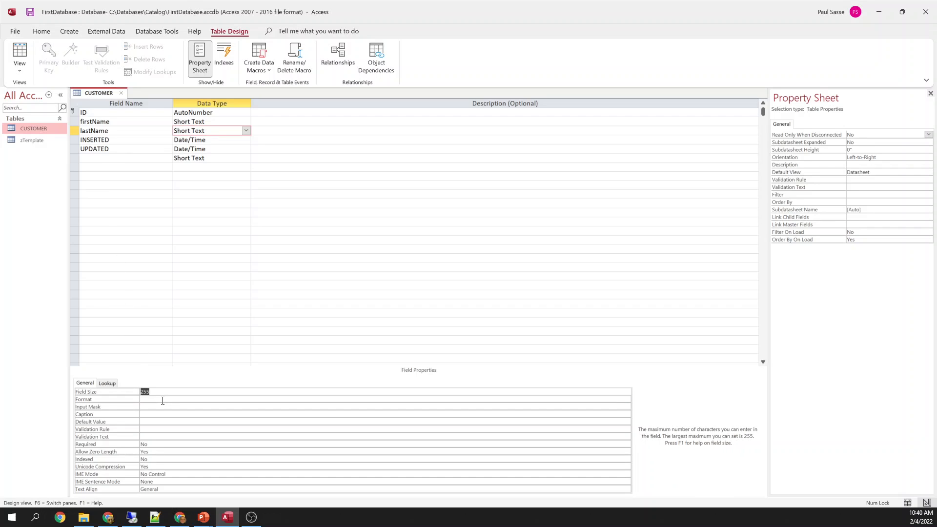
text(50)
key(Down)
key(Down)
key(Down)
key(Down)
key(Down)
key(Down)
key(Down)
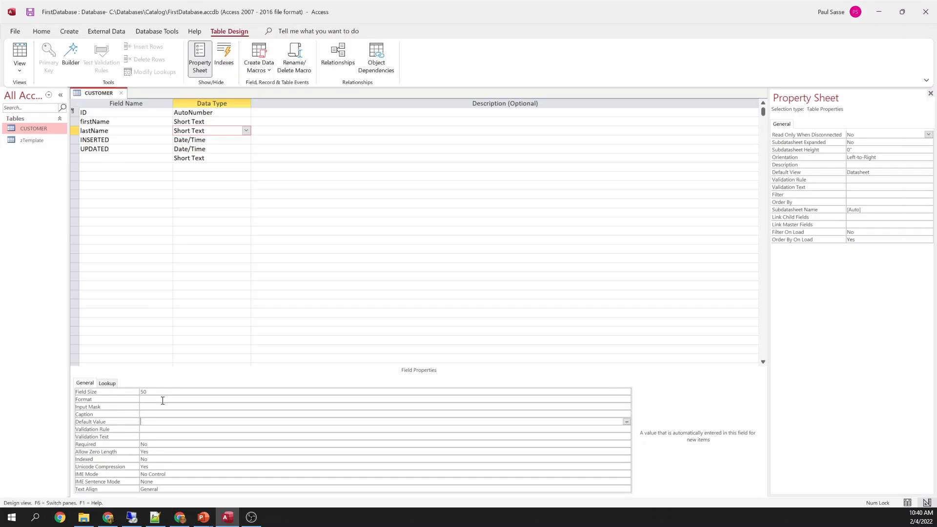
text(yes)
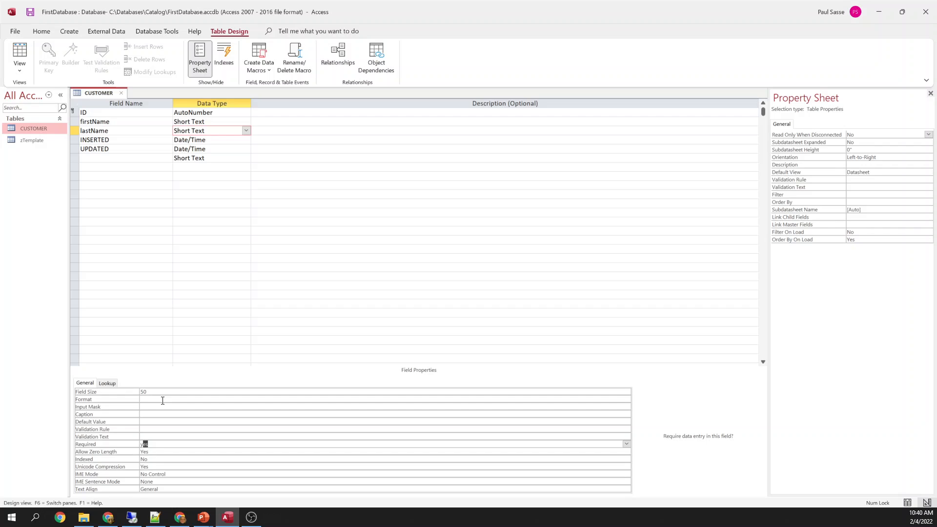
key(Down)
text(n)
key(Up)
Set firstName's Allow Zero Length to No and recheck lastName's Required setting
click(116, 122)
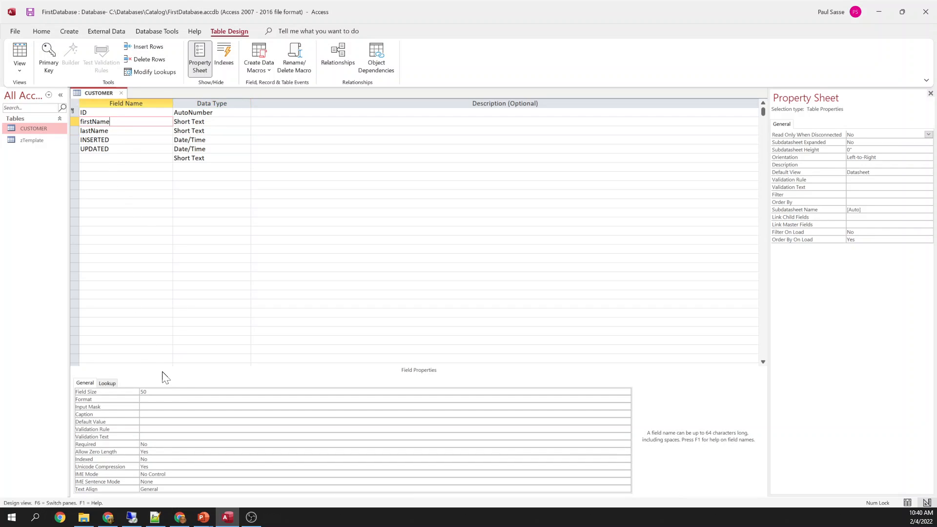
click(164, 452)
key(Up)
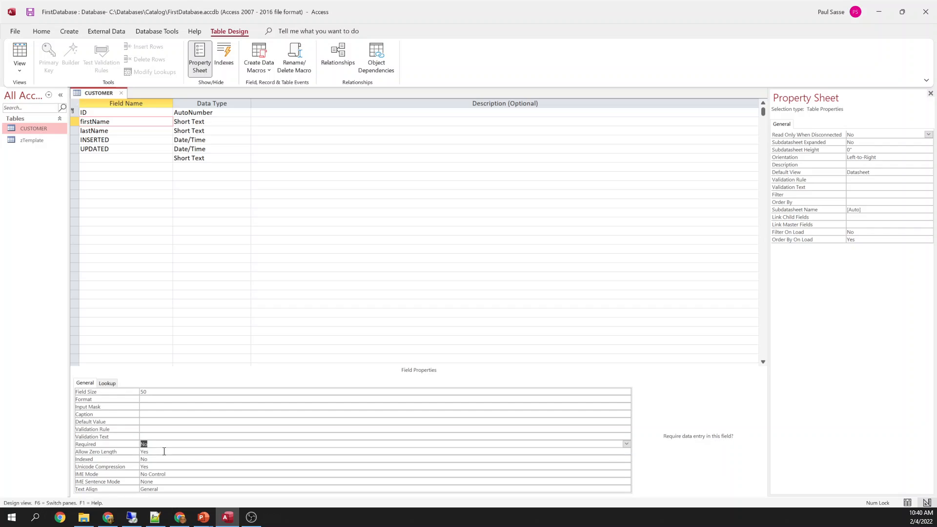
key(Down)
text(n)
key(Up)
click(76, 122)
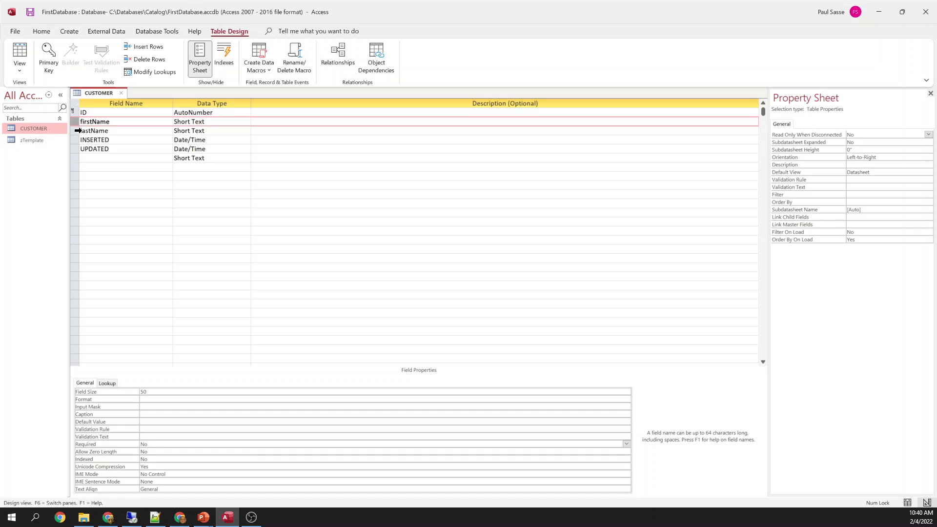
click(76, 131)
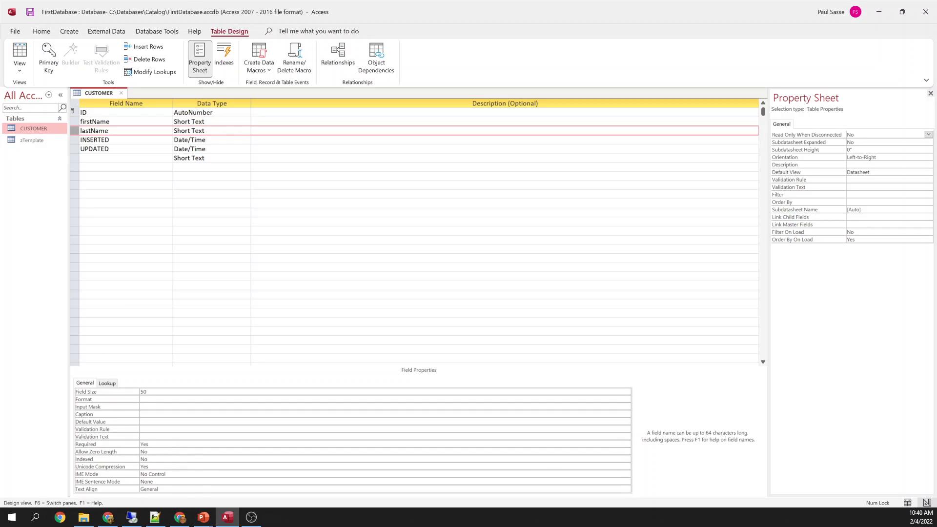
click(141, 444)
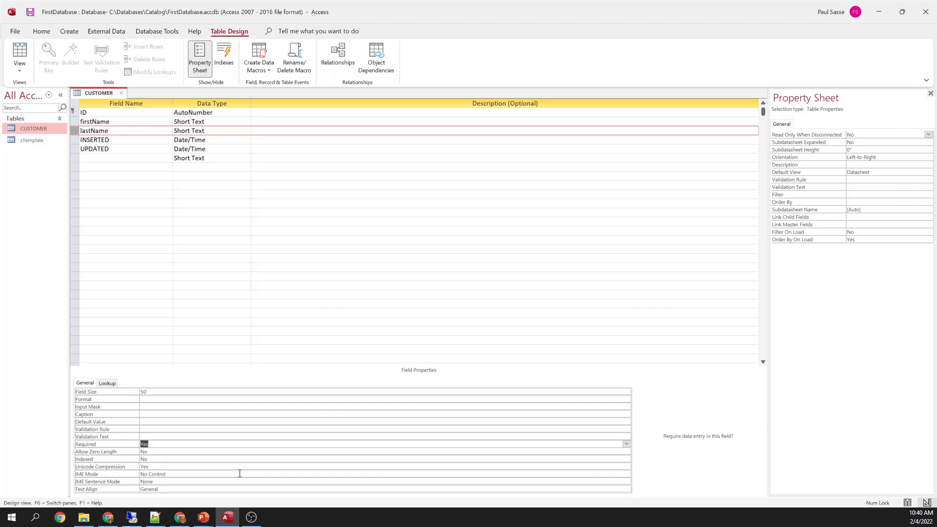
key(Down)
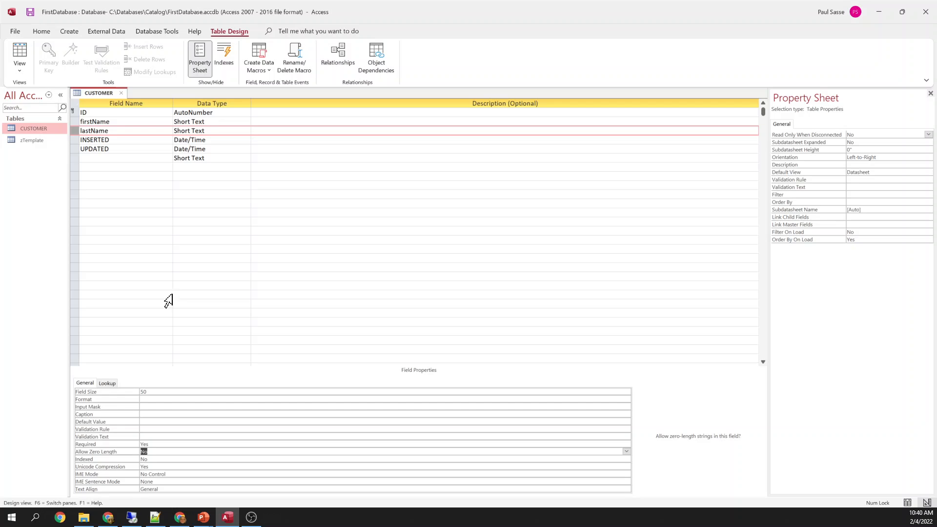
Insert a new emailAddress field above INSERTED
click(122, 120)
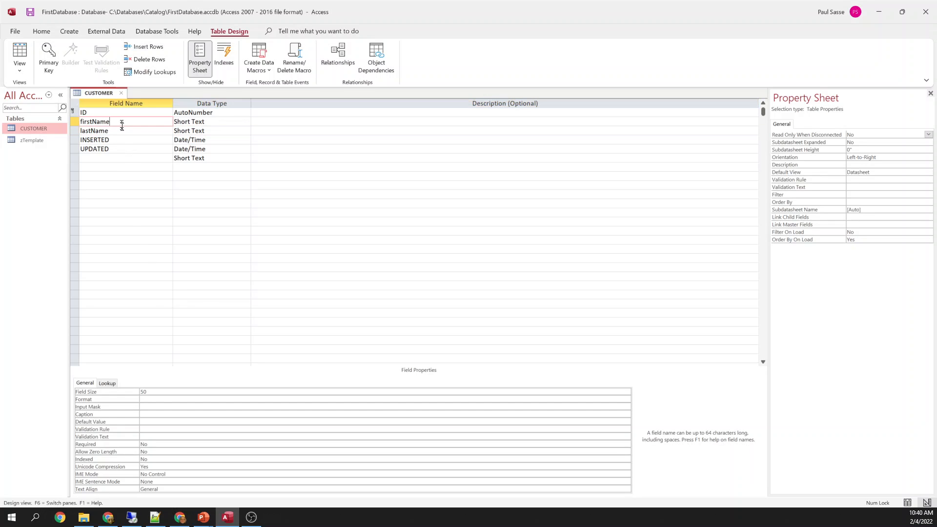
click(121, 129)
click(75, 141)
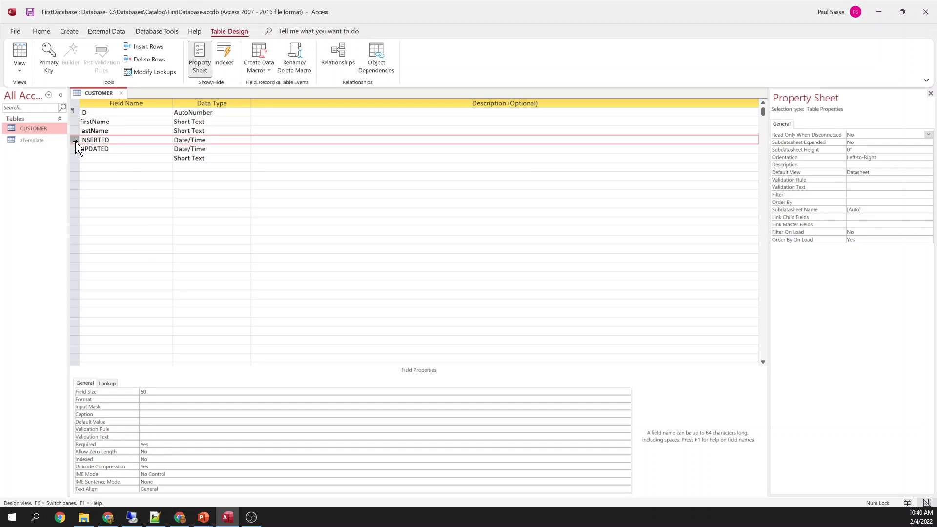
right_click(76, 141)
click(105, 196)
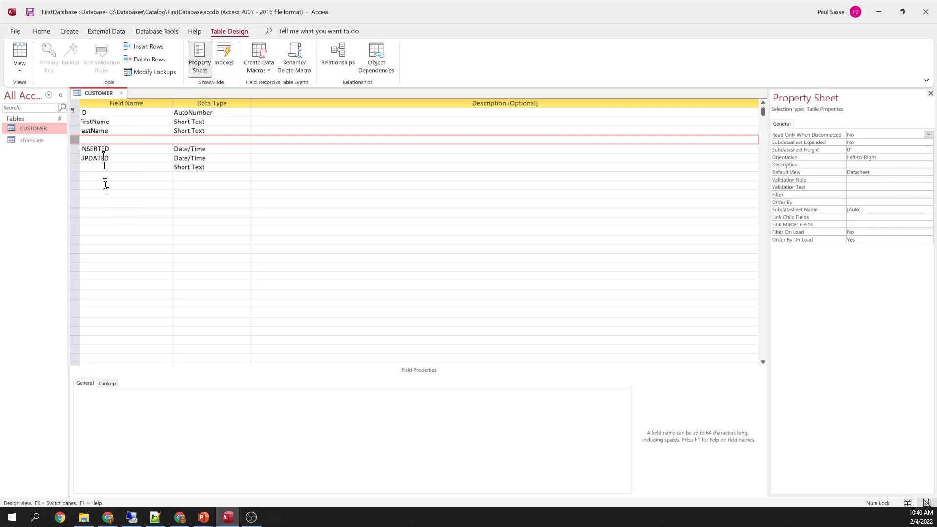
text(email)
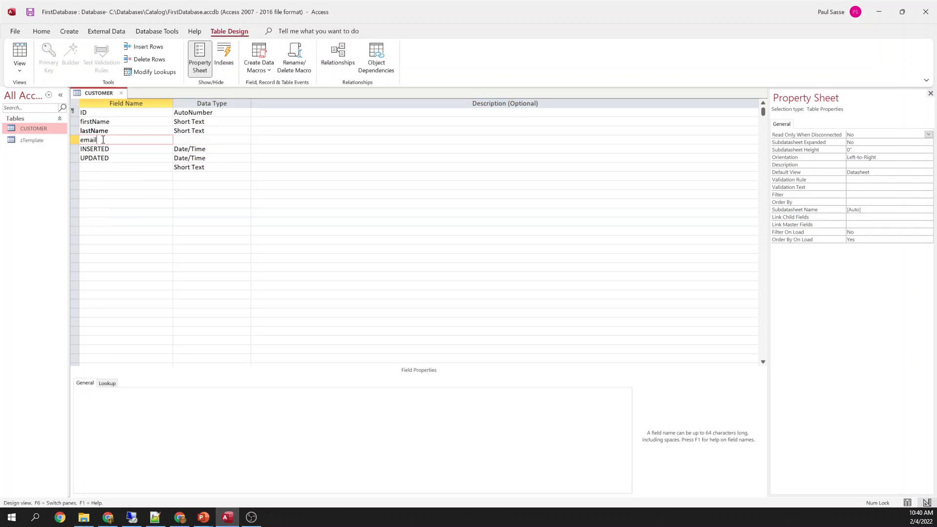
text(Address)
key(Tab)
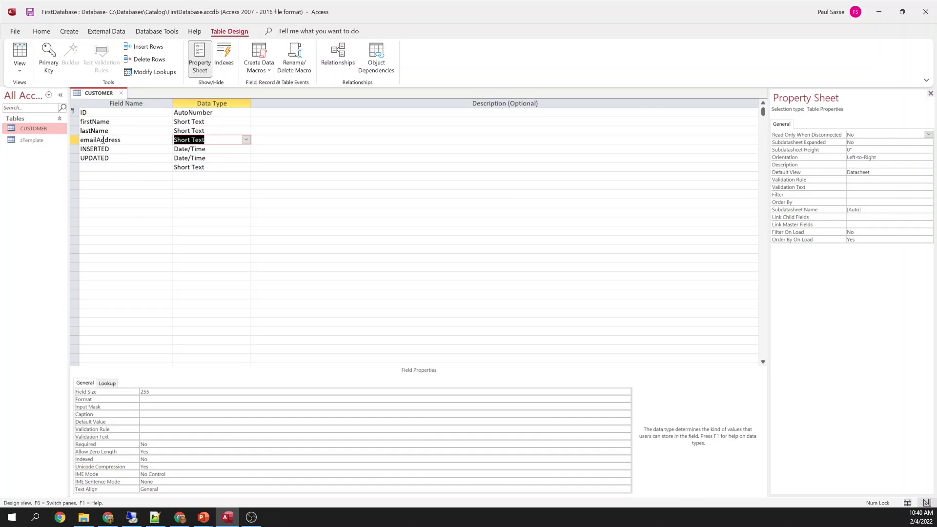
Give emailAddress size 100, Required Yes, Allow Zero Length No and Indexed Yes (No Duplicates)
click(159, 394)
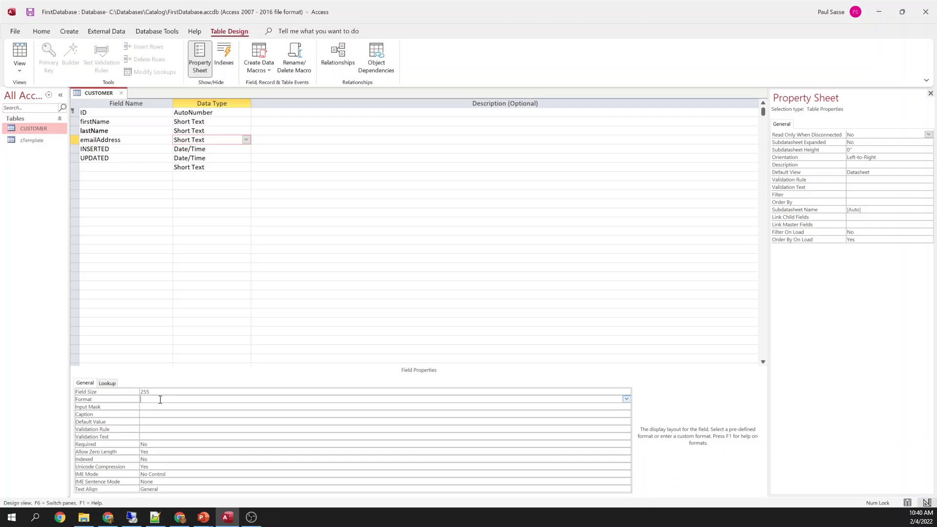
text(100)
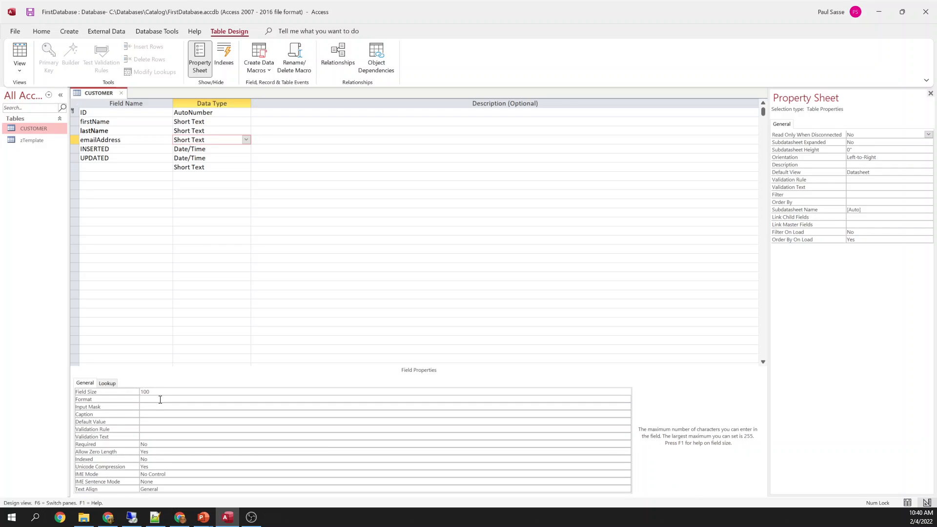
key(Return)
key(Return)
key(Return)
key(Return)
key(Return)
key(Return)
key(Return)
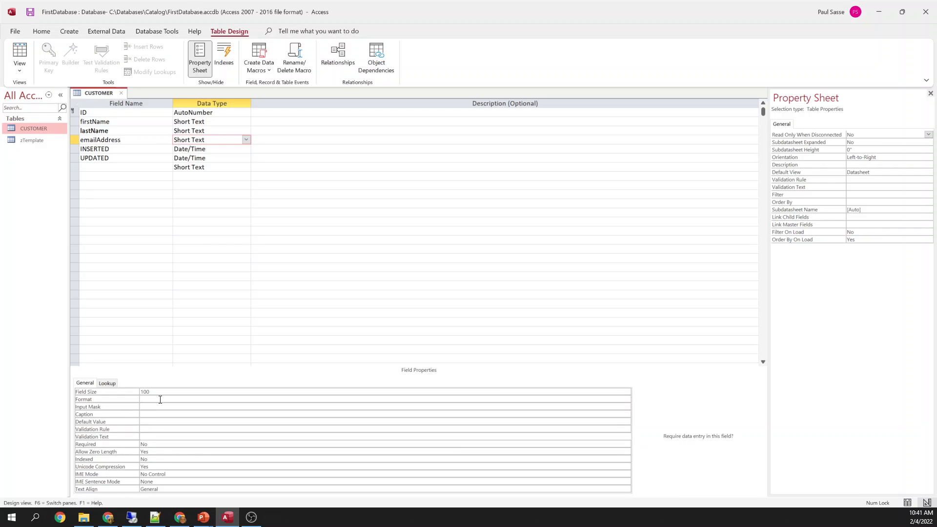
text(yes)
key(Return)
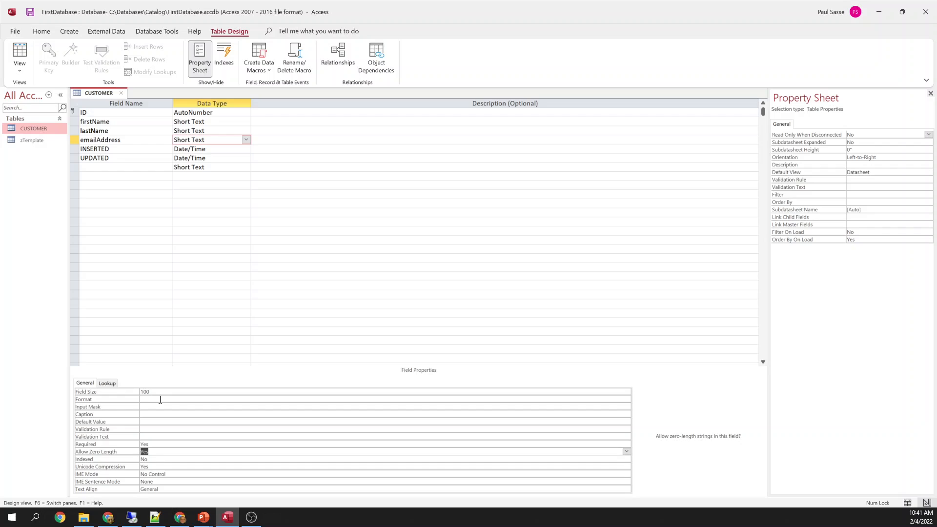
text(no)
key(Return)
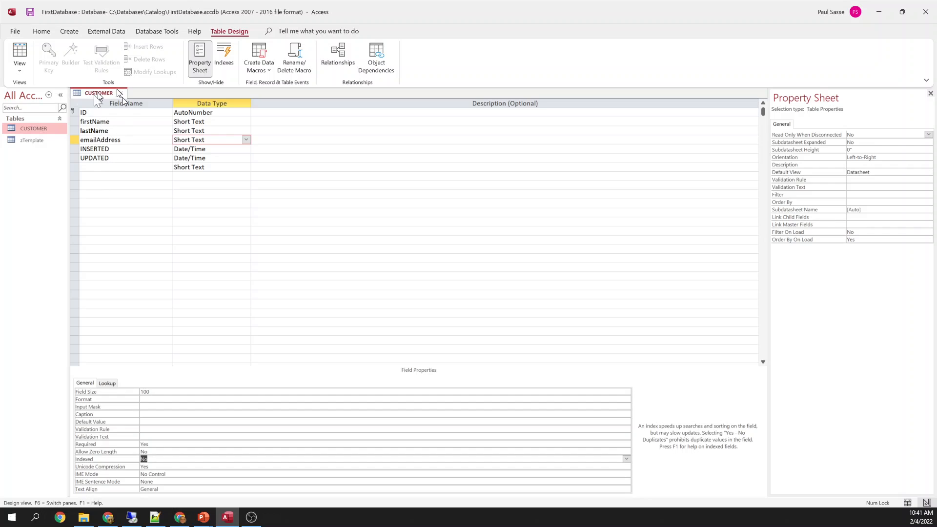
click(76, 141)
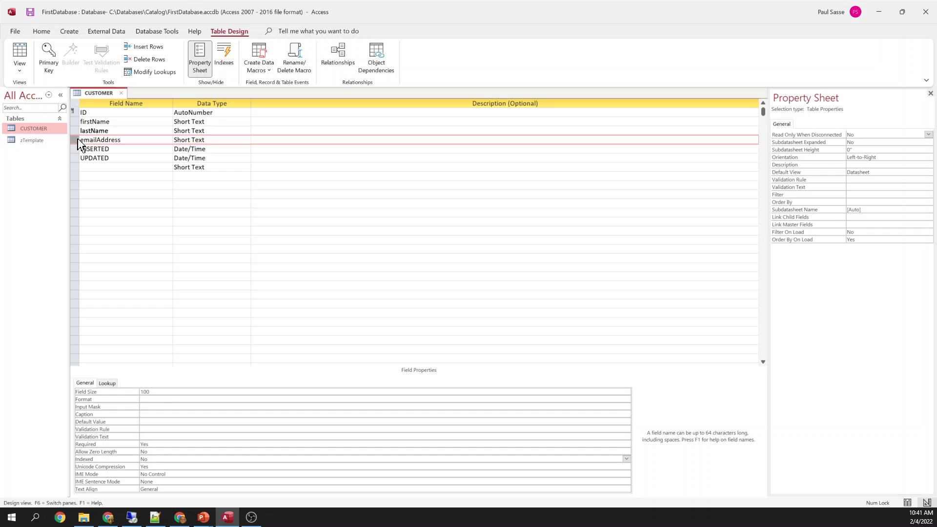
click(172, 462)
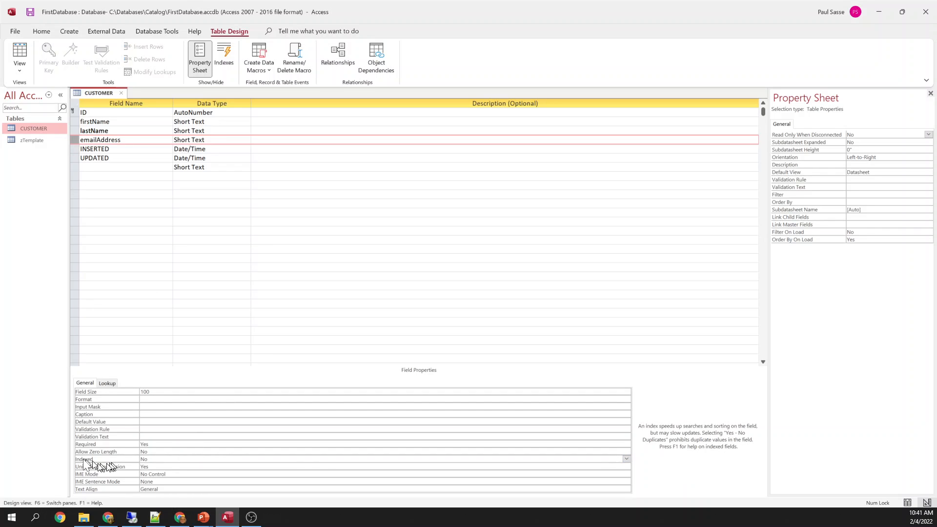
click(626, 459)
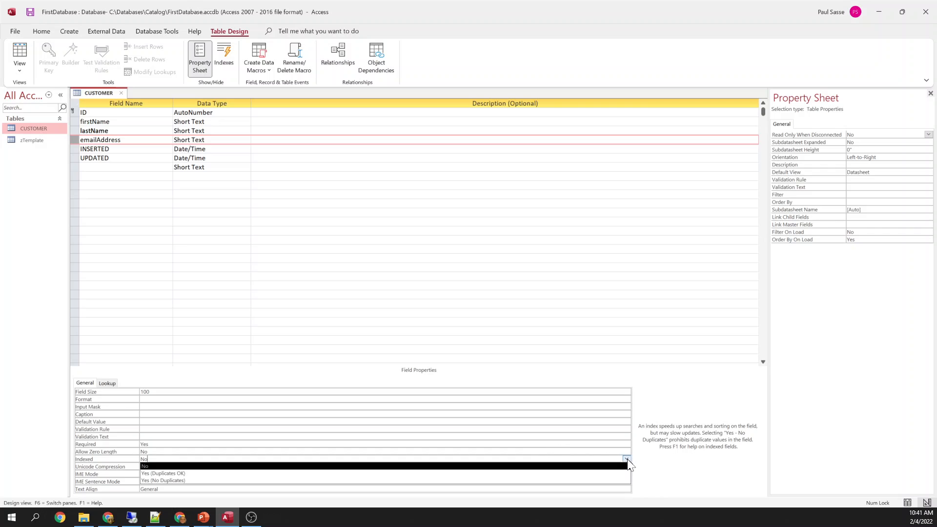
click(168, 481)
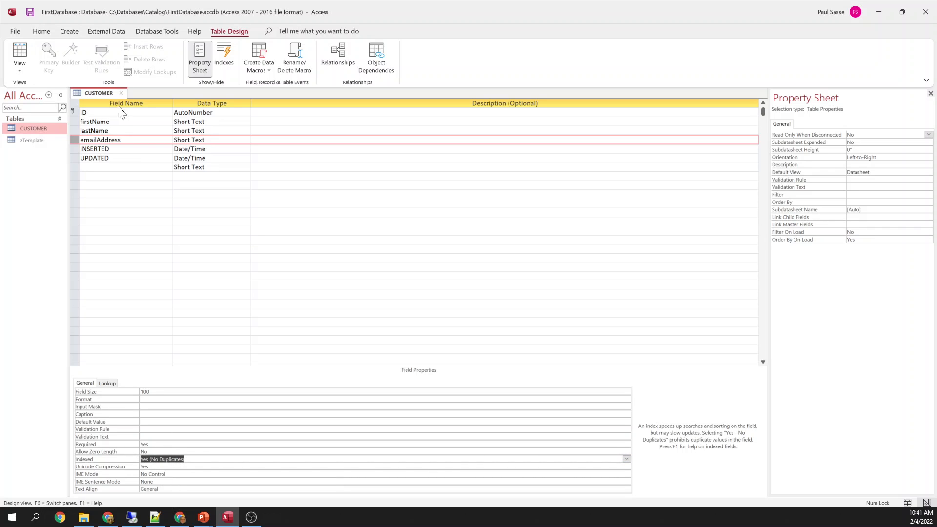
Attempt a save, dismiss the missing field name warning, and delete the empty trailing row
right_click(98, 92)
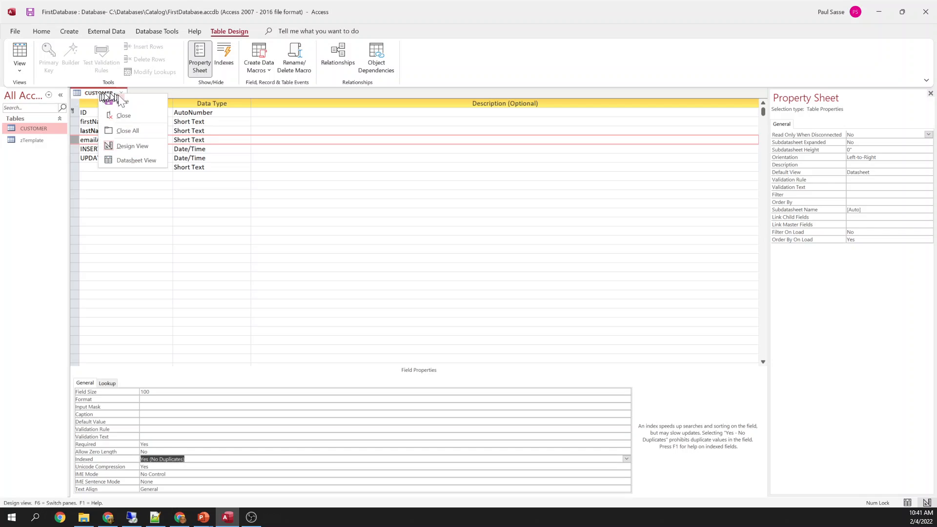
click(122, 100)
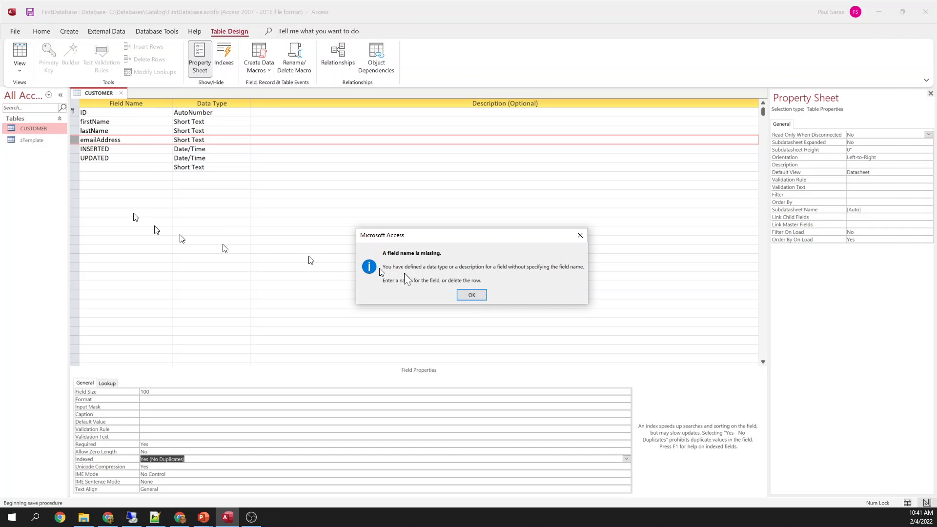
click(462, 296)
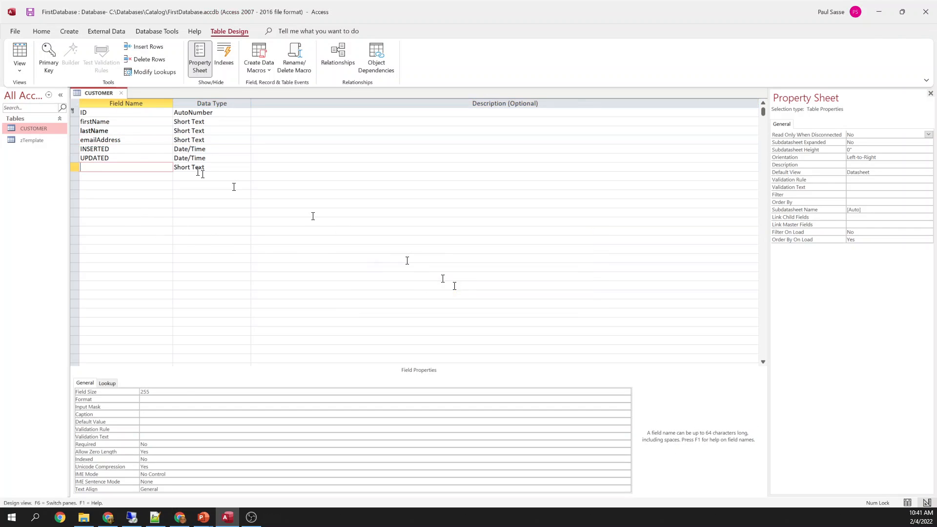
click(76, 169)
key(Delete)
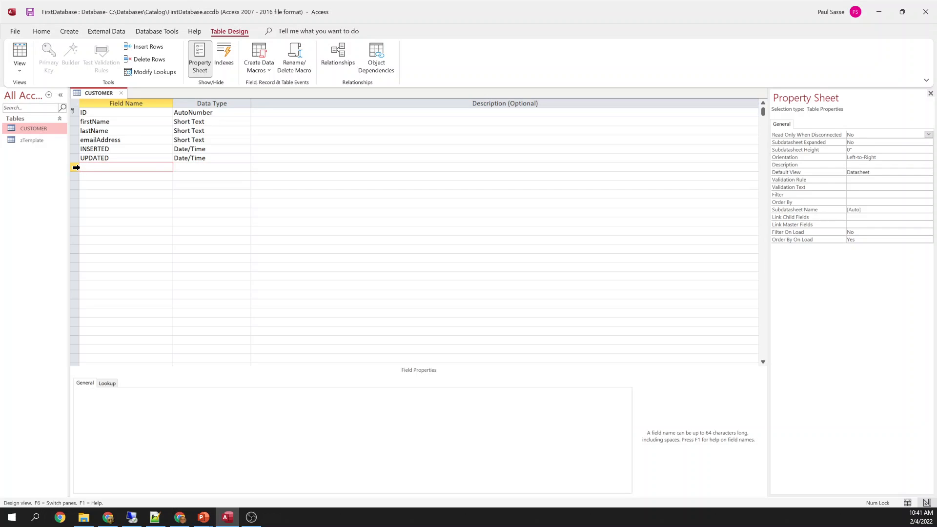
right_click(95, 94)
click(107, 103)
right_click(100, 93)
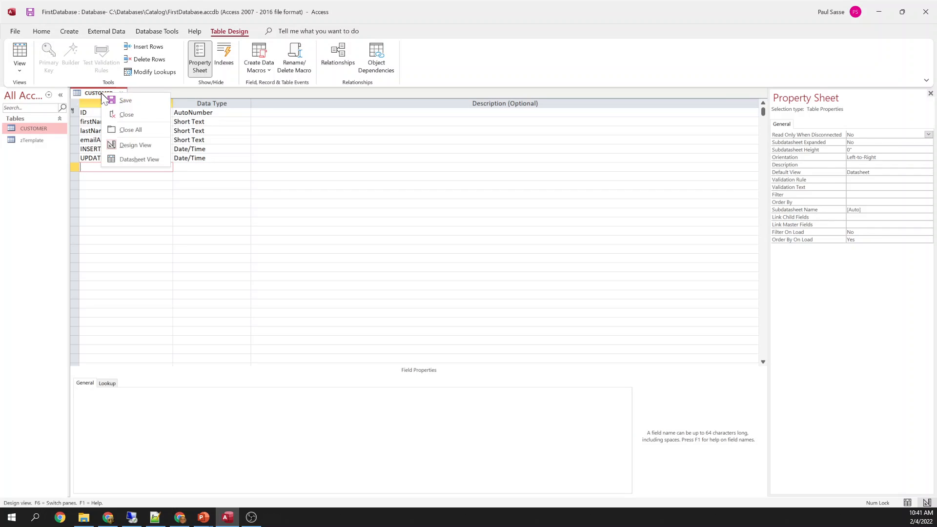
In Datasheet View, enter the first customer's name and email, then widen the INSERTED and UPDATED columns
click(127, 159)
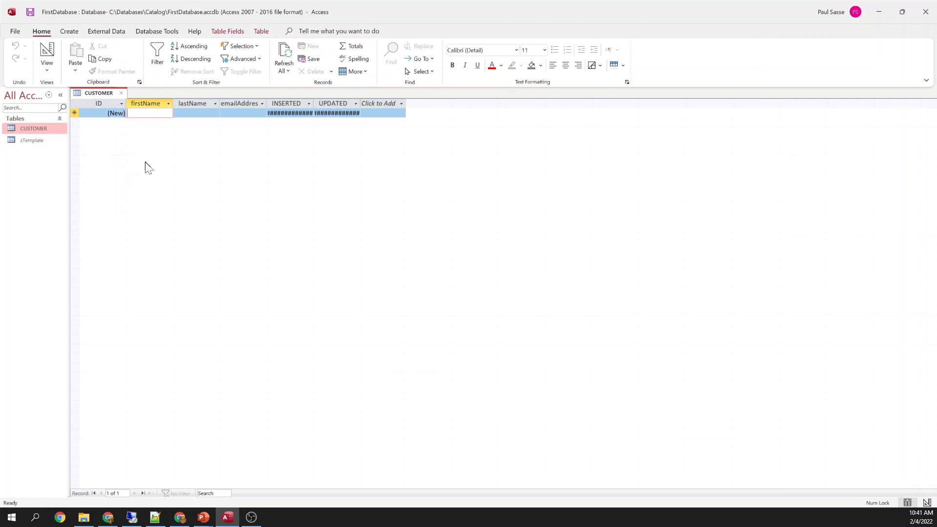
key(Tab)
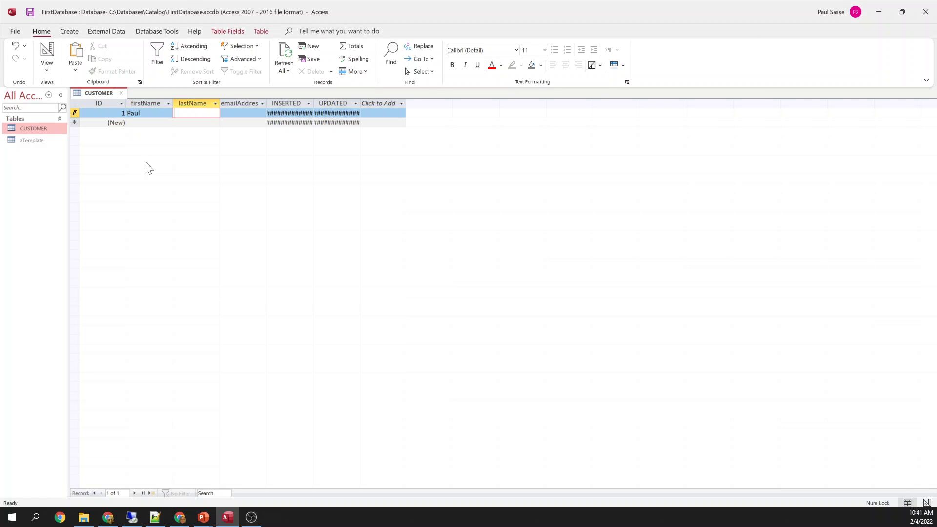
key(Tab)
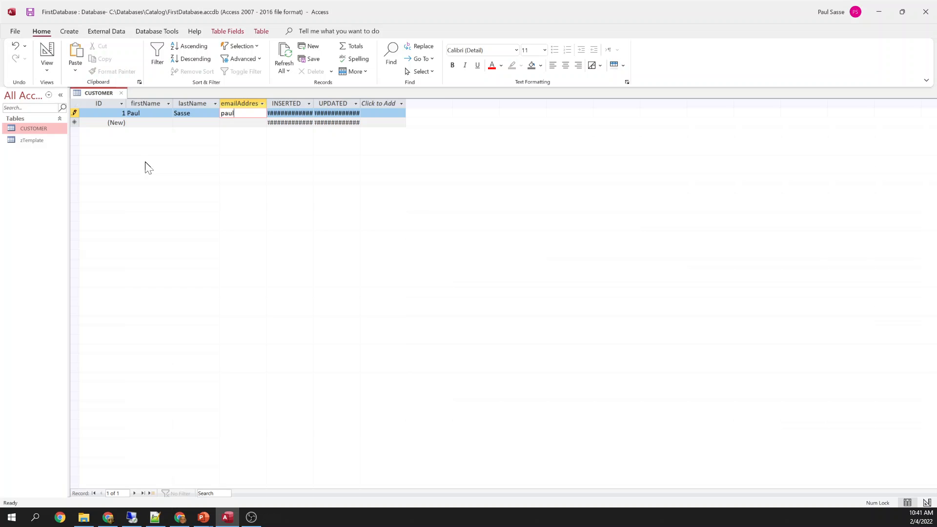
key(Tab)
key(Tab)
key(Tab)
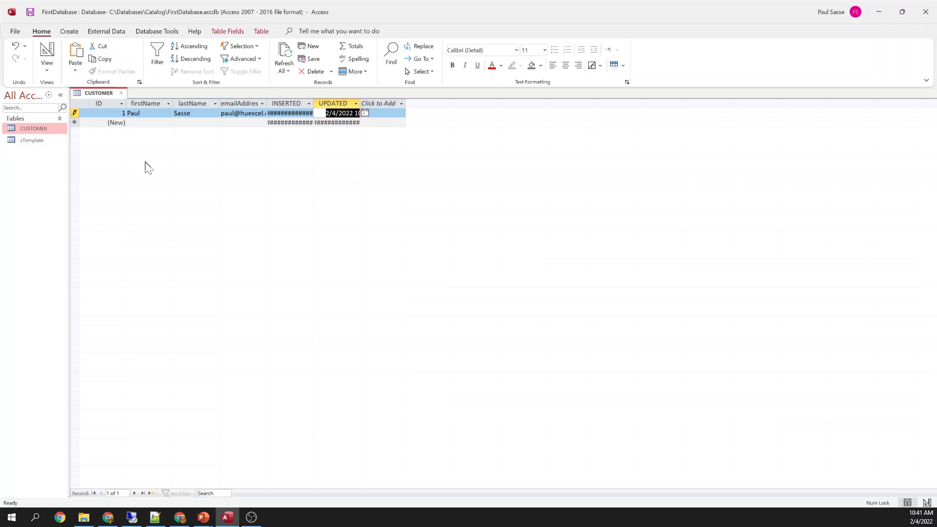
double_click(316, 100)
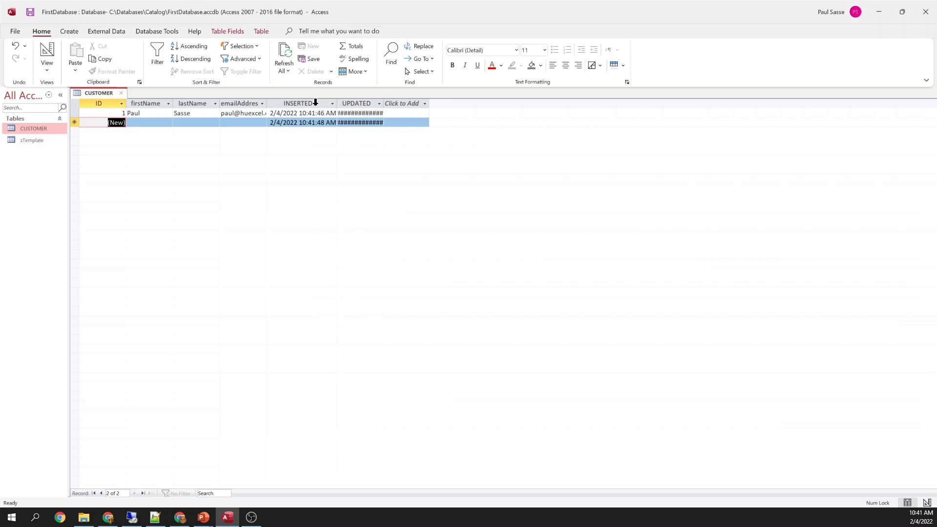
double_click(385, 103)
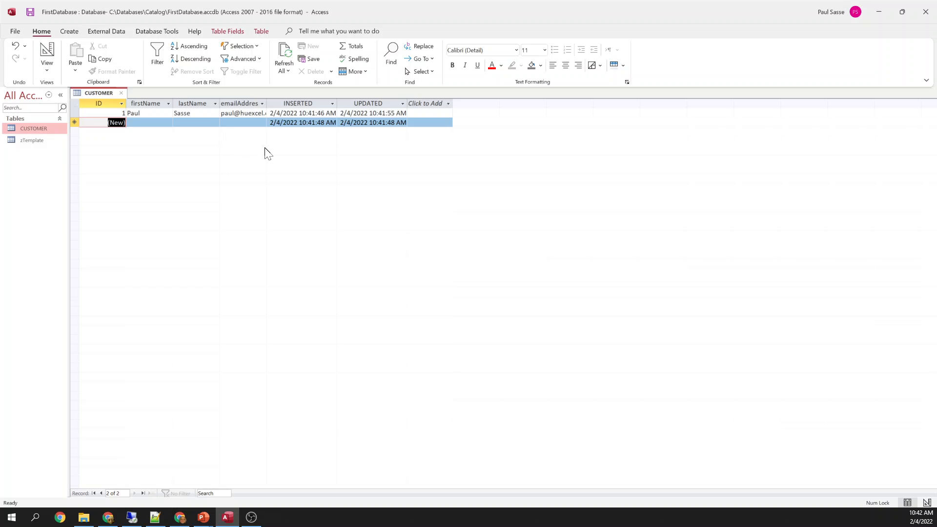
Enter the second customer's first name, last name and email, and save the record
key(Tab)
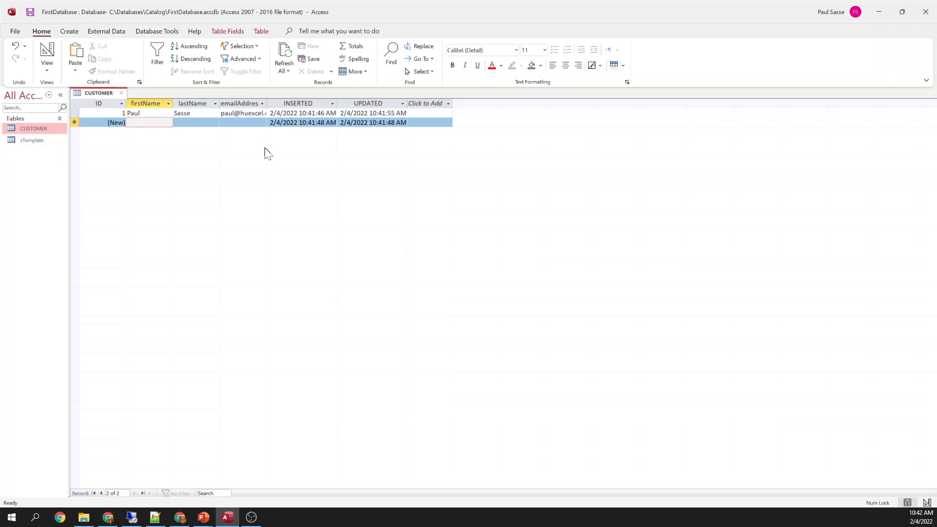
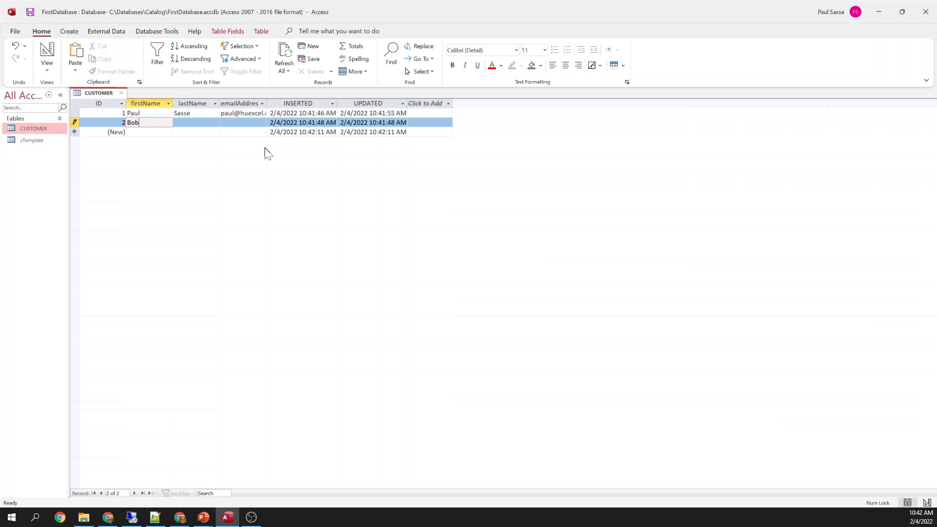
key(Tab)
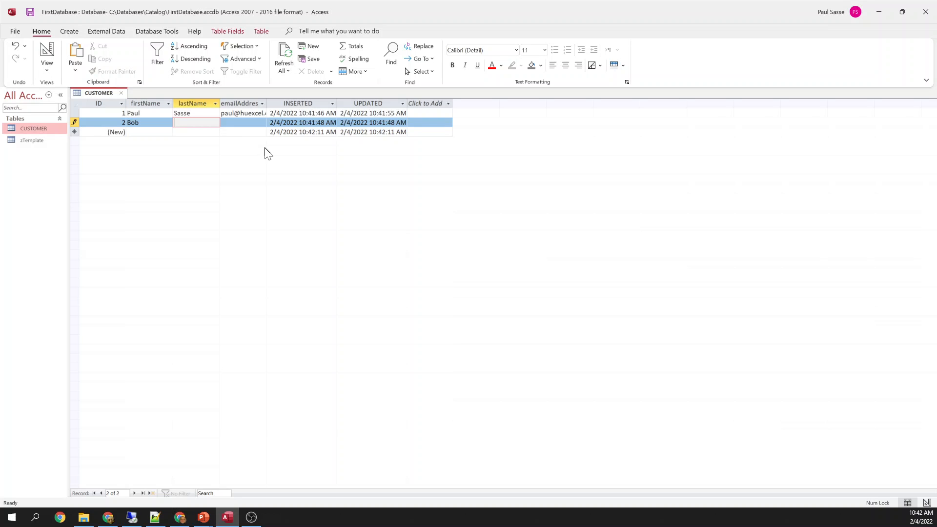
key(Tab)
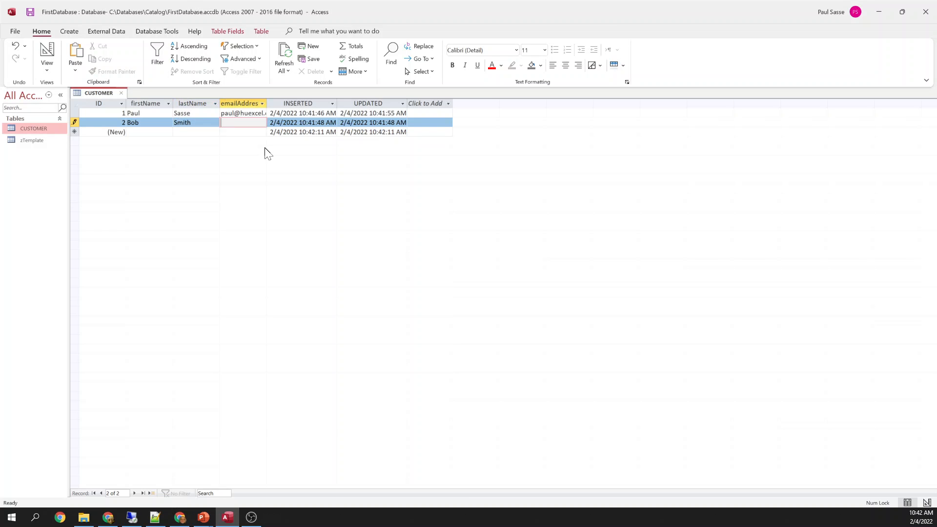
key(Up)
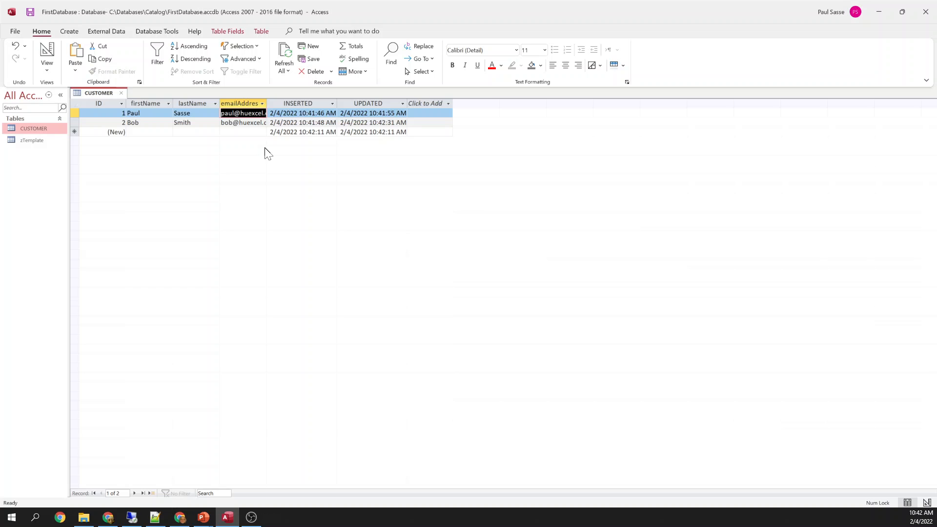
Append 'D' to the first customer's first name and save so its UPDATED time refreshes
drag(371, 122, 407, 122)
drag(315, 122, 331, 122)
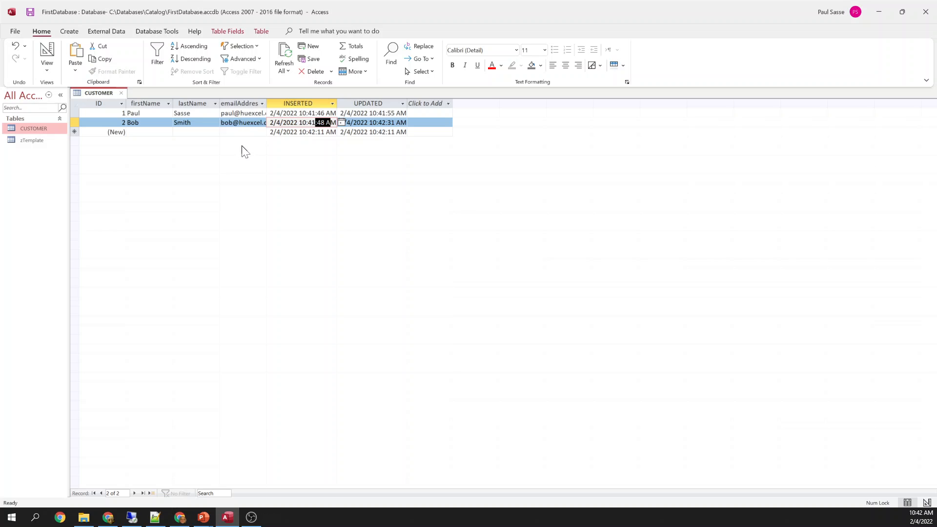
click(155, 130)
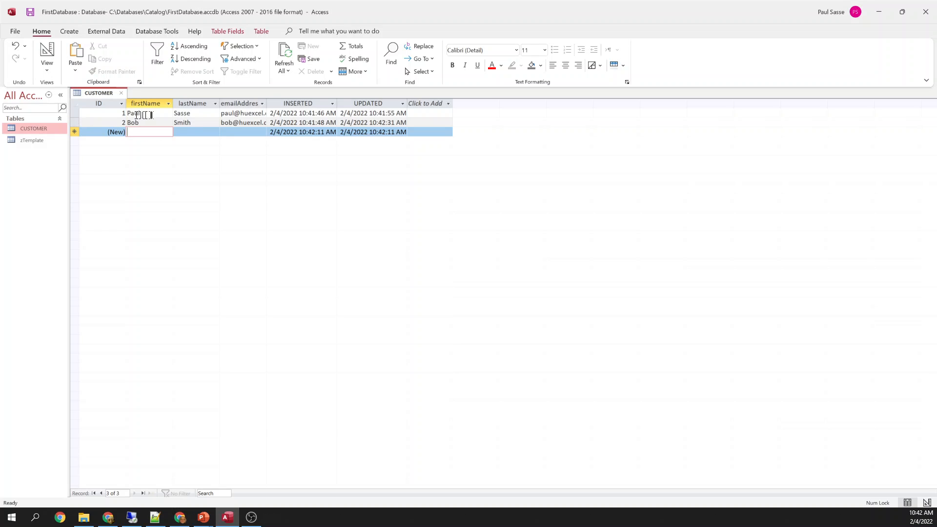
click(154, 114)
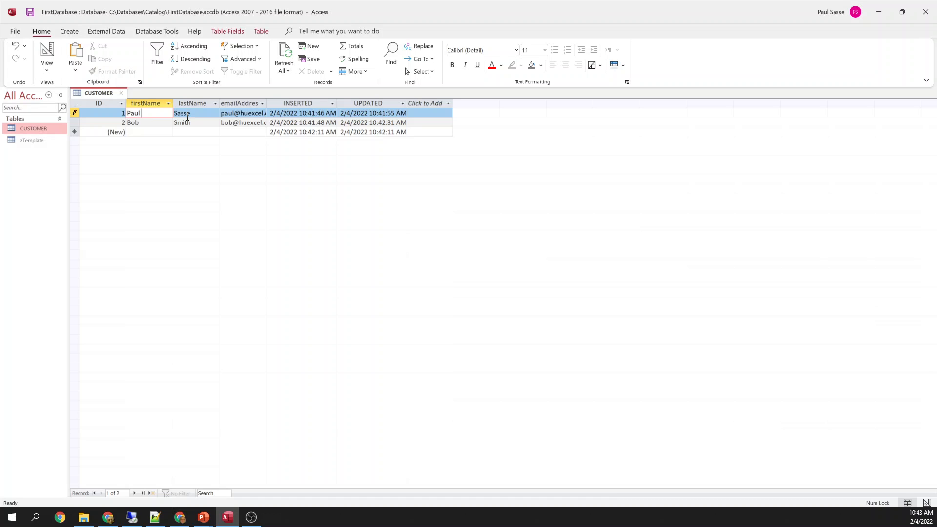
text(D)
key(Tab)
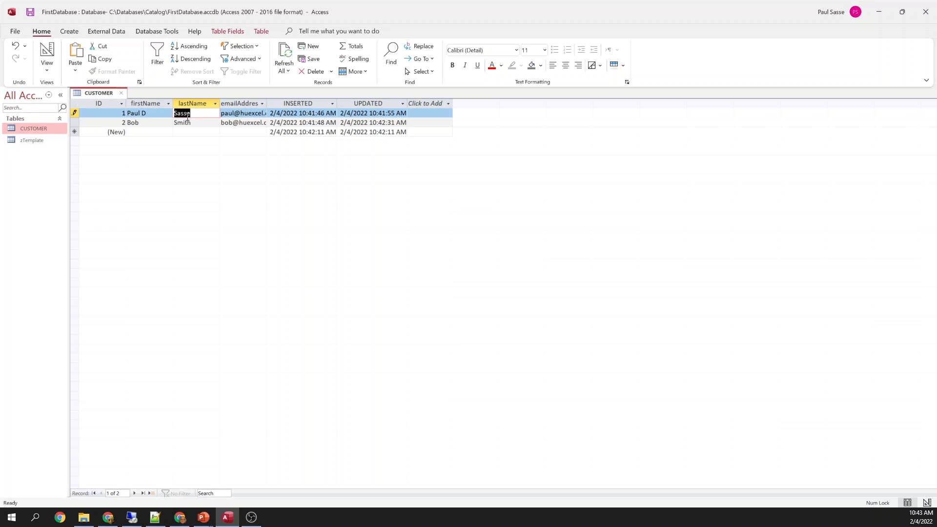
key(shift+Tab)
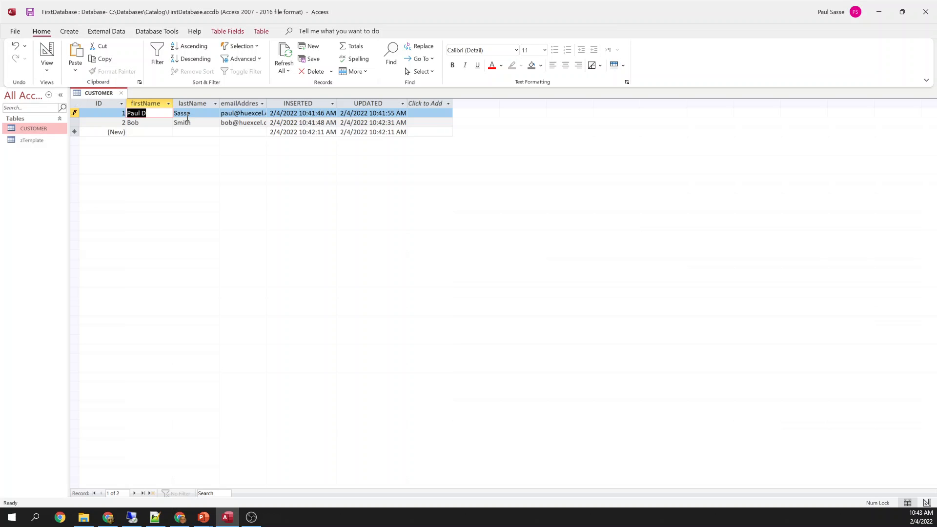
key(Down)
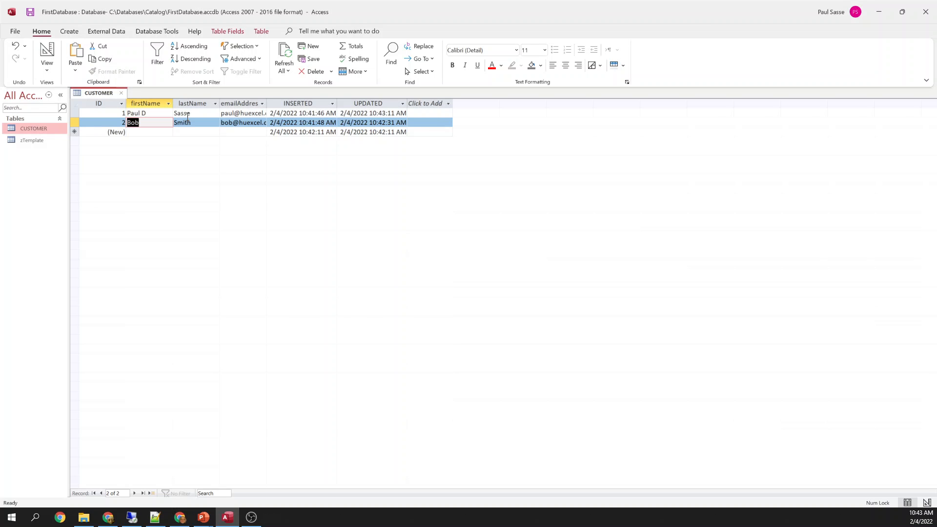
Remove the added 'D', save the first record again, and autofit the emailAddress column
key(Up)
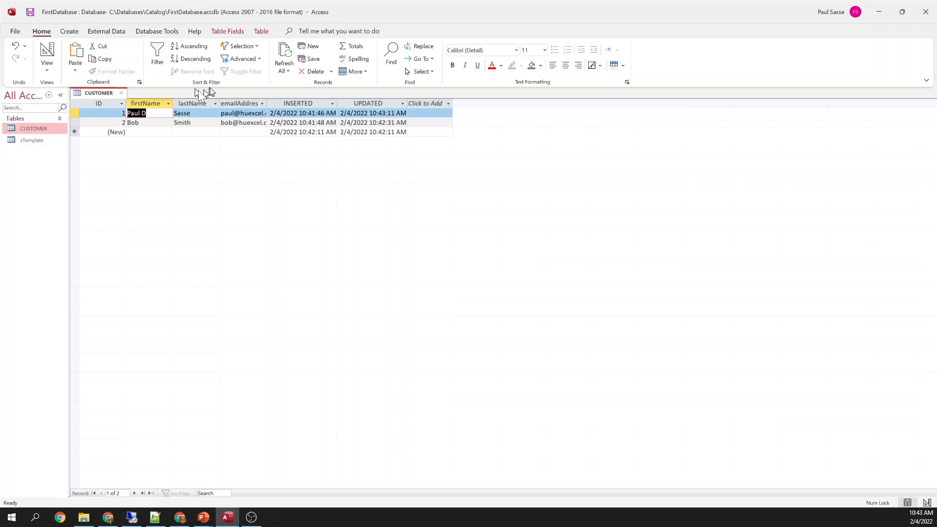
click(78, 113)
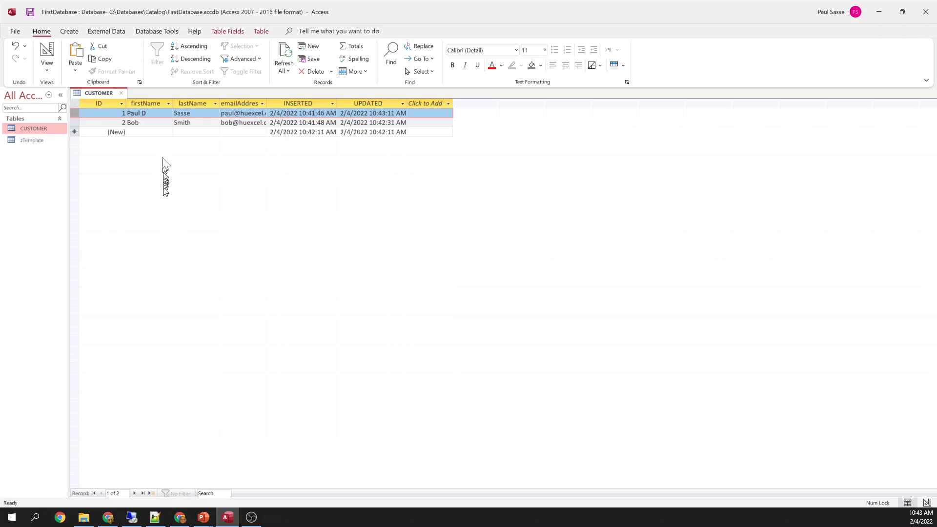
click(159, 113)
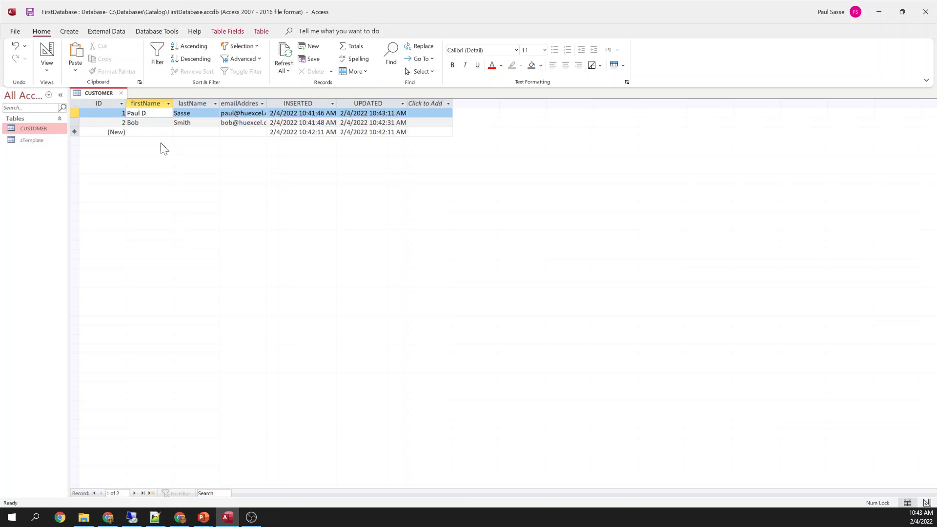
key(BackSpace)
key(Down)
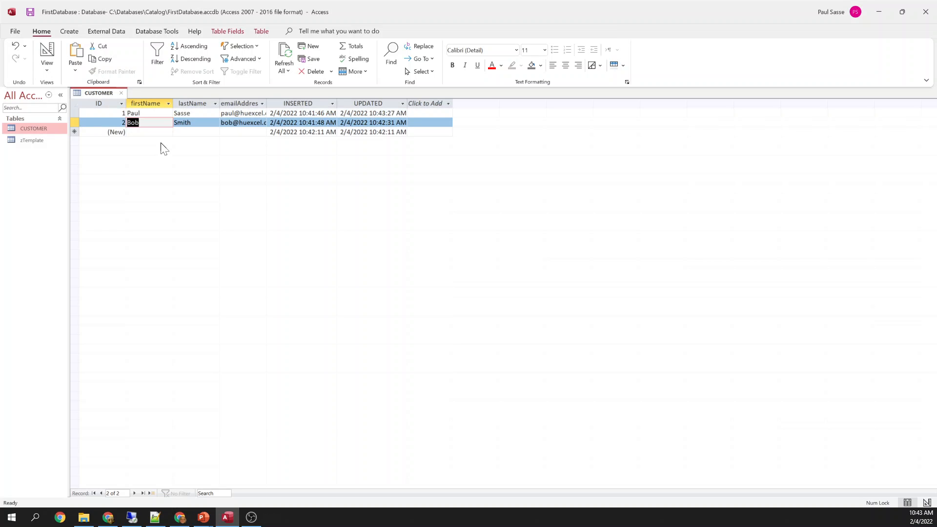
double_click(266, 103)
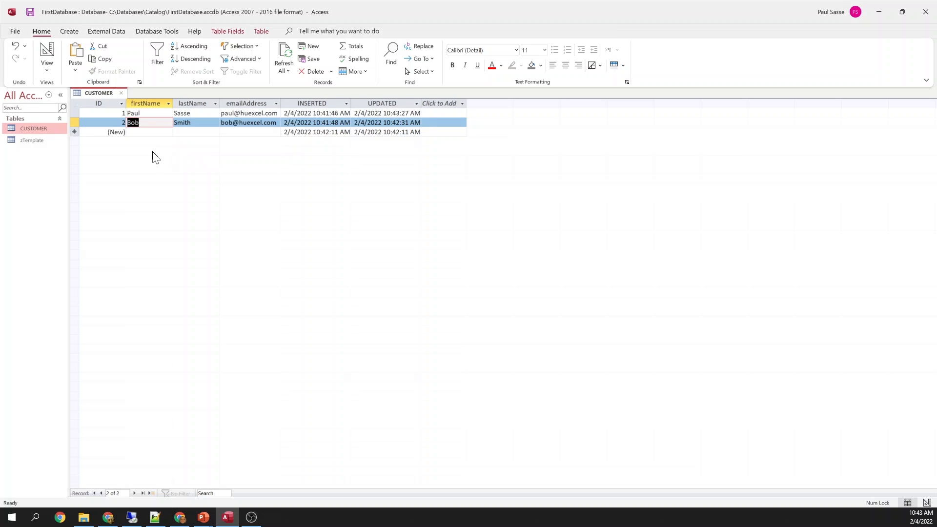
In Design View, insert a new phoneNumber field above INSERTED
right_click(104, 92)
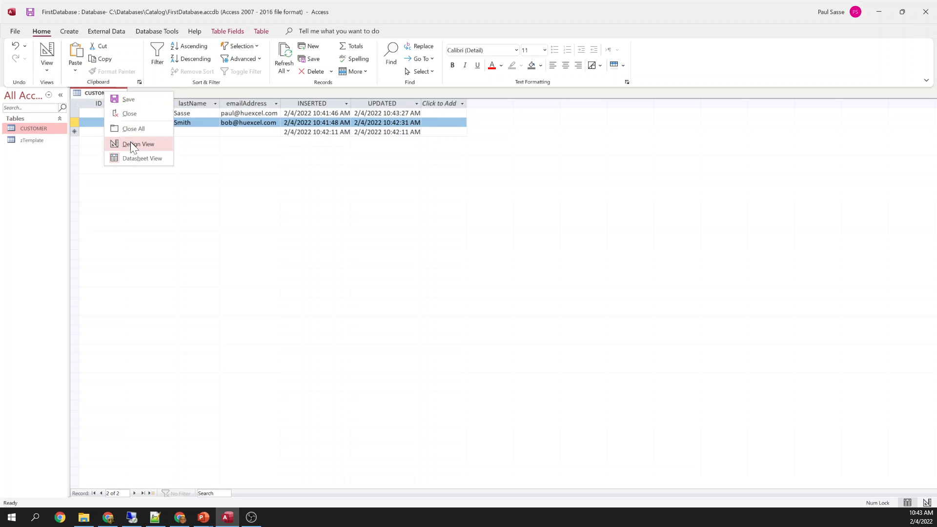
click(130, 142)
right_click(78, 152)
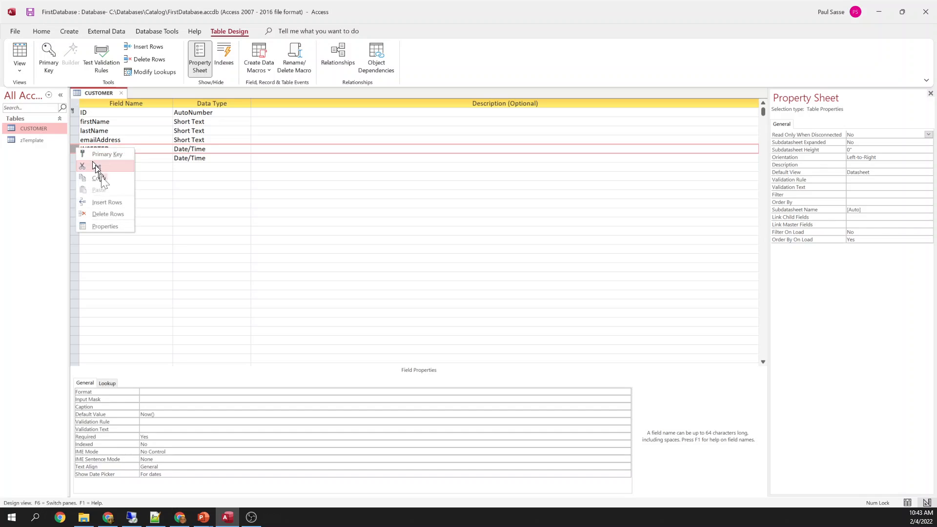
click(102, 200)
click(101, 148)
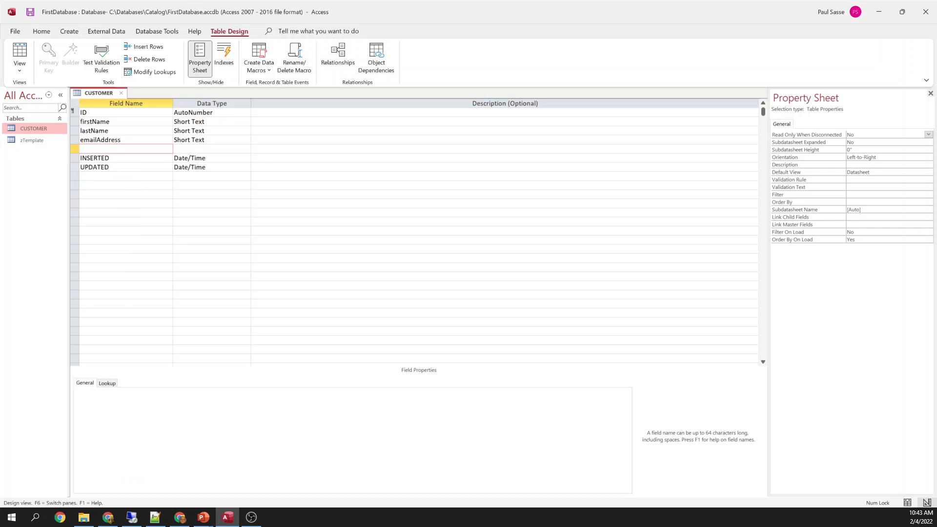
text(phoneNumber)
key(Tab)
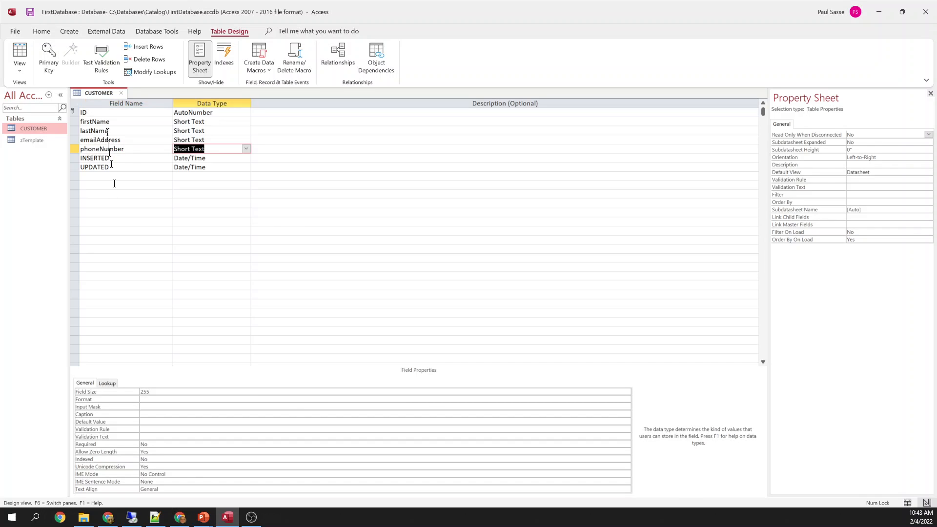
Decline saving the design when switching views, then close the table discarding the changes
right_click(98, 92)
click(129, 157)
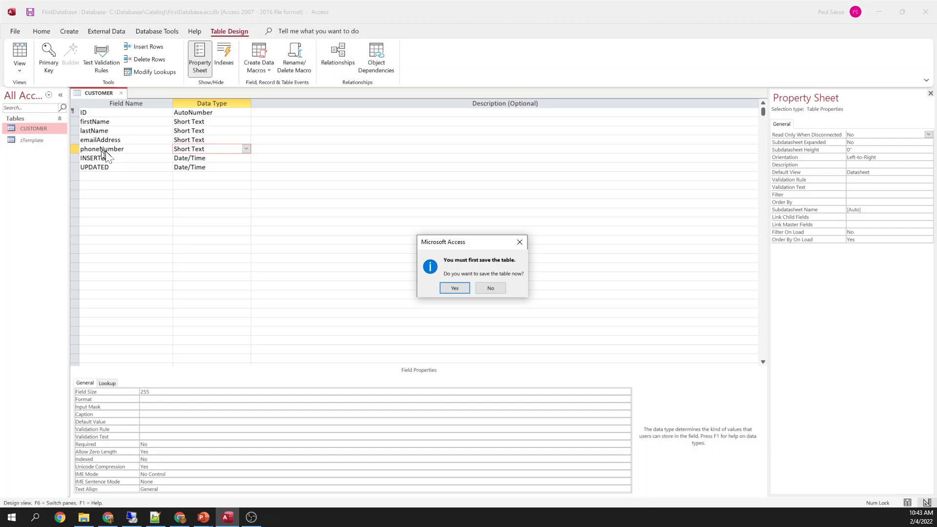
click(487, 287)
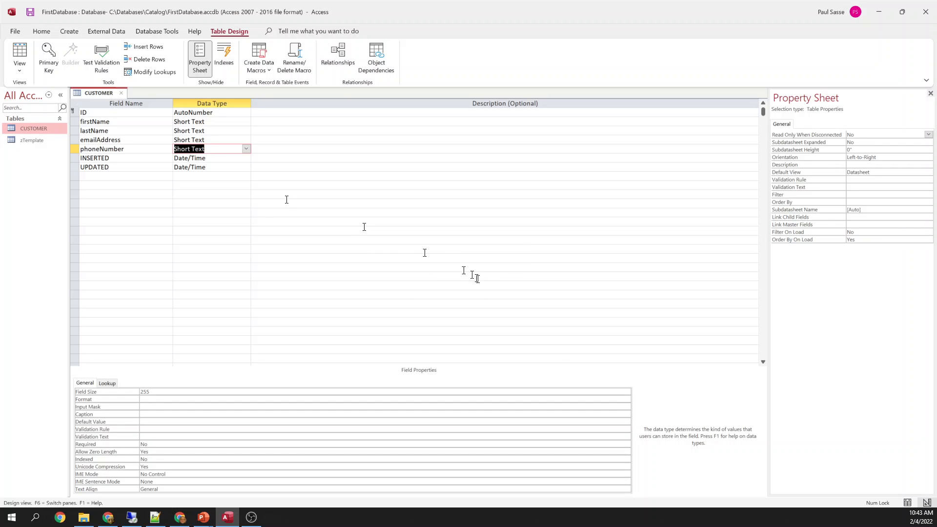
click(122, 93)
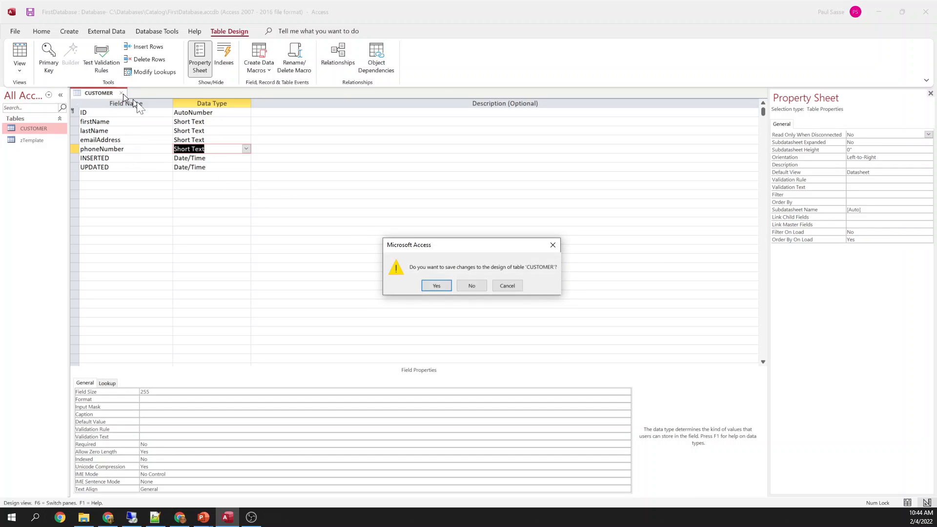
click(471, 286)
Reopen CUSTOMER in Datasheet View and autofit the emailAddress, INSERTED and UPDATED columns
right_click(34, 127)
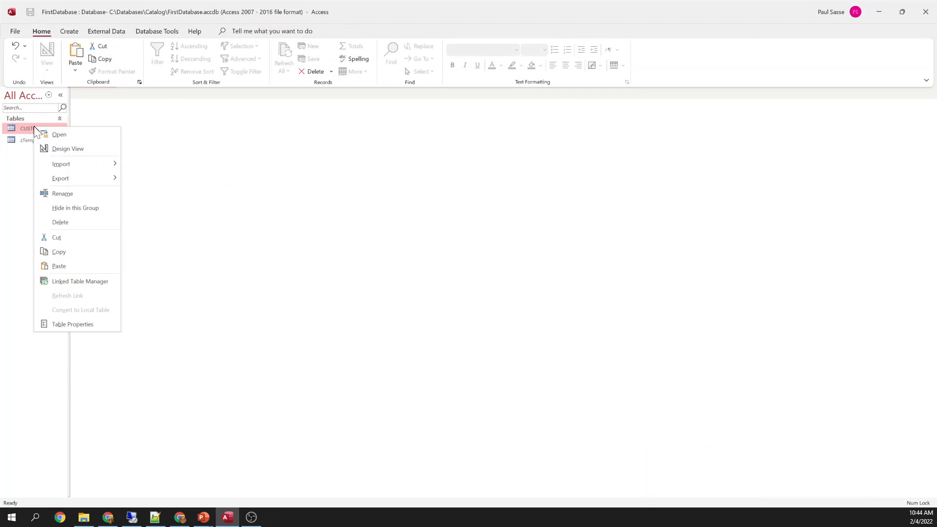
click(63, 148)
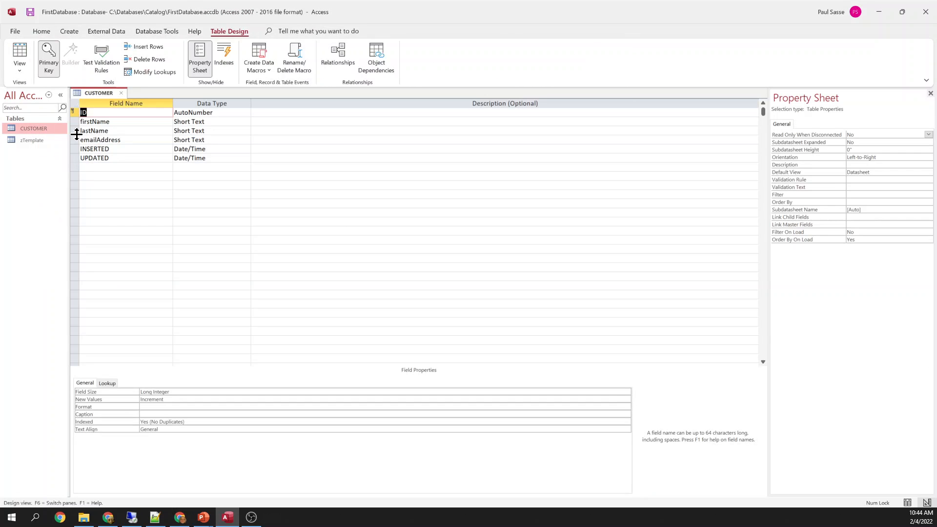
right_click(96, 94)
click(123, 161)
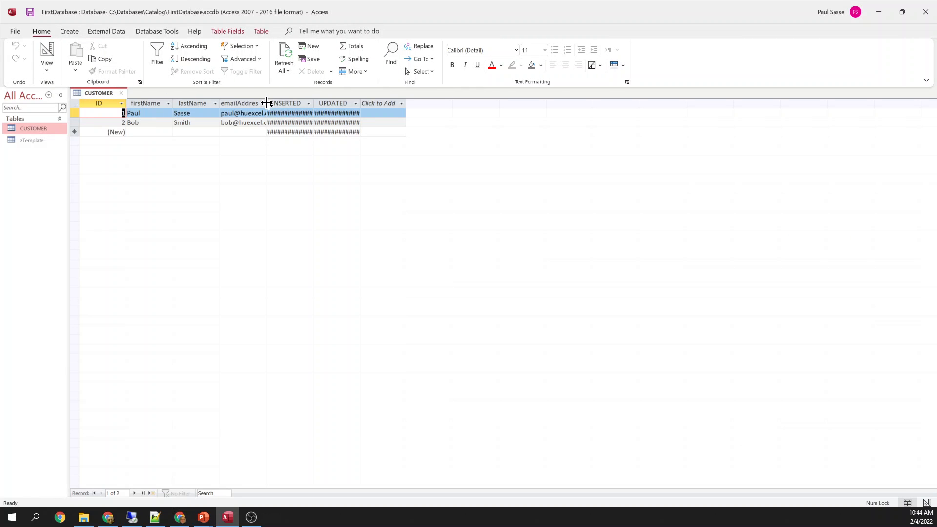
double_click(266, 102)
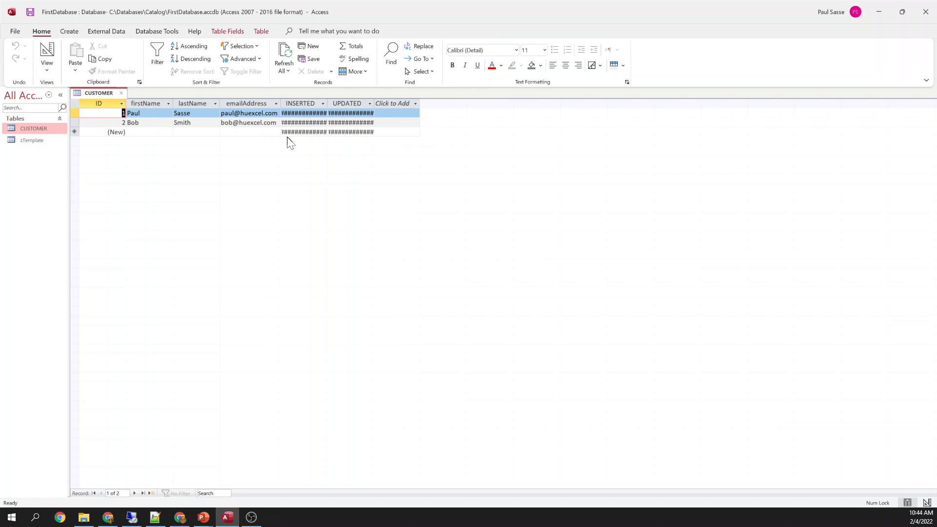
double_click(328, 103)
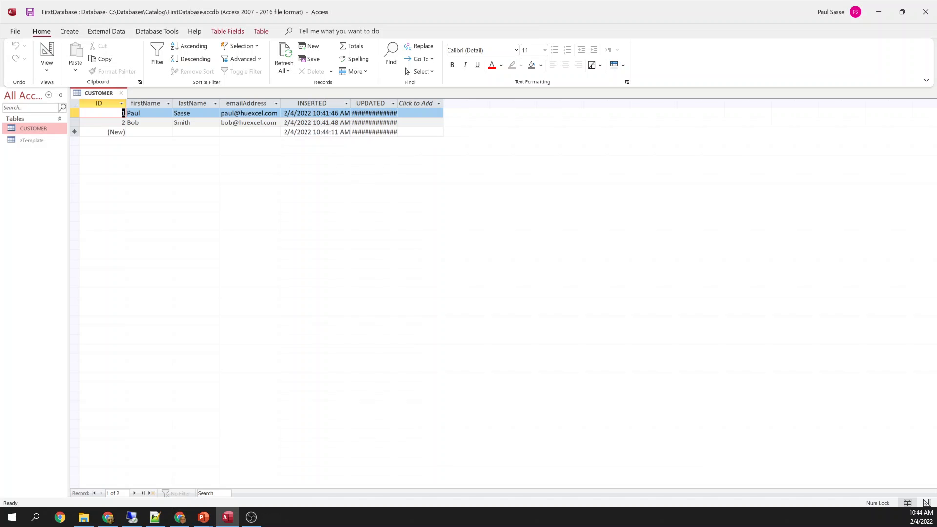
double_click(398, 102)
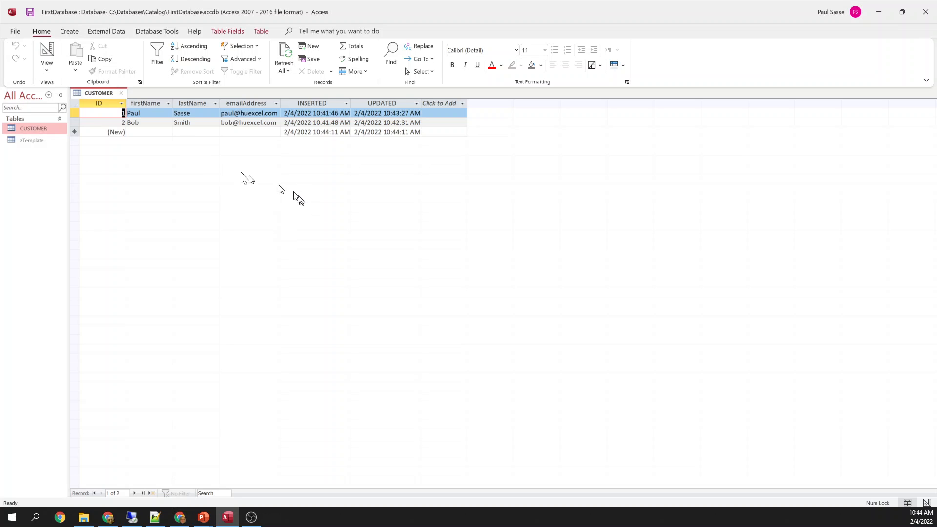
Add a third record reusing the first customer's first name, last name and email
click(143, 132)
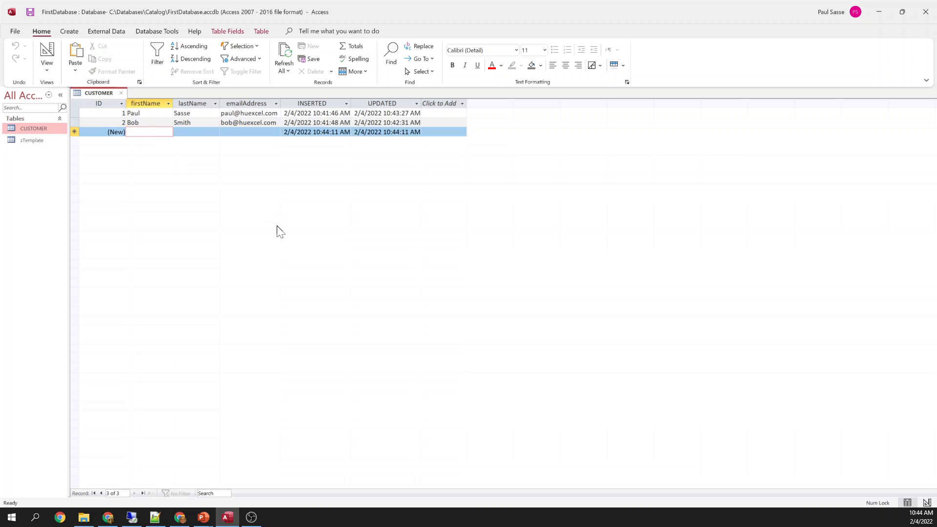
key(Tab)
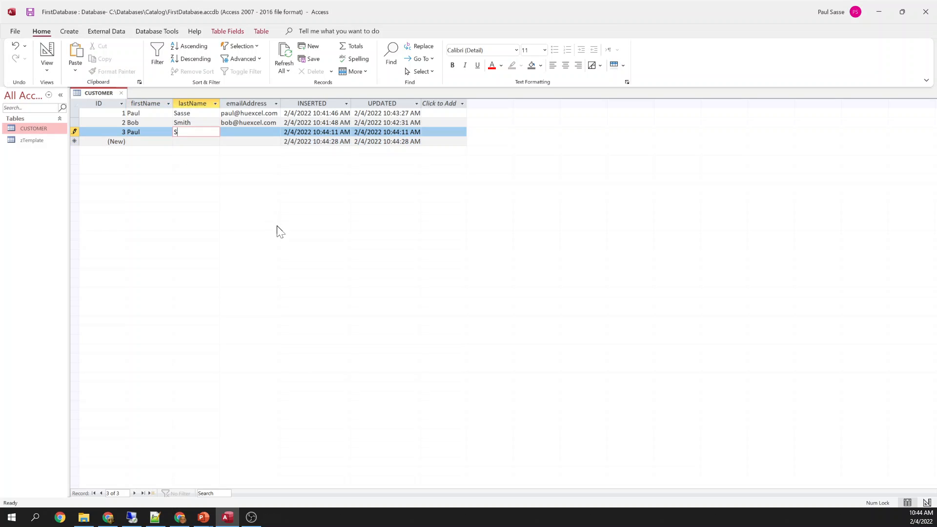
key(Tab)
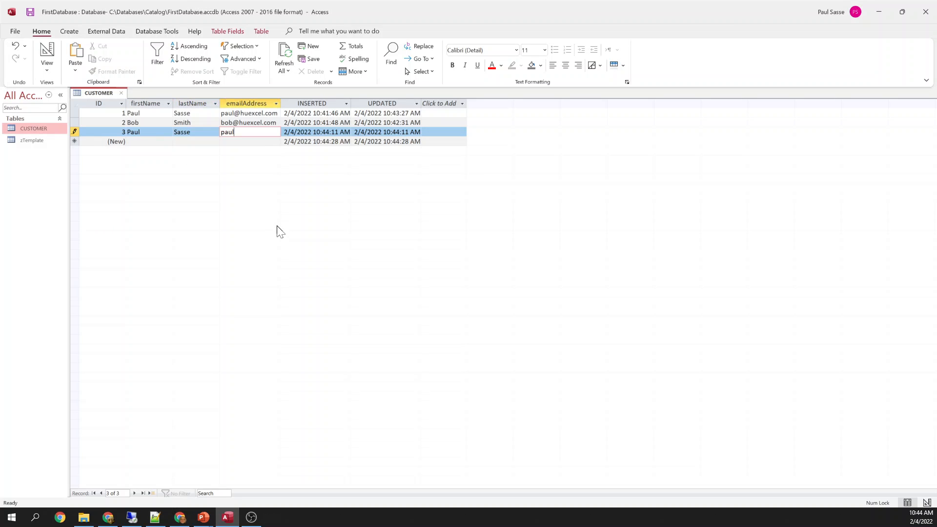
key(Tab)
key(shift+Tab)
key(shift+Tab)
key(shift+Tab)
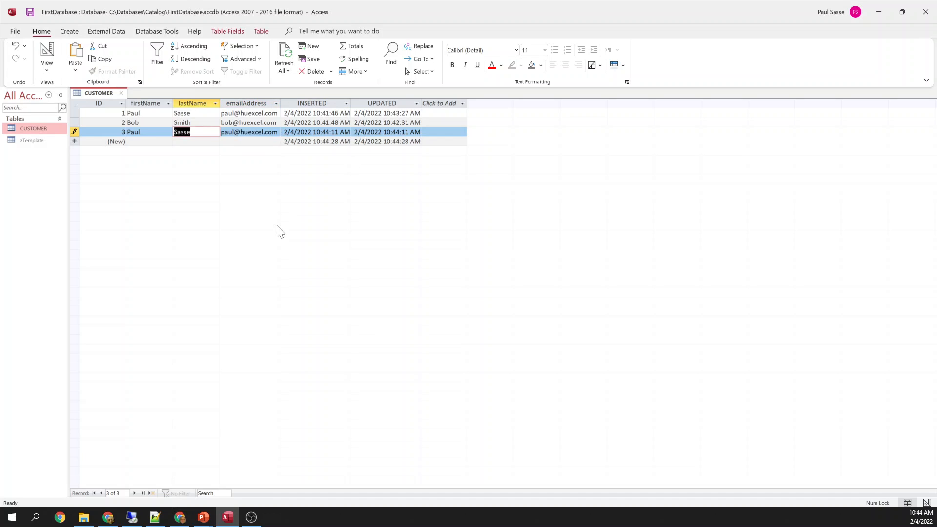
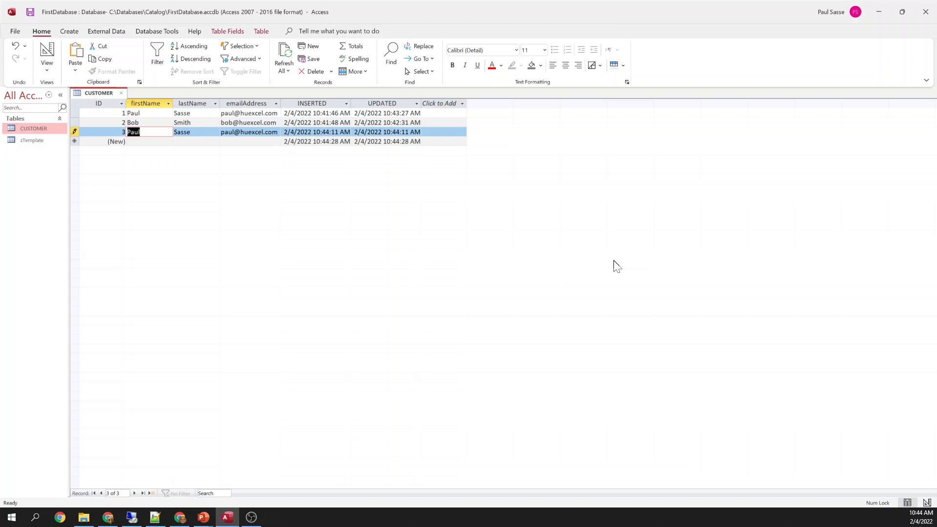
Try to save record 3 and dismiss the duplicate-values error twice
key(Down)
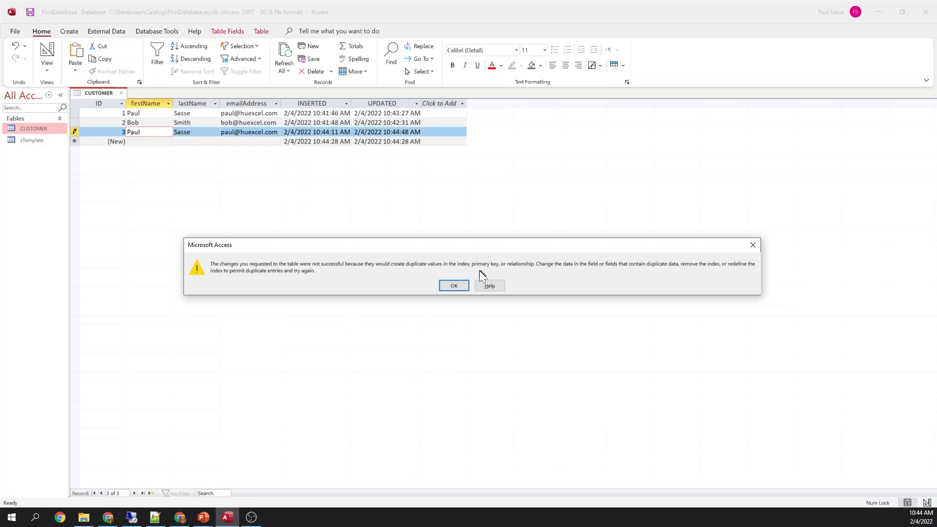
click(453, 285)
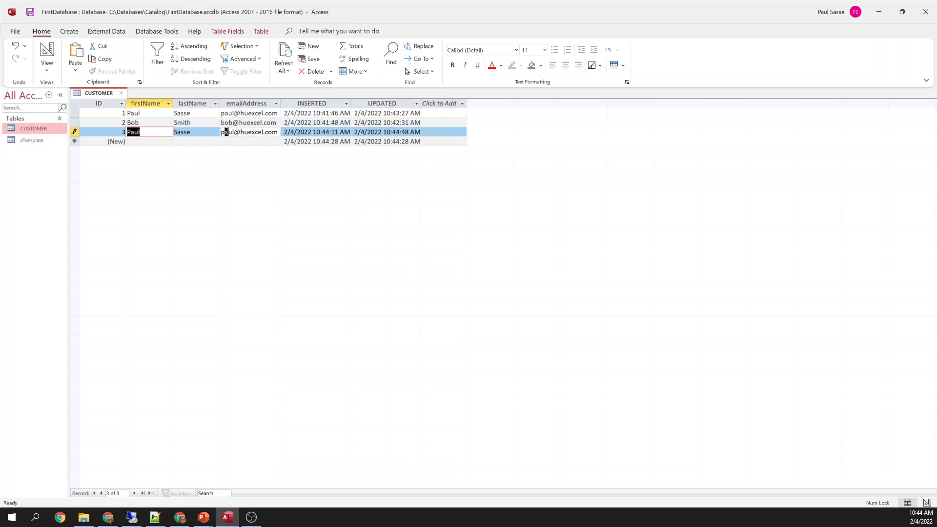
drag(227, 132, 261, 132)
click(239, 116)
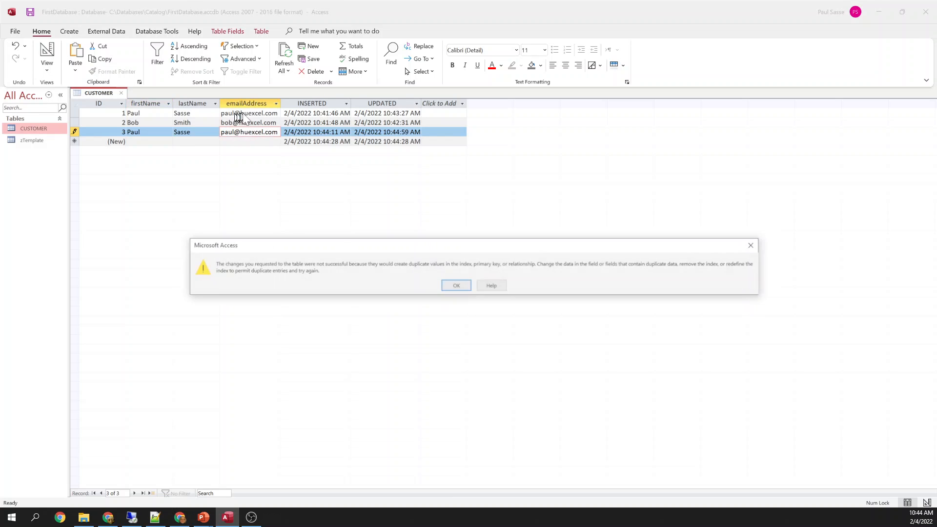
key(Return)
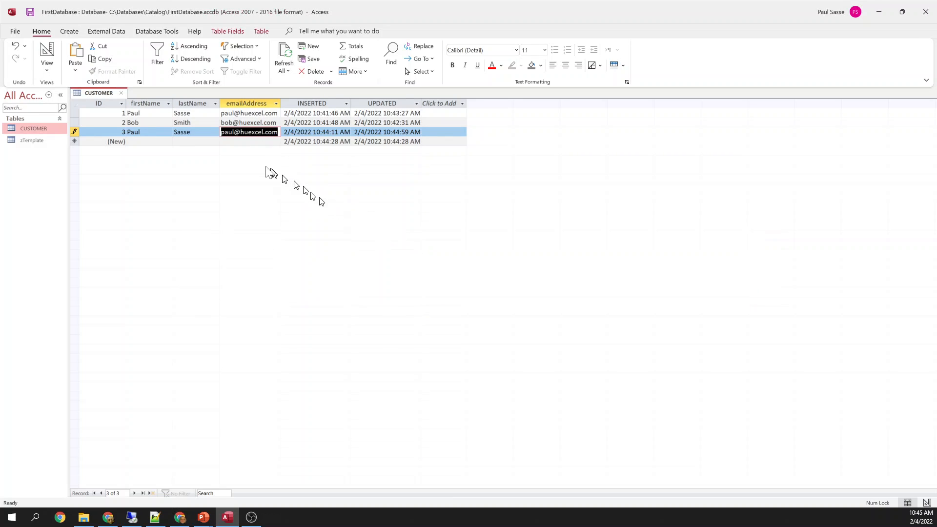
Replace record 3's e-mail with a new, unique address and save the record
click(235, 132)
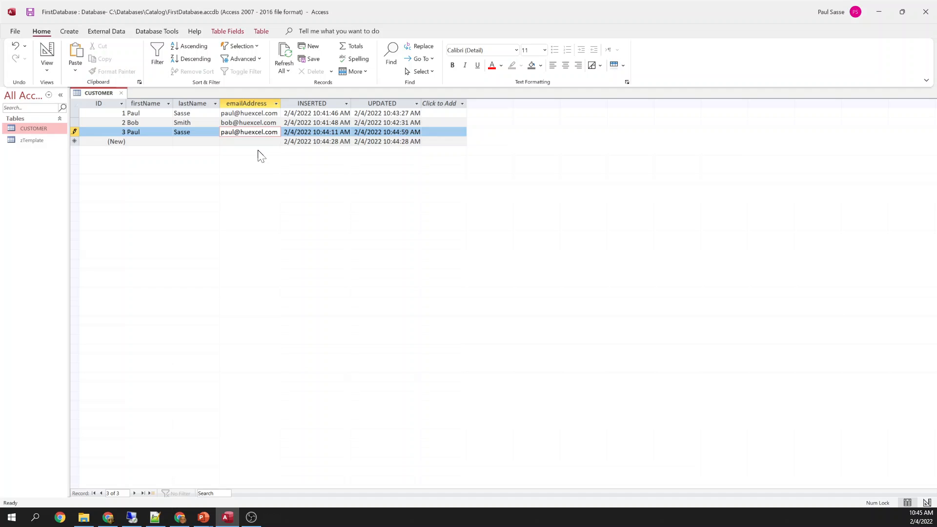
key(F2)
key(Tab)
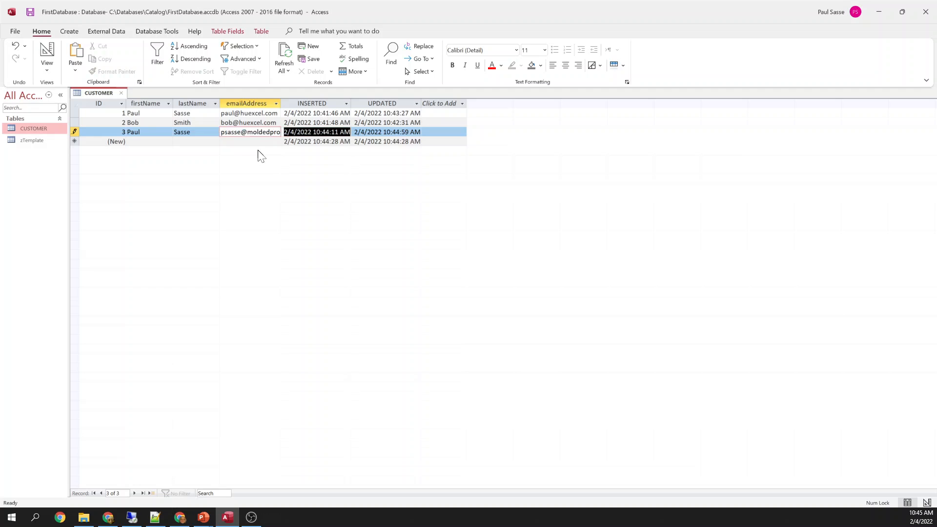
key(shift+Tab)
key(shift+Tab)
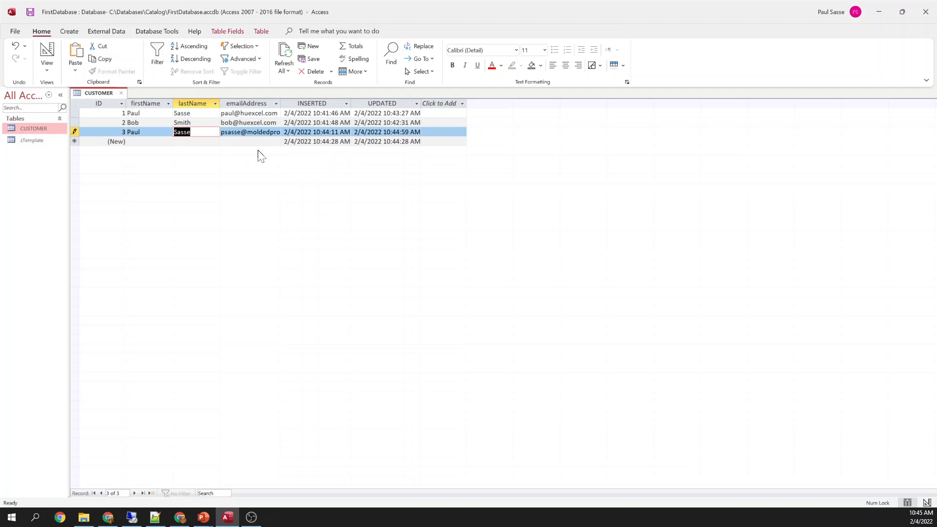
key(Up)
key(Down)
Widen the emailAddress column and delete customer record 3
drag(281, 103, 345, 103)
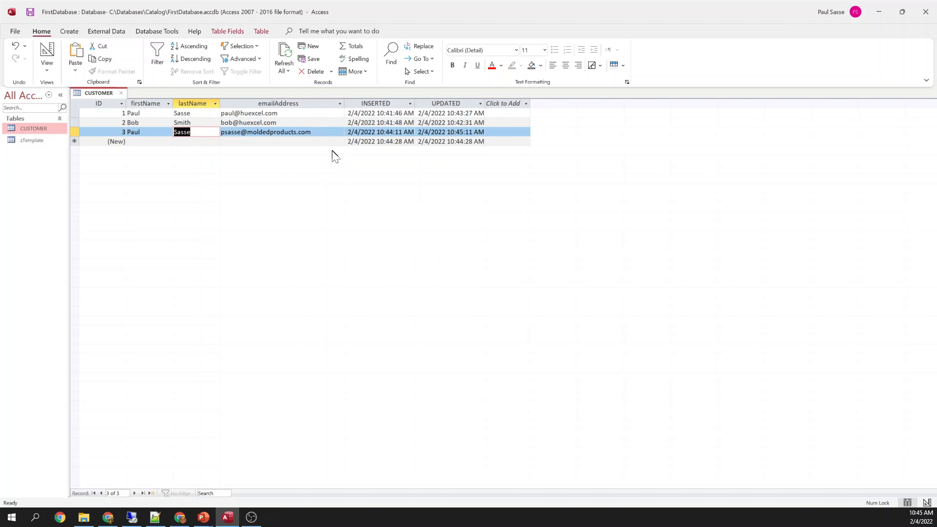
key(shift+space)
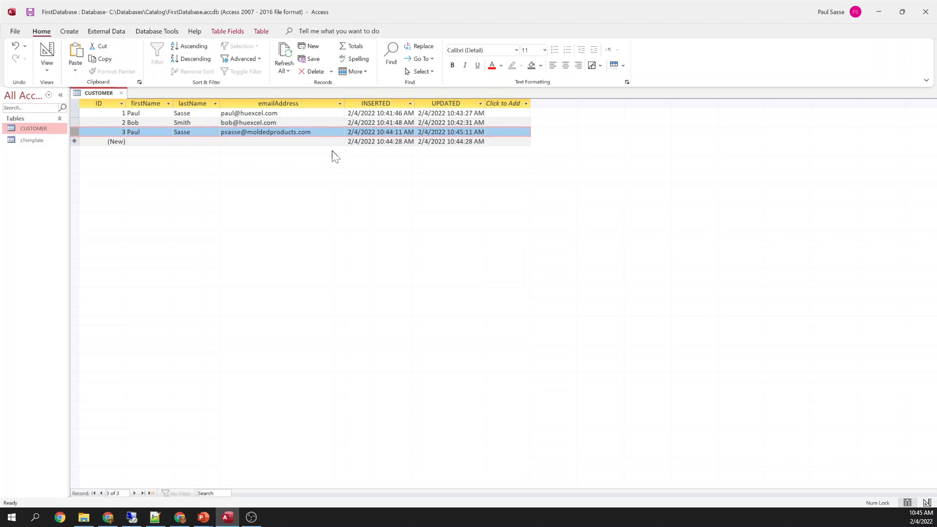
key(Delete)
key(Tab)
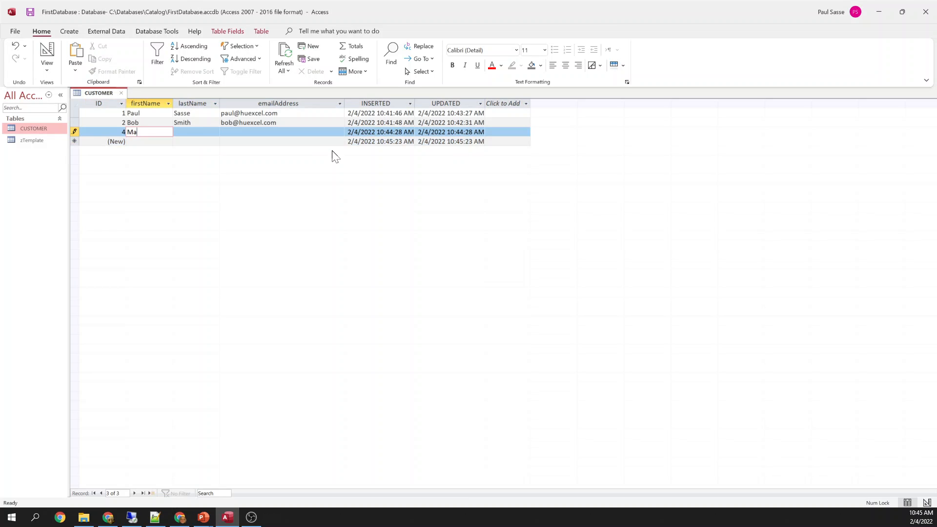
Add customer 4 with a first name, last name and e-mail address
key(Tab)
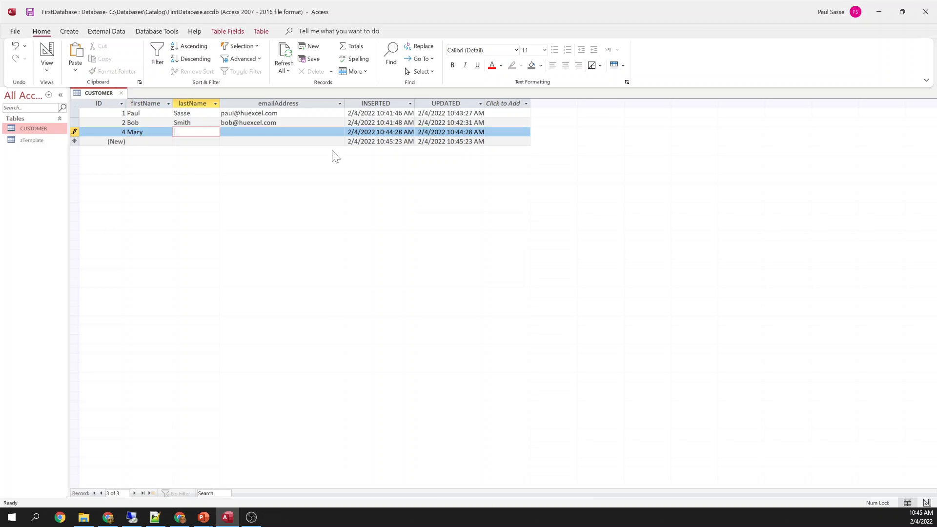
key(Tab)
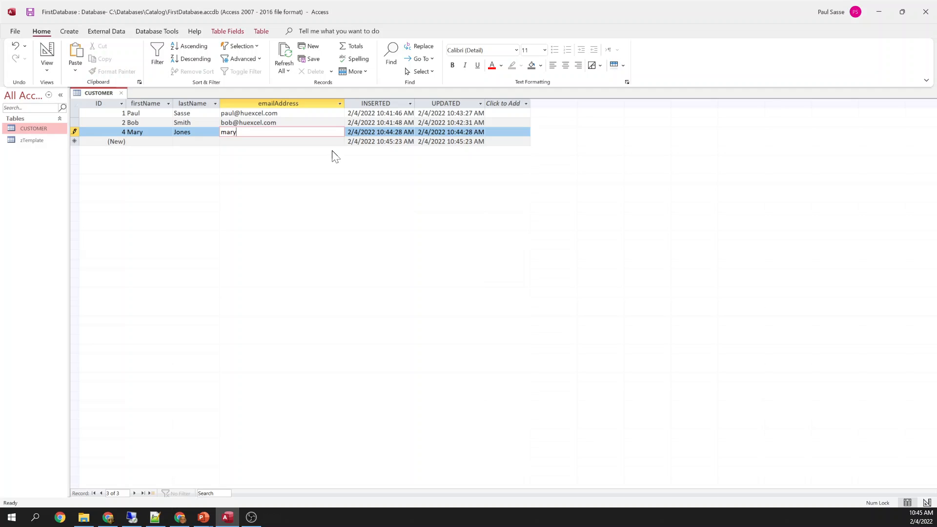
key(Tab)
key(Tab)
key(Tab)
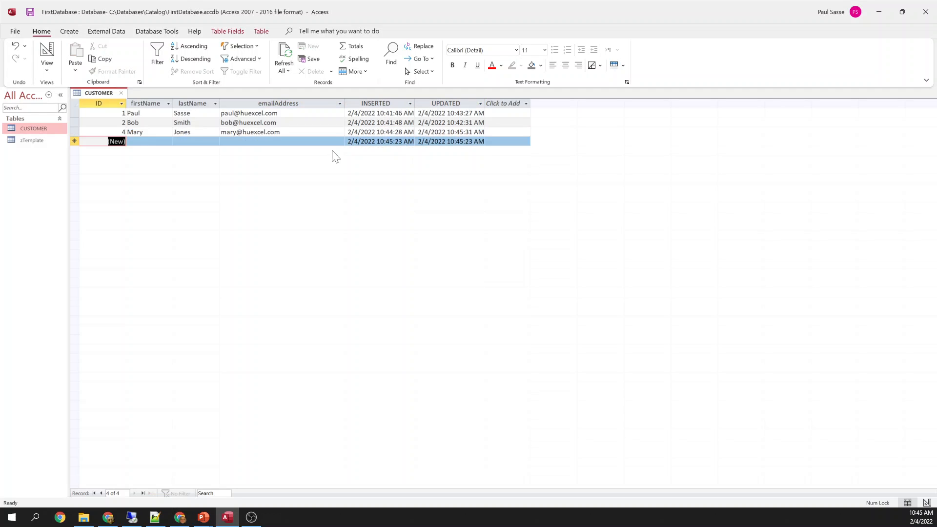
Add customer 5 with a first name, last name and e-mail address, and save it
text(John)
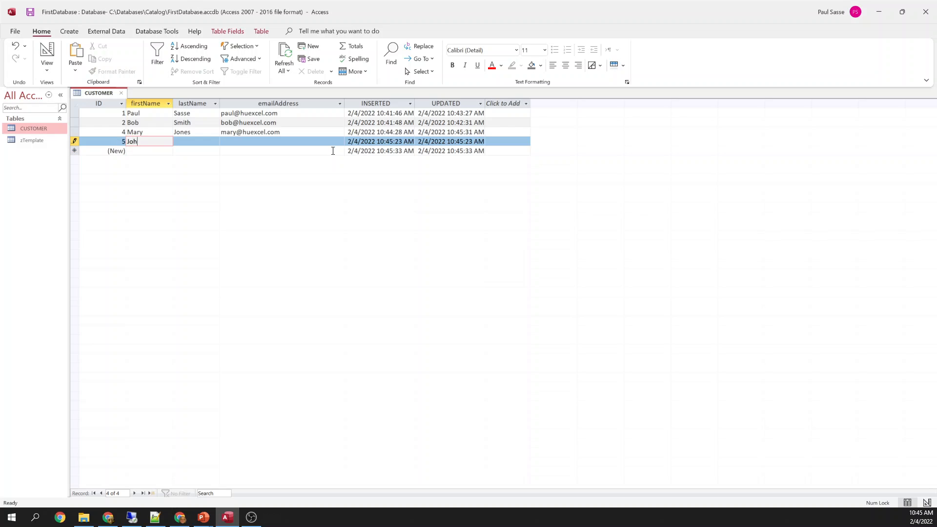
key(Tab)
text(Doe)
key(Tab)
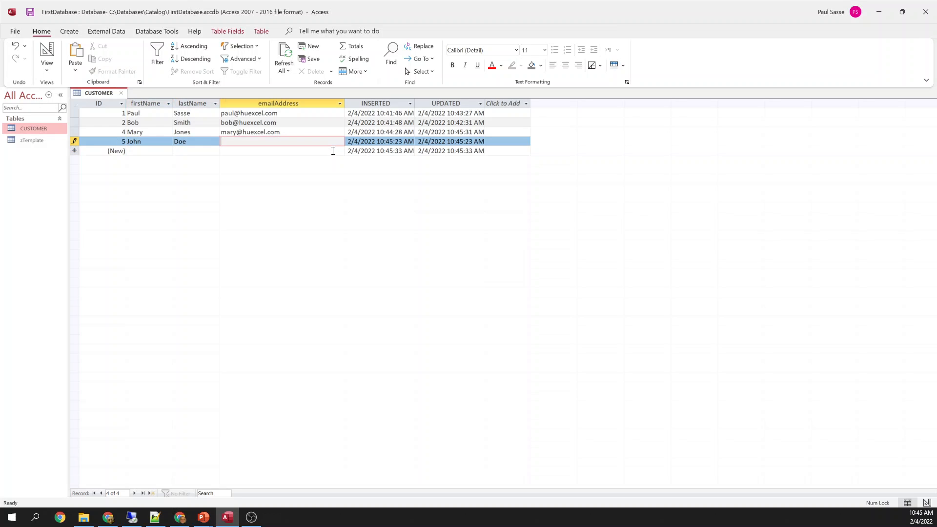
key(Tab)
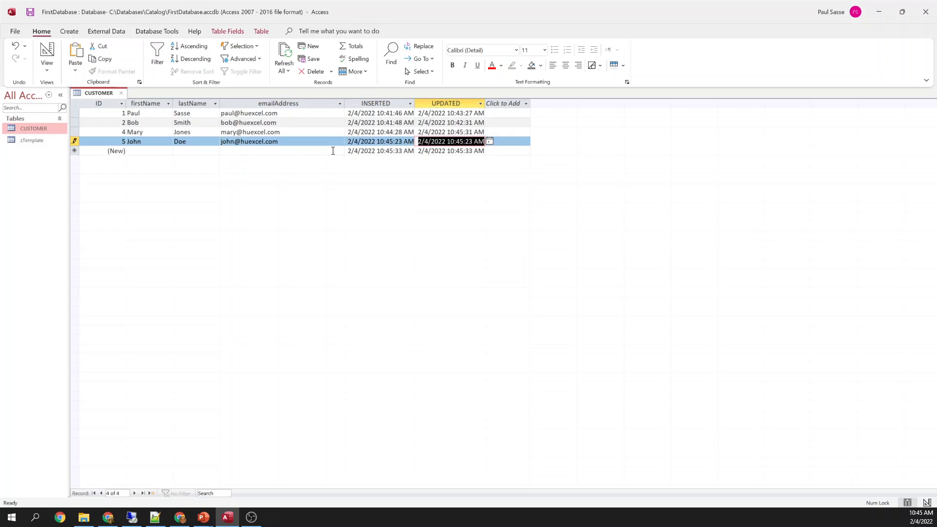
key(Tab)
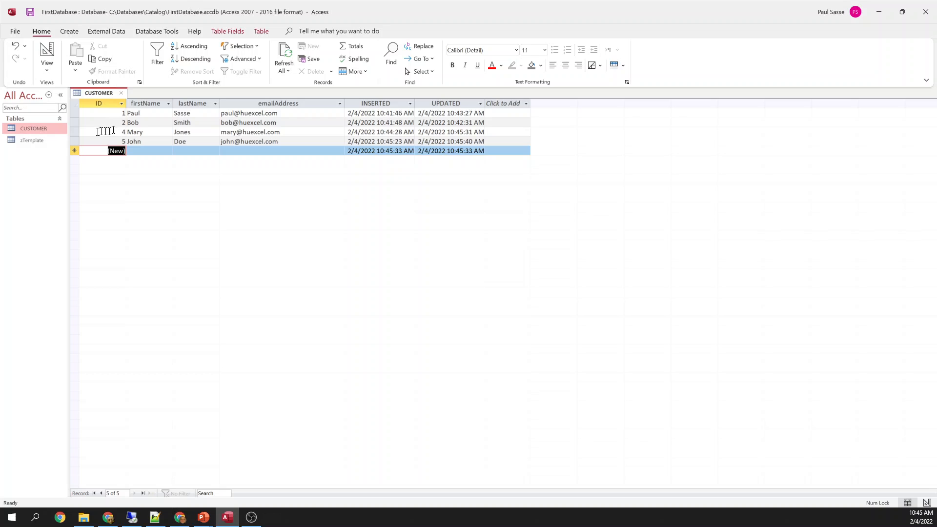
Delete record 4 and re-enter the same customer, which saves as ID 6
click(74, 132)
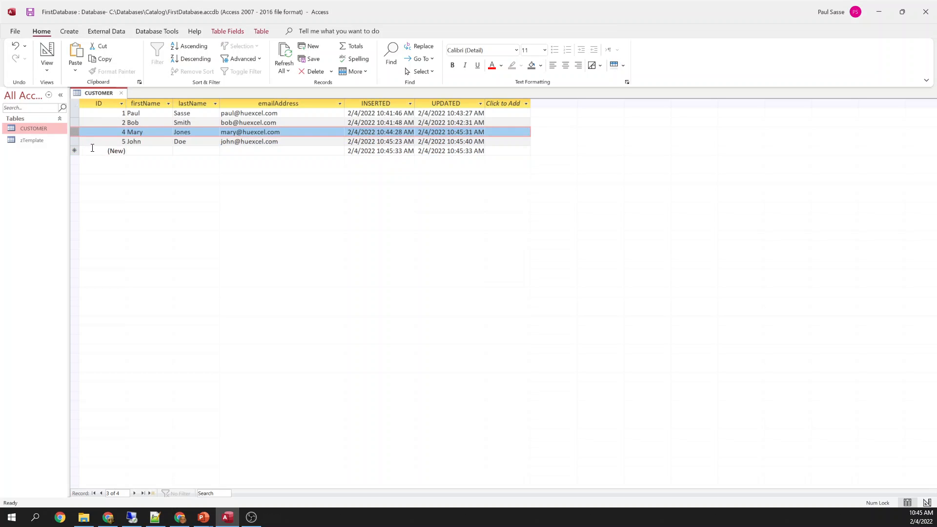
key(Delete)
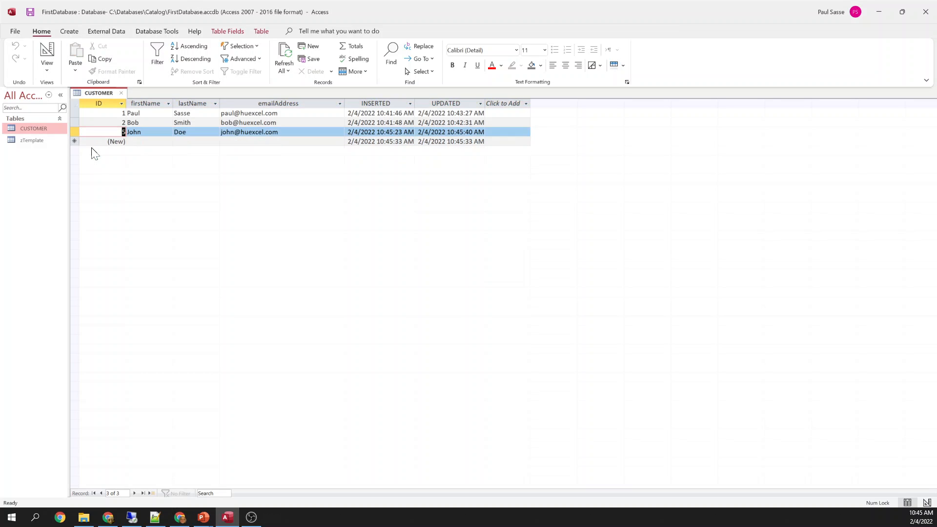
click(141, 142)
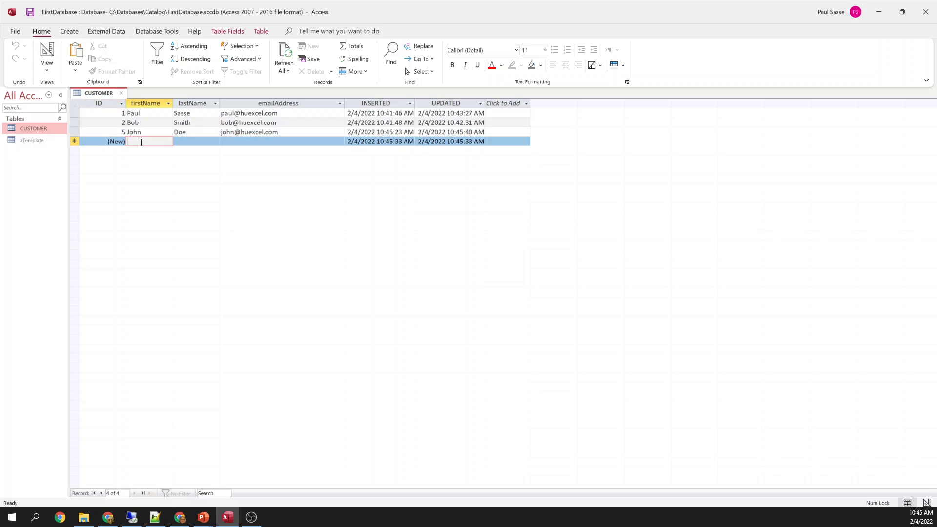
key(Tab)
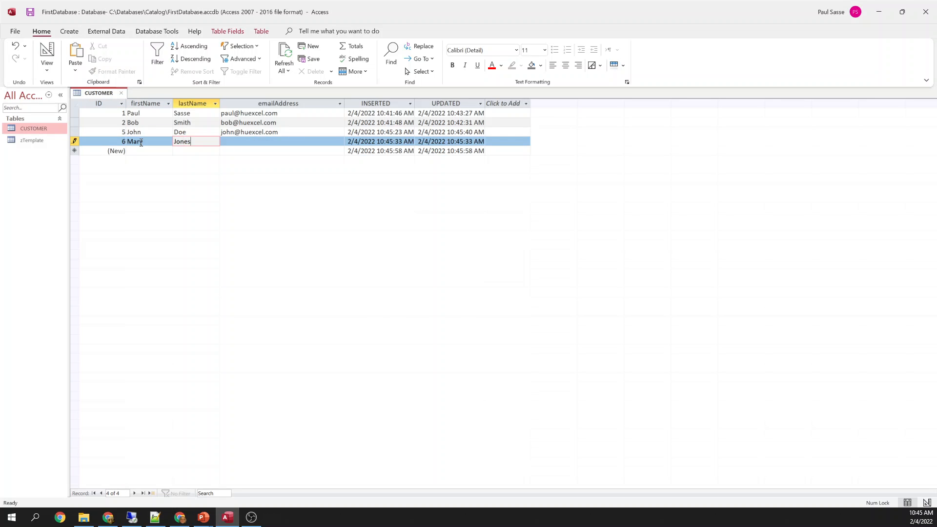
key(Tab)
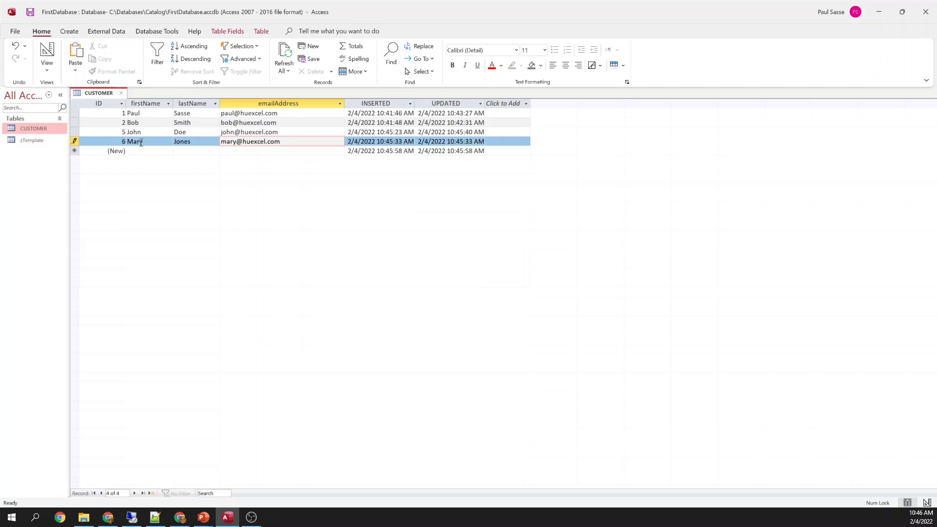
key(Tab)
key(Tab)
key(Tab)
Attempt to change record 6's AutoNumber ID to 3
key(Up)
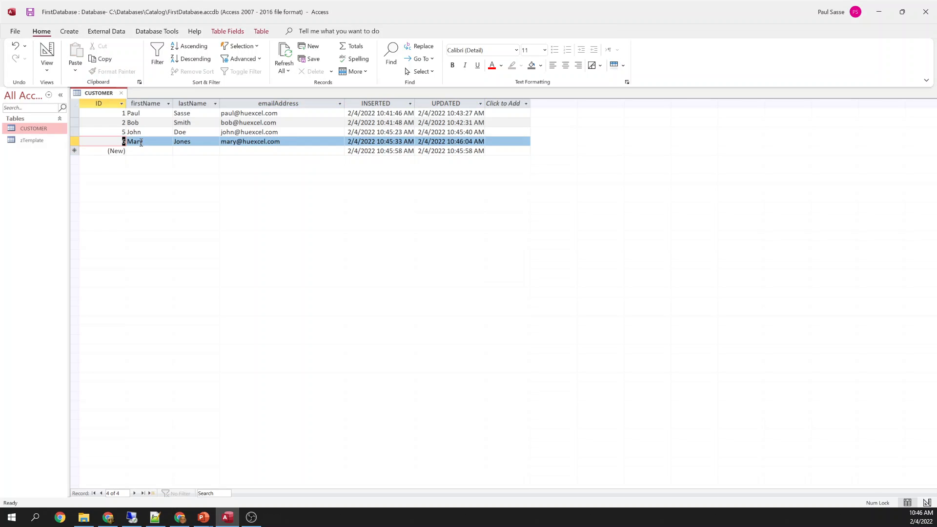
key(3)
key(3)
key(3)
key(Tab)
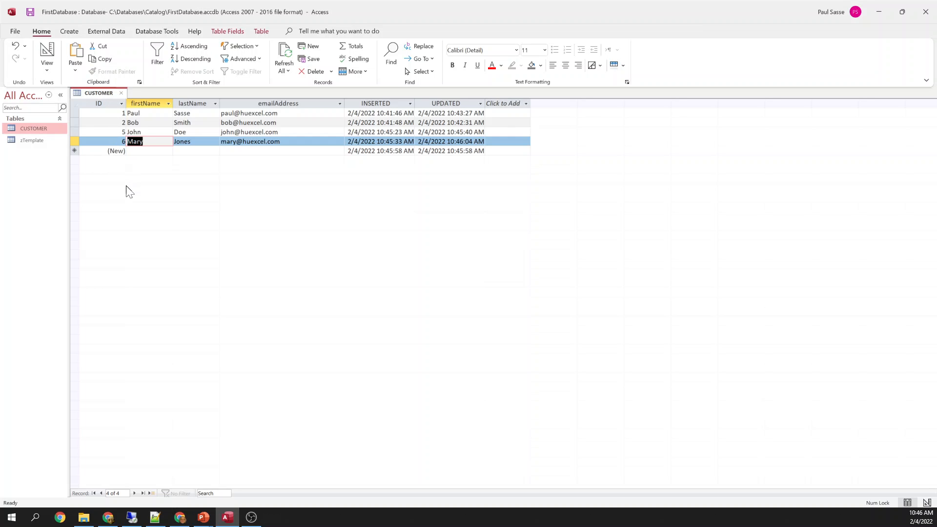
Add customer 7 with a first name, last name and e-mail address
click(141, 154)
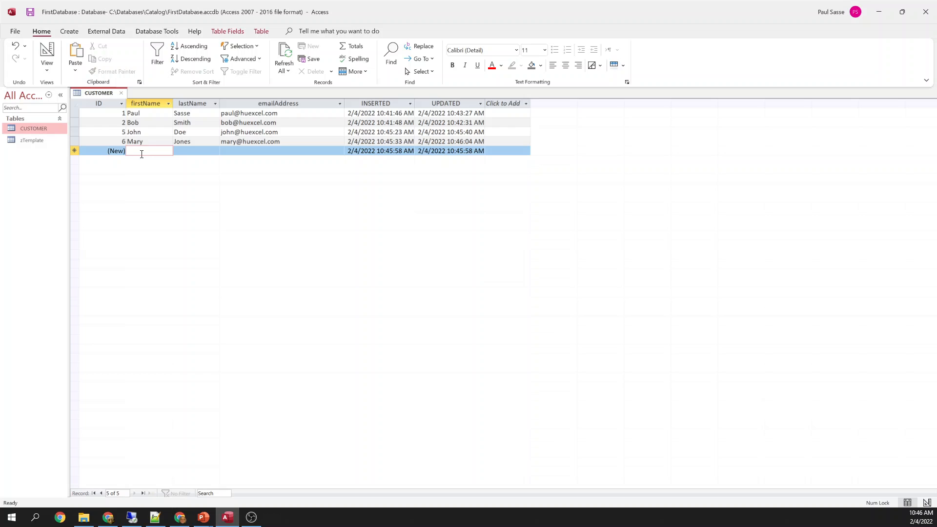
key(Tab)
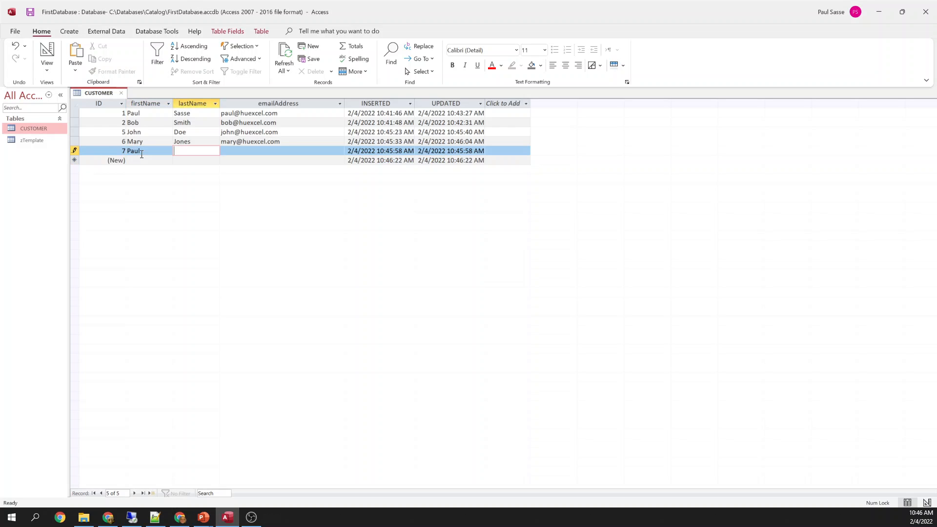
key(Tab)
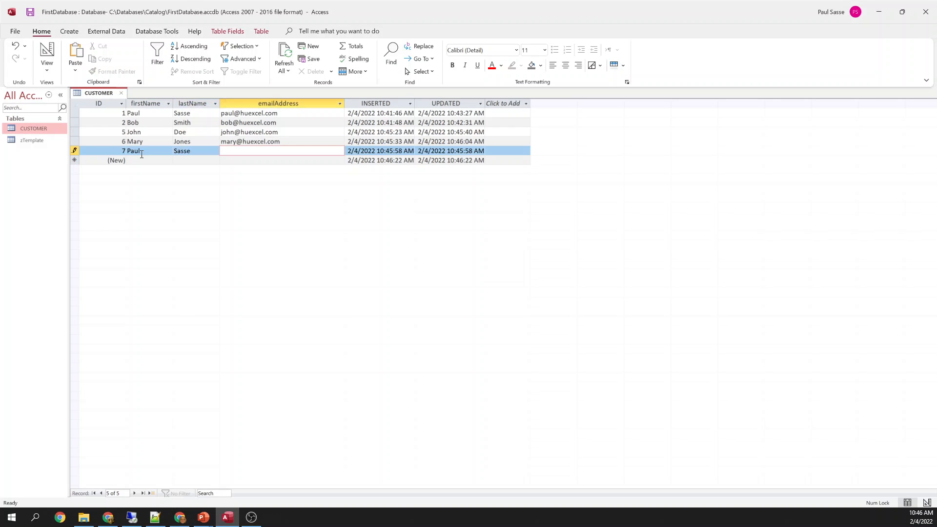
key(Tab)
key(Tab)
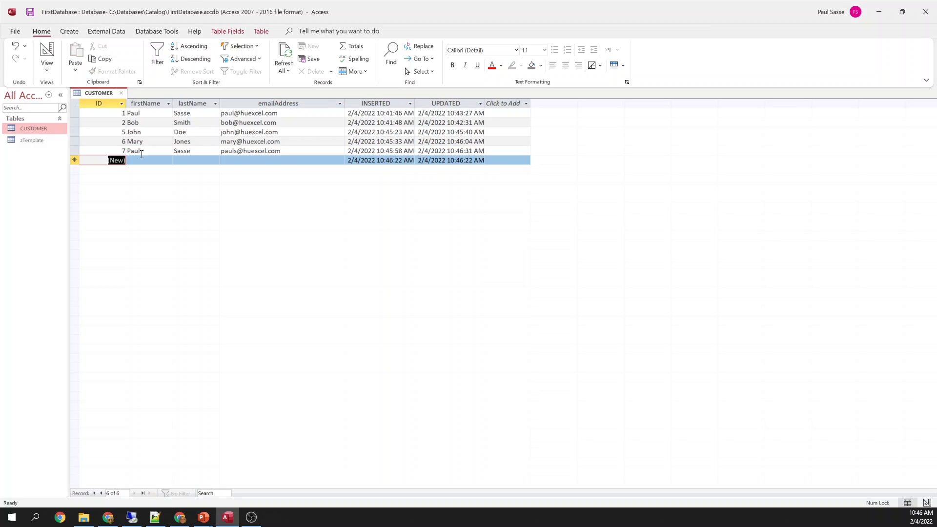
key(Tab)
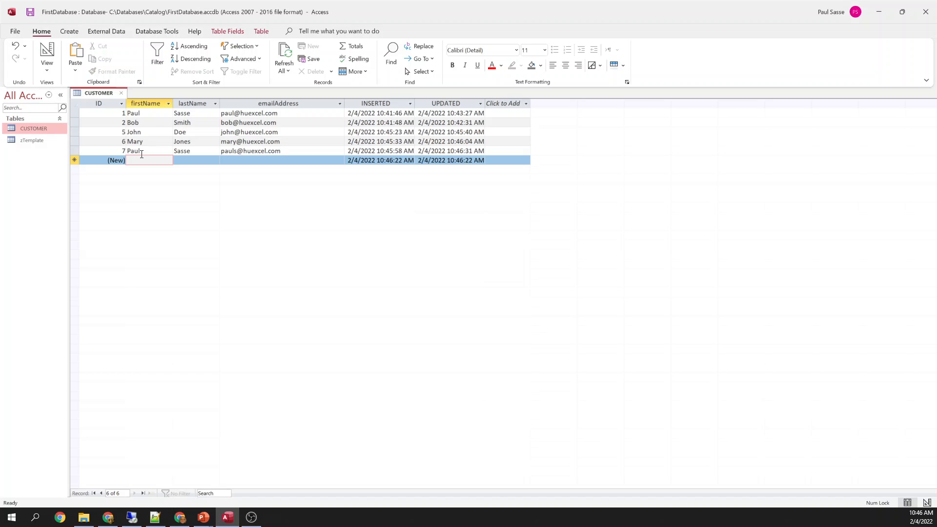
key(Up)
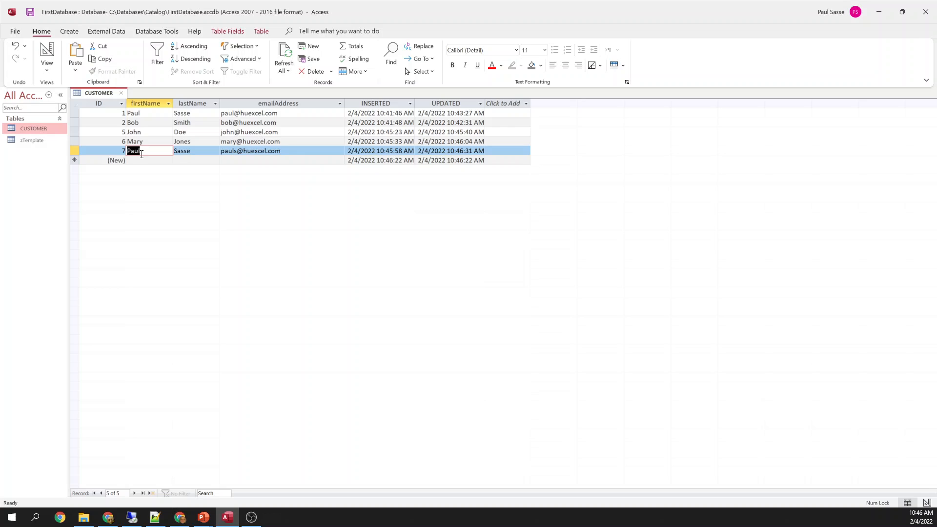
click(76, 152)
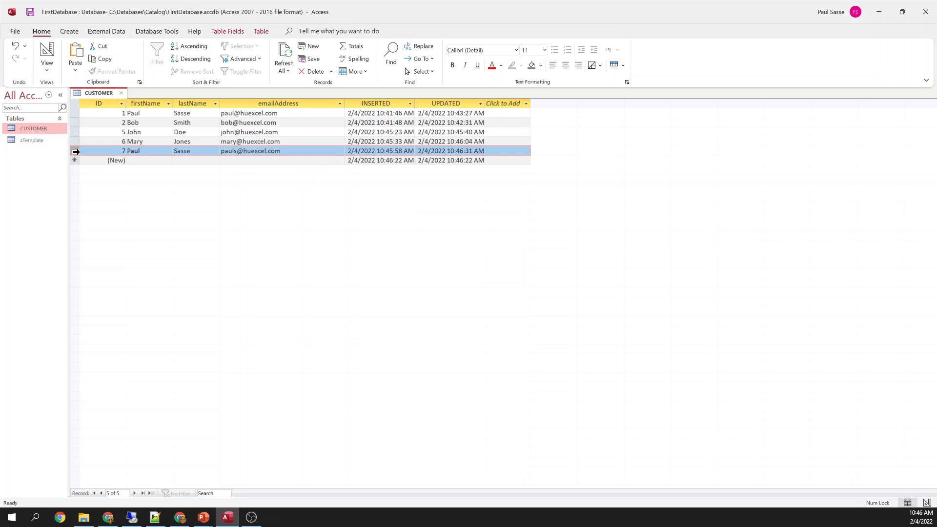
click(80, 113)
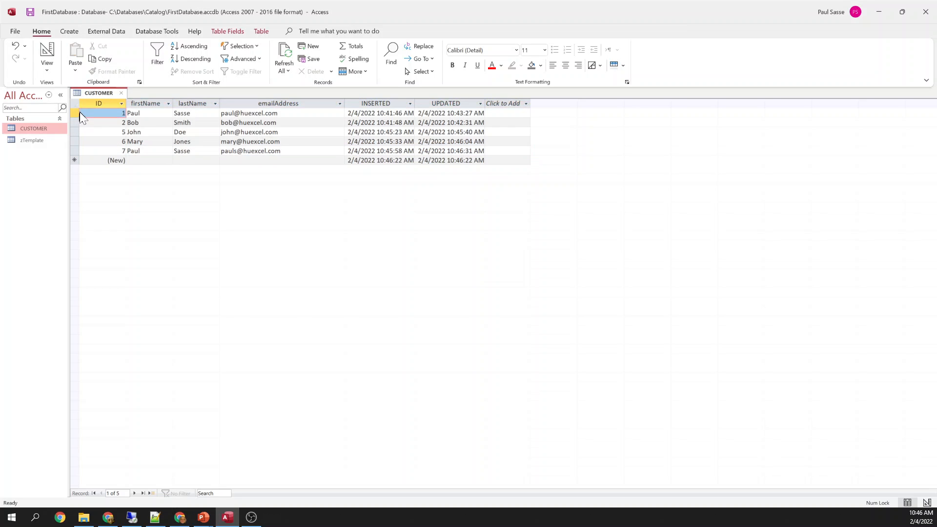
click(77, 151)
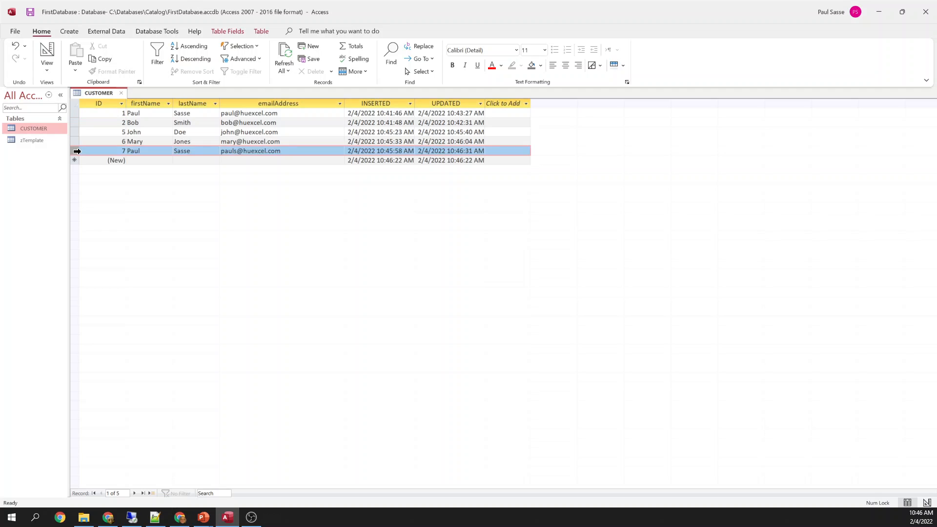
click(121, 152)
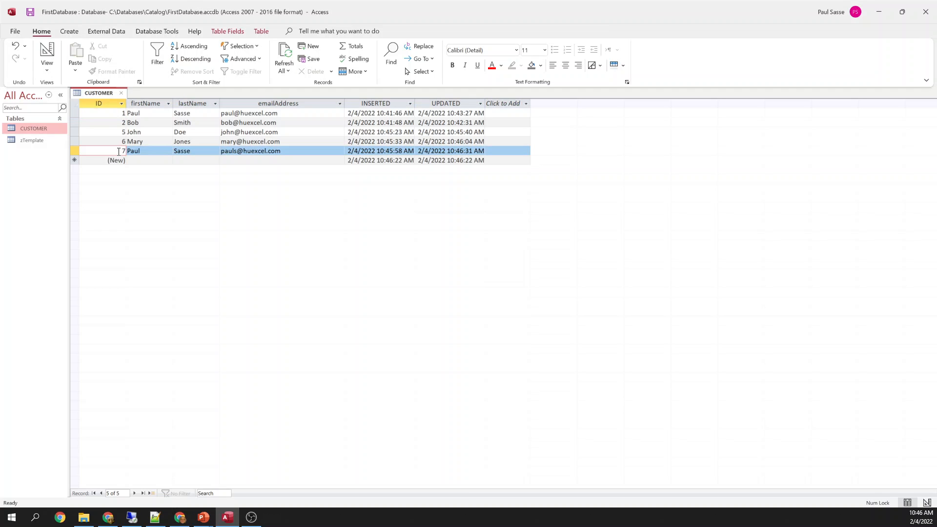
drag(118, 152, 129, 153)
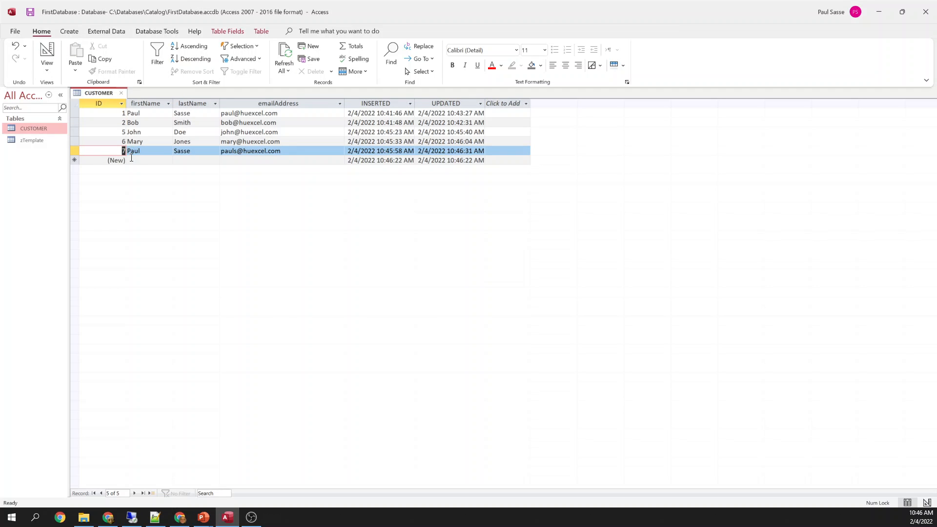
click(120, 111)
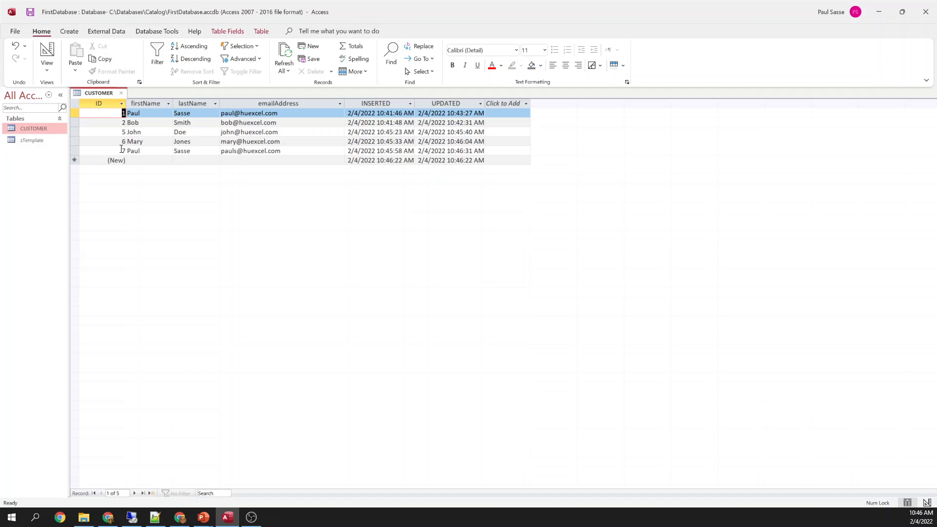
drag(119, 151, 133, 149)
click(144, 160)
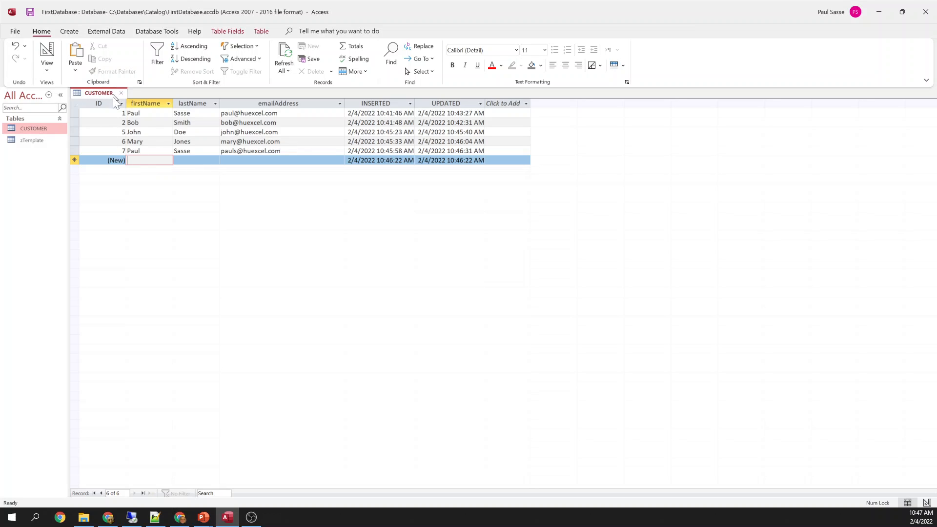
click(75, 150)
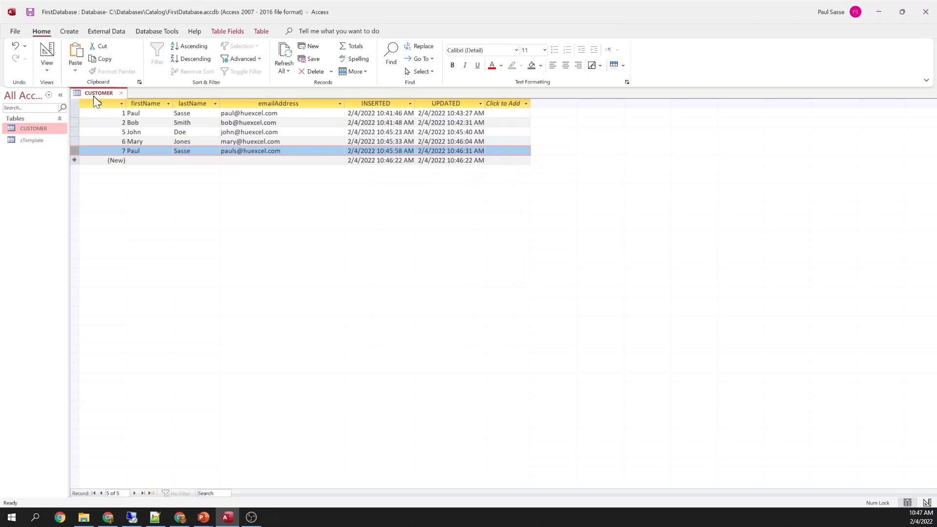
click(154, 159)
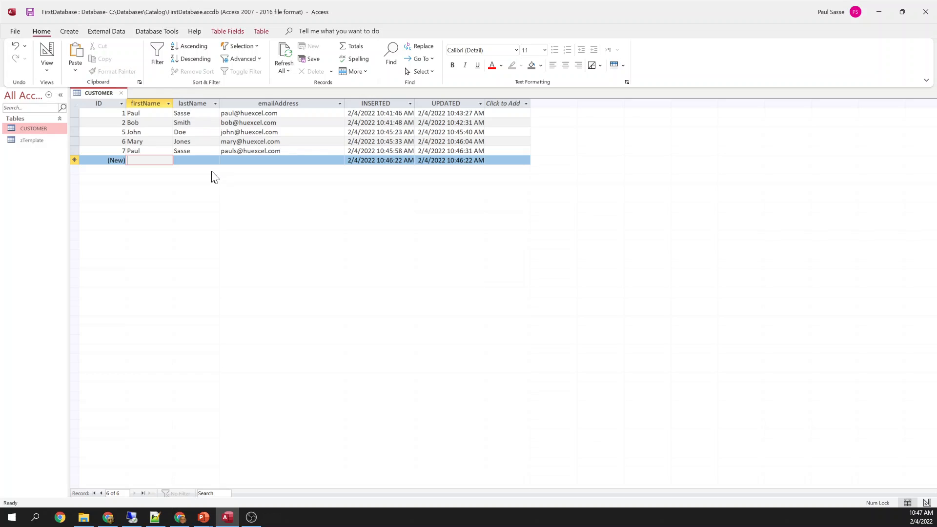
click(151, 104)
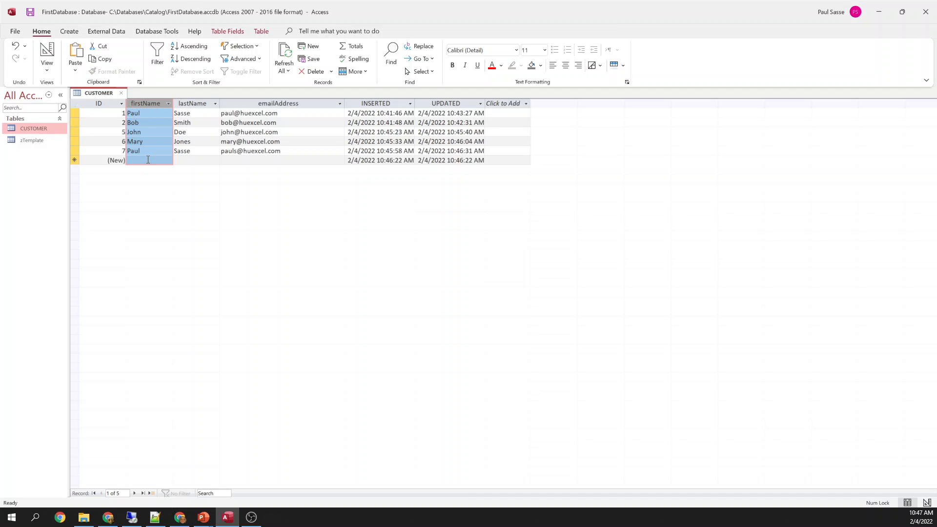
click(193, 103)
click(253, 105)
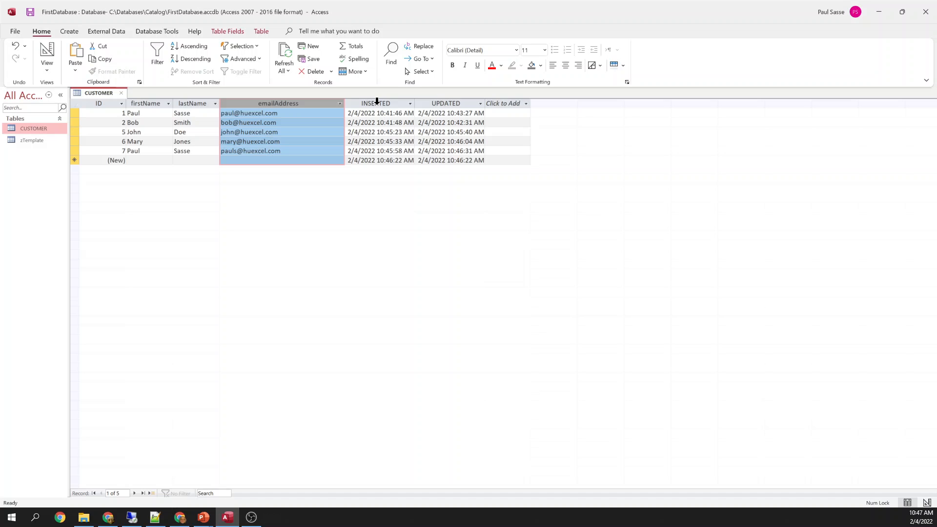
click(235, 130)
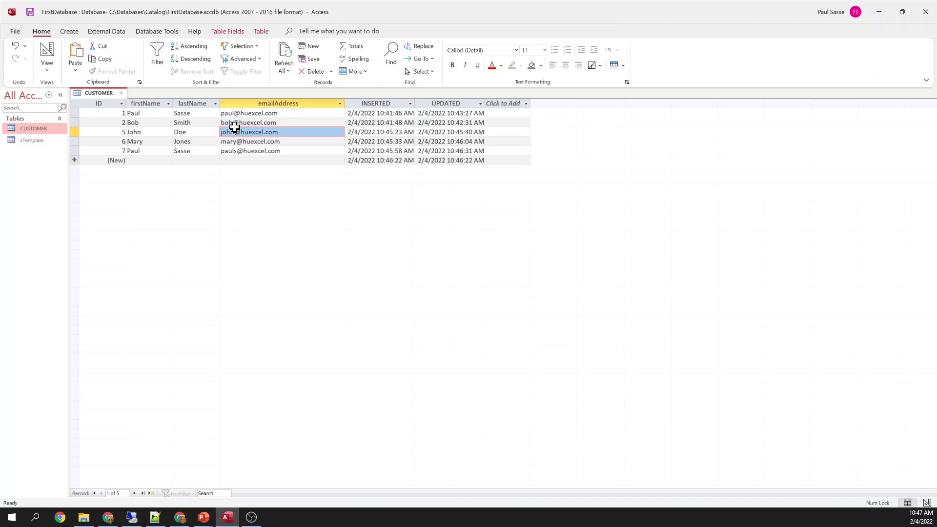
click(147, 103)
drag(146, 102, 227, 108)
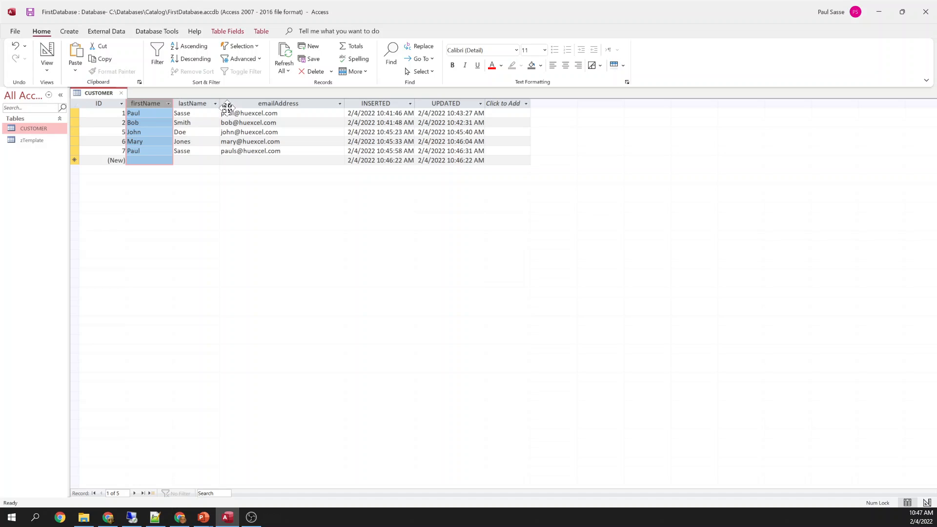
click(73, 123)
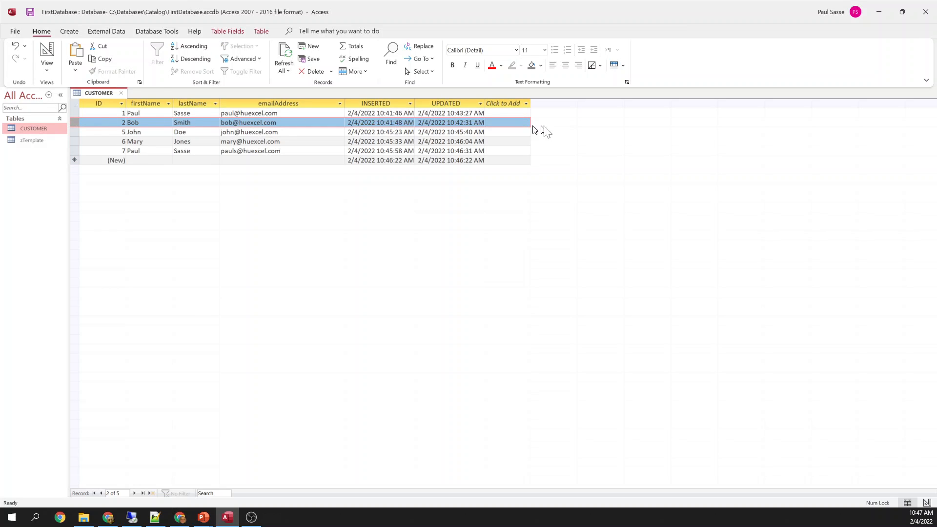
click(73, 151)
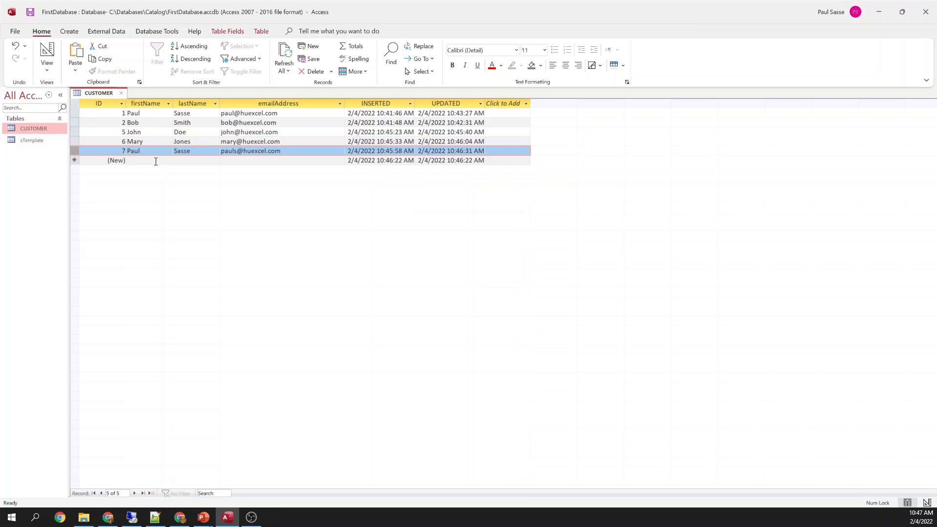
click(155, 162)
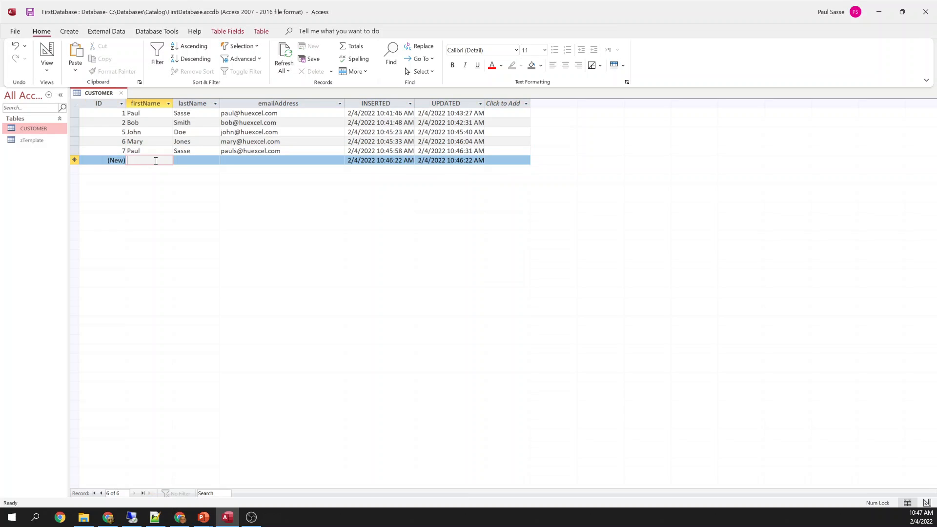
click(74, 150)
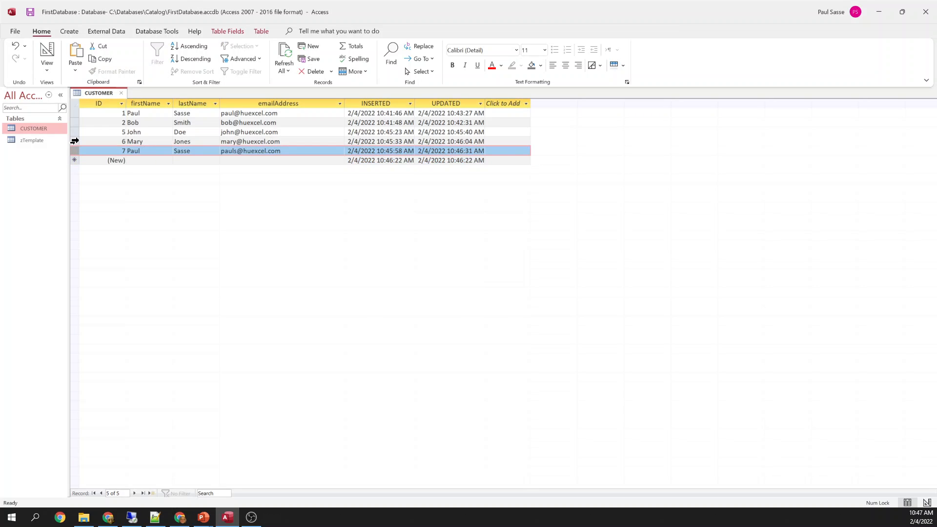
click(75, 141)
click(75, 132)
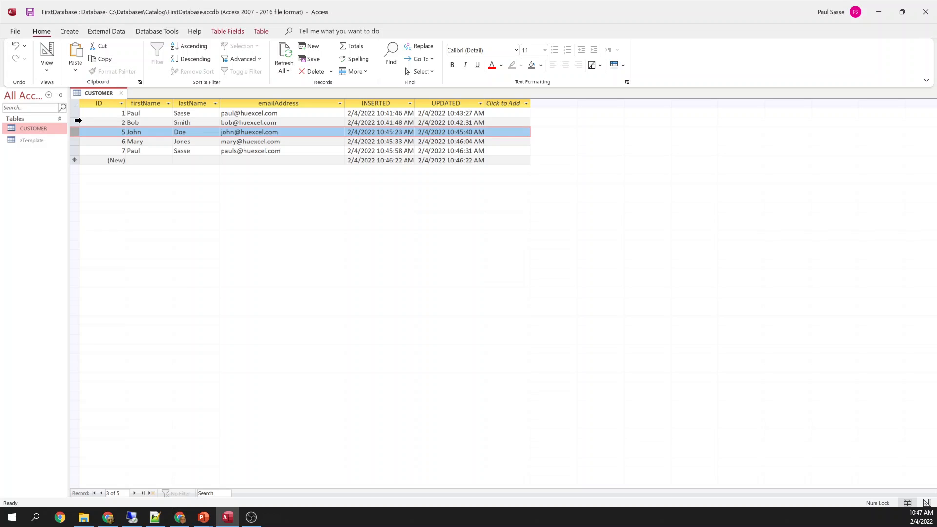
click(77, 122)
click(76, 113)
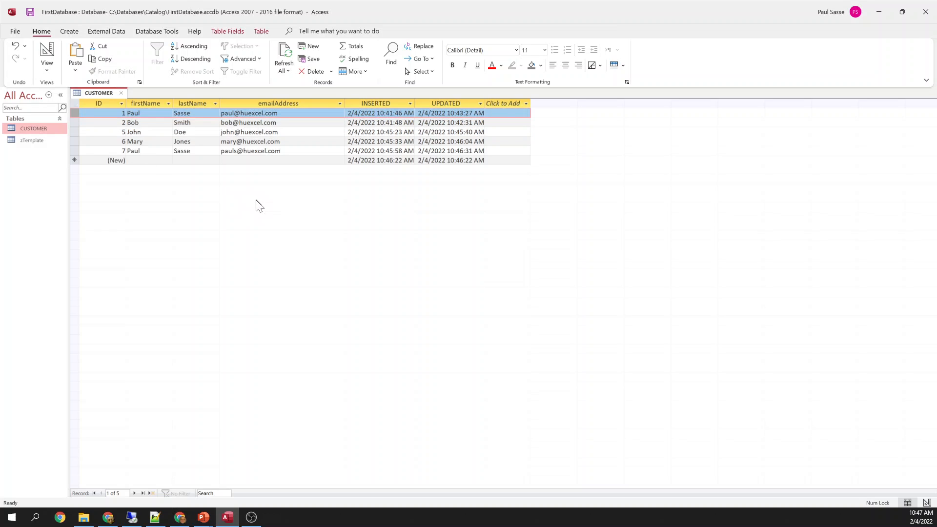
click(75, 122)
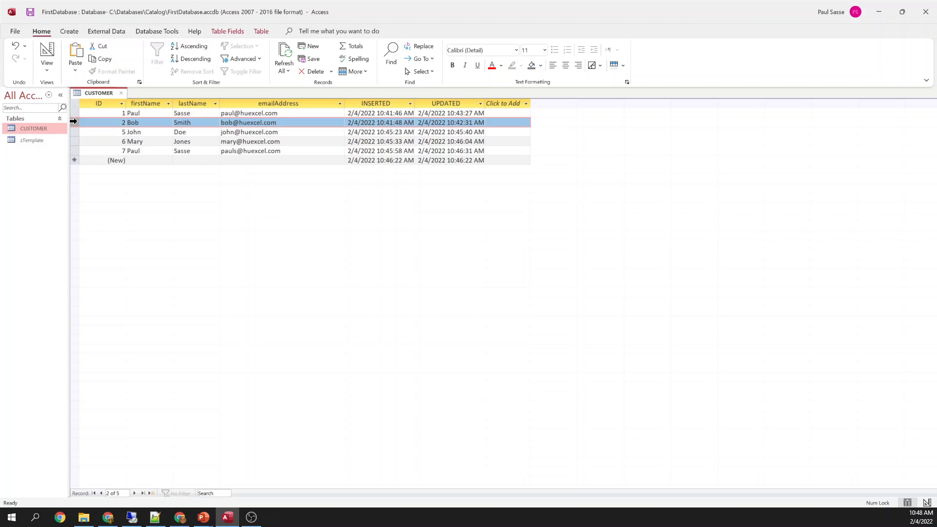
click(153, 102)
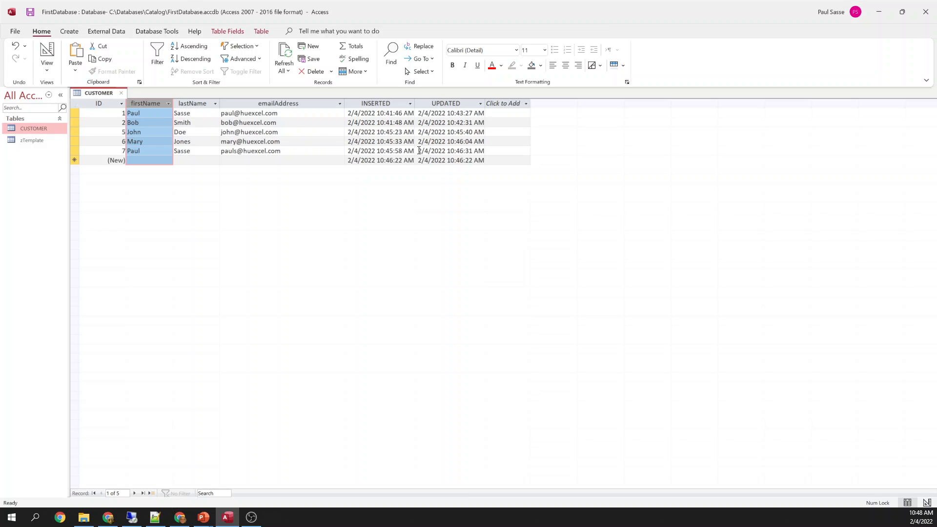
click(122, 92)
Close CUSTOMER keeping its layout changes, and copy the zTemplate table
click(435, 286)
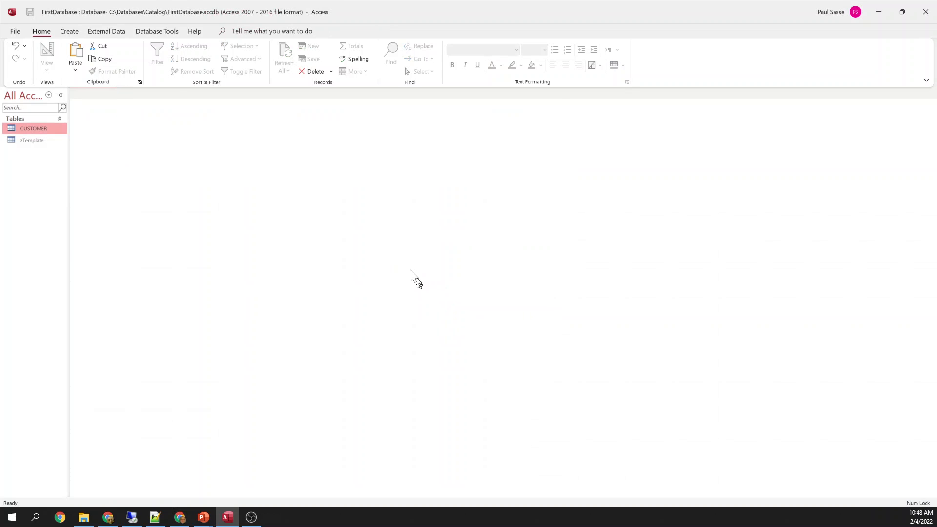
click(35, 142)
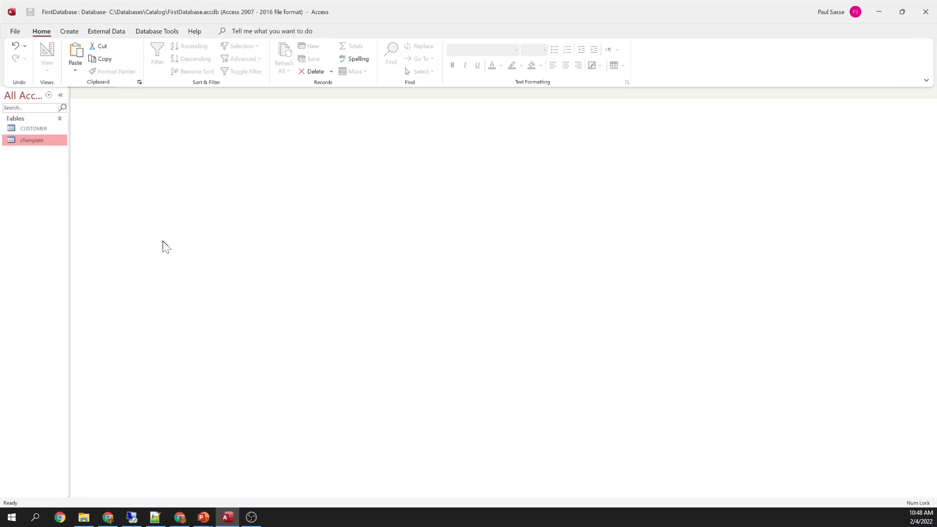
right_click(35, 142)
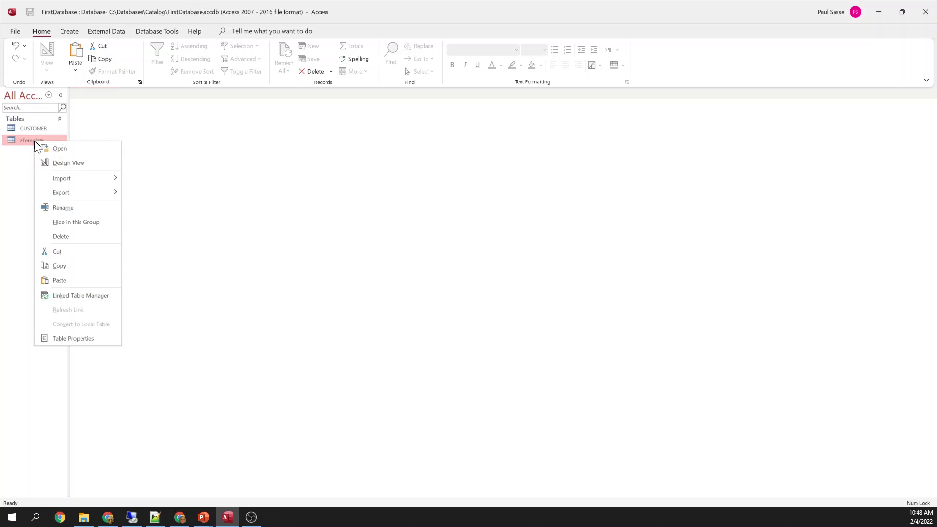
click(60, 266)
Paste the copy as a new table named PRODUCT with structure and data
right_click(24, 189)
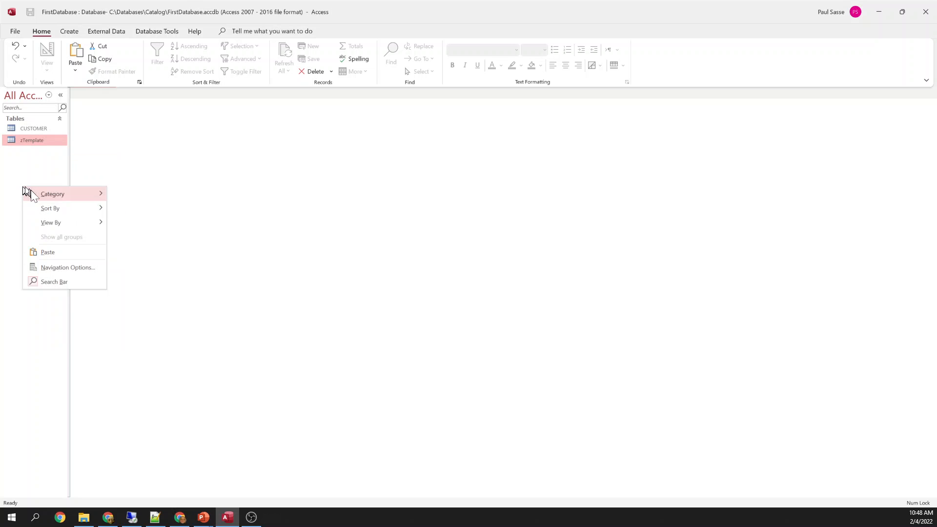
click(55, 253)
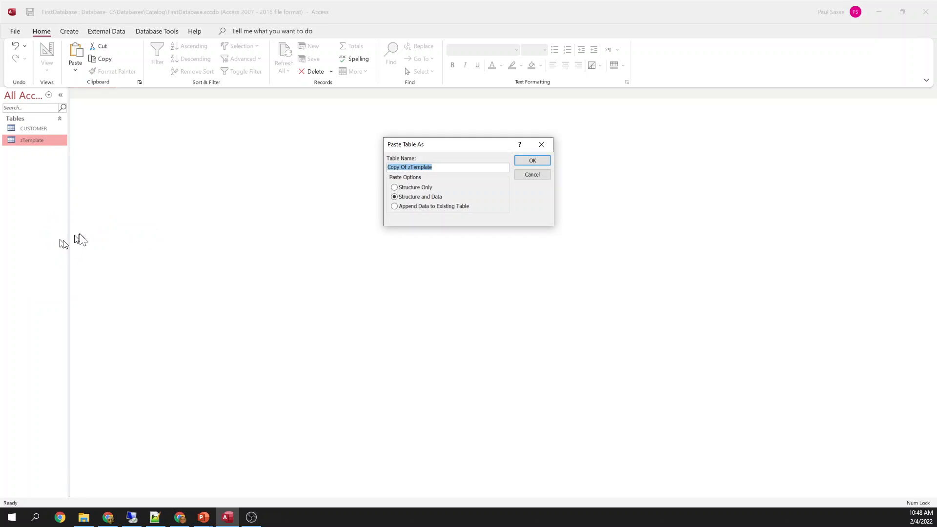
key(Caps_Lock)
text(PRODUCT)
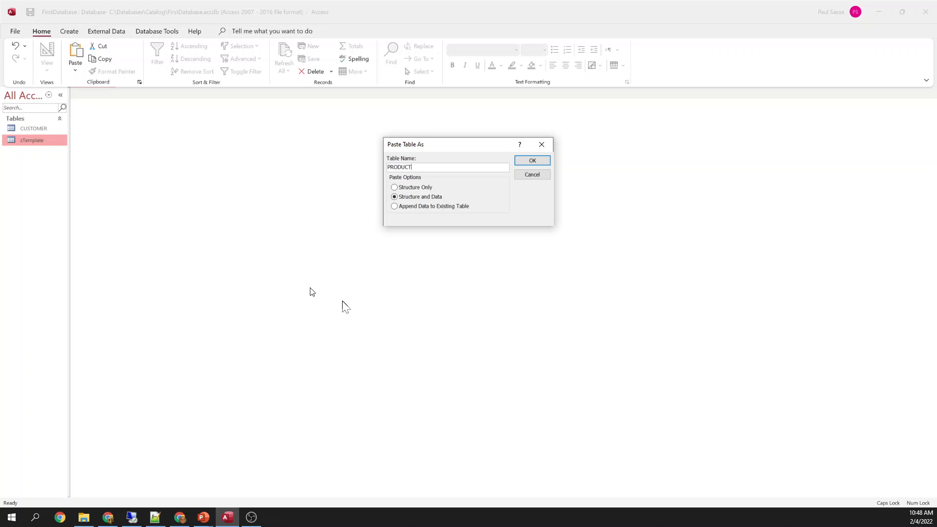
click(531, 161)
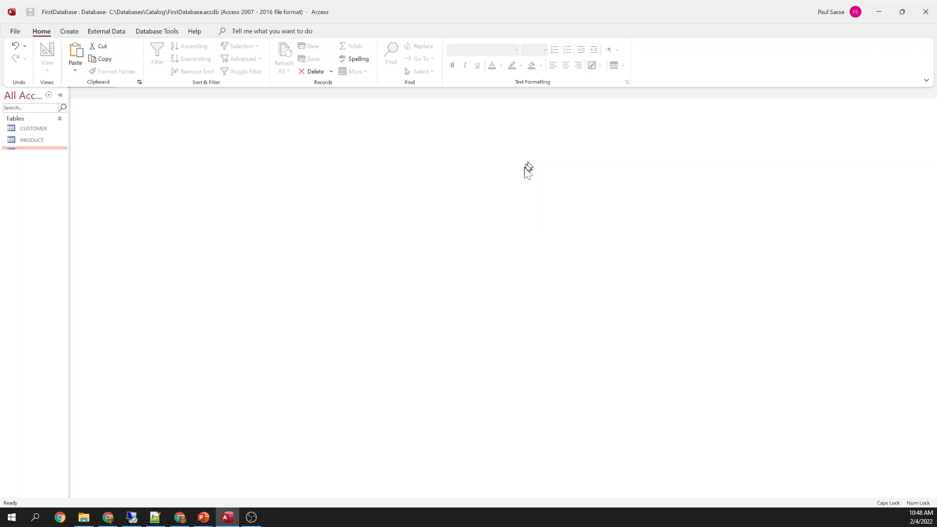
Open PRODUCT in Design View and insert blank field rows above INSERTED
click(42, 140)
right_click(42, 140)
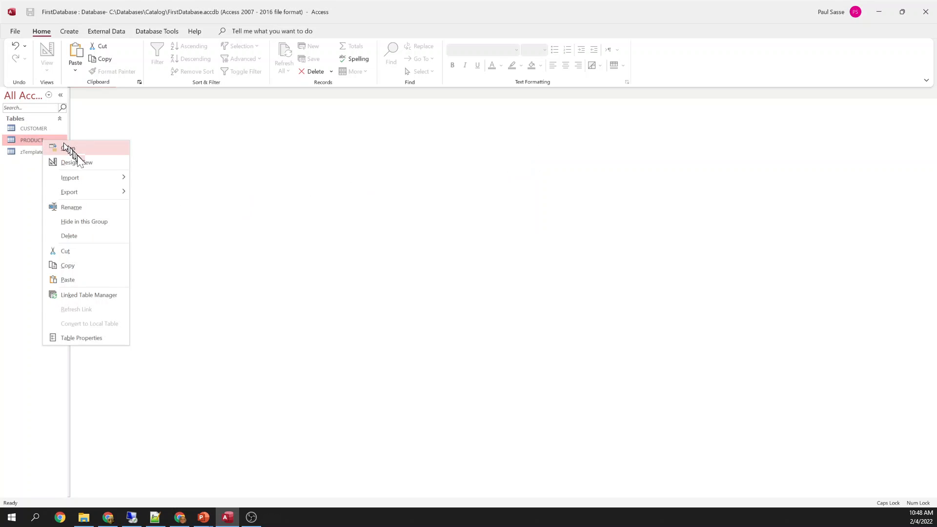
click(75, 161)
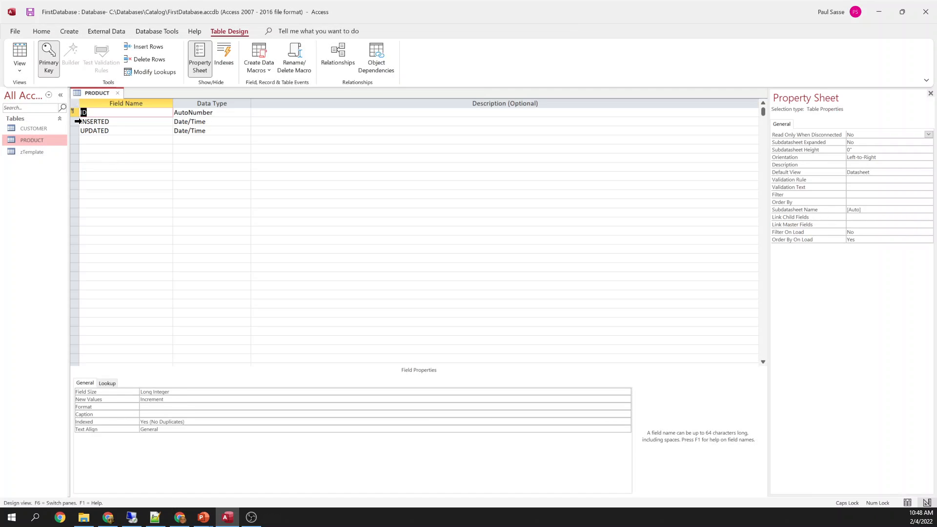
right_click(78, 122)
click(108, 176)
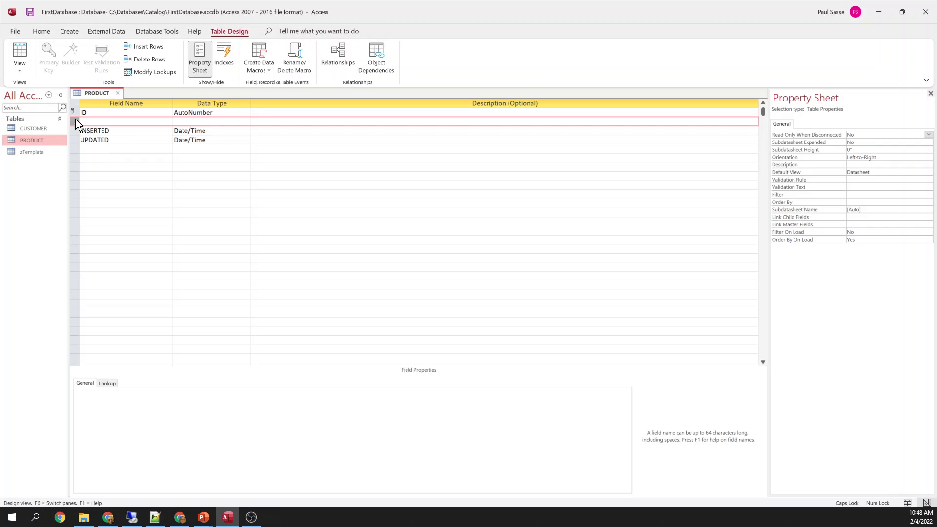
right_click(78, 126)
click(103, 179)
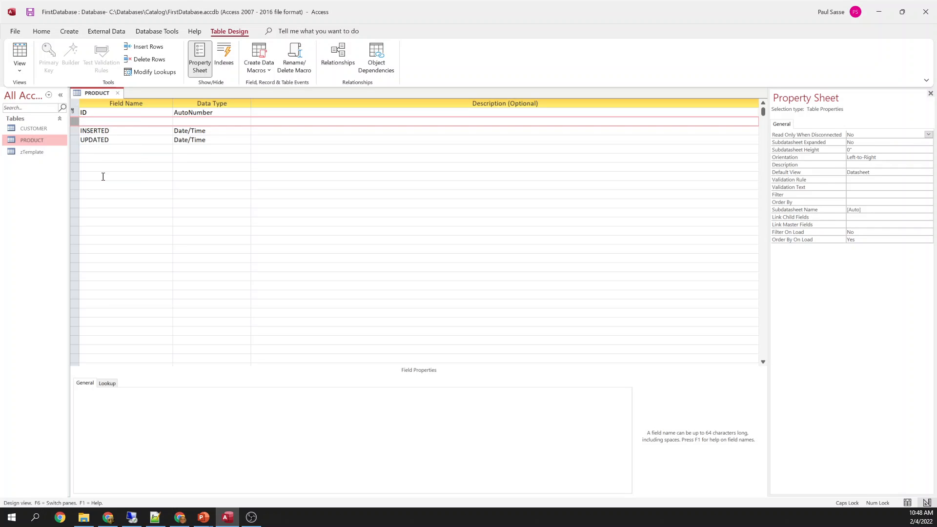
Name the new field SKU with Short Text type and select its row
click(105, 121)
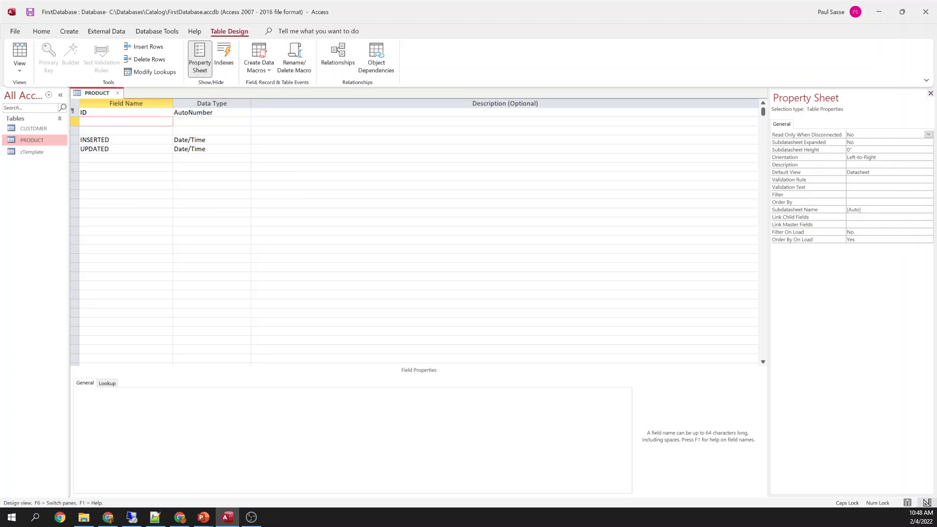
key(Caps_Lock)
key(Caps_Lock)
key(Caps_Lock)
text(part)
key(BackSpace)
key(BackSpace)
key(BackSpace)
key(BackSpace)
key(Caps_Lock)
text(SKU)
key(Caps_Lock)
key(Tab)
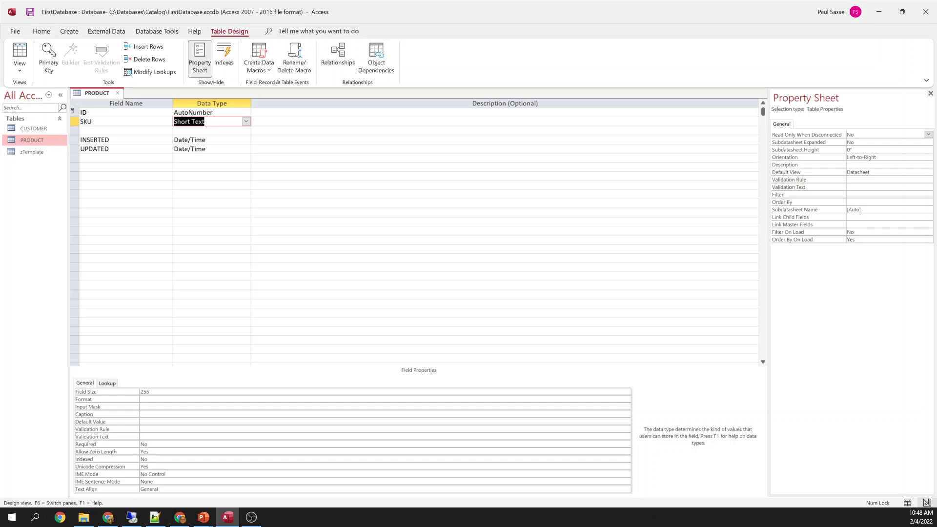
click(157, 436)
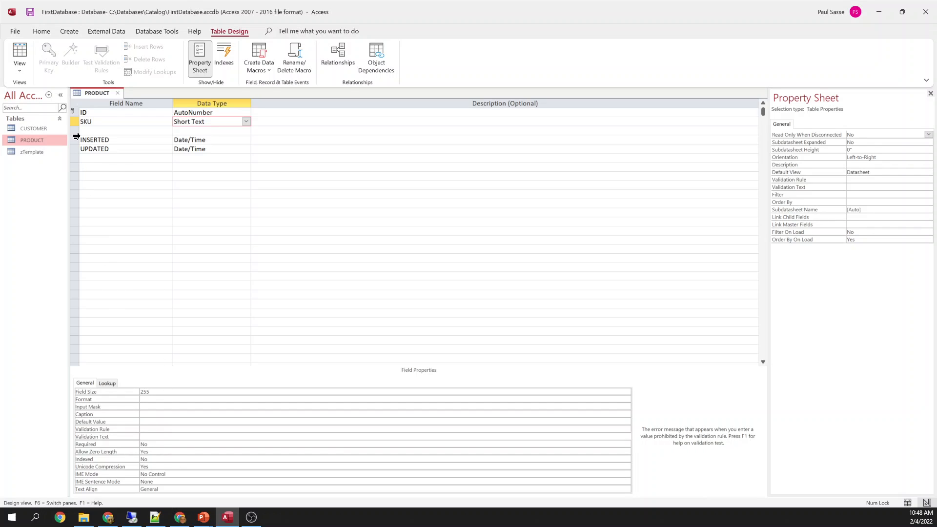
click(75, 122)
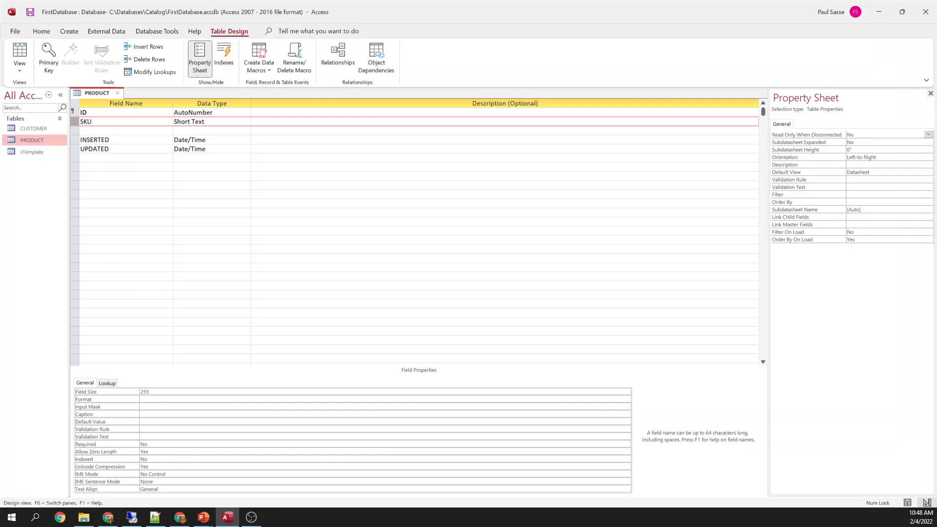
Set SKU to Required Yes, Allow Zero Length No, Indexed Yes (No Duplicates)
click(167, 443)
double_click(167, 441)
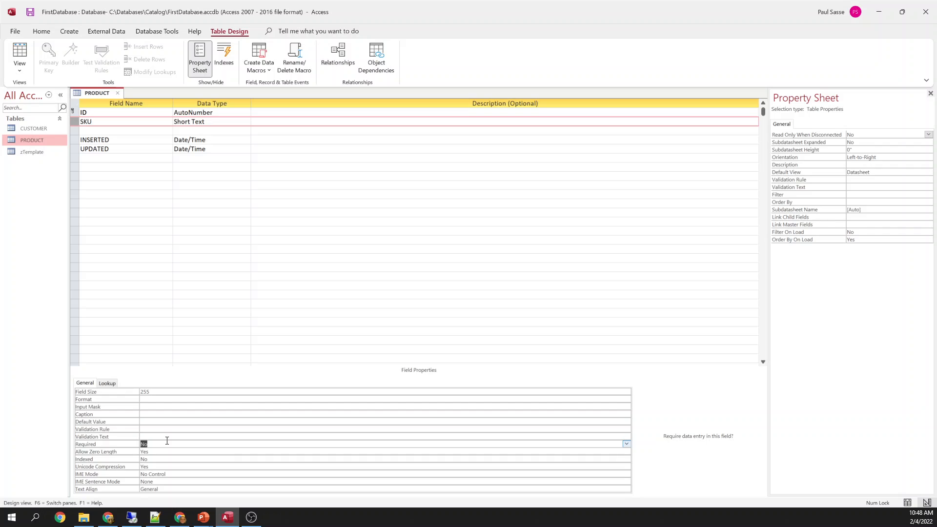
text(yes)
key(Return)
text(no)
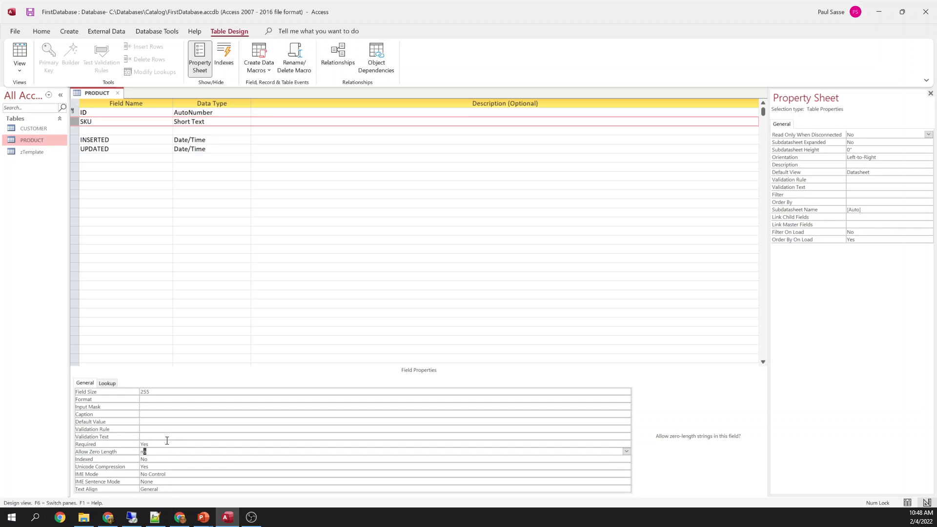
key(Return)
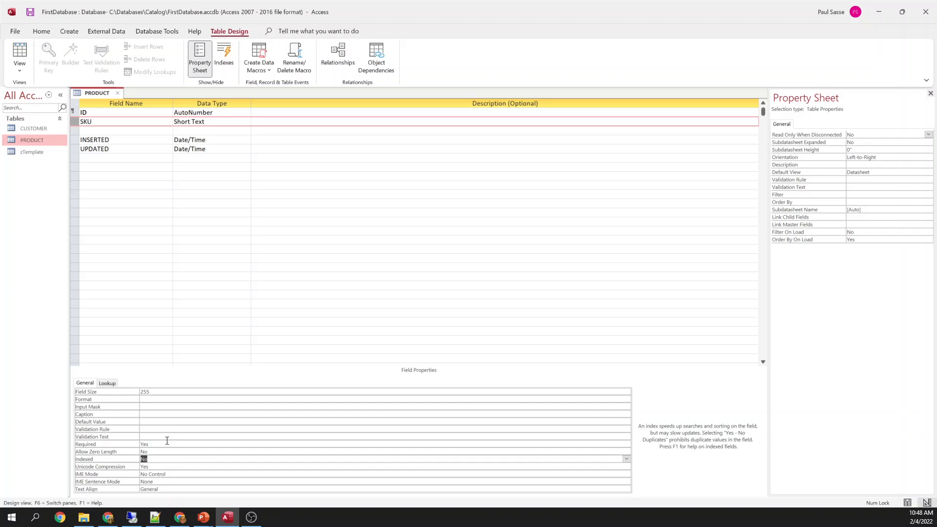
text(yes (no)
key(Return)
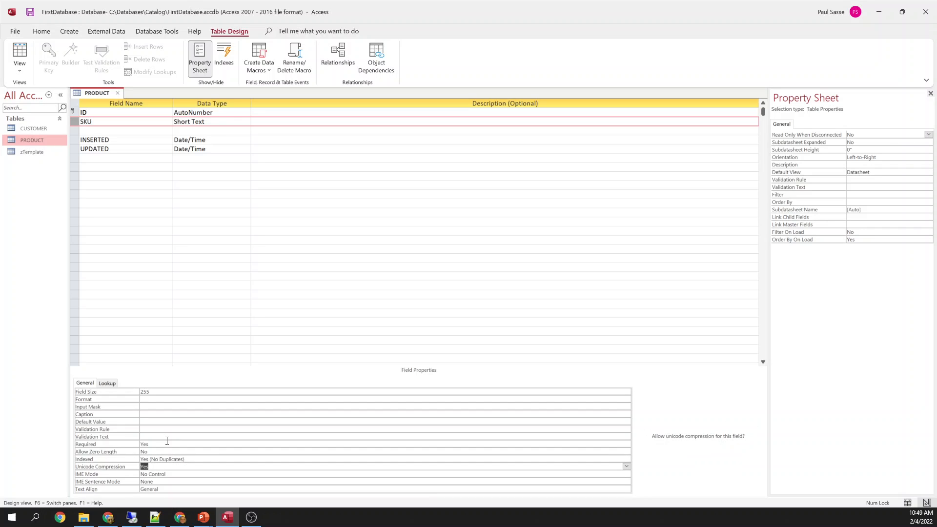
click(209, 459)
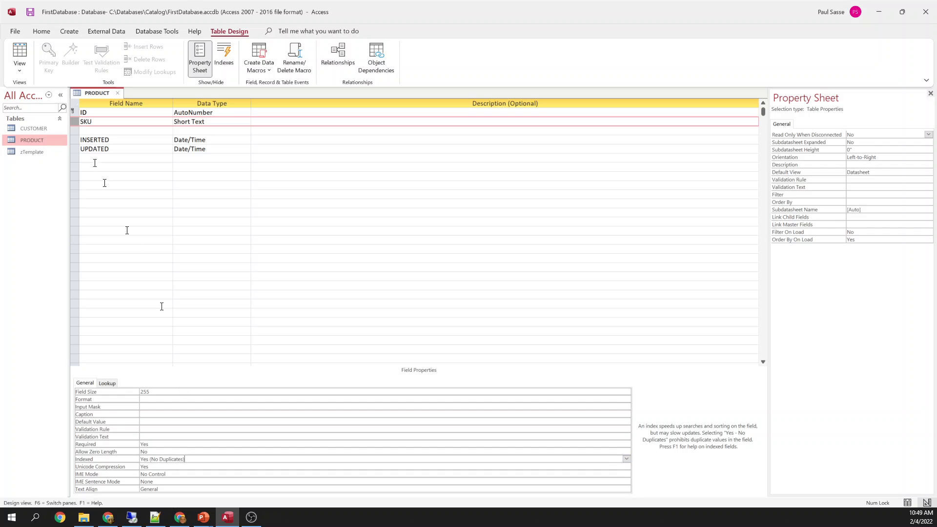
click(77, 121)
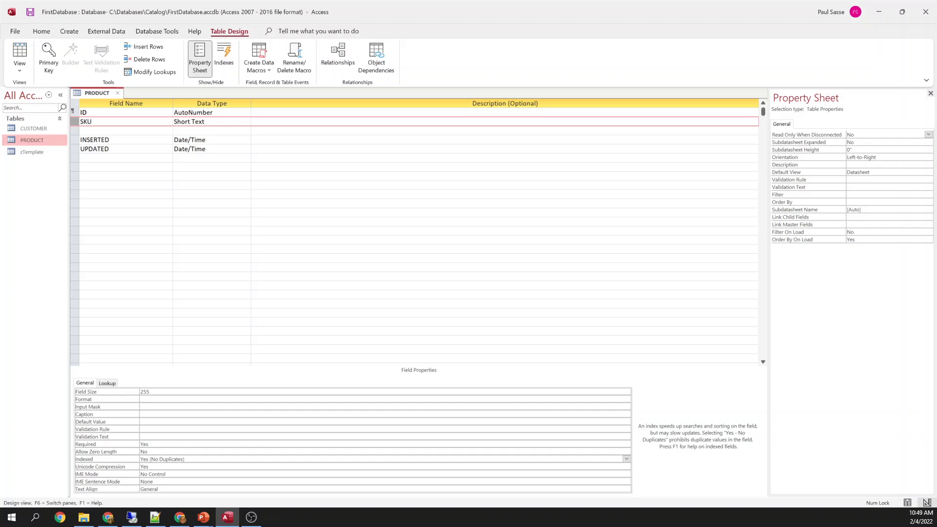
Set the SKU field size to 20
click(101, 112)
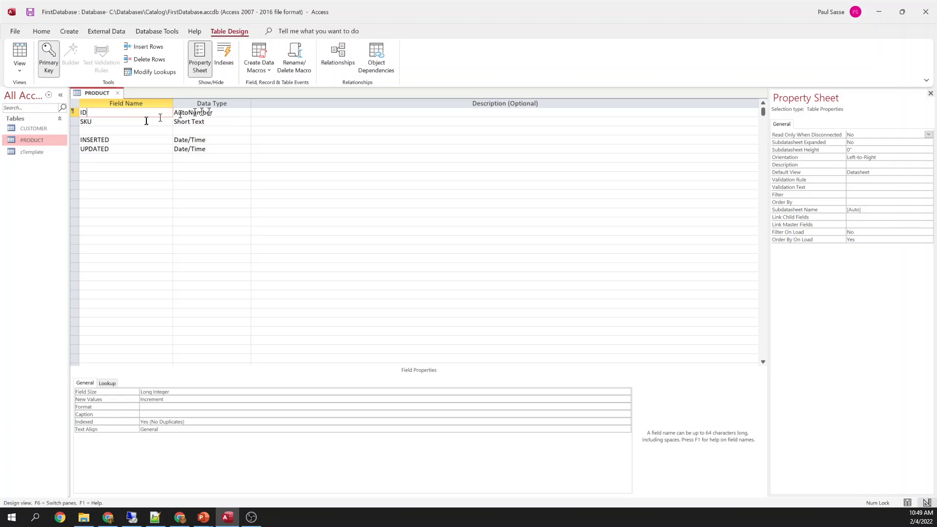
click(133, 130)
click(127, 122)
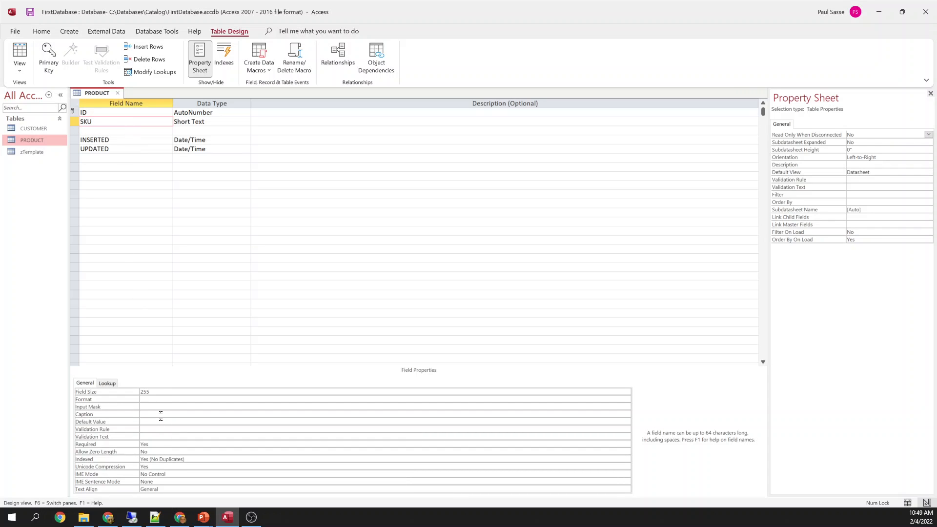
click(138, 392)
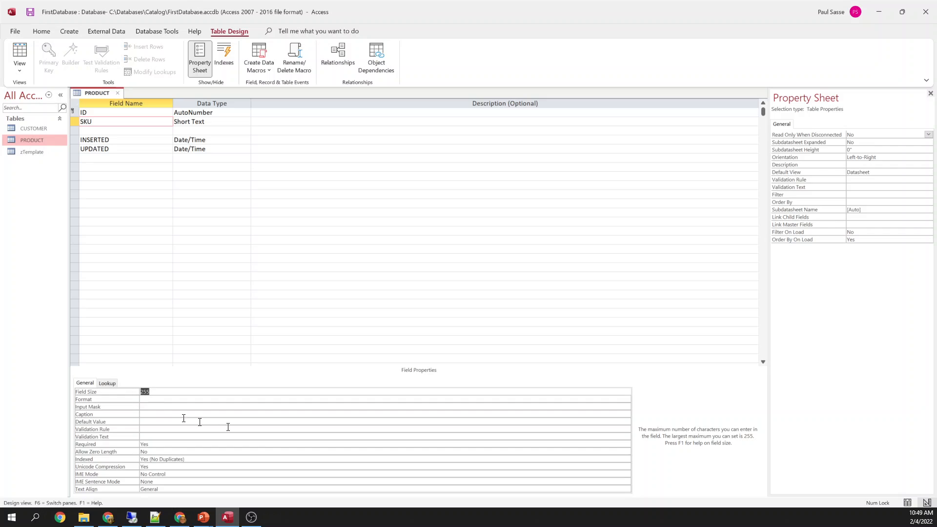
text(20)
key(Tab)
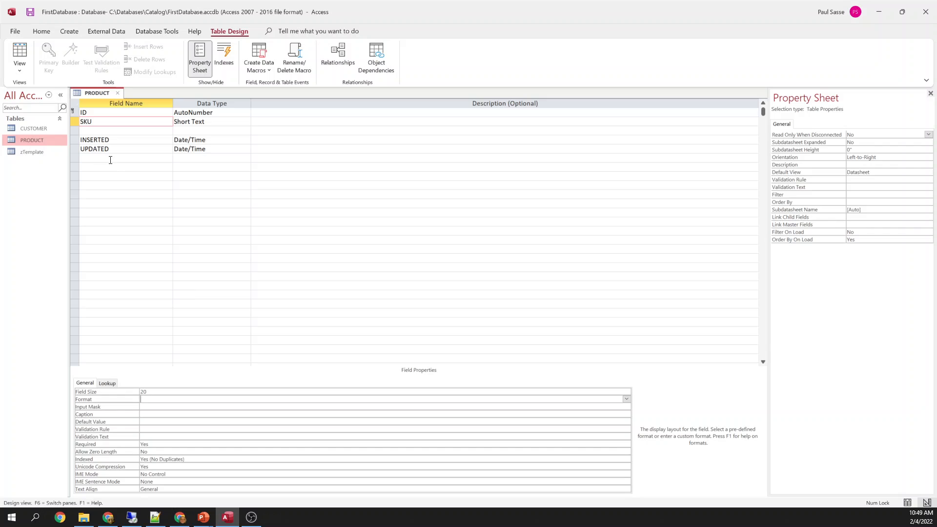
click(110, 132)
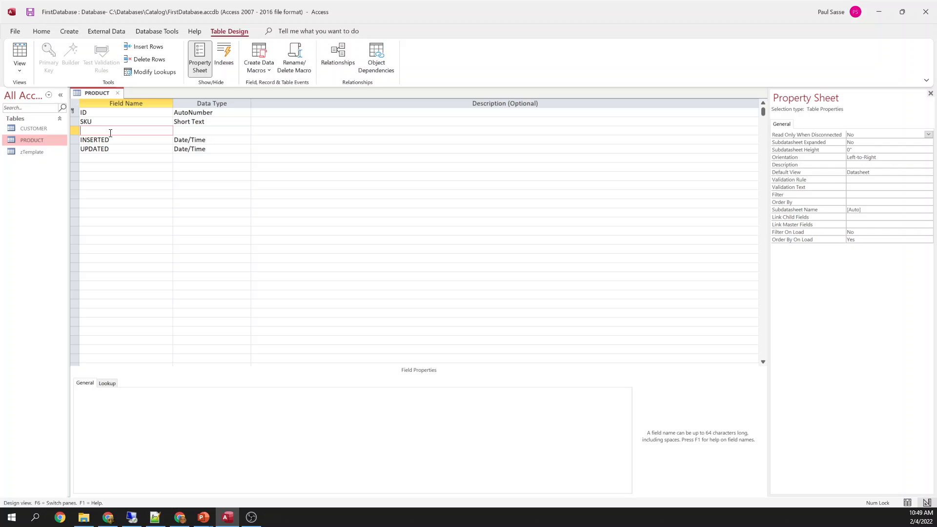
Add productDescription as Short Text: Required Yes, Allow Zero Length No, Indexed Yes (Duplicates OK)
text(productDescription)
key(Tab)
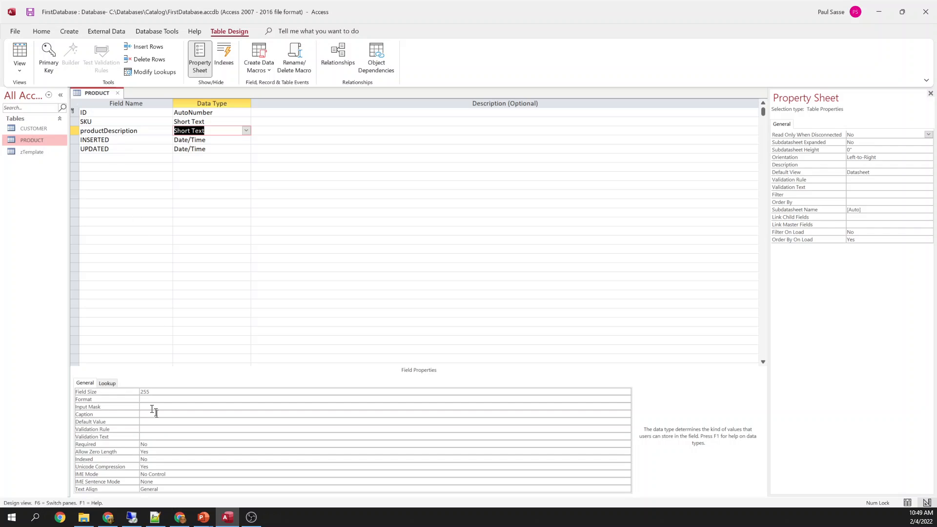
click(159, 444)
text(yes)
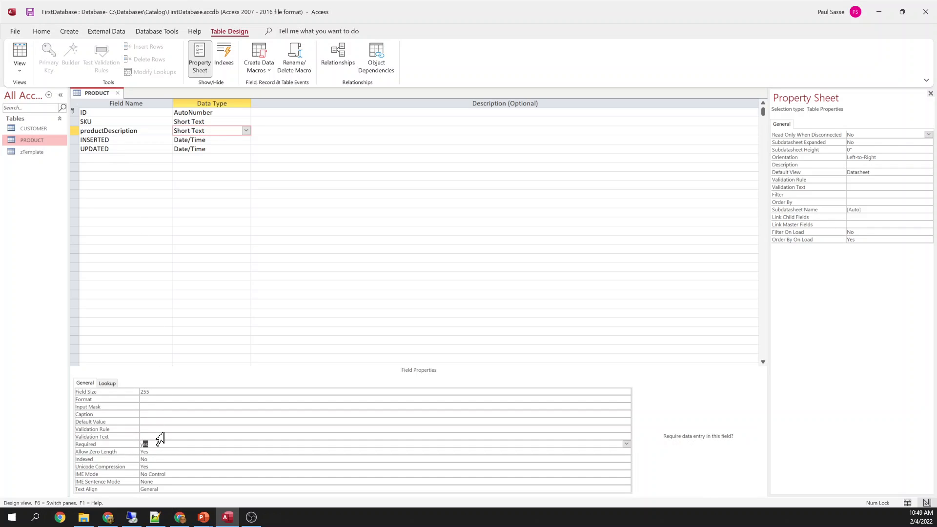
key(Return)
text(no)
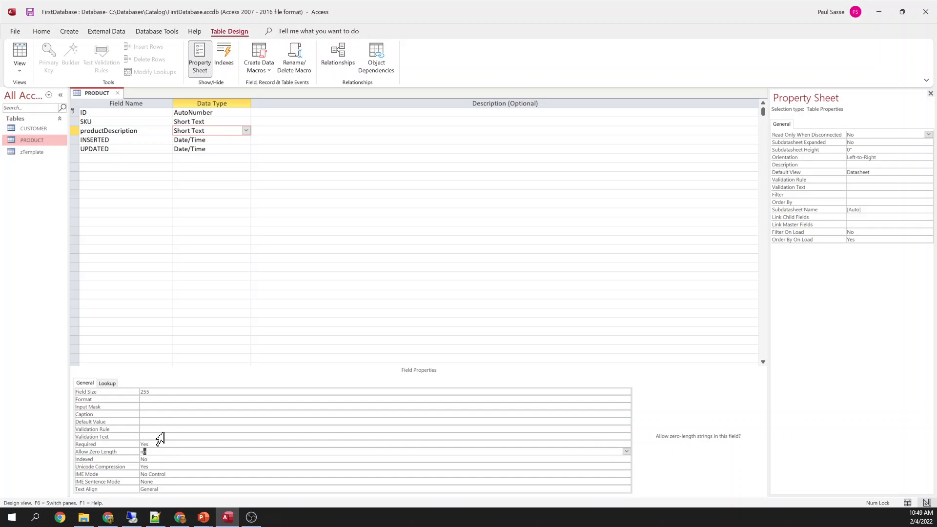
key(Return)
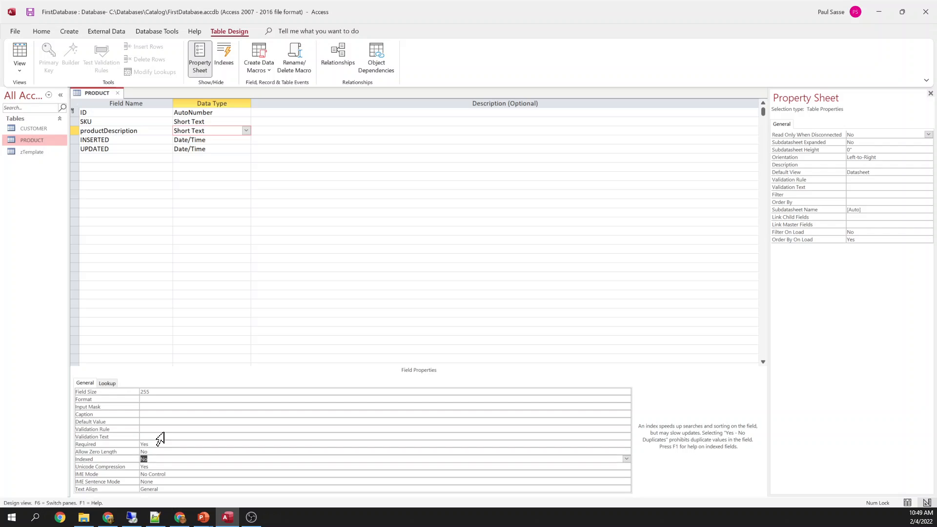
text(yes (Duplicates OK)
key(Return)
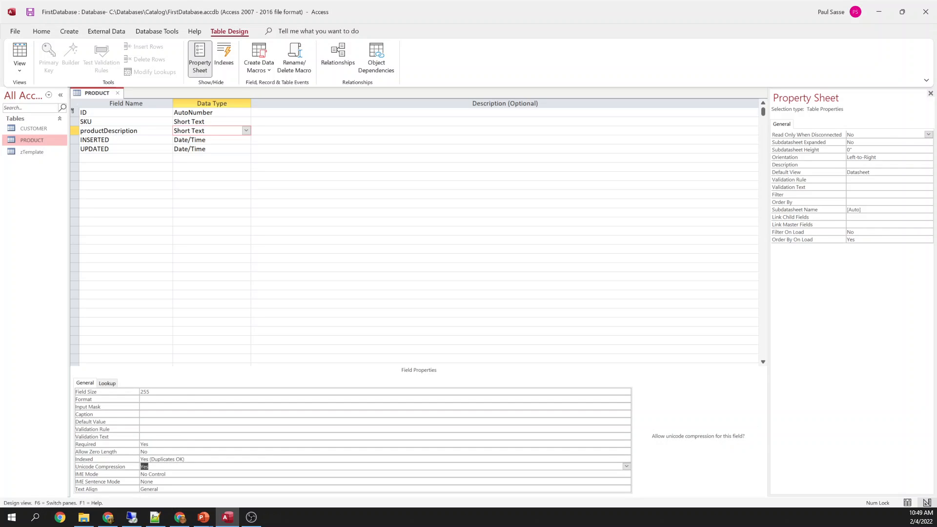
key(Up)
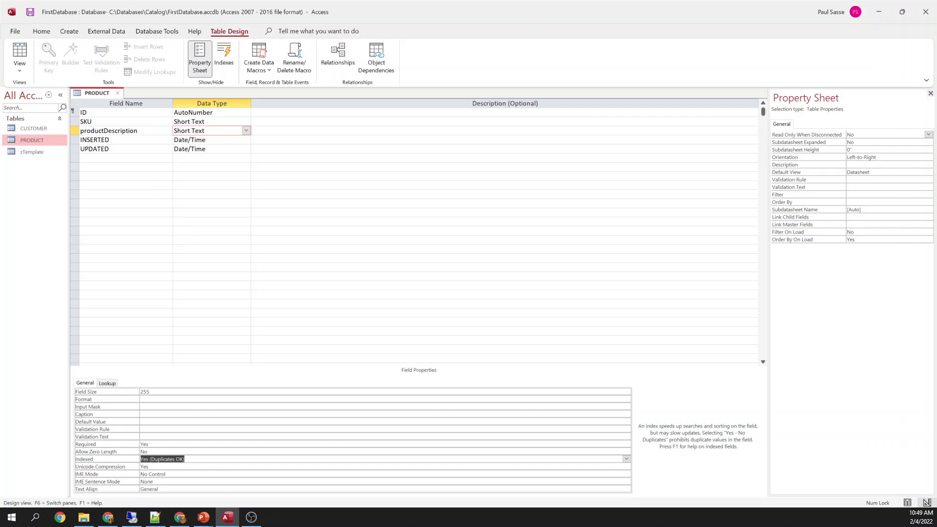
Insert a blank row above INSERTED, then delete it again
click(74, 141)
right_click(74, 144)
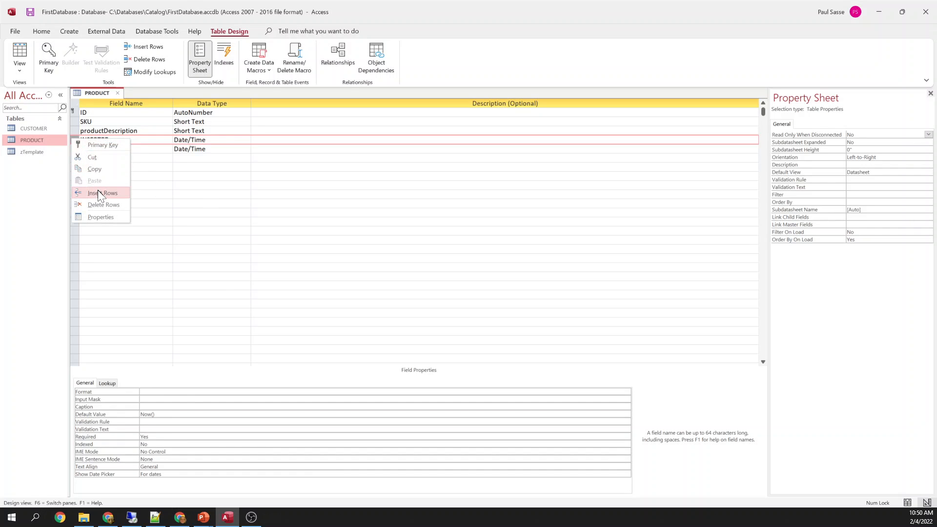
click(97, 189)
click(104, 138)
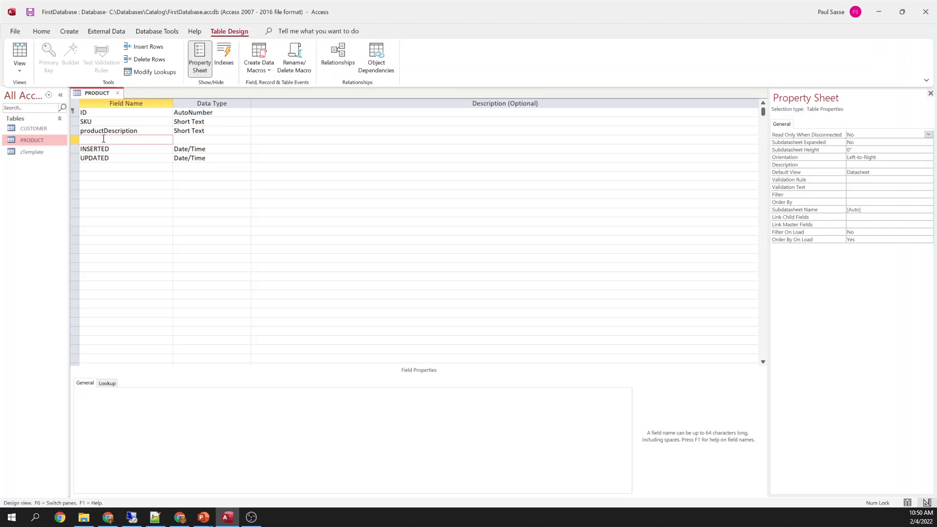
click(74, 140)
key(Delete)
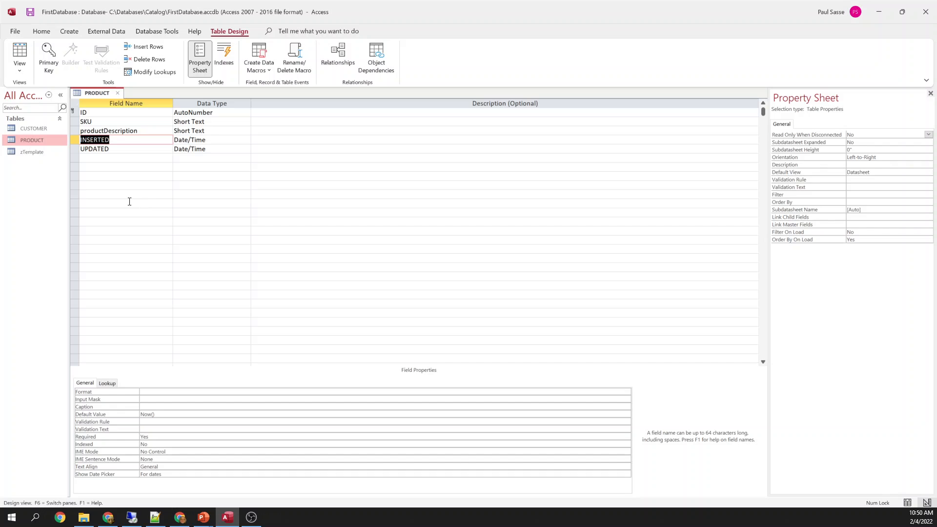
Save the PRODUCT design and switch it to Datasheet View
right_click(95, 92)
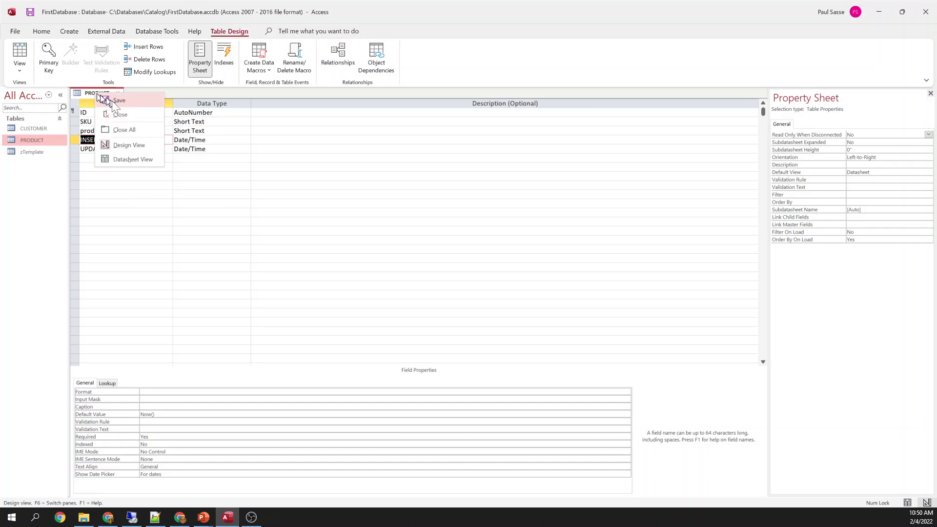
click(112, 100)
right_click(103, 93)
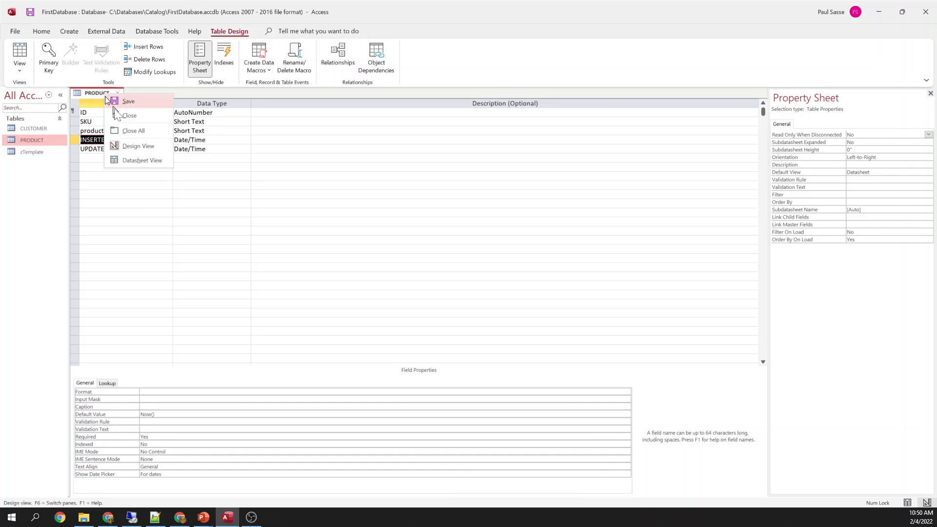
click(135, 161)
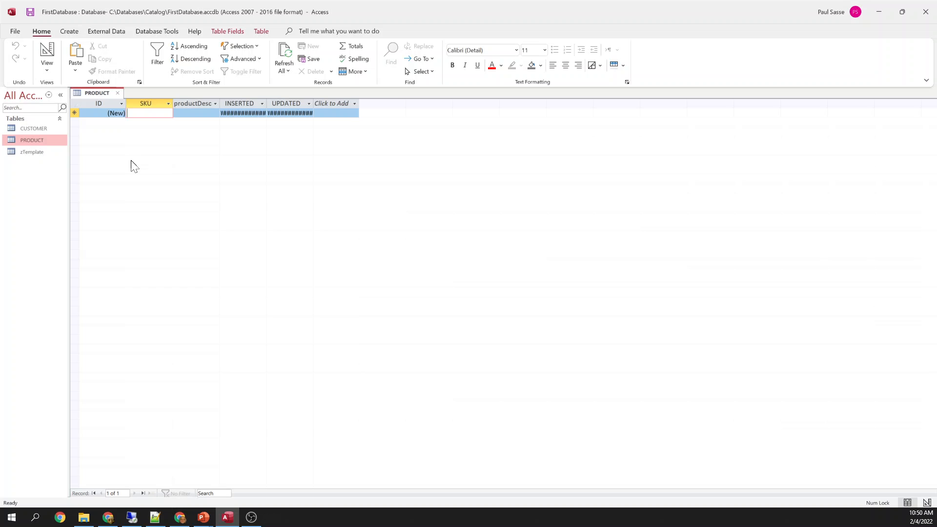
Enter the Milk product with SKU 123abc and autofit the INSERTED and UPDATED columns
text(123abc)
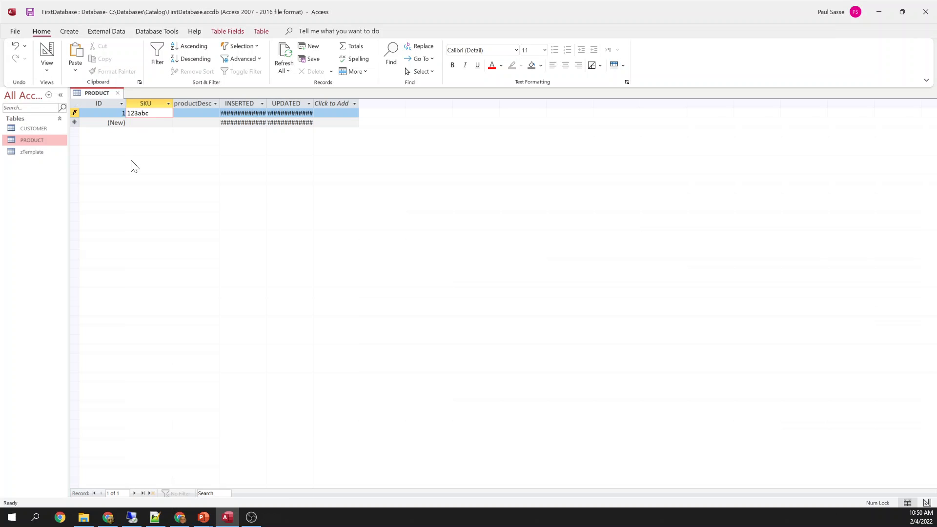
key(Tab)
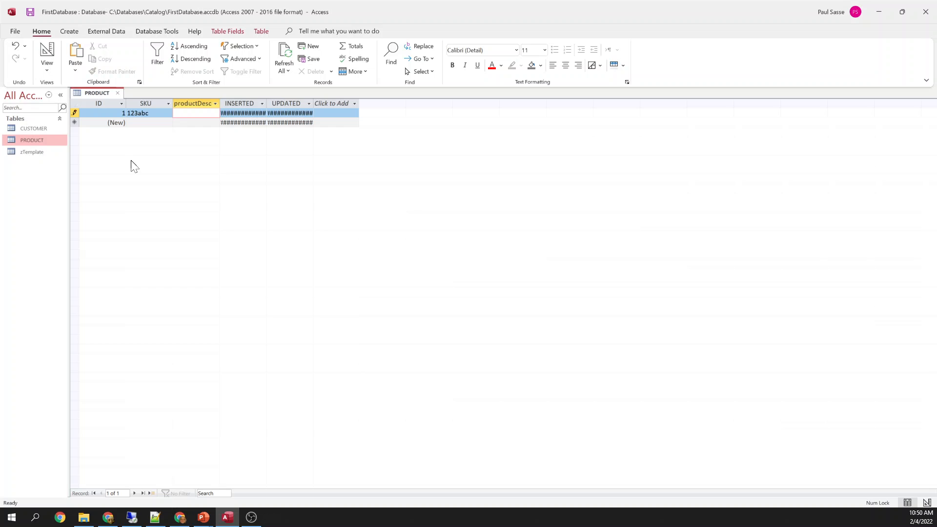
text(M)
key(Tab)
key(Tab)
double_click(266, 103)
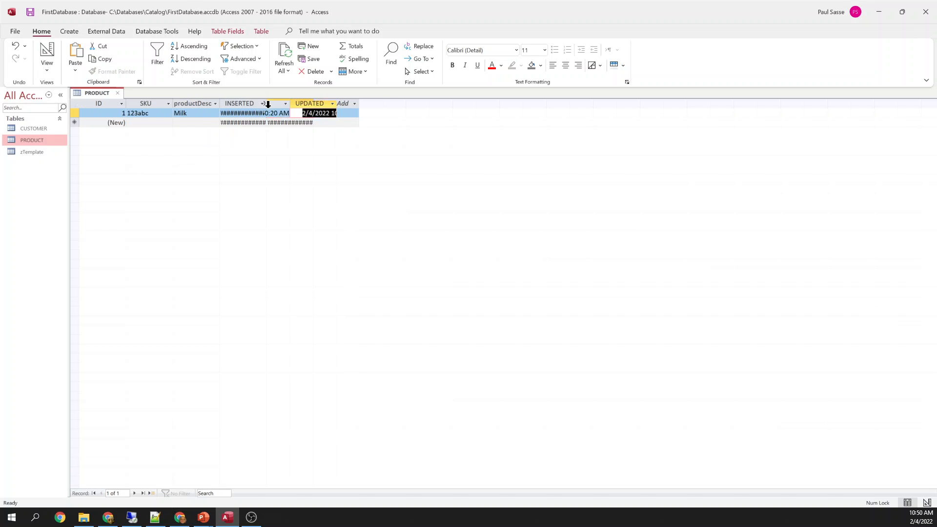
double_click(336, 103)
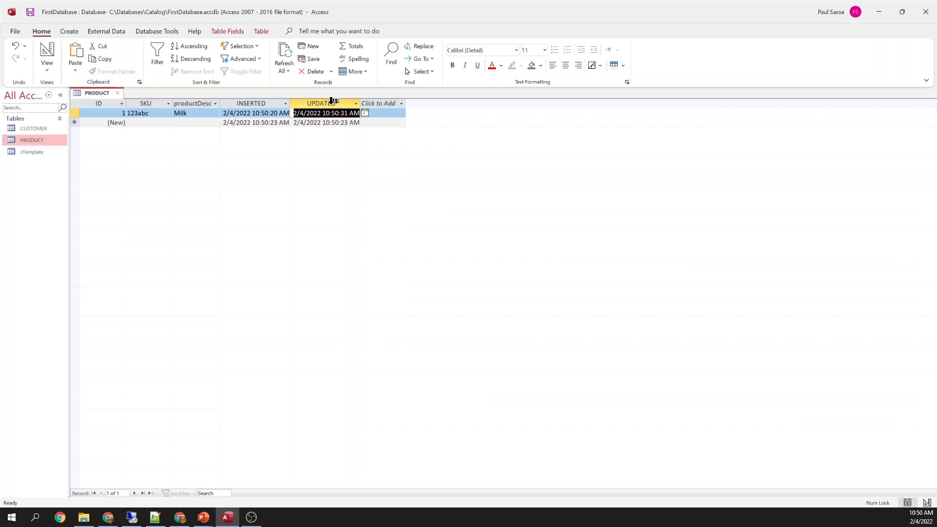
Add products Cheese (SKU 124abc) and Crackers (SKU z123)
click(149, 123)
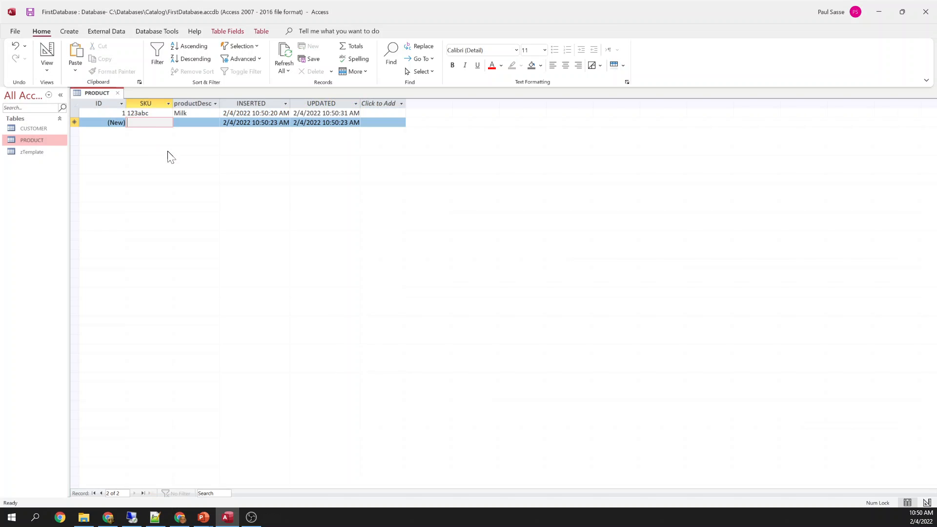
text(124)
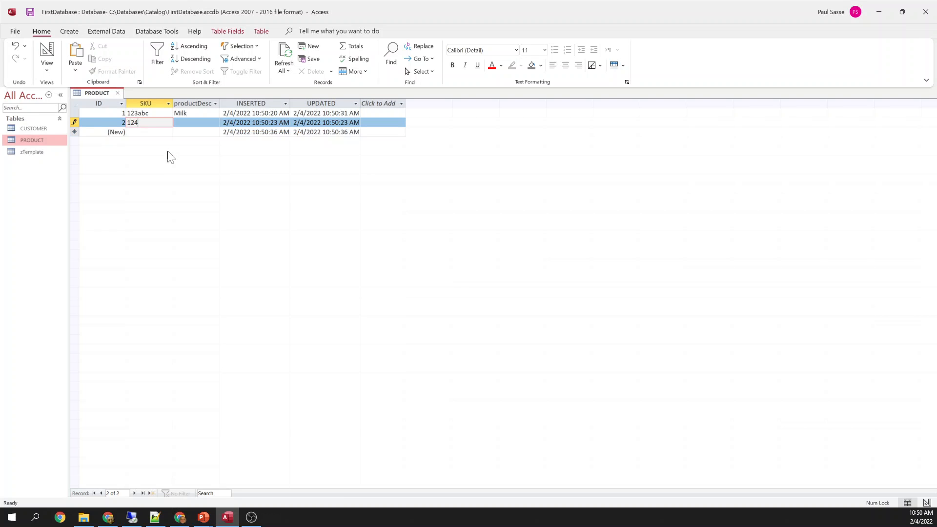
text(abc)
key(Tab)
text(C)
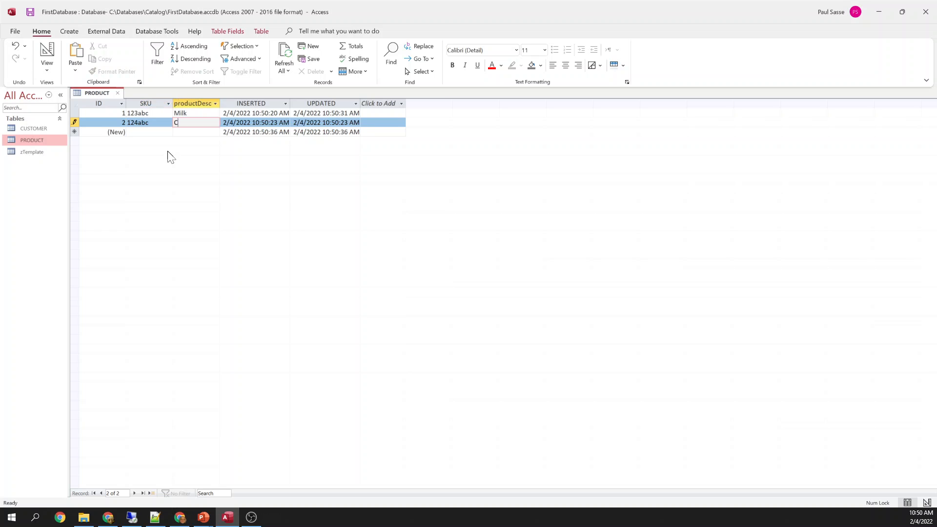
text(heese)
key(Tab)
key(Tab)
key(Tab)
key(Tab)
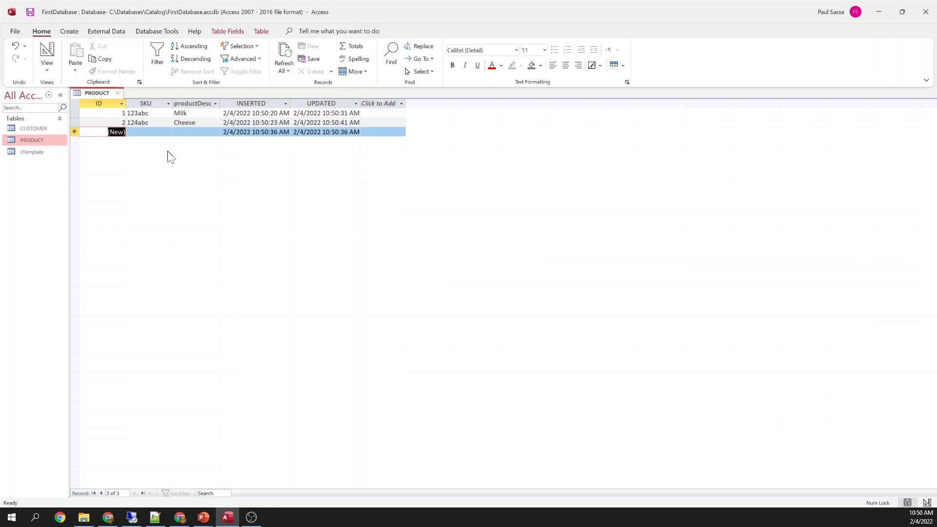
text(z123)
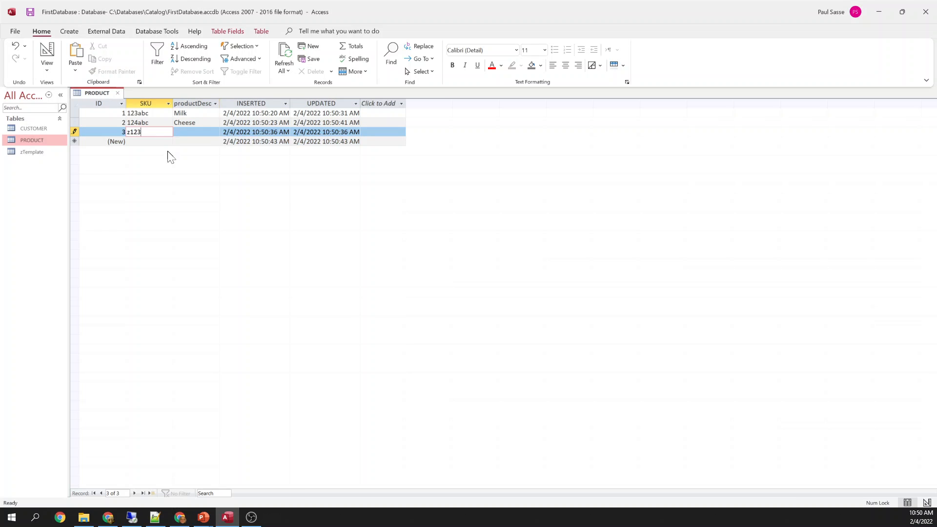
key(Tab)
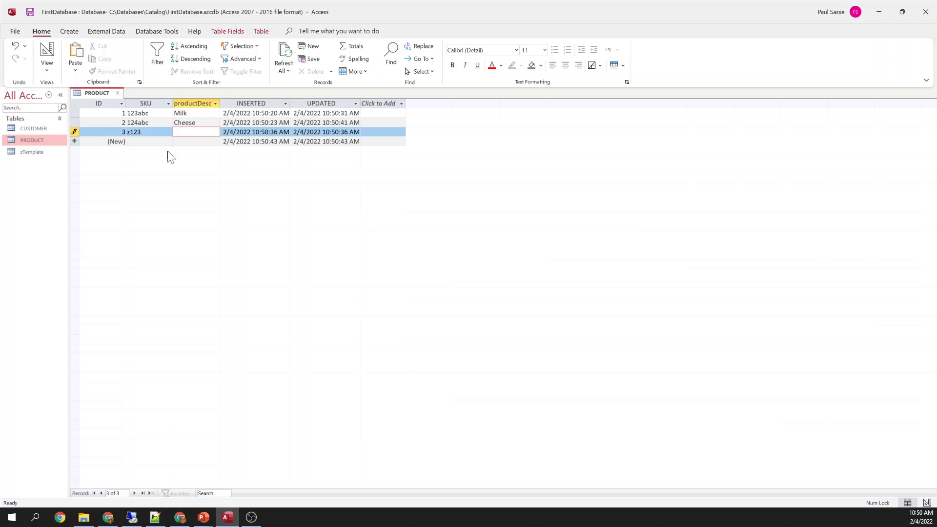
text(Crackers)
key(Tab)
key(Tab)
key(Tab)
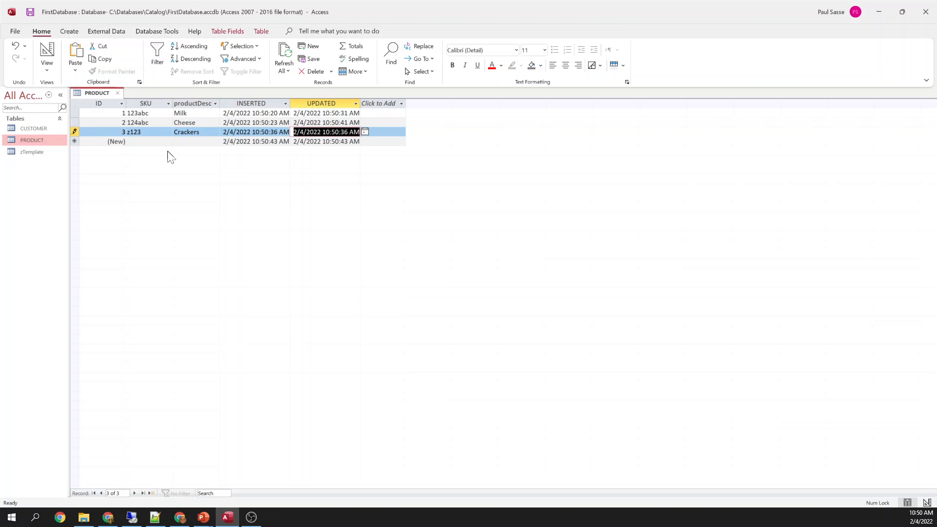
Start a fourth product reusing SKU 123abc
key(Tab)
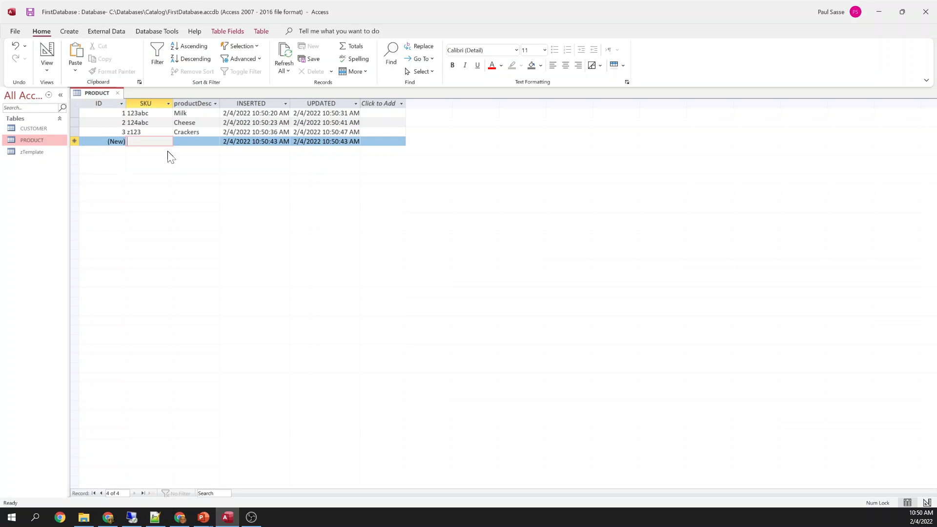
text(123abc)
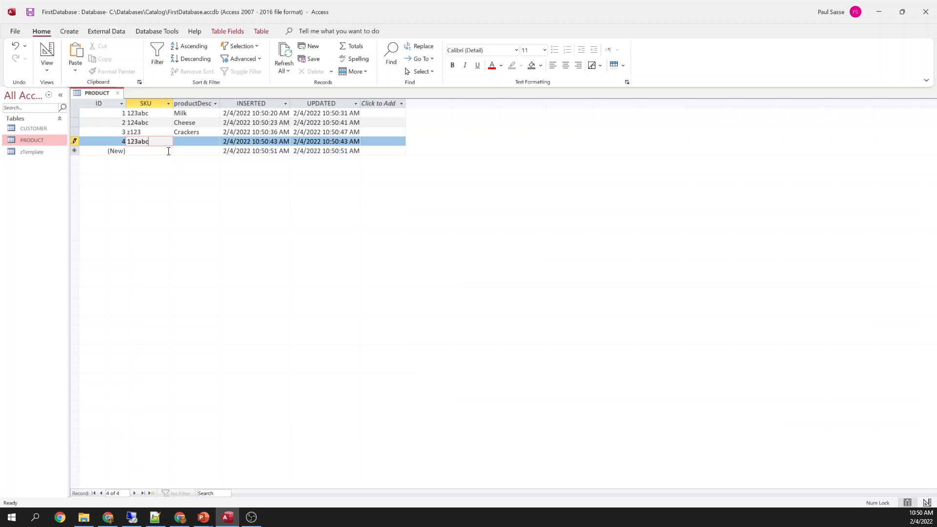
key(Tab)
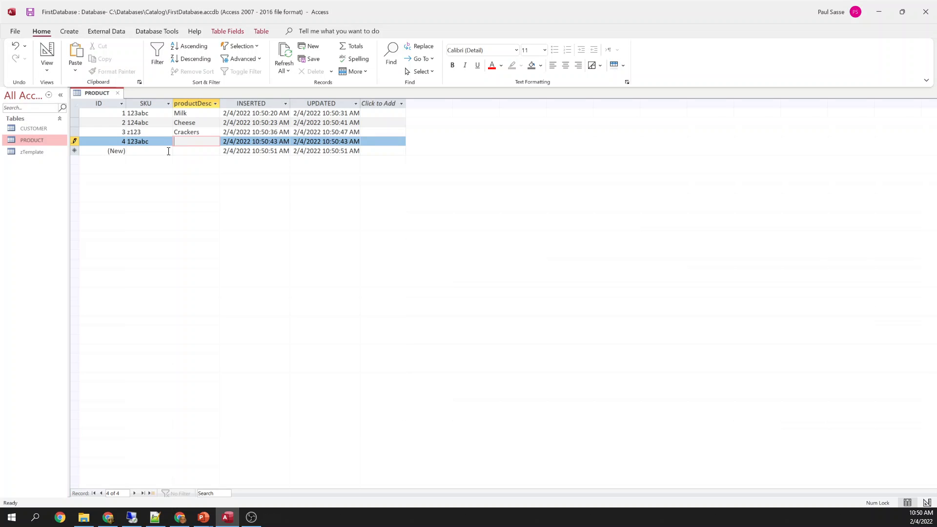
Resolve the duplicate-SKU error by changing the Wine product's SKU from 123abc to 444
text(Wine)
click(169, 152)
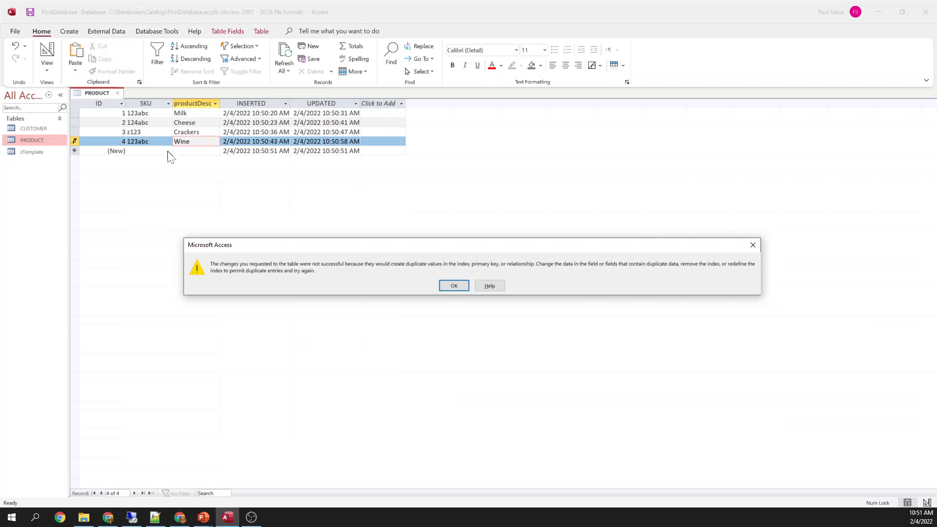
key(Return)
key(shift+Tab)
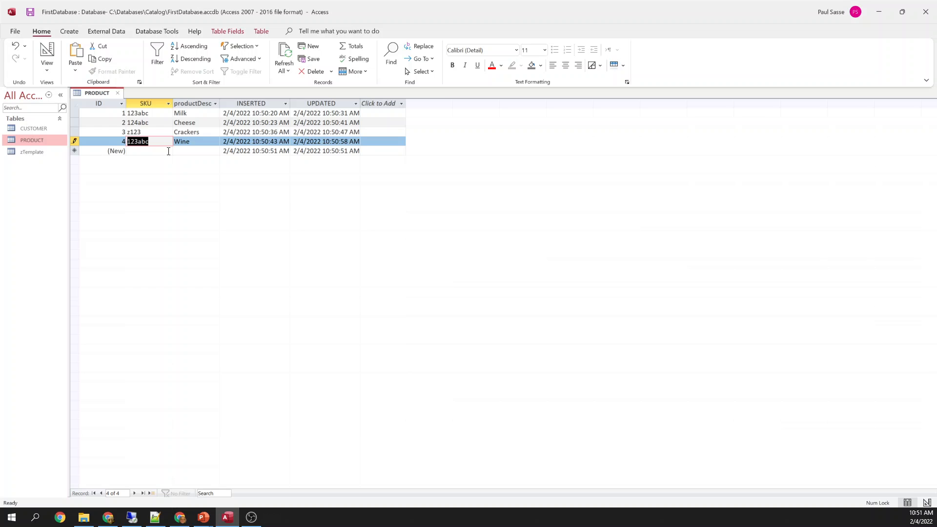
text(444)
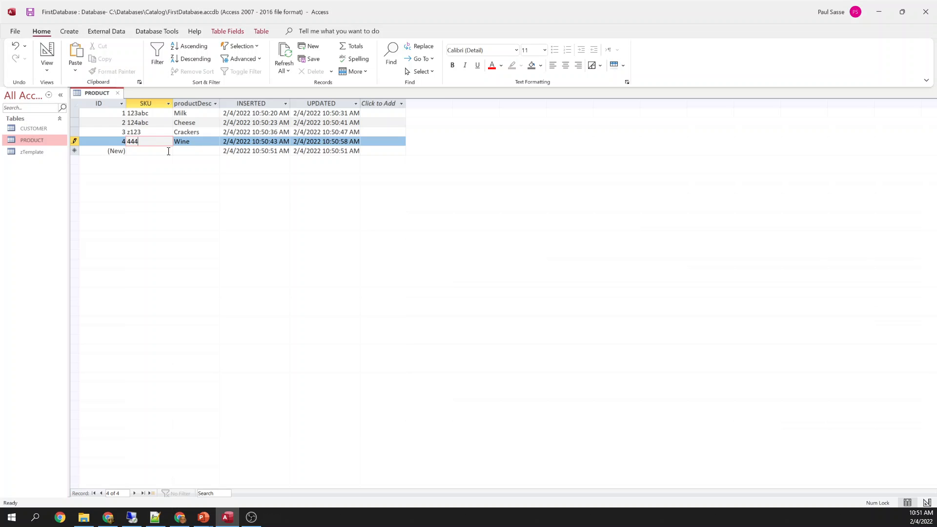
key(Tab)
key(Down)
Add a new product Dr Pepper with SKU 125
click(168, 151)
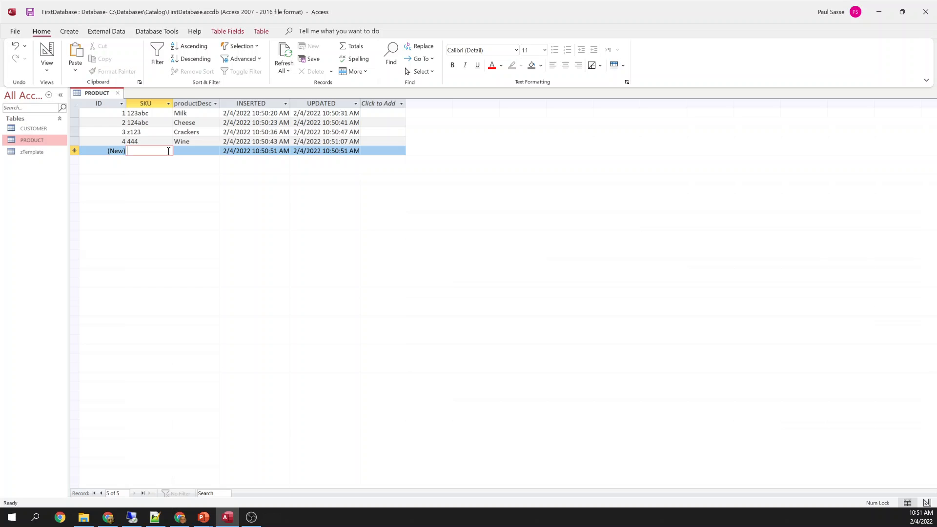
text(125)
key(Tab)
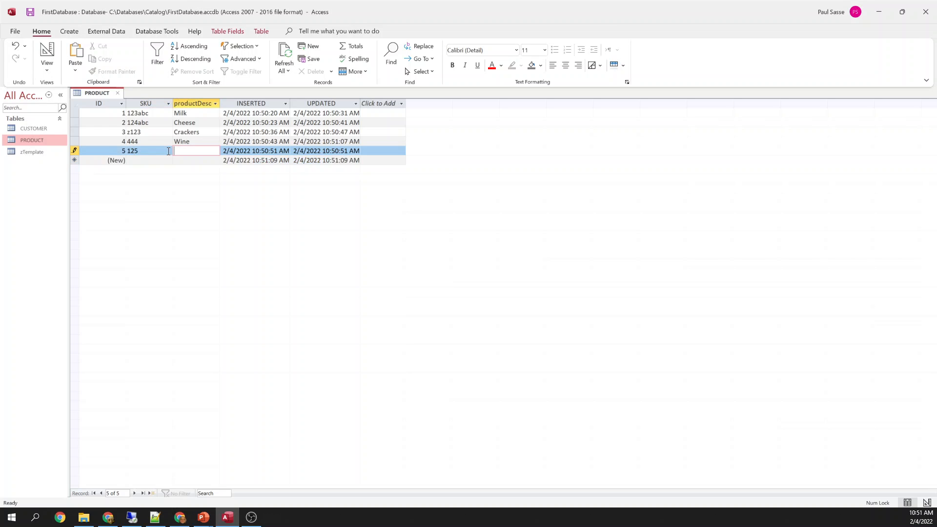
text(Dr Pepper)
key(Tab)
key(Tab)
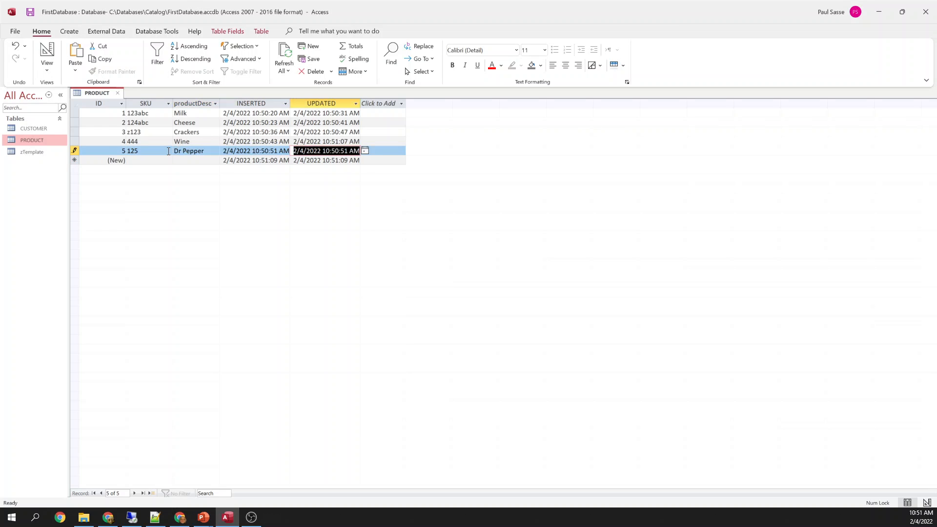
key(Tab)
Add products Coke (SKU 126) and Ibuprofen (SKU 128)
text(126)
key(Tab)
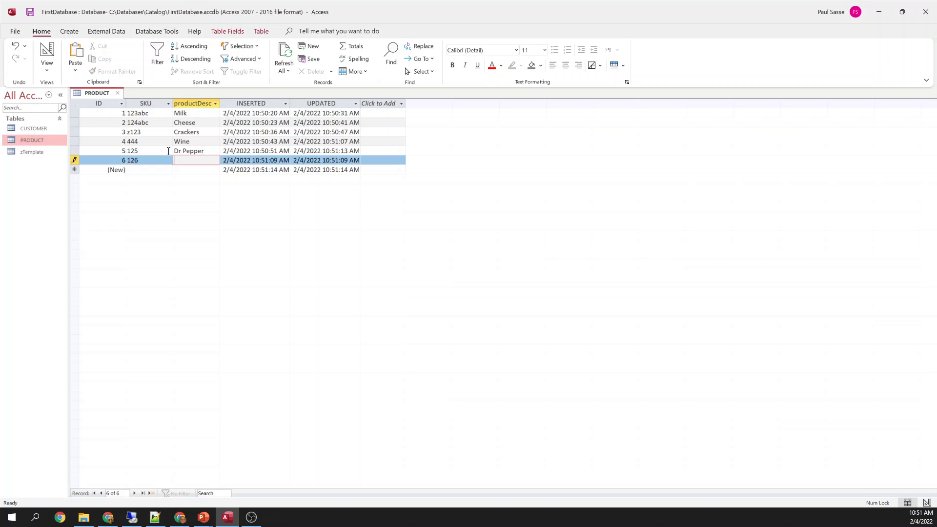
text(Code)
key(BackSpace)
key(BackSpace)
text(ke)
key(Tab)
key(Tab)
key(Tab)
key(Tab)
text(1)
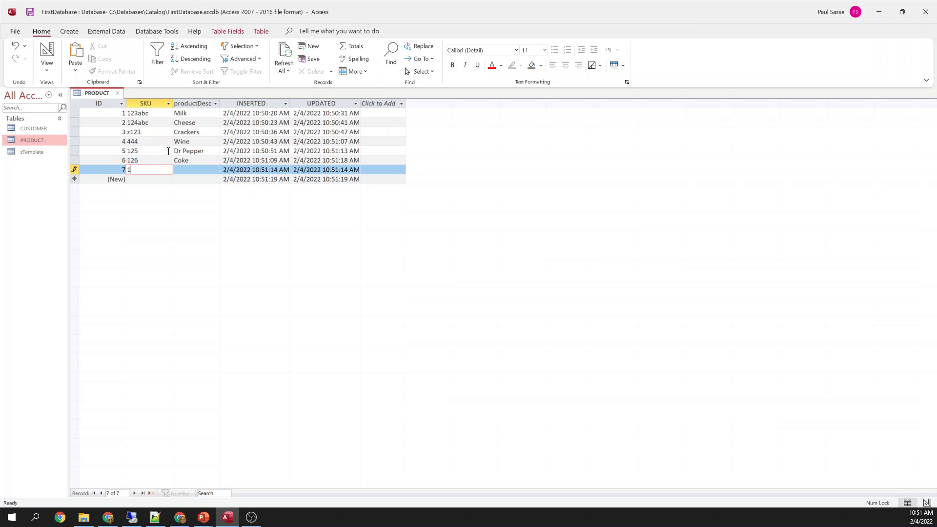
text(28)
key(Tab)
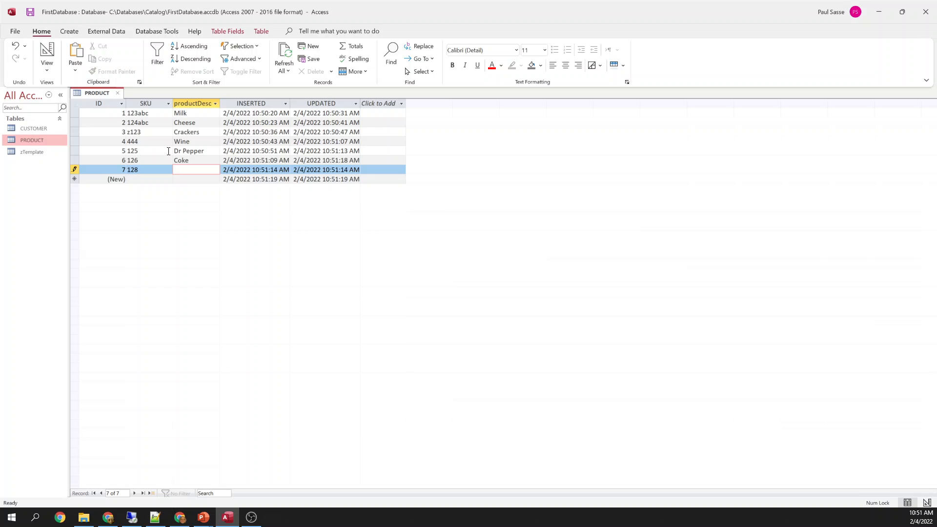
text(Ibuprofen)
key(Tab)
key(Tab)
key(Tab)
key(Tab)
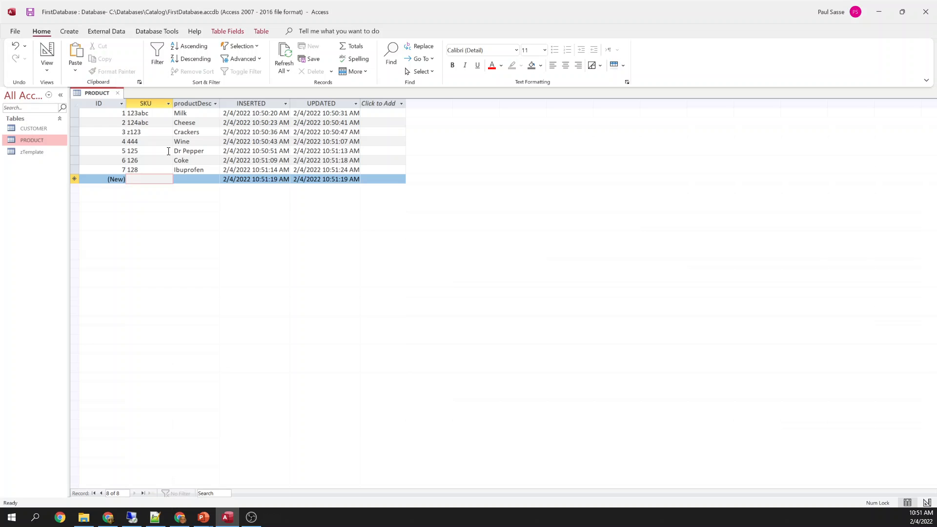
Close the PRODUCT table, saving its layout, and paste a copy of the zTemplate table
click(117, 93)
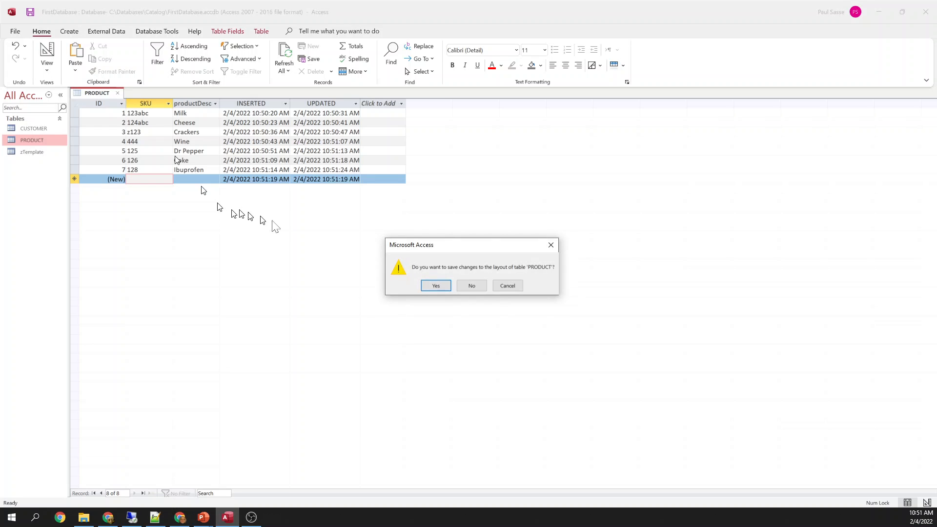
click(436, 288)
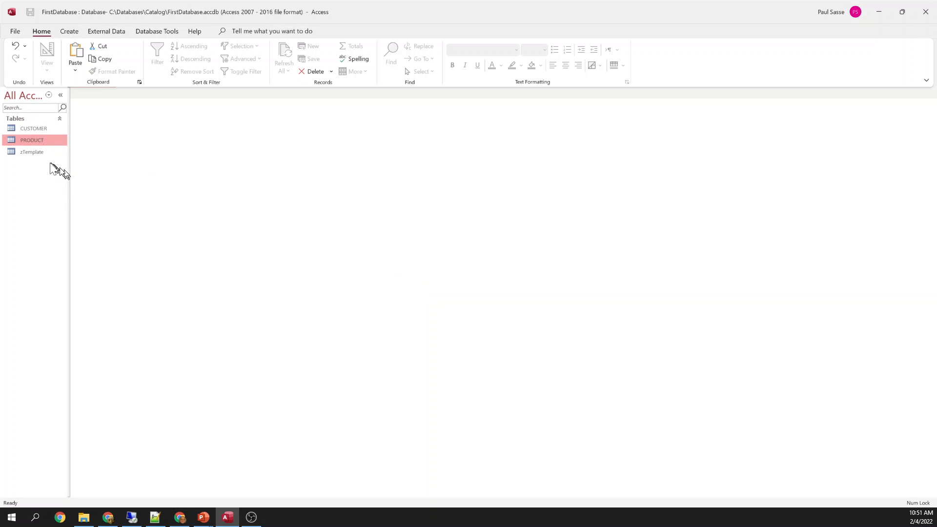
click(35, 152)
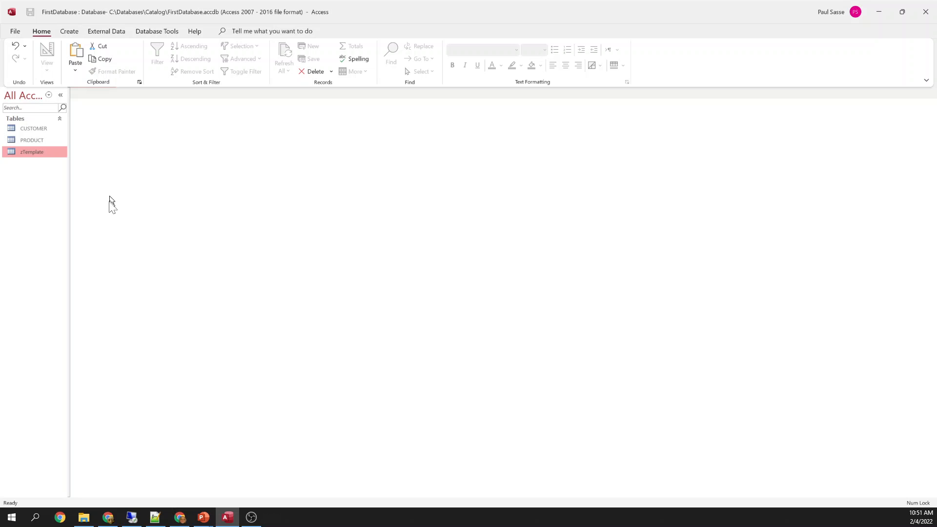
right_click(29, 186)
click(61, 247)
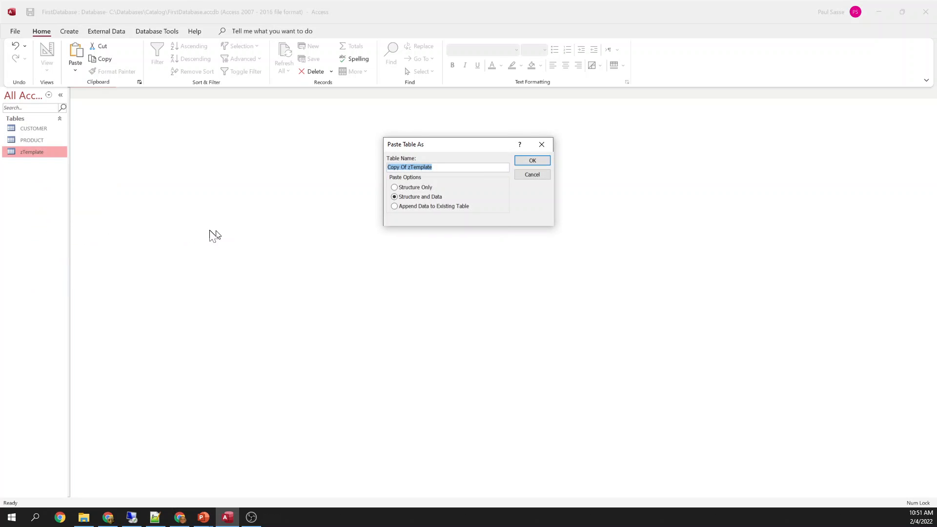
Name the pasted table ORDER with Structure and Data
key(Caps_Lock)
text(ORDER)
drag(415, 168, 386, 165)
click(424, 168)
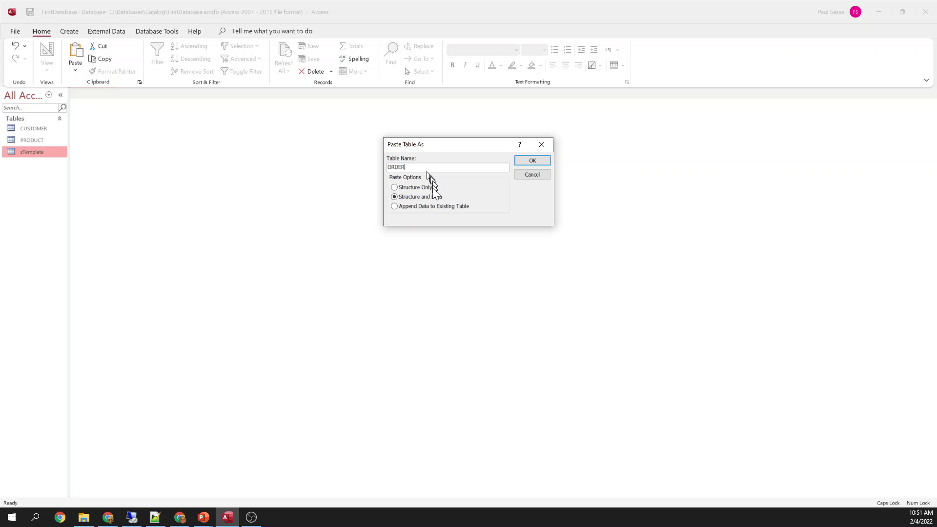
click(531, 160)
click(28, 139)
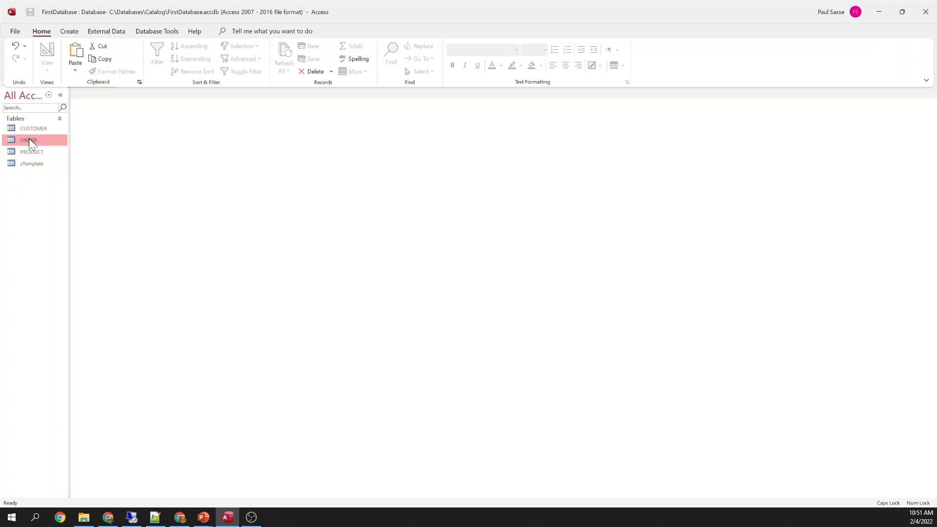
right_click(29, 138)
In ORDER's Design view, insert a field named CUSOMTER_ID above INSERTED
click(55, 160)
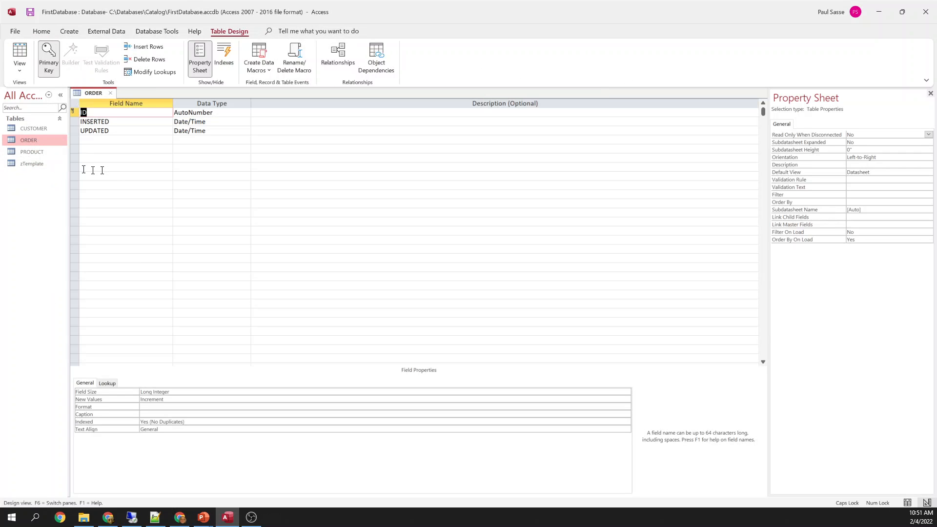
click(74, 122)
right_click(74, 122)
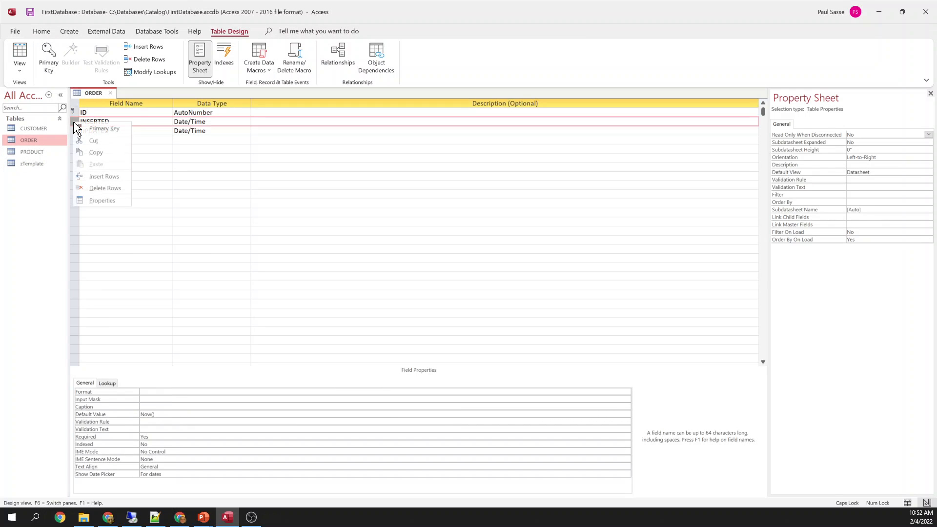
click(103, 176)
click(107, 122)
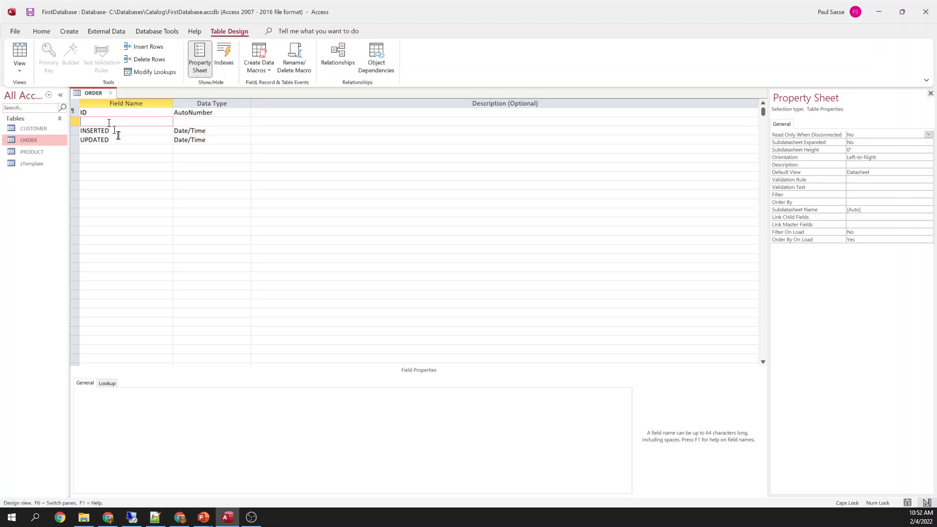
text(CUSOMTER_ID)
key(Tab)
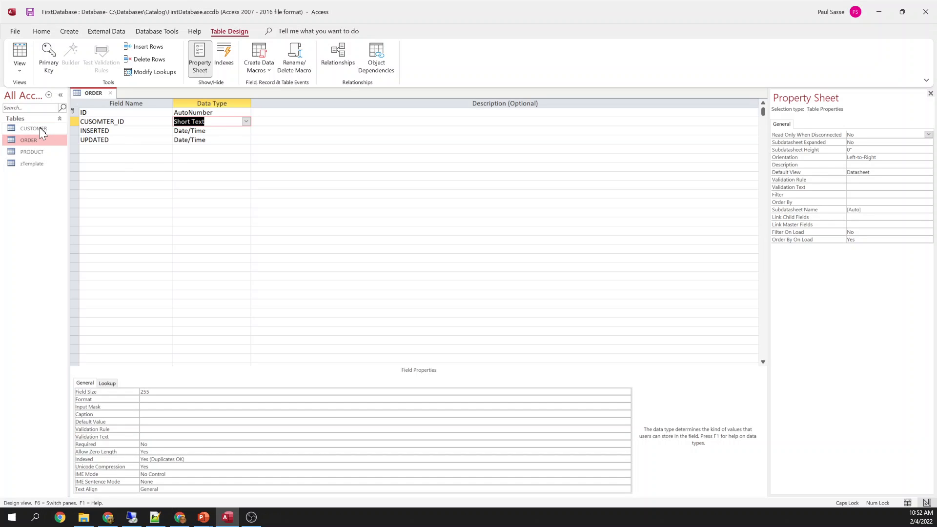
Open the CUSTOMER table's records
click(36, 128)
right_click(36, 127)
click(48, 132)
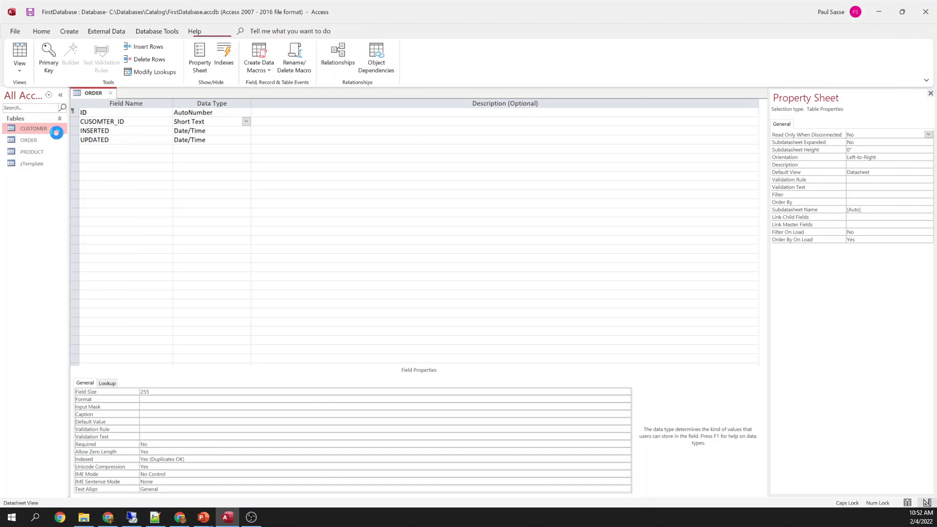
Check the customer IDs of John (5), Paul (1) and Mary (6), then return to ORDER's design
click(141, 133)
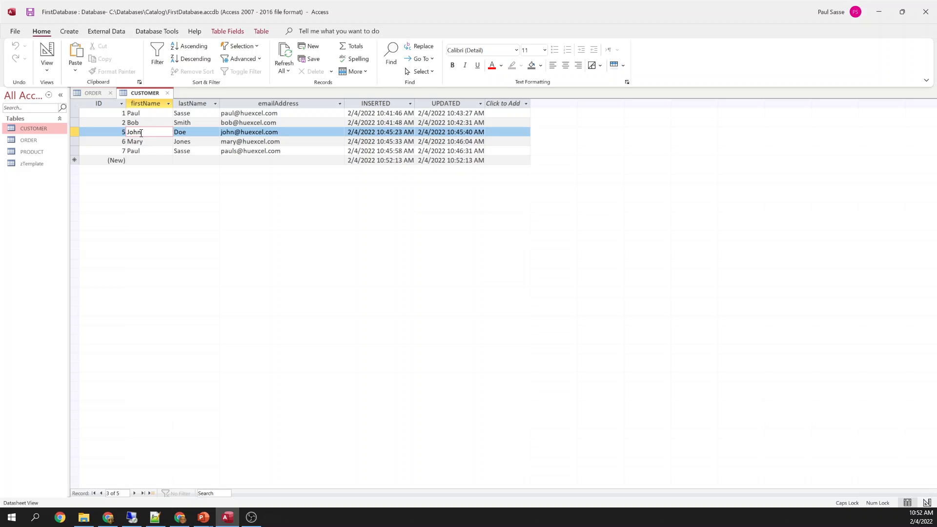
double_click(122, 132)
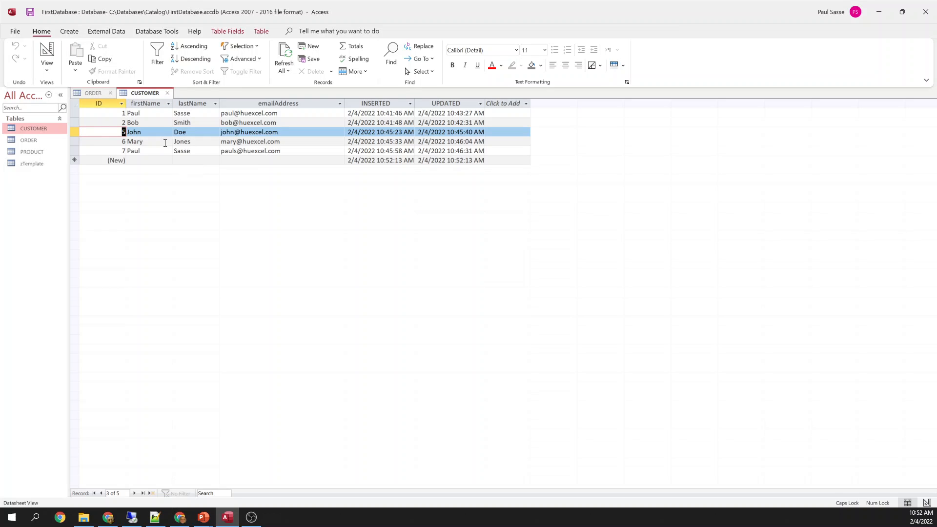
double_click(123, 113)
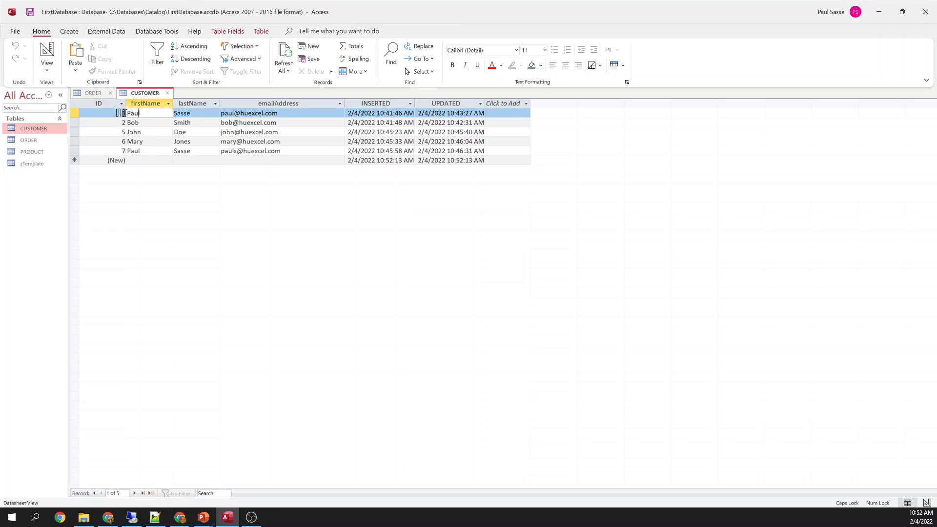
click(137, 141)
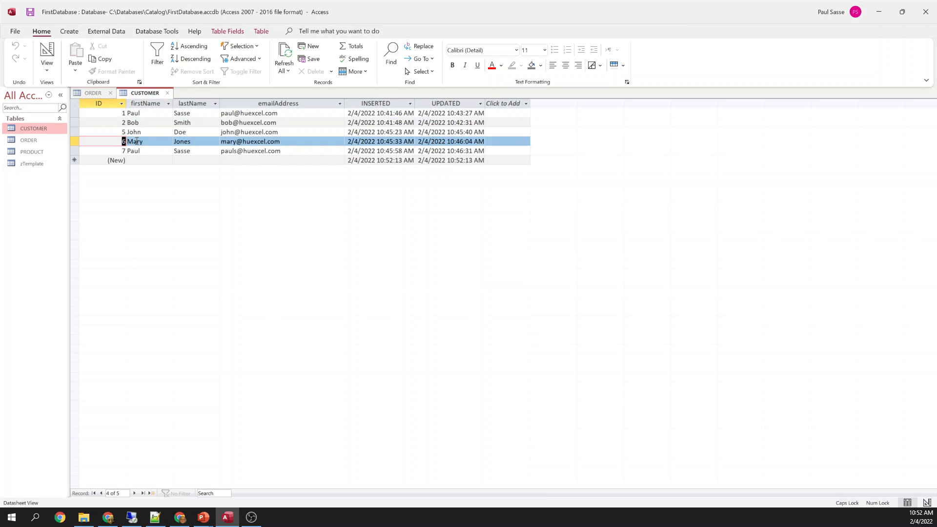
click(93, 93)
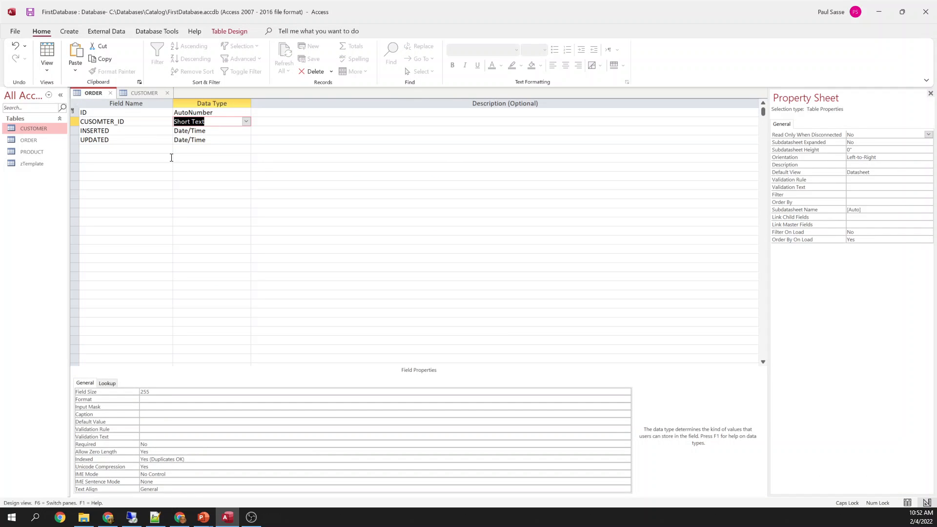
Switch the CUSTOMER table to Design view
click(136, 92)
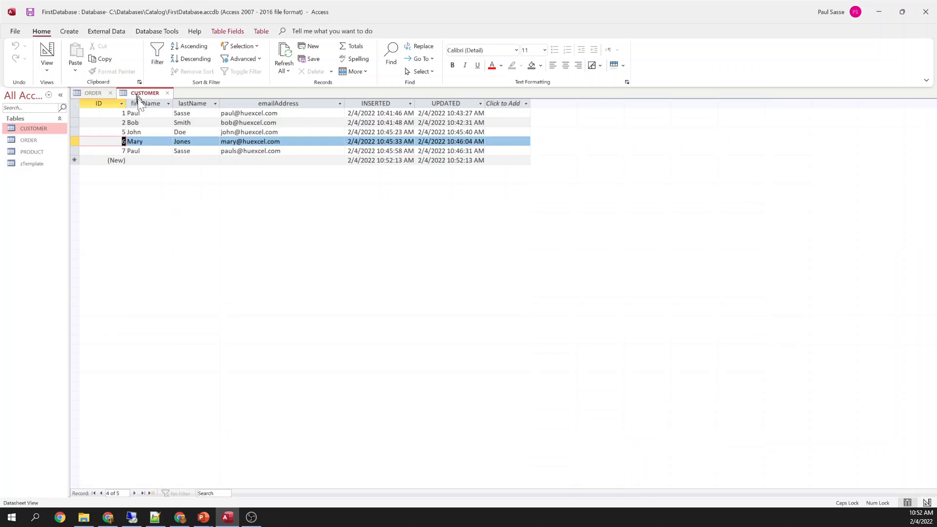
right_click(141, 96)
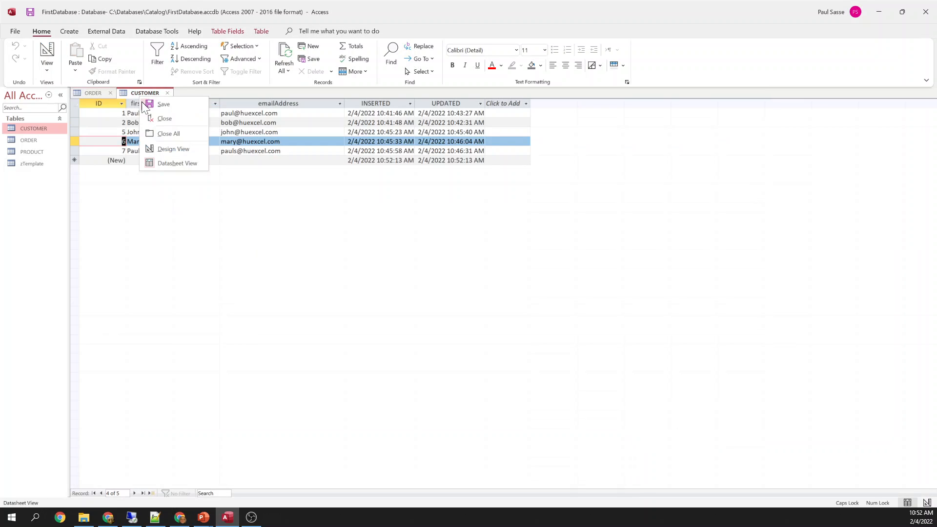
click(155, 149)
drag(200, 394, 141, 391)
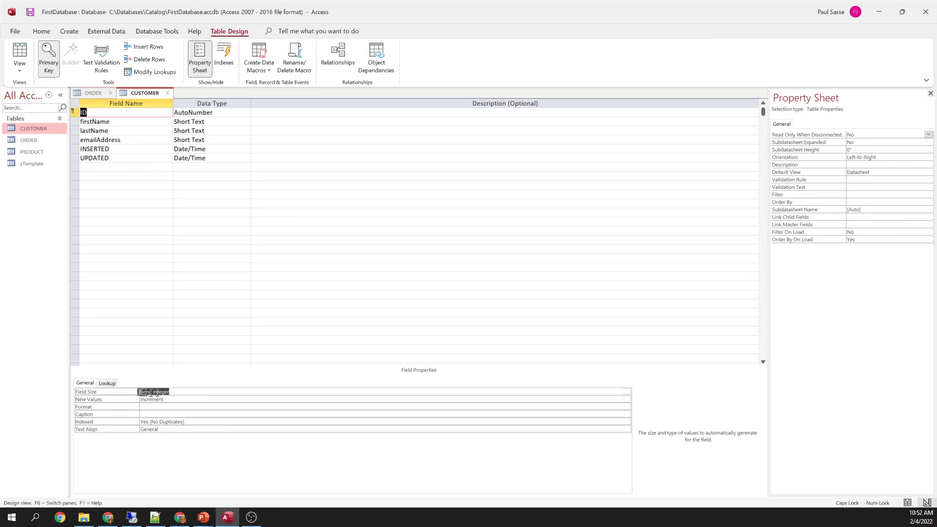
Make CUSOMTER_ID a Long Integer Number field with no default value and Required set to Yes
click(92, 93)
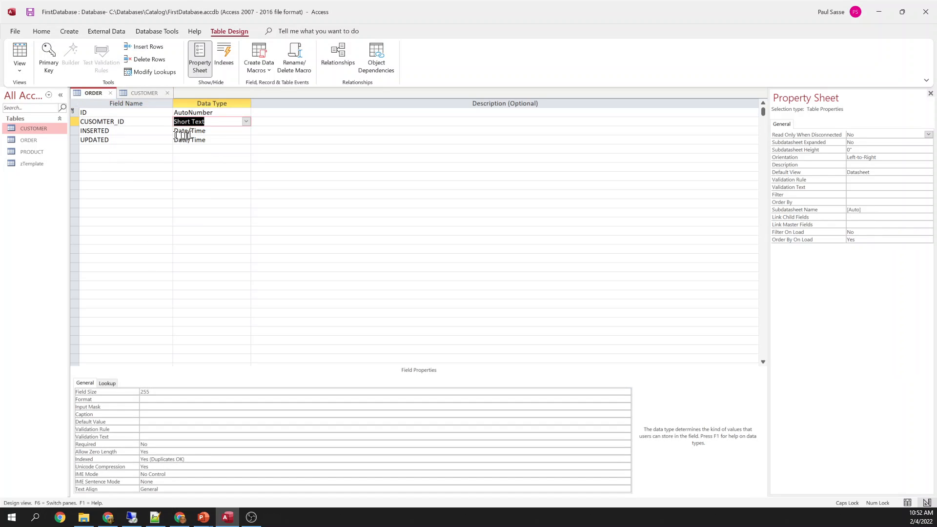
click(245, 121)
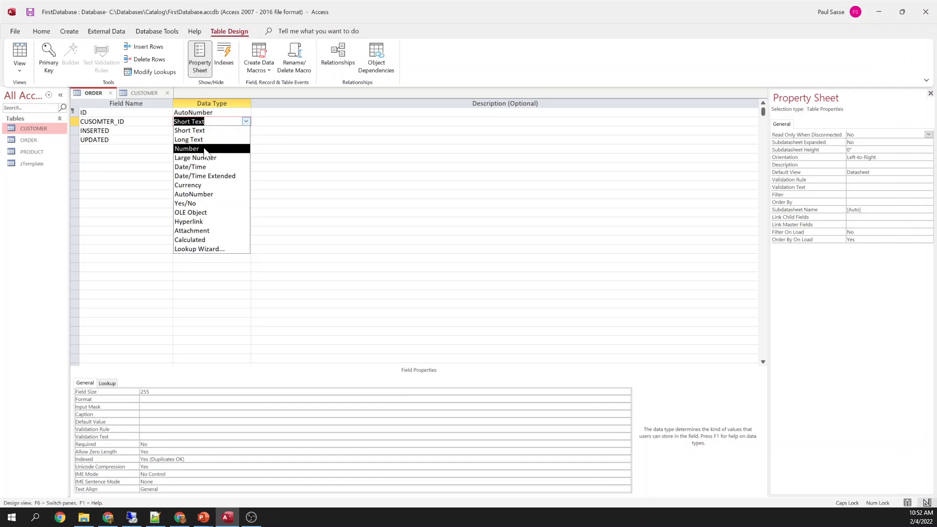
click(198, 149)
drag(175, 390, 139, 392)
drag(163, 429, 140, 429)
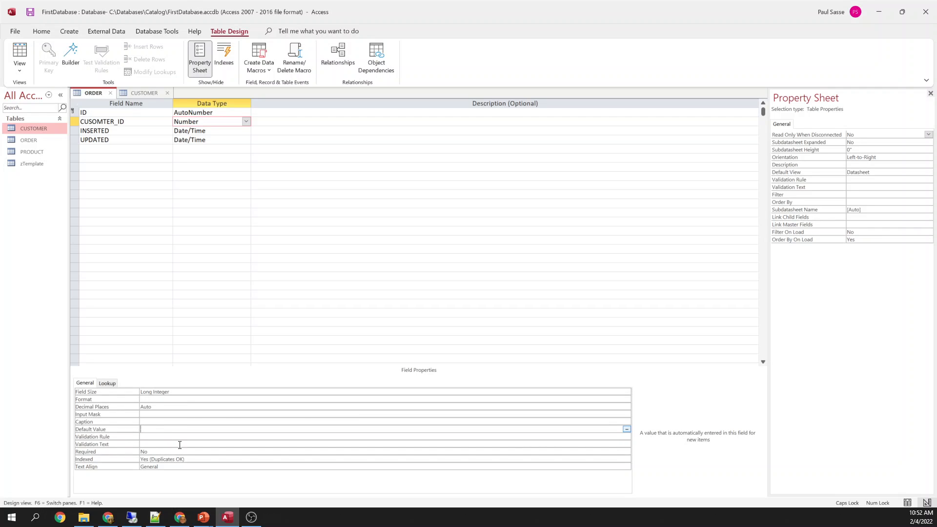
key(Down)
key(Down)
key(Down)
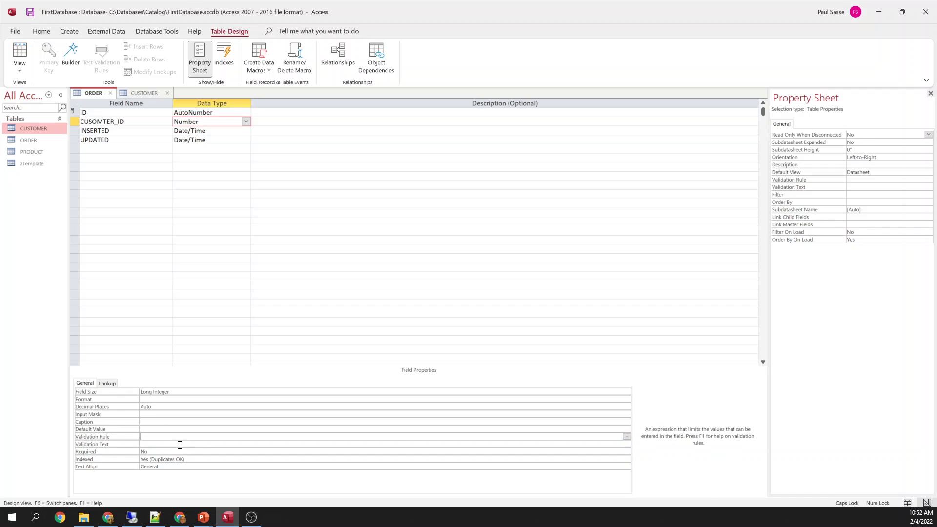
text(Yes)
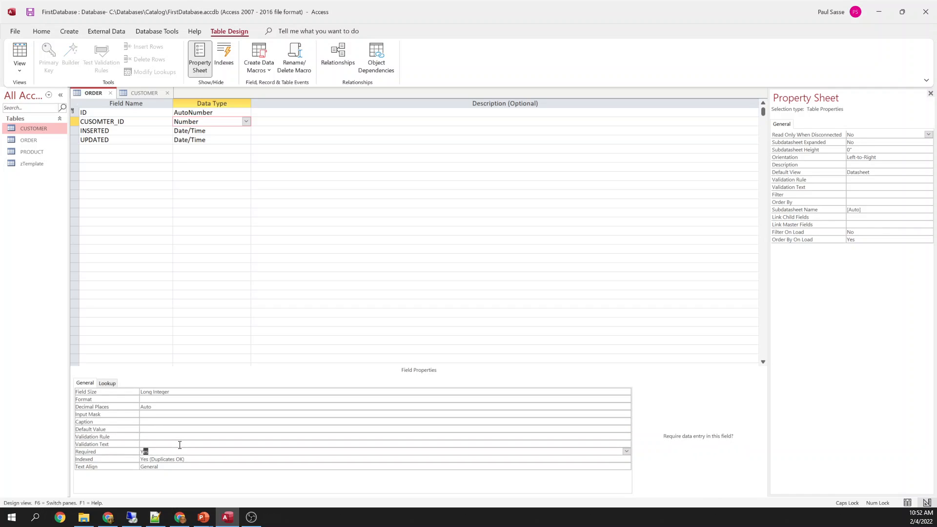
key(Return)
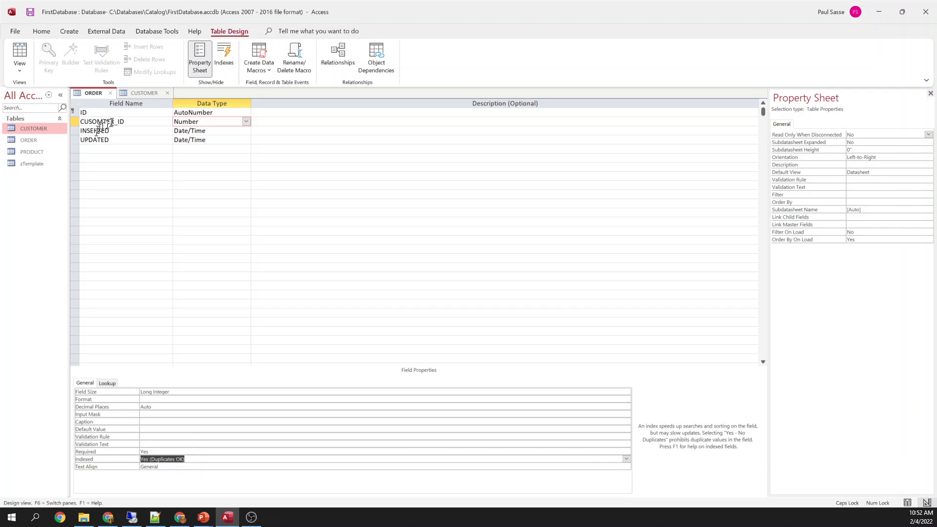
drag(115, 121, 125, 121)
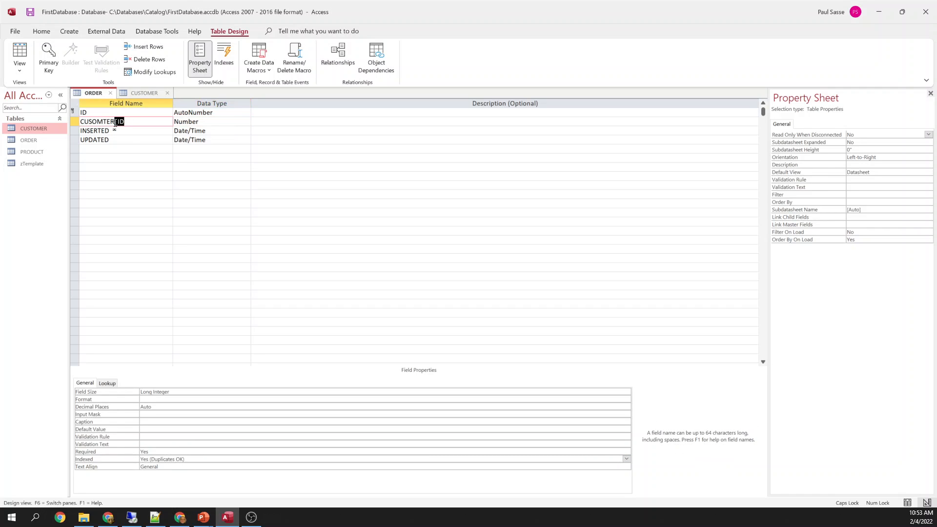
drag(193, 457, 142, 456)
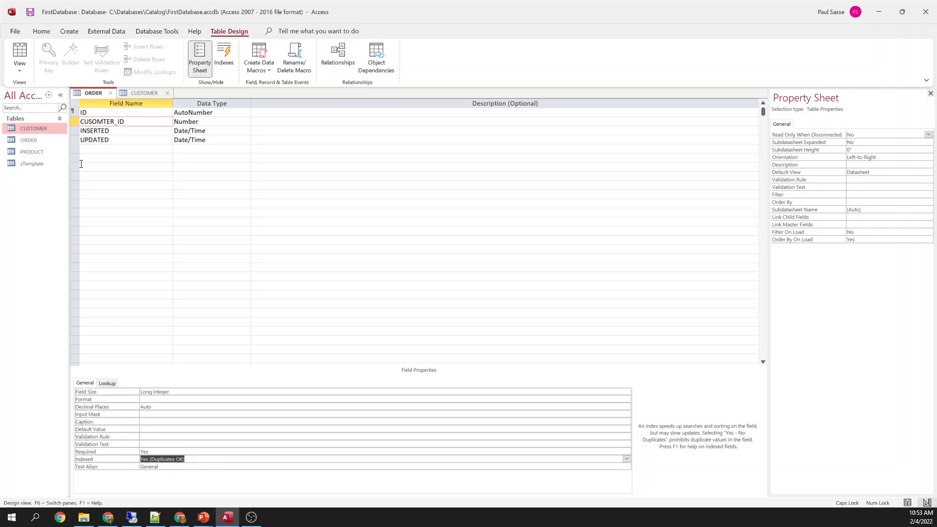
click(74, 131)
Insert a Date/Time field named orderDate between CUSOMTER_ID and INSERTED
right_click(76, 131)
click(103, 184)
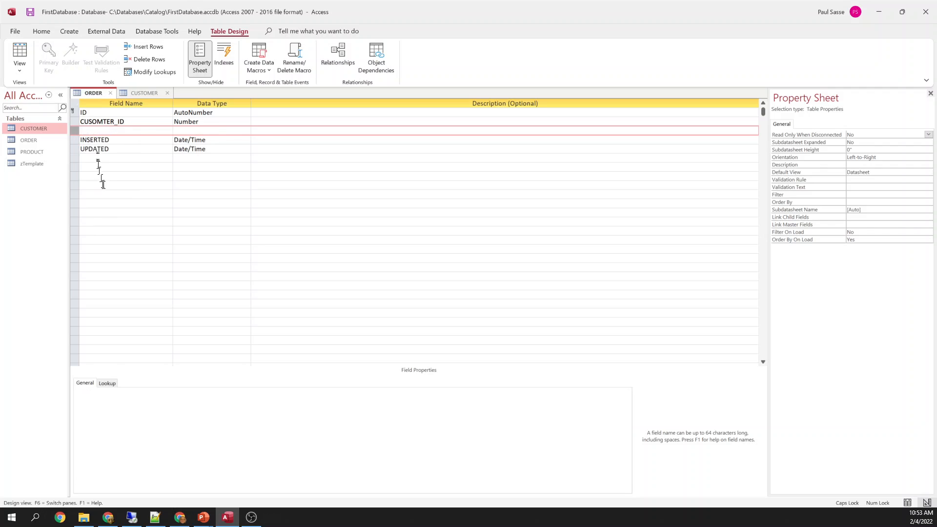
click(111, 130)
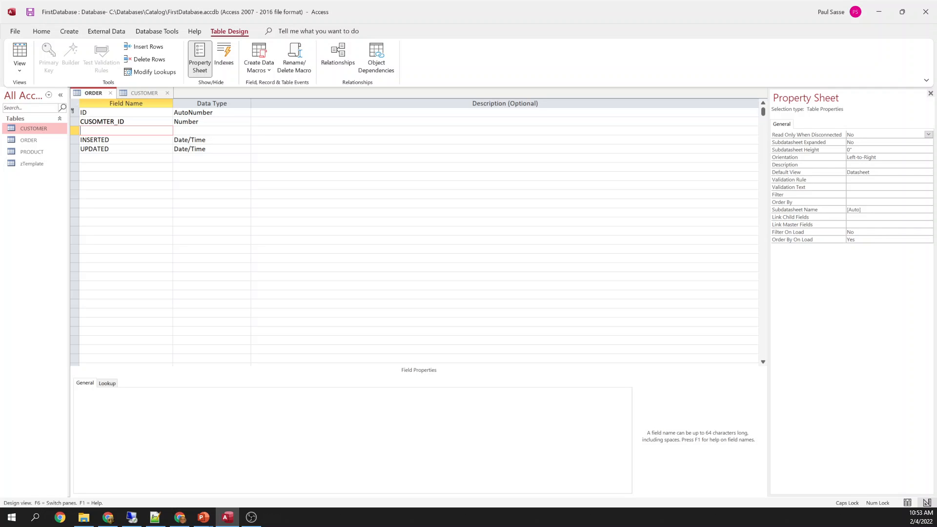
text(ORD)
key(BackSpace)
key(BackSpace)
key(BackSpace)
key(Caps_Lock)
text(orderDate)
key(Tab)
text(date)
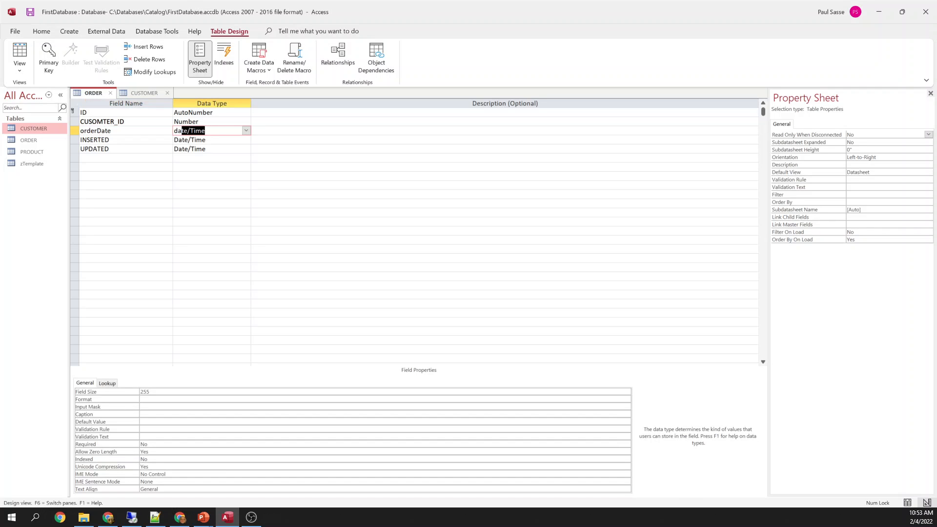
key(Tab)
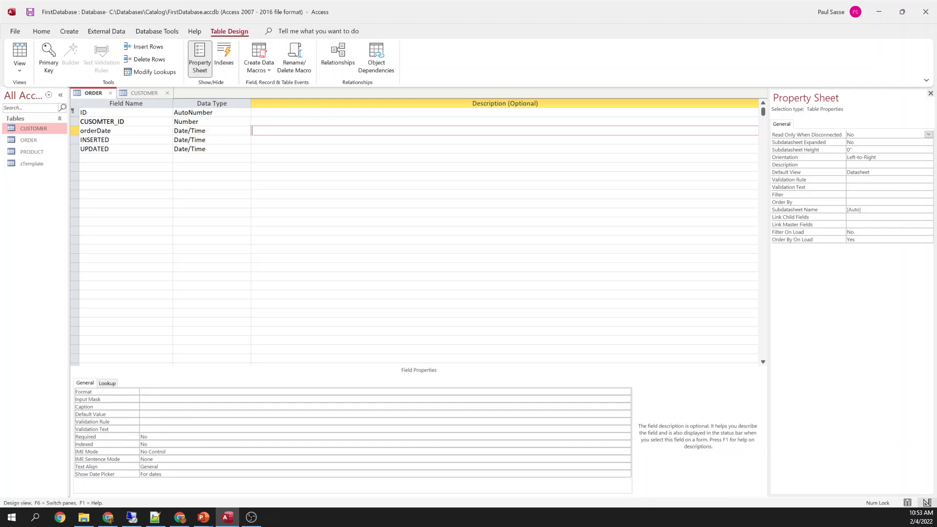
Set orderDate to Required Yes with default value Int(Now())
click(165, 438)
double_click(165, 438)
text(yes)
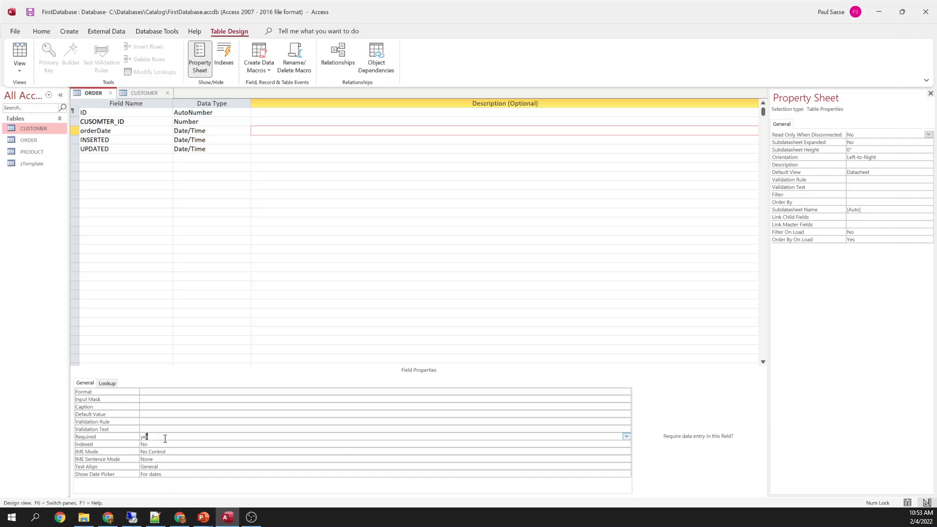
key(Up)
key(Up)
key(Up)
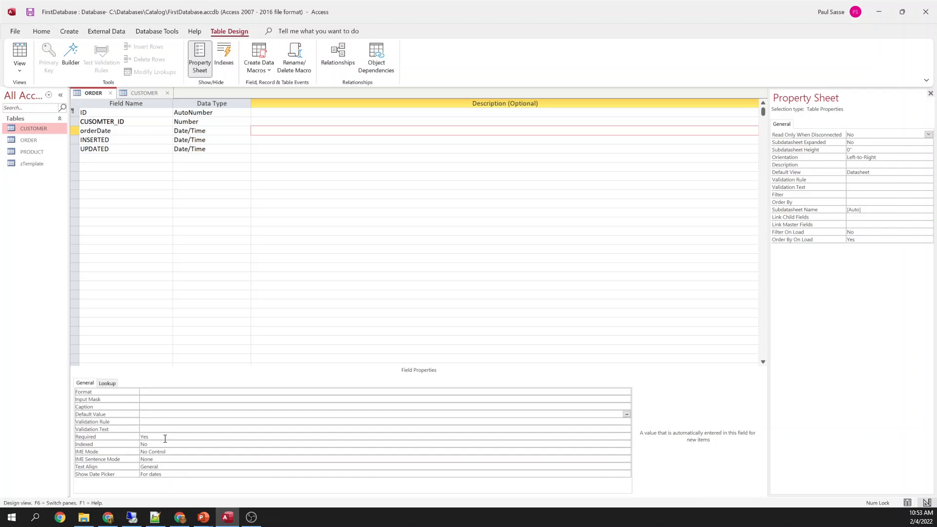
text(int(now())
key(Return)
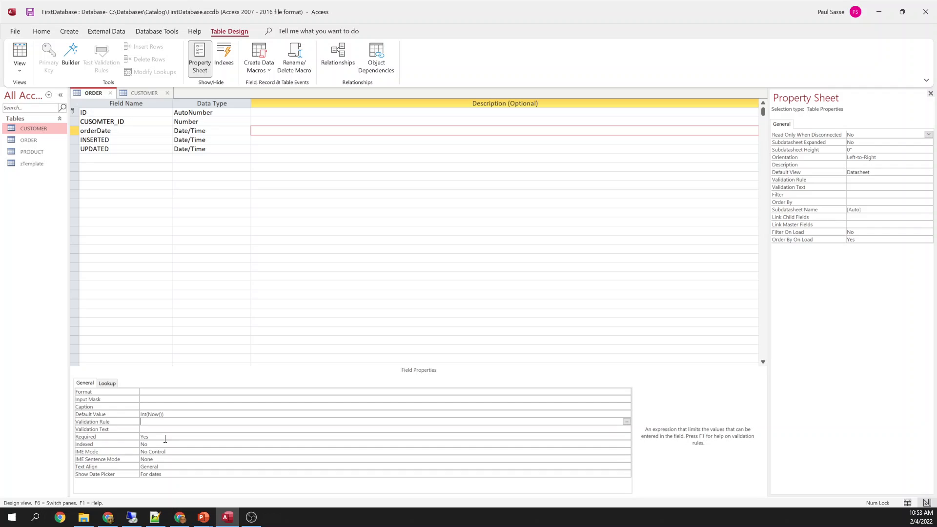
click(184, 414)
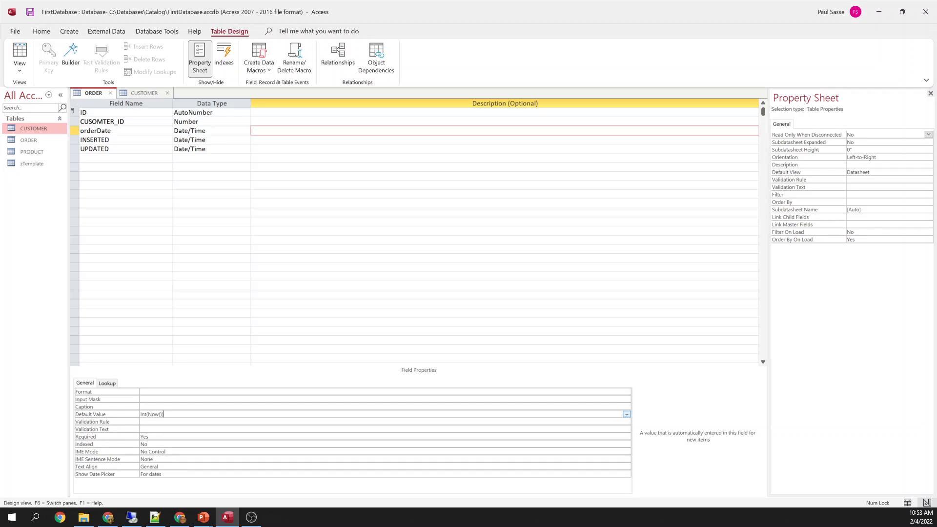
Give orderDate the validation rule <Now()
key(Return)
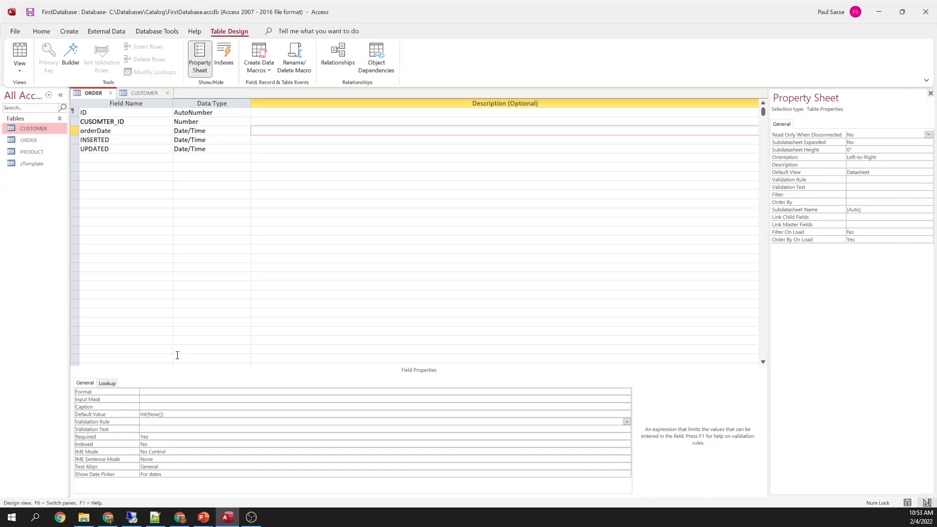
text(<now()
key(Return)
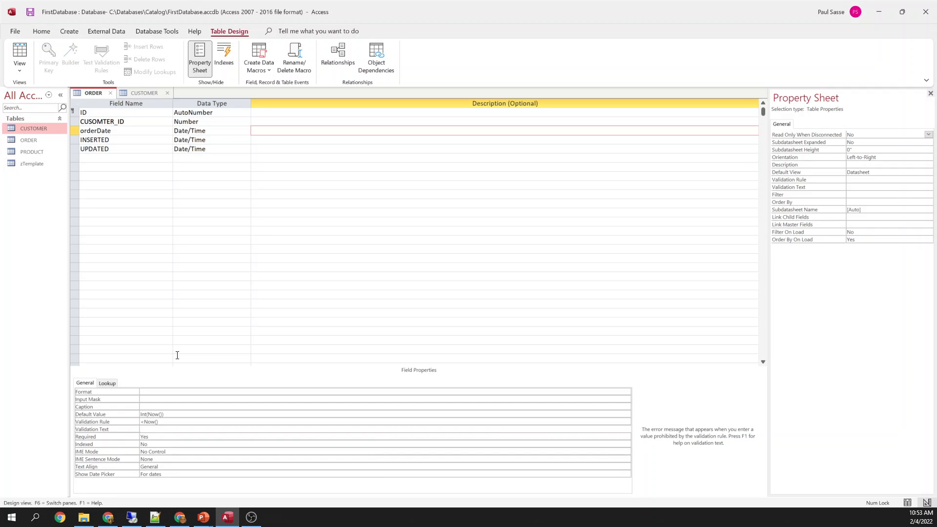
click(169, 423)
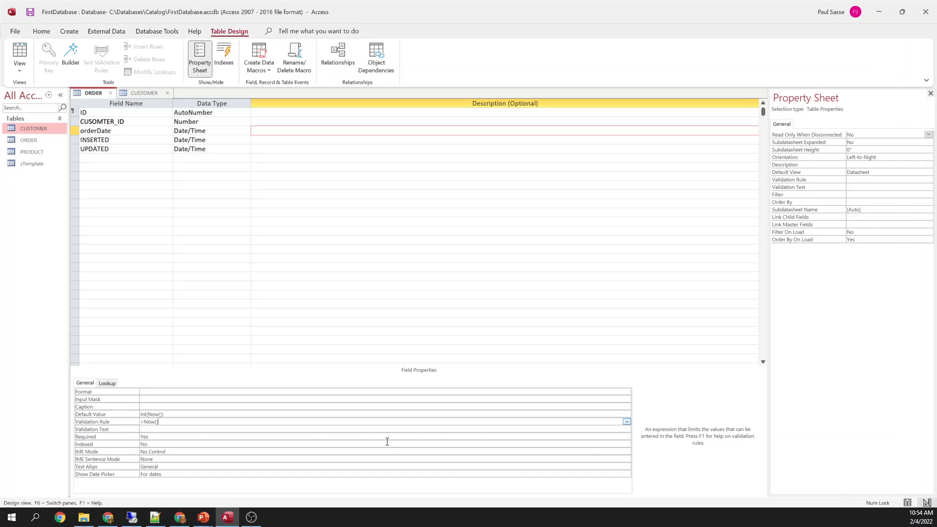
Enter 'Orders can not be future dated!' as orderDate's validation text
click(174, 432)
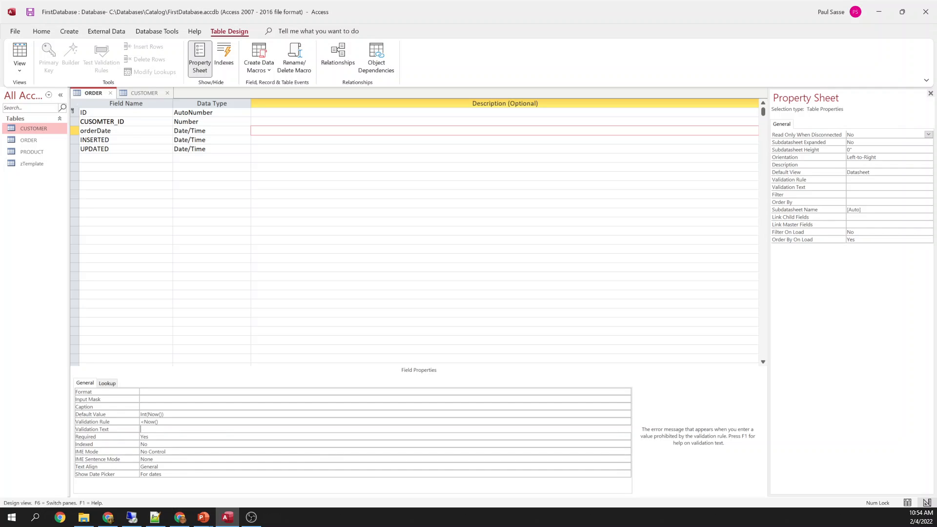
text(Orders can not be future dated)
Set orderDate's Indexed property to Yes (Duplicates OK)
key(Down)
key(Down)
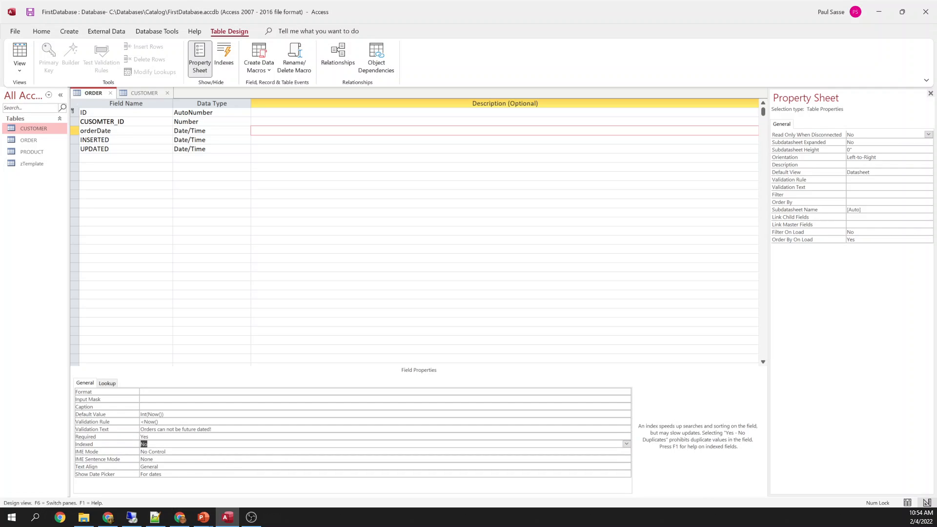
text(yes (Duplicates OK)
key(Return)
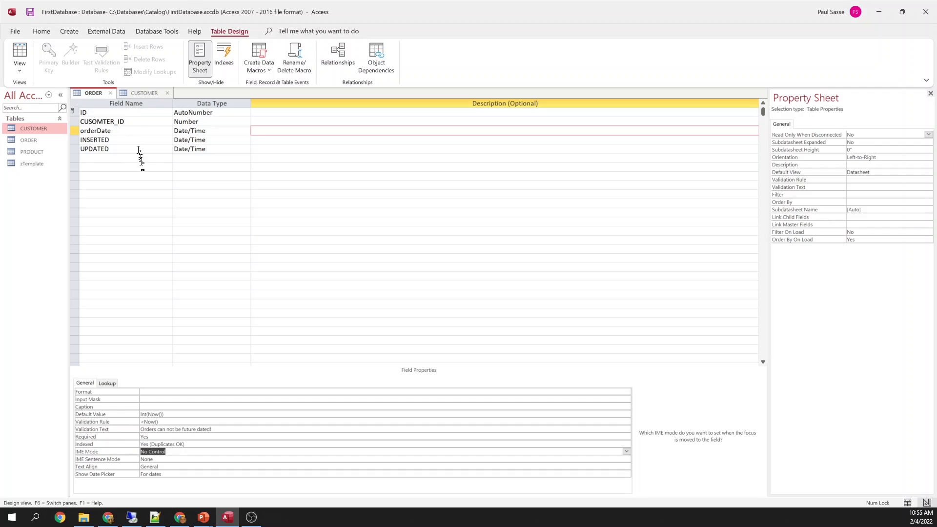
click(76, 123)
click(74, 130)
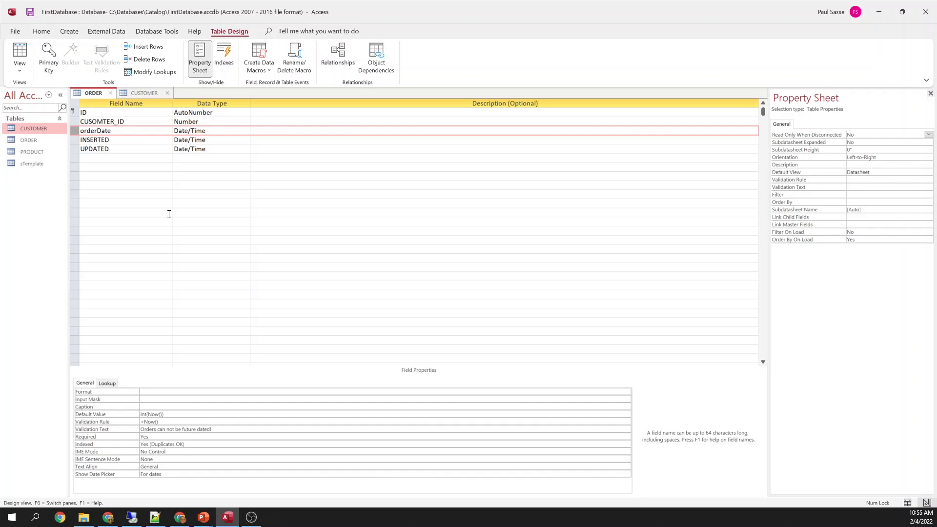
Save ORDER's design, confirm today's date appears as the orderDate default in Datasheet view, then close CUSTOMER and ORDER
right_click(88, 93)
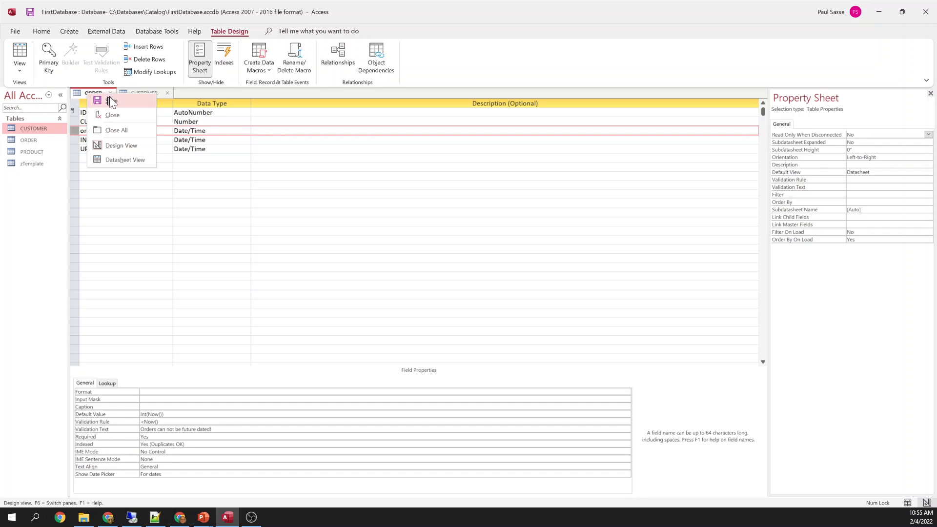
click(109, 98)
right_click(92, 91)
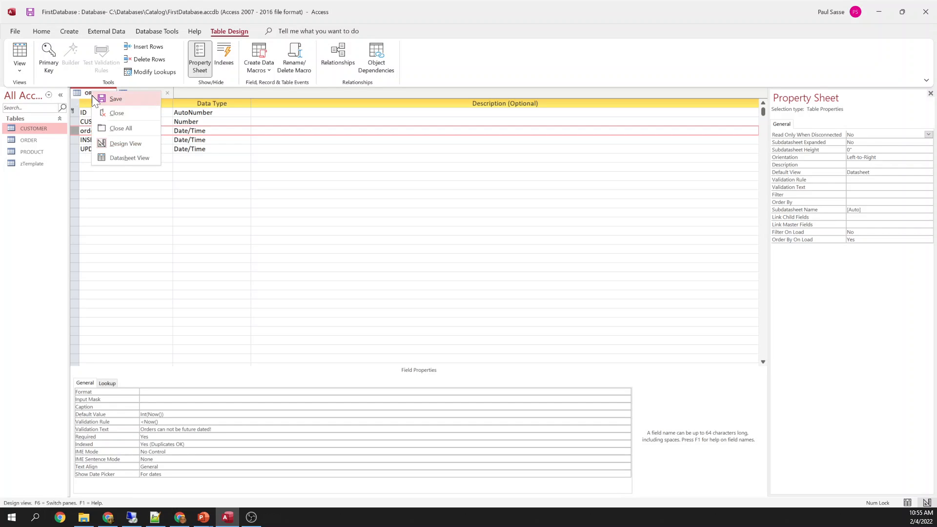
click(120, 158)
key(Tab)
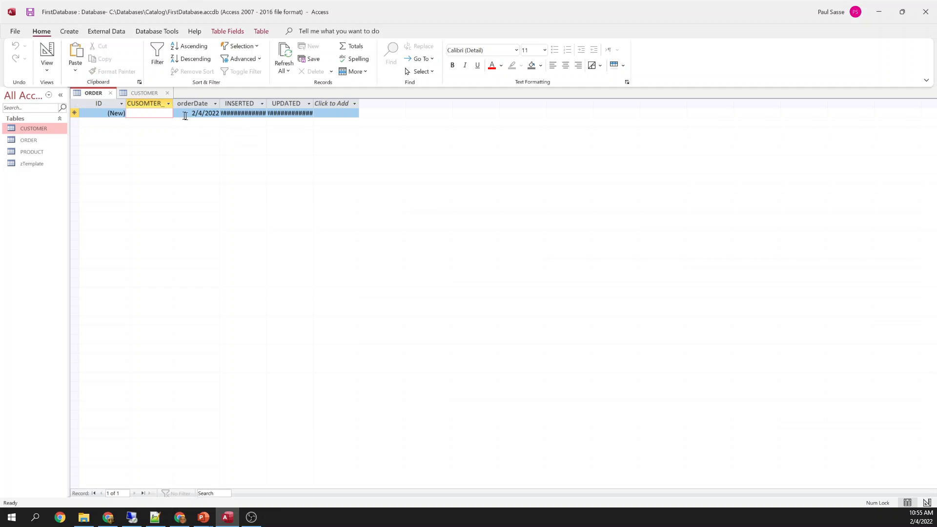
click(167, 93)
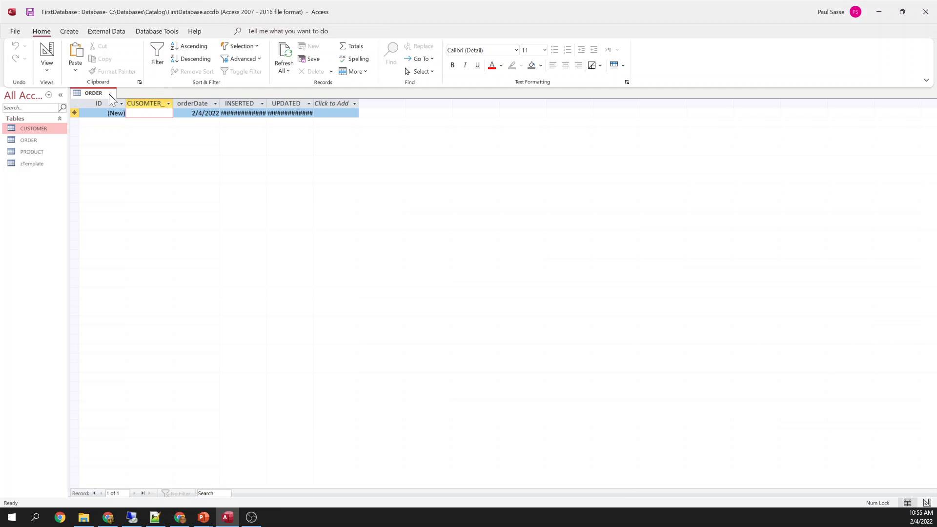
click(110, 93)
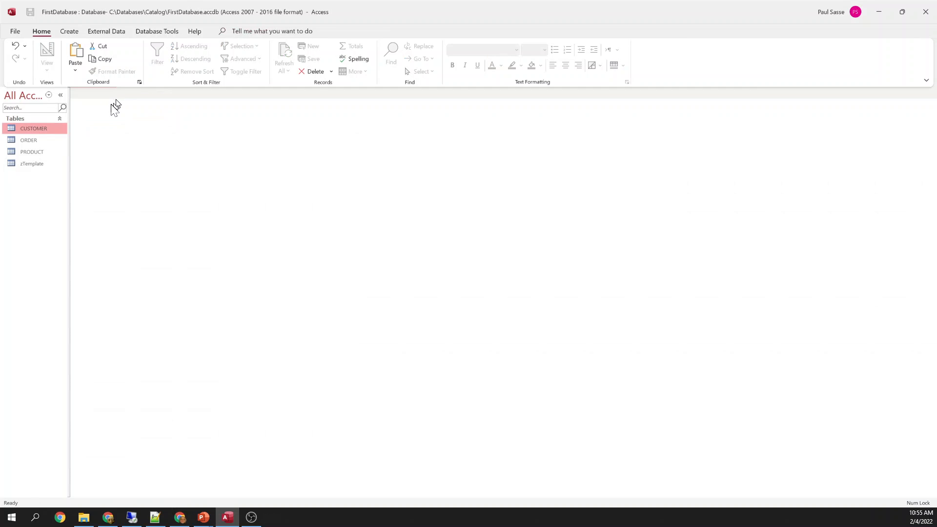
Open Relationships and place the CUSTOMER and ORDER tables side by side
click(162, 31)
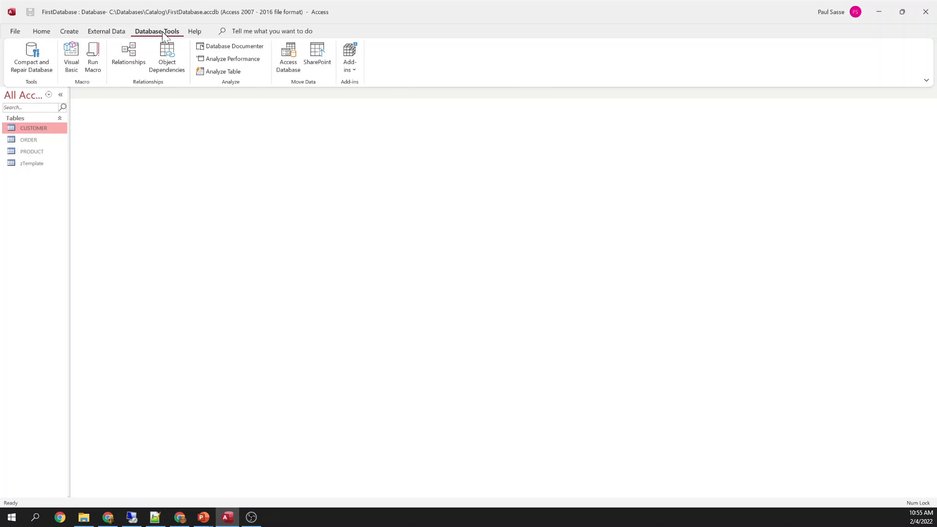
click(131, 57)
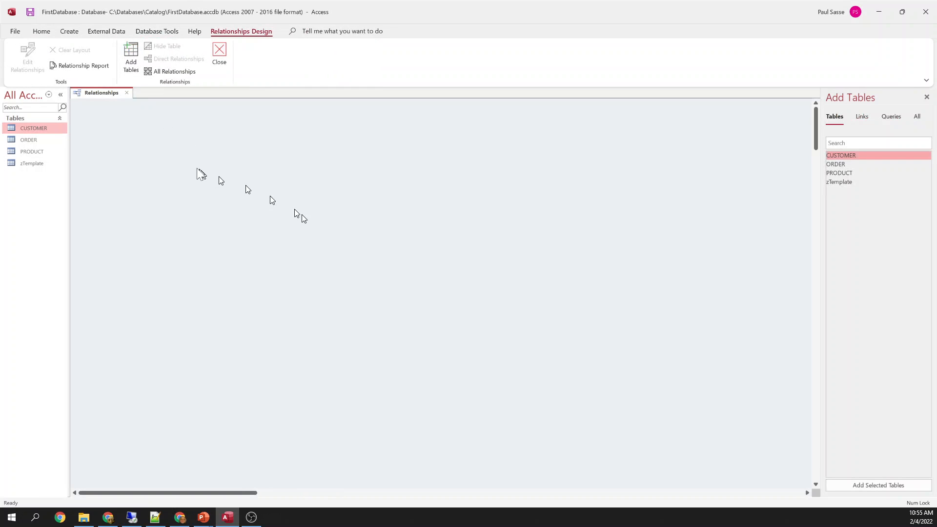
click(30, 142)
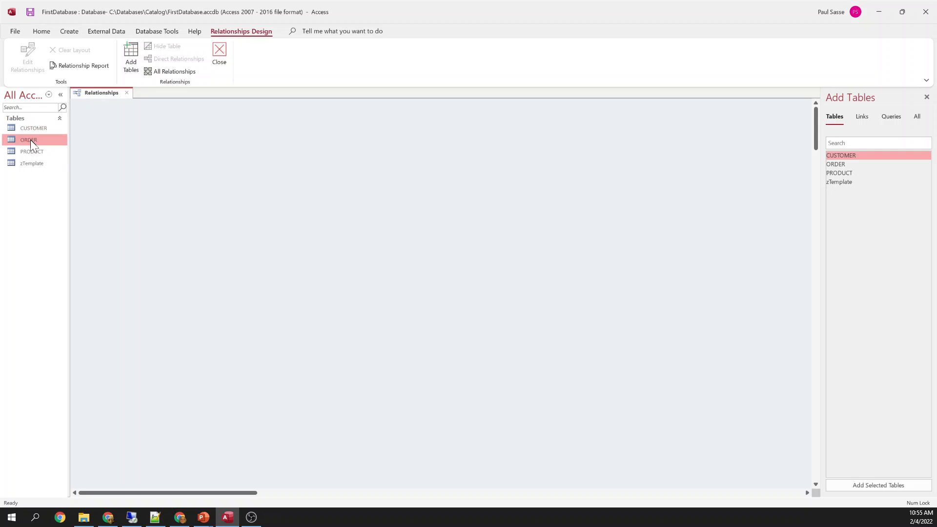
click(34, 130)
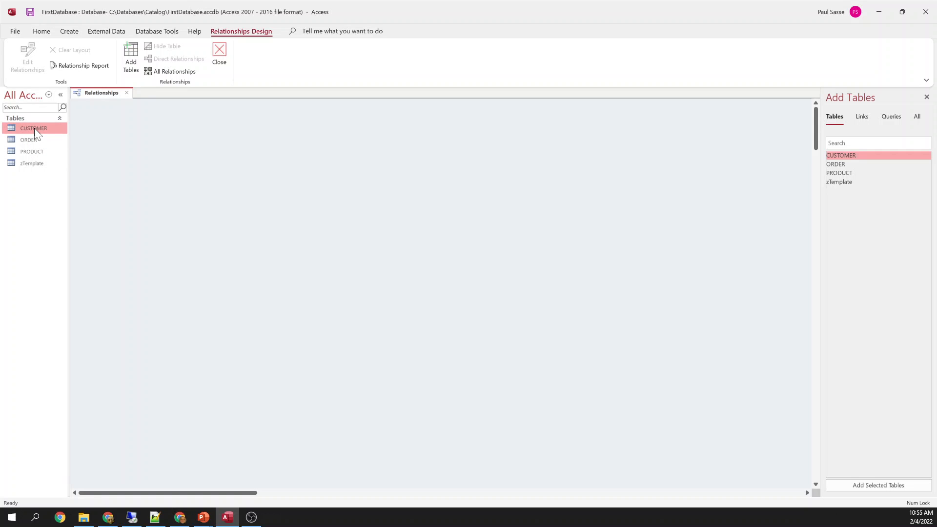
drag(34, 130, 174, 197)
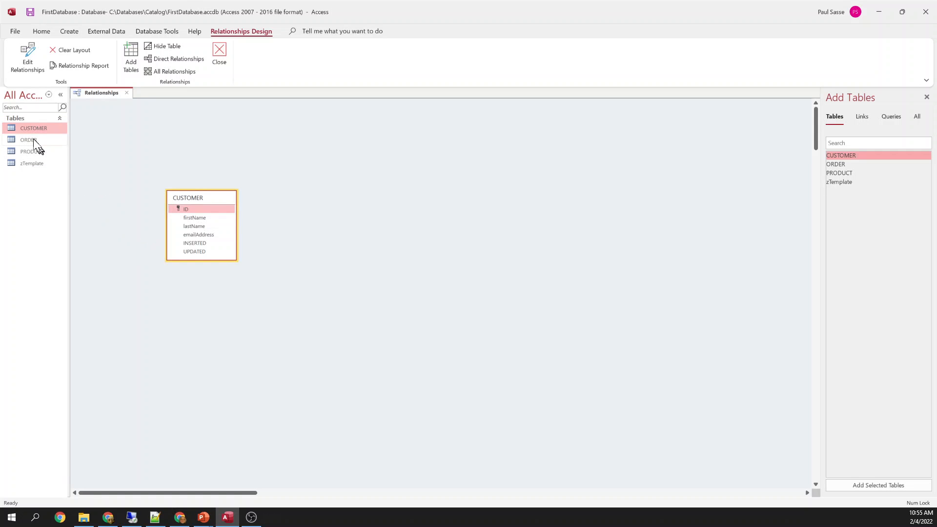
drag(36, 143, 369, 206)
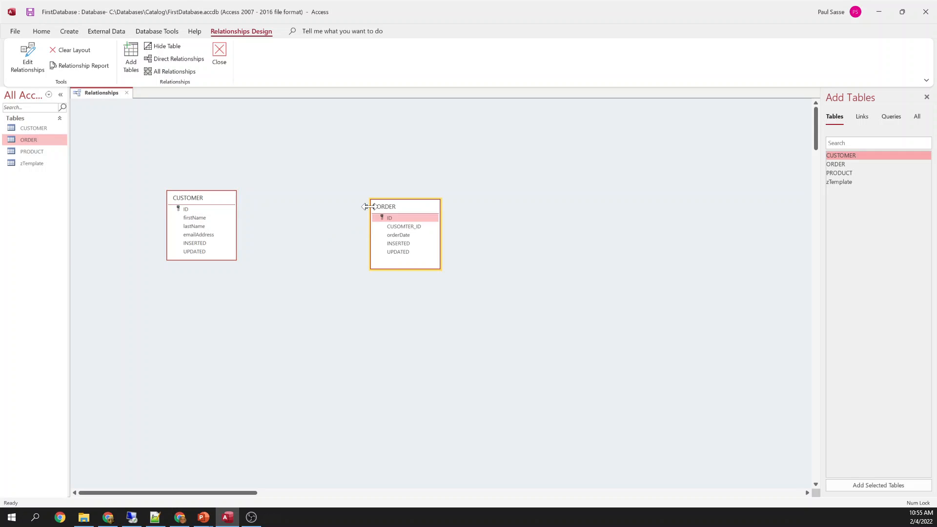
click(235, 260)
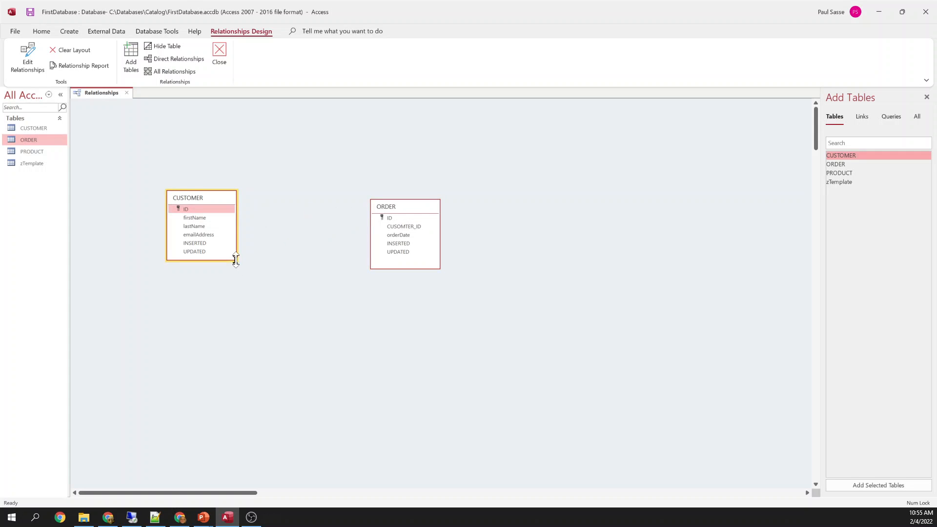
drag(217, 198, 320, 195)
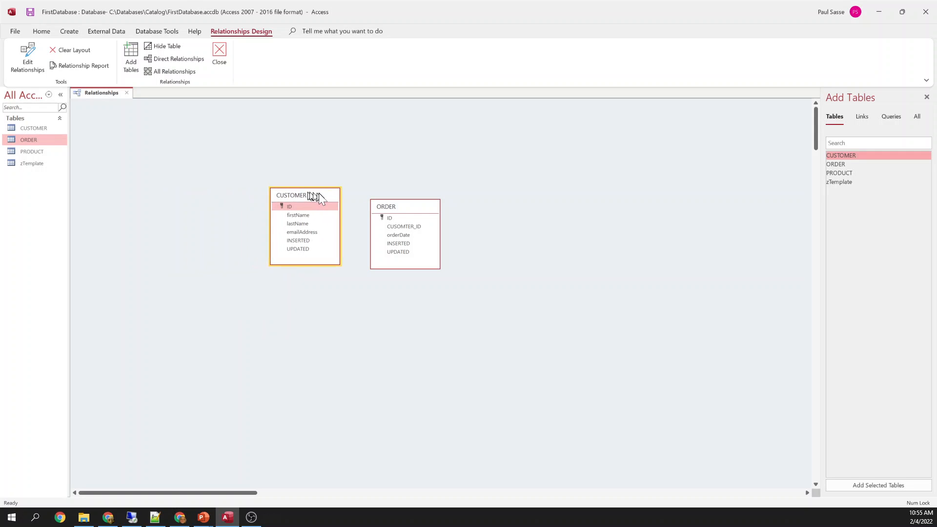
Try linking CUSTOMER's ID to ORDER's CUSOMTER_ID field
drag(402, 226, 304, 208)
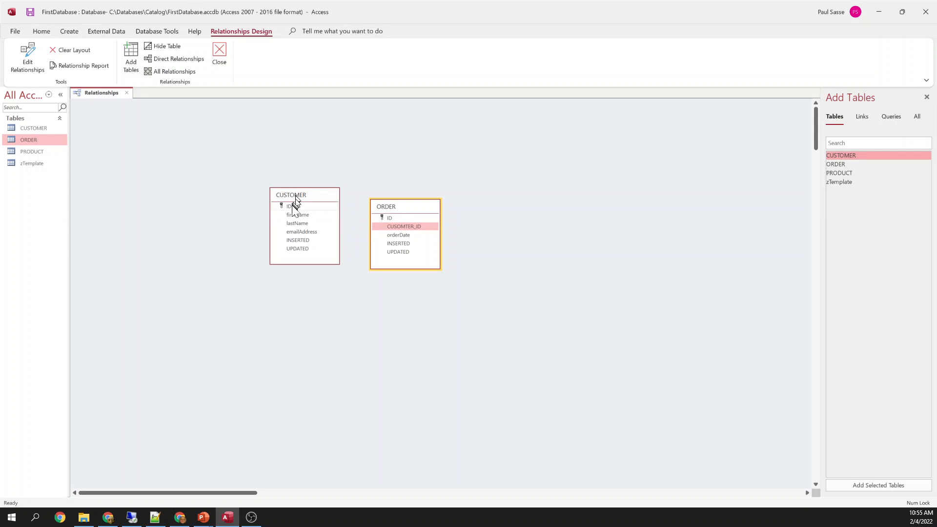
click(288, 205)
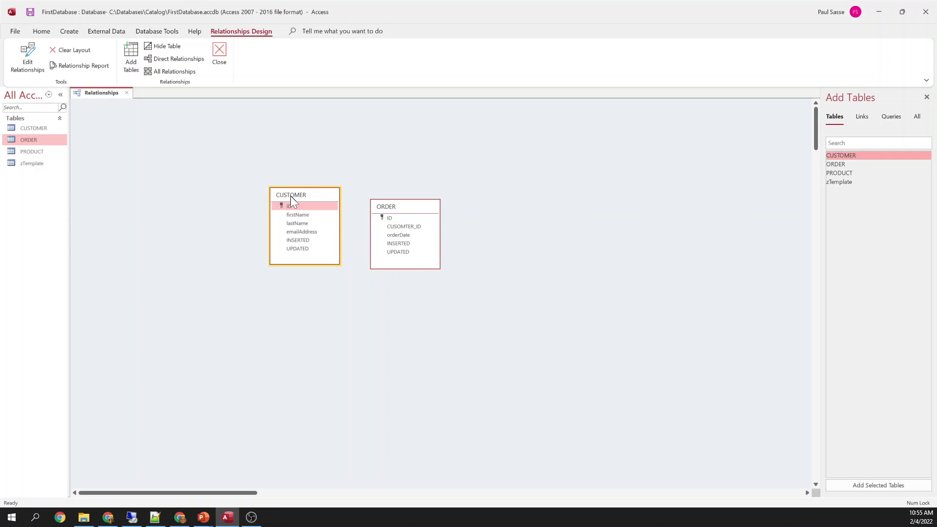
drag(292, 201, 403, 227)
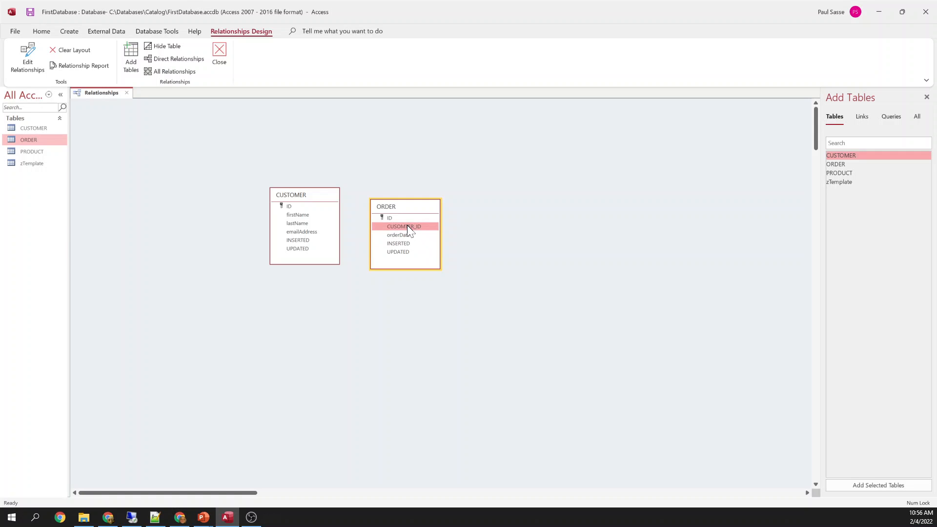
Open the ORDER table in Design View and rename the misspelled CUSOMTER_ID field to CUSTOMER_ID
right_click(35, 140)
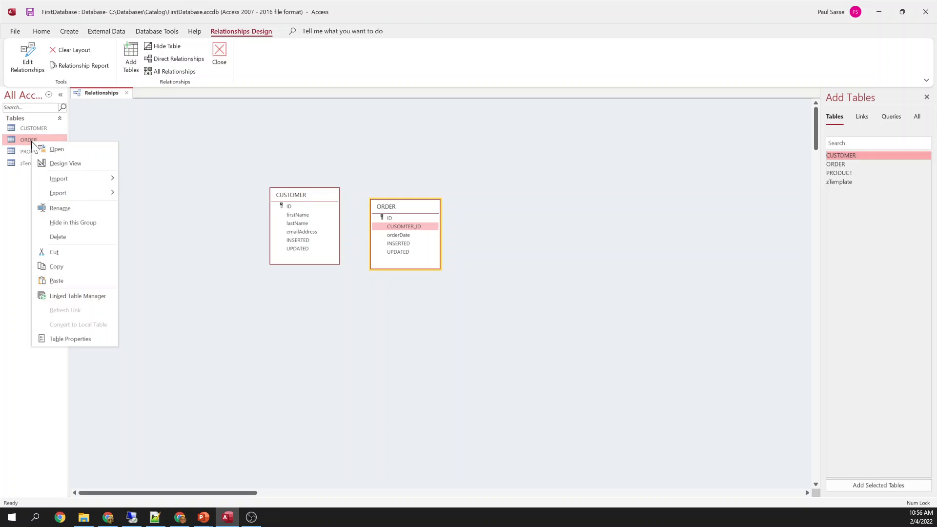
click(62, 161)
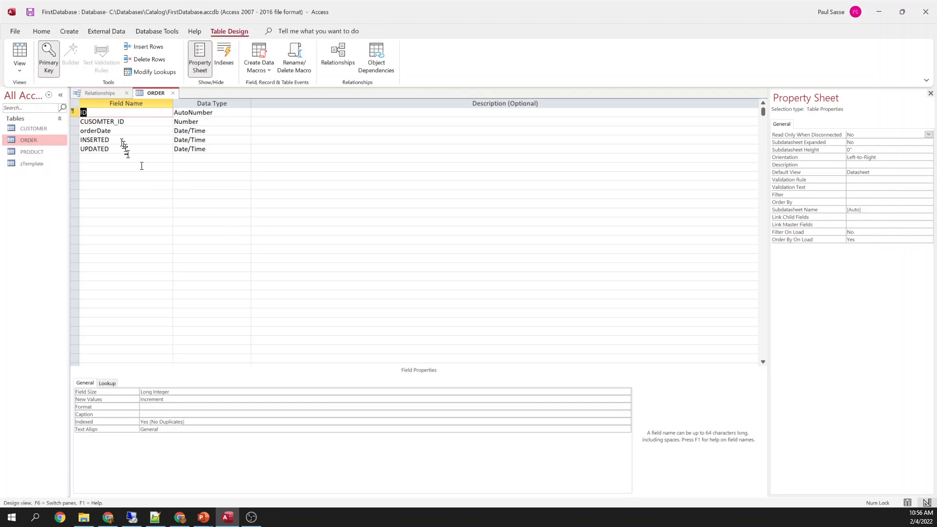
click(107, 122)
key(BackSpace)
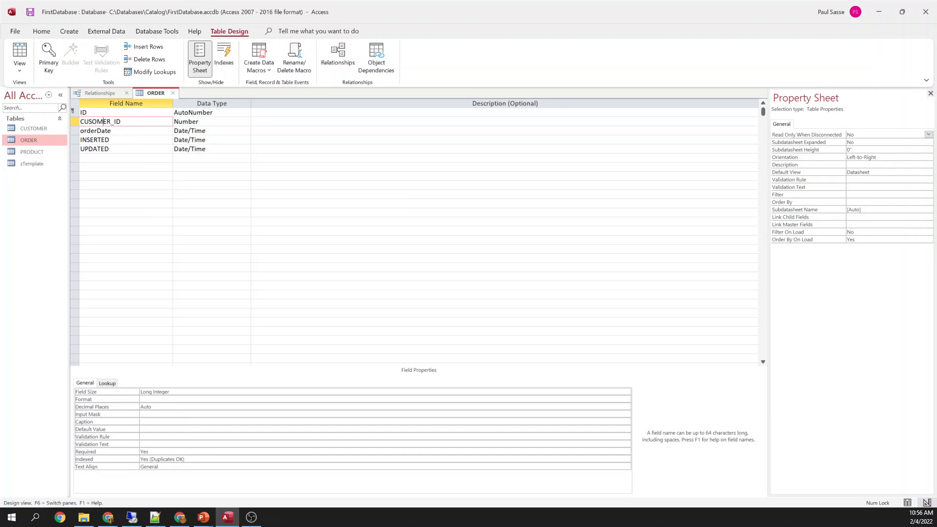
key(Down)
key(Up)
click(92, 121)
text(t)
key(BackSpace)
key(Caps_Lock)
text(T)
key(Down)
Save the ORDER table design and close its design tab
right_click(153, 92)
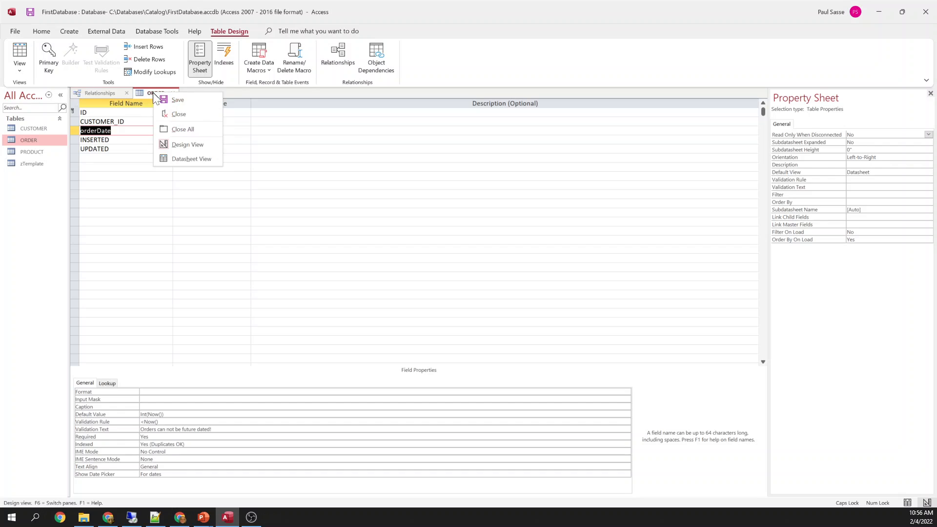
click(193, 99)
click(173, 93)
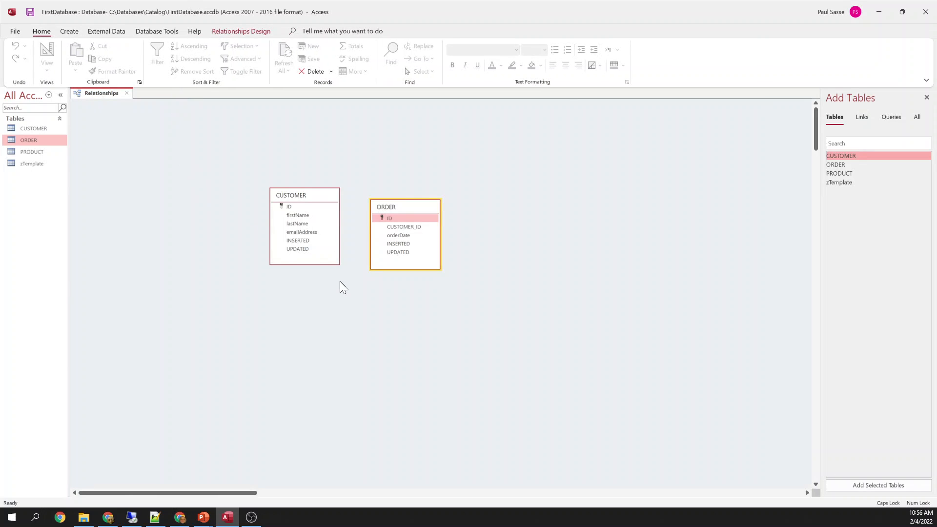
Link ORDER's CUSTOMER_ID to CUSTOMER's ID, leaving referential integrity off, and create the relationship
click(411, 227)
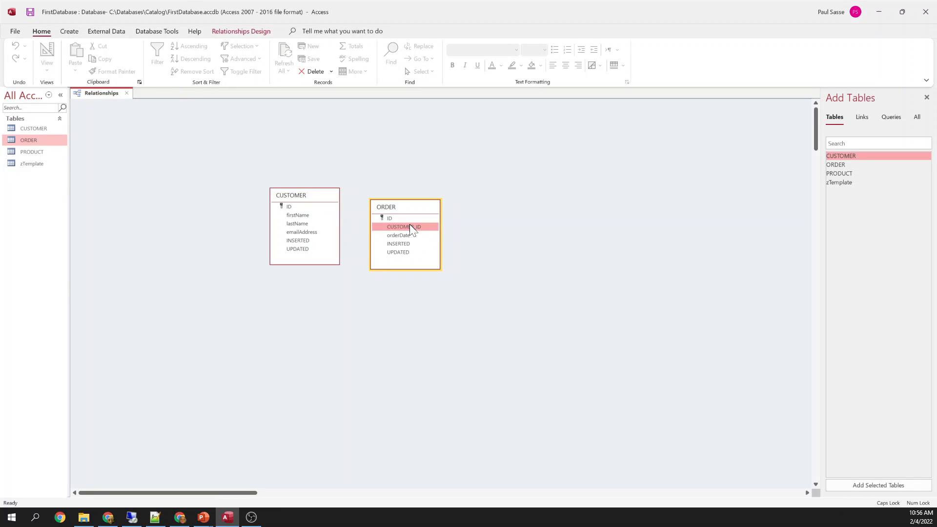
drag(410, 227, 289, 207)
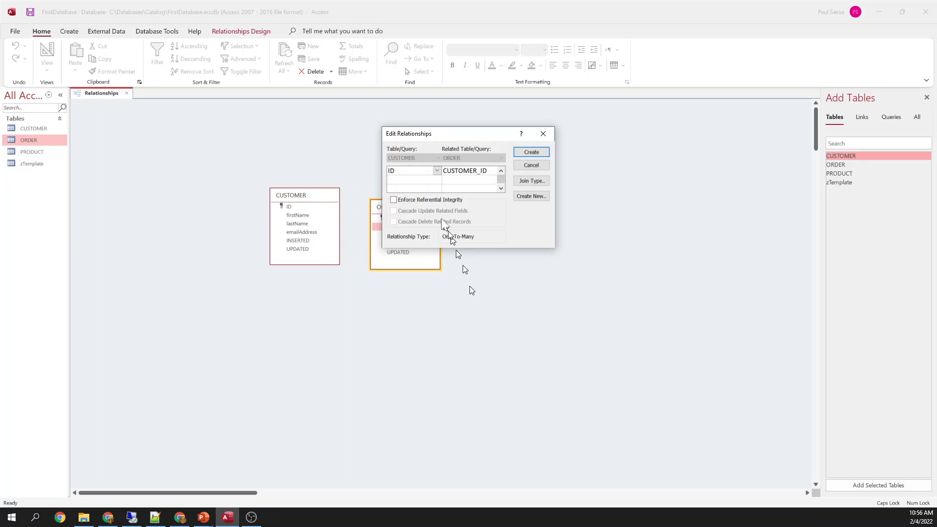
click(393, 200)
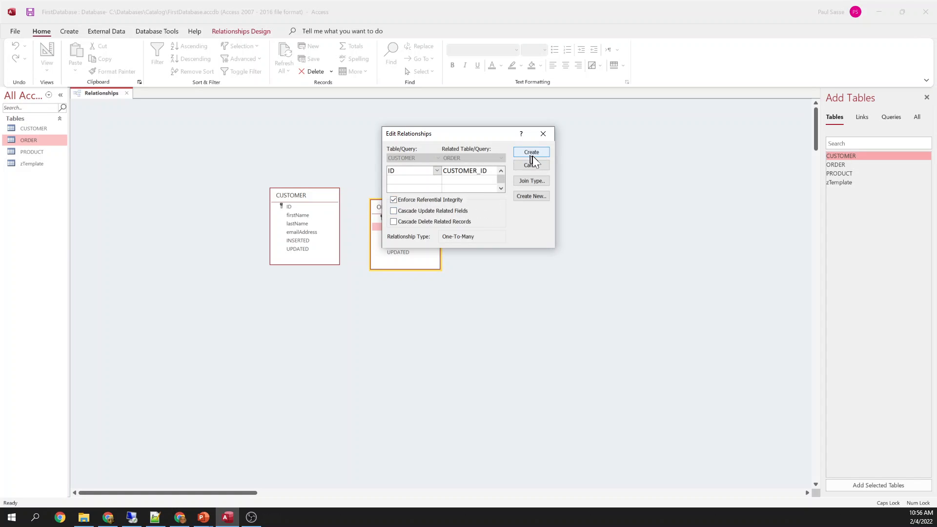
click(393, 200)
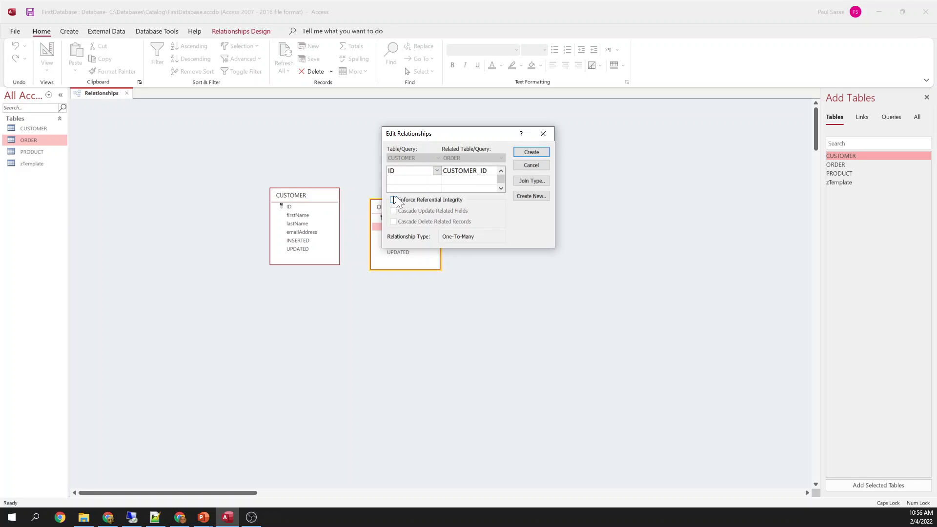
click(534, 153)
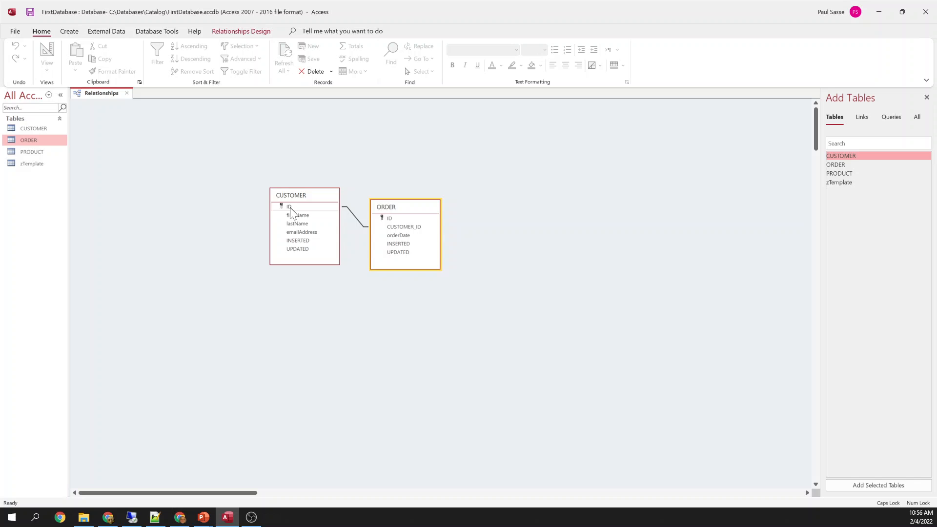
Tidy the diagram and save the relationships layout
drag(290, 206, 394, 229)
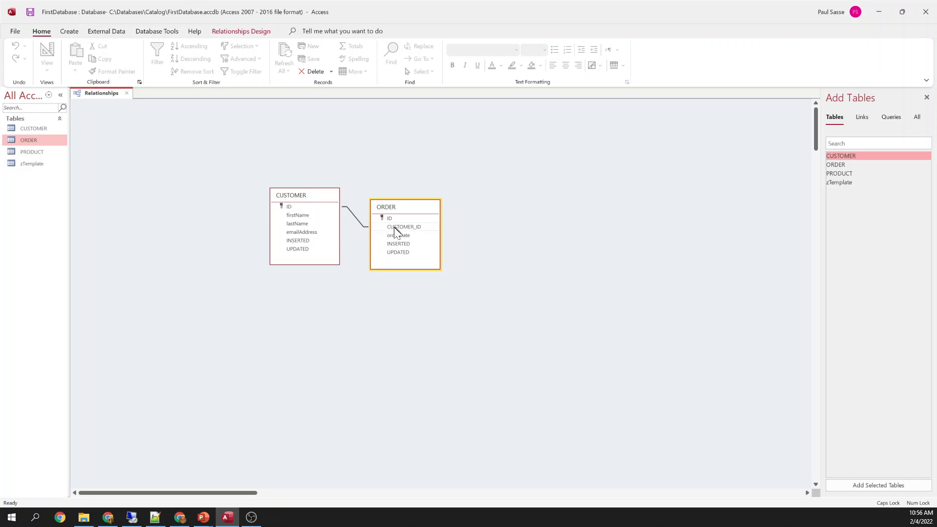
right_click(97, 93)
click(118, 101)
Open both the ORDER and CUSTOMER tables in Datasheet View
right_click(25, 139)
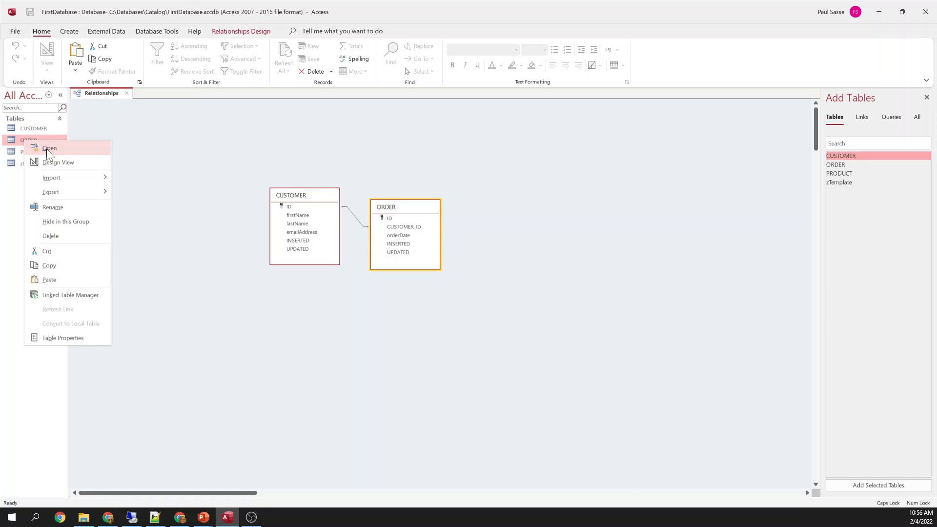
click(46, 148)
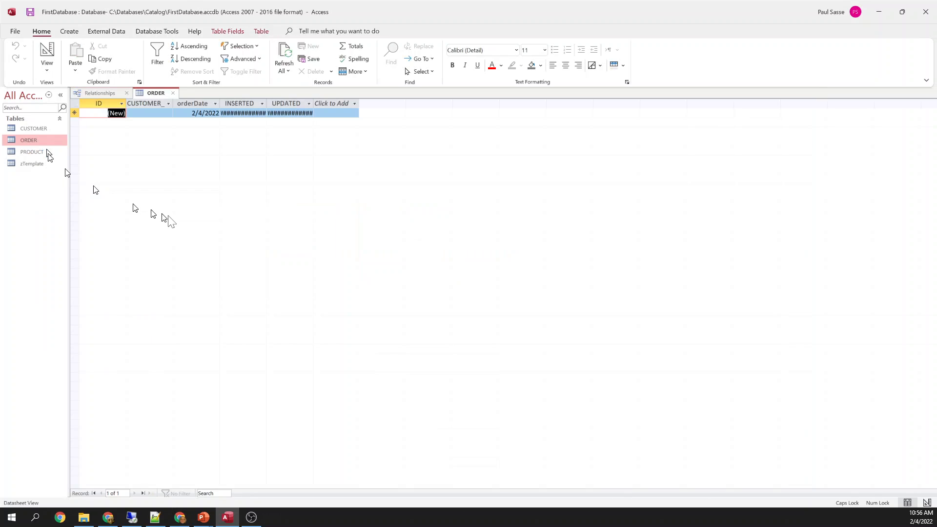
right_click(31, 127)
click(55, 134)
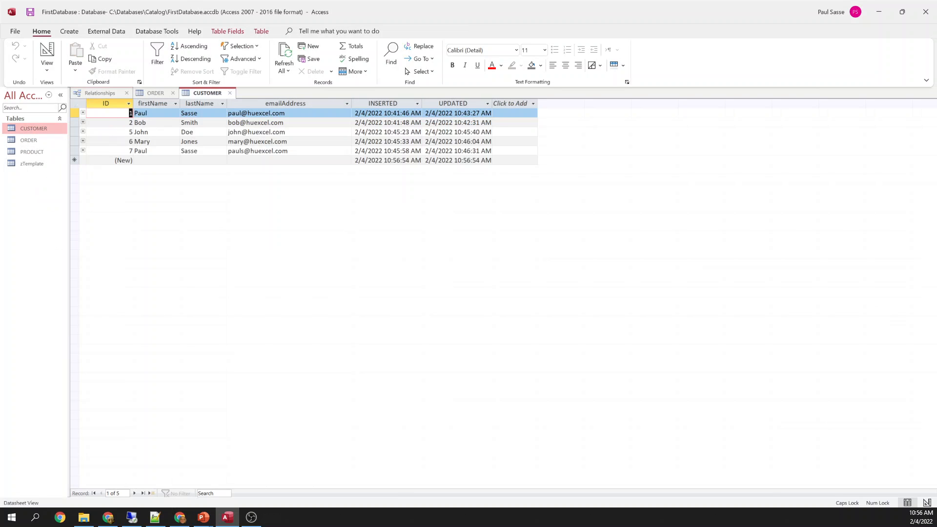
Enter customer 1 for the first order dated 2/4/2022, then widen the CUSTOMER_ID and orderDate columns
click(156, 92)
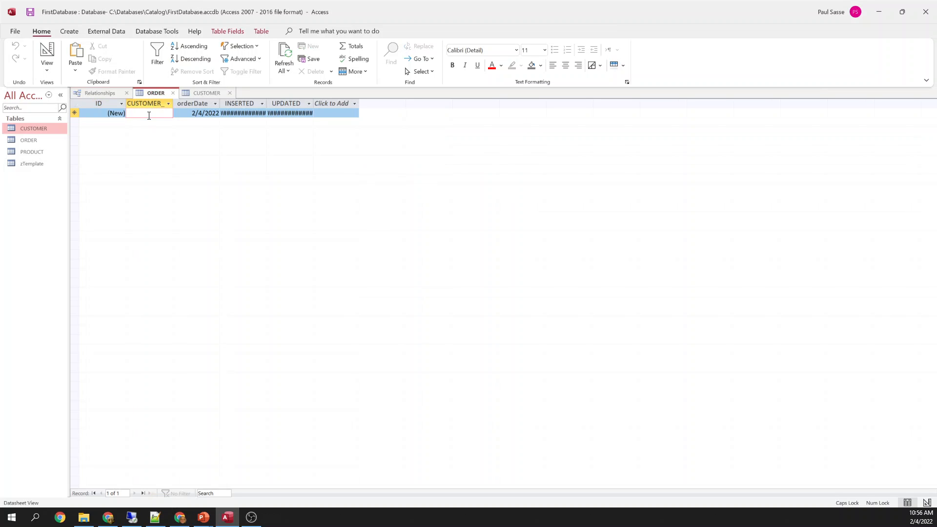
text(1)
key(Tab)
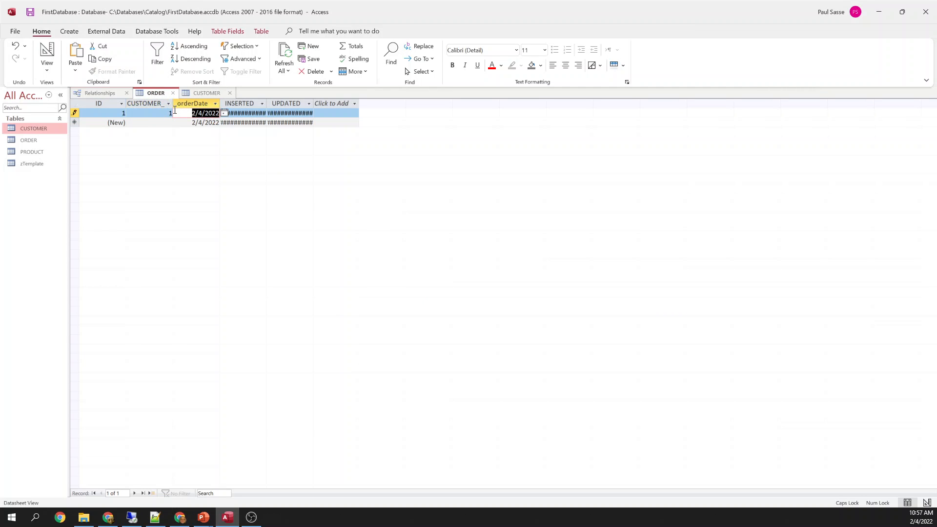
drag(173, 105, 190, 104)
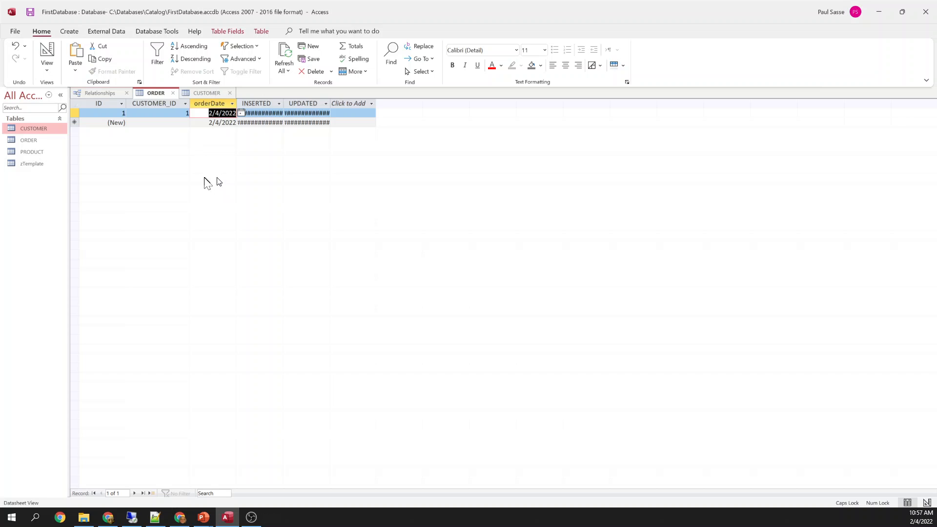
click(254, 104)
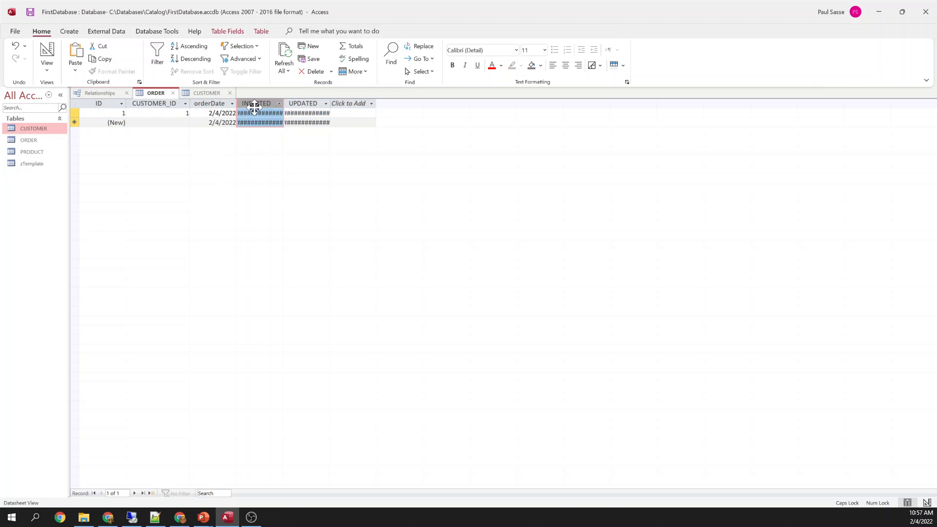
drag(237, 105, 258, 105)
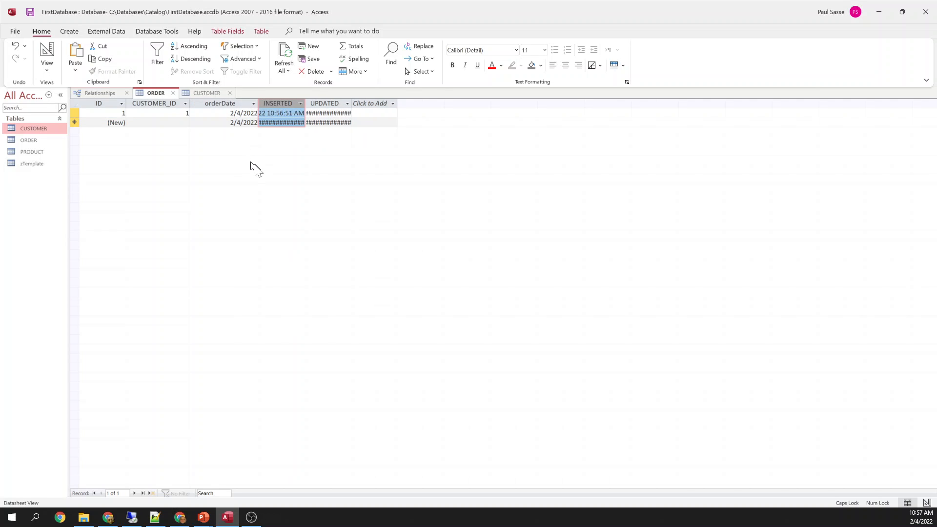
click(174, 122)
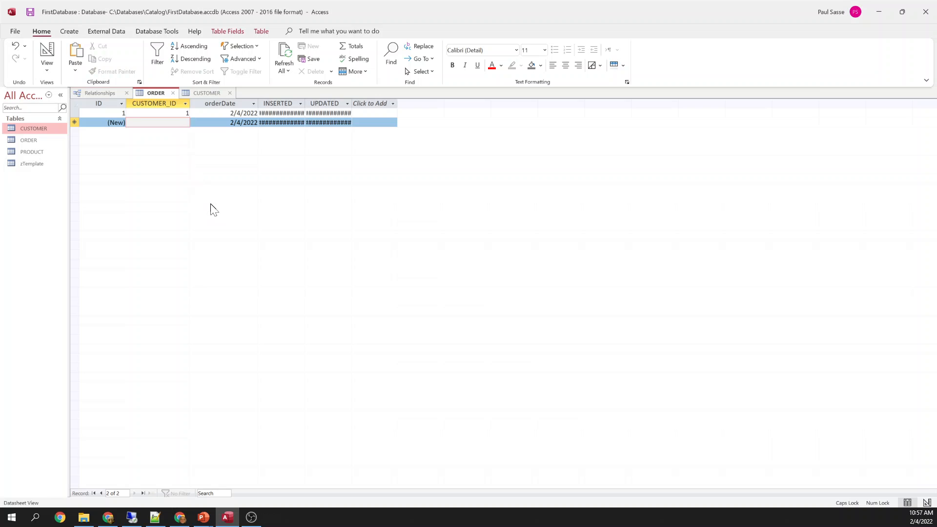
click(170, 114)
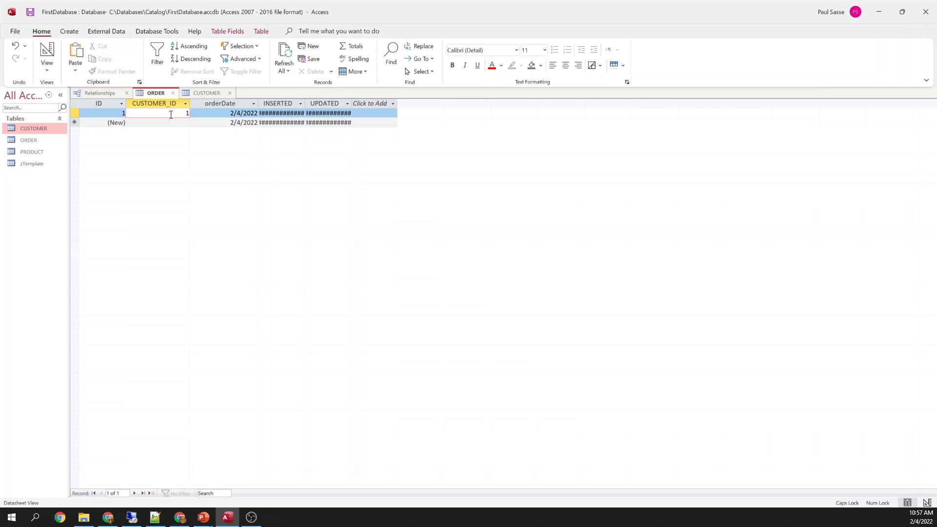
key(Tab)
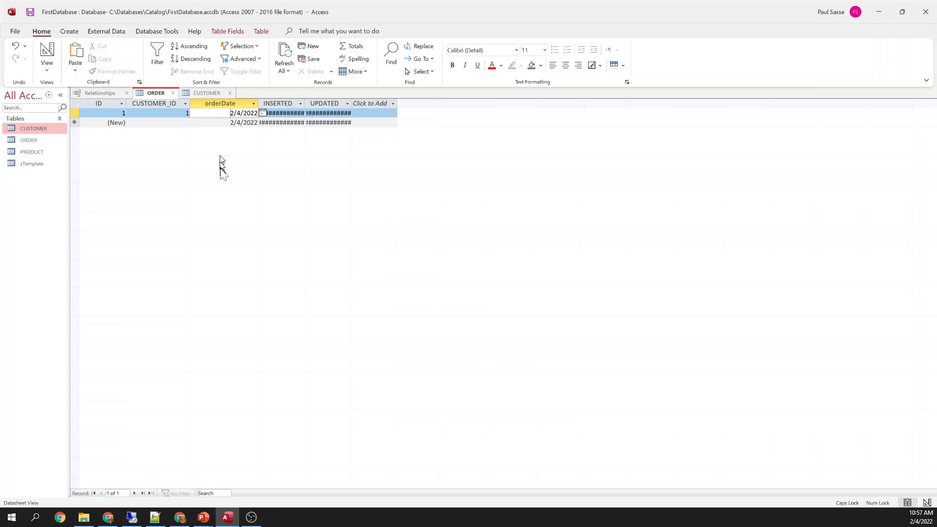
click(209, 92)
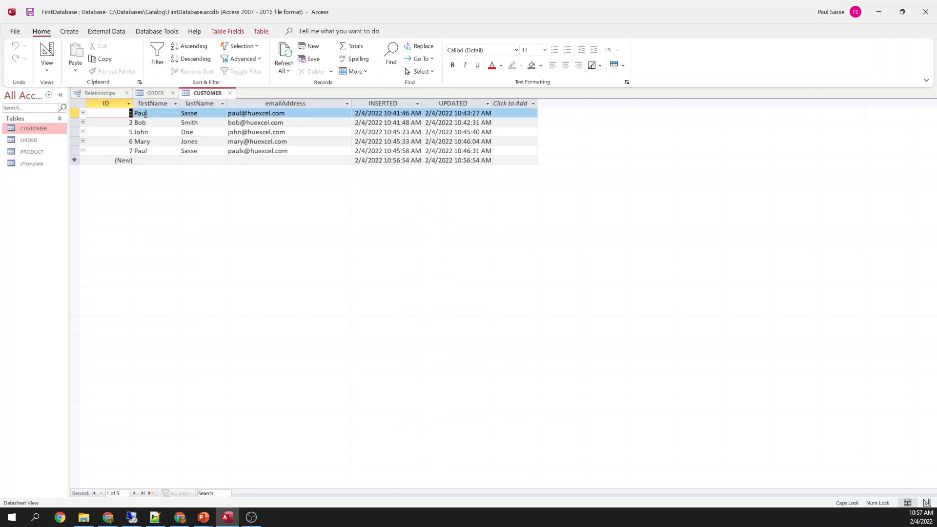
Add order 2 for customer 2, entering 2/1/2022 after the future date 2/5/2022 is rejected
click(152, 93)
key(Down)
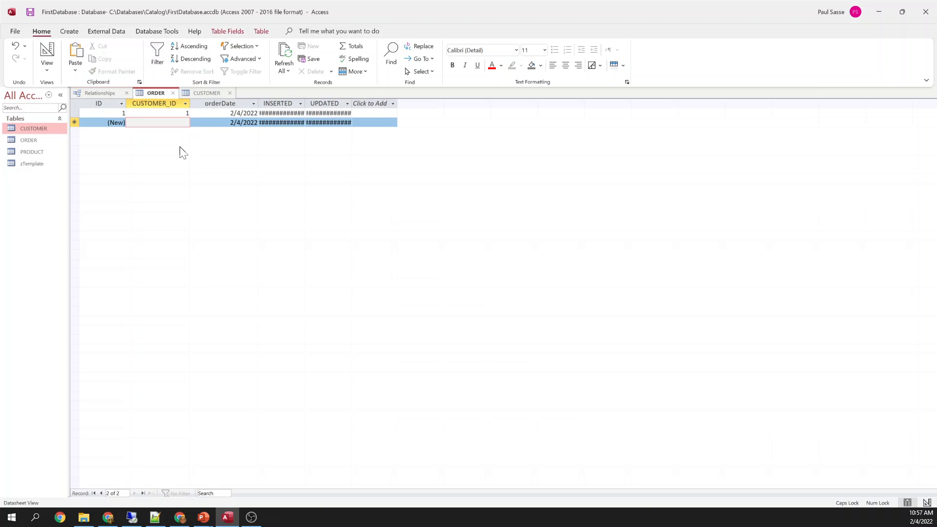
text(2)
key(Tab)
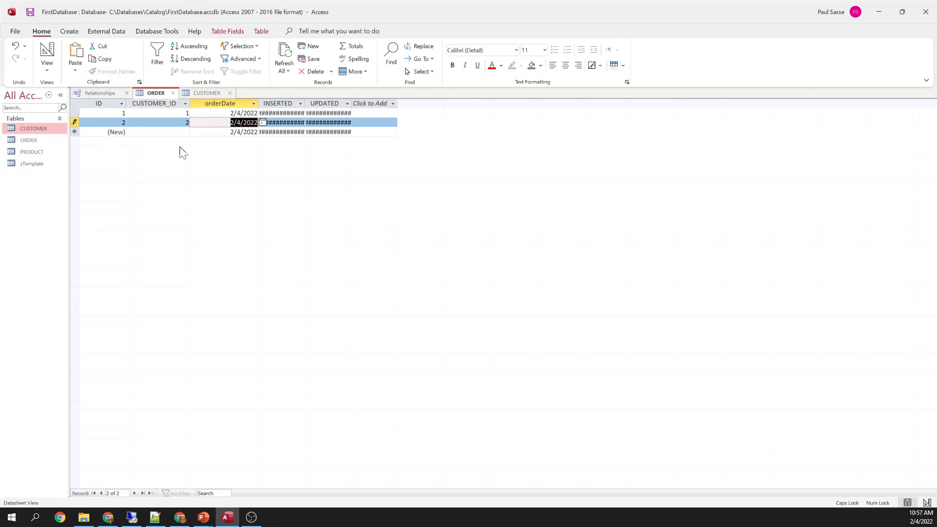
click(236, 123)
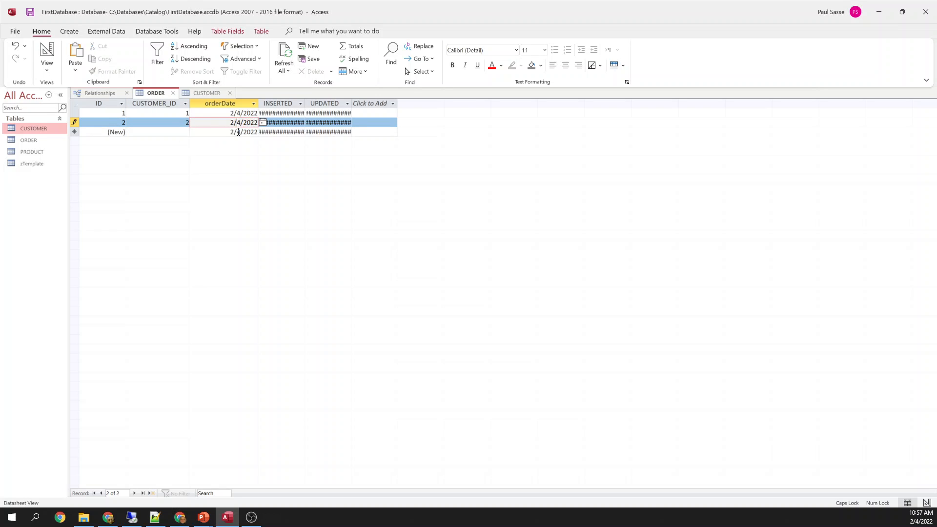
key(shift+Right)
text(5)
click(237, 133)
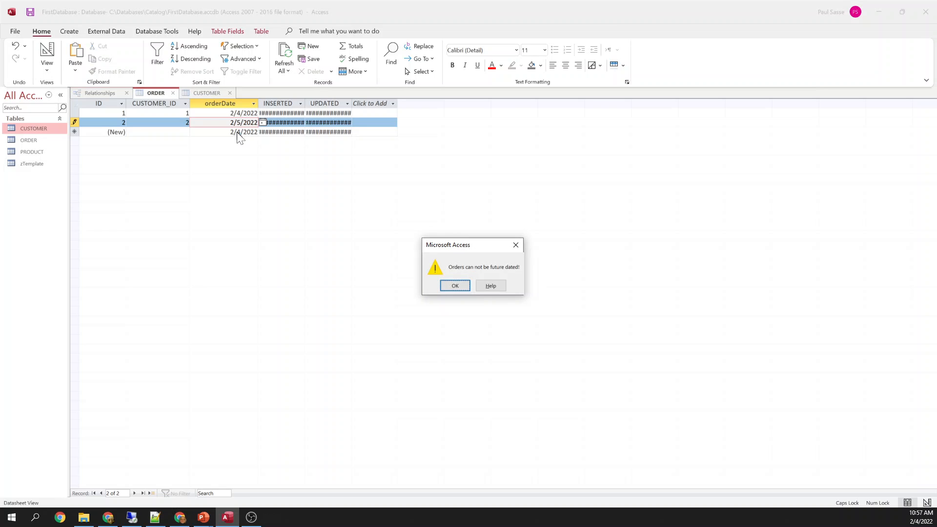
click(453, 286)
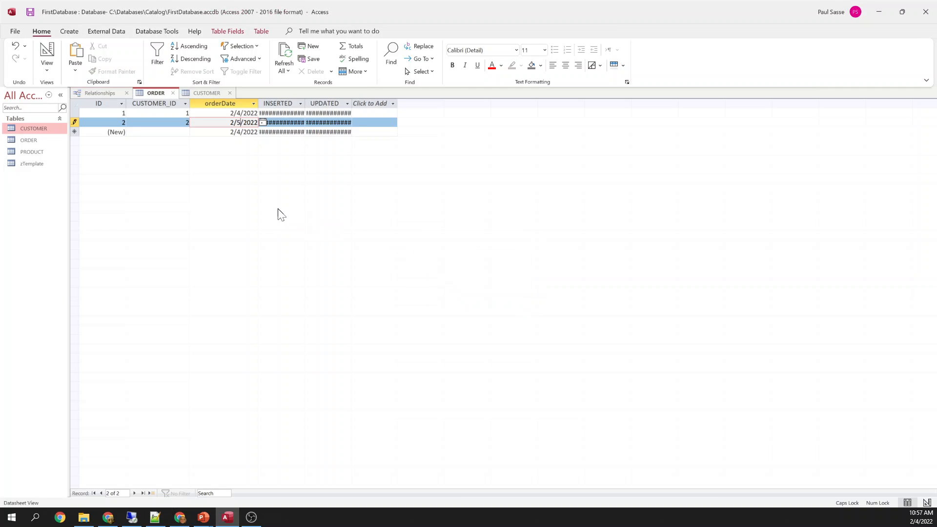
text(1)
key(Down)
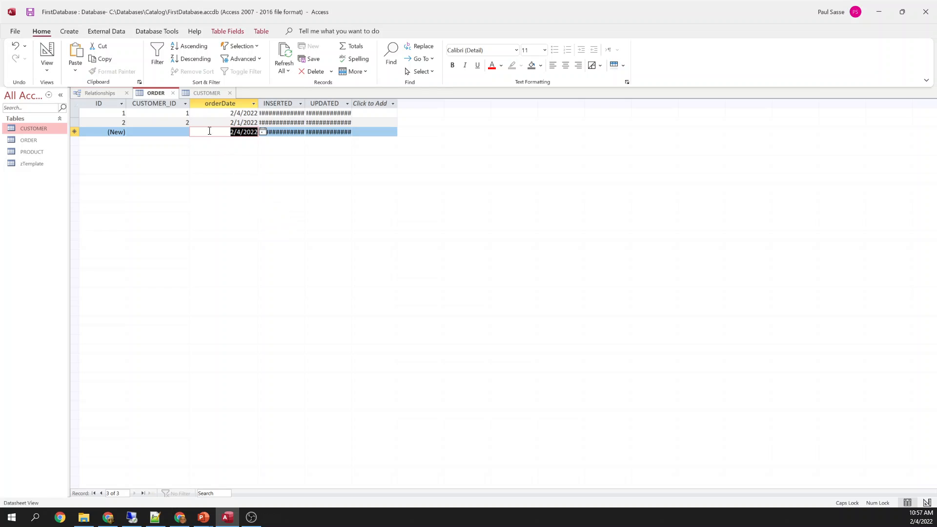
Look up the existing customer IDs in the CUSTOMER table
click(173, 124)
drag(226, 123, 254, 123)
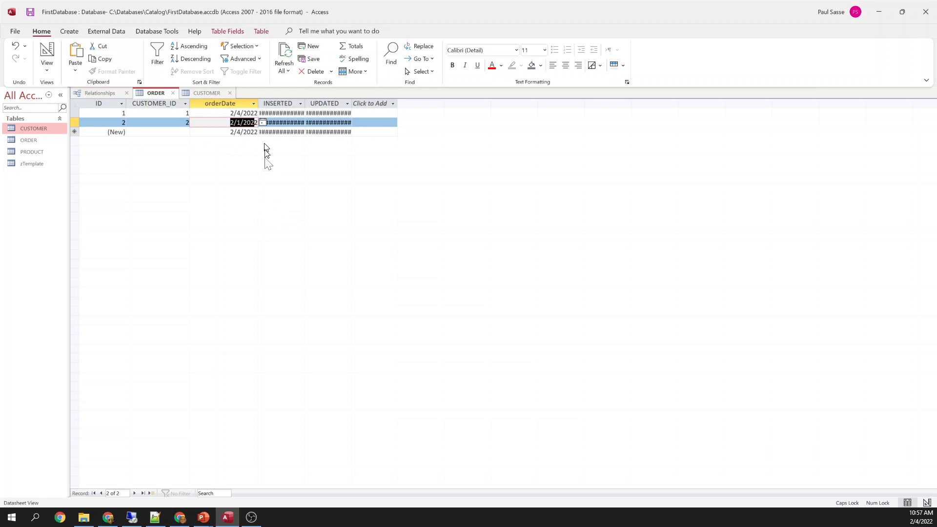
click(206, 93)
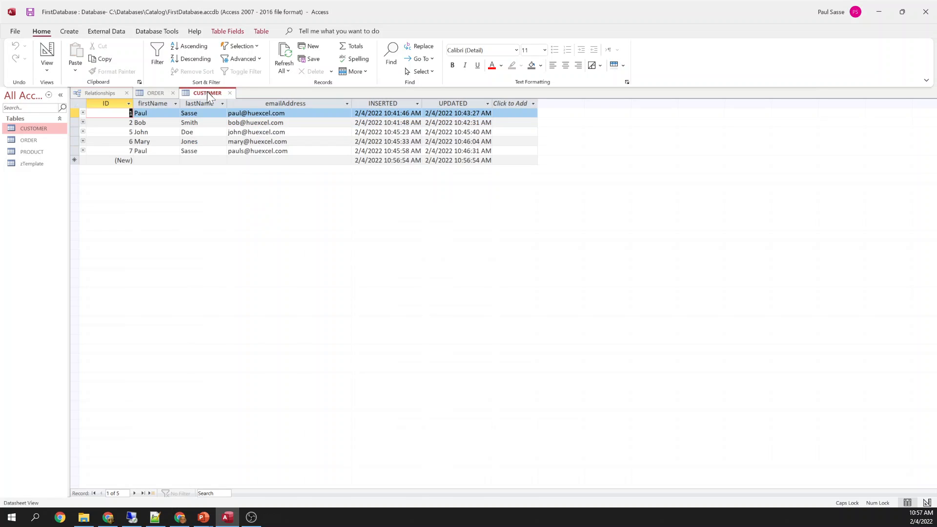
click(131, 132)
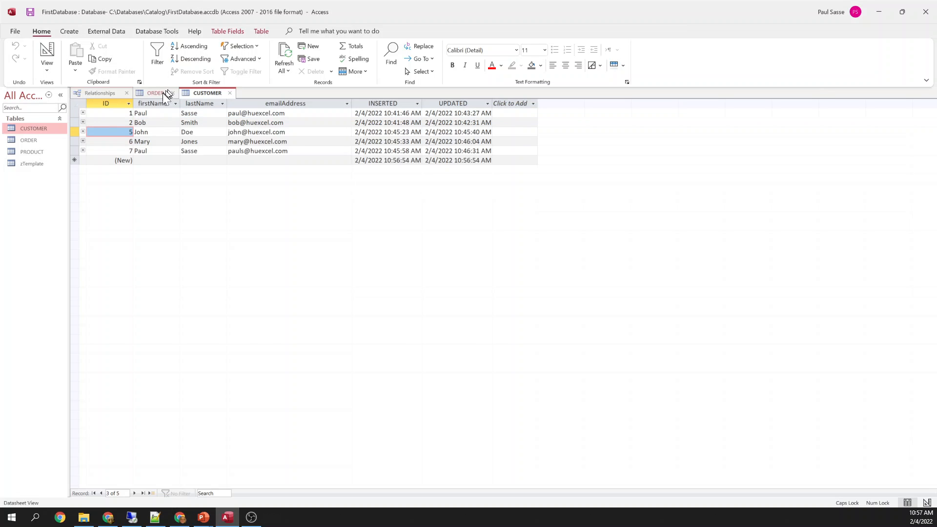
Add order 3 for customer 3, keeping the default date 2/4/2022
click(156, 93)
click(174, 130)
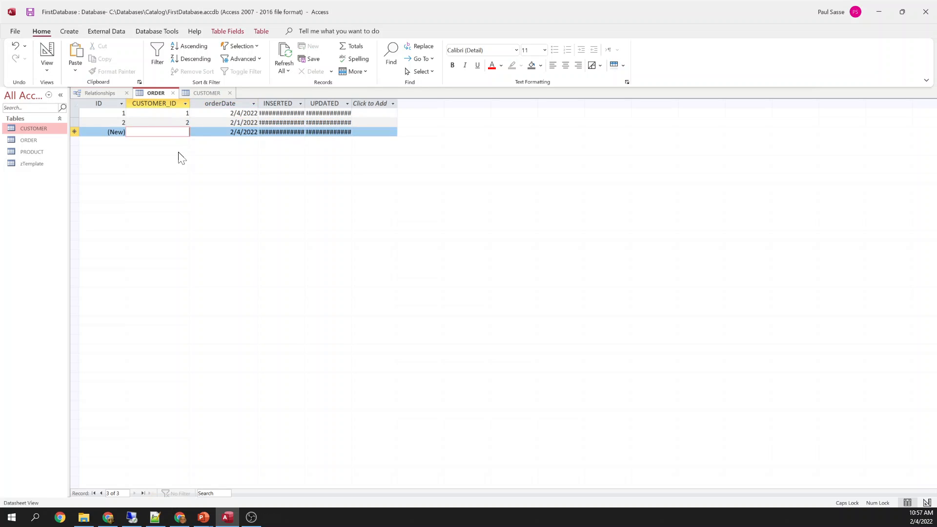
text(3)
key(Tab)
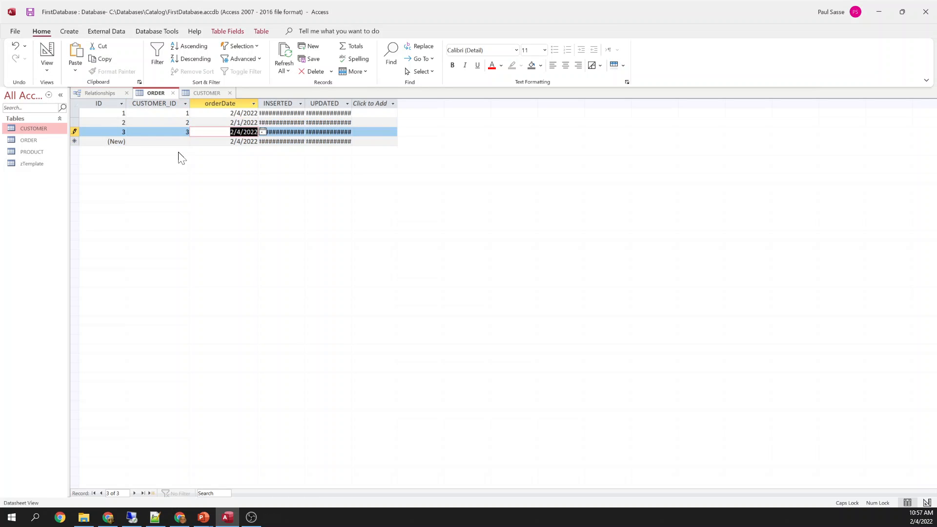
key(Down)
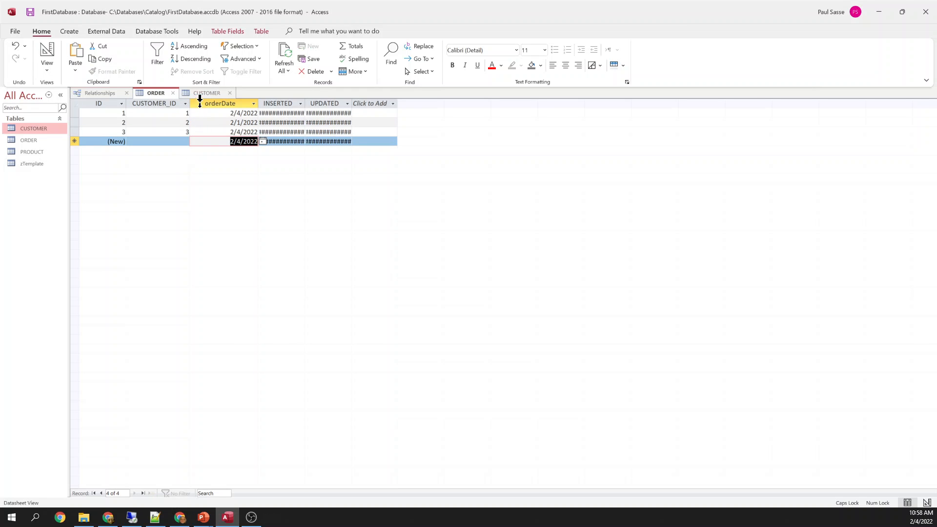
Recheck the CUSTOMER table, then select the whole order 3 record in ORDER
click(203, 93)
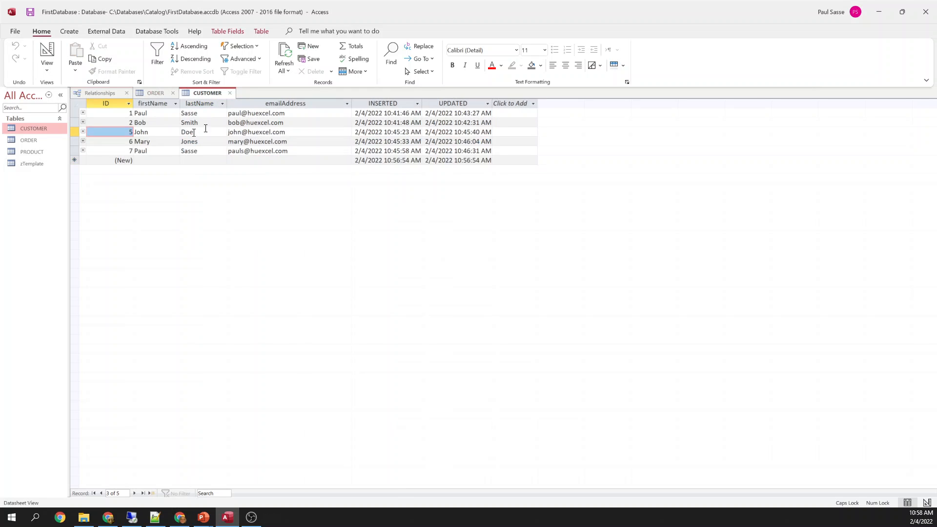
click(163, 92)
click(163, 133)
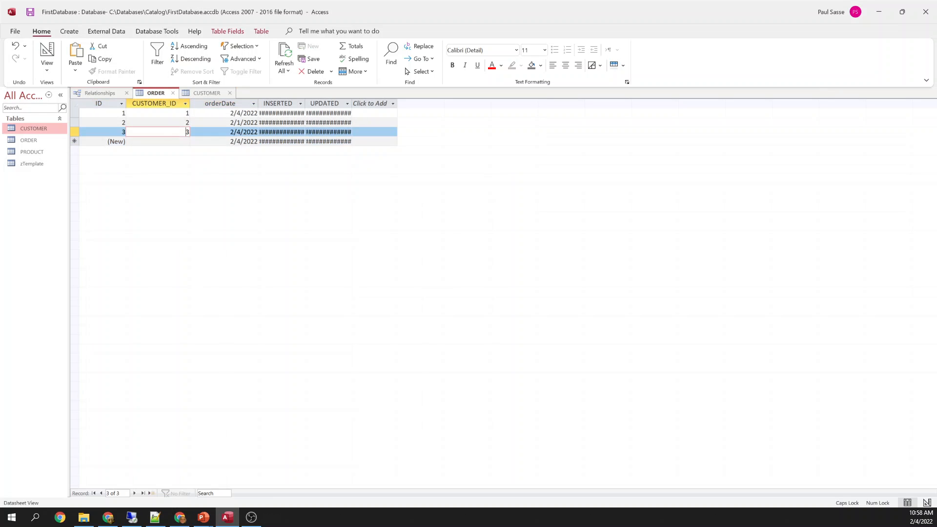
click(73, 133)
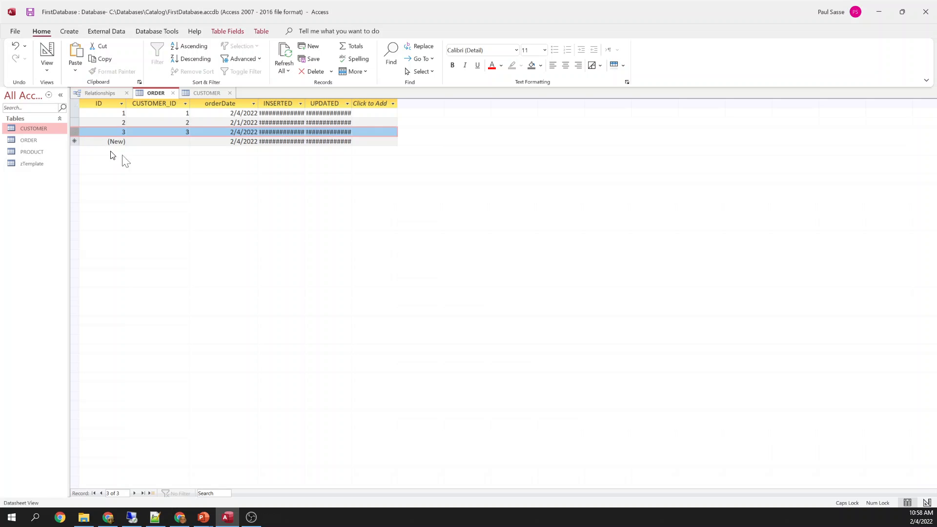
click(104, 92)
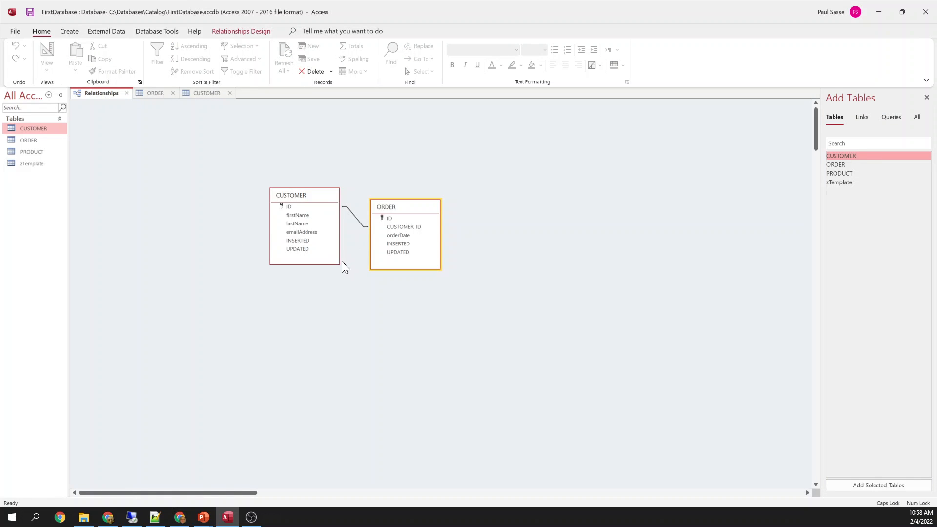
Add order 4 for customer 1 dated 11/1/2021
click(292, 207)
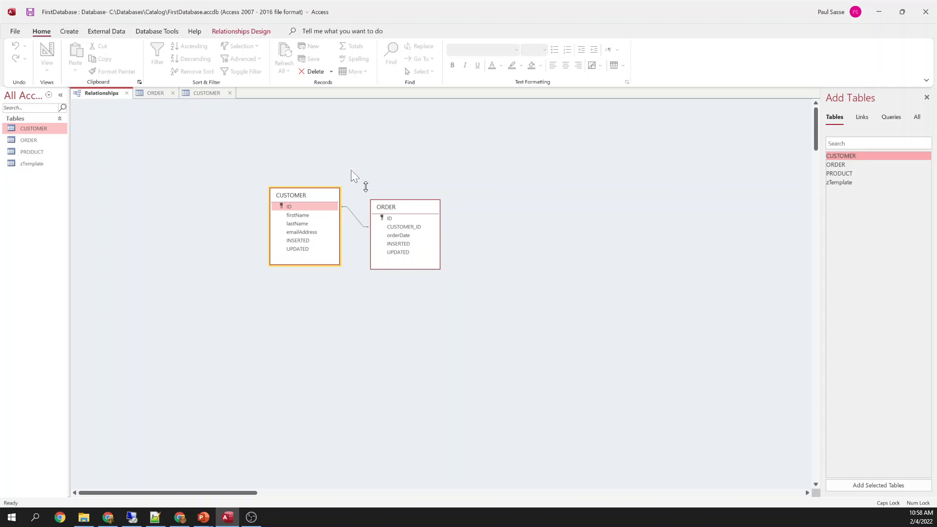
click(151, 93)
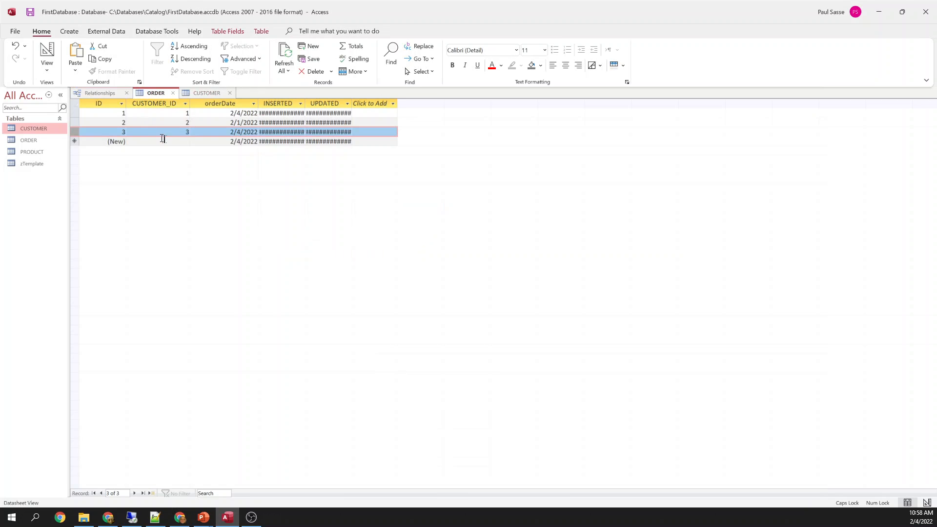
click(164, 140)
text(1)
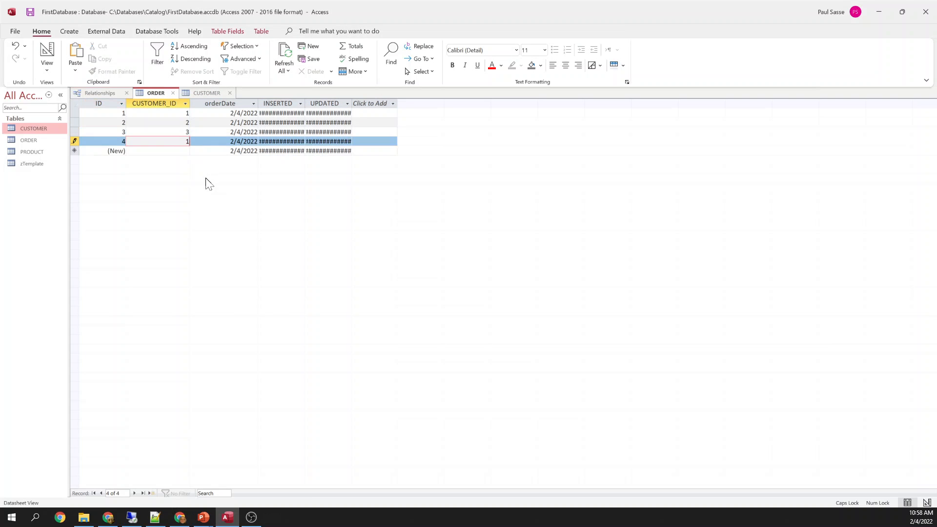
key(Tab)
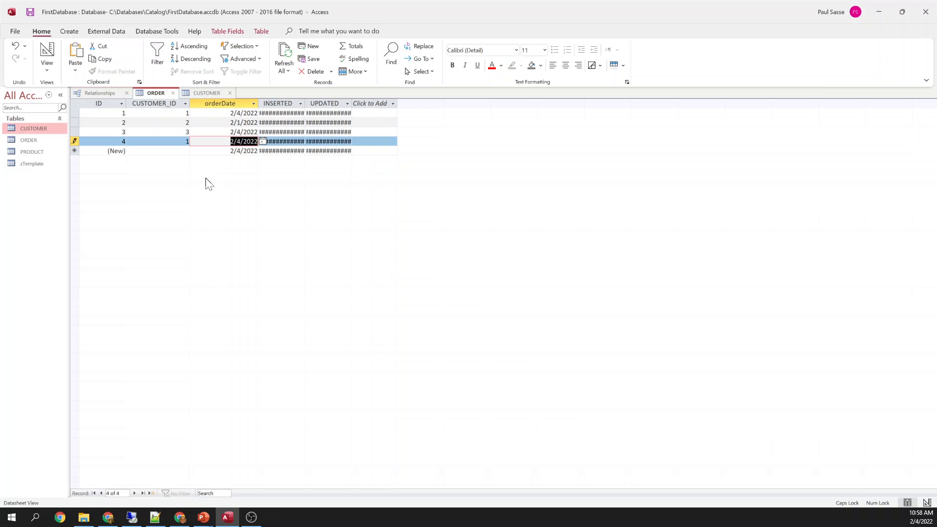
text(11)
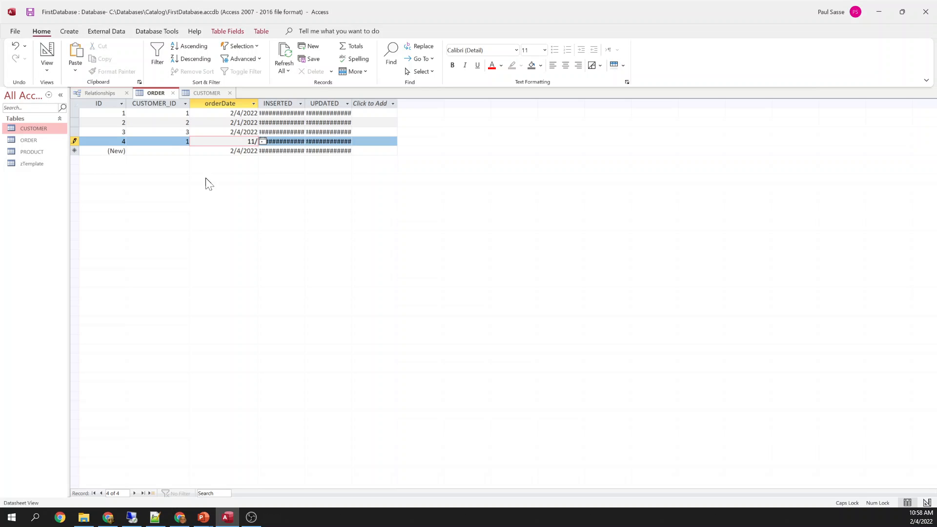
text(/1/2021)
key(Down)
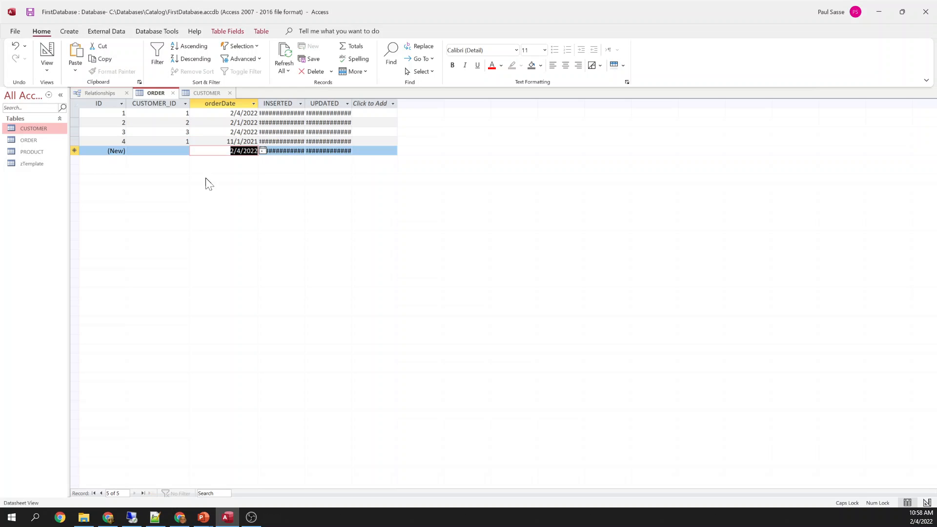
Add order 5 for customer 1 dated 12/1/2021
key(shift+Tab)
text(1)
key(Tab)
text(12/1)
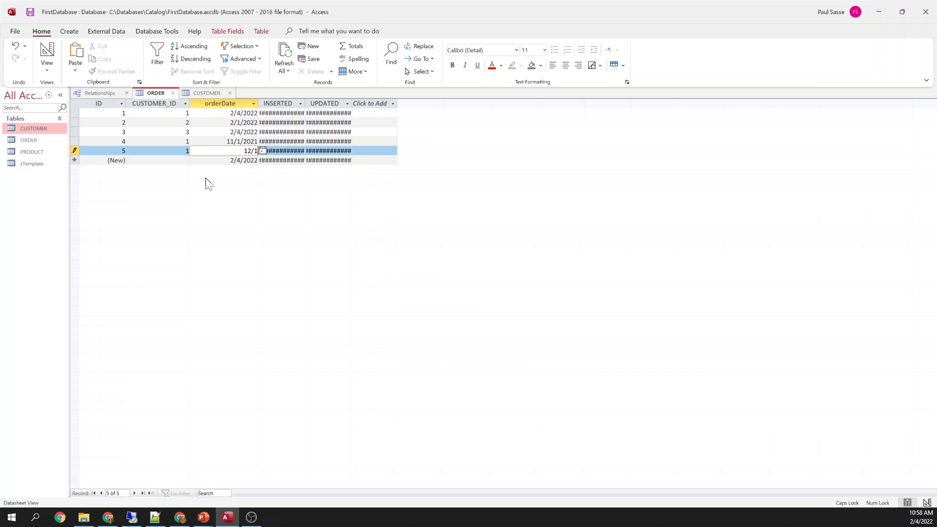
text(/2021)
key(Tab)
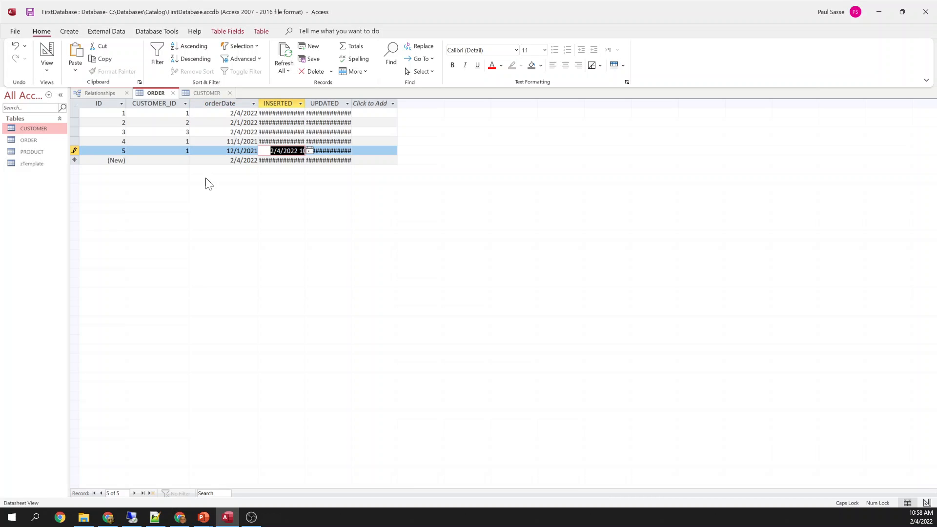
key(Down)
Add order 6 for customer 1 dated 01/01/2022
key(Left)
key(Left)
text(1)
key(Tab)
text(01)
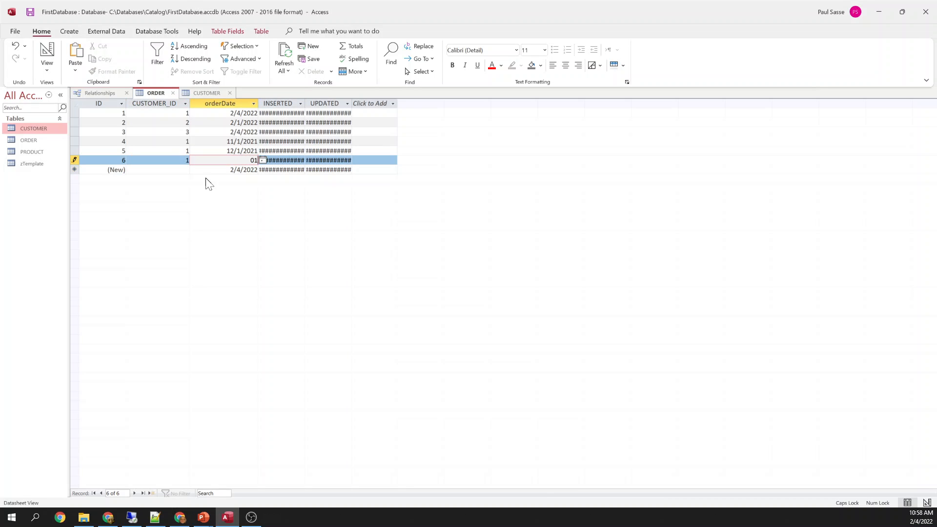
text(/01/2022)
key(Tab)
key(Left)
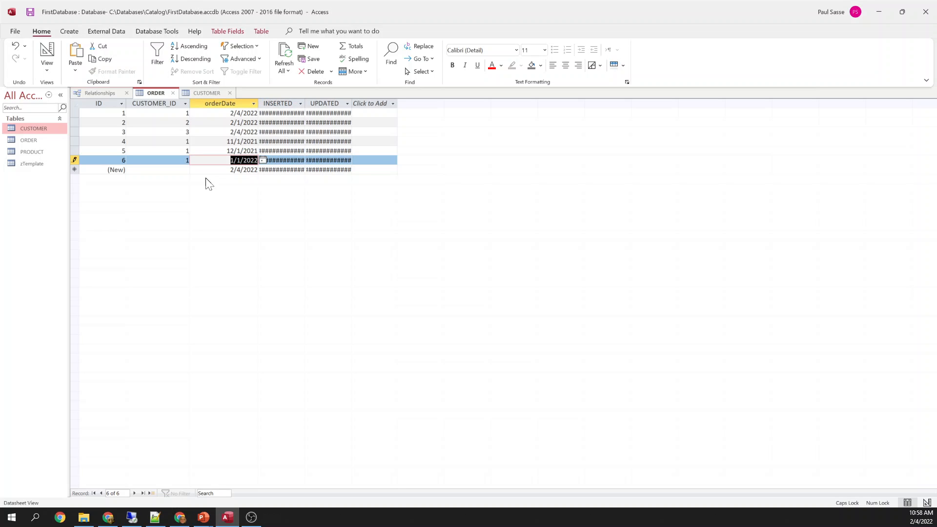
key(Down)
key(Left)
Sort the orders ascending by CUSTOMER_ID and bring the relationships diagram into view
click(159, 151)
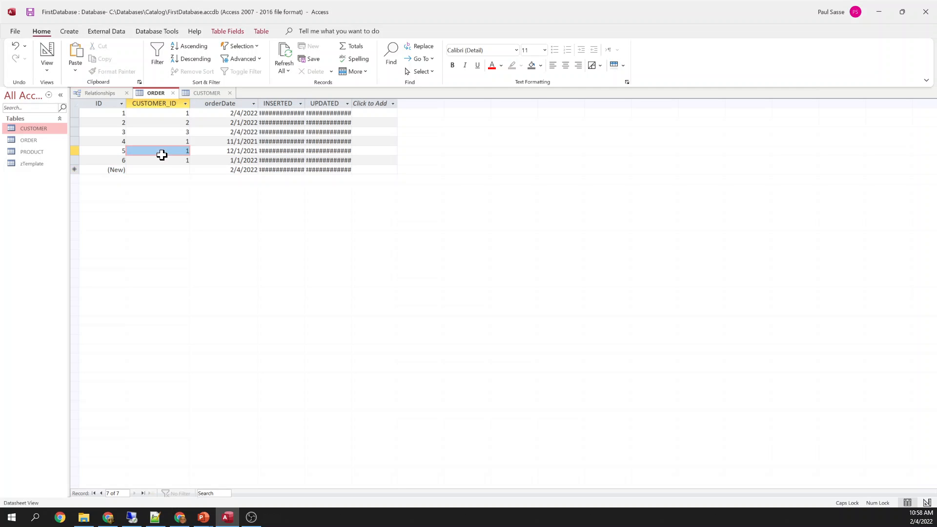
click(190, 47)
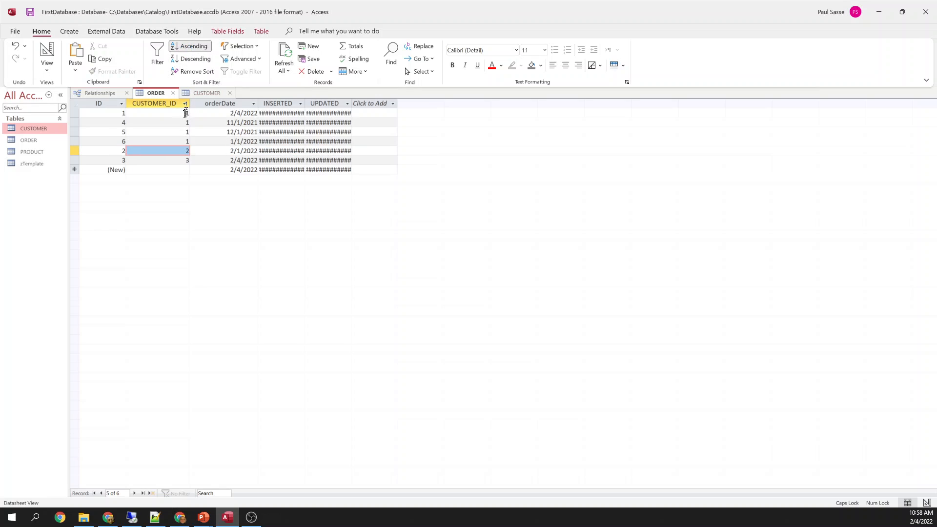
click(112, 93)
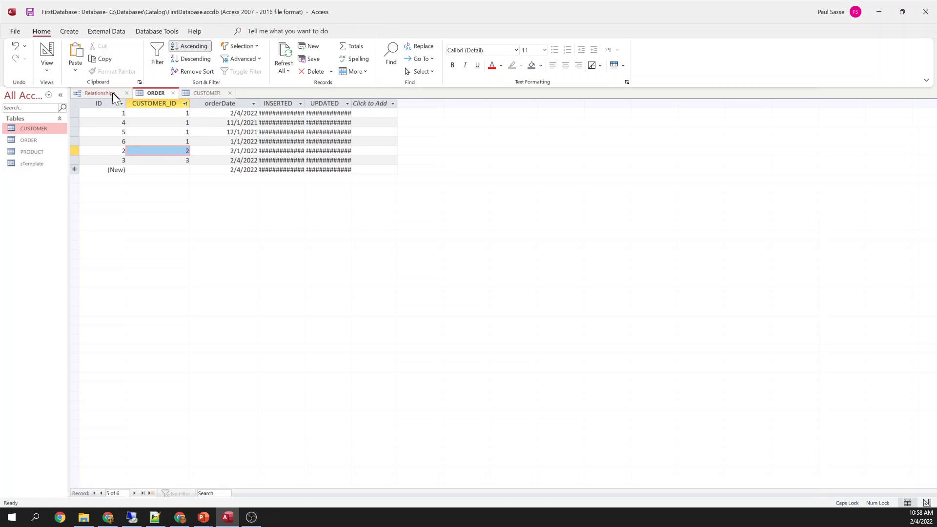
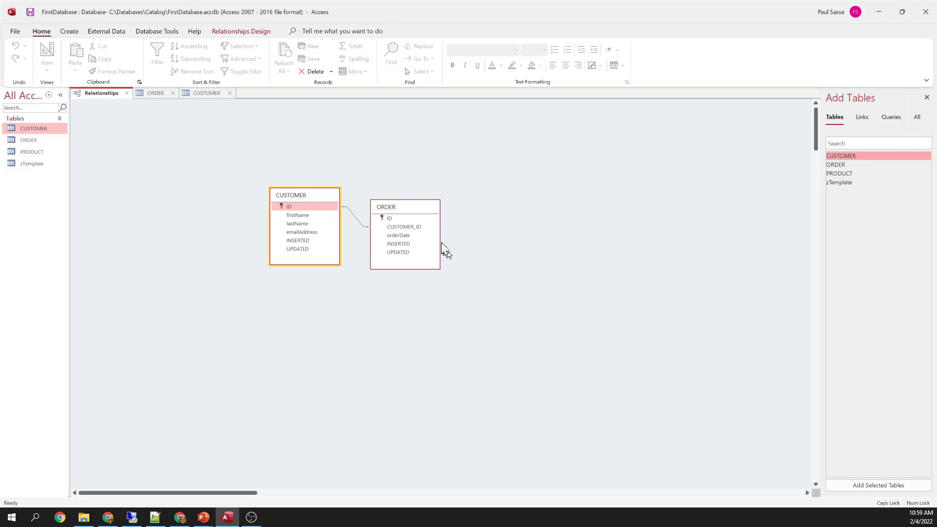
Check the CUSTOMER–ORDER link fields and order 3's record in both datasheets
click(398, 226)
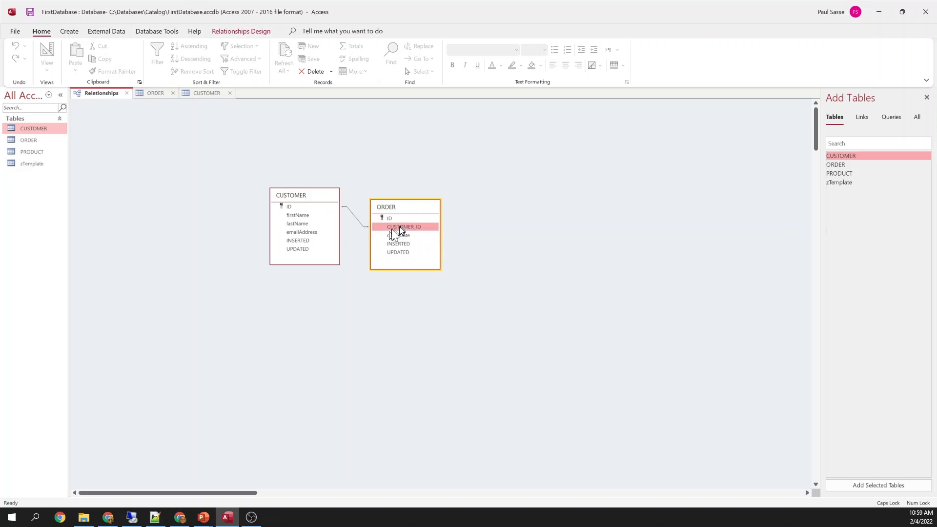
click(299, 208)
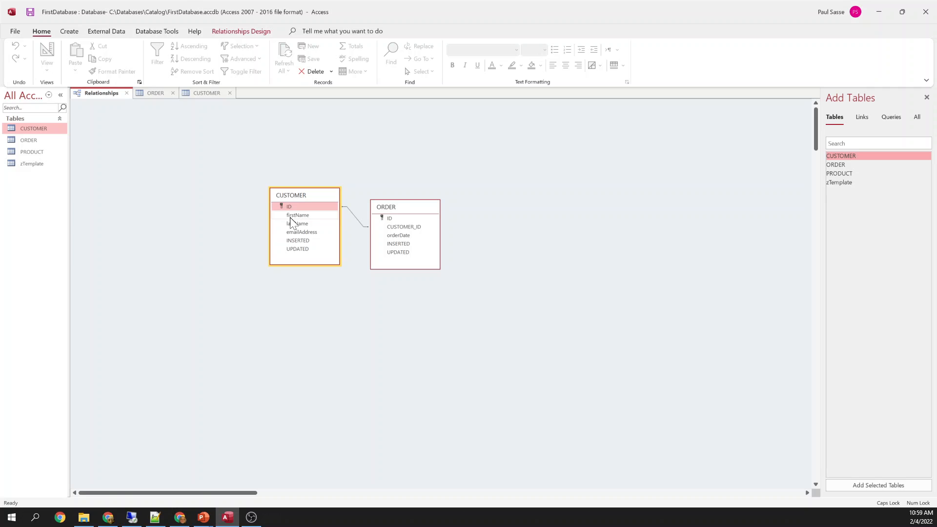
click(154, 93)
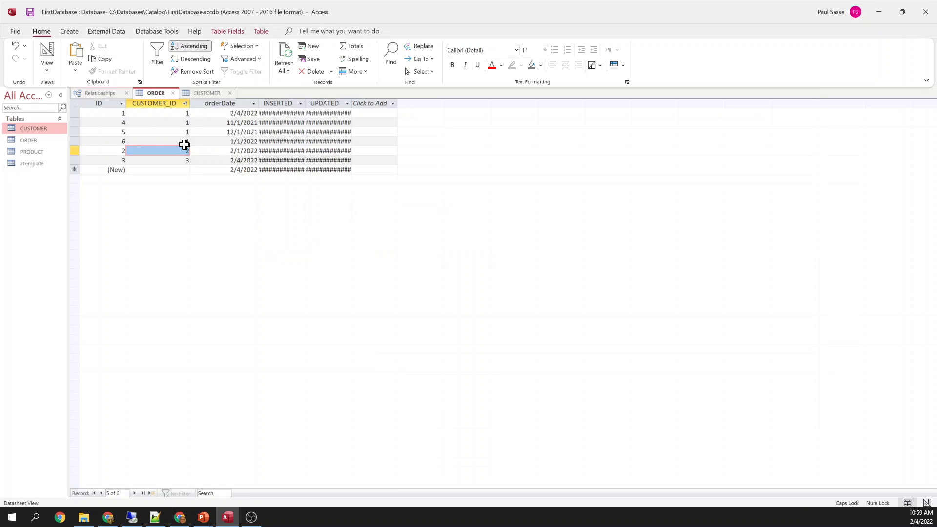
double_click(186, 160)
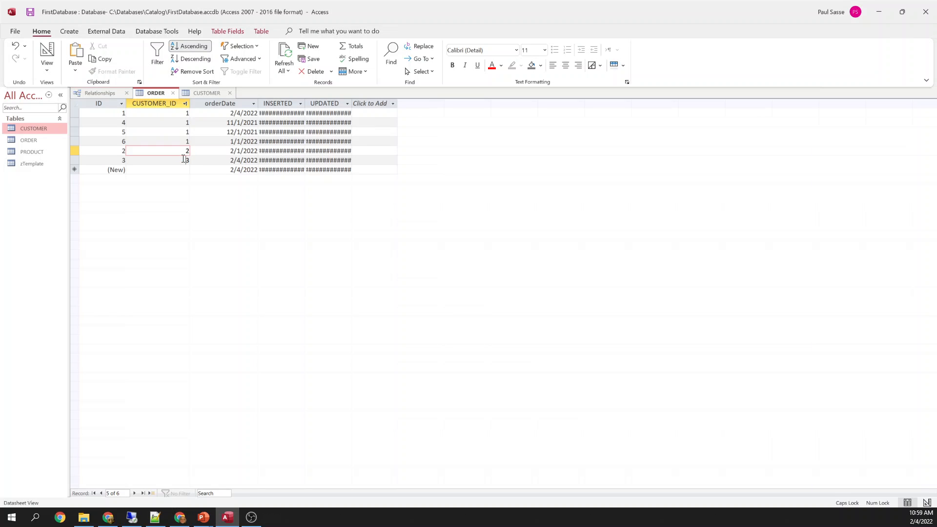
click(200, 93)
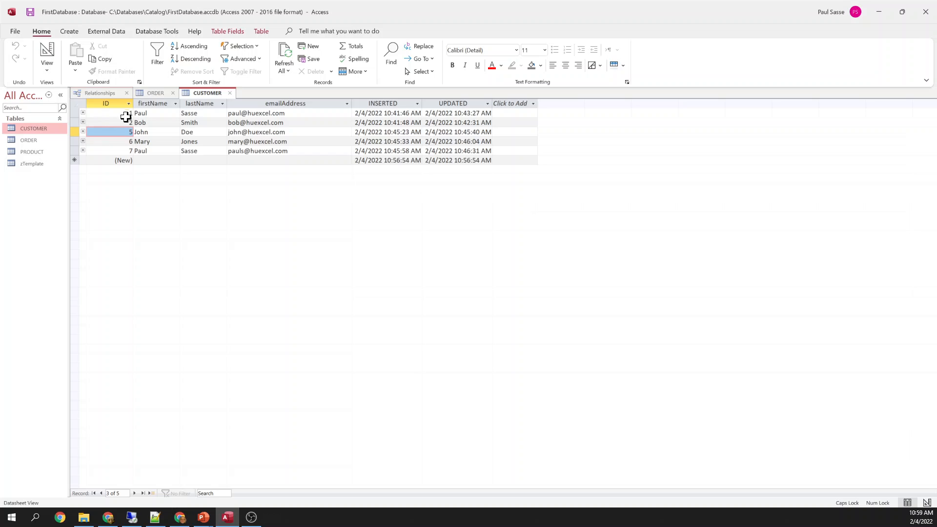
click(156, 93)
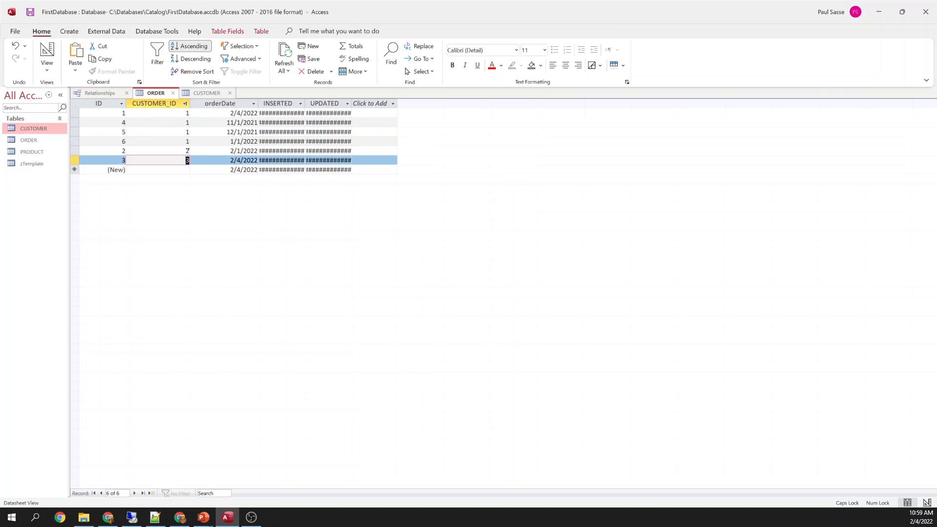
click(79, 158)
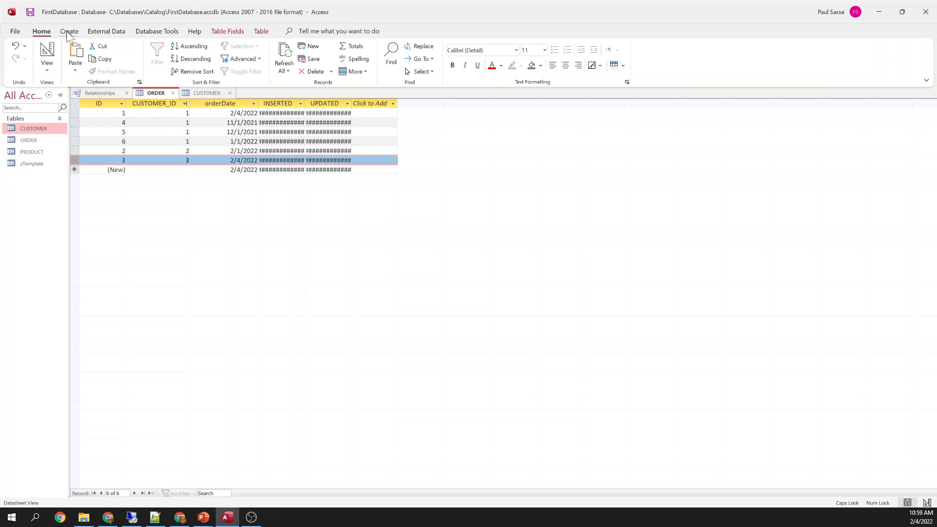
Close the ORDER table saving its design changes, then close CUSTOMER
click(173, 93)
click(426, 286)
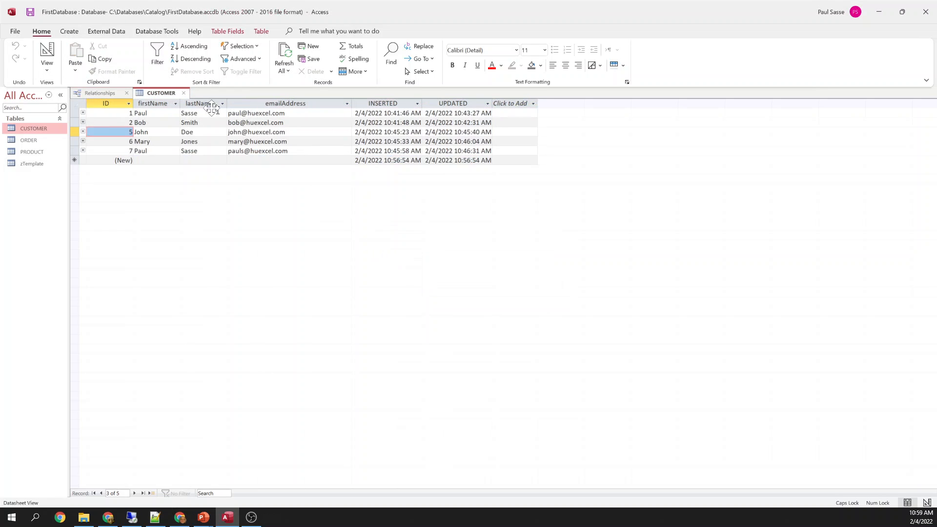
click(183, 93)
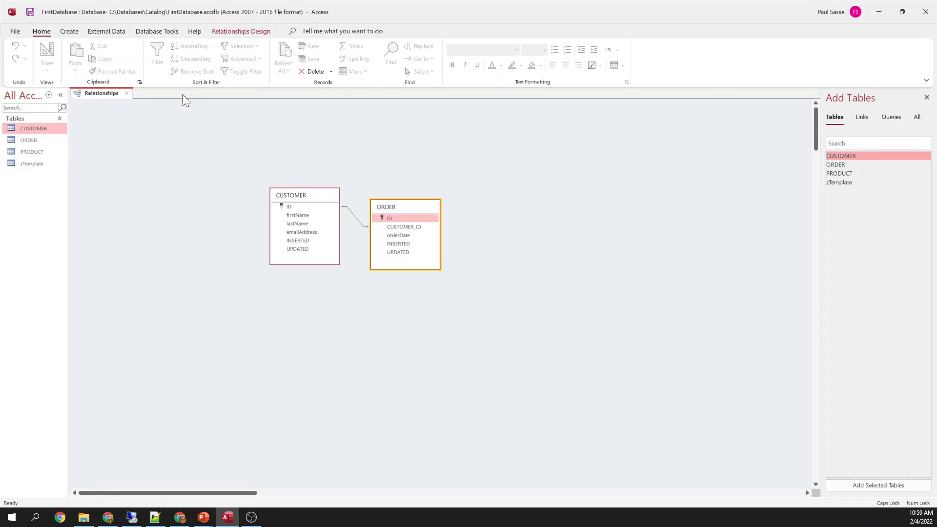
Start a new query design with the CUSTOMER and ORDER tables
click(70, 31)
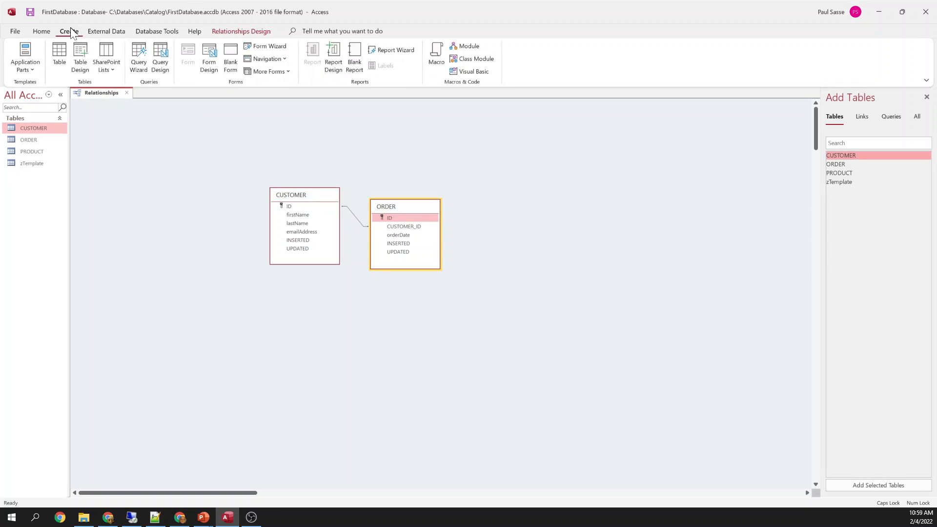
click(161, 59)
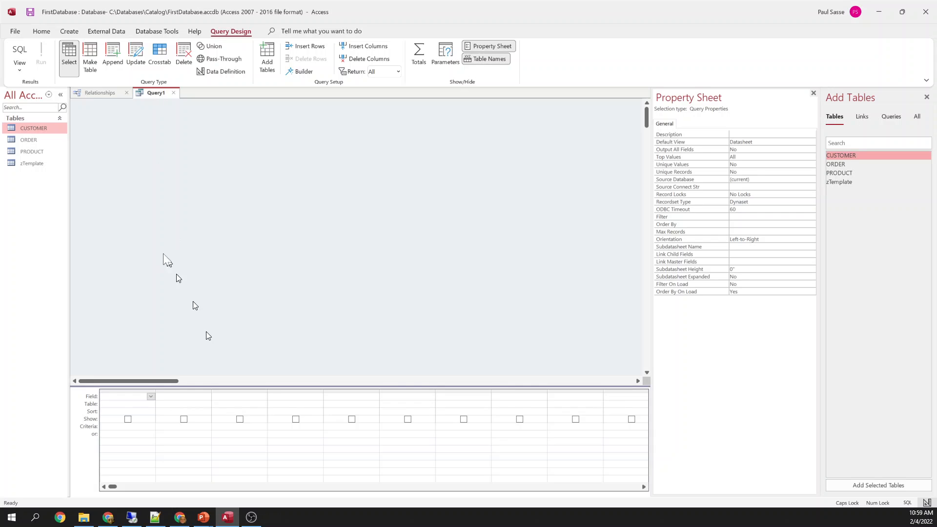
drag(34, 128, 190, 165)
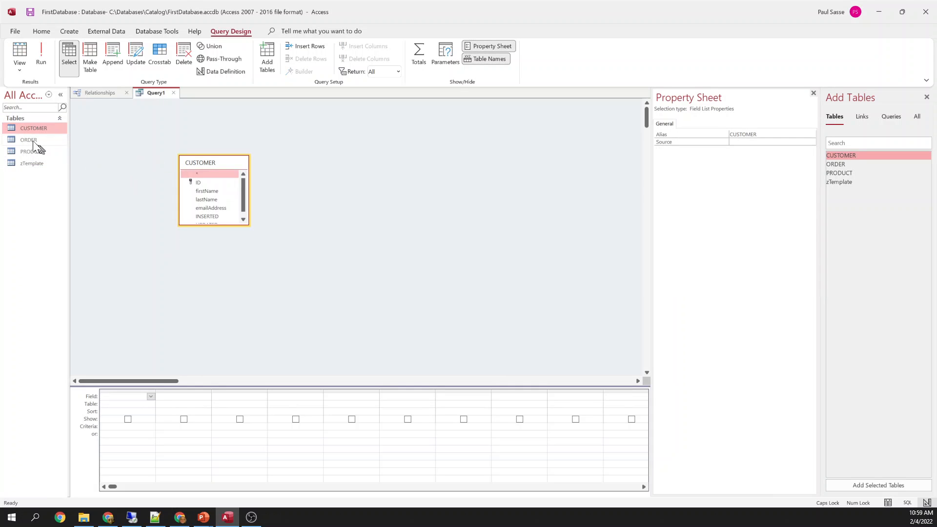
drag(35, 142, 251, 190)
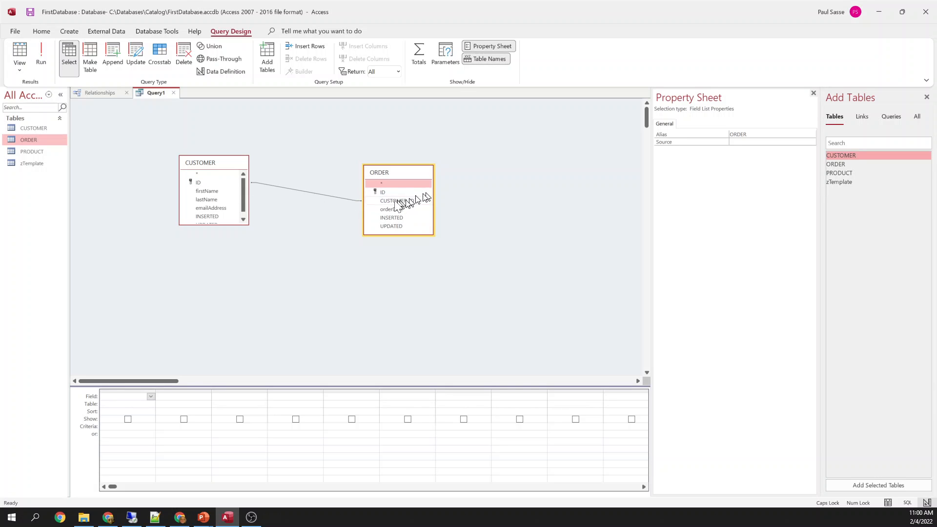
Put firstName, lastName and orderDate in the query grid and run the query
click(210, 191)
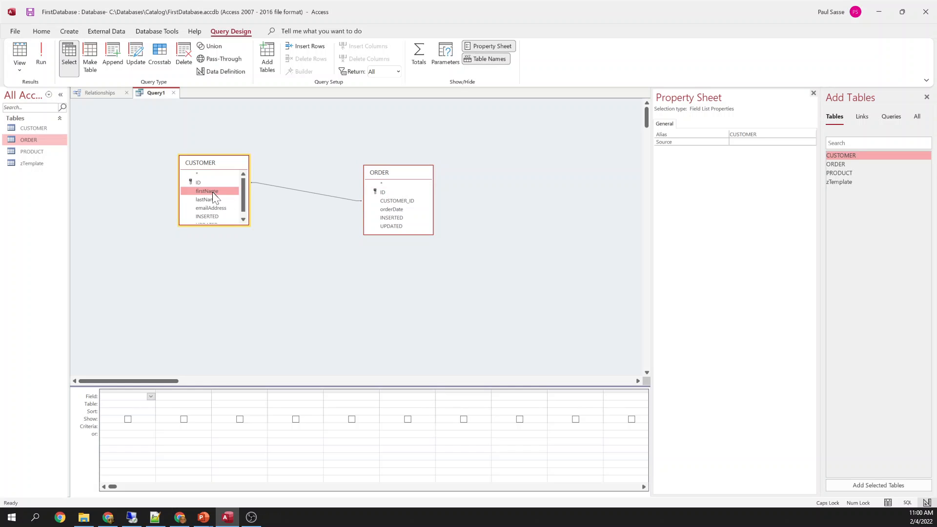
shift+click(210, 200)
drag(210, 200, 146, 393)
click(390, 210)
drag(391, 213, 245, 398)
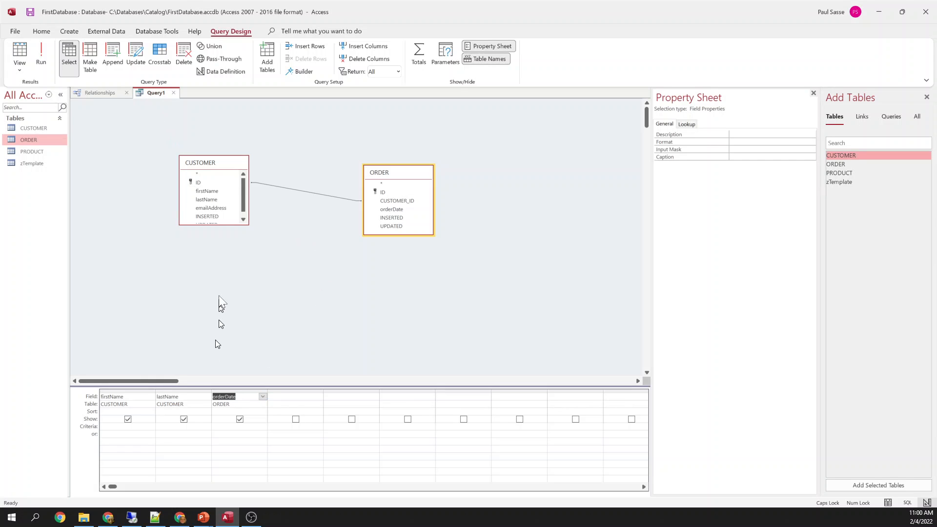
drag(132, 389, 239, 390)
key(Delete)
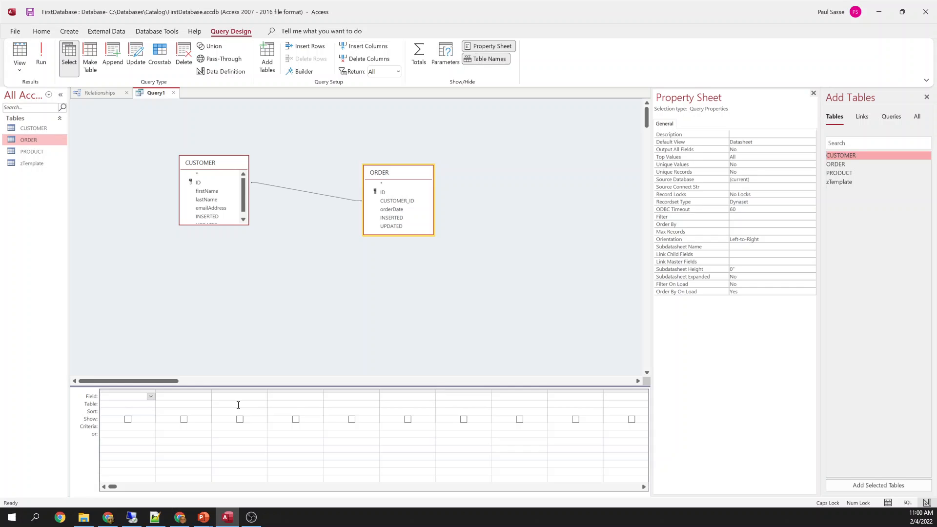
click(209, 190)
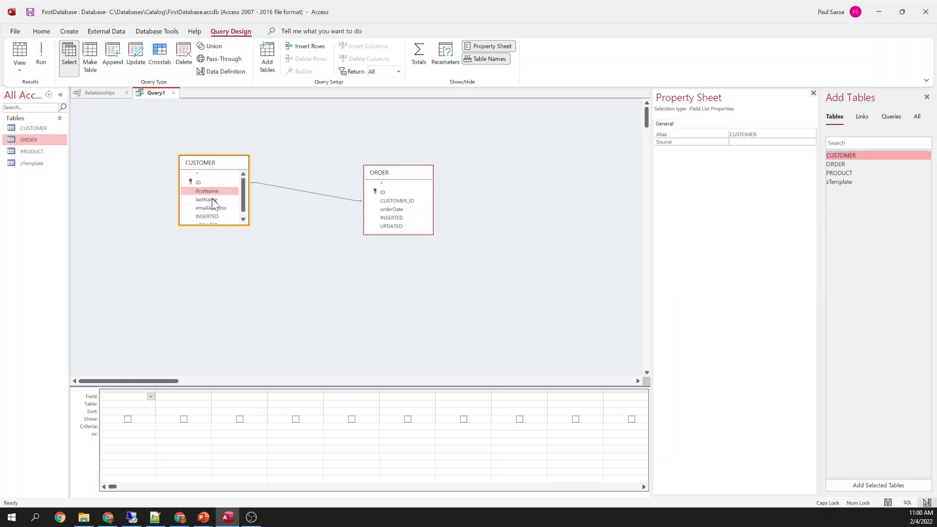
drag(212, 198, 146, 396)
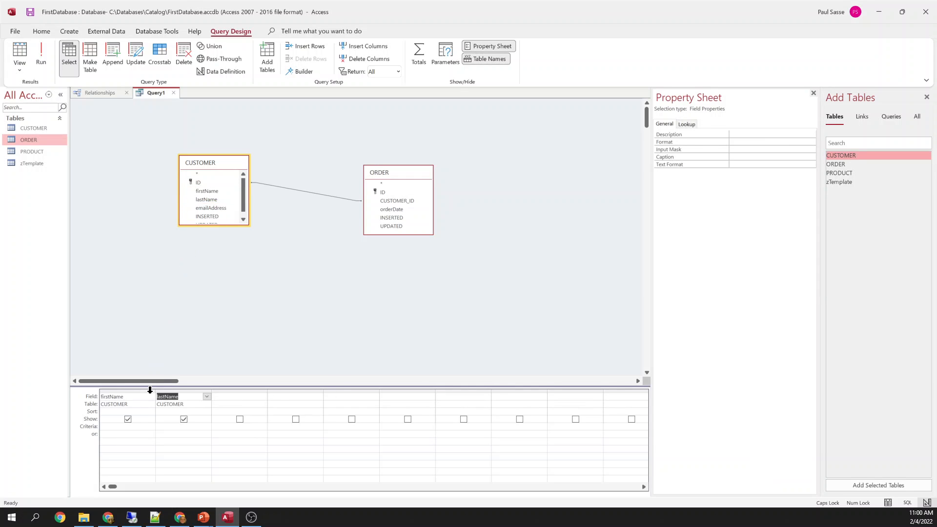
drag(397, 209, 248, 396)
right_click(154, 92)
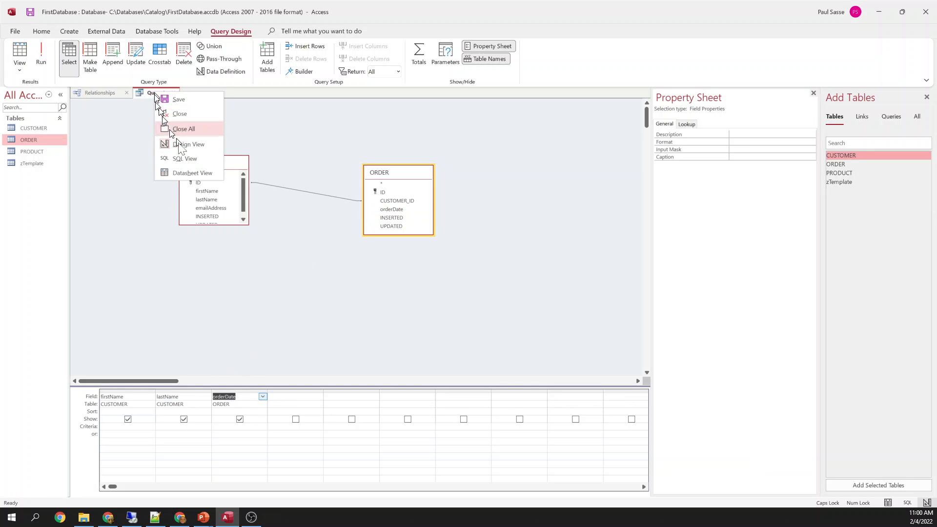
click(195, 175)
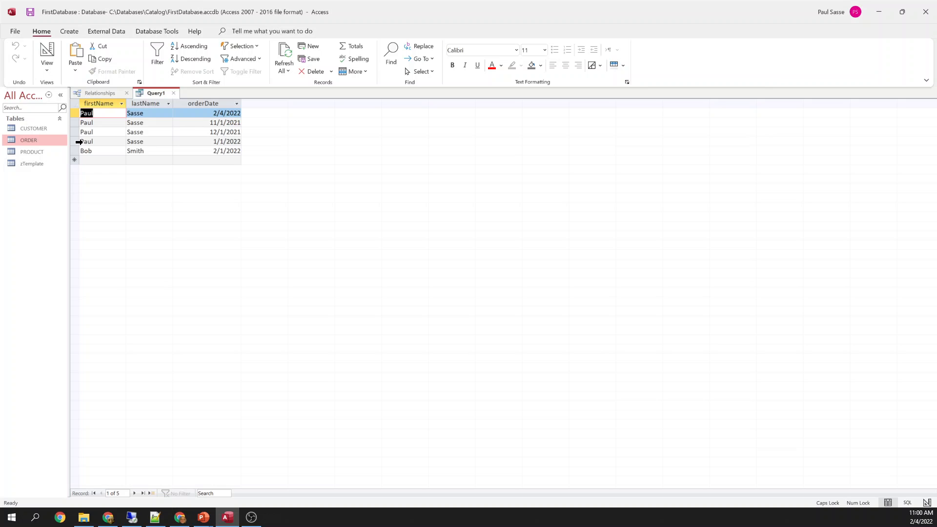
Add the CUSTOMER ID as Query1's first column and view the results
drag(79, 142, 75, 114)
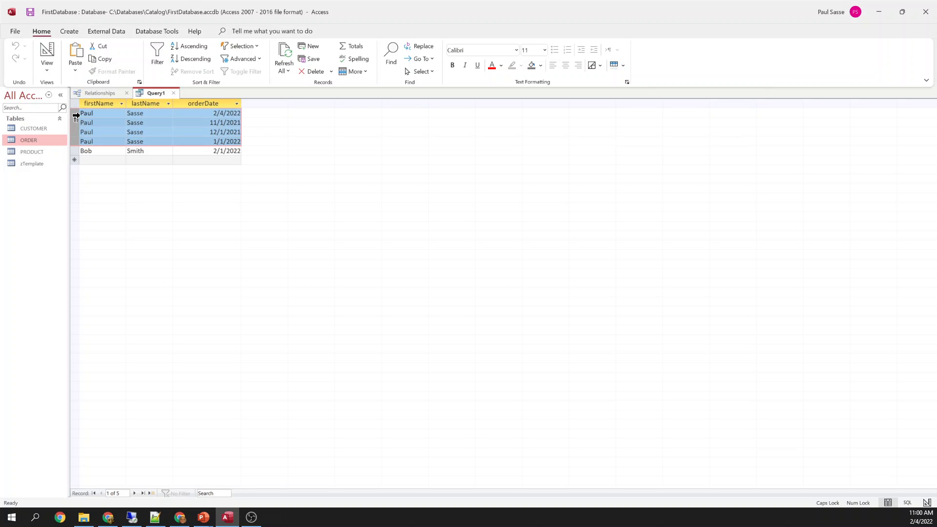
right_click(158, 95)
click(180, 146)
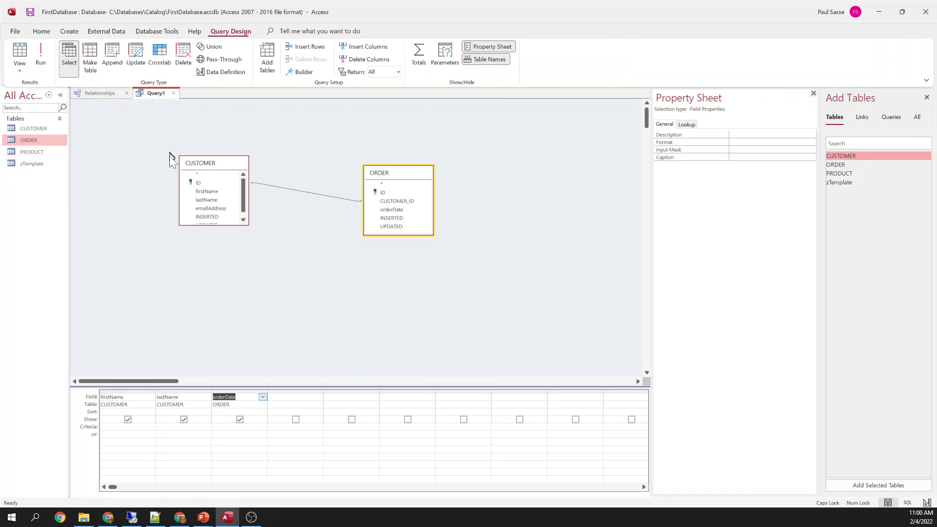
drag(198, 183, 102, 395)
right_click(150, 94)
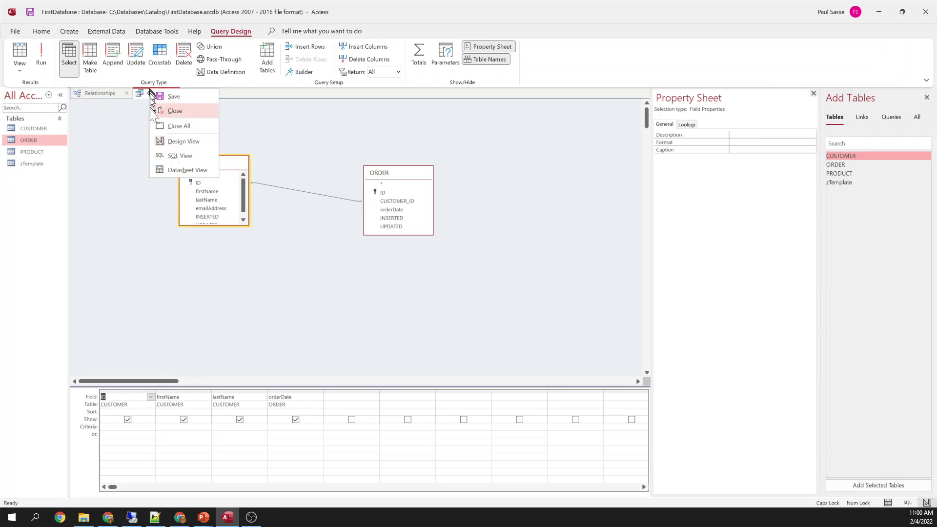
click(180, 171)
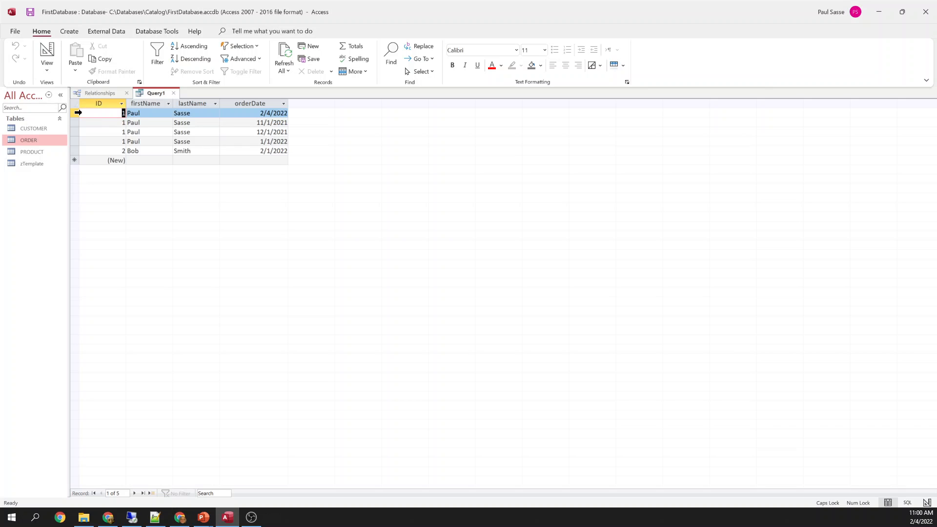
drag(75, 113, 77, 142)
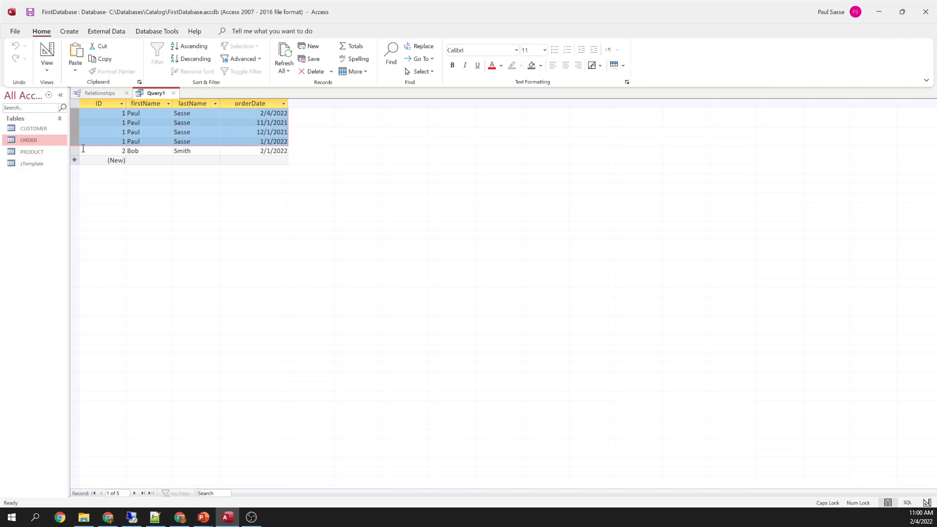
click(74, 151)
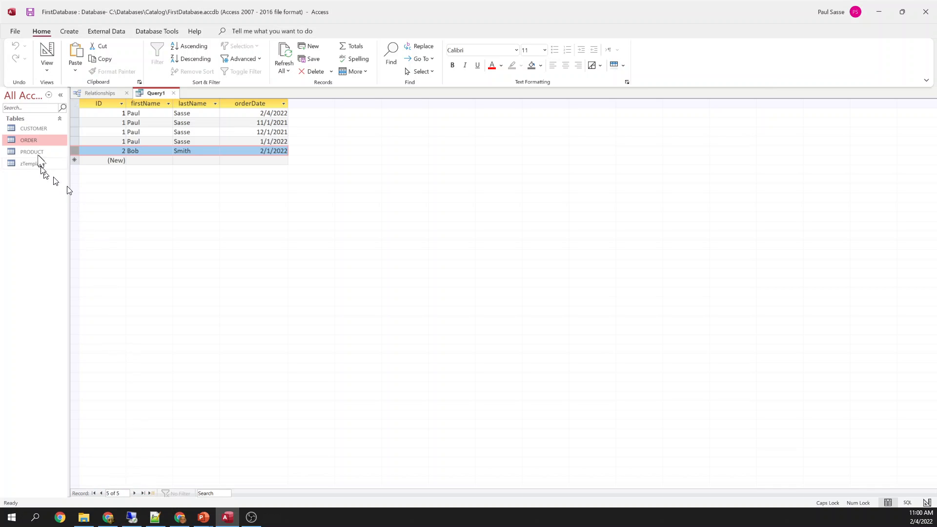
Open the ORDER table and delete the order with ID 3
right_click(32, 139)
click(54, 145)
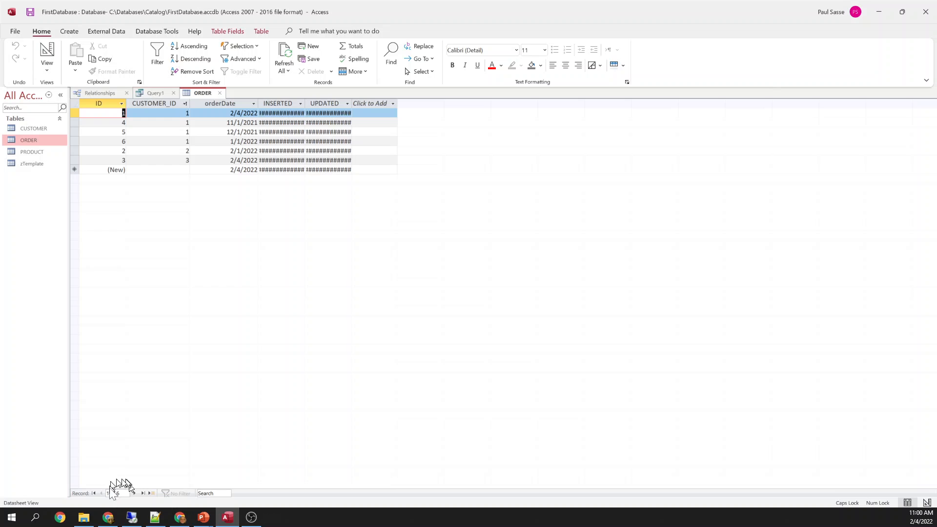
click(75, 161)
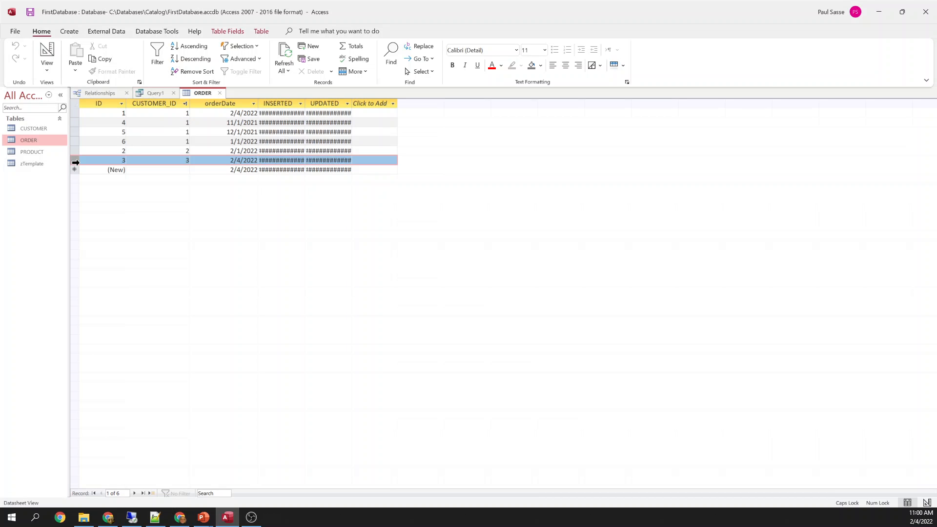
click(187, 161)
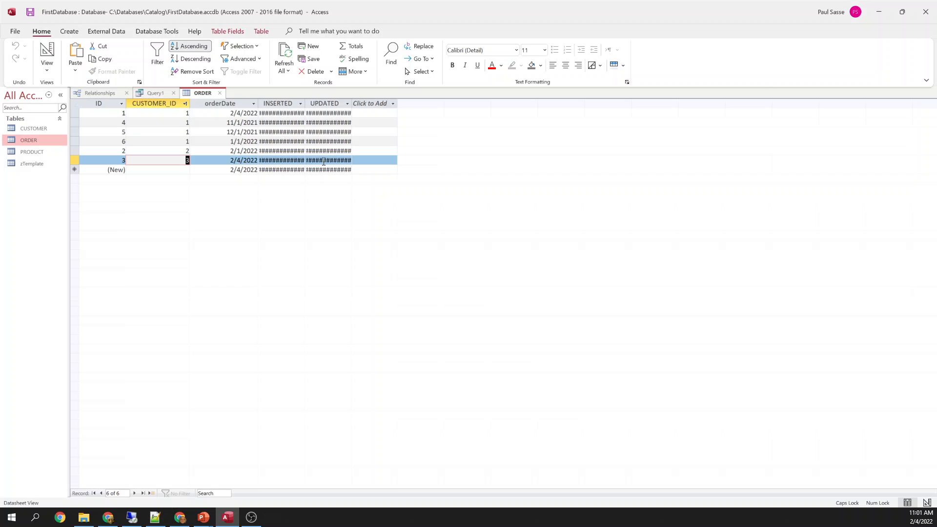
click(75, 161)
key(Delete)
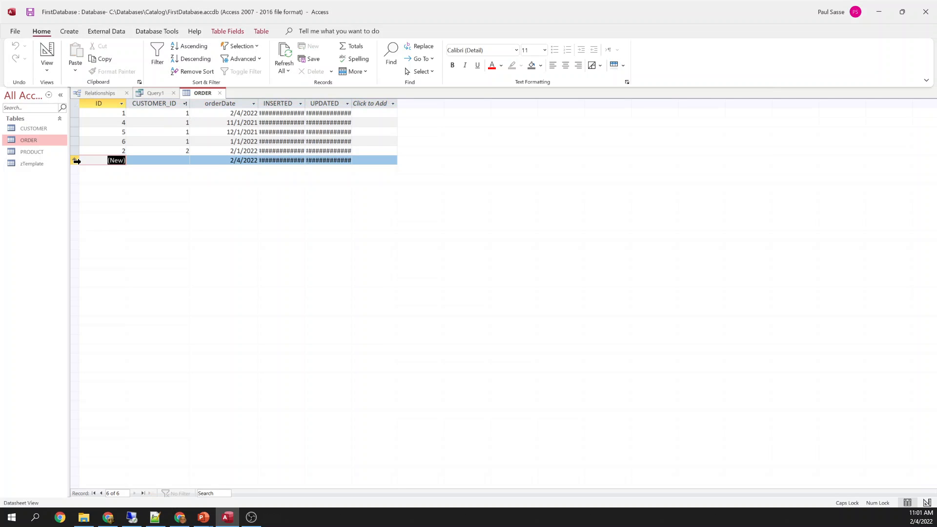
Close ORDER and save Query1 under the name v_CUSTOMER_ORDER
click(220, 93)
click(174, 93)
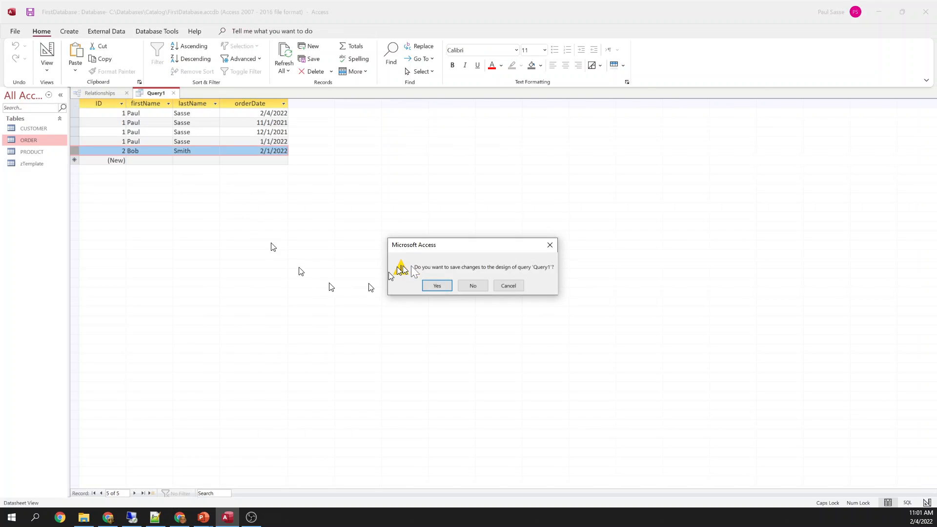
click(437, 286)
text(V)
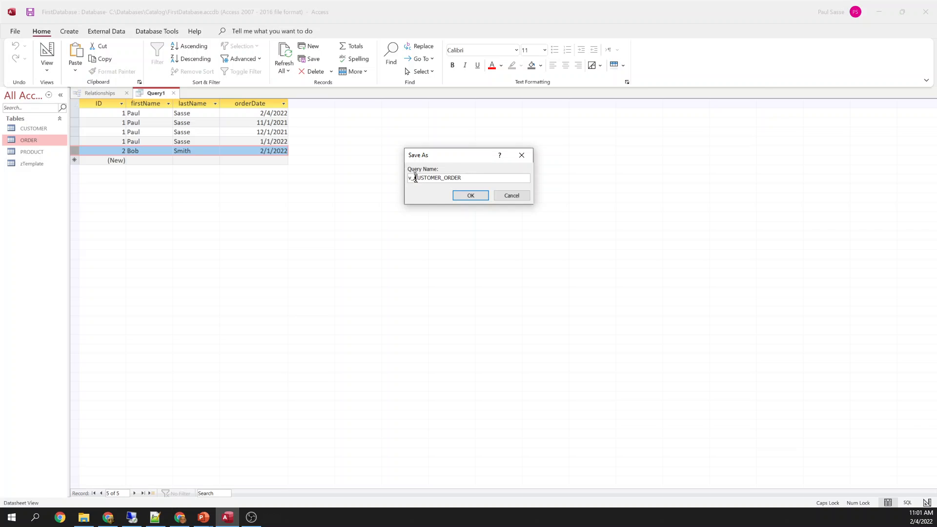
Confirm the v_CUSTOMER_ORDER query save and open the CUSTOMER–ORDER relationship for editing
click(470, 195)
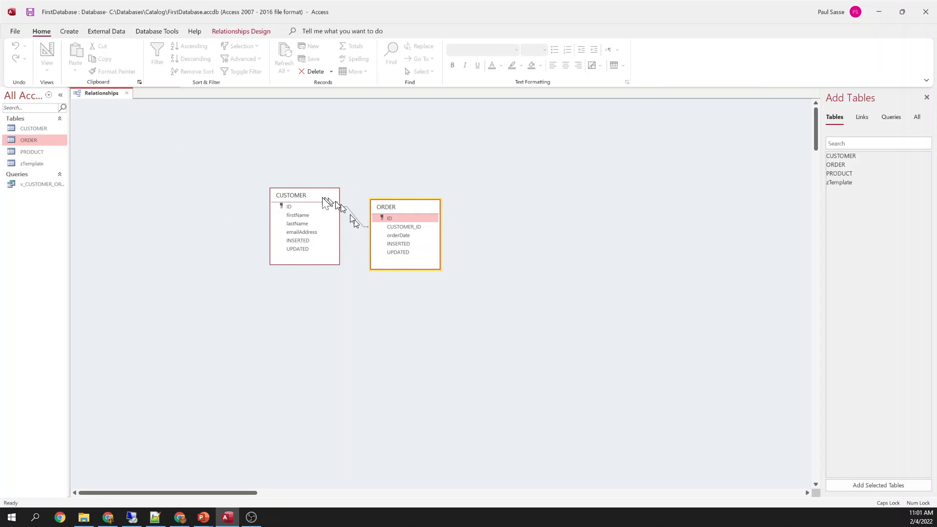
drag(316, 197, 296, 190)
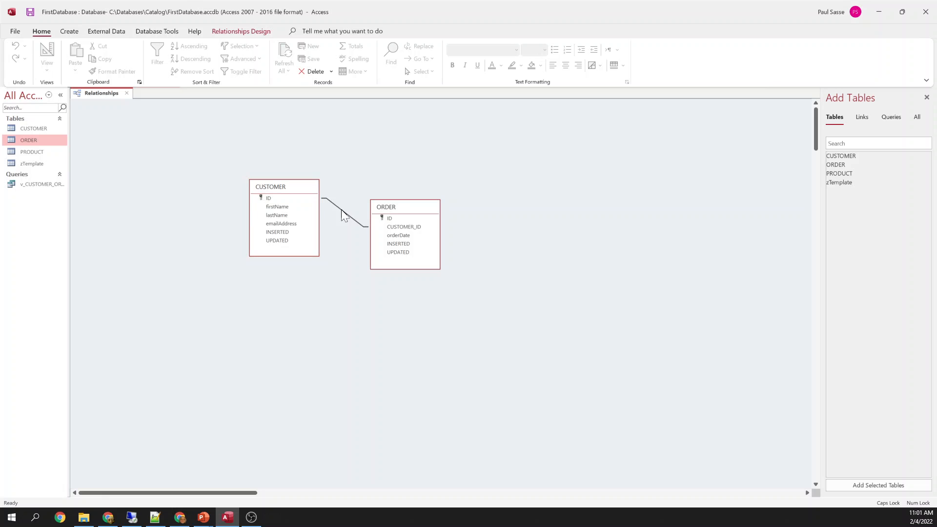
right_click(343, 215)
click(343, 219)
right_click(346, 218)
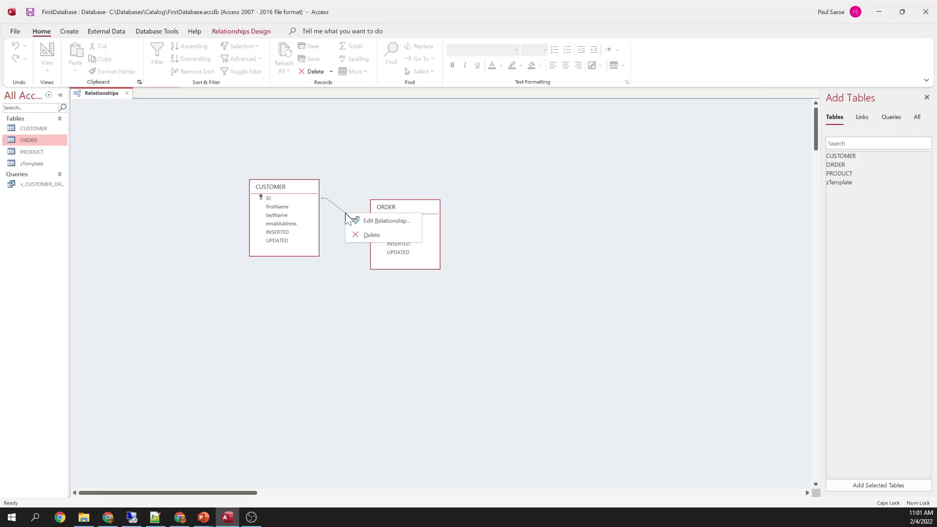
click(366, 222)
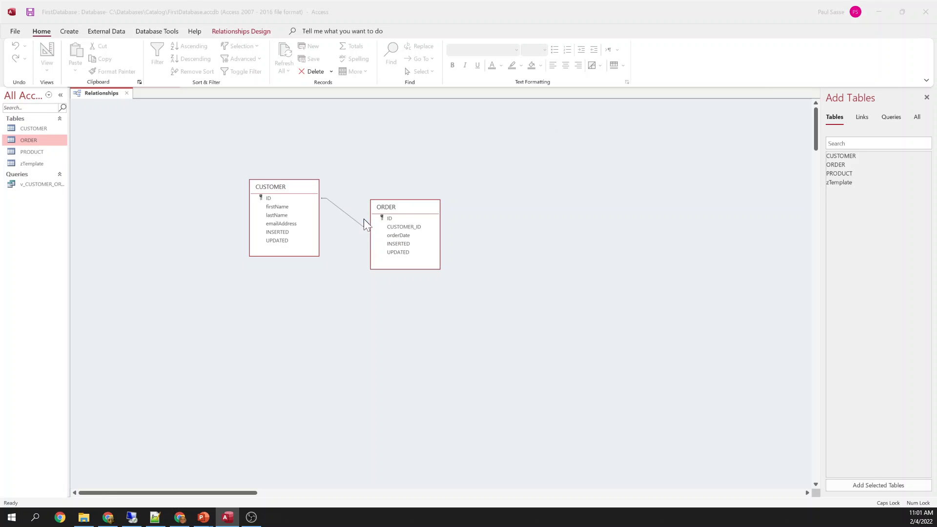
Enforce referential integrity on the relationship and save the relationships layout
click(394, 201)
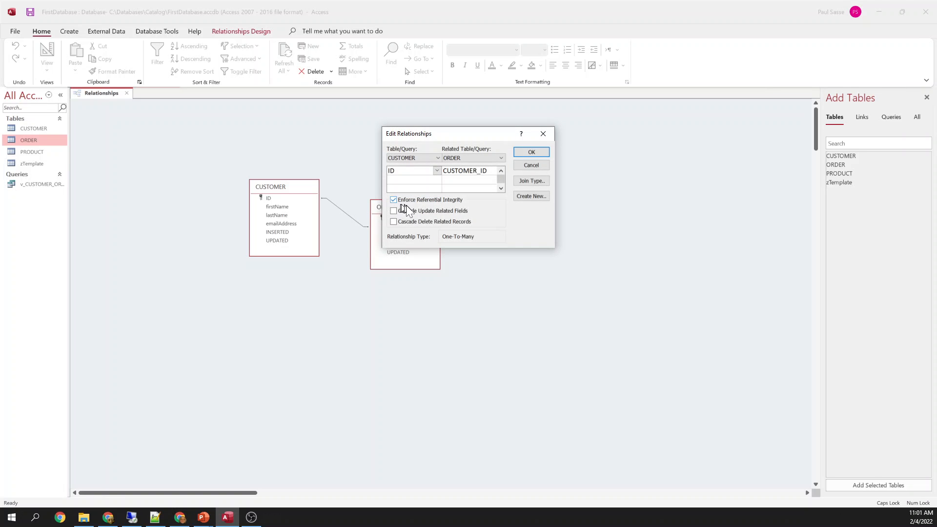
click(531, 152)
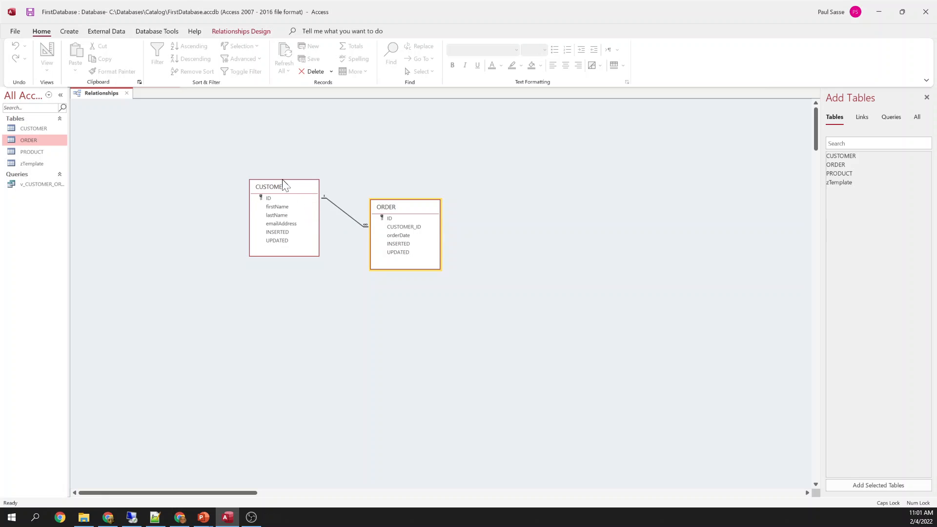
click(128, 95)
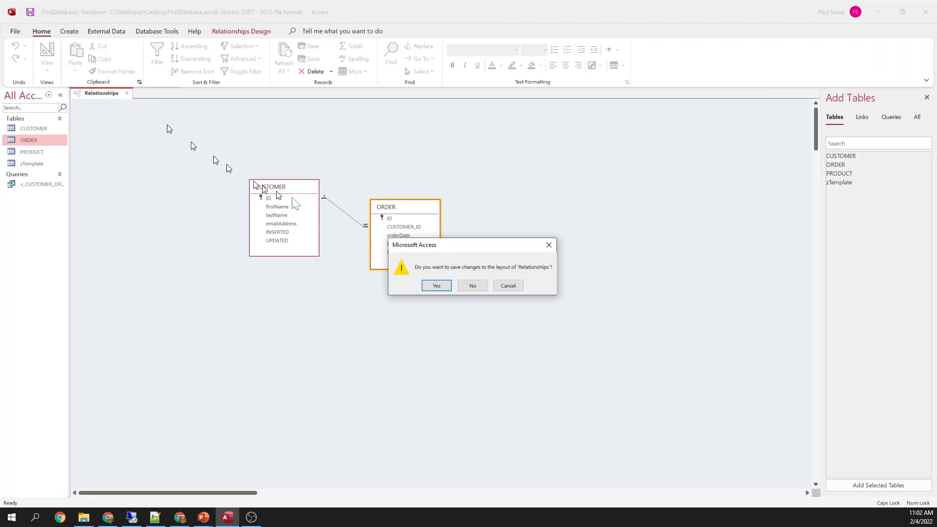
click(434, 287)
Open ORDER and try a new order for customer 3, which is rejected
right_click(34, 140)
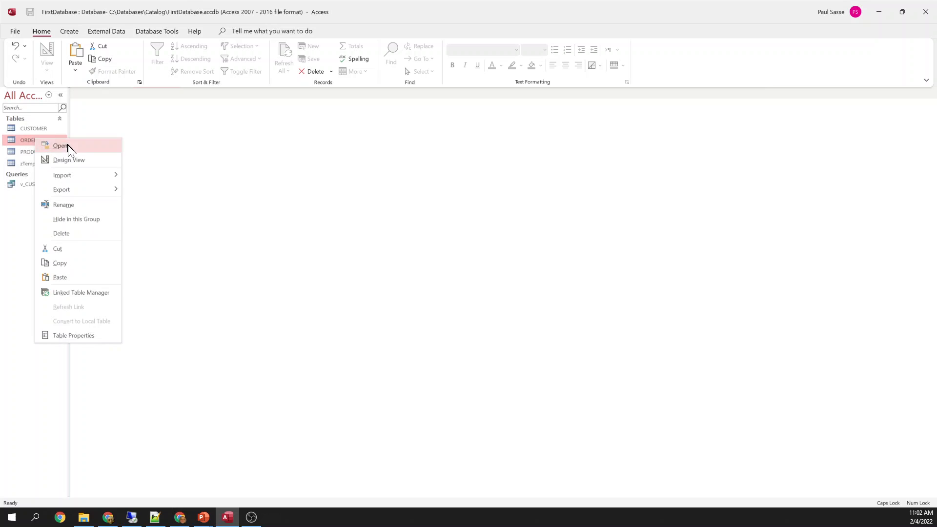
click(68, 145)
click(168, 161)
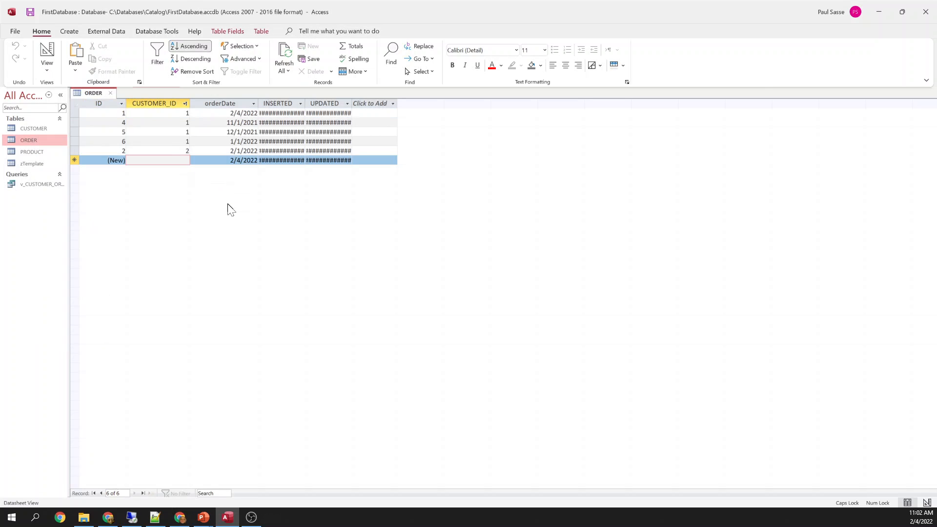
text(3)
key(Tab)
key(Down)
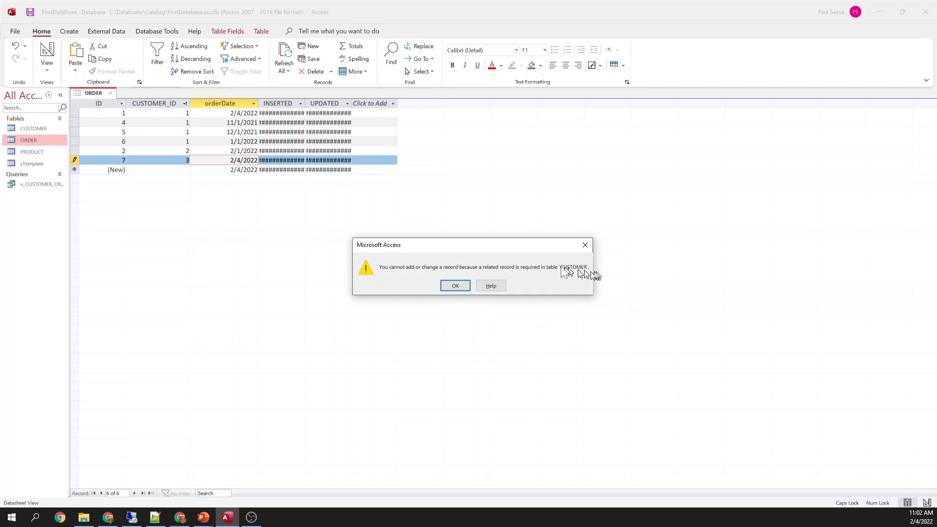
click(459, 285)
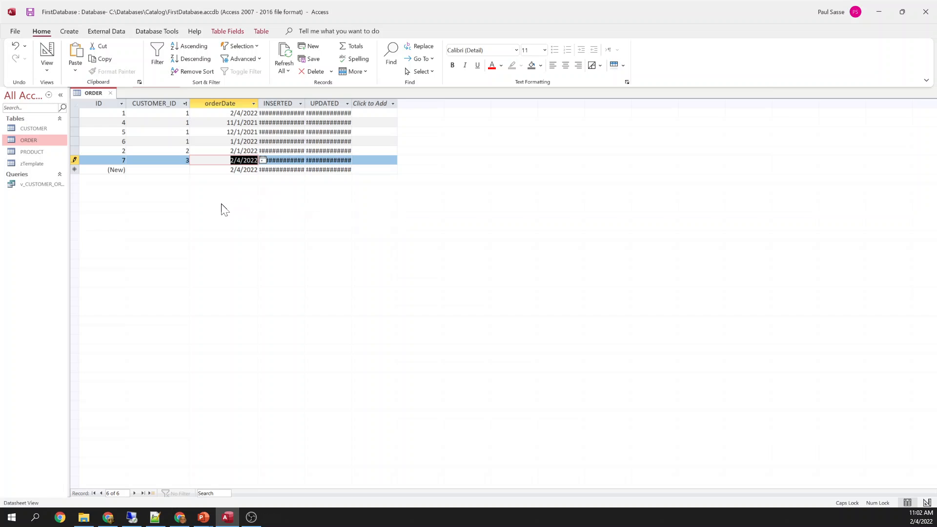
Retry with customer 4, also rejected, then save order 7 for customer 5
key(Left)
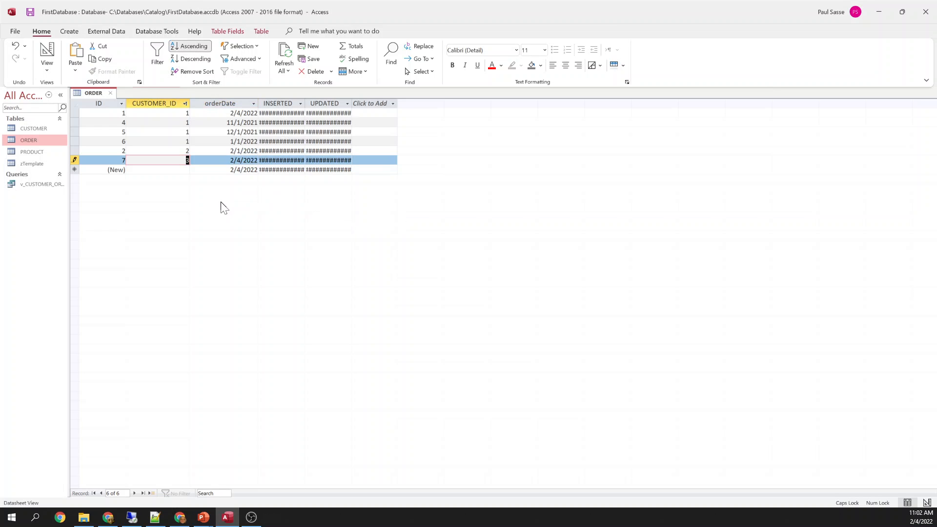
text(4)
key(Down)
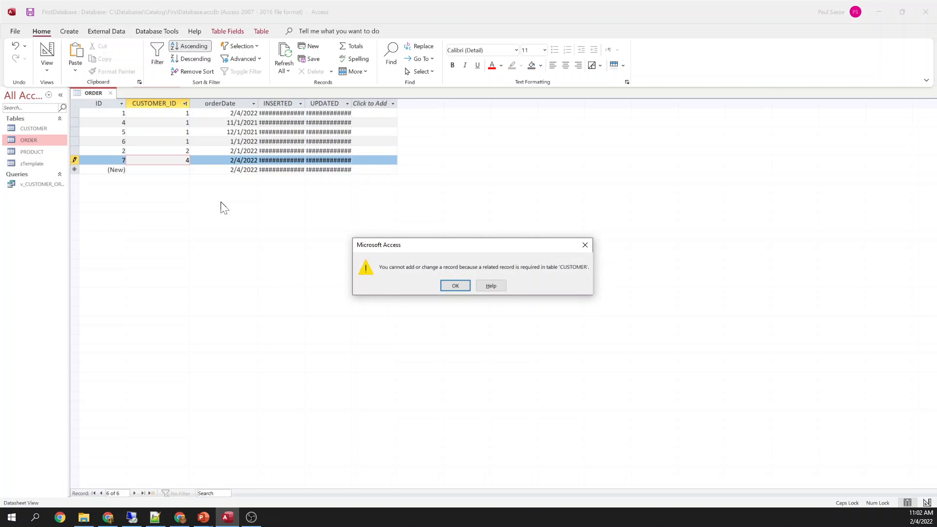
key(Return)
key(Down)
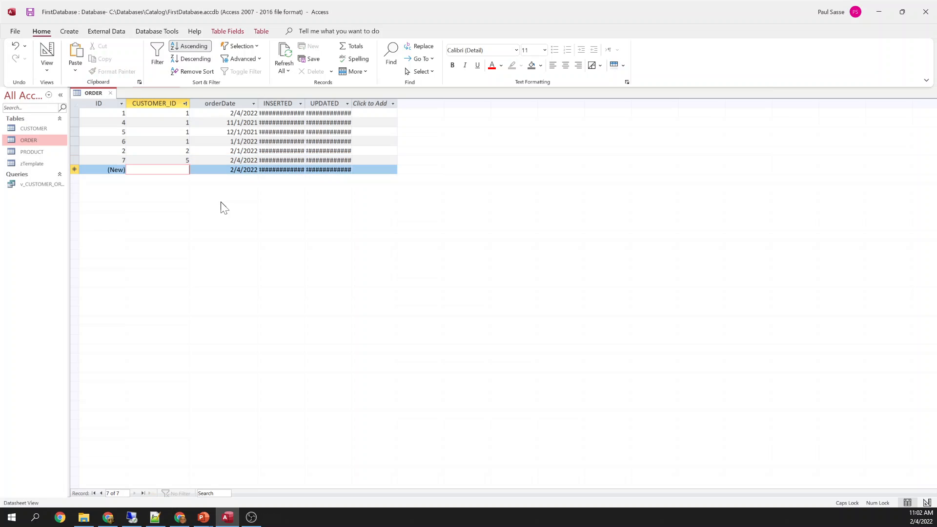
Open CUSTOMER and try deleting customer 5, dismissing the related-records error
right_click(37, 127)
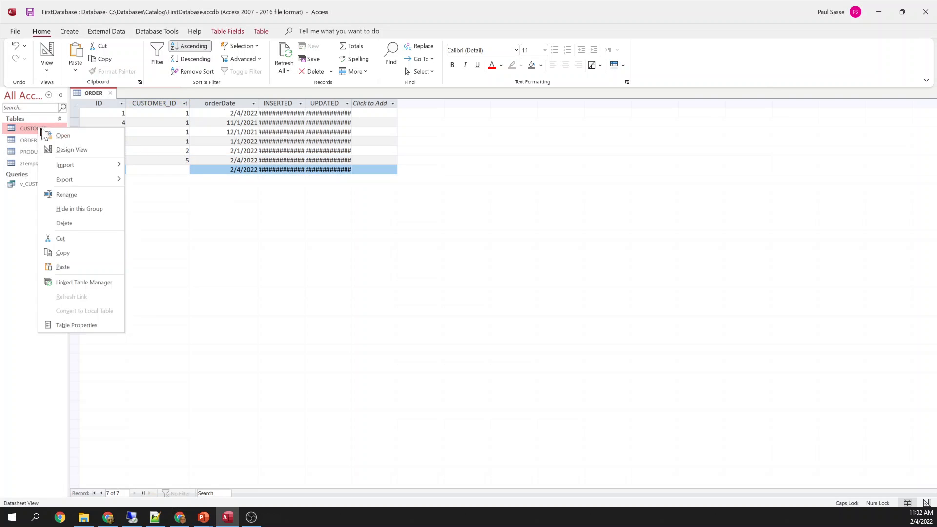
click(51, 133)
click(125, 132)
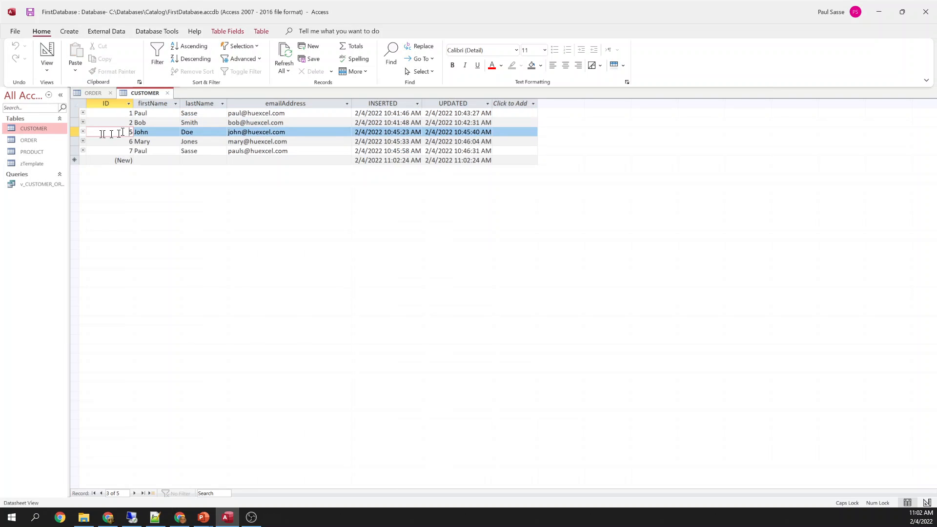
click(74, 131)
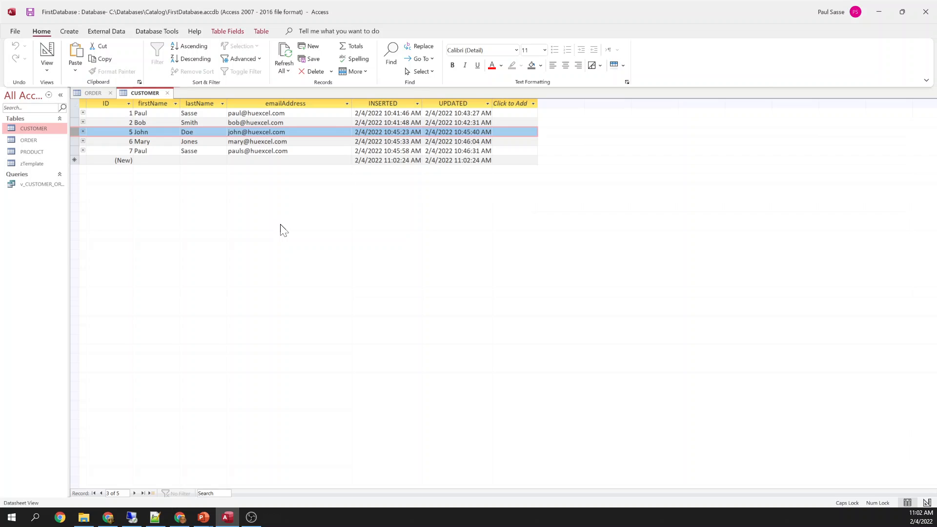
click(97, 93)
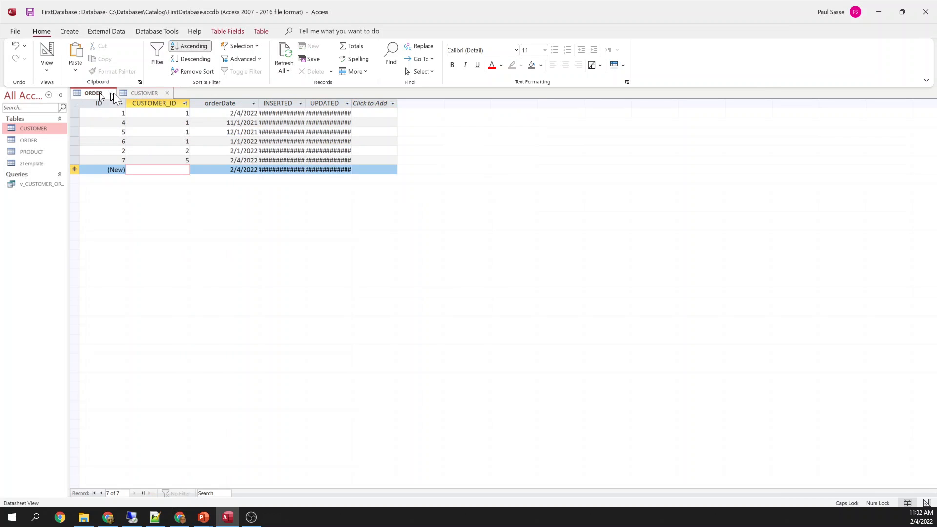
click(132, 93)
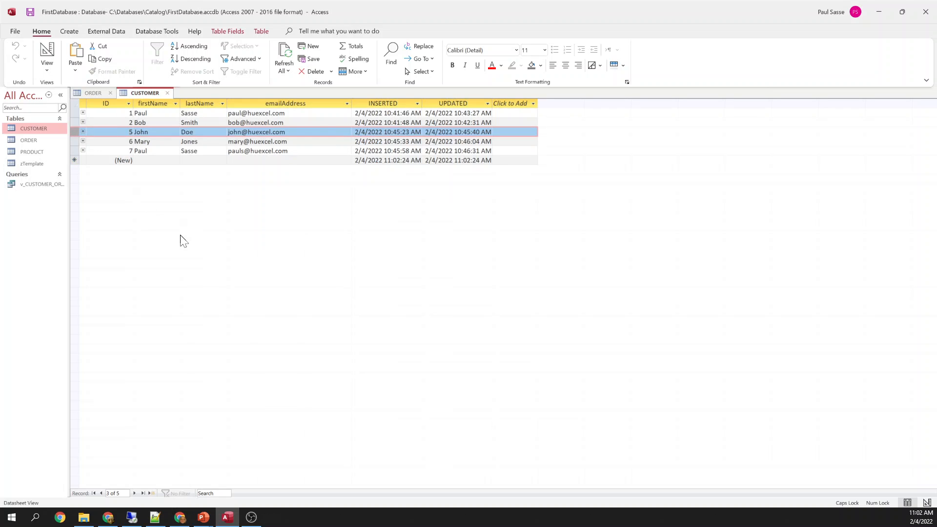
key(Delete)
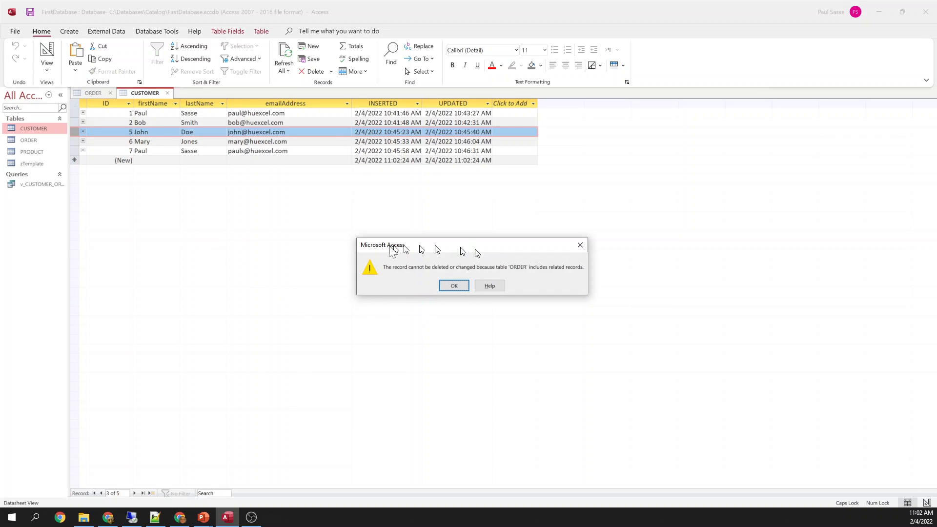
click(453, 285)
Delete customers 6 and 7, who have no orders
click(98, 94)
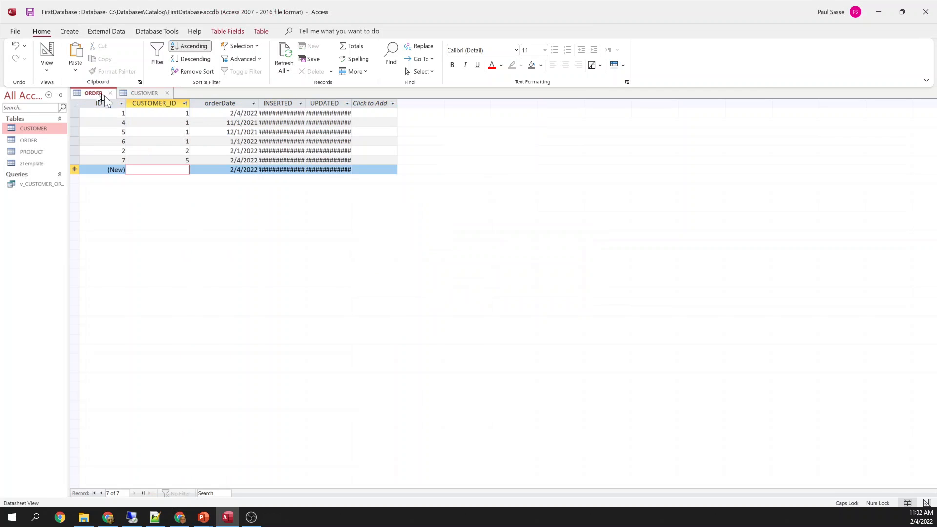
click(177, 159)
click(78, 159)
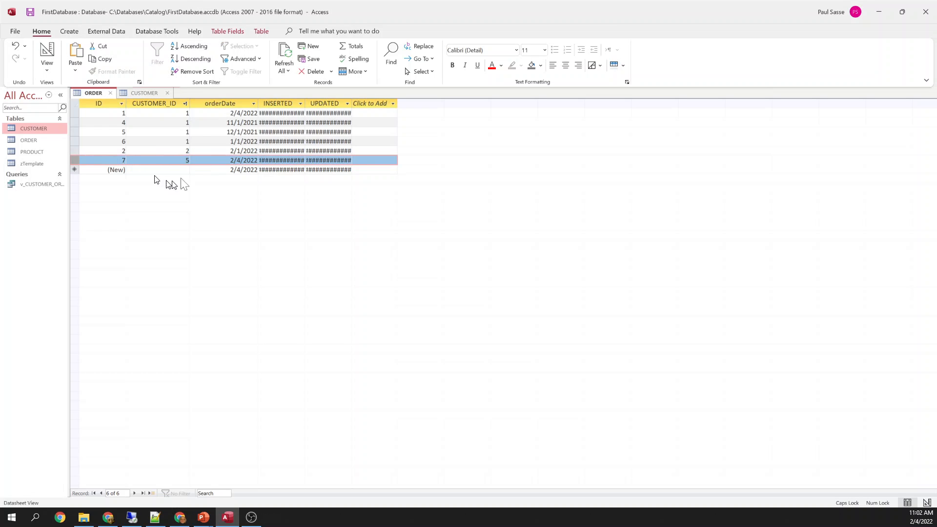
click(146, 92)
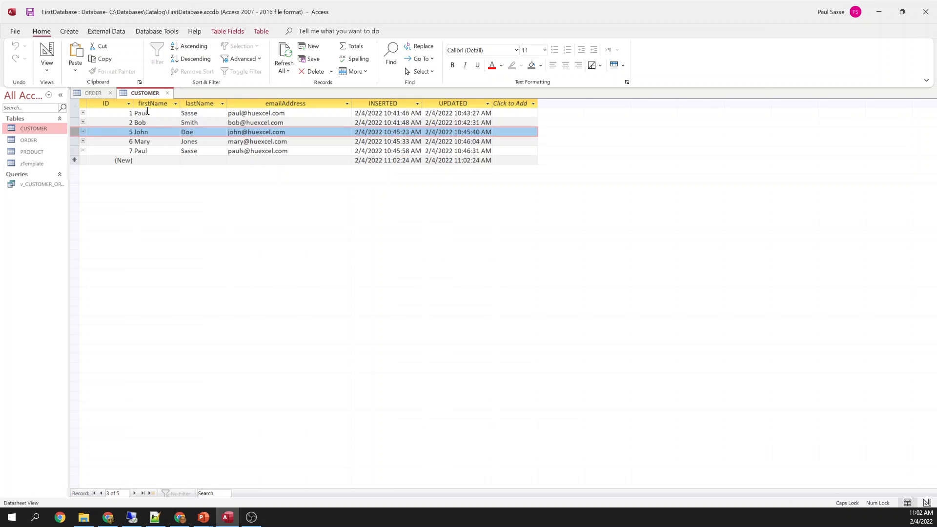
click(78, 142)
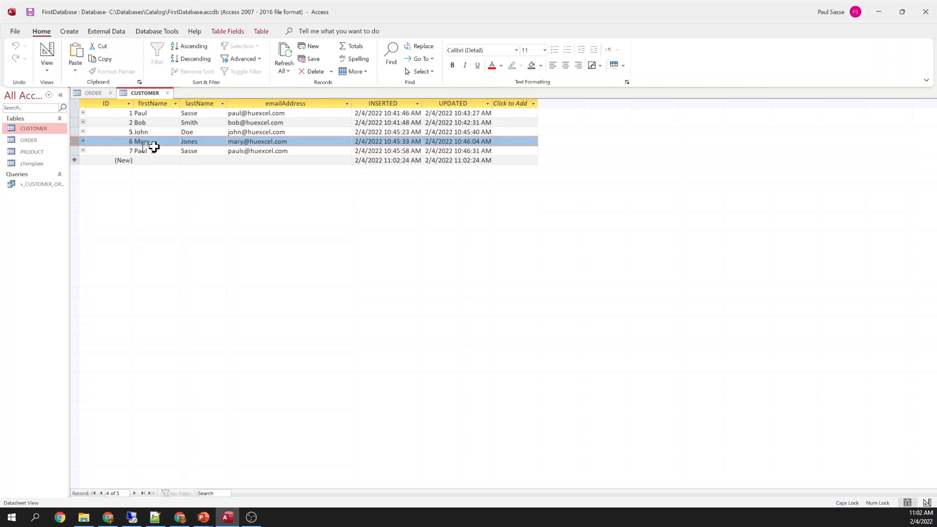
click(104, 96)
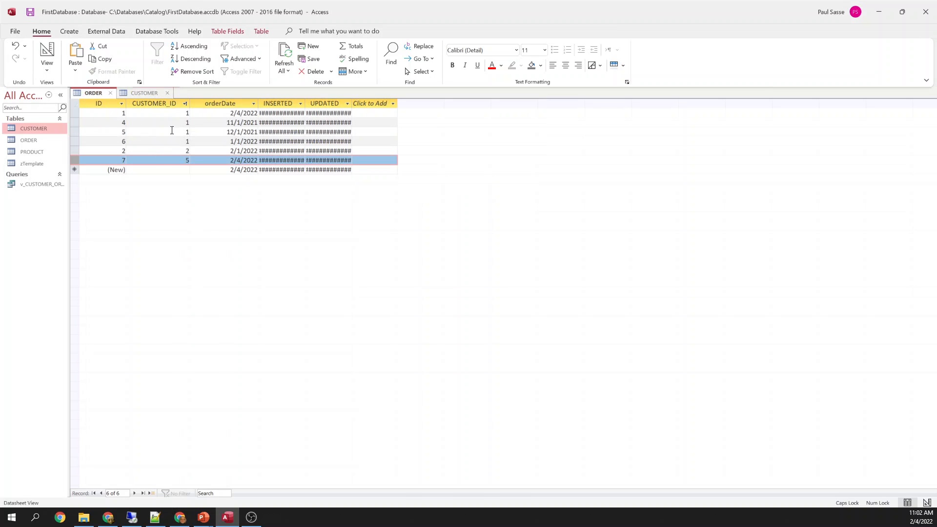
click(146, 93)
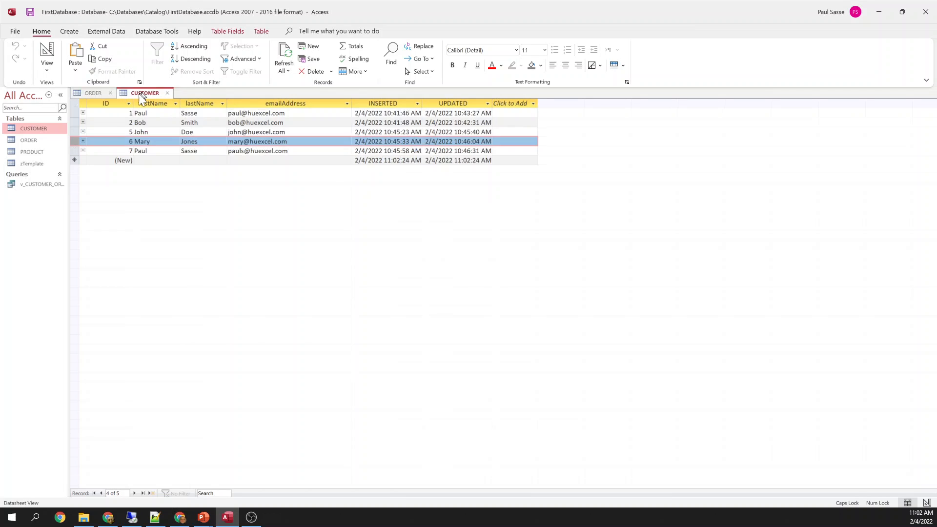
key(Delete)
click(79, 140)
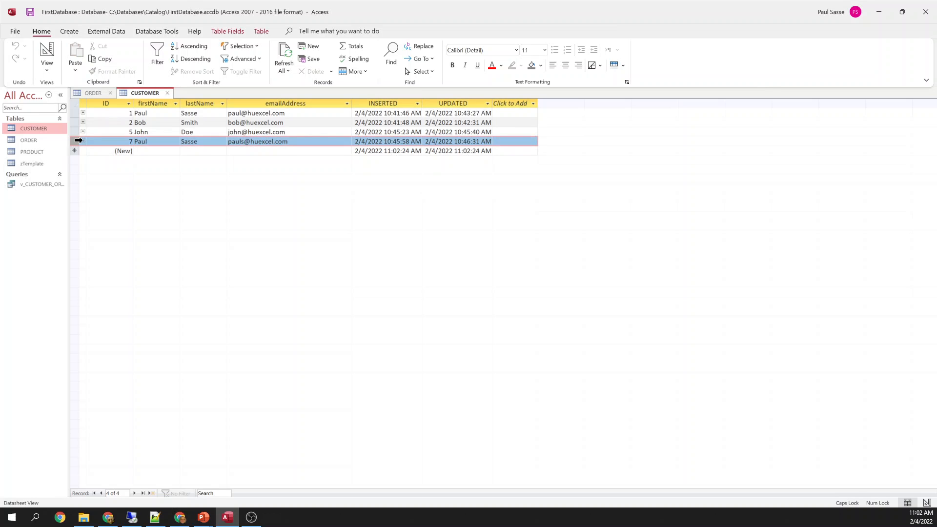
key(Delete)
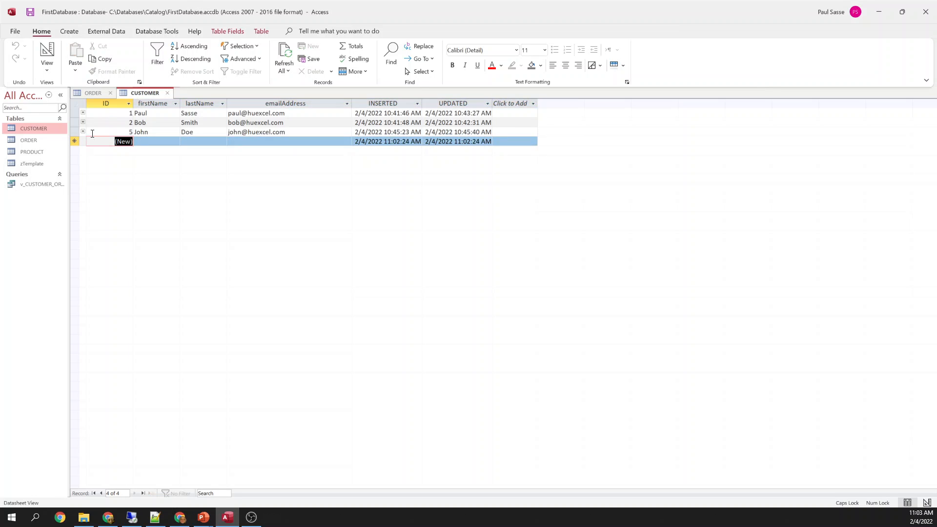
Try deleting customers 1, 2 and 5, dismissing each related-records error
click(93, 94)
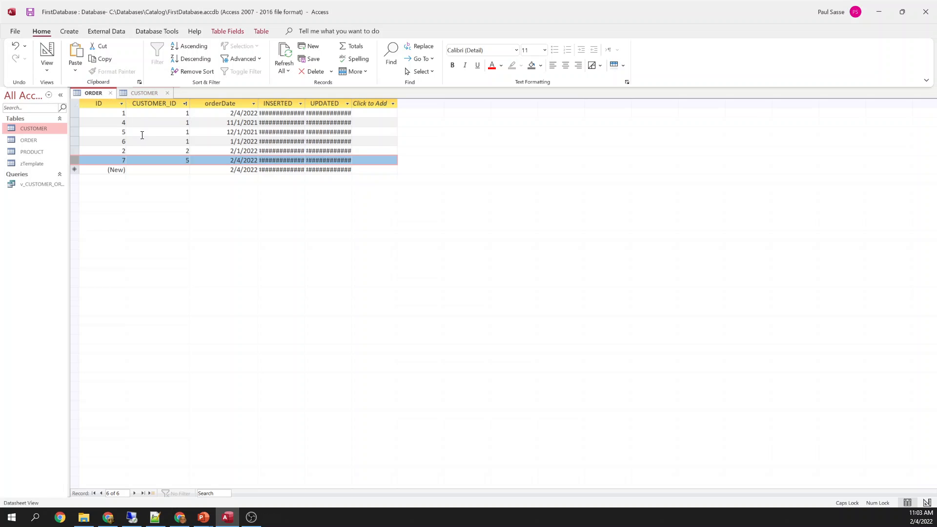
click(148, 93)
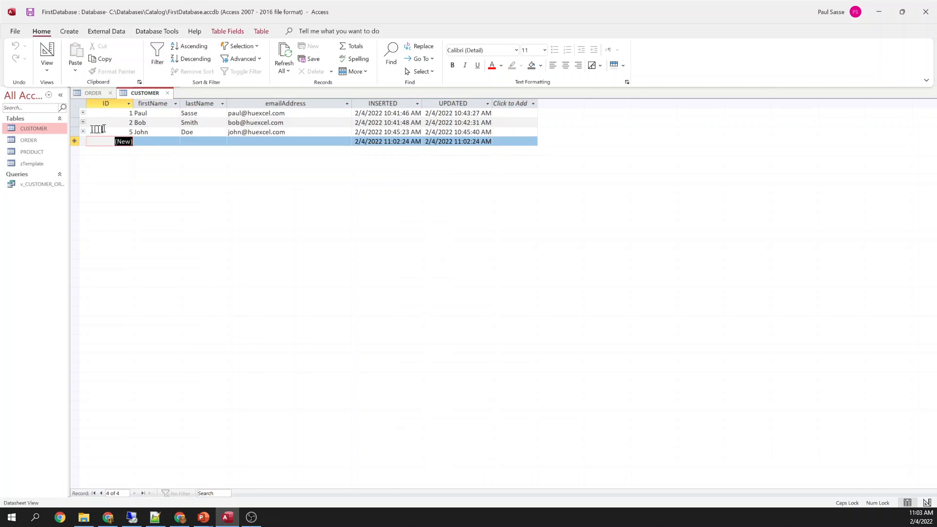
click(75, 114)
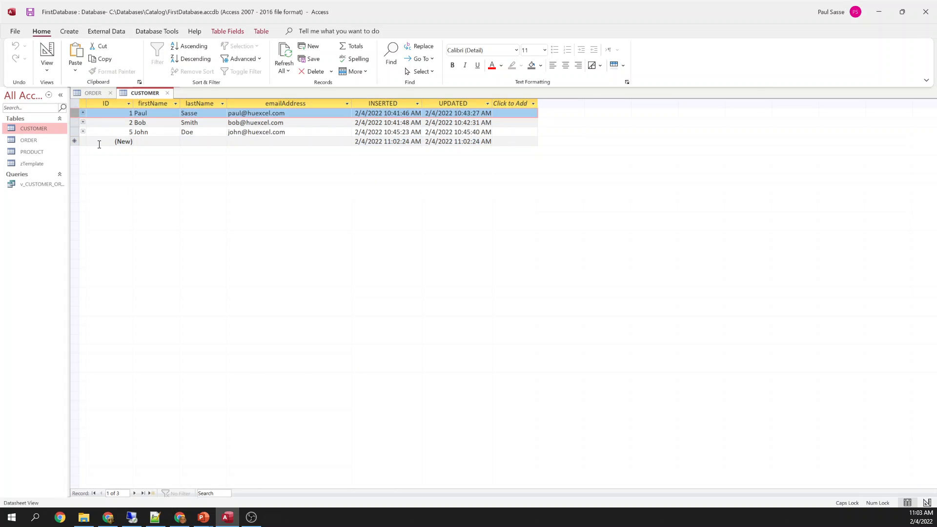
key(Delete)
key(Return)
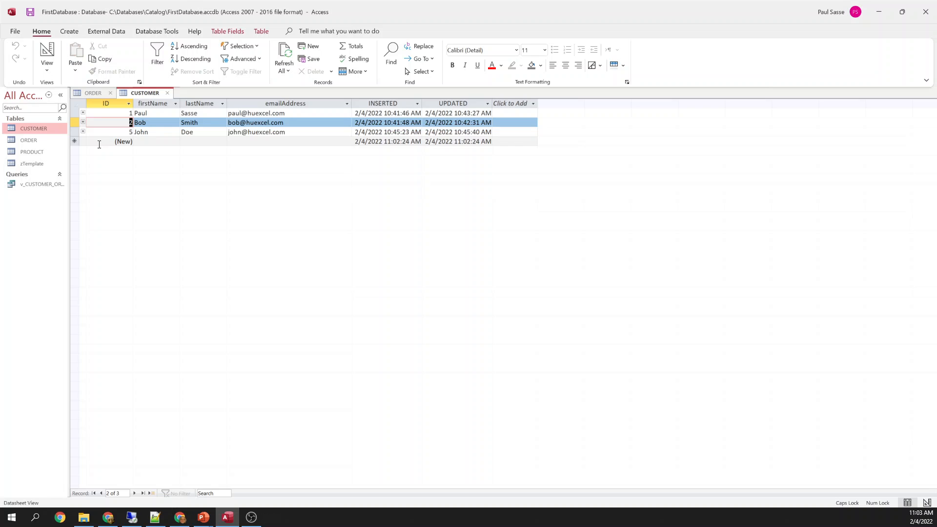
key(shift+space)
key(Delete)
key(Return)
key(Down)
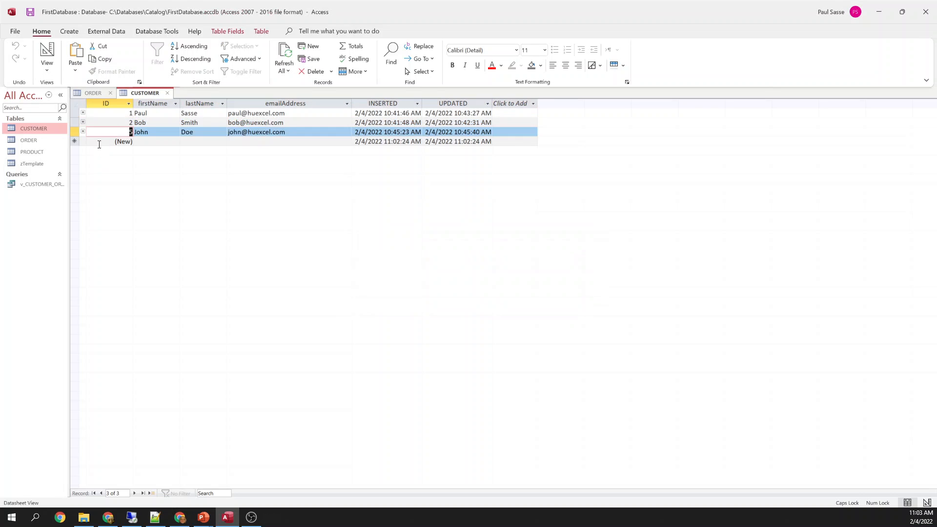
key(Delete)
key(Return)
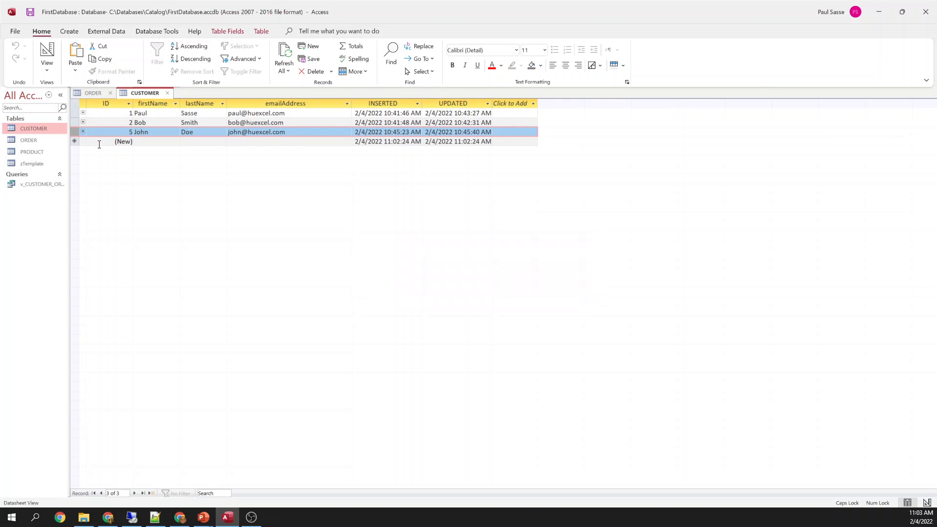
Look over the ORDER and CUSTOMER tables' table and field settings
click(93, 94)
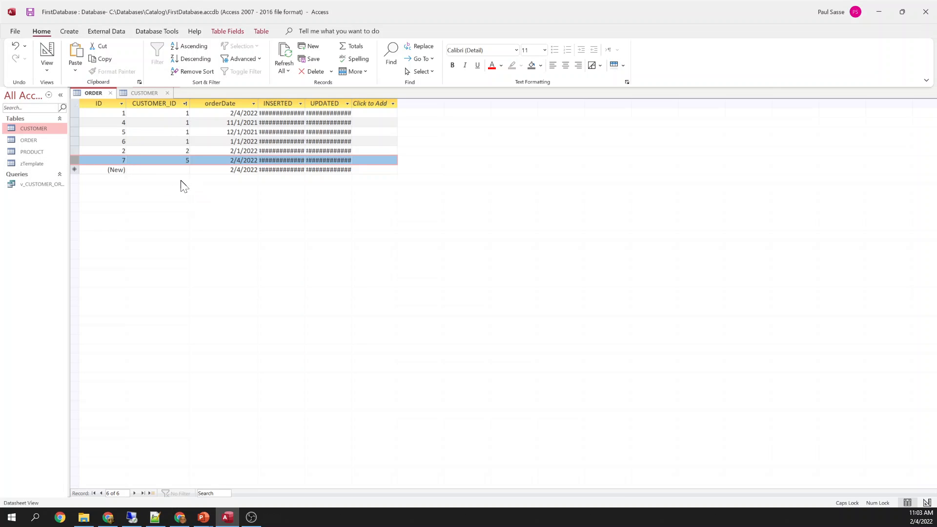
click(148, 94)
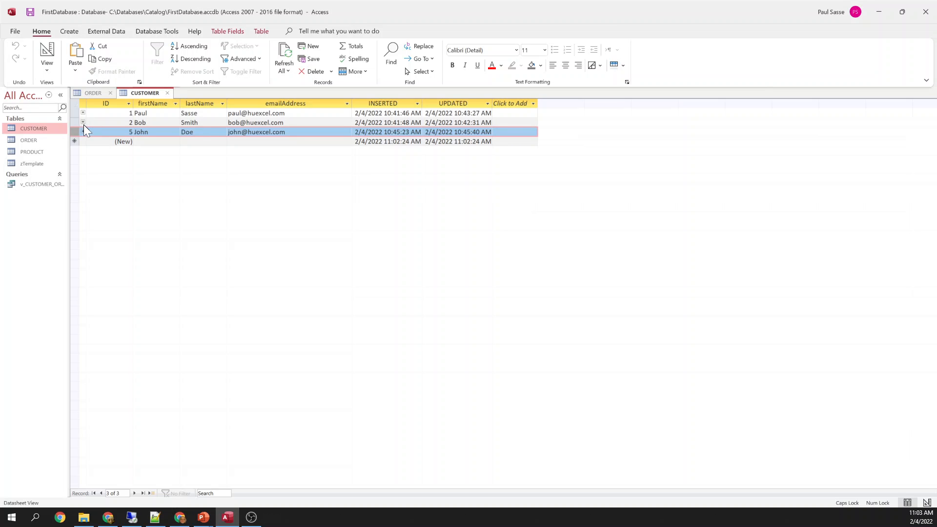
click(262, 32)
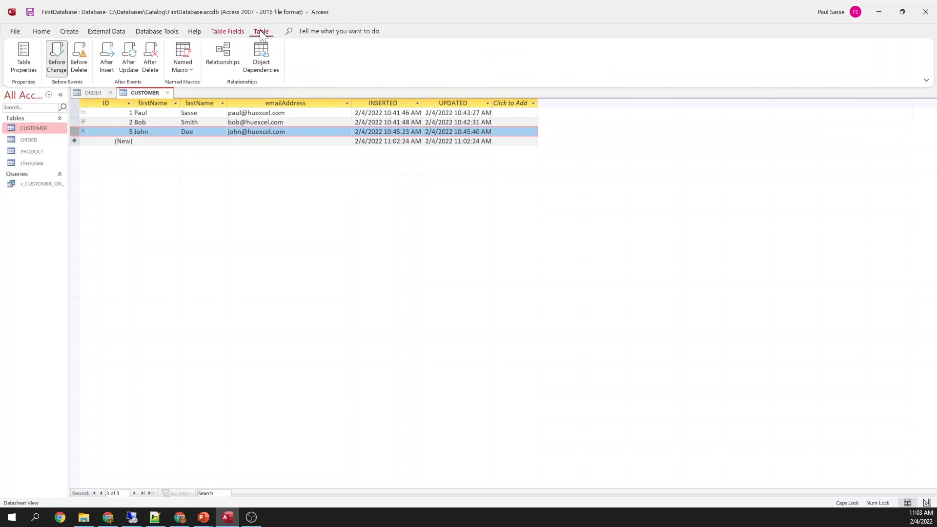
click(231, 33)
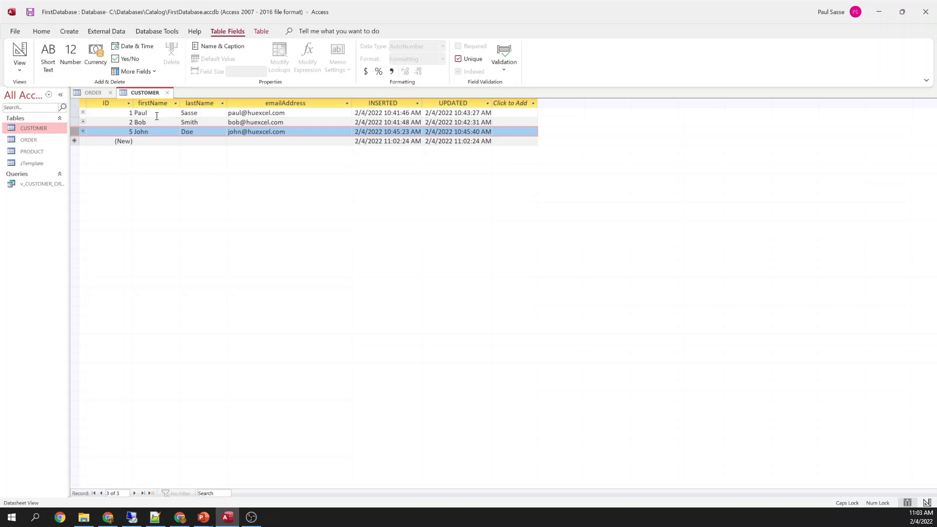
Add order 8 dated 2/4/2022 in customer 1's nested orders subdatasheet
click(83, 112)
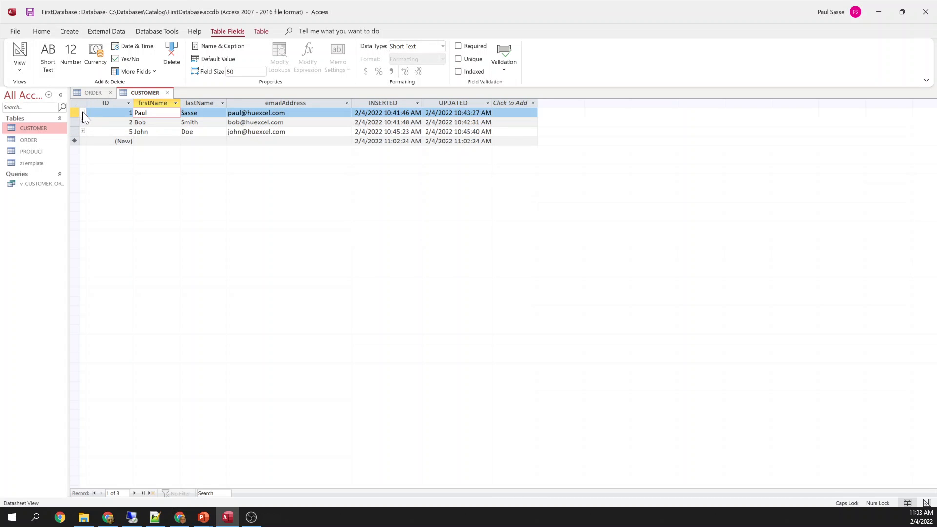
click(83, 112)
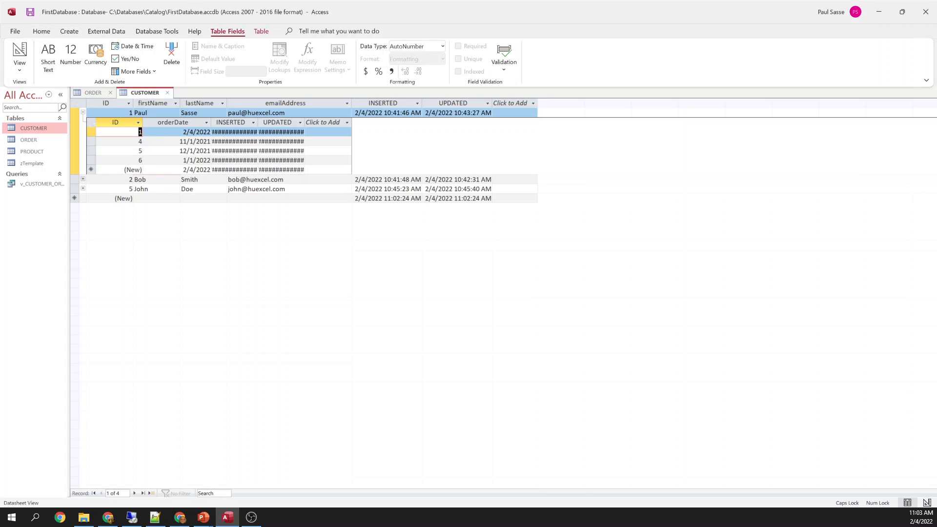
click(195, 170)
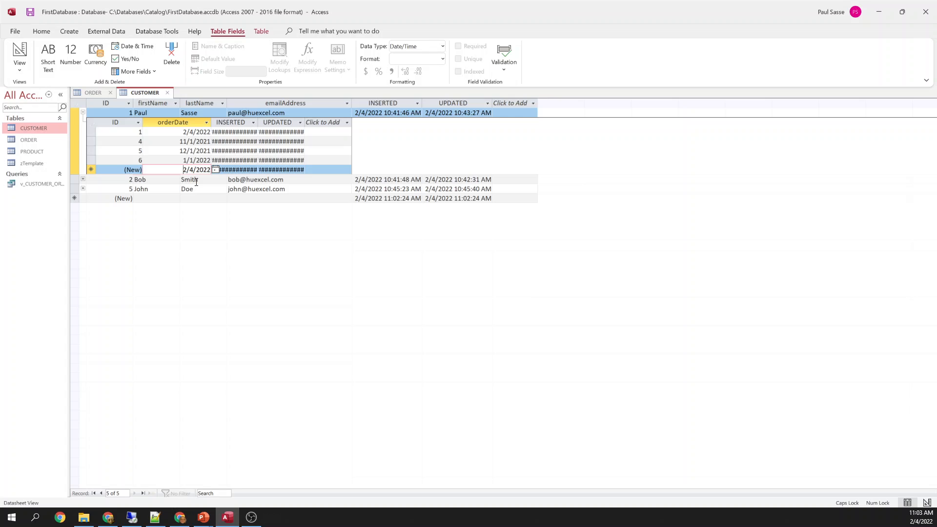
key(shift+Right)
text(4)
key(Down)
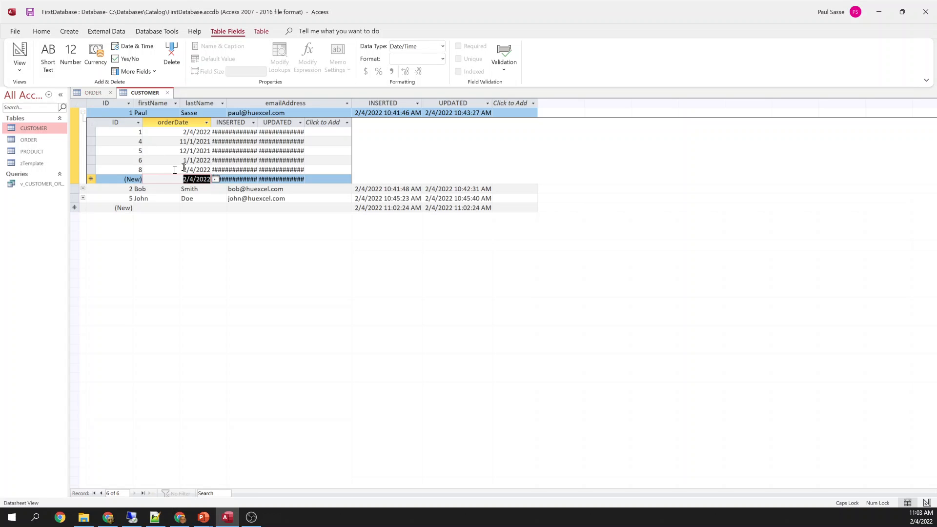
click(102, 92)
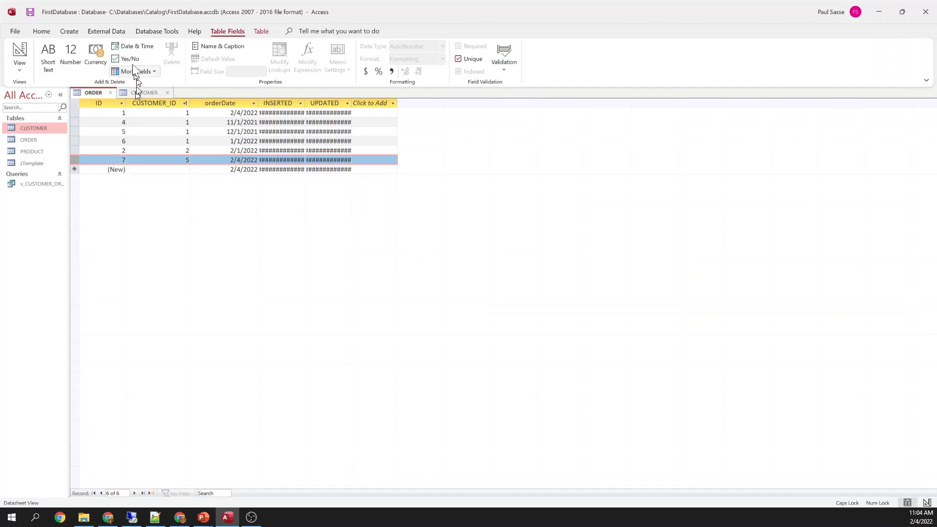
Refresh ORDER, filter it to CUSTOMER_ID equals 1, then clear the filter
click(41, 31)
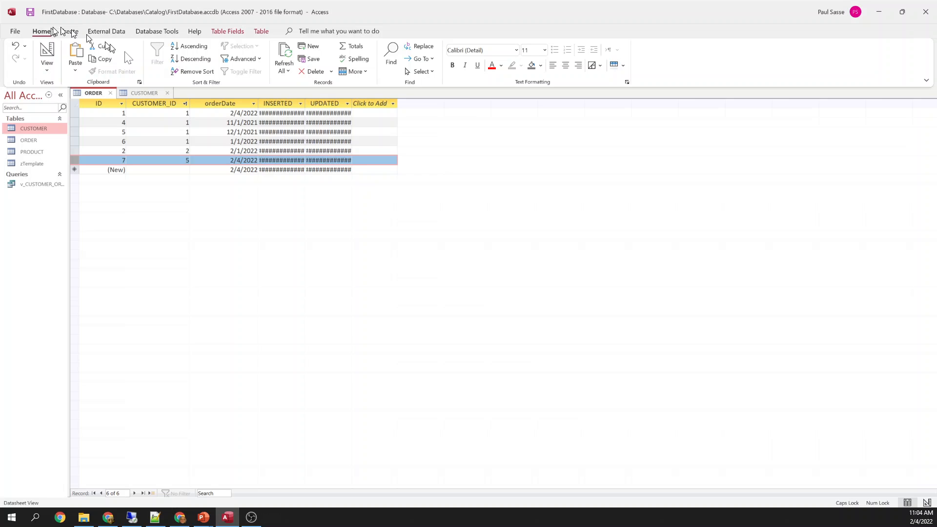
click(284, 55)
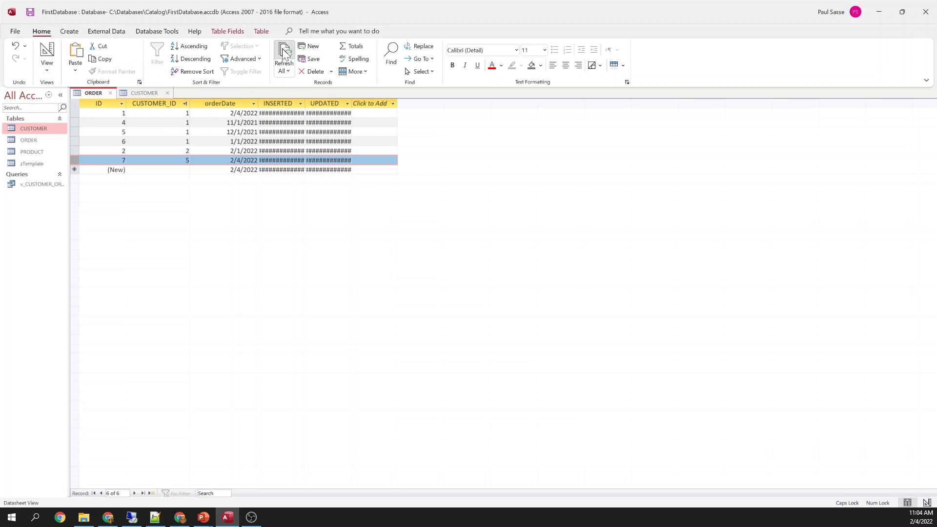
click(169, 139)
key(Up)
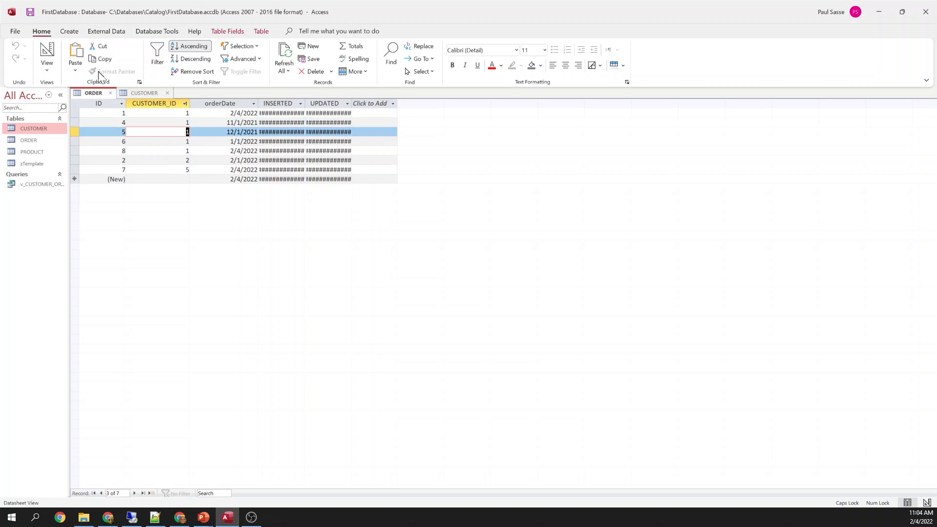
click(239, 46)
click(249, 59)
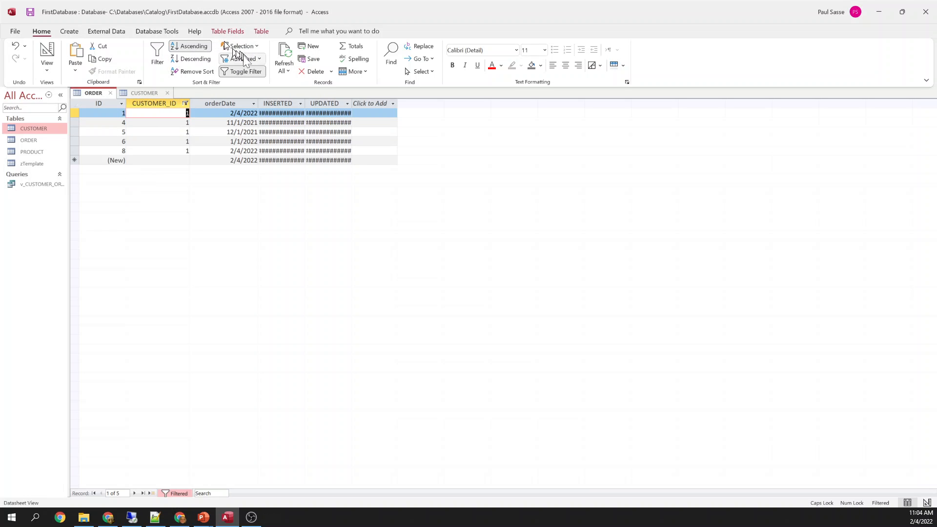
click(244, 71)
Delete all of customer 1's orders from its nested subdatasheet
click(128, 92)
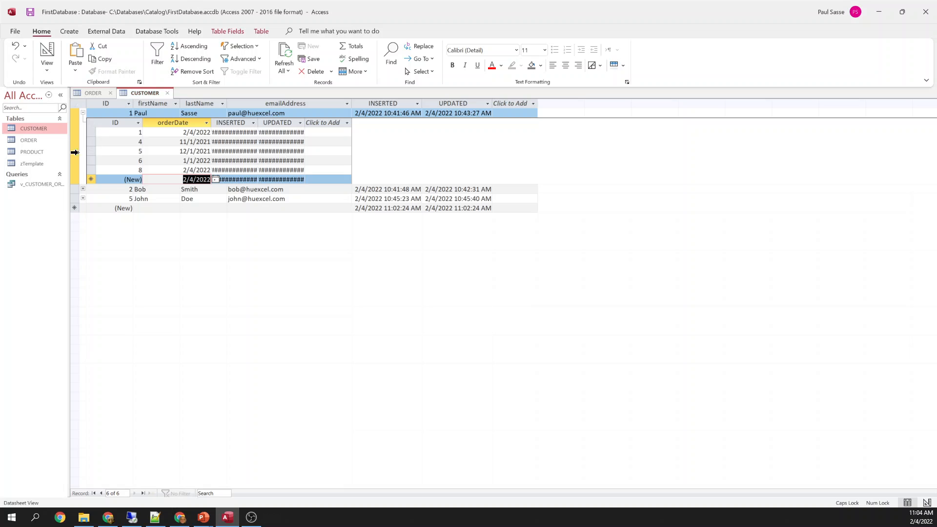
click(82, 112)
click(83, 113)
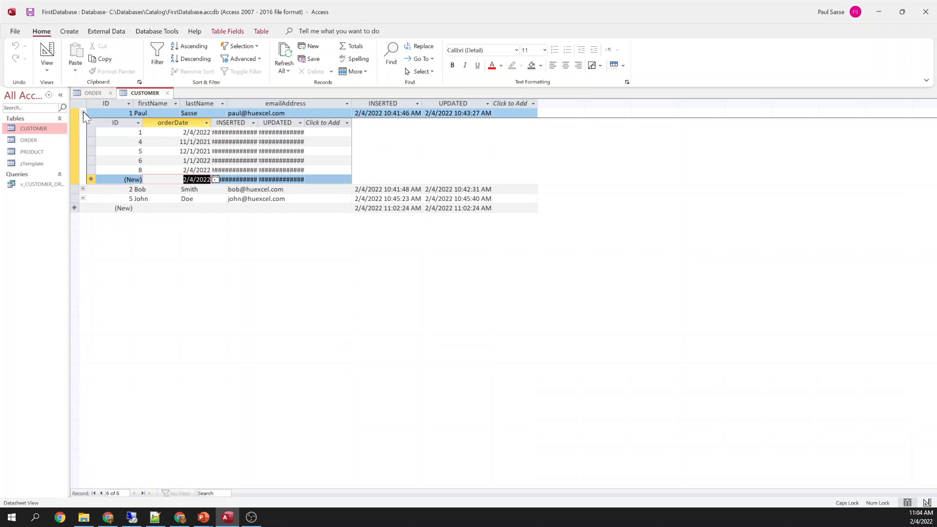
drag(91, 133, 98, 173)
key(Delete)
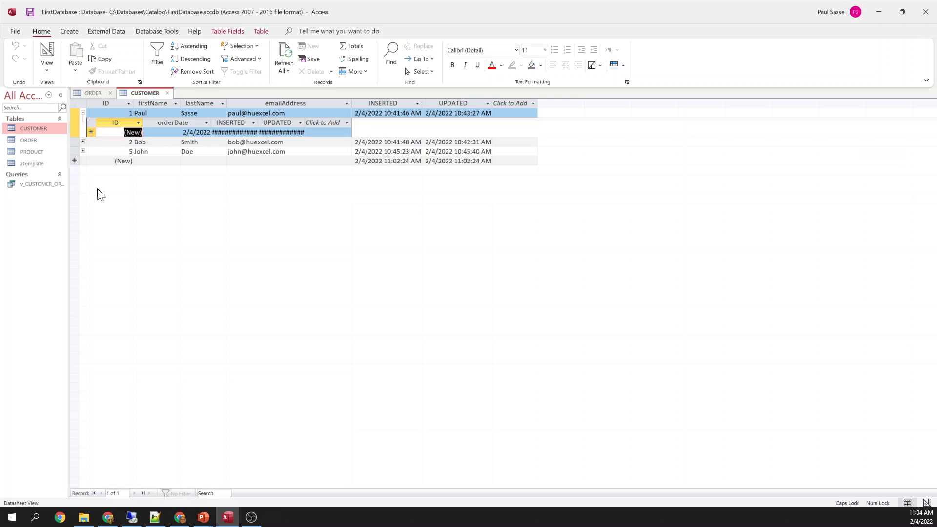
Refresh the ORDER data and delete customer 1's record
click(91, 93)
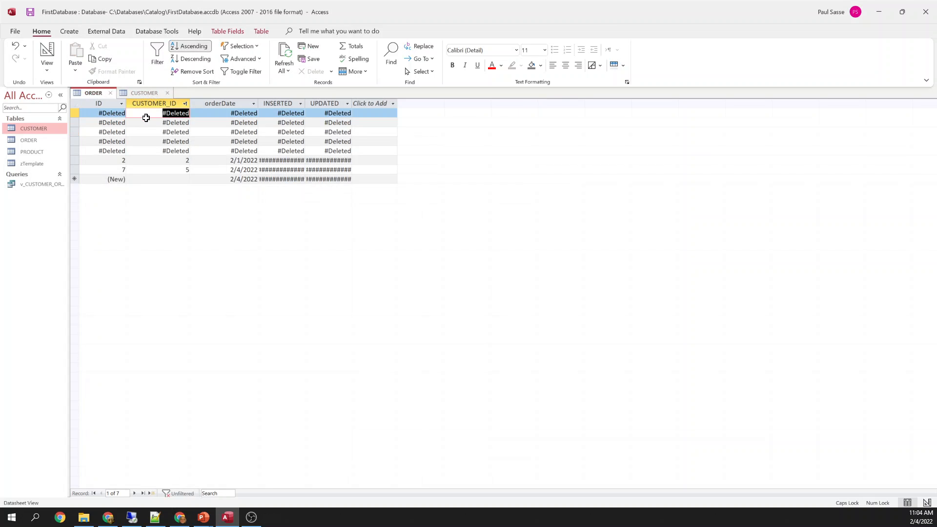
click(285, 57)
click(141, 92)
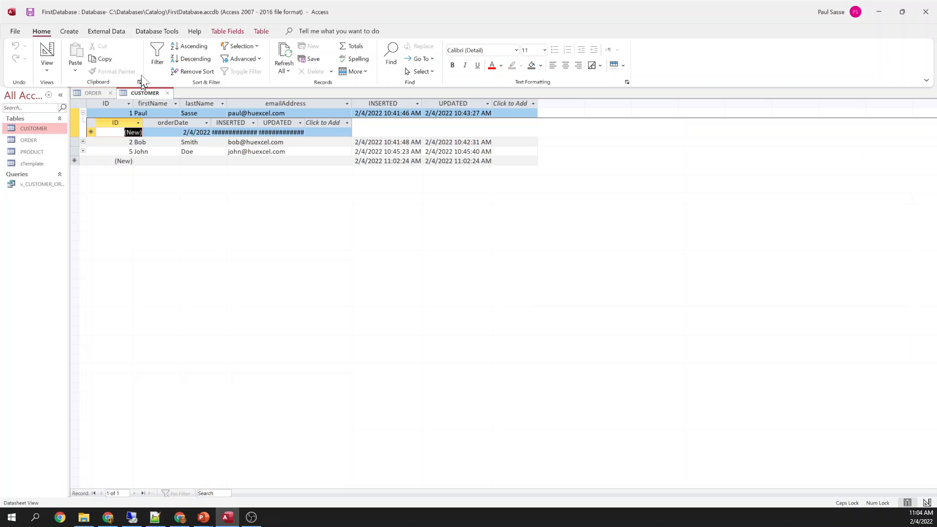
click(83, 113)
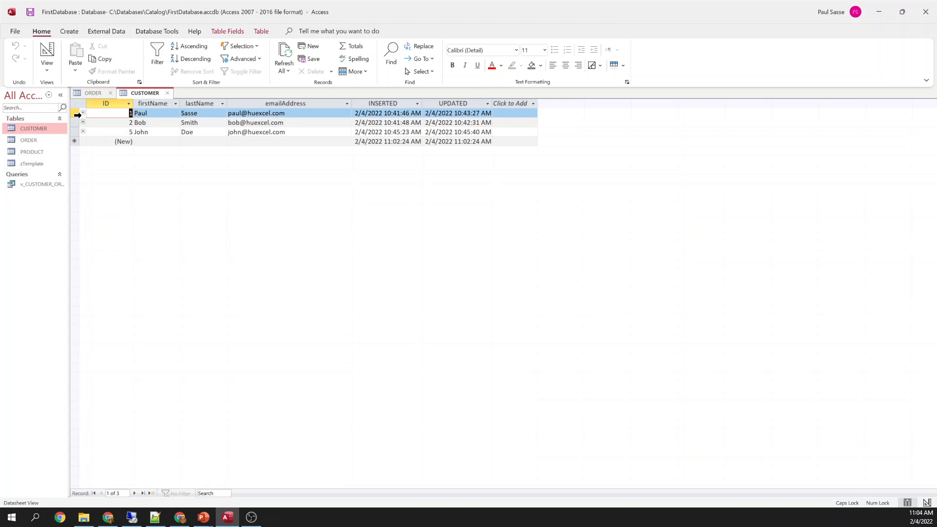
click(76, 113)
key(Delete)
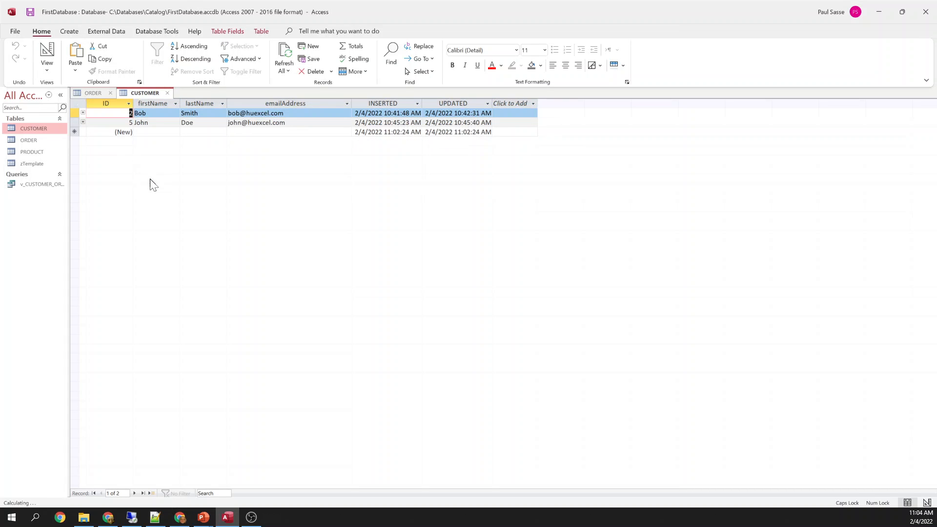
Add a new CUSTOMER record with the customer's first name, last name and e-mail
click(147, 131)
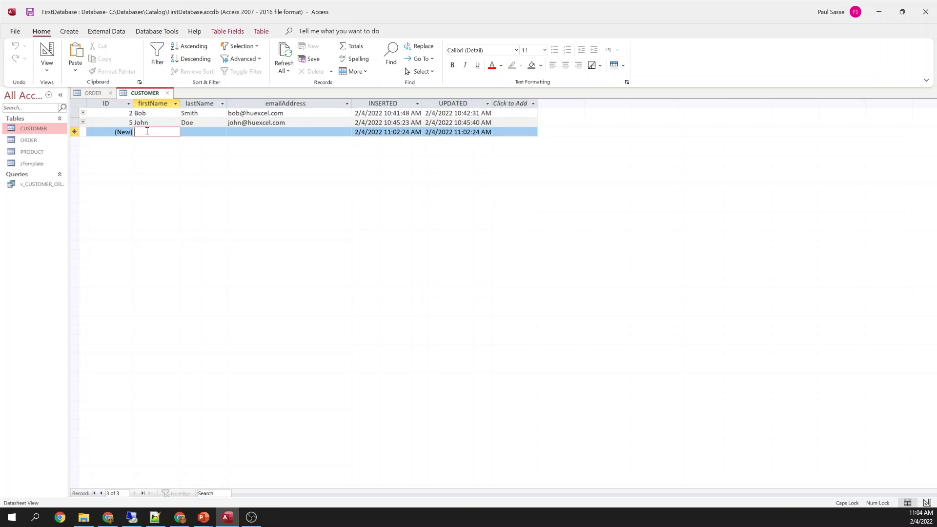
text(pAUL)
key(BackSpace)
key(BackSpace)
key(BackSpace)
key(BackSpace)
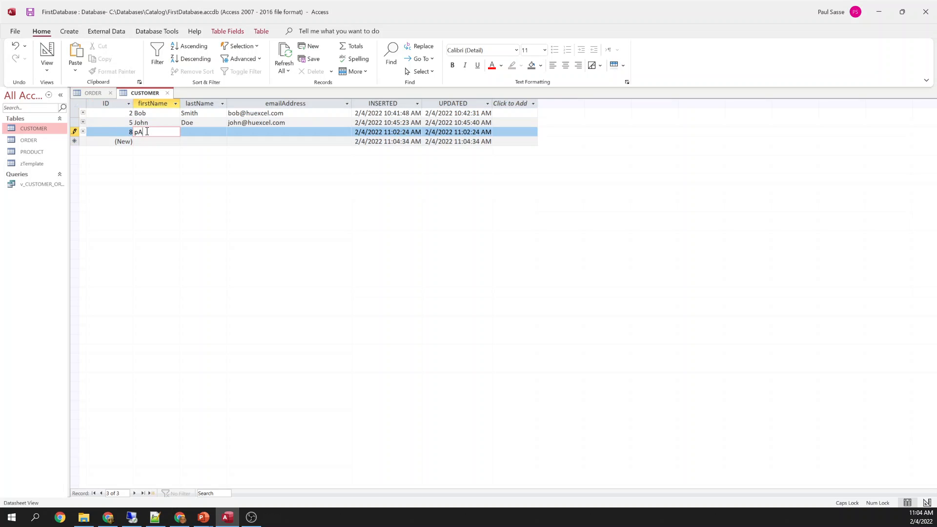
key(Caps_Lock)
text(Paul)
key(Tab)
text(Sa)
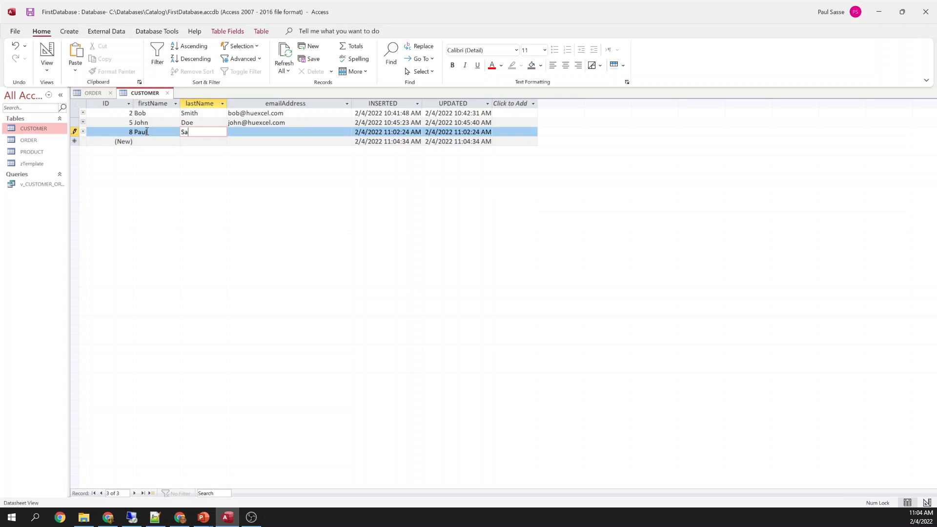
key(Tab)
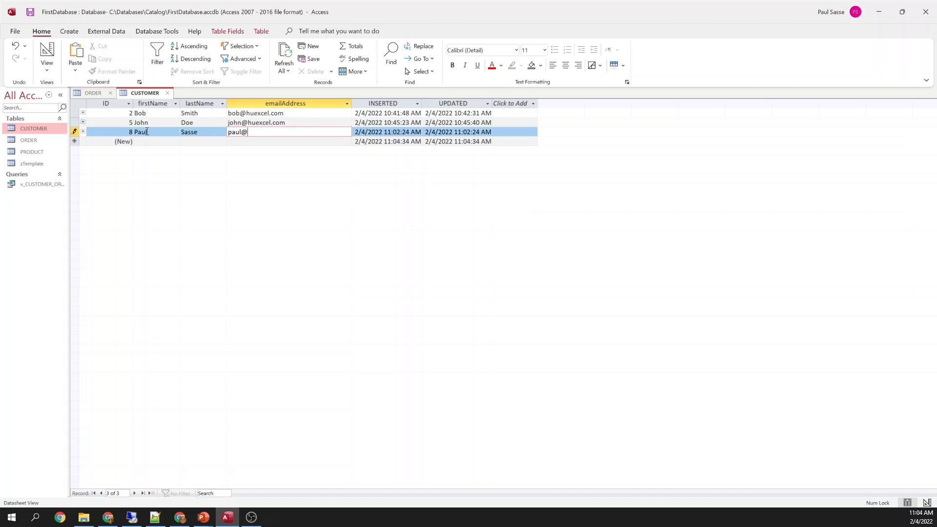
key(Down)
key(Left)
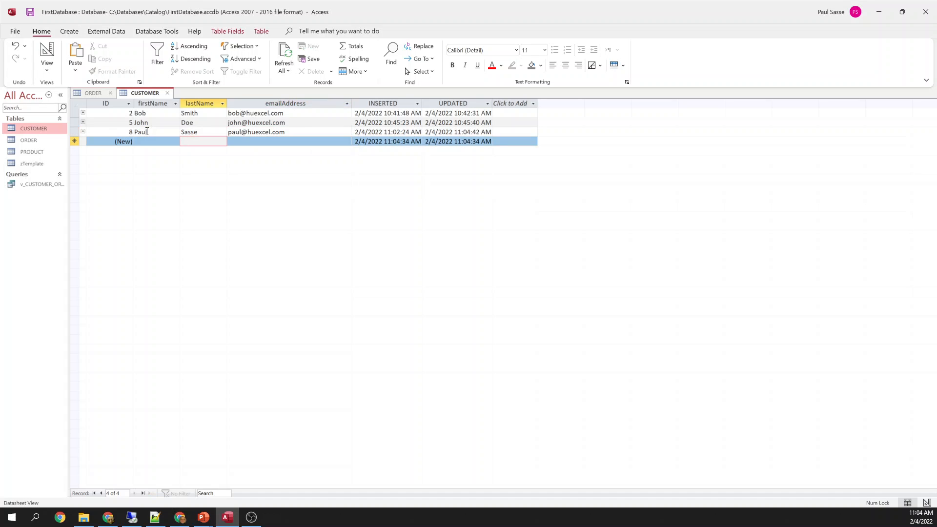
Close the CUSTOMER and ORDER tables, saving ORDER's design changes
click(96, 92)
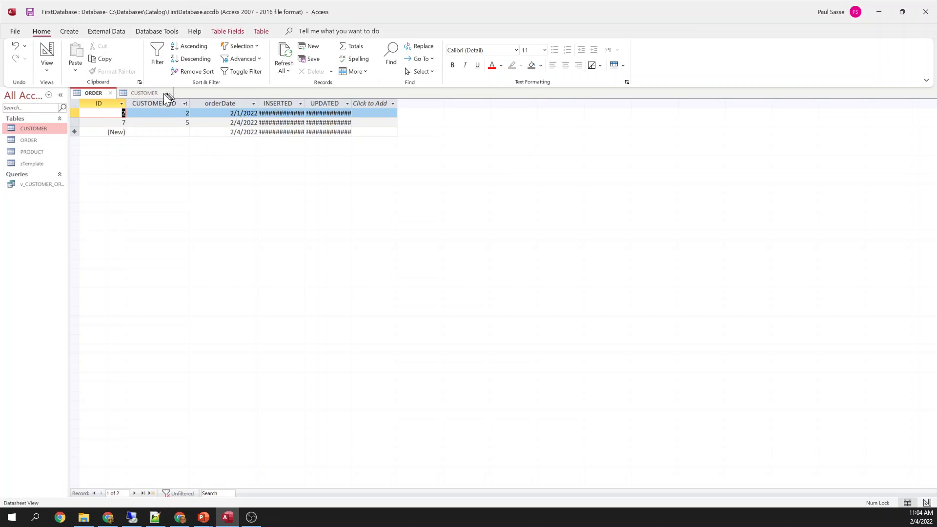
click(168, 91)
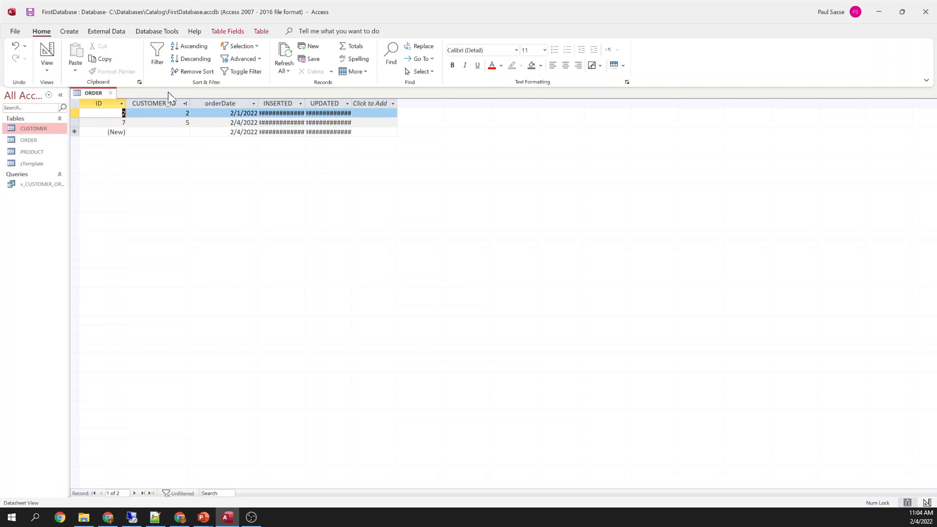
click(111, 93)
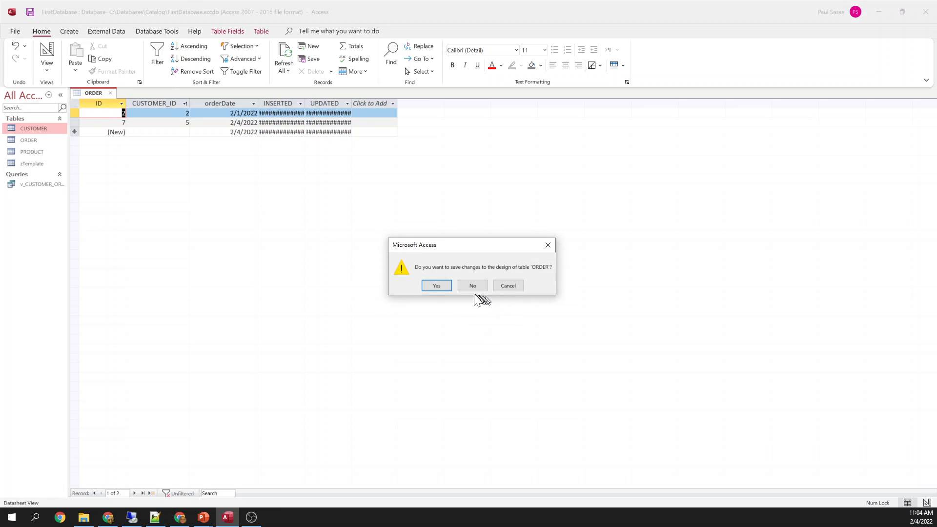
click(442, 286)
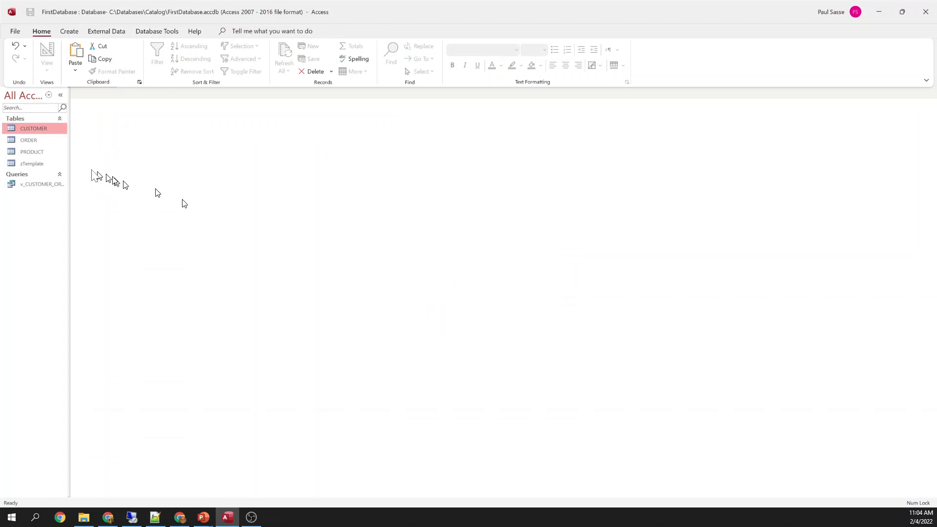
Paste a copy of zTemplate as a new table named ORDER_DETAIL and select it
click(34, 164)
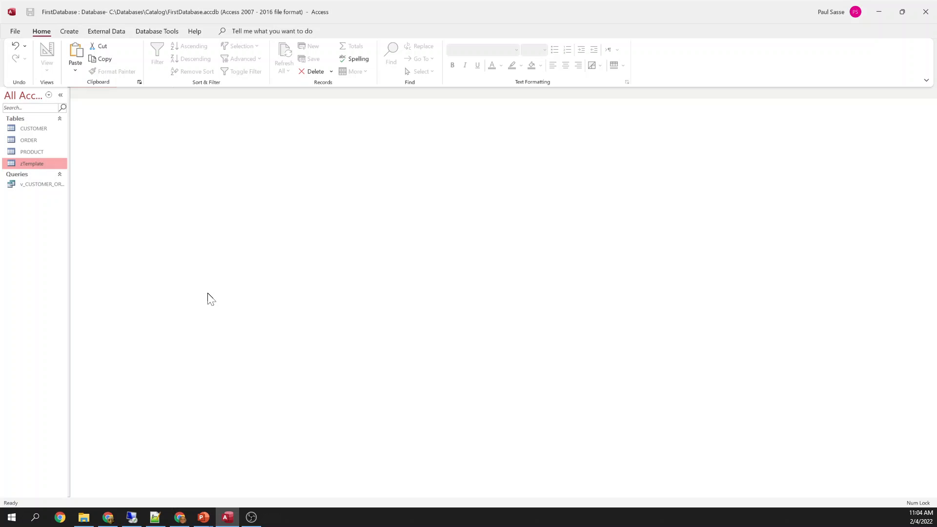
key(ctrl+v)
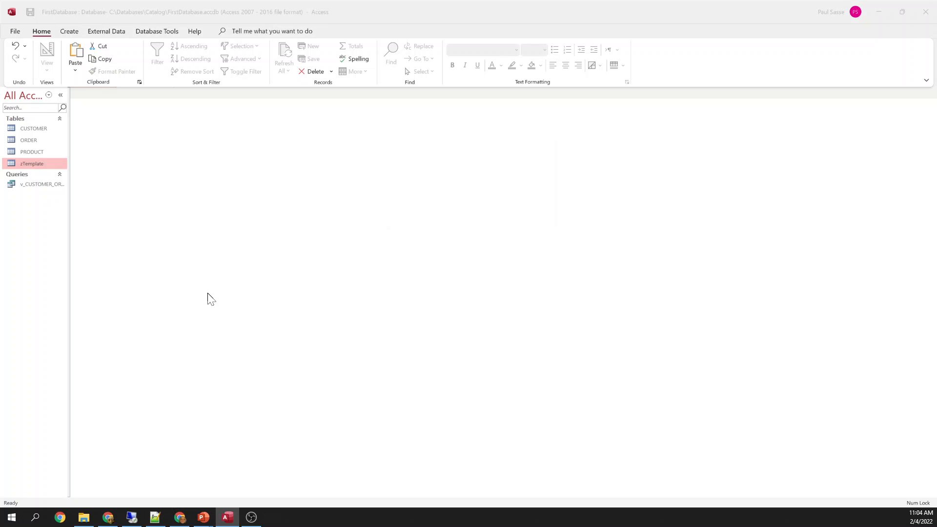
key(Caps_Lock)
text(ORDER_DETAIL)
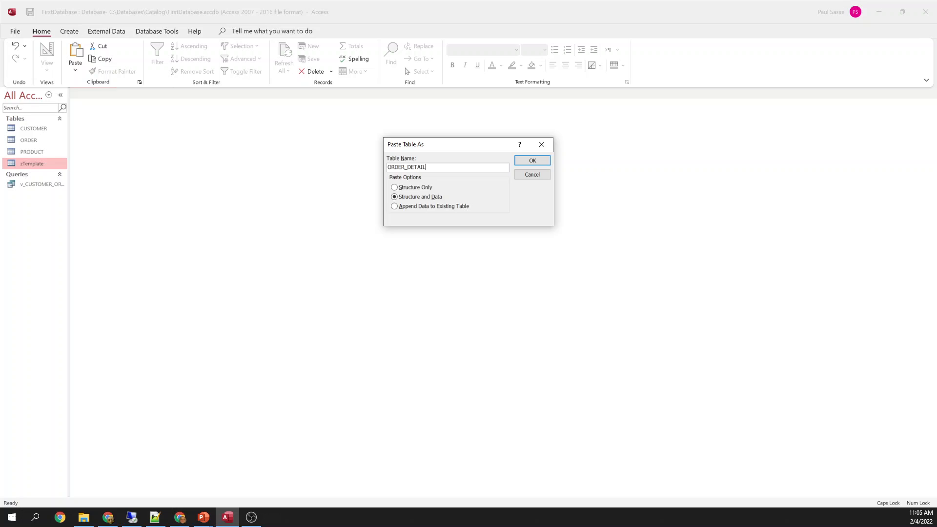
key(Return)
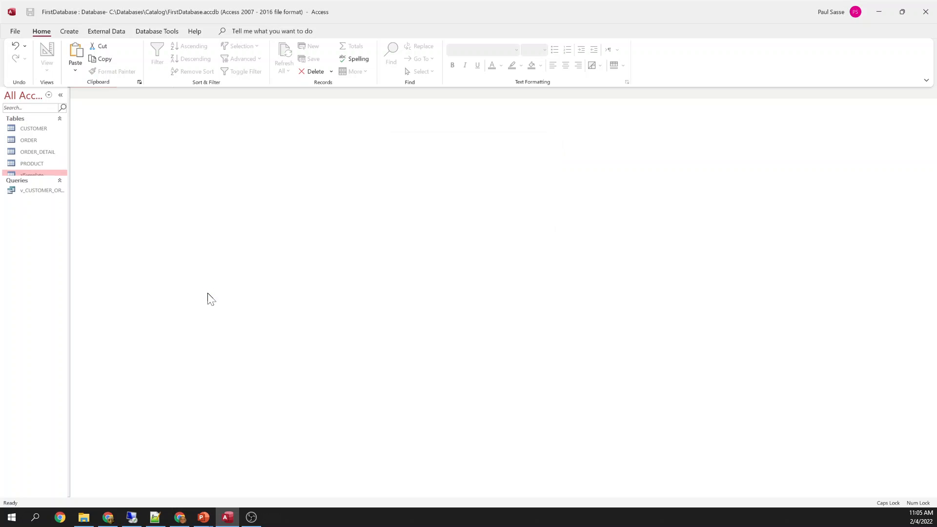
click(37, 151)
Open ORDER_DETAIL in Design View and insert a Number field ORDER_ID above INSERTED
right_click(38, 151)
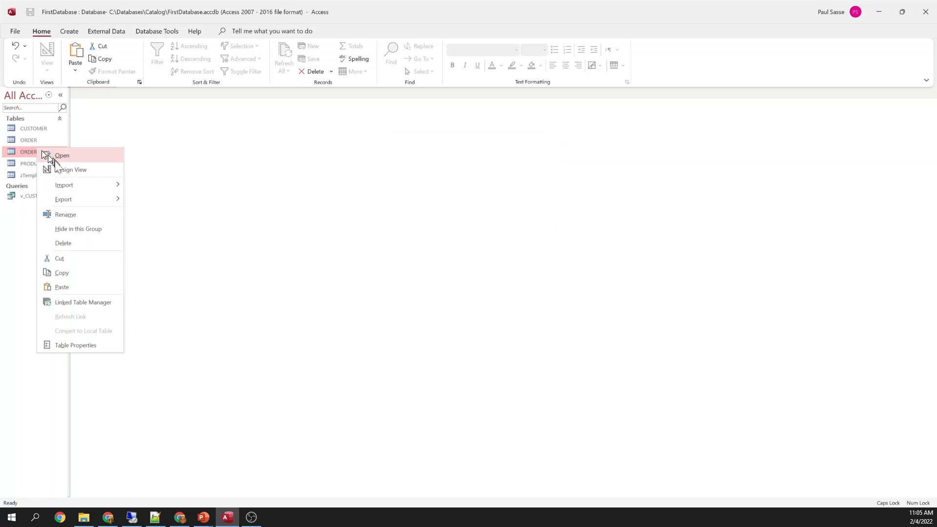
click(68, 167)
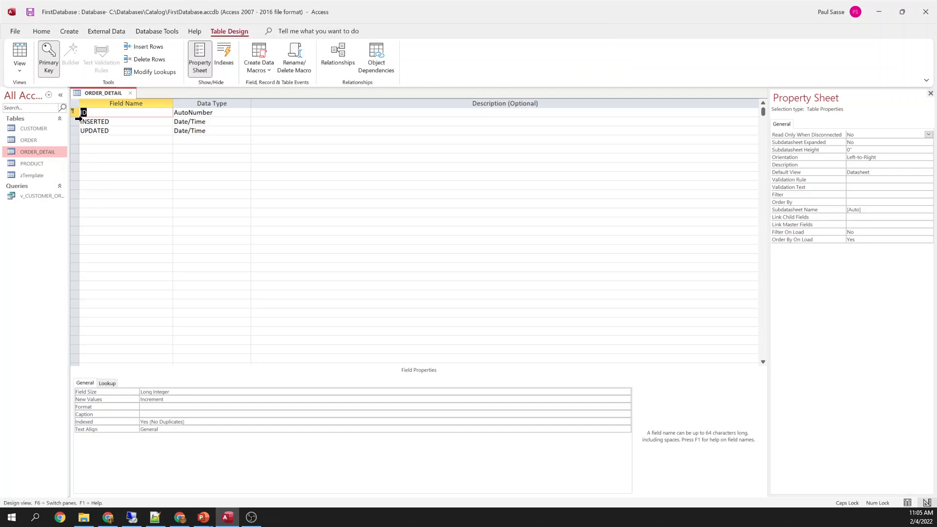
right_click(75, 123)
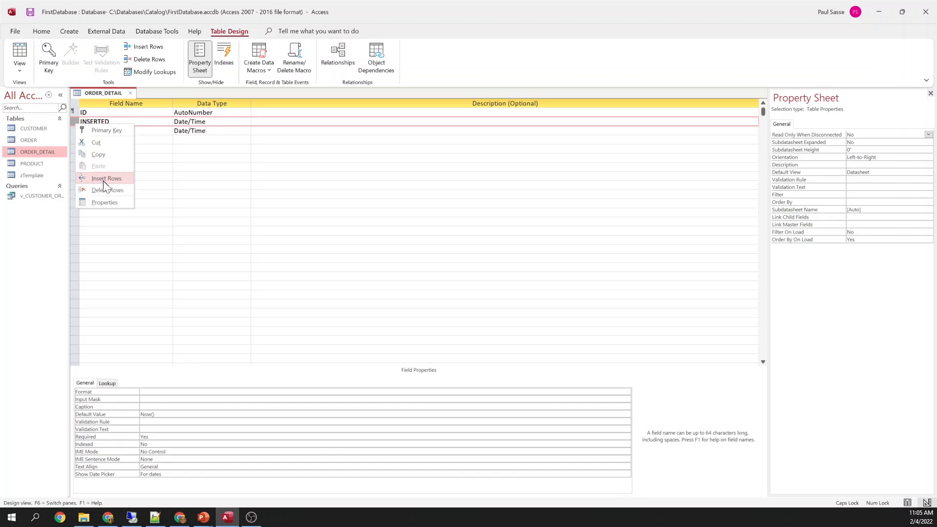
click(103, 180)
key(Caps_Lock)
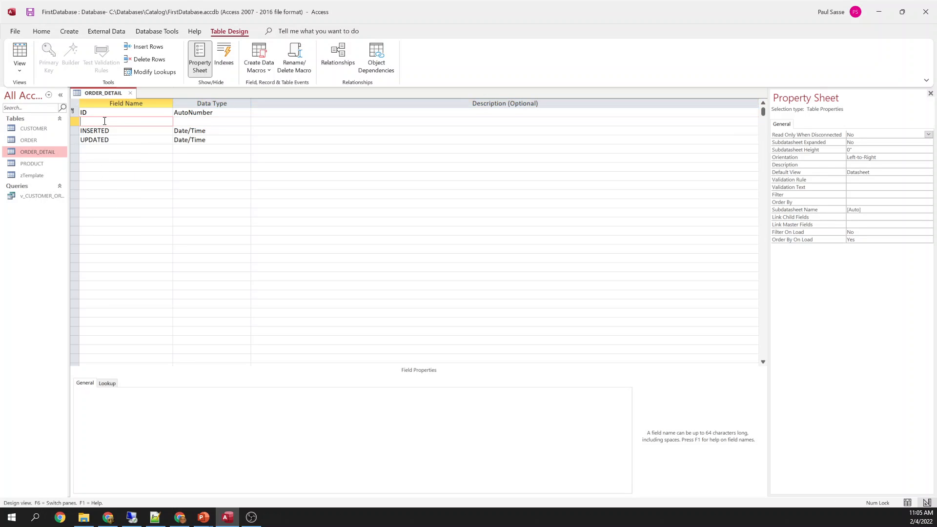
text(order)
key(BackSpace)
key(BackSpace)
key(Caps_Lock)
key(BackSpace)
text(ORDER_ID)
key(Tab)
key(Tab)
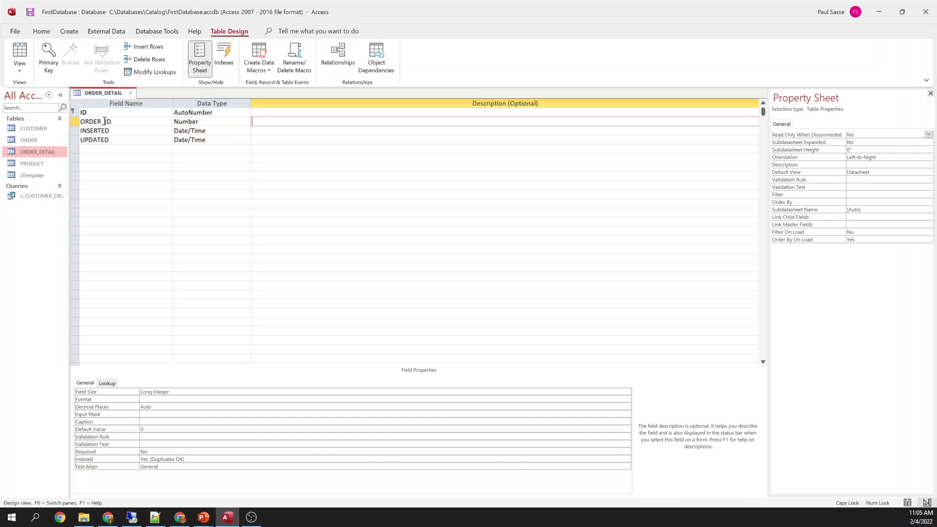
Clear ORDER_ID's default value of 0 and set Required to Yes
click(183, 426)
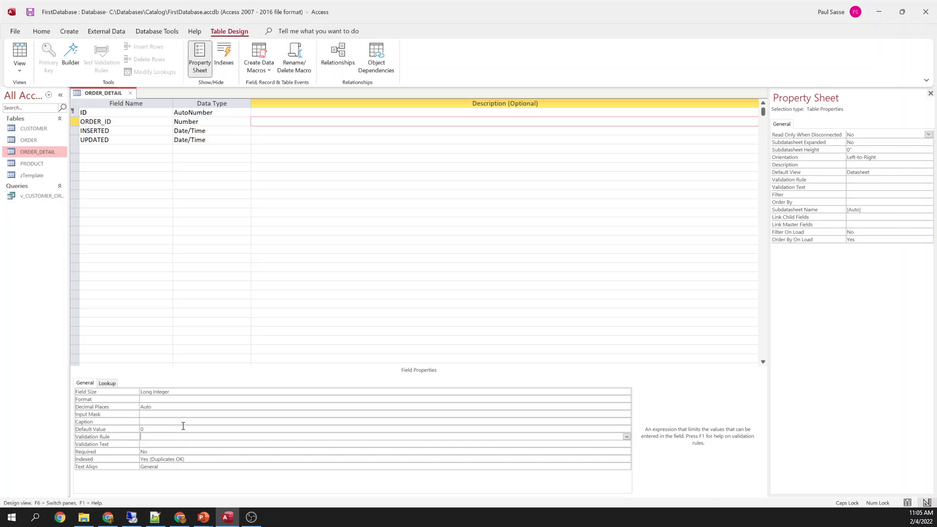
key(BackSpace)
key(Down)
key(Down)
key(Down)
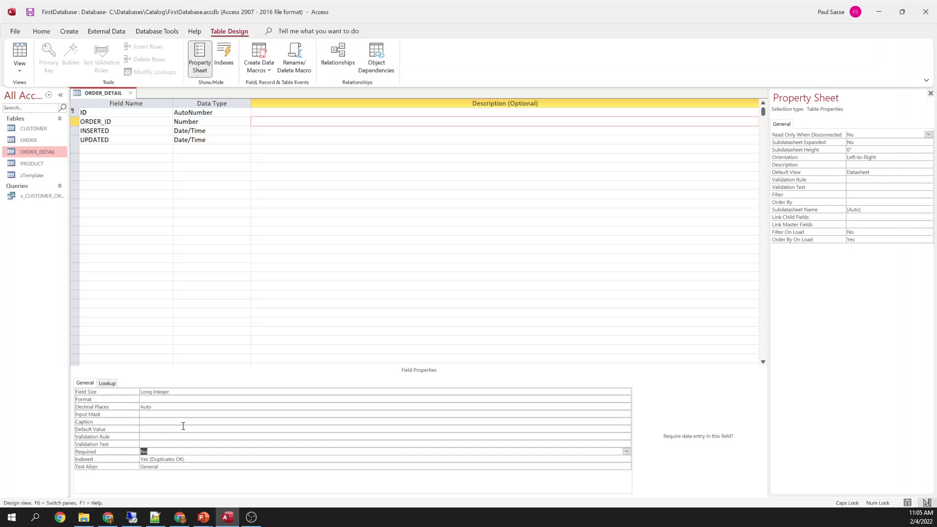
text(y)
key(Up)
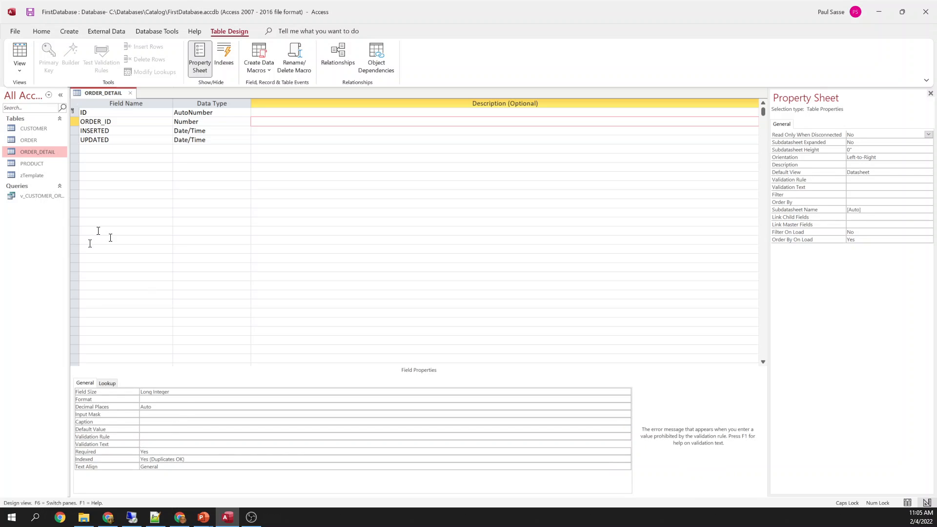
Insert a required Number field PRODUCT_ID above INSERTED with no default value
right_click(75, 131)
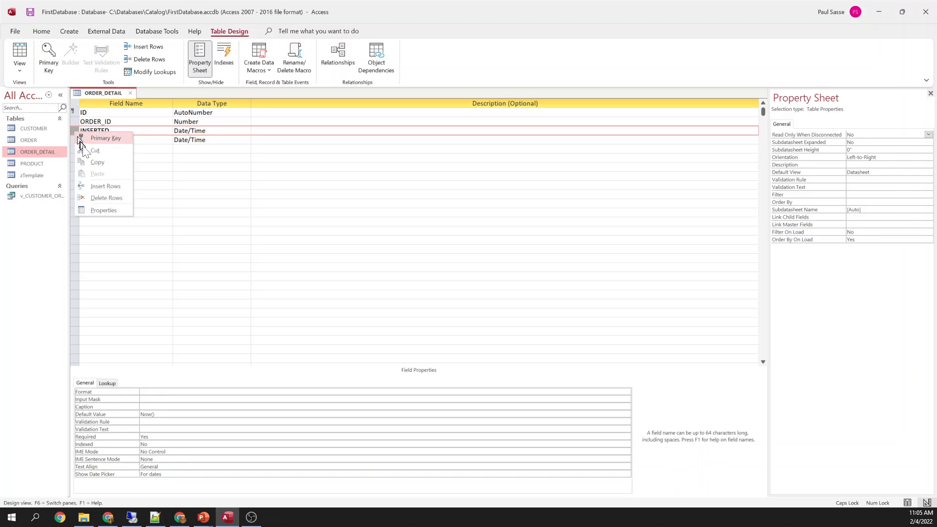
click(99, 186)
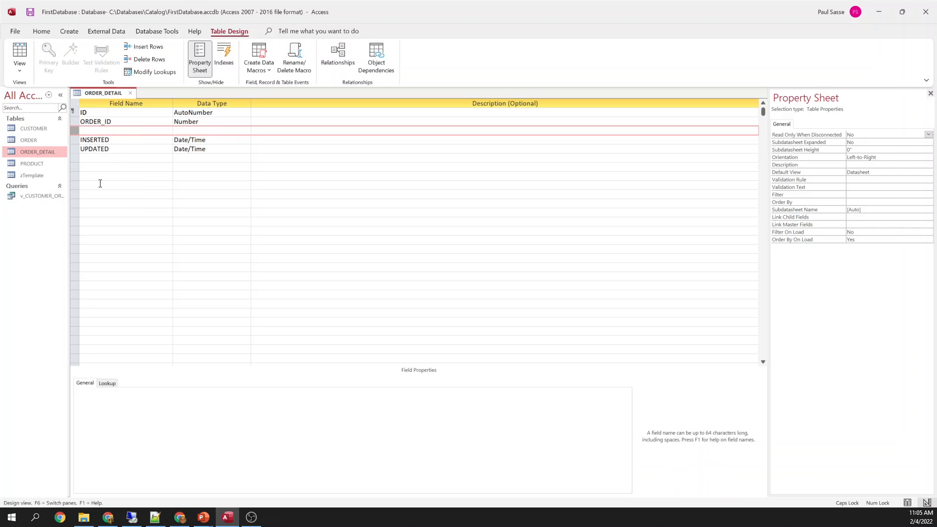
click(104, 130)
text(PRO)
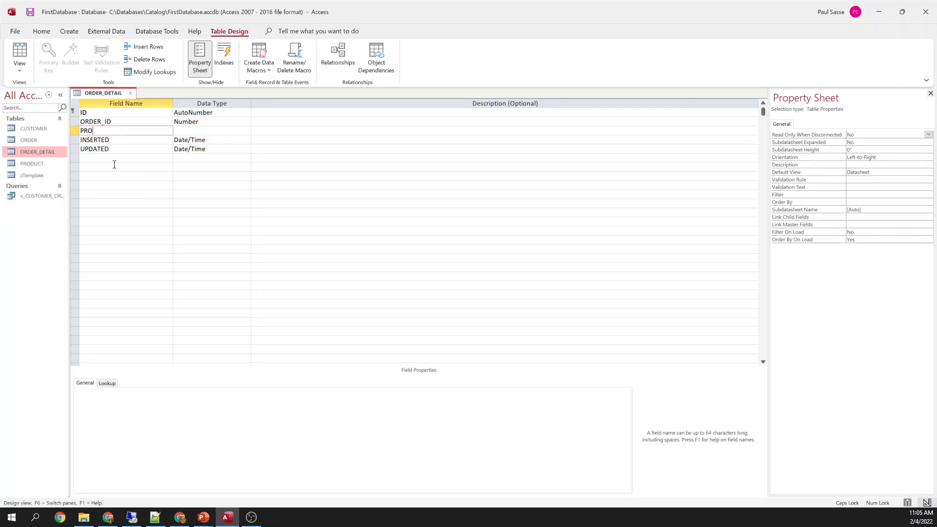
text(DUCT_ID)
key(Tab)
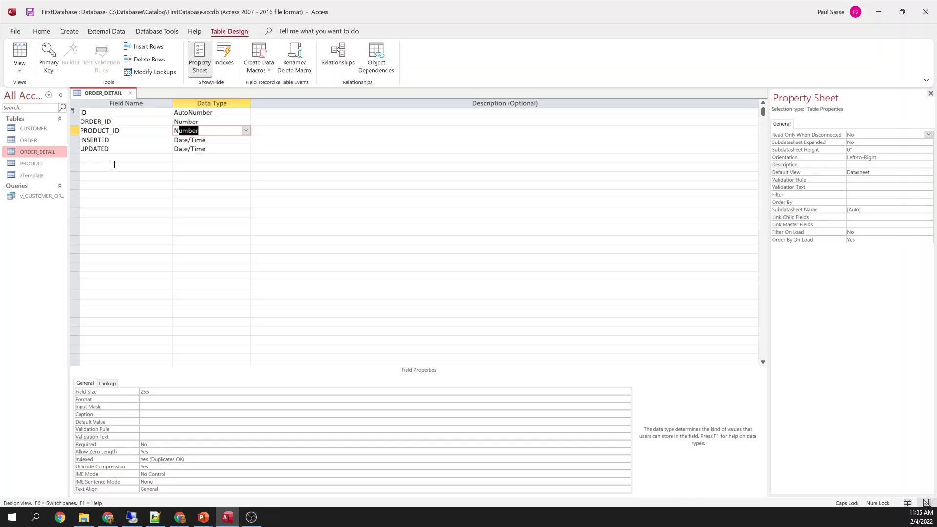
text(n)
key(Tab)
click(167, 428)
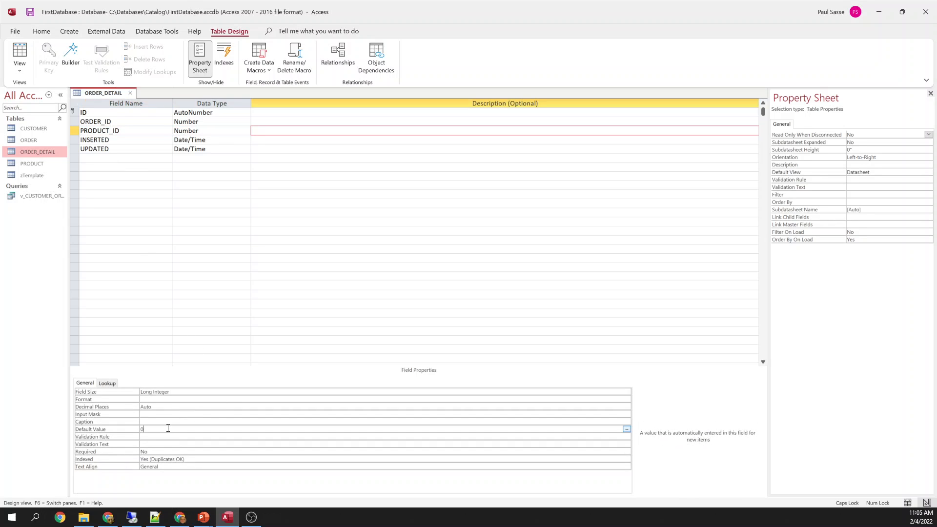
key(Down)
key(Down)
key(Down)
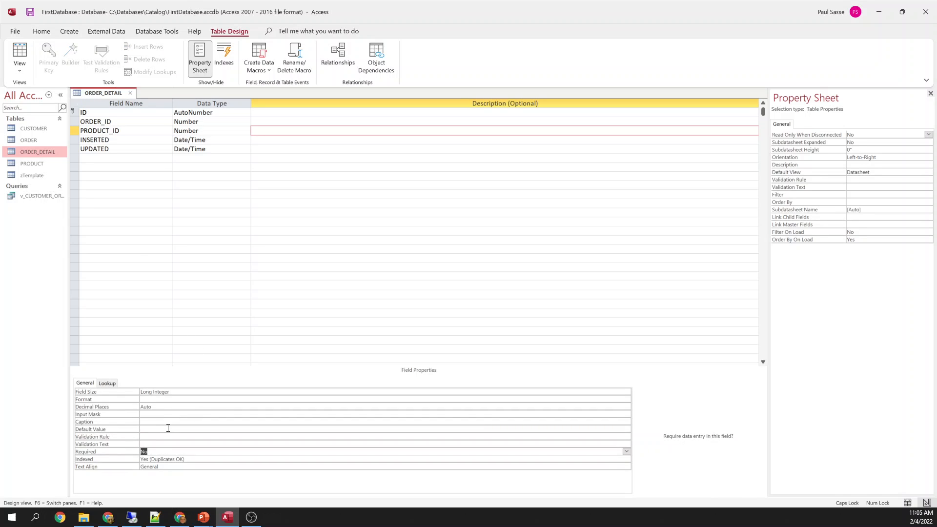
text(y)
key(Up)
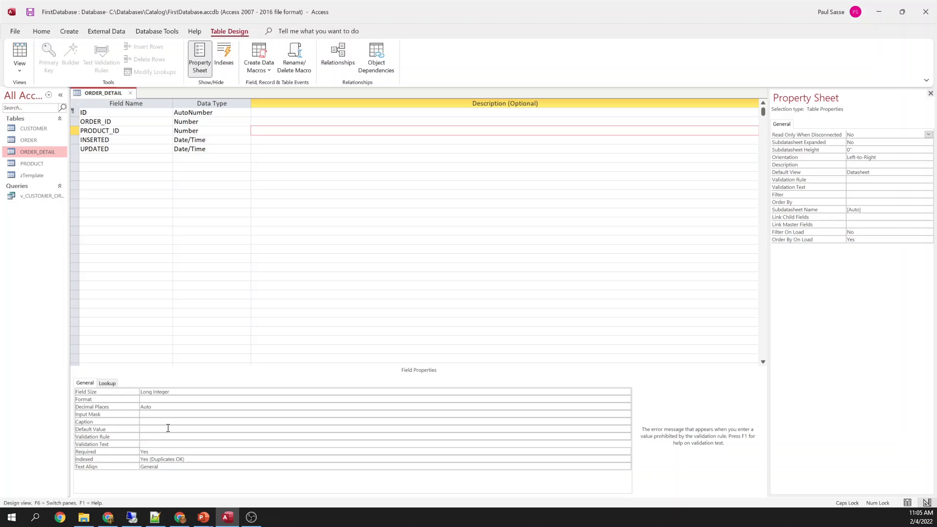
Insert a Currency field PRICE above INSERTED
click(75, 140)
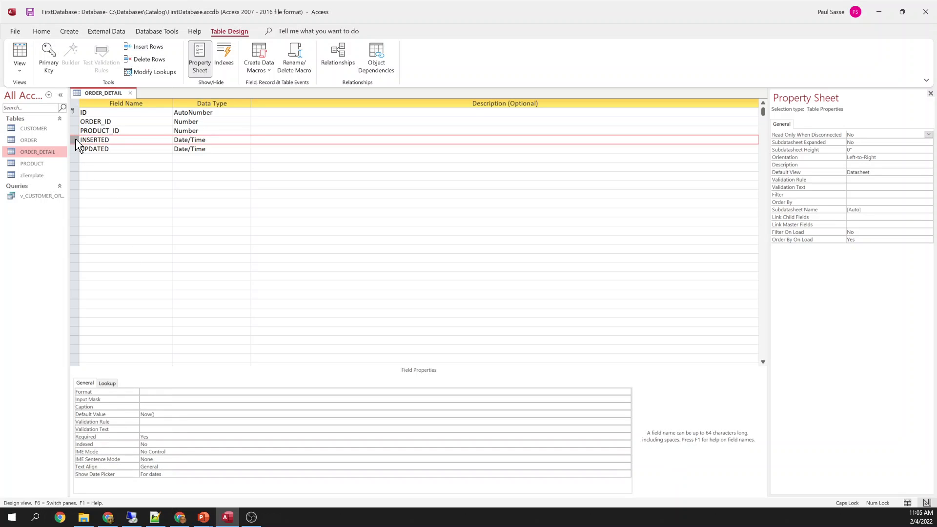
right_click(76, 140)
click(109, 193)
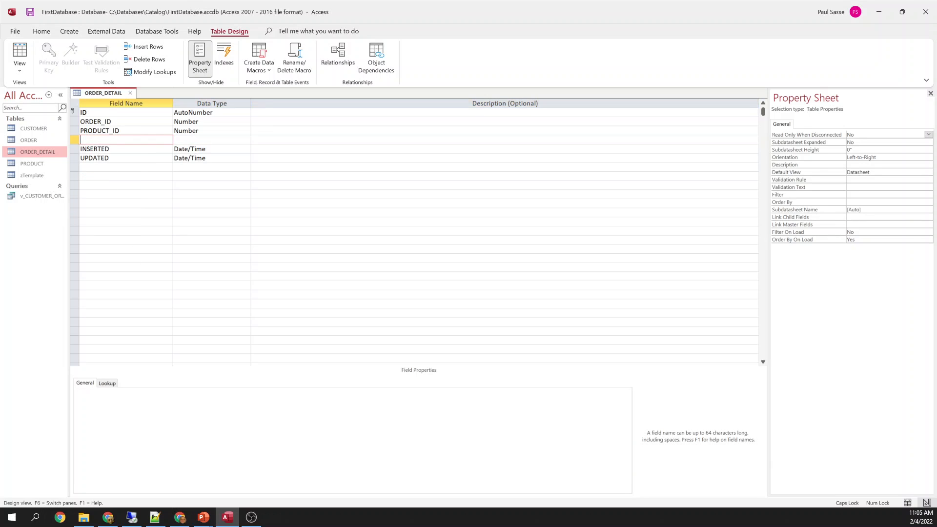
text(PRICE)
key(Tab)
text(cu)
key(Tab)
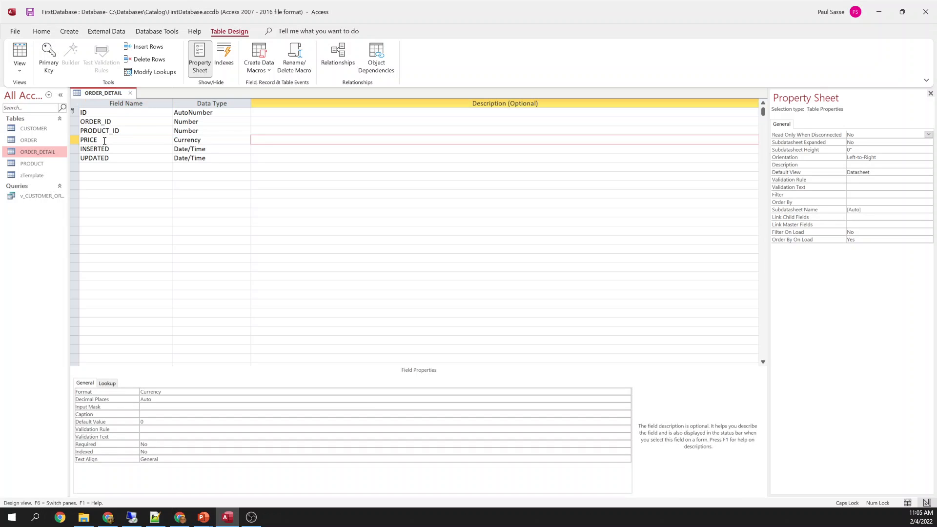
Add another blank row above INSERTED and rename PRICE to lowercase 'price'
click(75, 149)
right_click(76, 149)
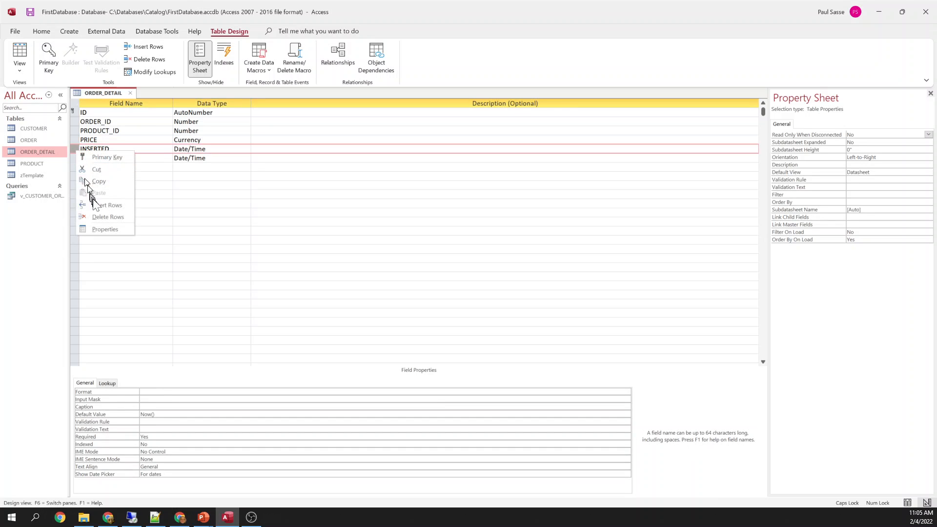
click(96, 204)
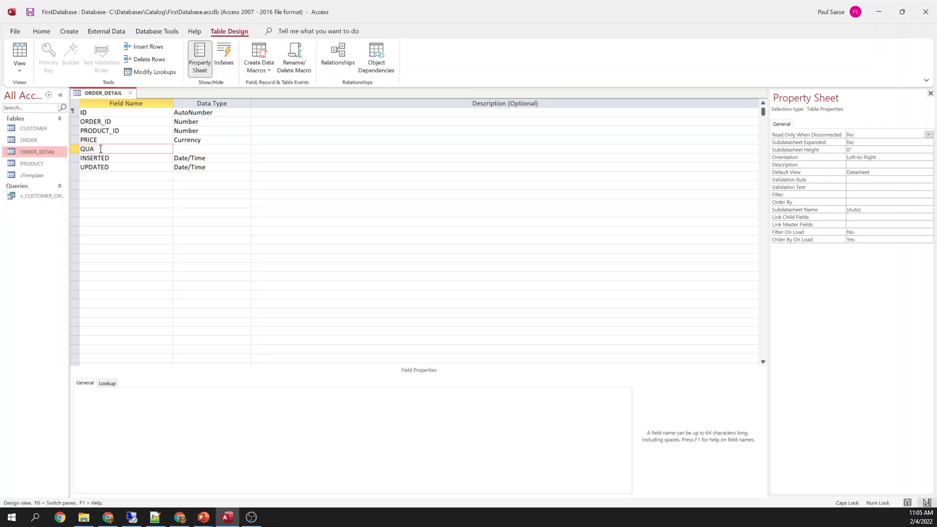
text(QUA)
key(Up)
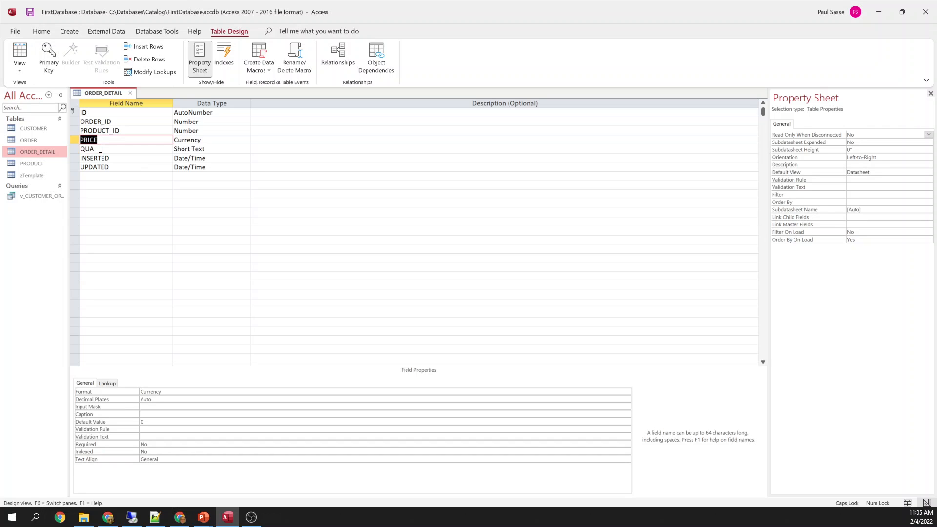
key(Caps_Lock)
text(price)
key(Down)
Name the new field 'quantity' with Number data type and Byte field size
text(quan)
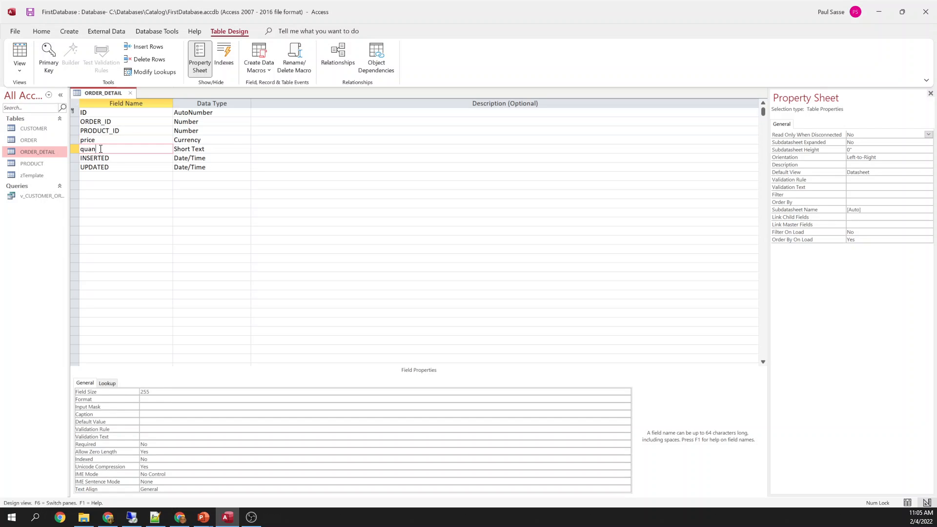
text(tity)
key(Tab)
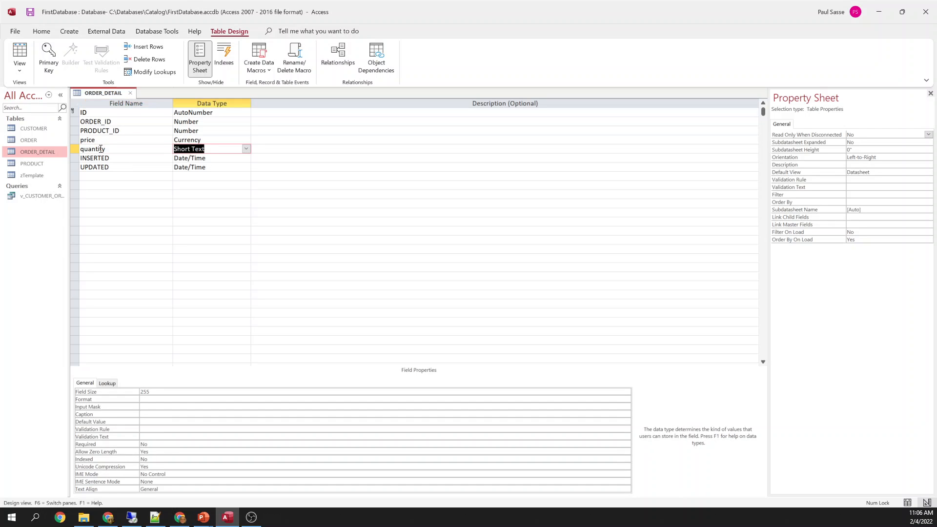
text(number)
key(Tab)
click(165, 399)
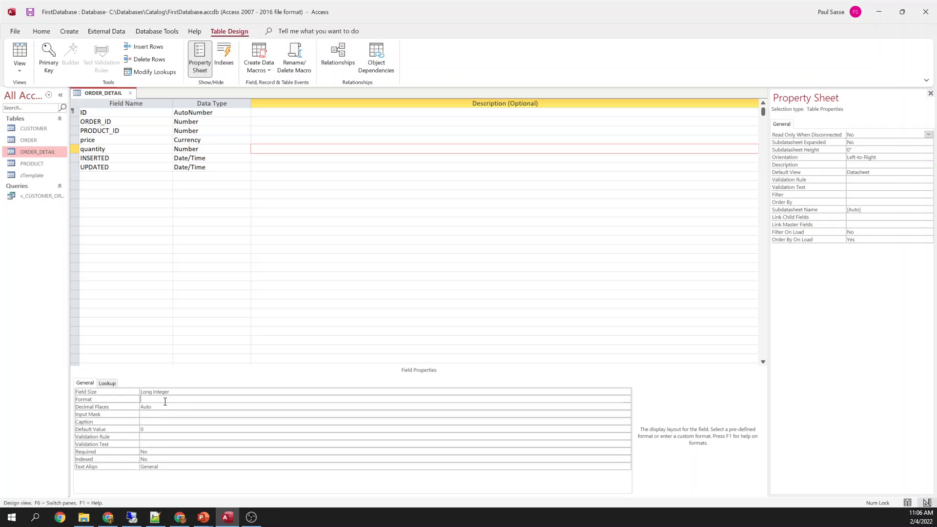
key(Up)
text(b)
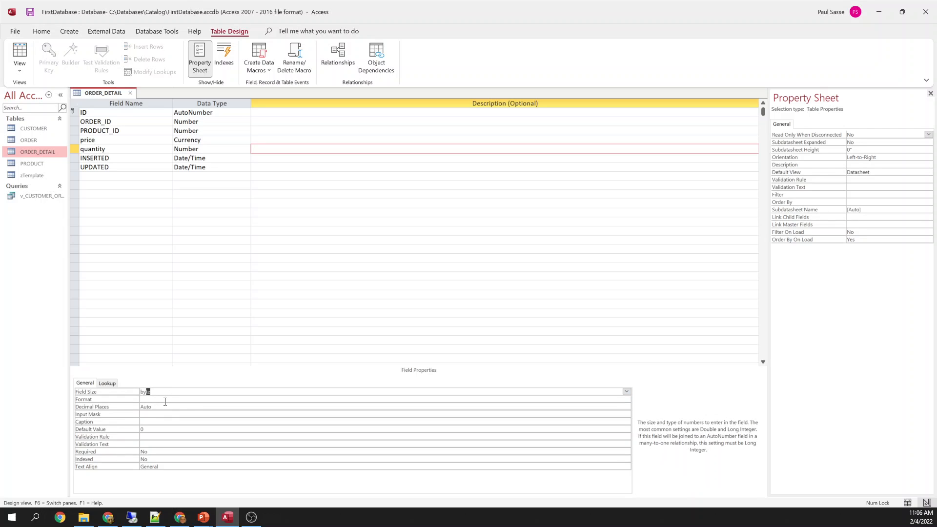
key(Tab)
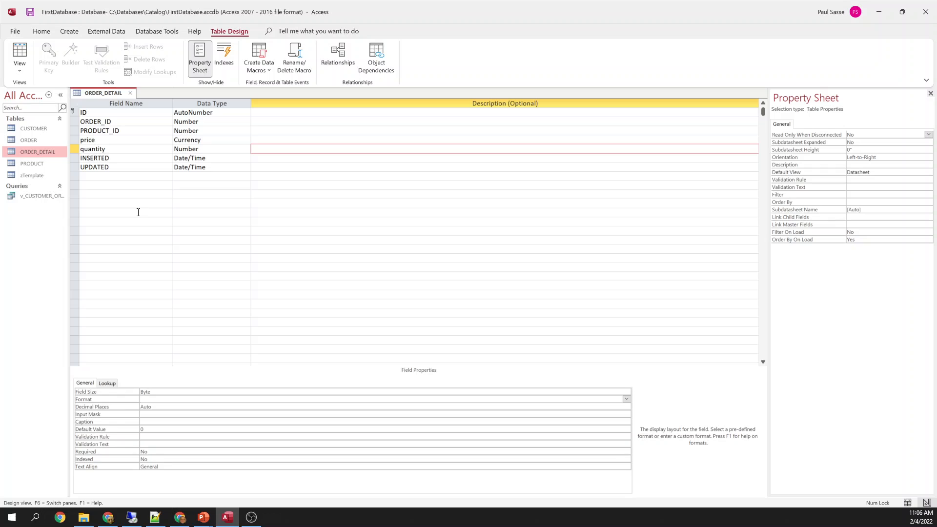
Give price 2 decimal places, remove its default of 0, and set Required to Yes
click(124, 142)
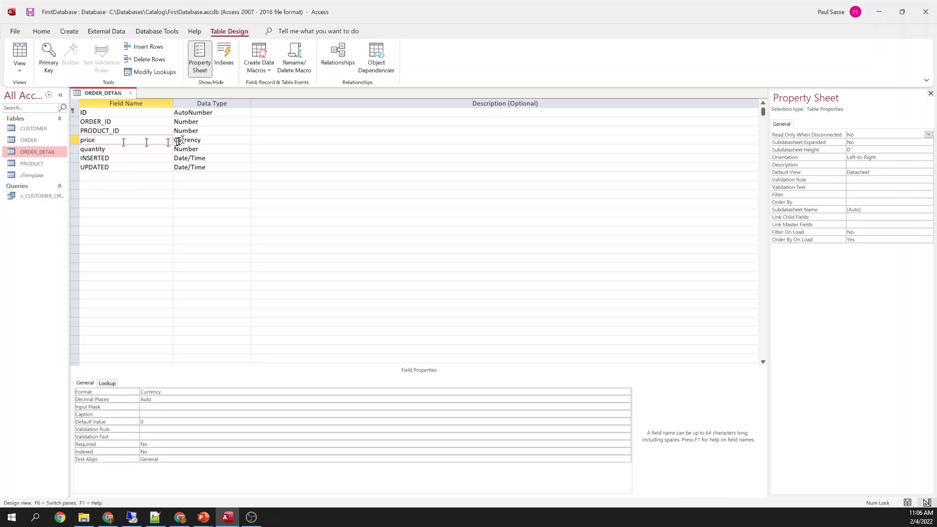
click(215, 140)
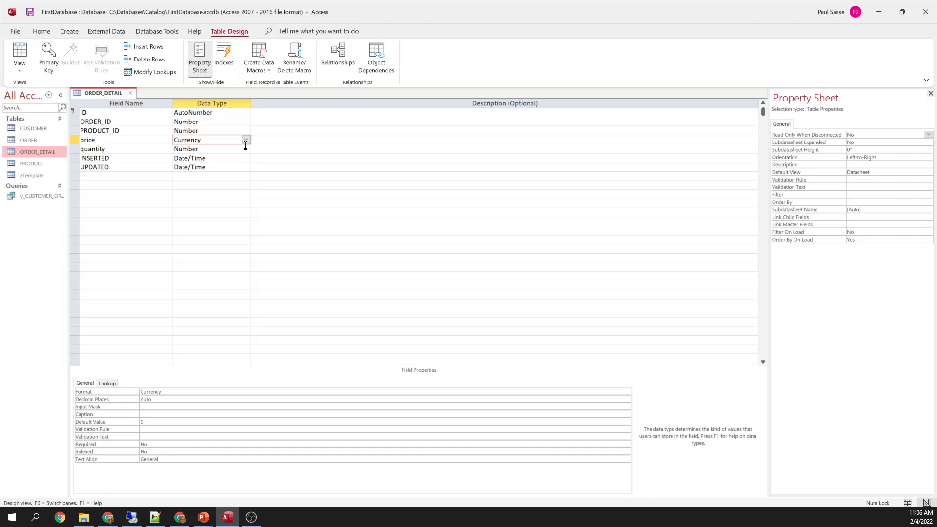
click(162, 399)
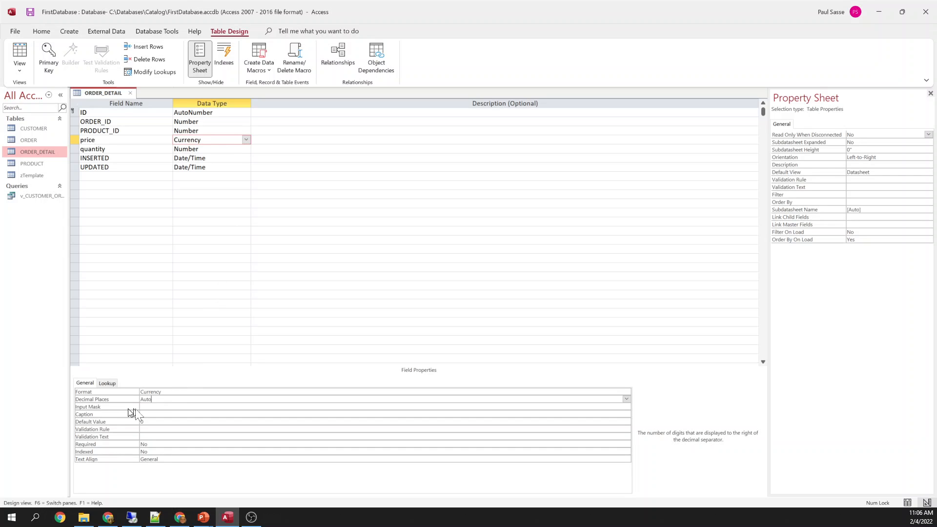
text(2)
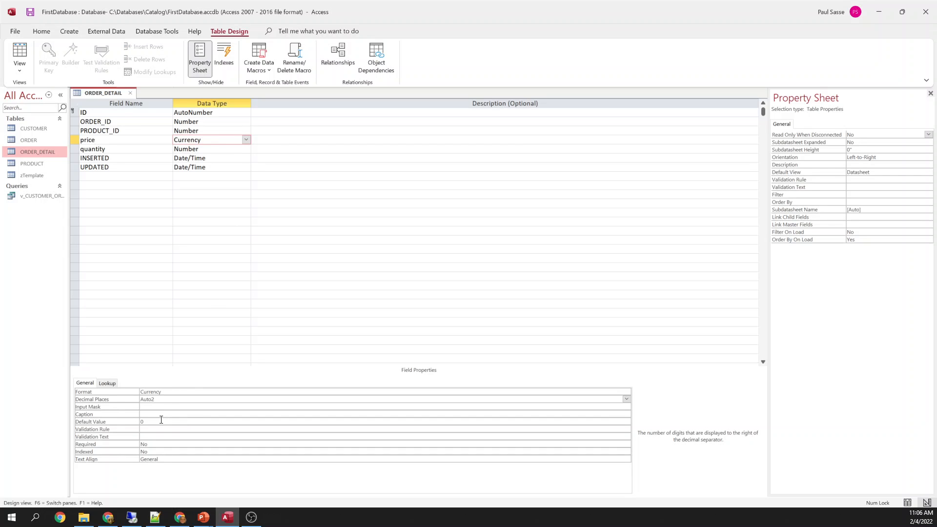
key(shift+Home)
text(2)
key(Tab)
key(Tab)
key(Tab)
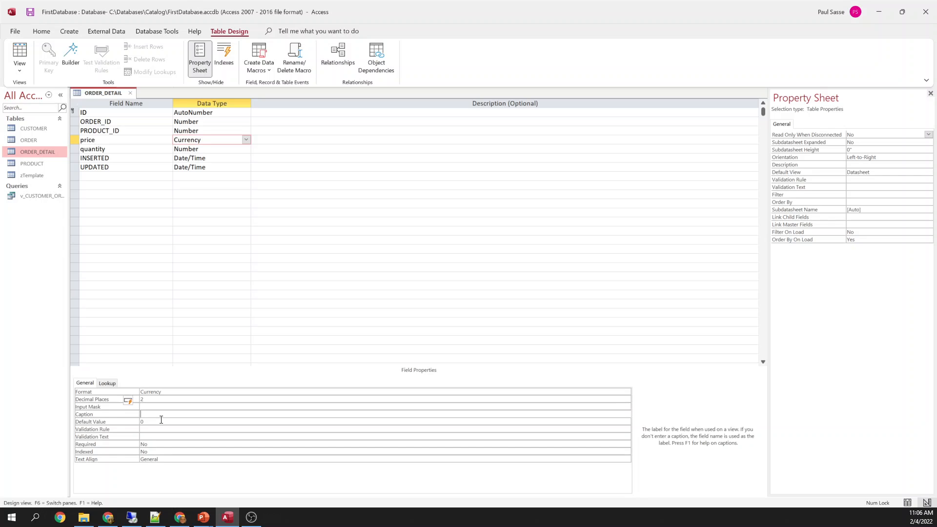
key(Delete)
key(Tab)
key(Tab)
key(Tab)
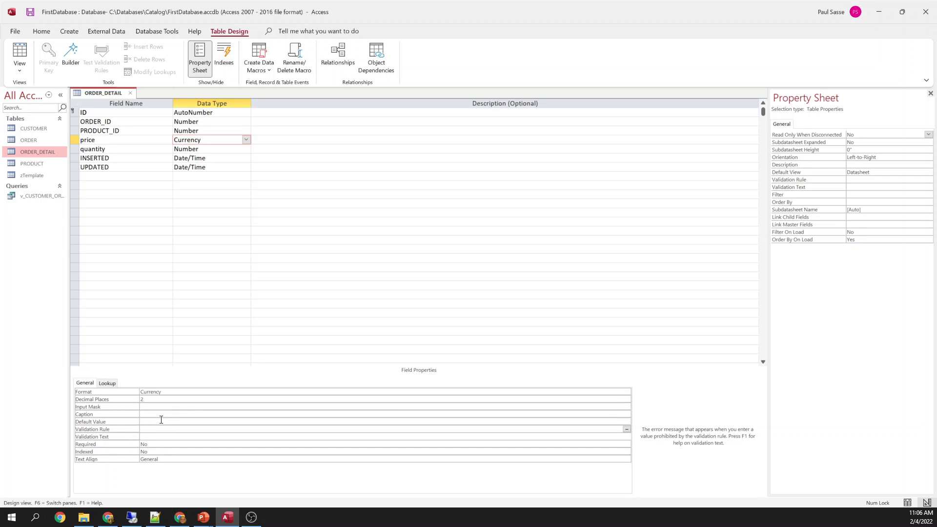
text(yes)
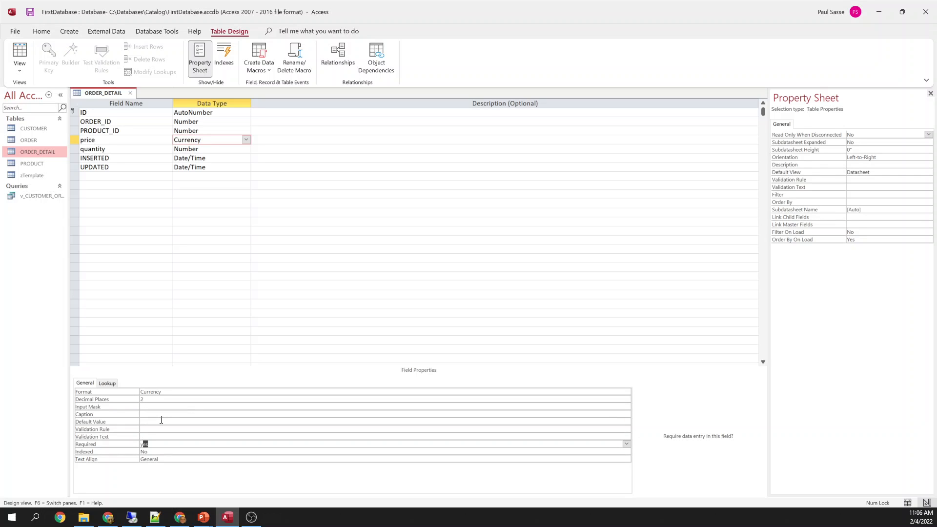
key(shift+Tab)
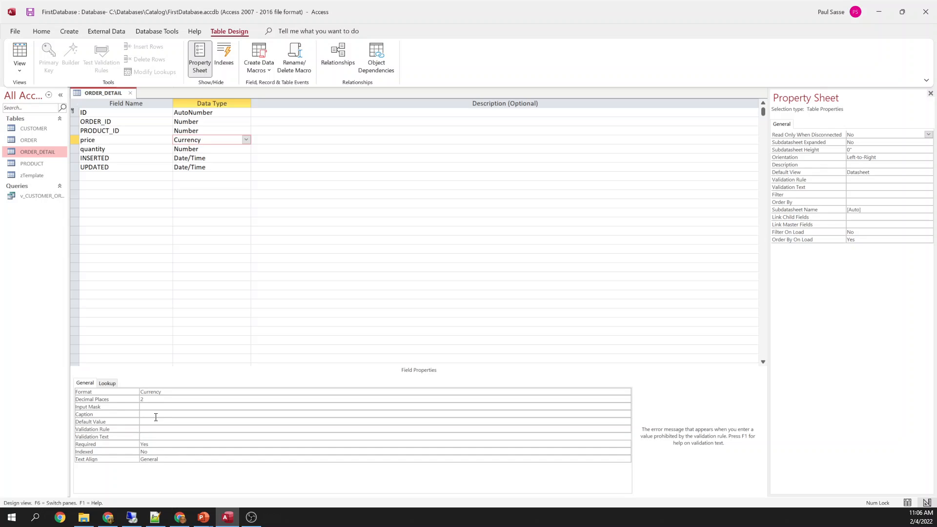
Clear quantity's default value of 0 and set Required to Yes
click(114, 149)
click(183, 428)
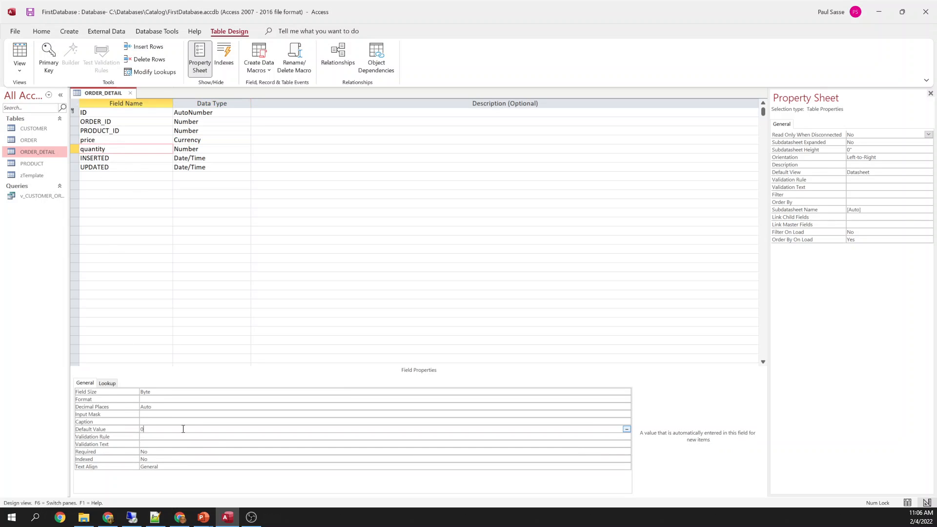
key(Down)
key(Up)
key(Down)
key(Down)
key(Down)
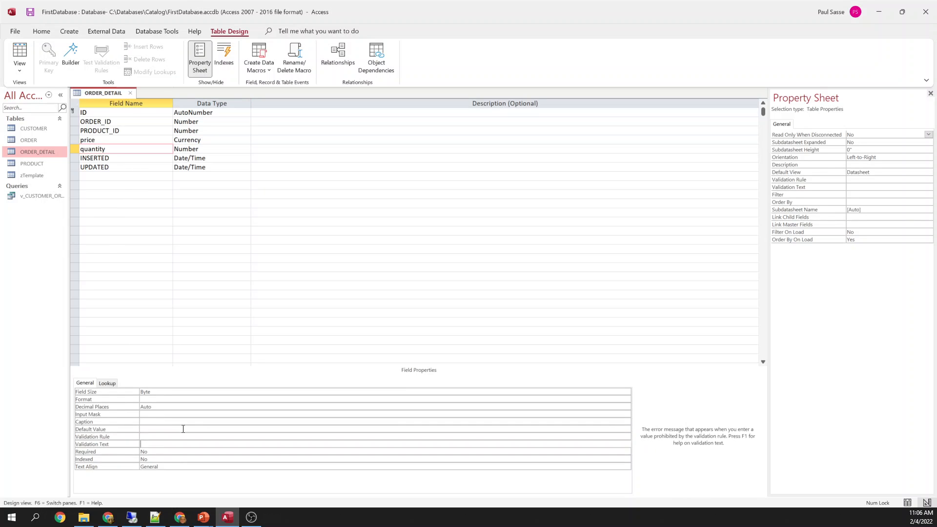
text(Yes)
key(Up)
Verify price's Default Value and Required settings
click(129, 140)
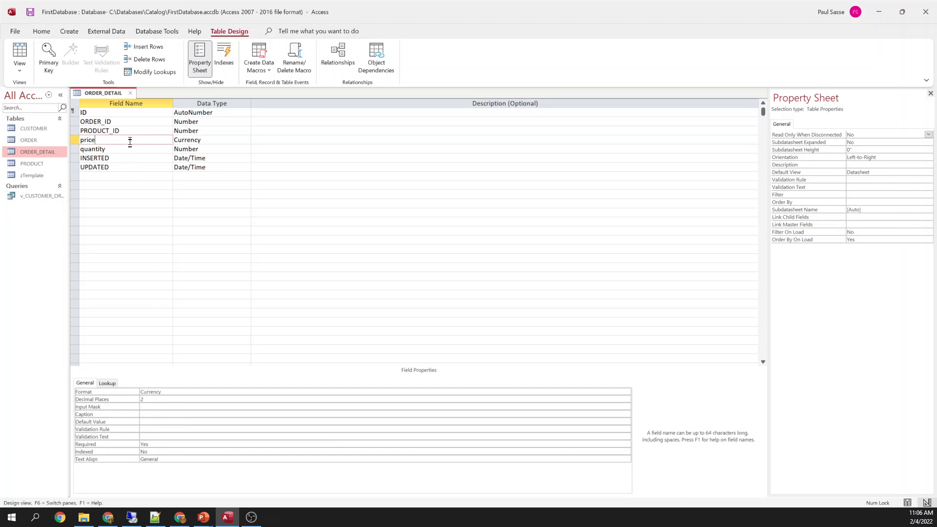
click(151, 421)
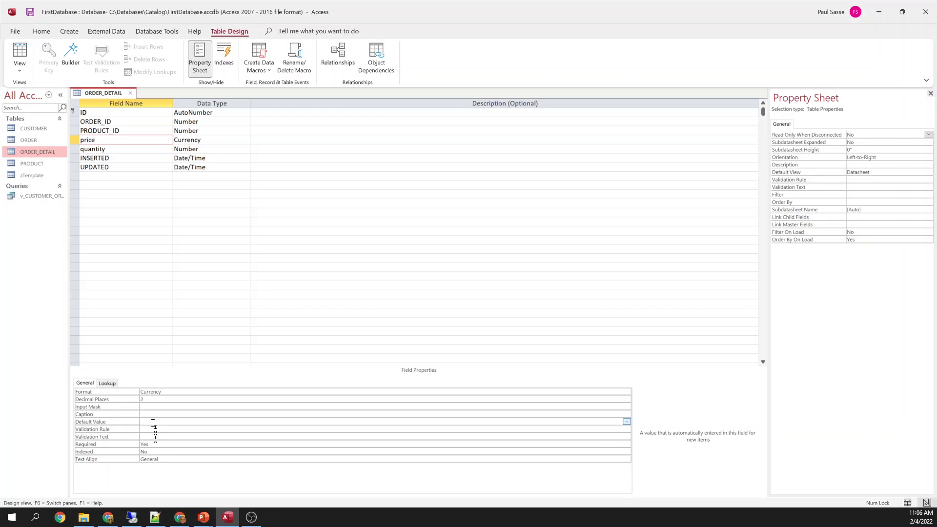
click(154, 444)
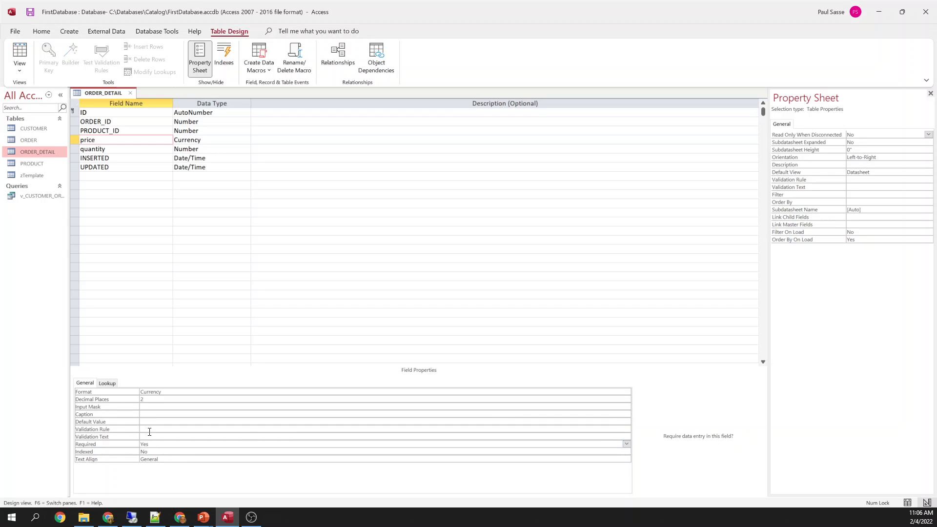
Recheck price's default value, then open the row context menu on INSERTED
click(148, 420)
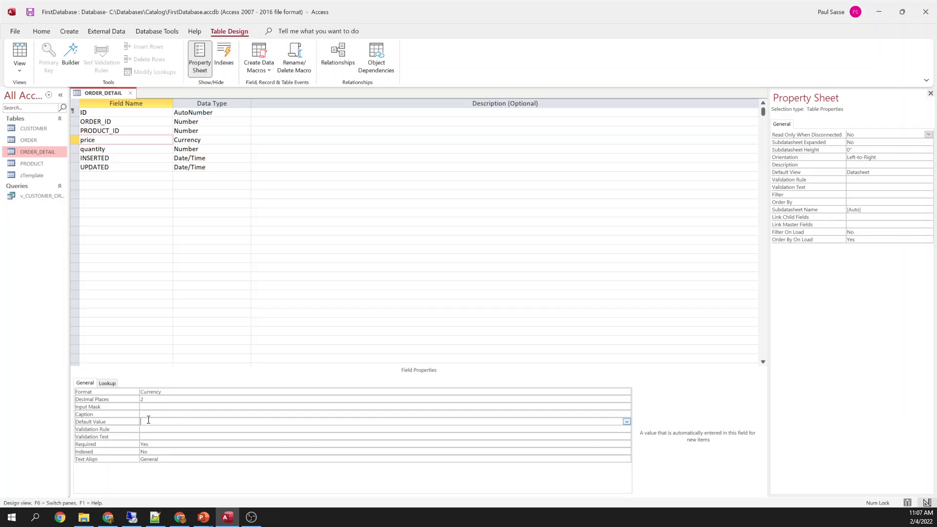
click(122, 149)
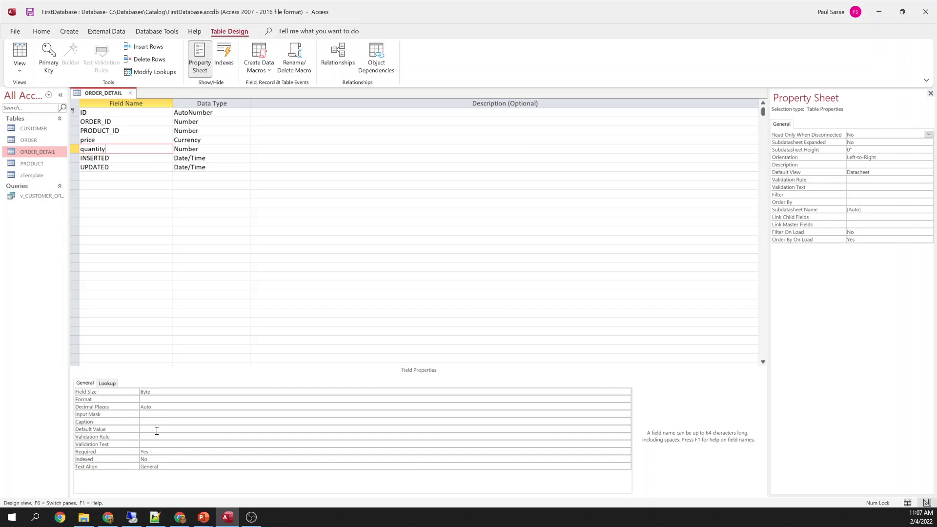
click(77, 159)
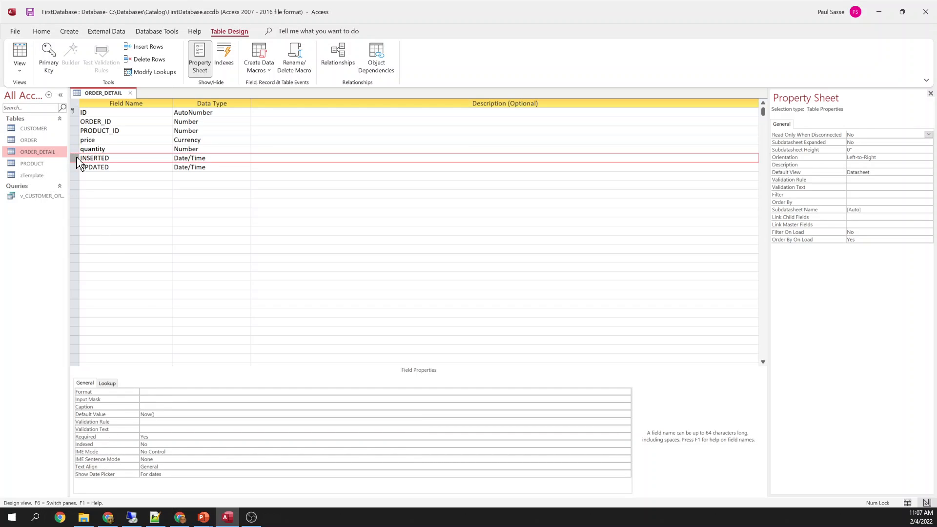
right_click(78, 163)
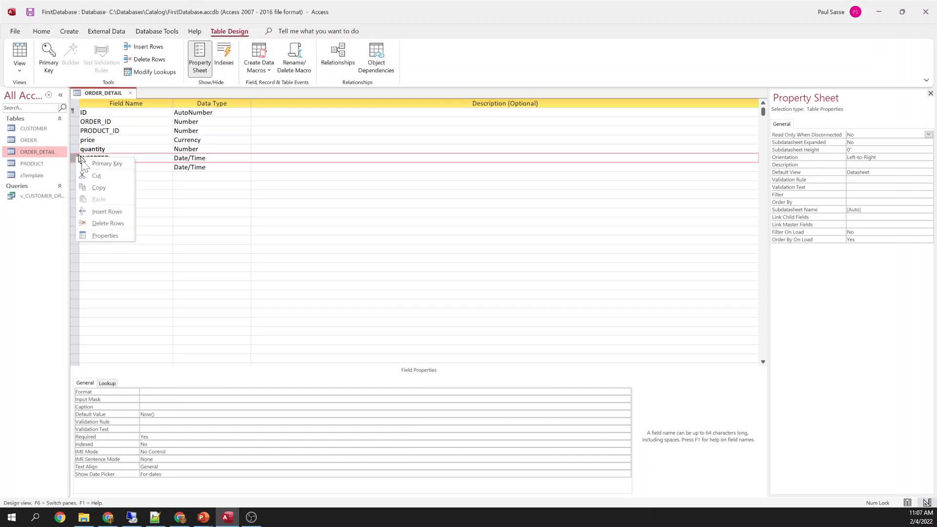
Discard the unfinished subtotal row and save the ORDER_DETAIL design
click(106, 211)
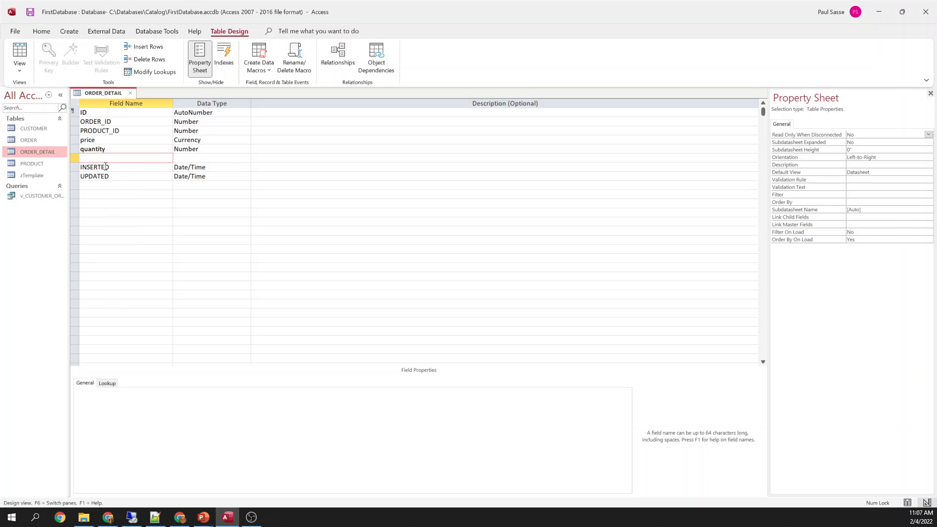
text(subtotal)
key(Tab)
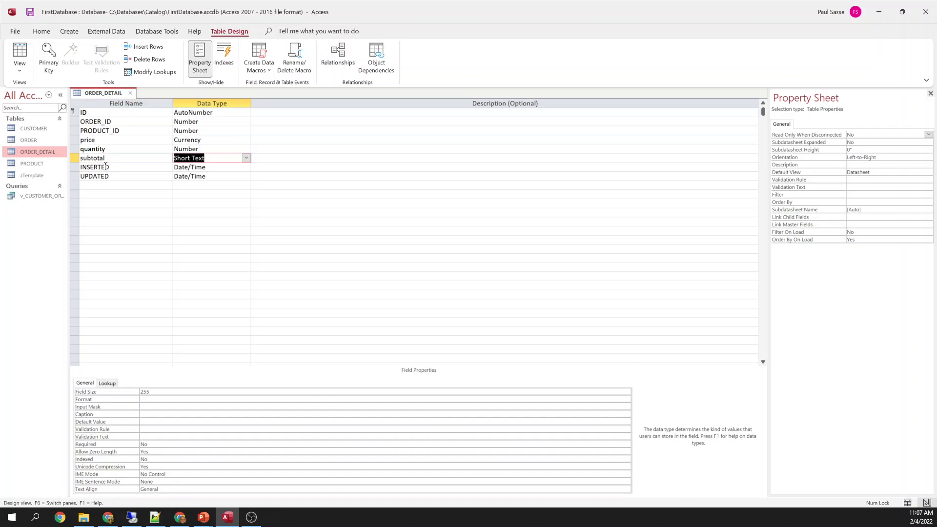
right_click(107, 92)
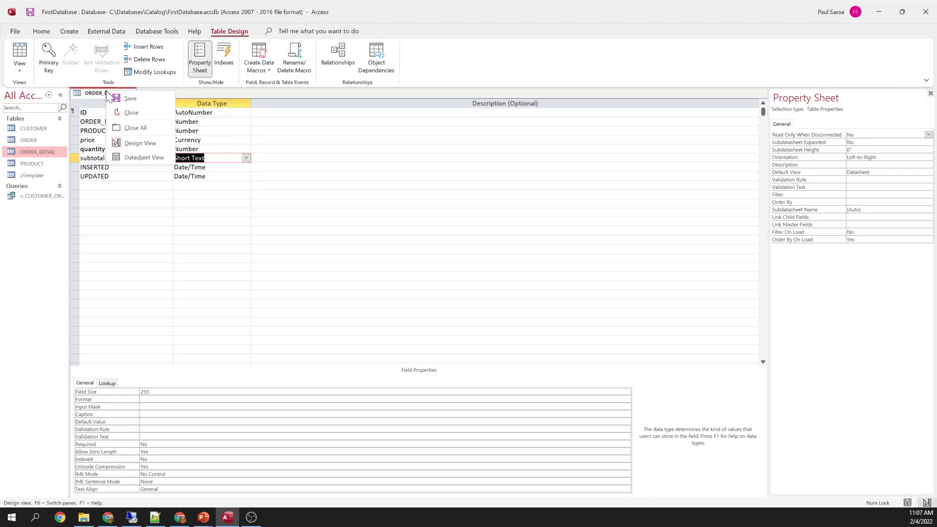
key(Escape)
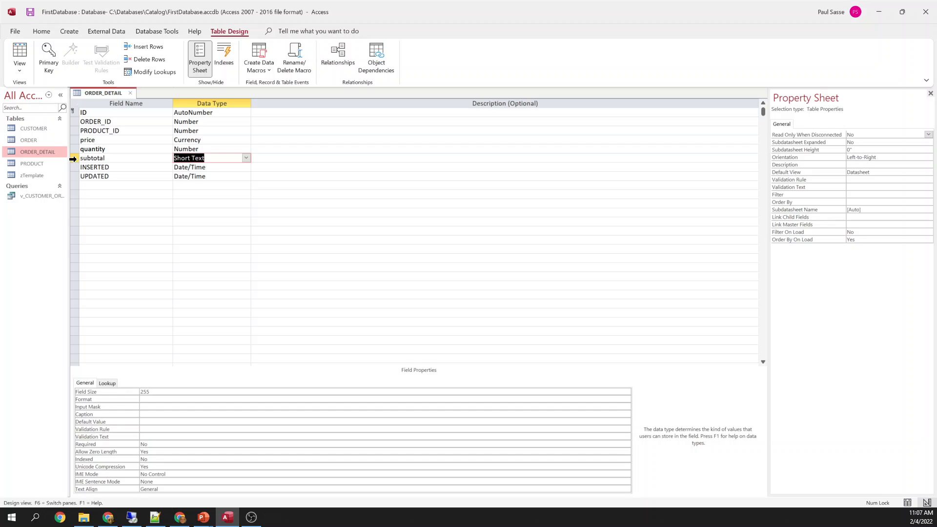
click(75, 158)
key(Delete)
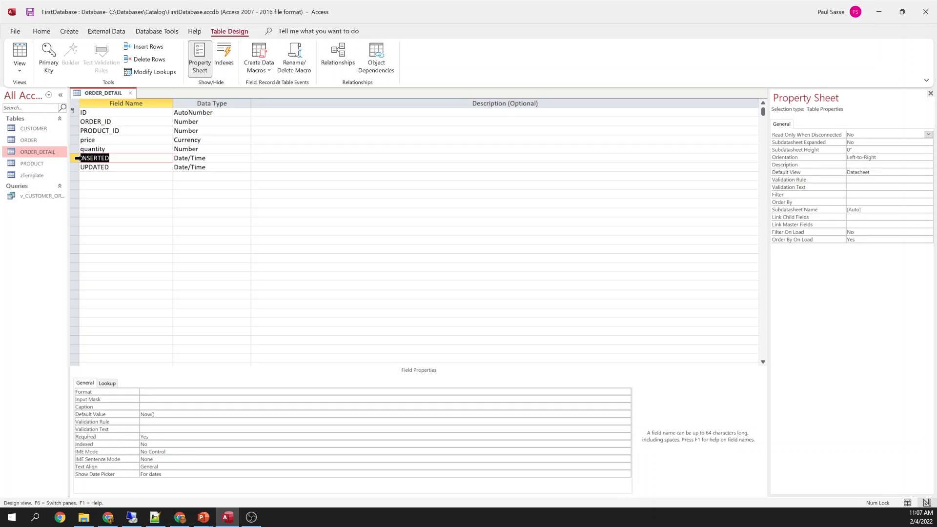
right_click(109, 92)
click(128, 97)
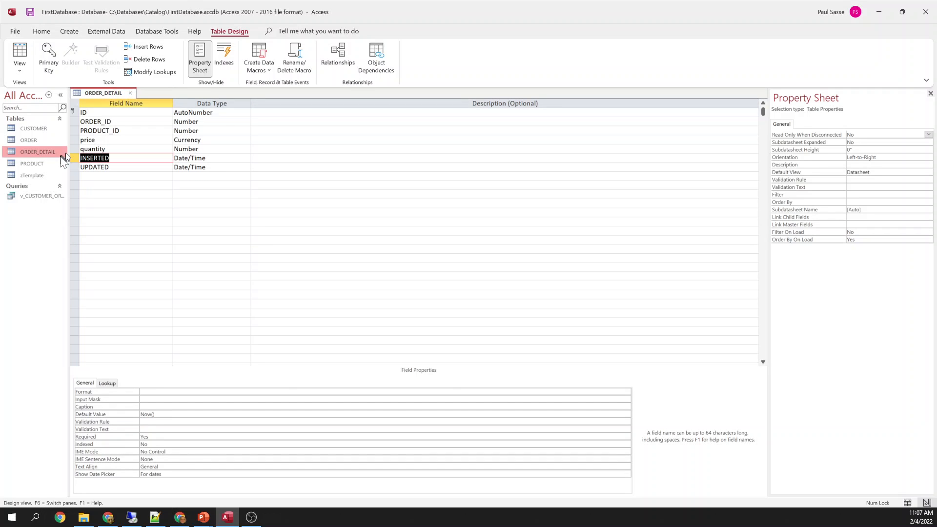
Insert a subtotal field above INSERTED with Calculated data type, opening the Expression Builder
click(77, 158)
right_click(80, 161)
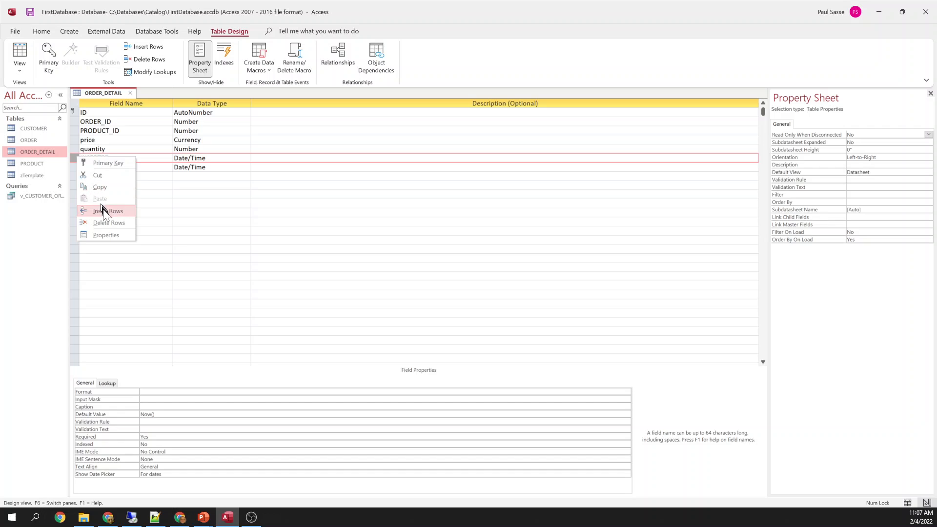
click(102, 209)
text(subtotal)
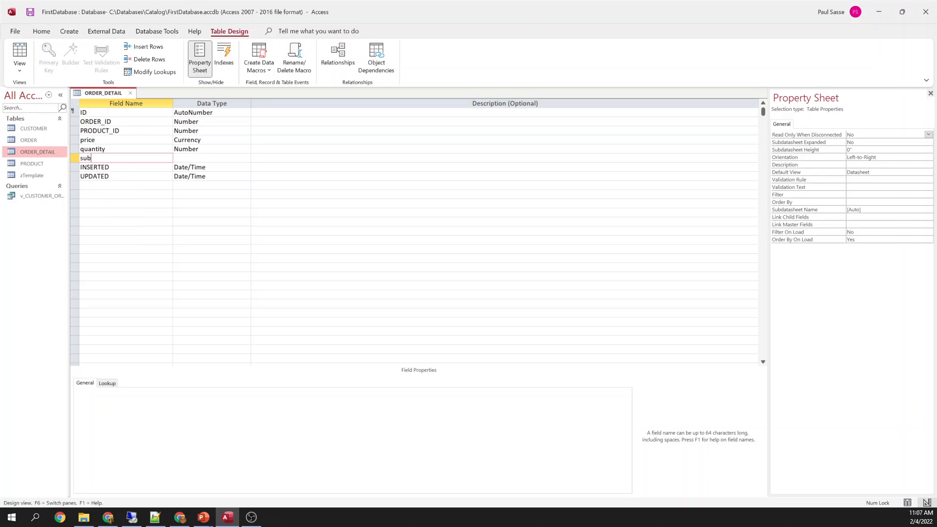
key(Tab)
text(ca)
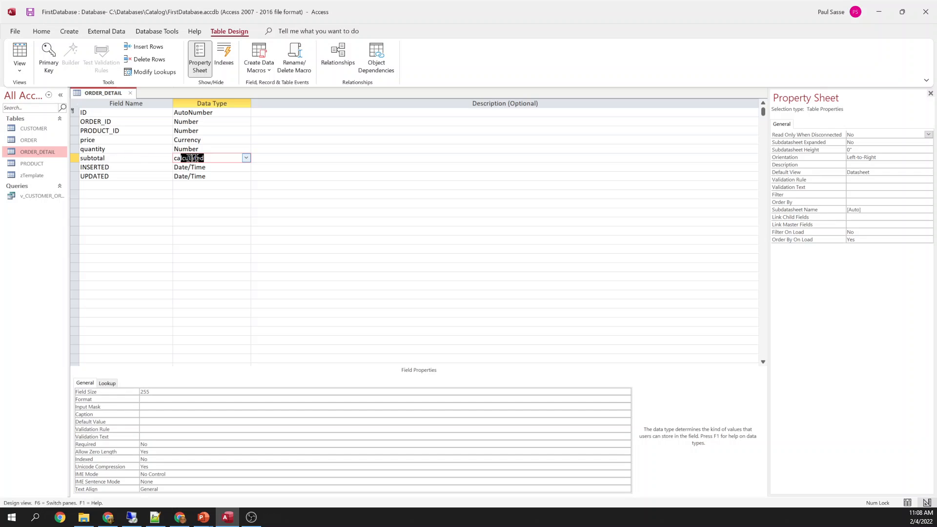
key(Return)
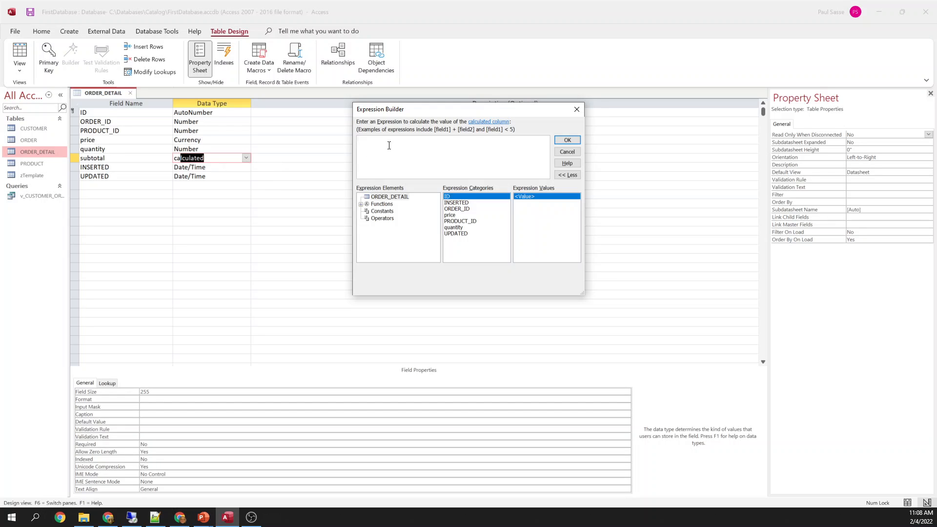
Enter [price]*[quantity] as the subtotal expression and confirm it
click(452, 215)
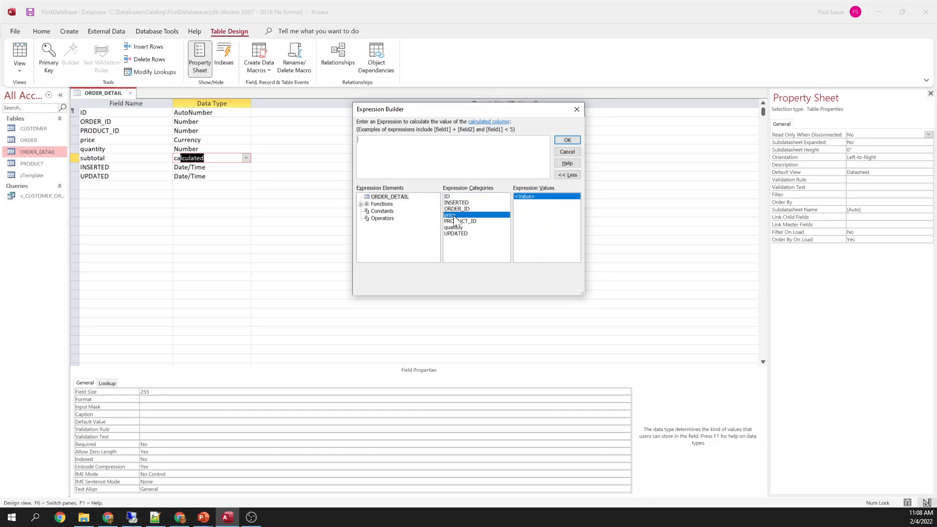
double_click(453, 215)
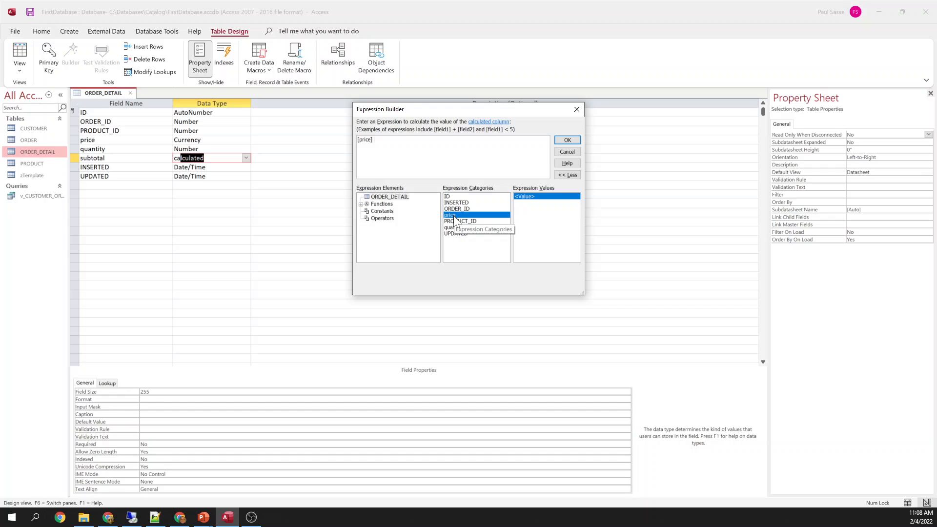
text(*[quanti)
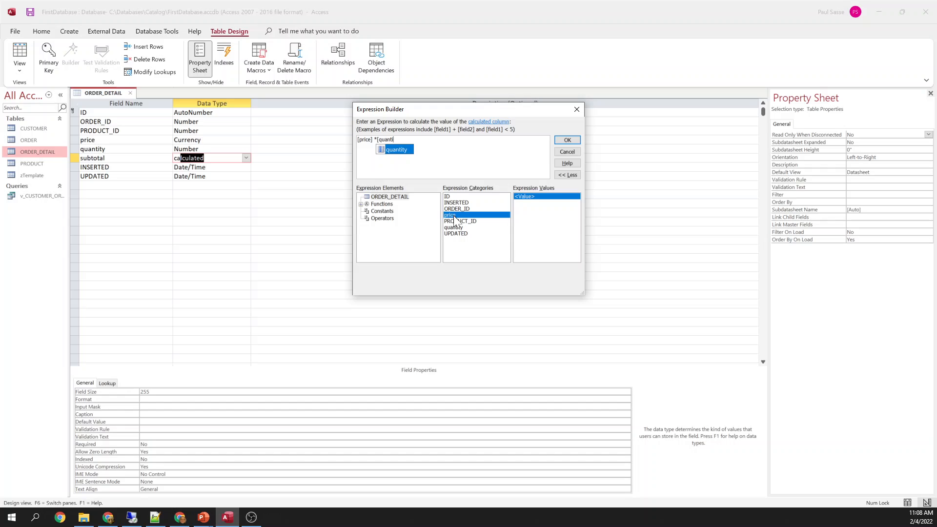
click(392, 148)
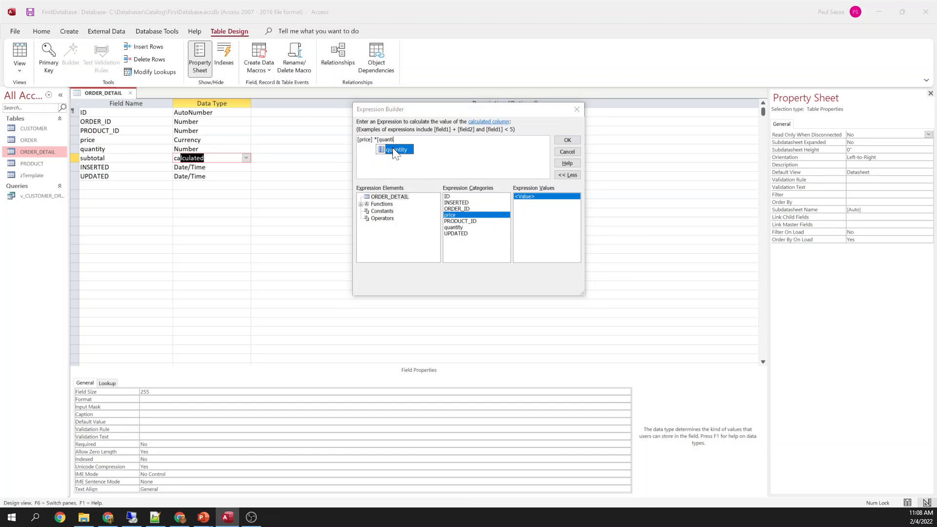
click(396, 150)
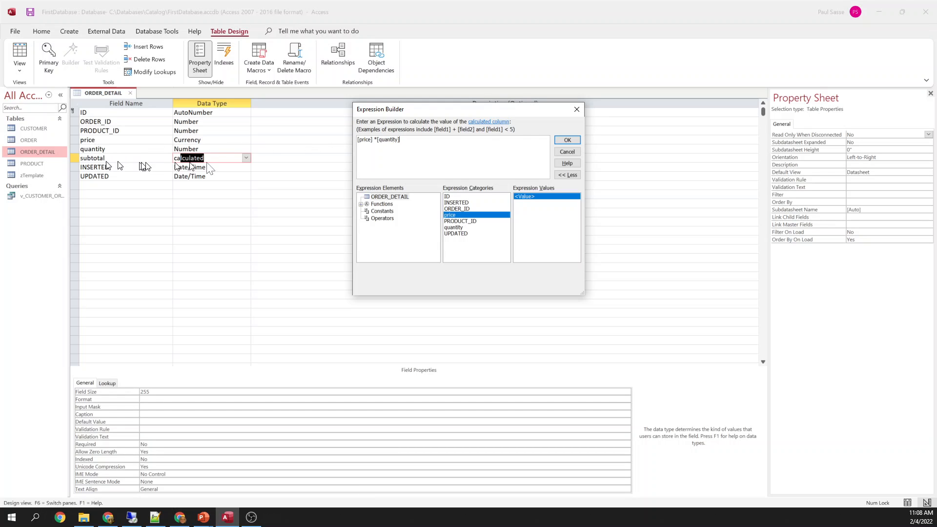
click(567, 140)
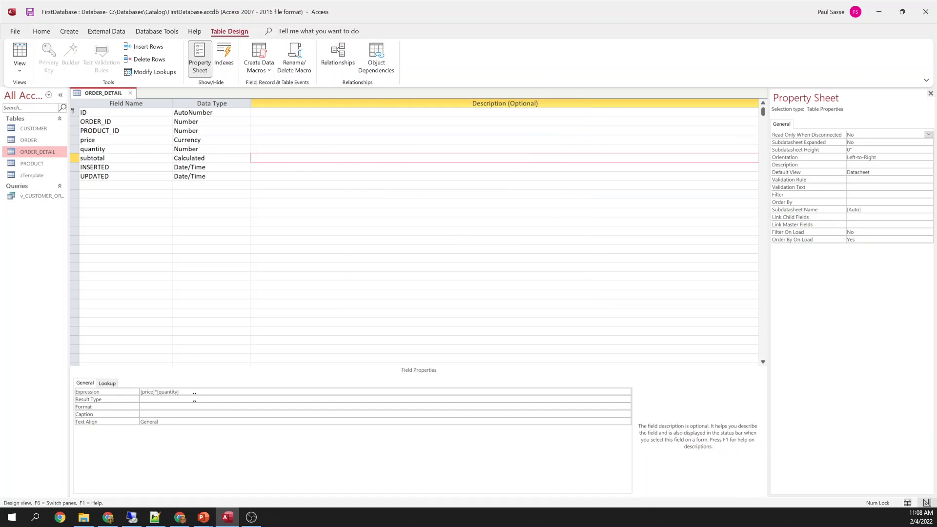
Set subtotal's Format to Currency and save the ORDER_DETAIL design
click(146, 407)
text(currency)
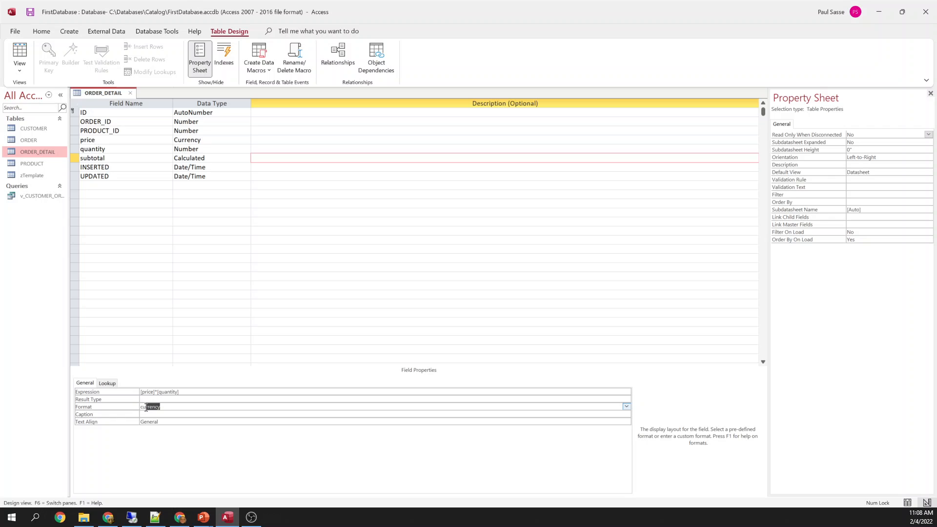
key(Return)
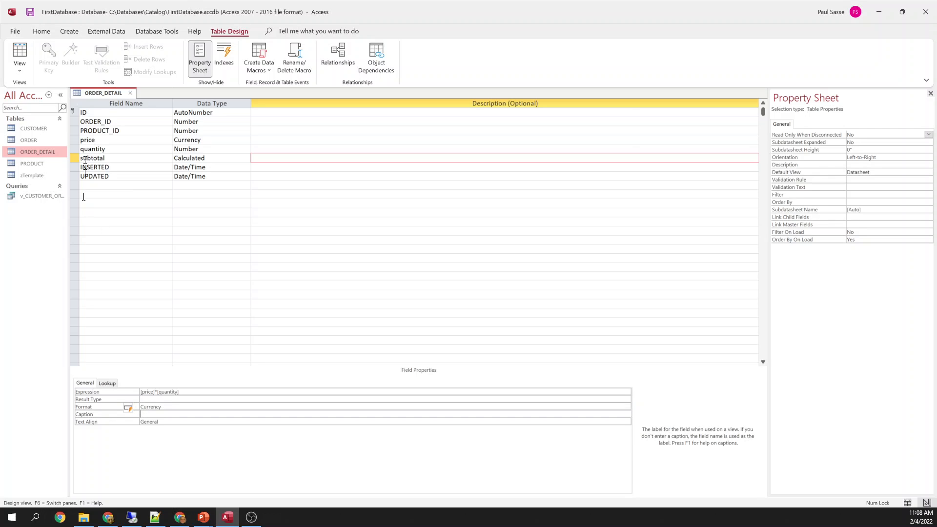
right_click(103, 92)
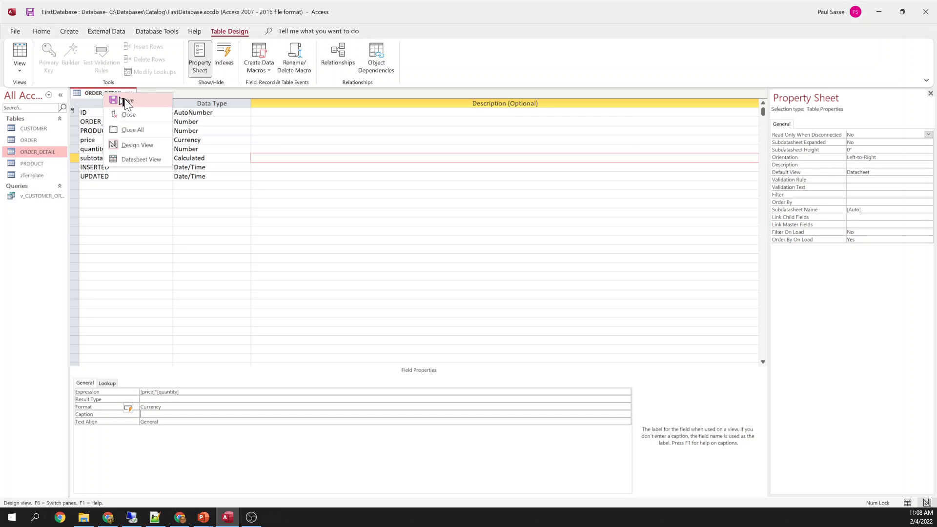
click(125, 101)
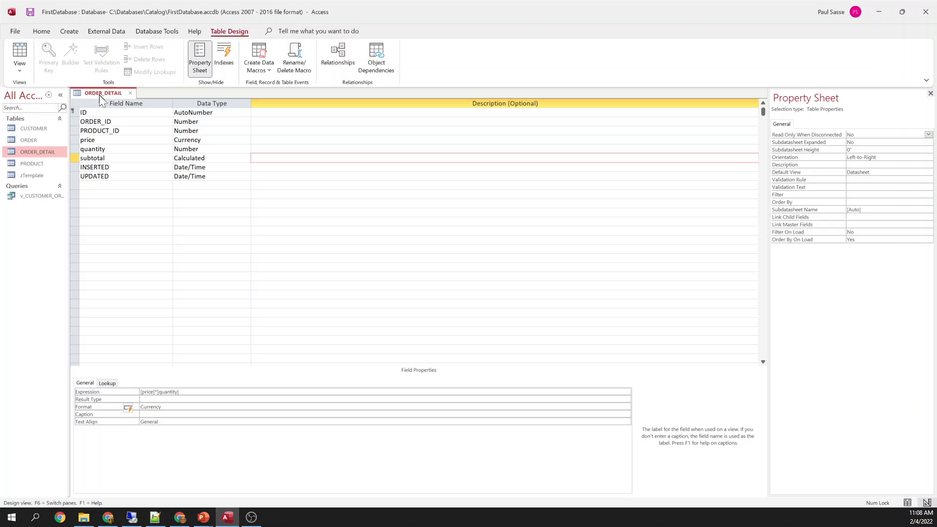
Switch ORDER_DETAIL to Datasheet View and open the ORDER and PRODUCT tables
right_click(98, 95)
click(126, 161)
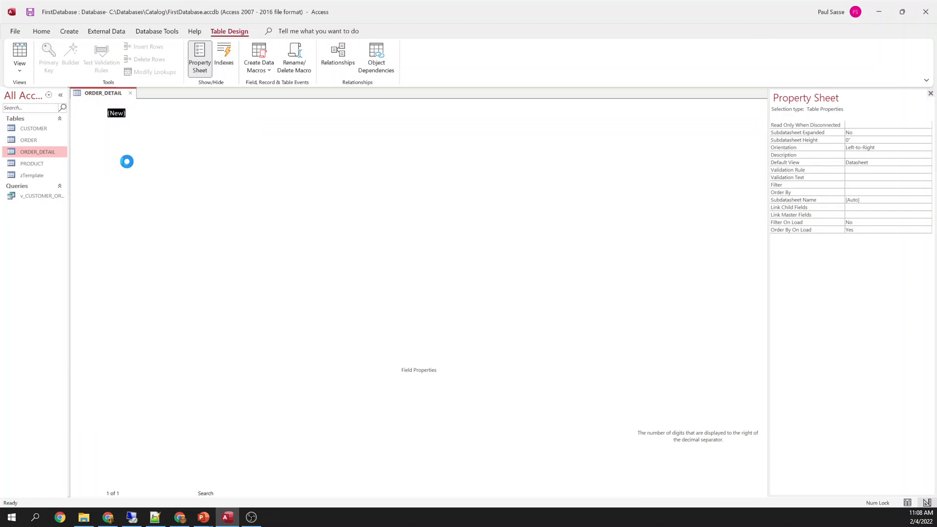
right_click(34, 139)
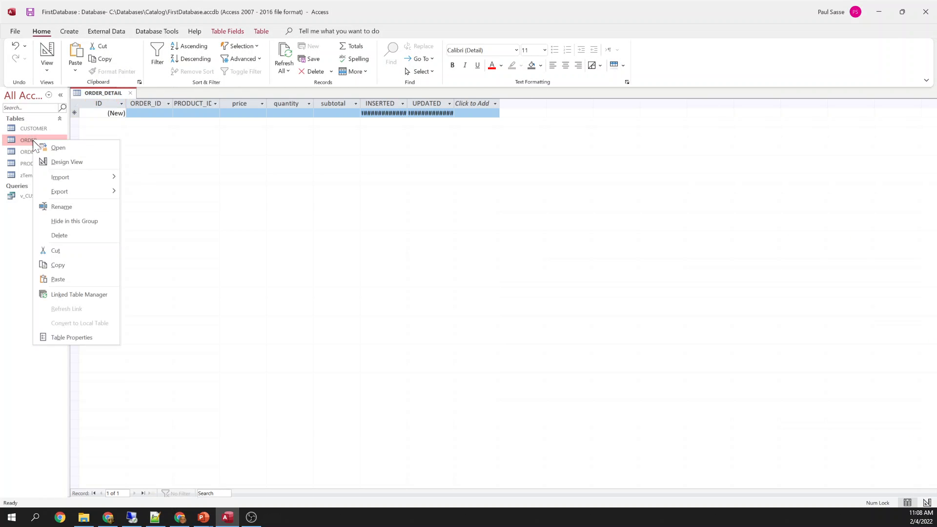
click(55, 148)
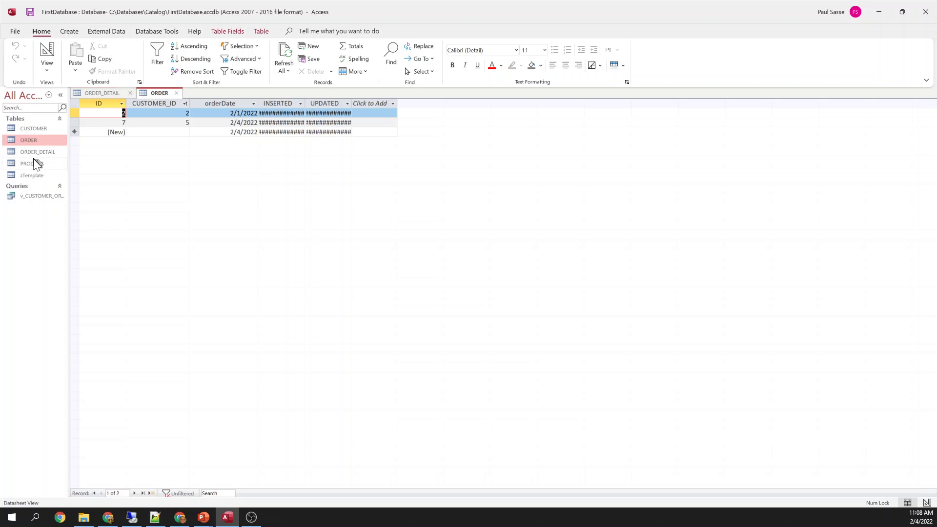
right_click(34, 163)
click(55, 171)
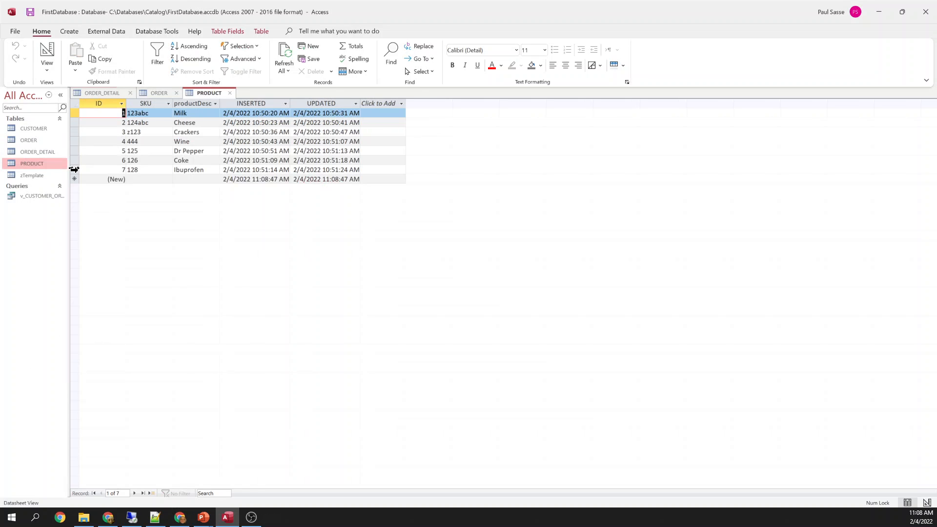
In ORDER, check the first order's customer and ID, then move to order 7
click(157, 93)
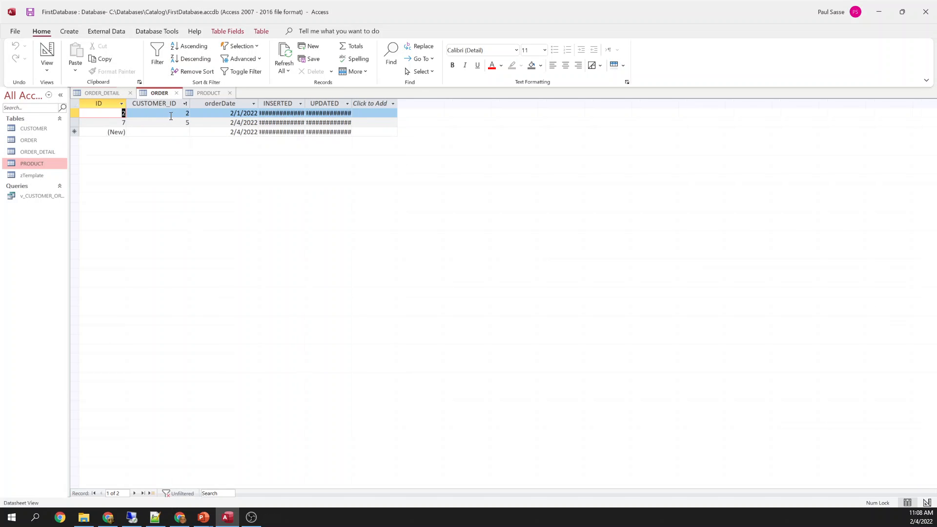
click(186, 114)
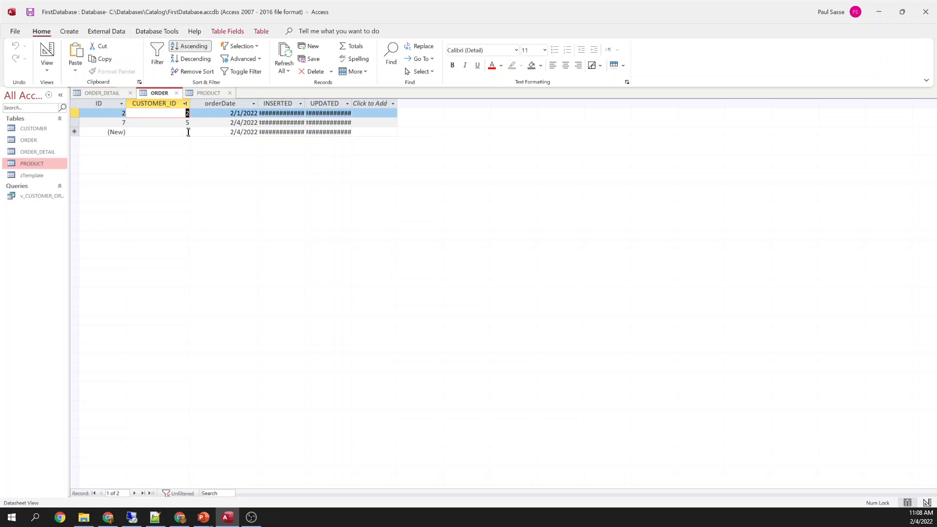
click(118, 113)
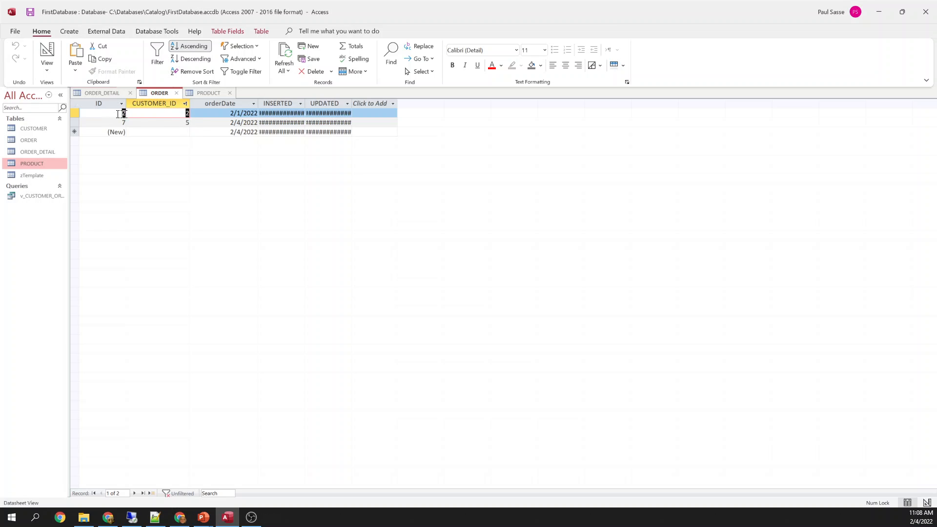
key(Down)
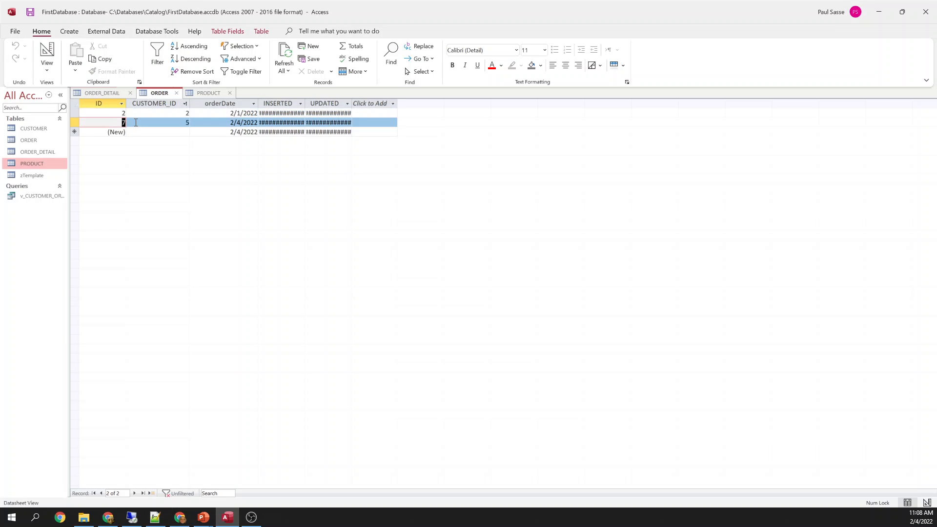
Start an ORDER_DETAIL line for order 2, checking ORDER and PRODUCT for Wine's ID
click(104, 92)
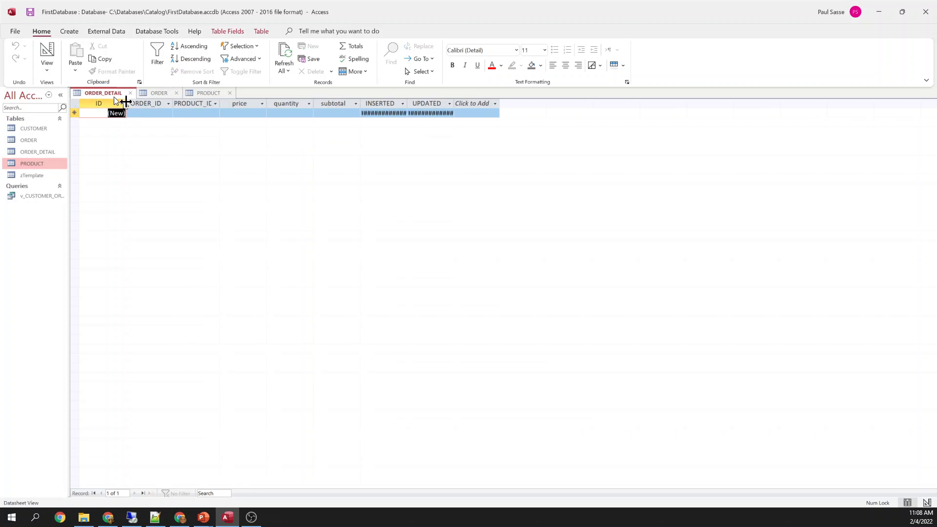
key(Tab)
text(2)
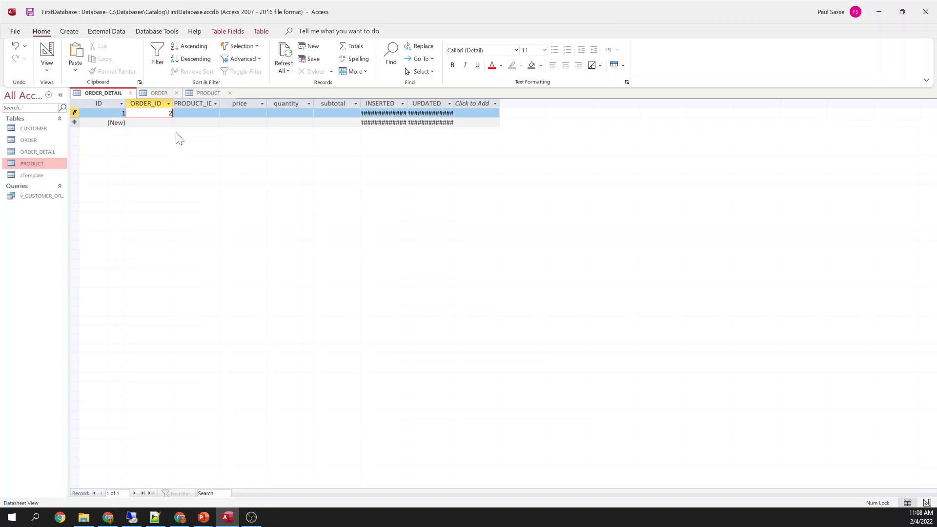
key(Tab)
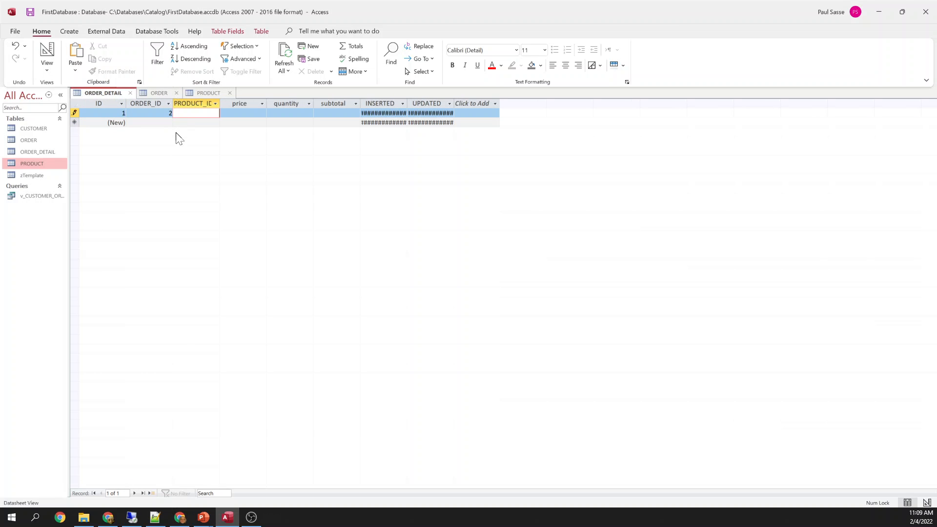
click(152, 94)
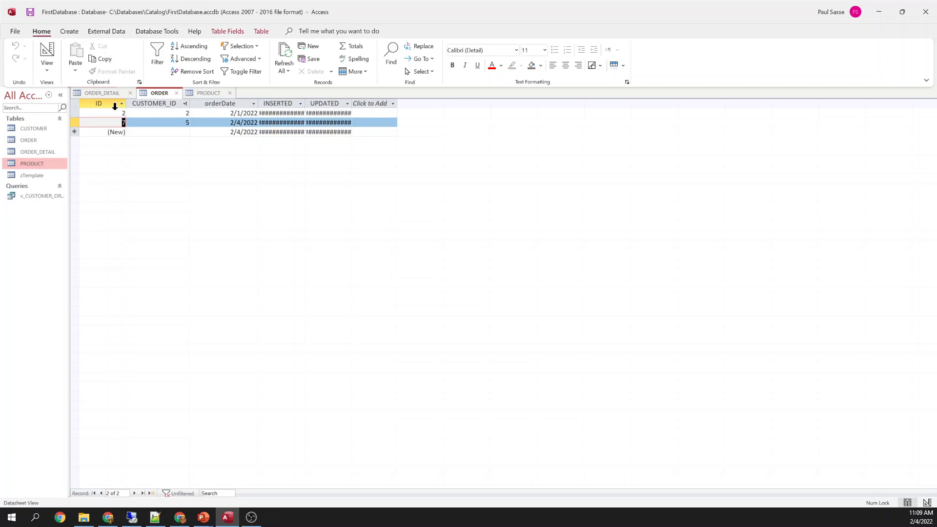
click(209, 93)
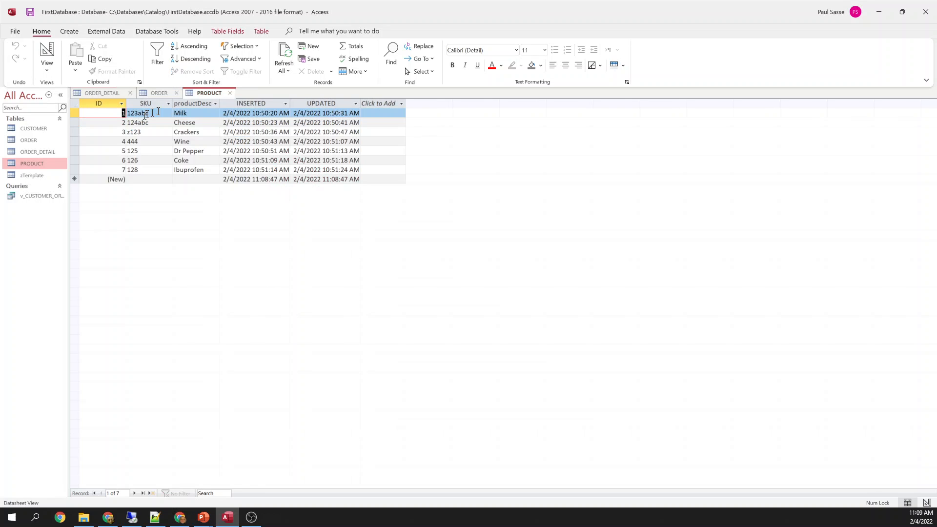
click(124, 141)
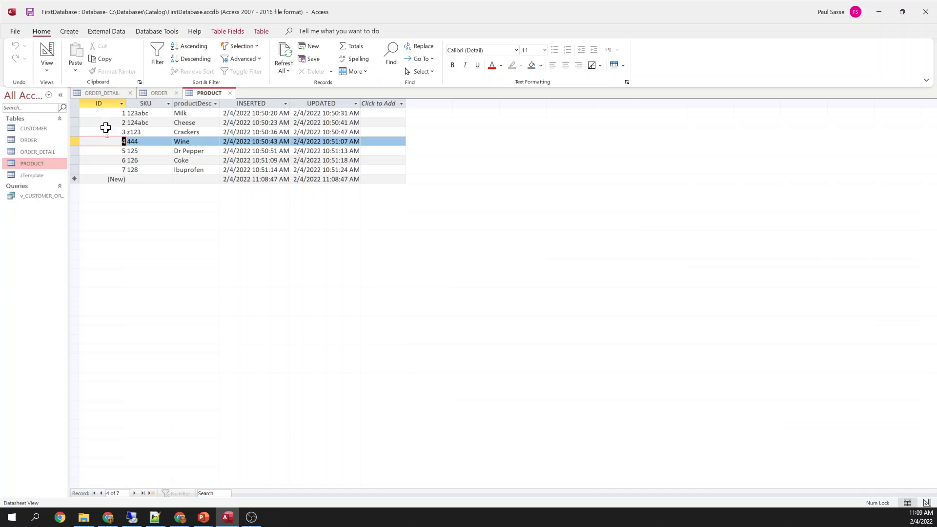
click(109, 95)
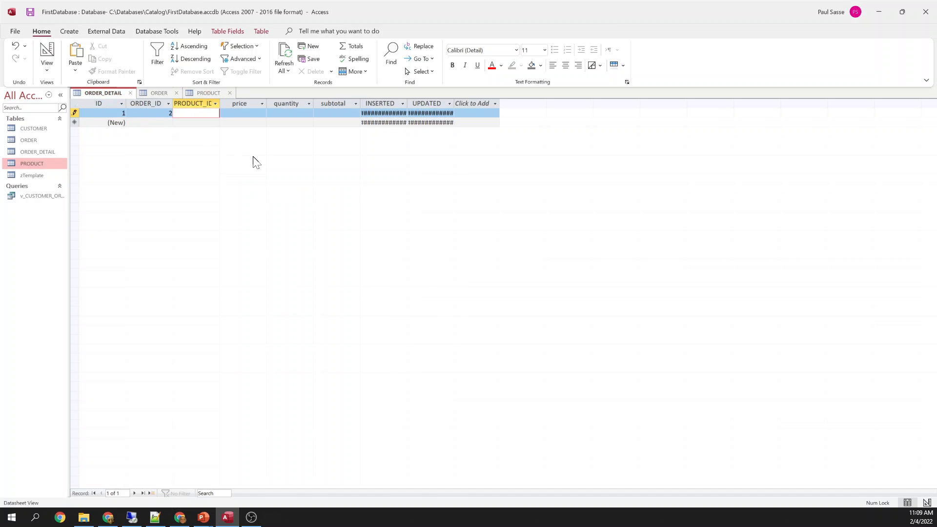
Finish the line as product 4, $1.25 × 12 ($15.00 subtotal), and widen PRODUCT_ID
key(Tab)
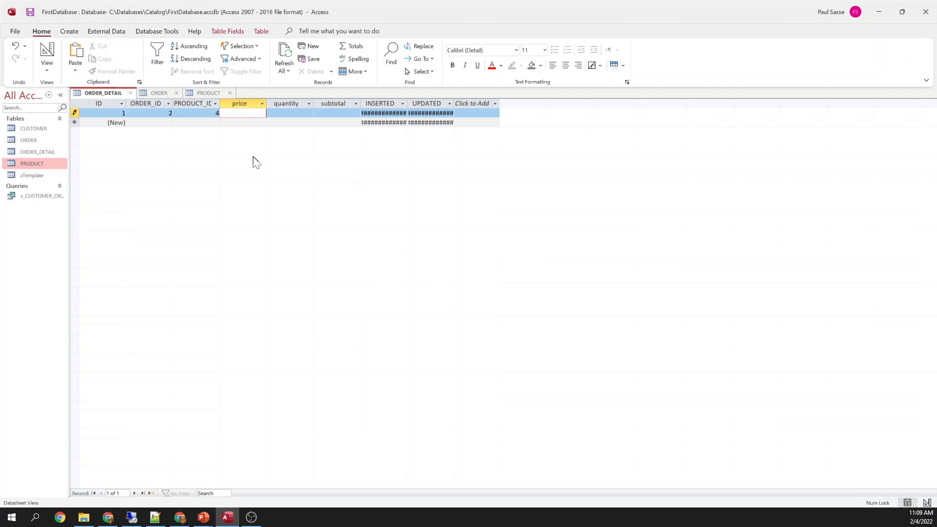
text(1.25)
key(Tab)
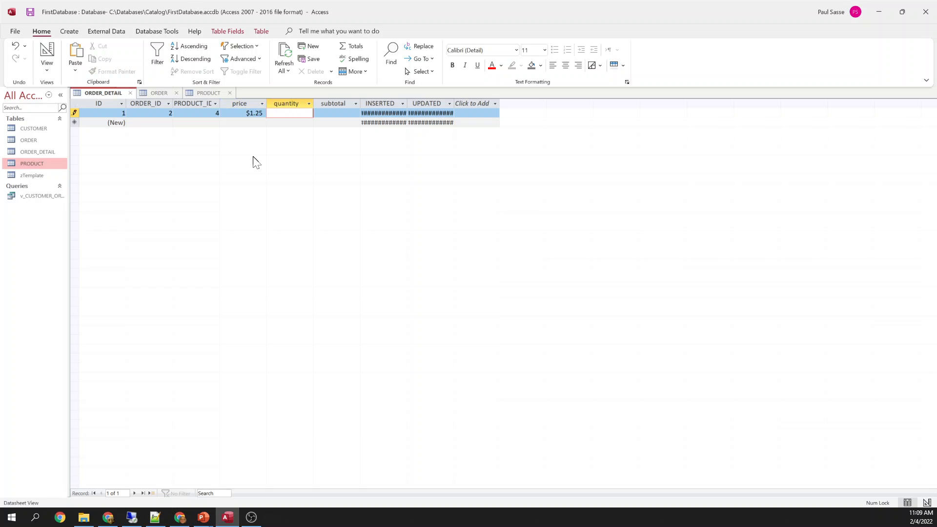
text(12)
key(Tab)
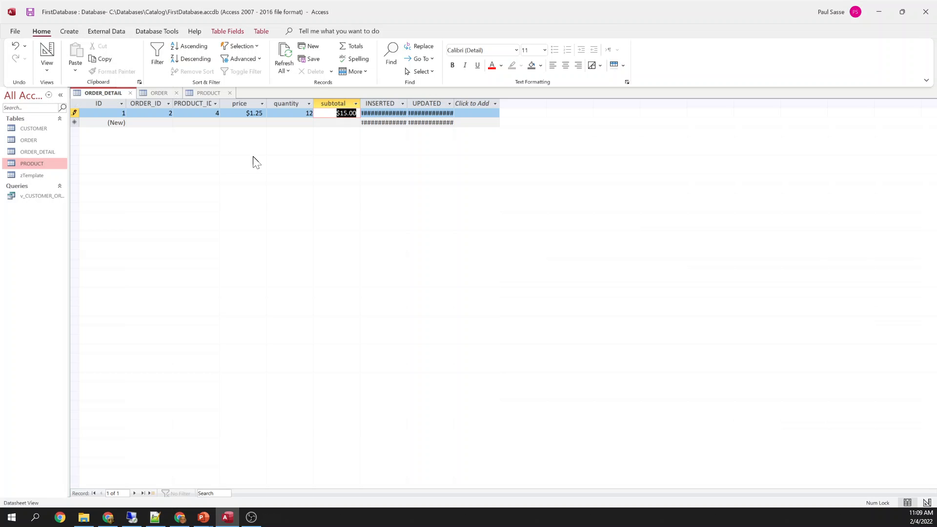
key(Down)
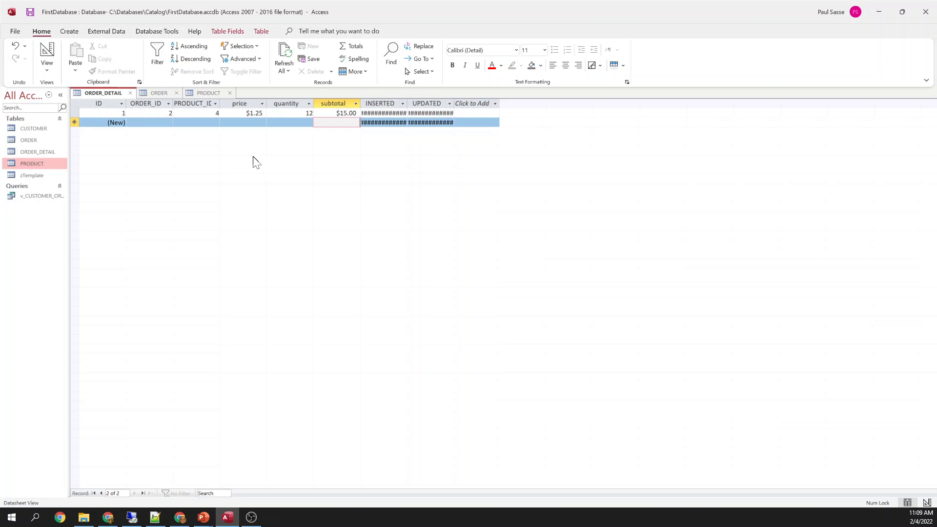
double_click(220, 103)
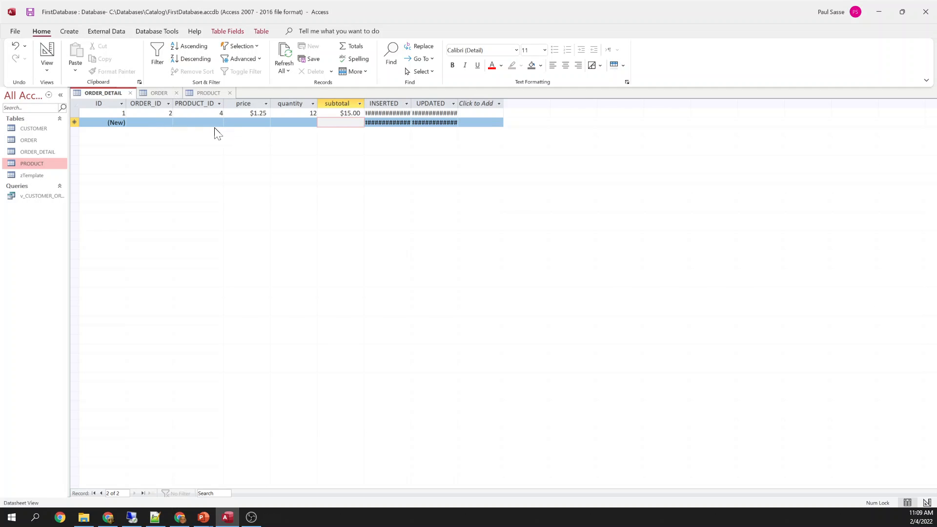
Review the ORDER and PRODUCT tables before adding more order lines
click(153, 93)
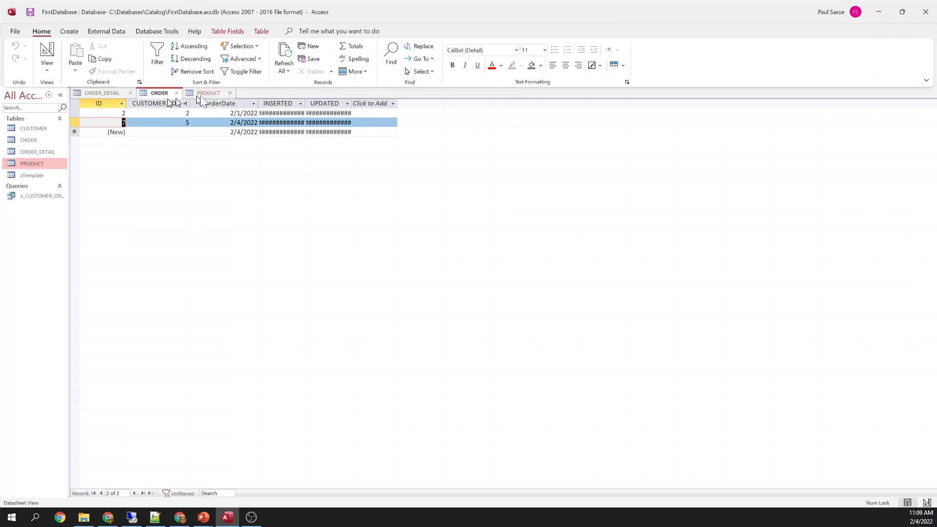
click(214, 93)
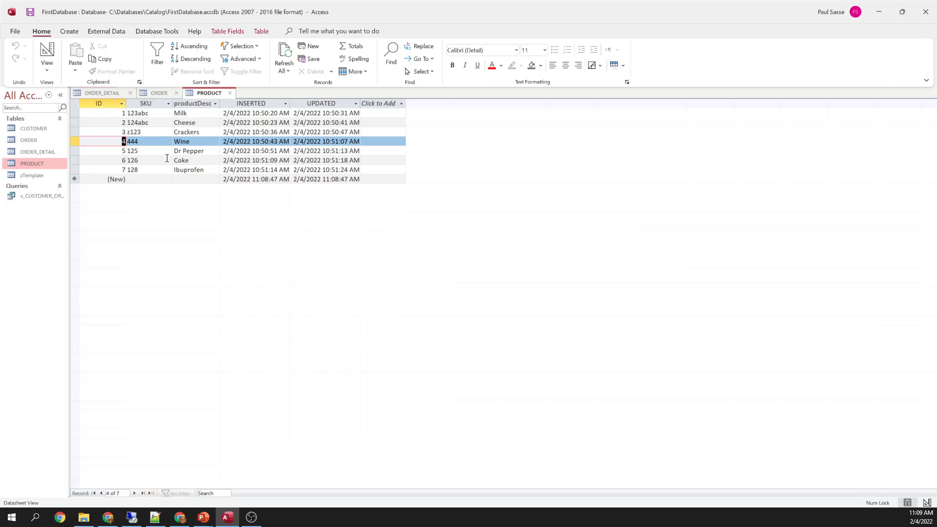
click(107, 92)
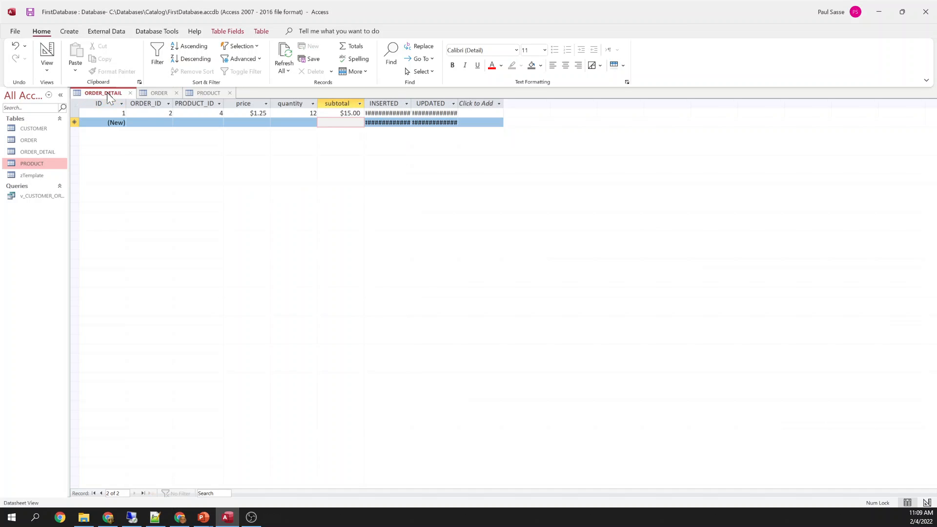
click(157, 92)
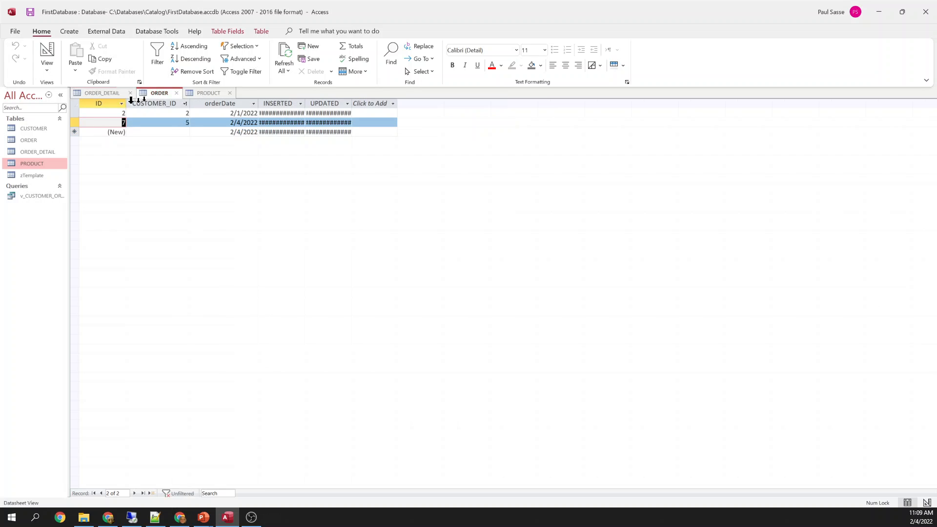
click(112, 93)
Add an order-2 line for product 2 at $0.75 × 2, giving a $1.50 subtotal
click(161, 122)
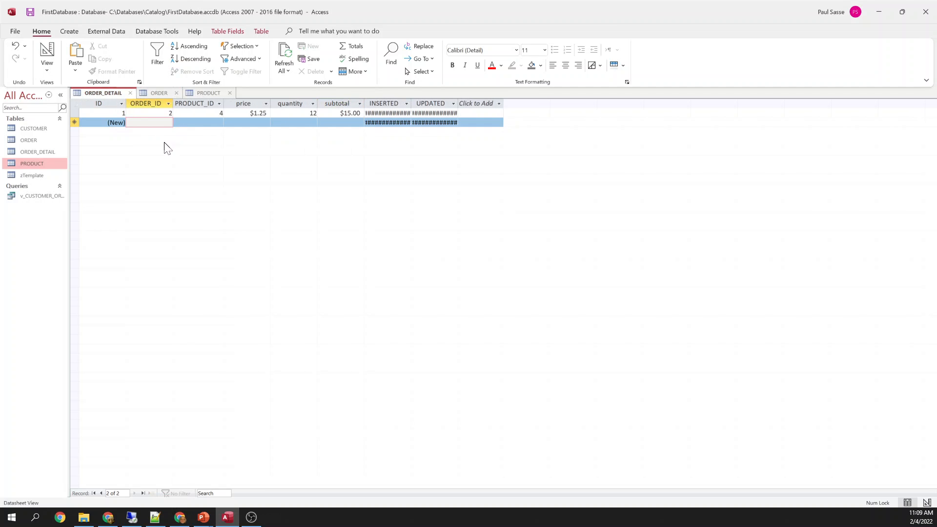
text(2)
key(Tab)
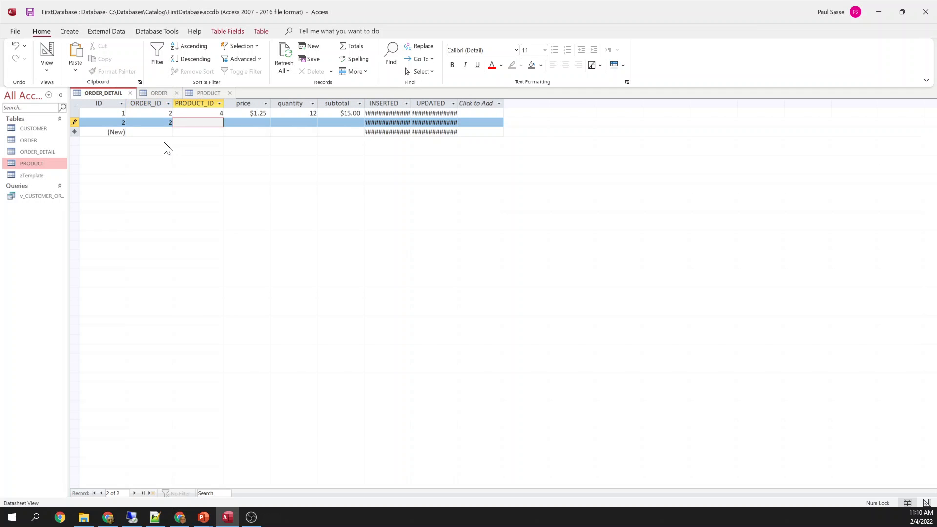
click(204, 93)
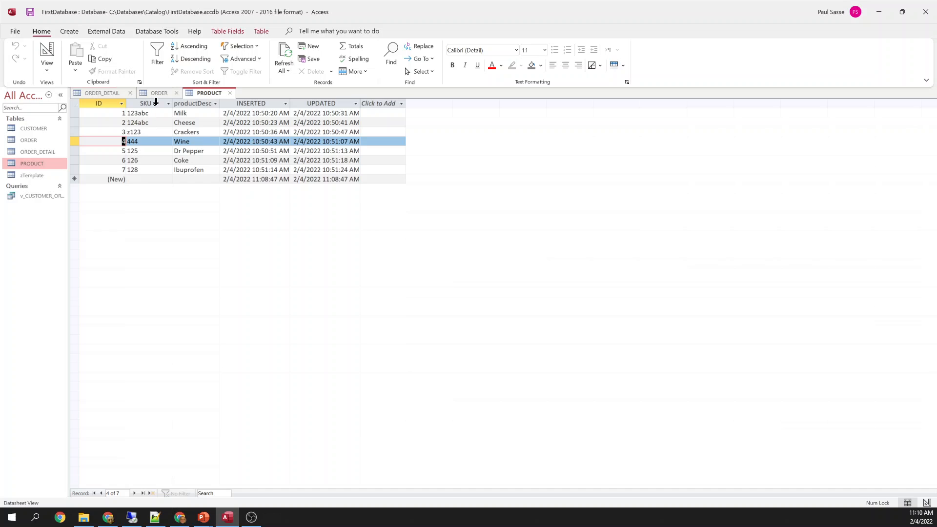
click(113, 93)
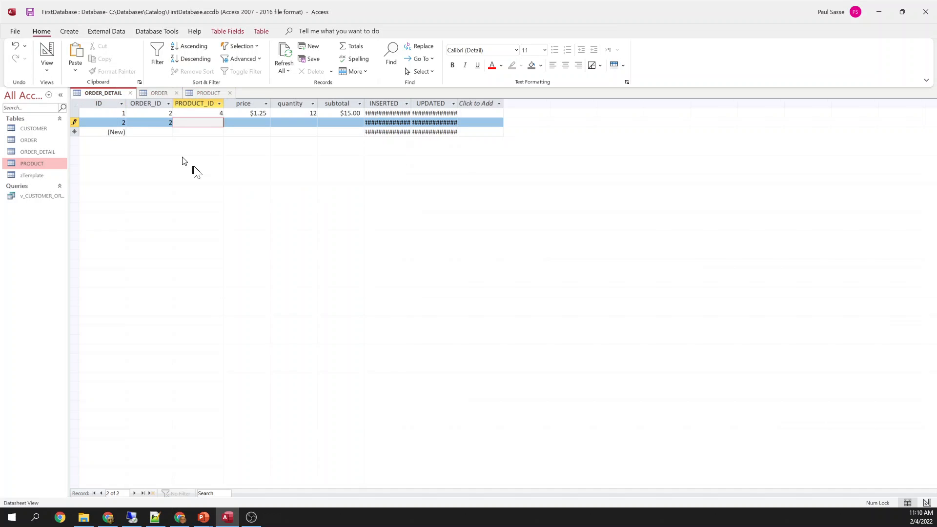
key(Tab)
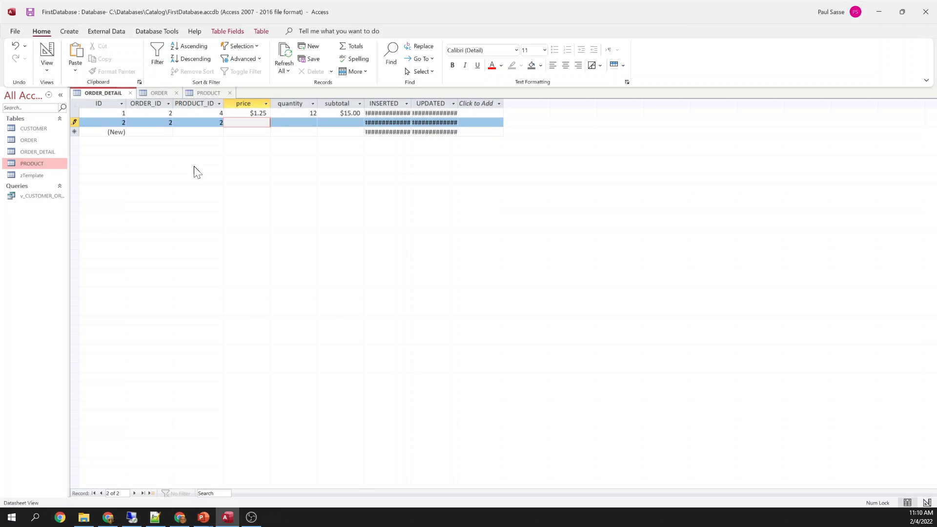
key(Tab)
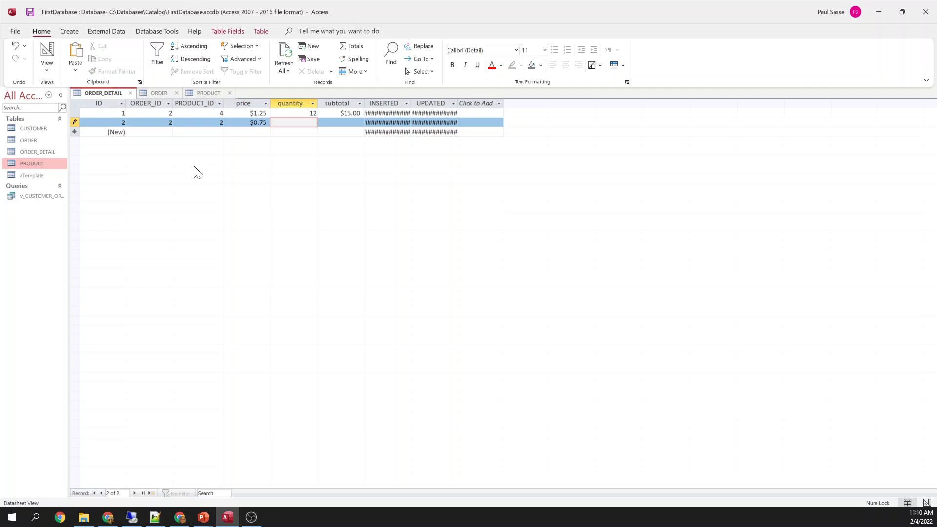
key(Tab)
key(Down)
Add an order-2 line for product 3 at $0.25 × 24, giving a $6.00 subtotal
key(Left)
key(Left)
key(Left)
key(Left)
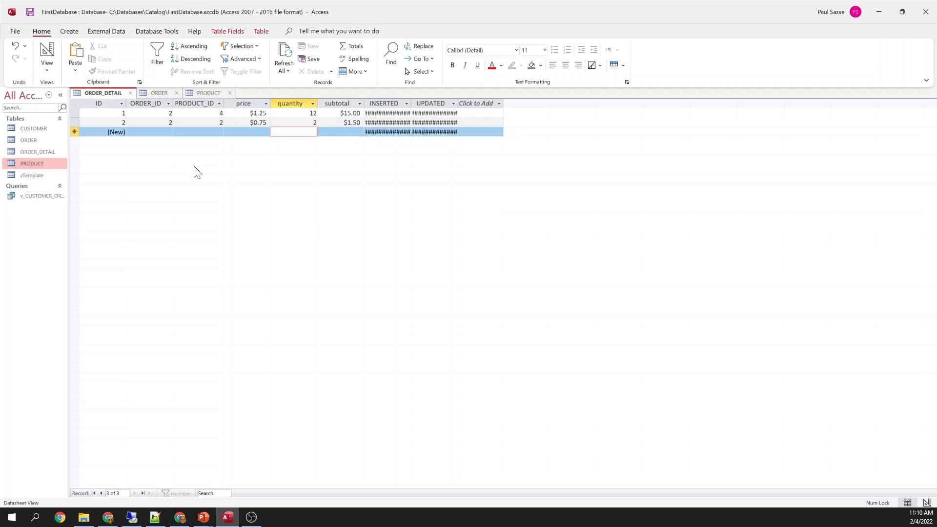
text(2)
key(Tab)
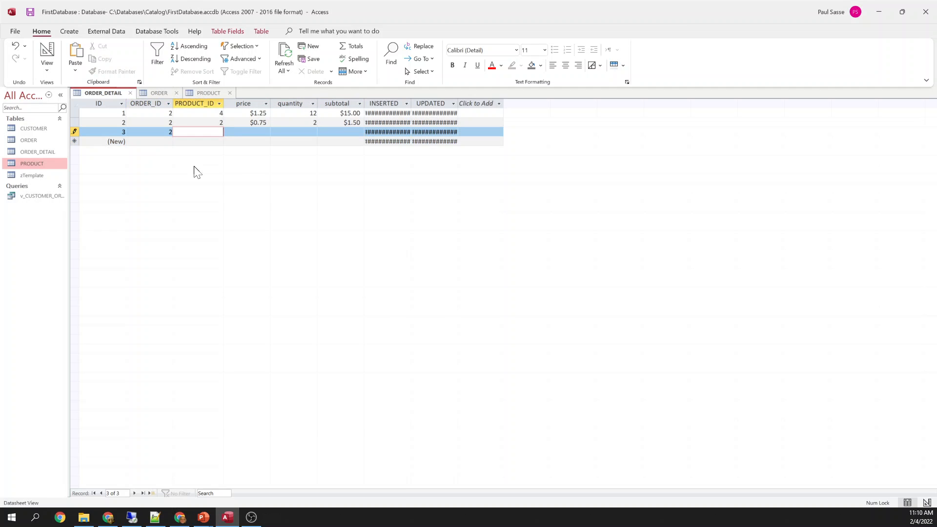
click(203, 93)
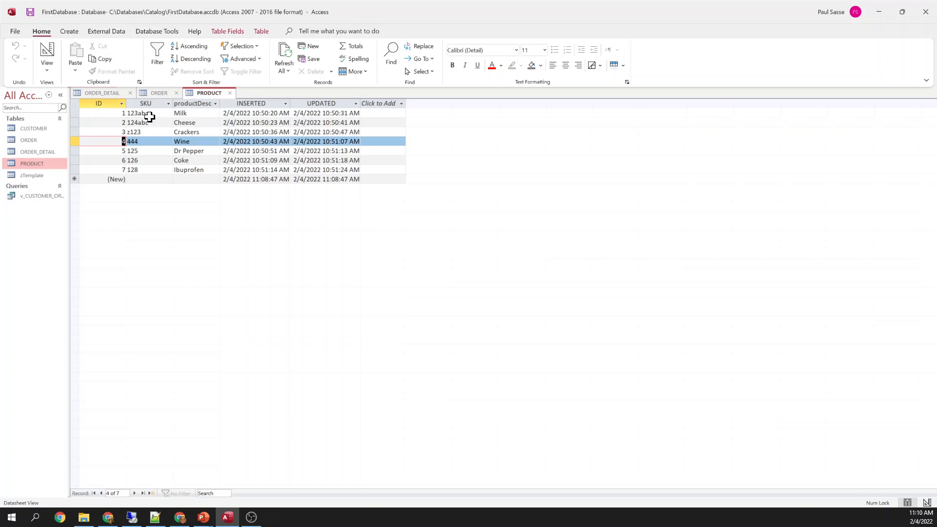
click(118, 92)
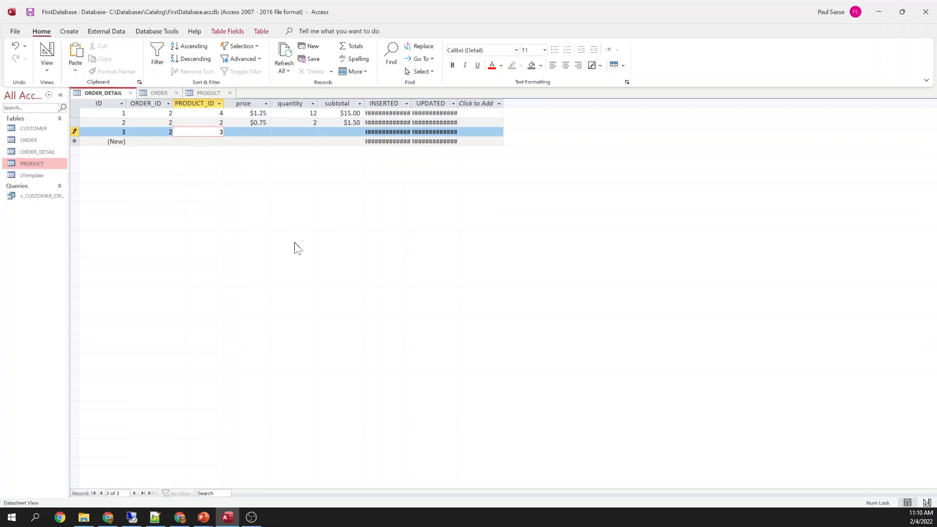
key(Tab)
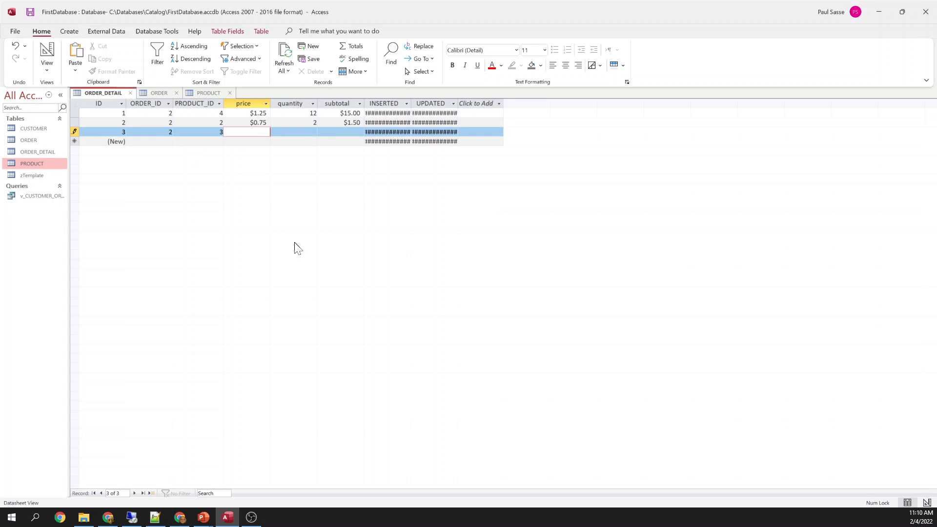
key(Tab)
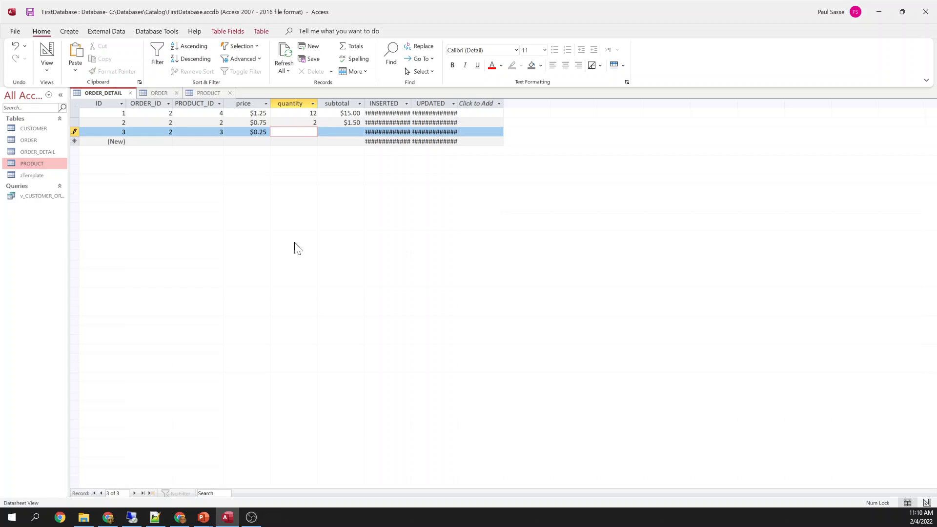
text(24)
key(Tab)
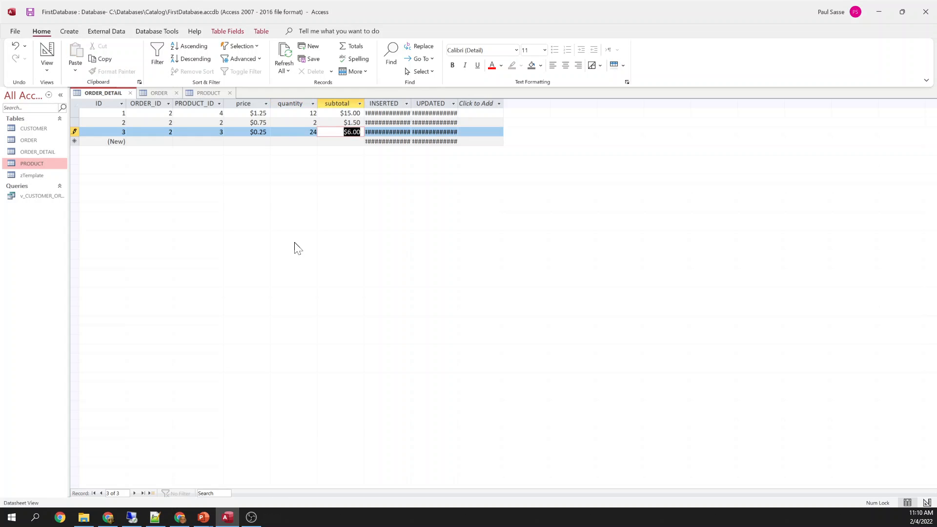
key(Down)
key(Left)
key(Left)
key(Left)
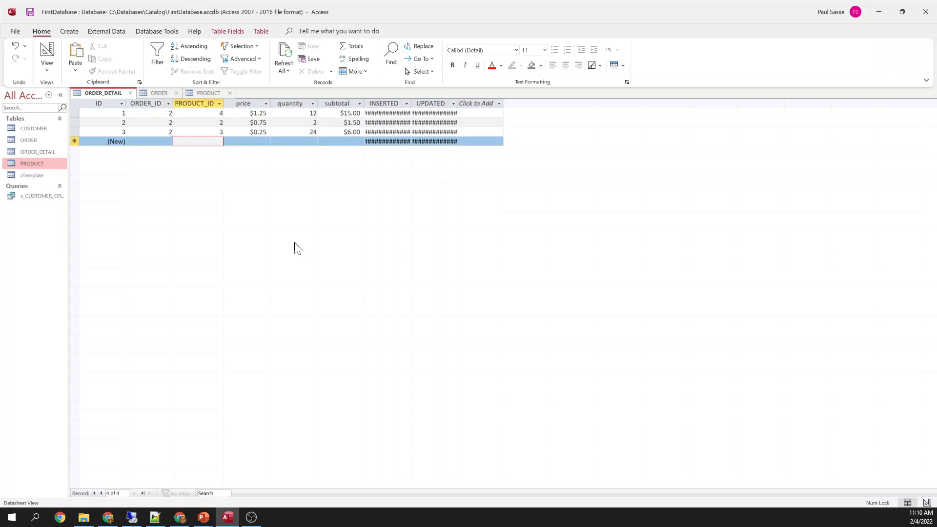
Check the ORDER table, then open CUSTOMER and select the second customer record
click(161, 91)
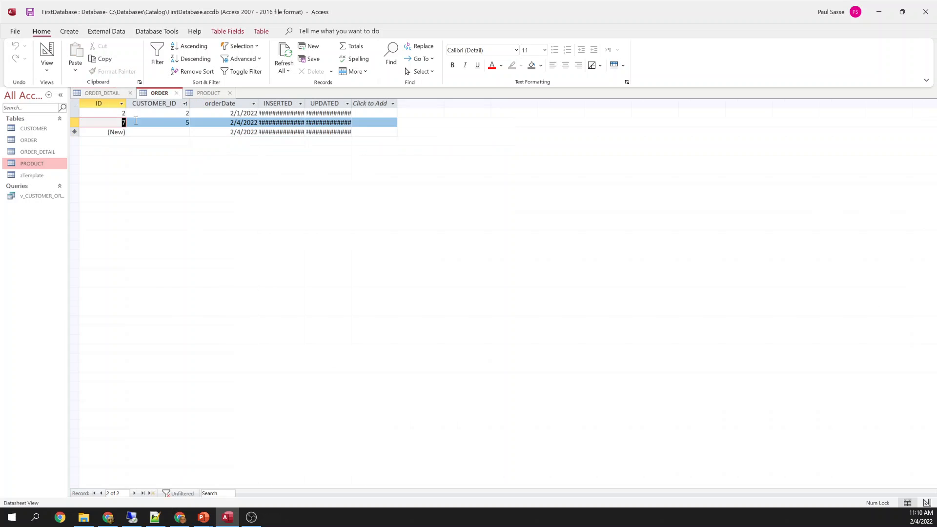
click(118, 93)
click(155, 93)
right_click(53, 131)
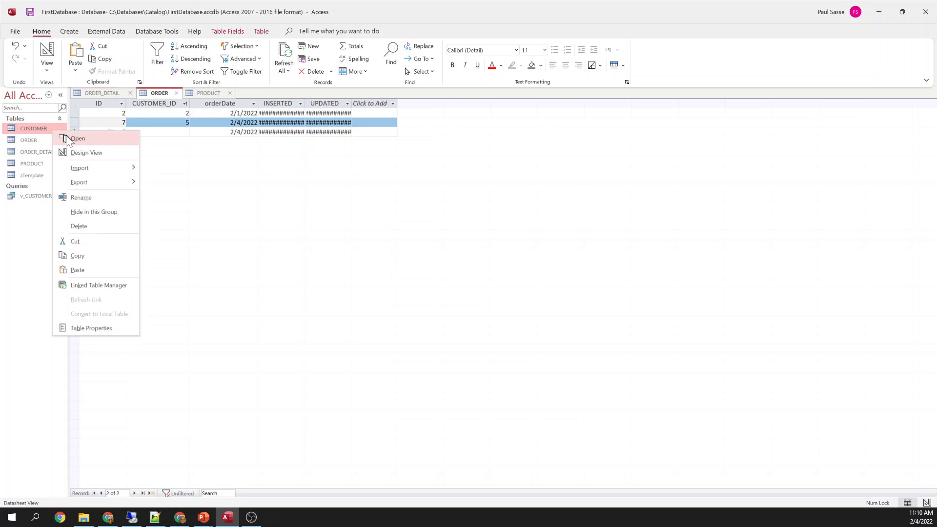
click(68, 136)
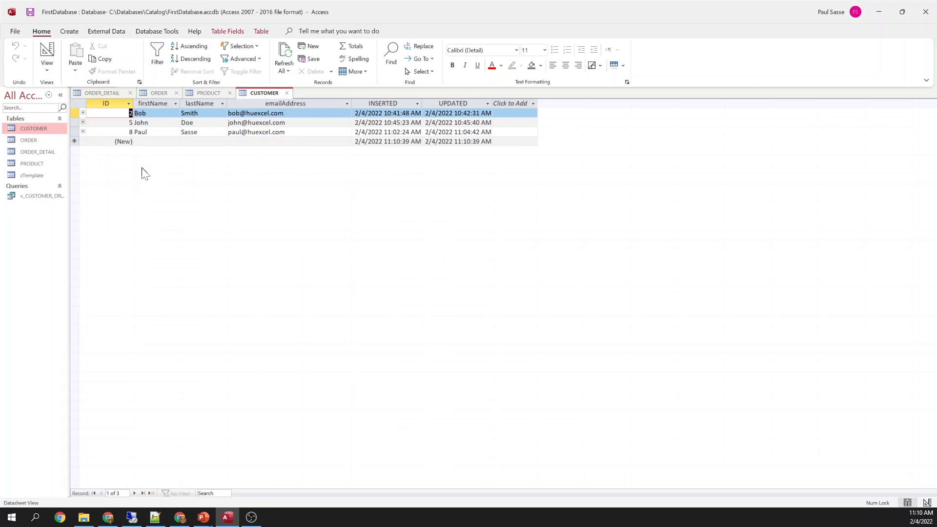
click(75, 122)
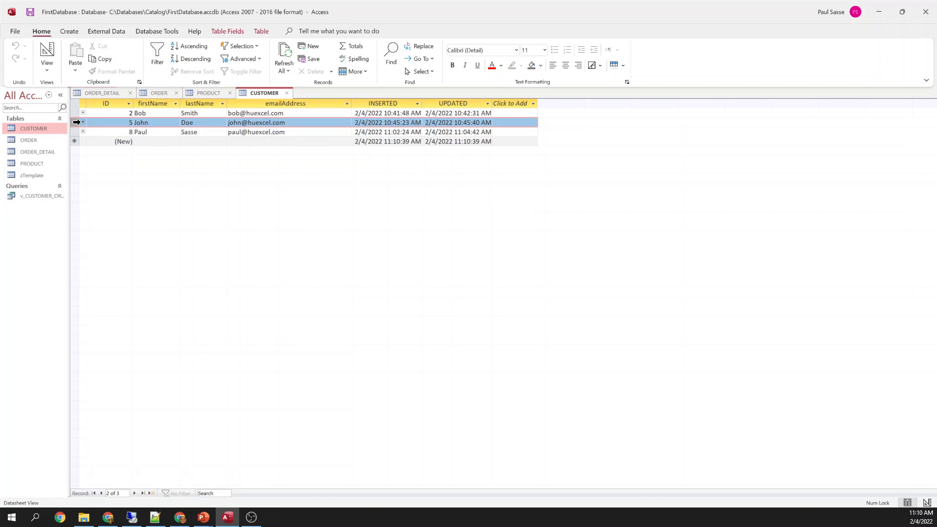
click(101, 90)
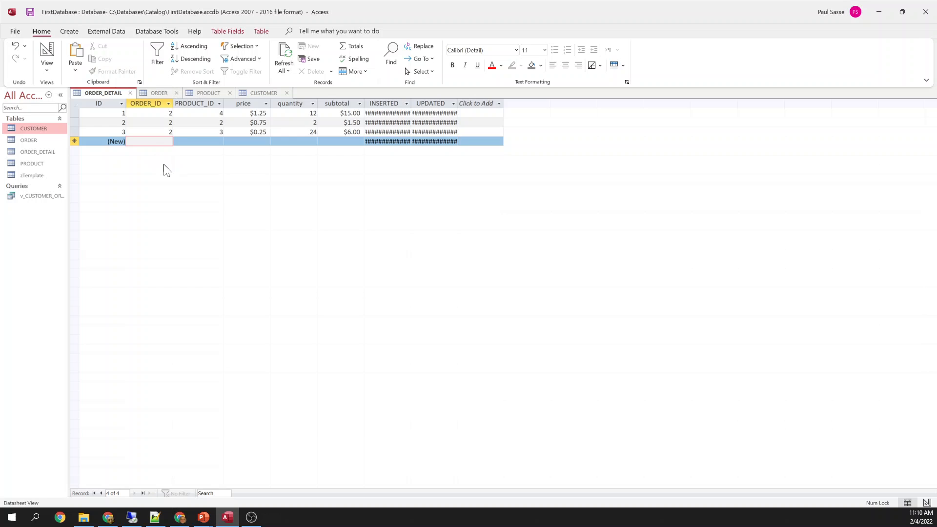
Enter an order-7 line for product 1 at $1.00, giving a $2.00 subtotal
text(7)
key(Tab)
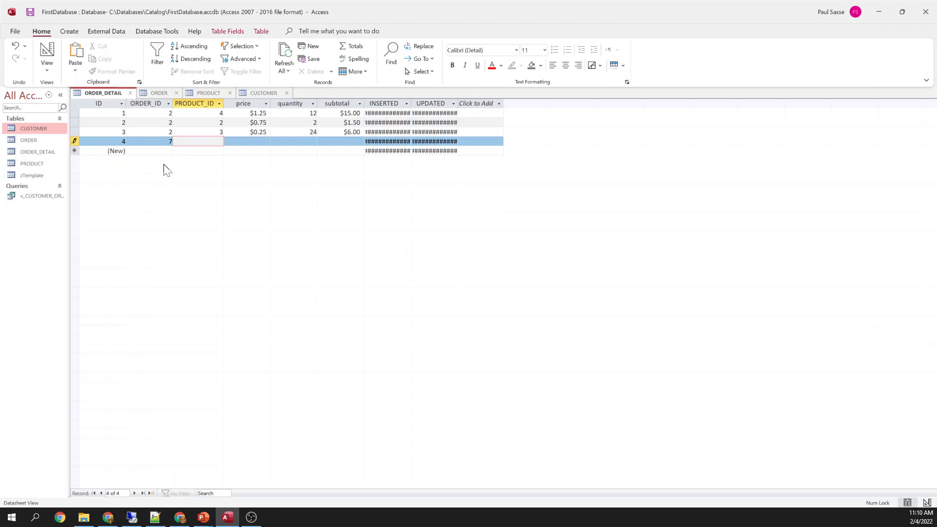
click(212, 91)
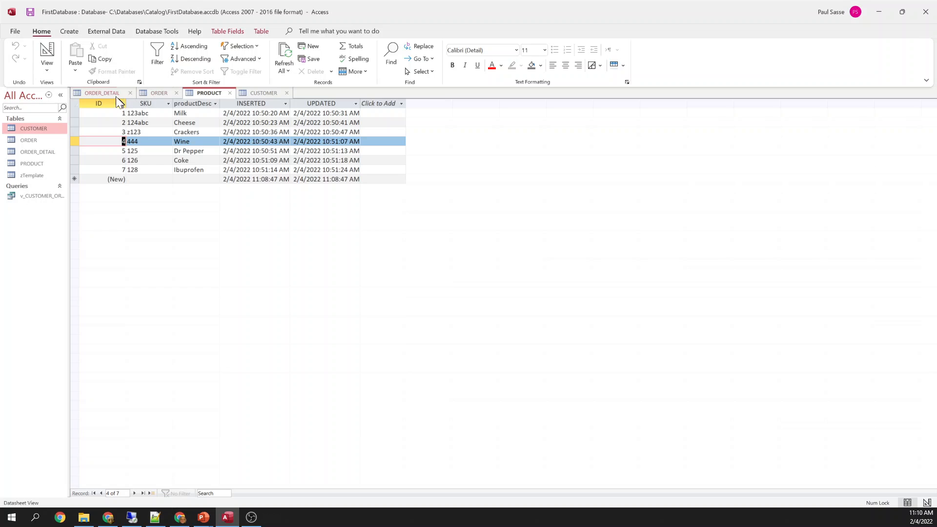
click(78, 93)
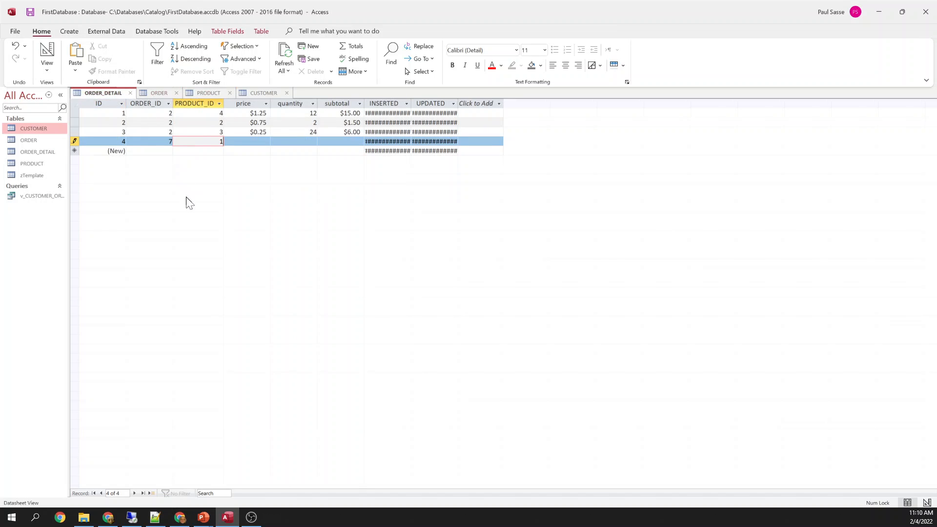
text(1)
key(Tab)
text(1.0)
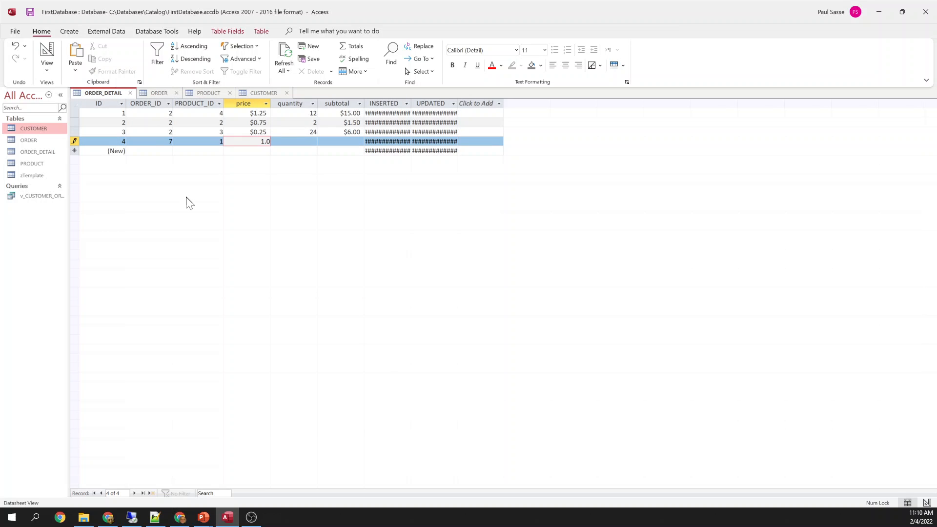
text(0)
key(Tab)
key(Tab)
key(Tab)
key(Tab)
key(Tab)
key(Tab)
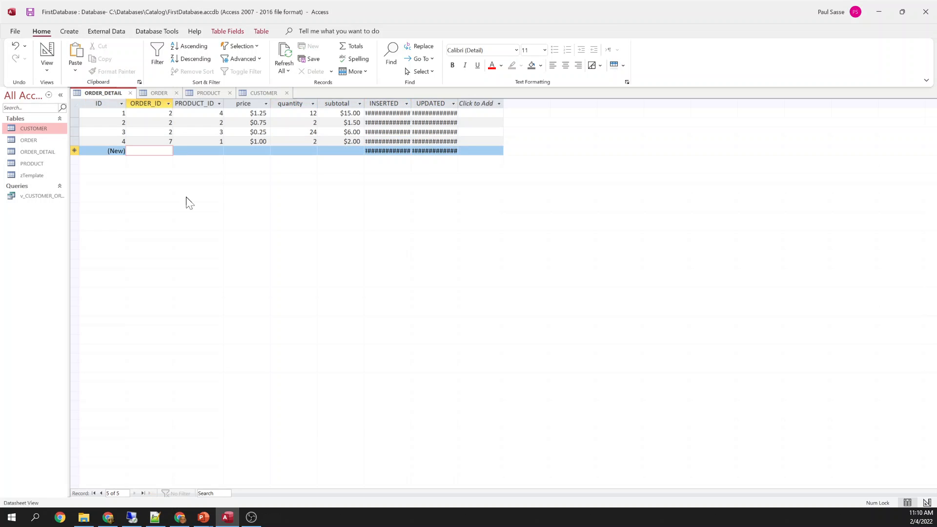
text(8)
Add an order-7 line for product 5 at $0.25 × 12, showing $3.00
key(Tab)
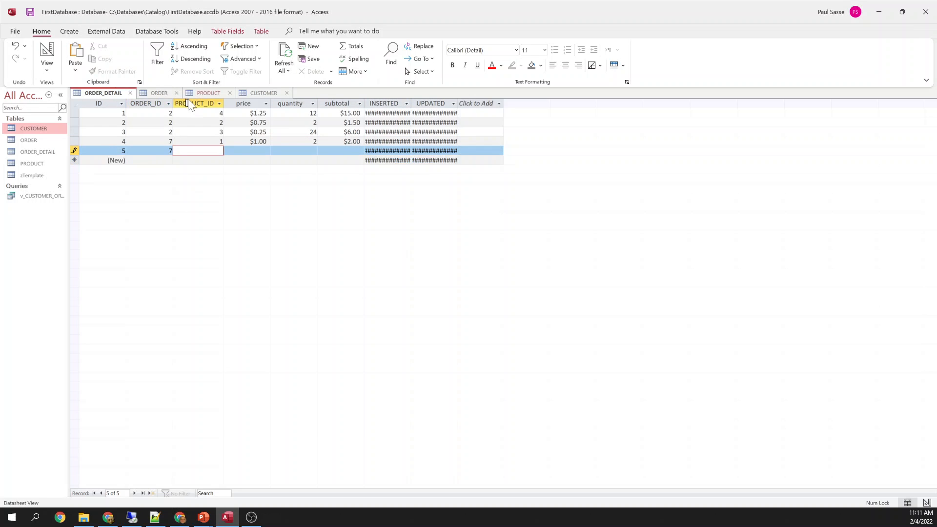
click(206, 93)
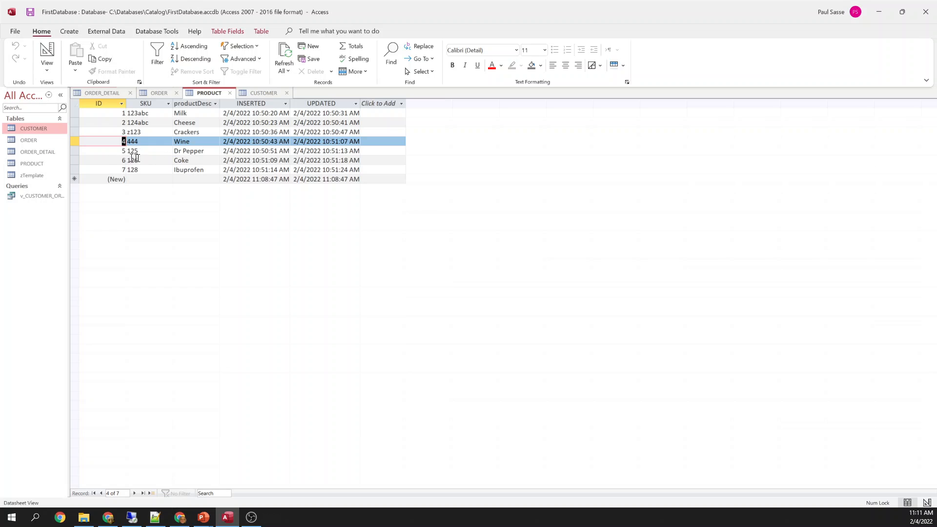
click(113, 93)
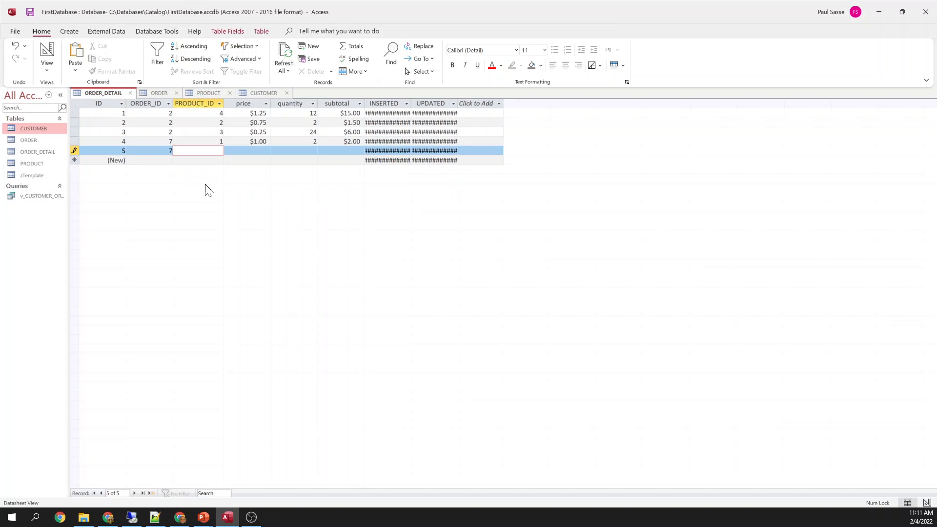
text(5)
key(Tab)
text(.2)
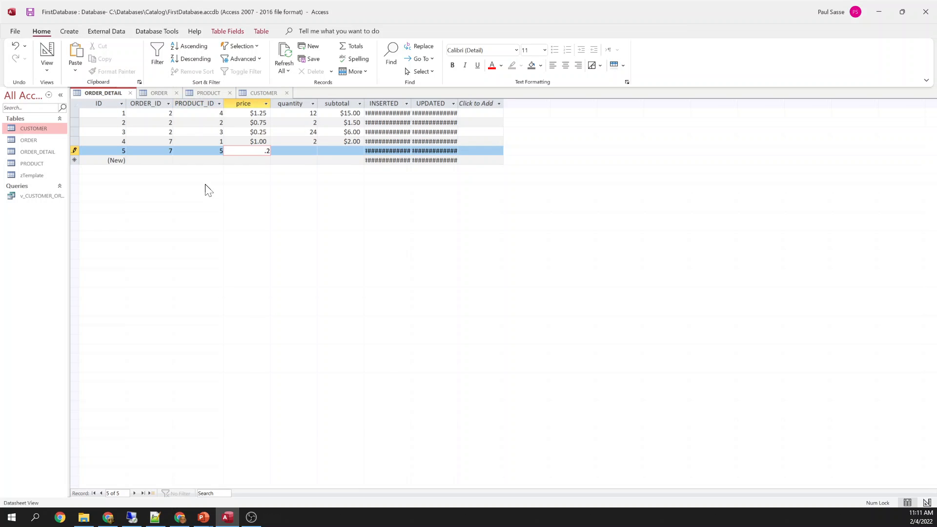
text(5)
key(Tab)
text(12)
key(Tab)
key(Tab)
key(Tab)
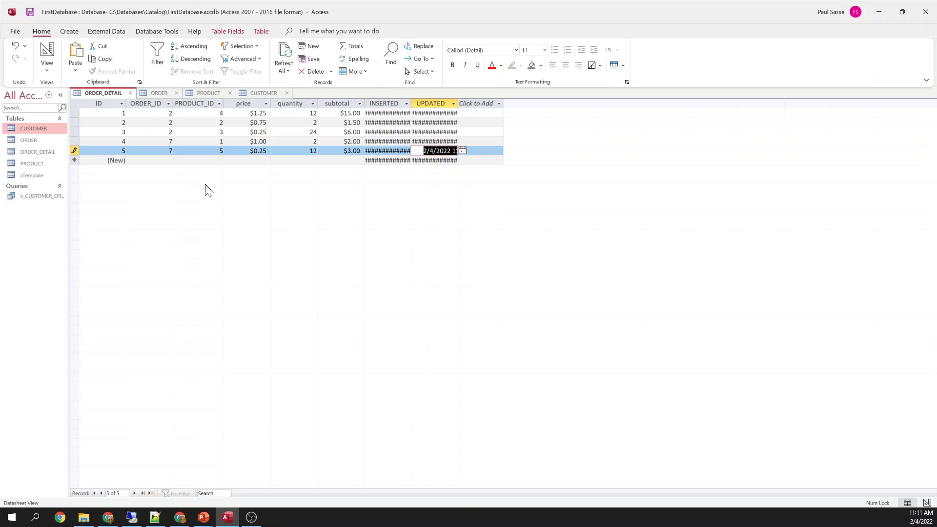
key(Tab)
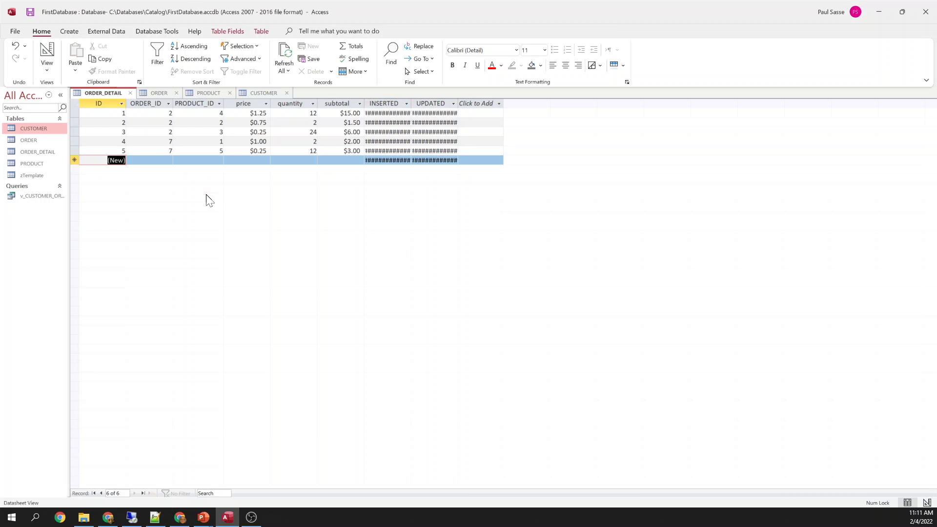
Close the CUSTOMER, PRODUCT, ORDER and ORDER_DETAIL tables, keeping layout changes
click(288, 93)
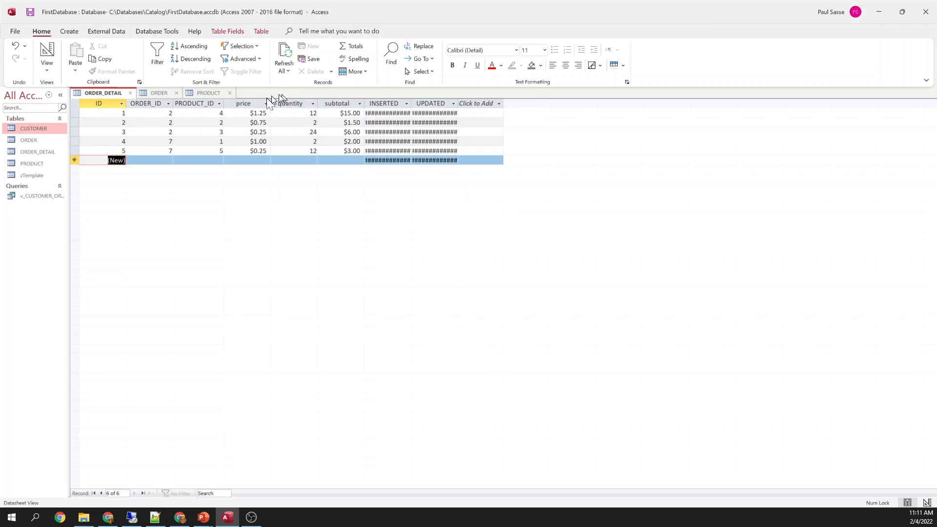
click(230, 92)
click(177, 93)
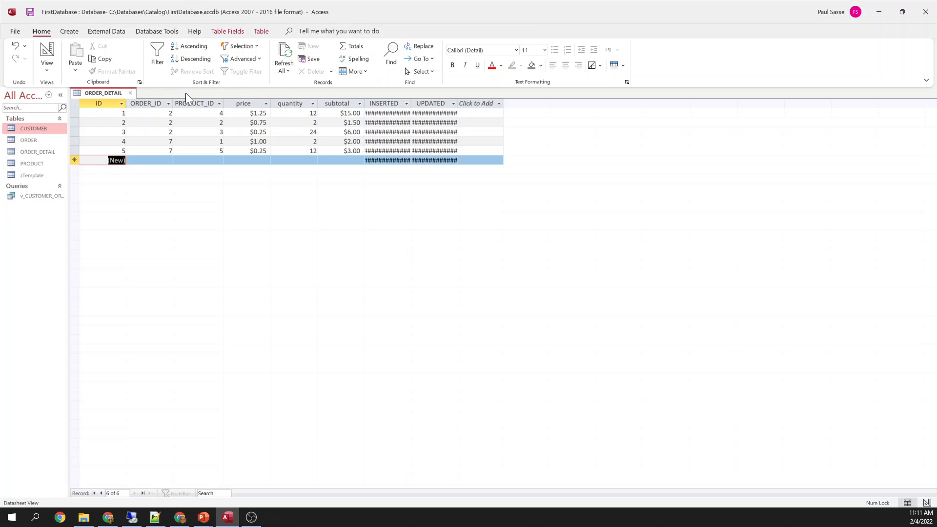
click(130, 93)
click(443, 286)
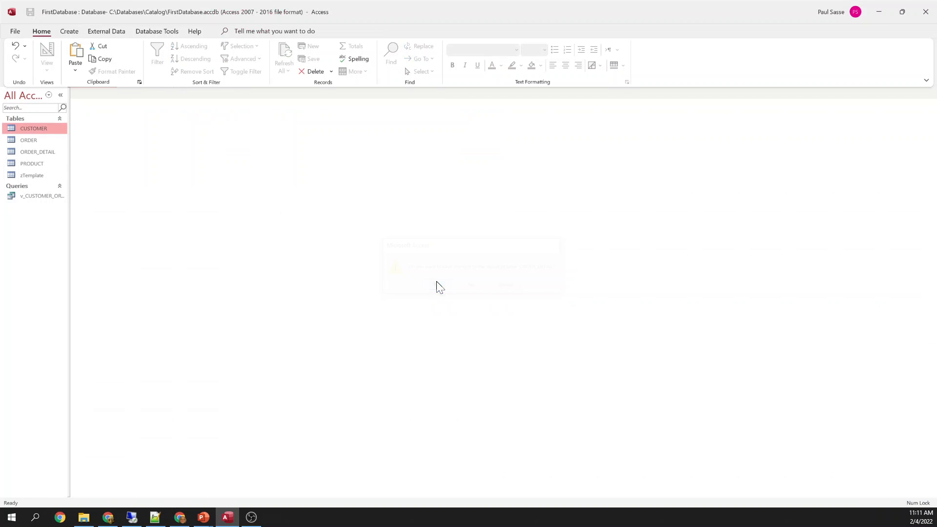
In Relationships, link ORDER_DETAIL.ORDER_ID to ORDER.ID with referential integrity enforced
click(149, 31)
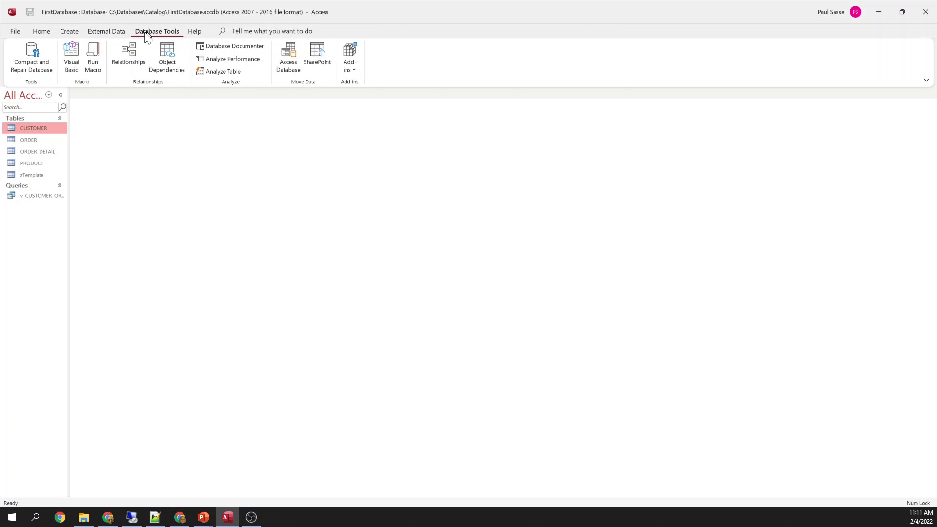
click(130, 59)
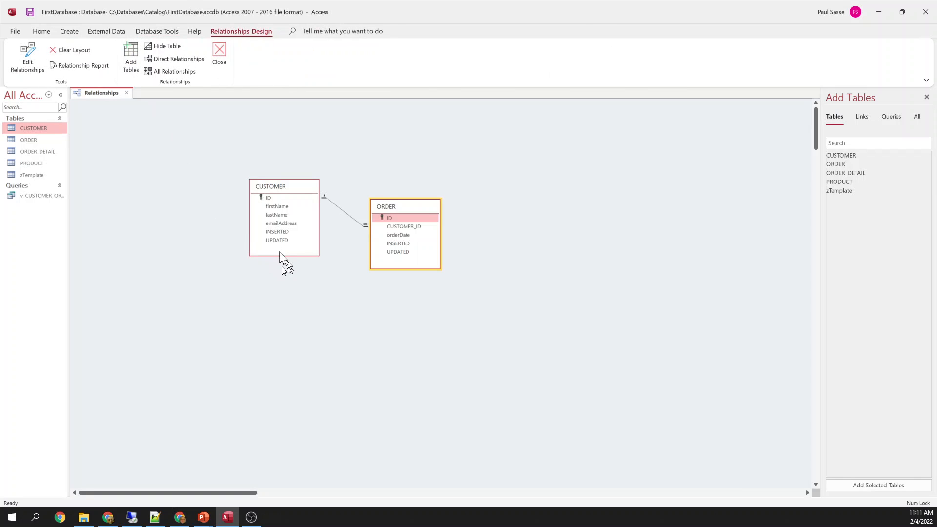
drag(37, 151, 536, 223)
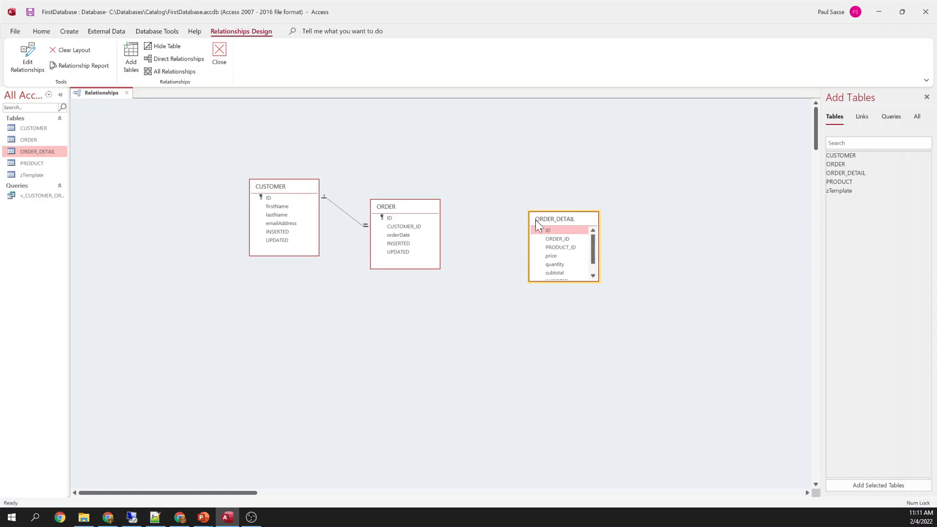
click(564, 240)
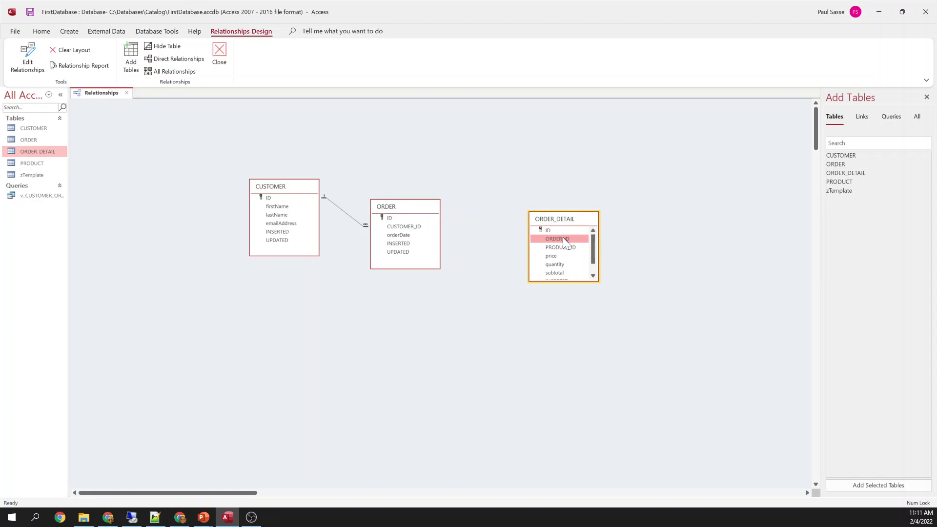
drag(563, 239, 389, 218)
click(393, 200)
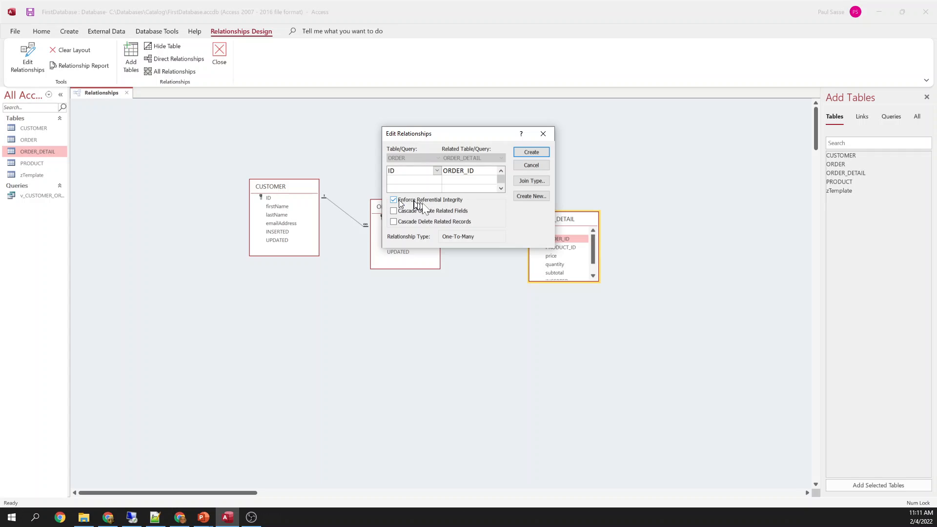
click(532, 151)
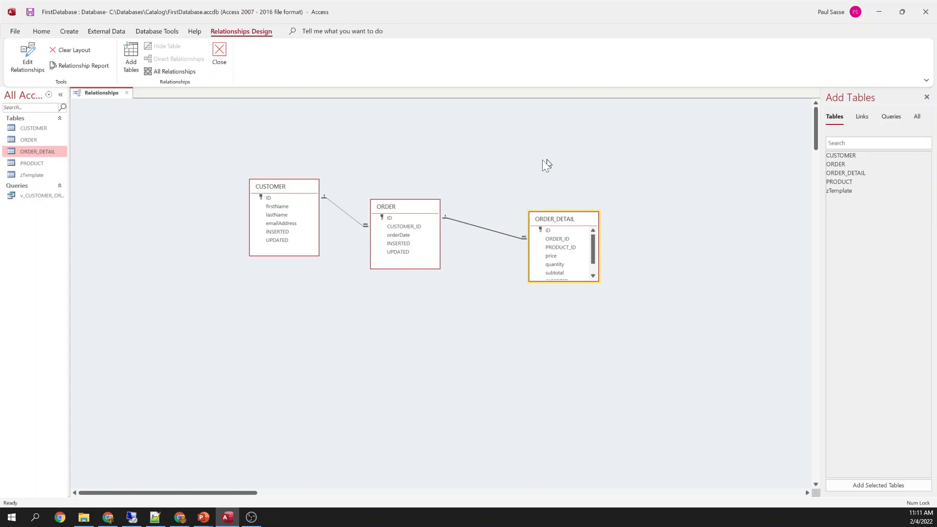
right_click(103, 94)
click(114, 97)
Link ORDER_DETAIL.PRODUCT_ID to PRODUCT.ID with enforced integrity, then save and close the diagram
drag(33, 168, 683, 229)
drag(575, 247, 691, 232)
click(408, 200)
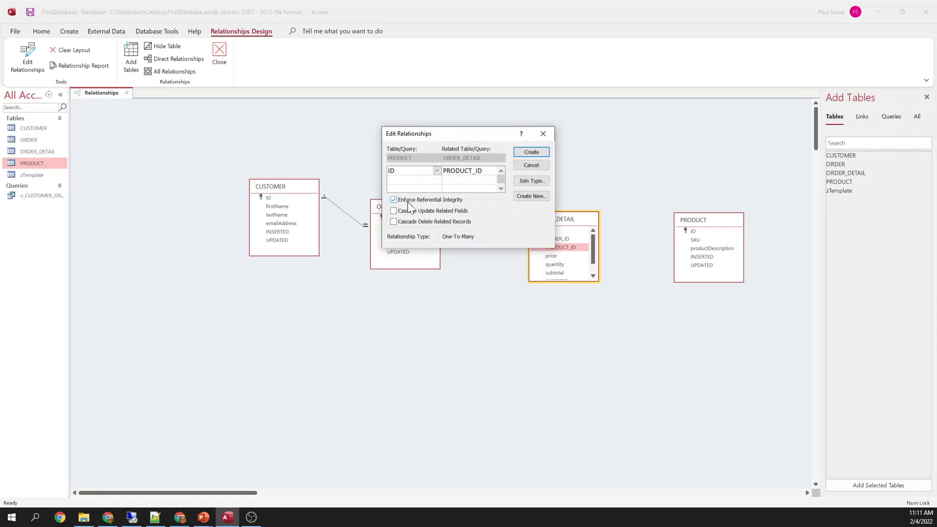
click(532, 153)
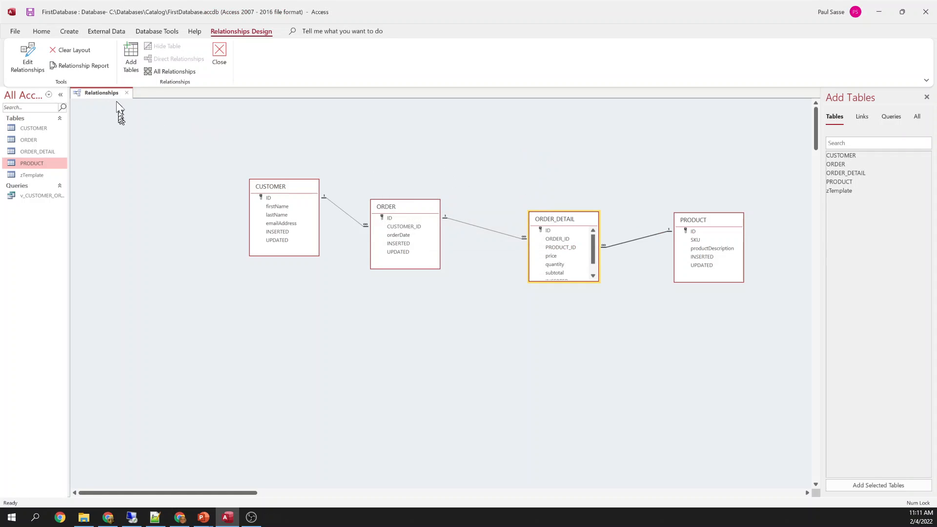
right_click(97, 92)
click(112, 95)
click(127, 93)
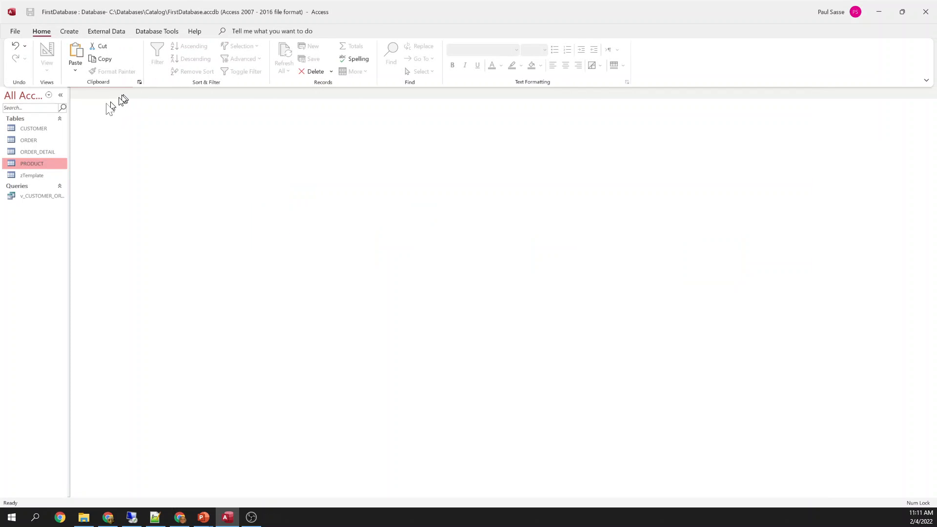
Open the CUSTOMER table and expand the second customer's orders
click(34, 141)
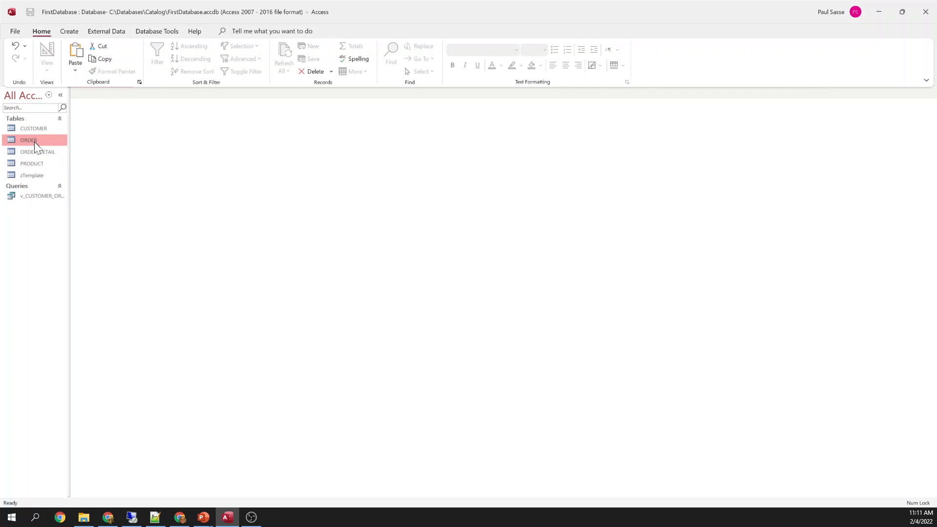
right_click(31, 129)
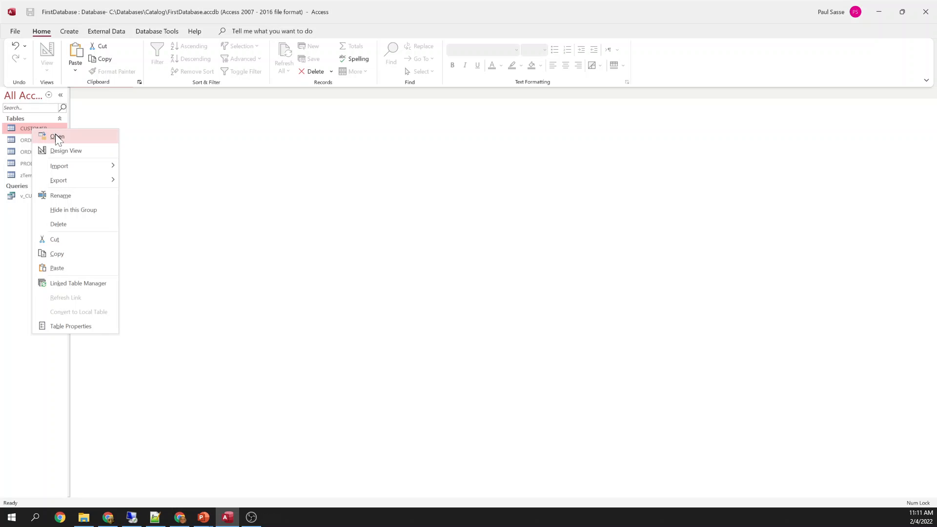
click(56, 137)
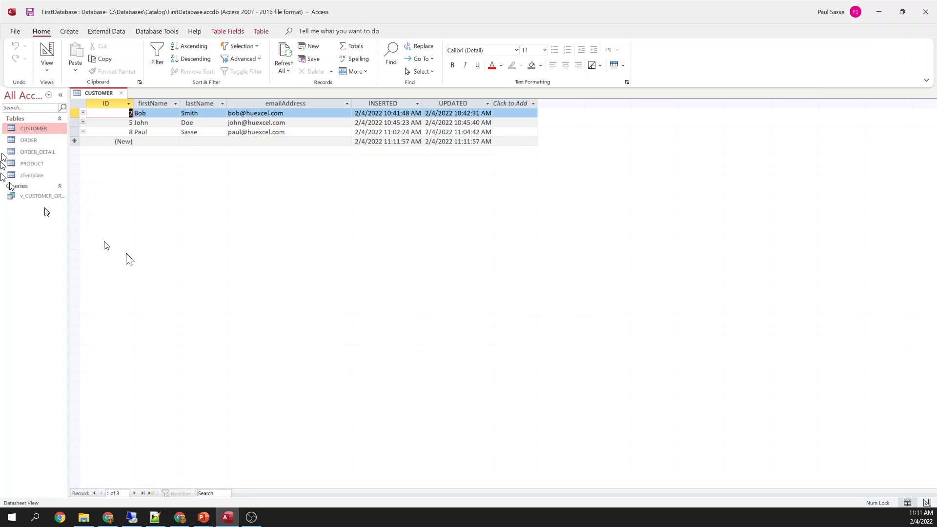
click(83, 131)
click(82, 130)
click(82, 122)
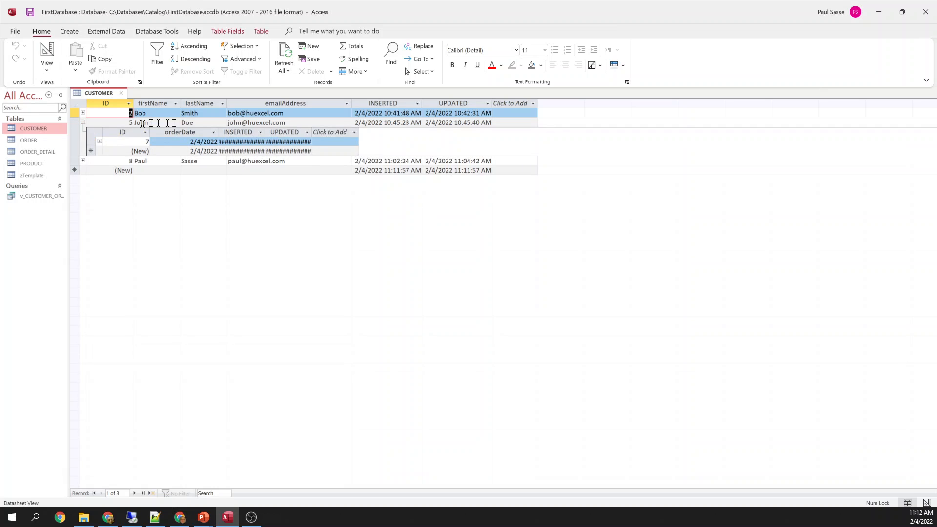
Expand order 7 to show its two detail lines and select the second PRODUCT_ID
click(195, 141)
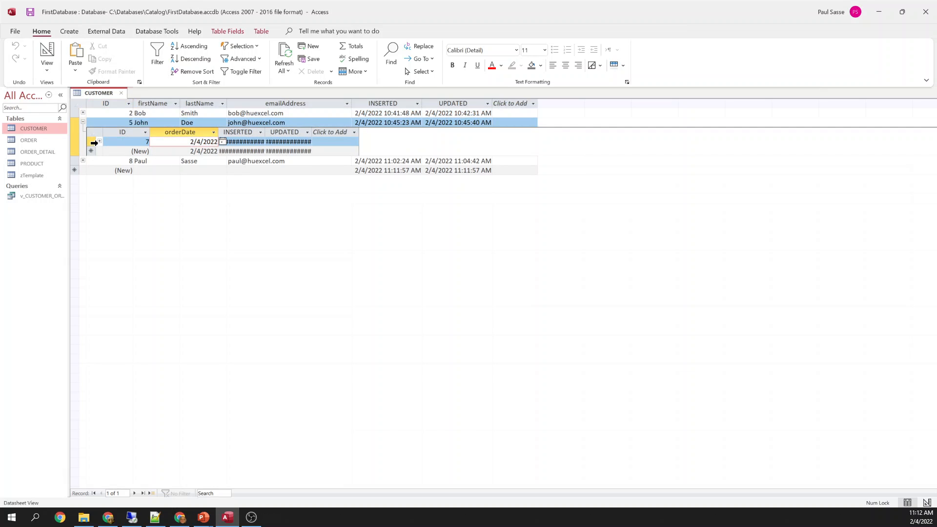
click(94, 143)
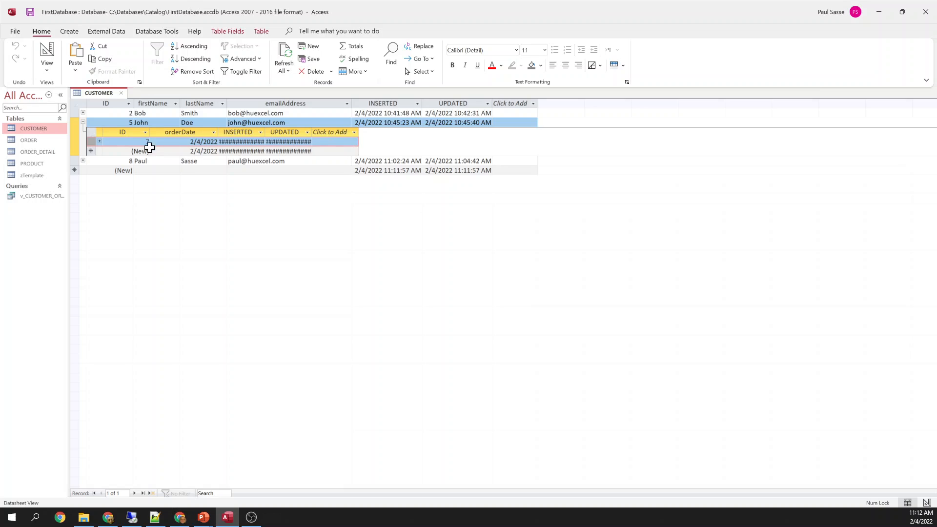
click(99, 141)
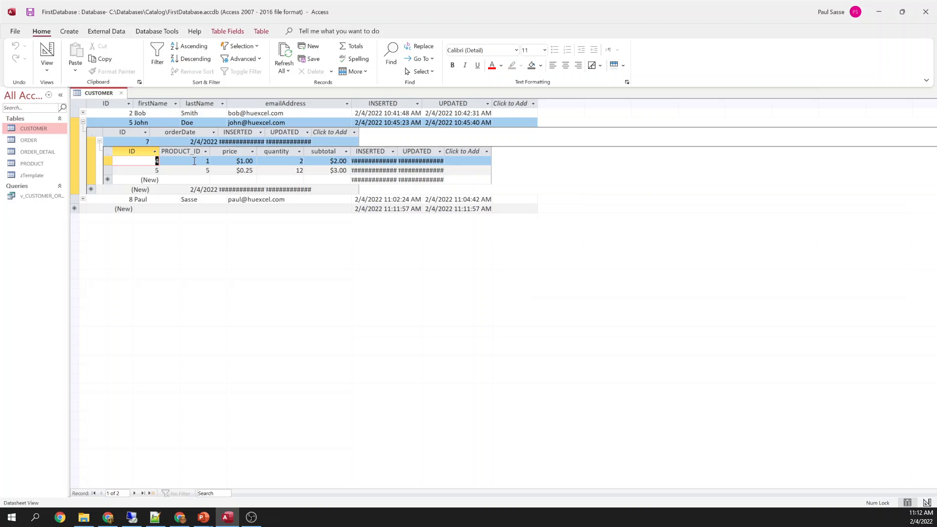
key(Tab)
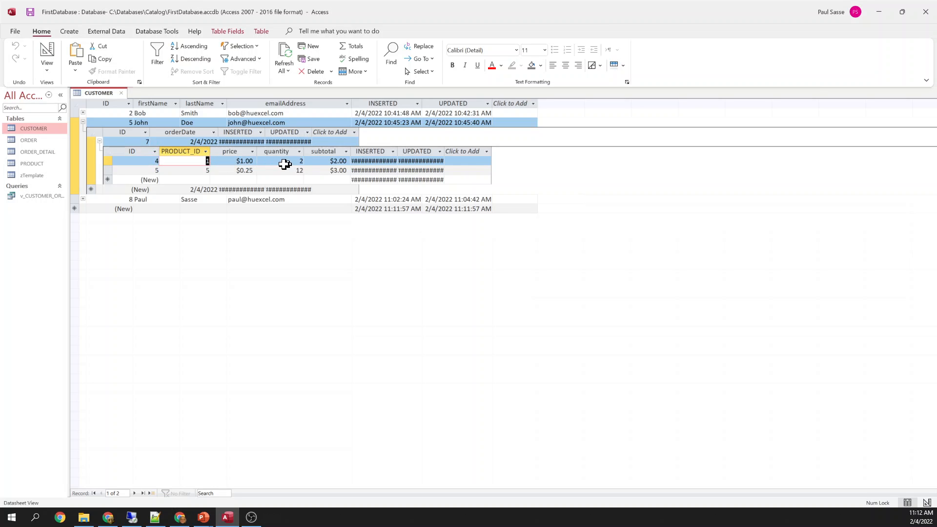
double_click(206, 171)
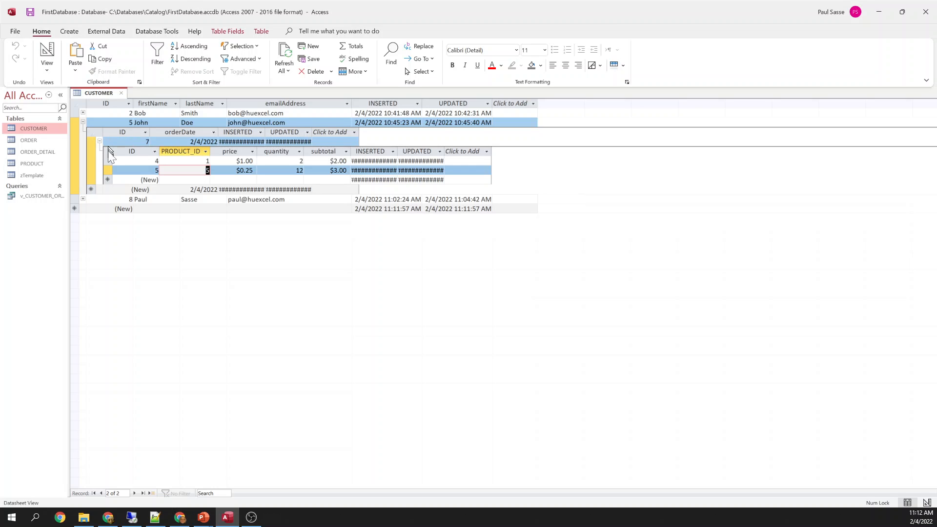
Collapse order 7, add new order 9 dated 2/4/2022, and expand its detail lines
click(98, 142)
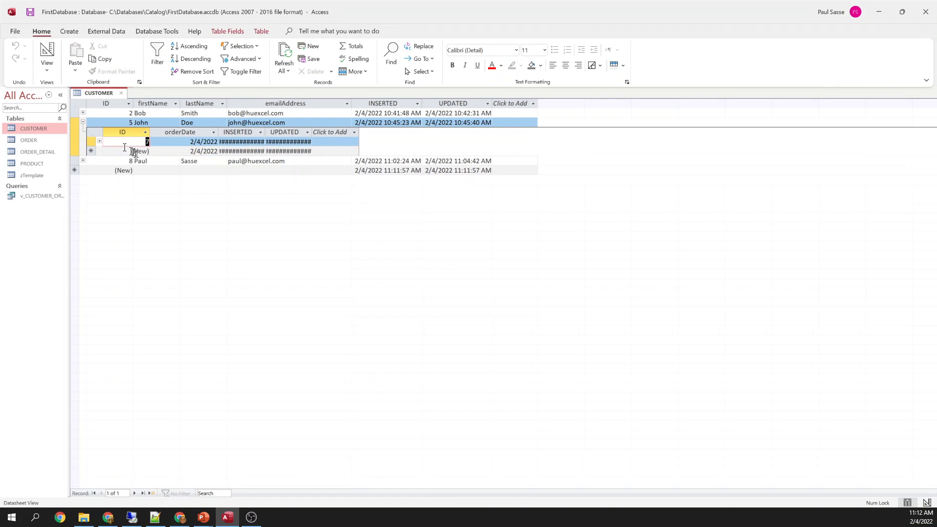
click(203, 152)
text(2)
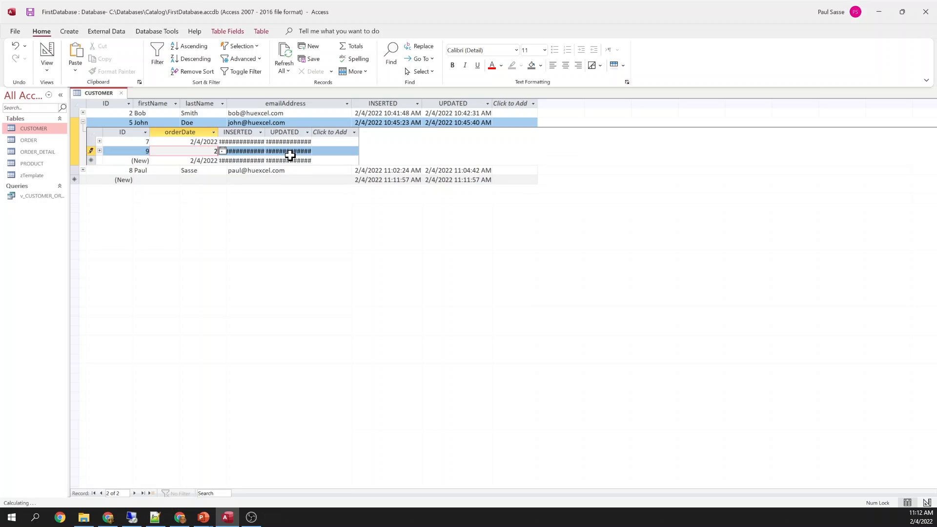
text(/4/2022)
key(Tab)
key(Tab)
key(Tab)
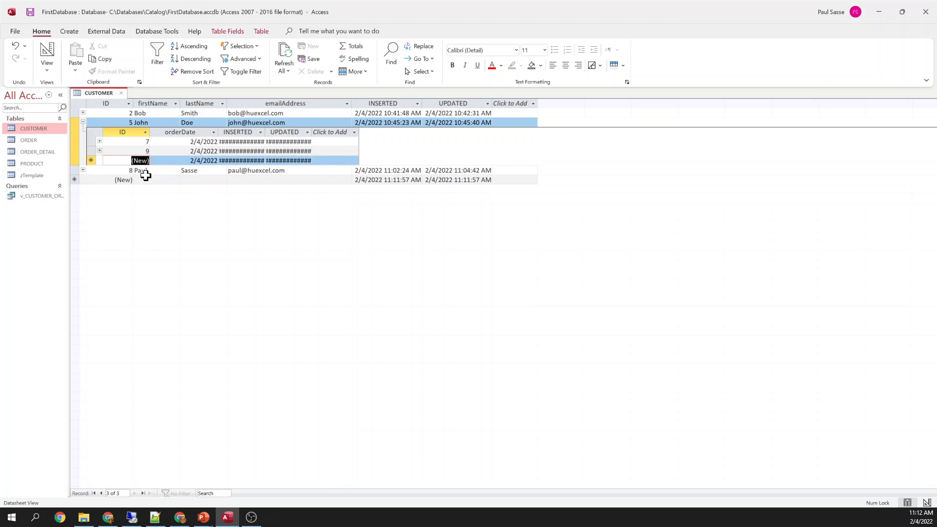
click(99, 150)
key(Tab)
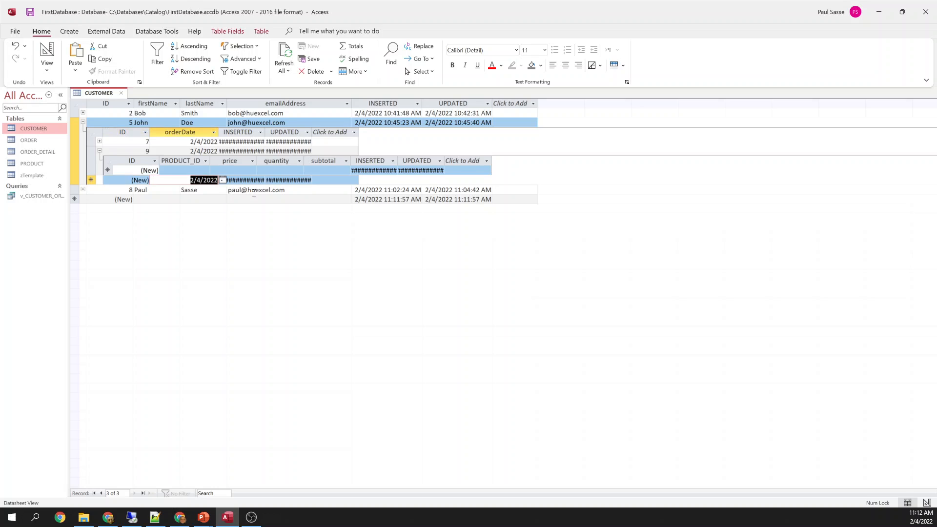
Enter the first order 9 line: product 1 at $12.00 × 10
click(205, 170)
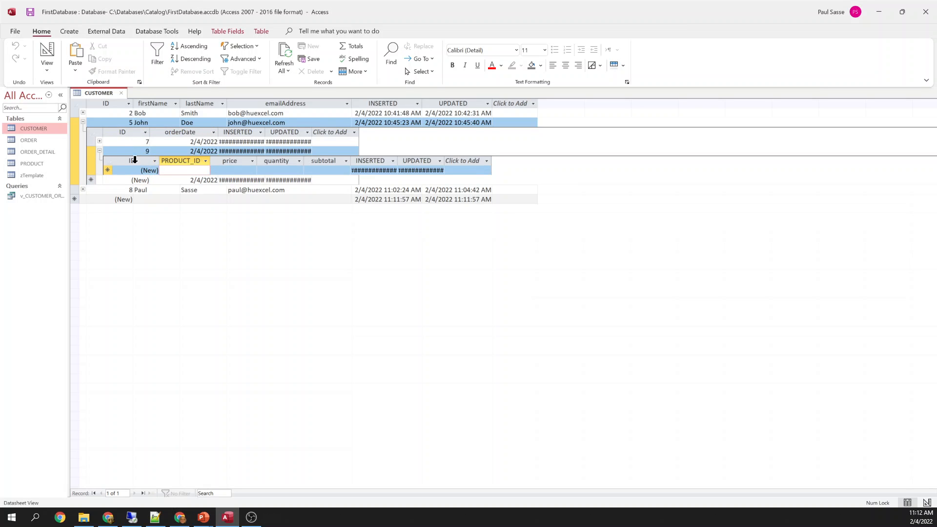
text(1)
key(Tab)
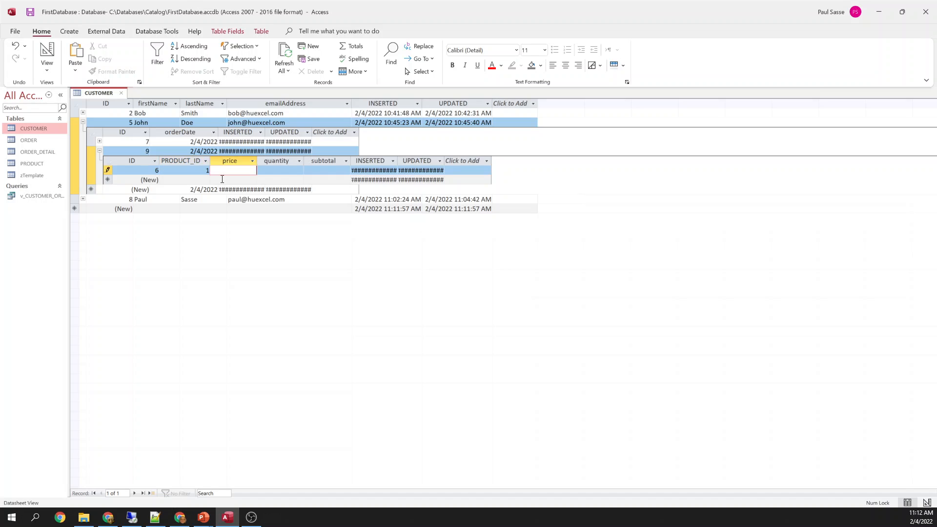
key(Tab)
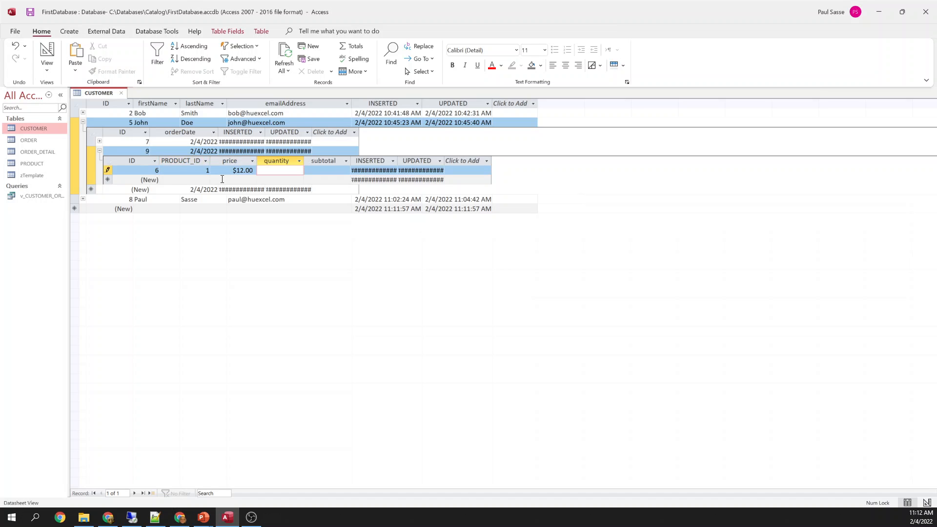
key(Tab)
key(Down)
key(Left)
key(Left)
key(Left)
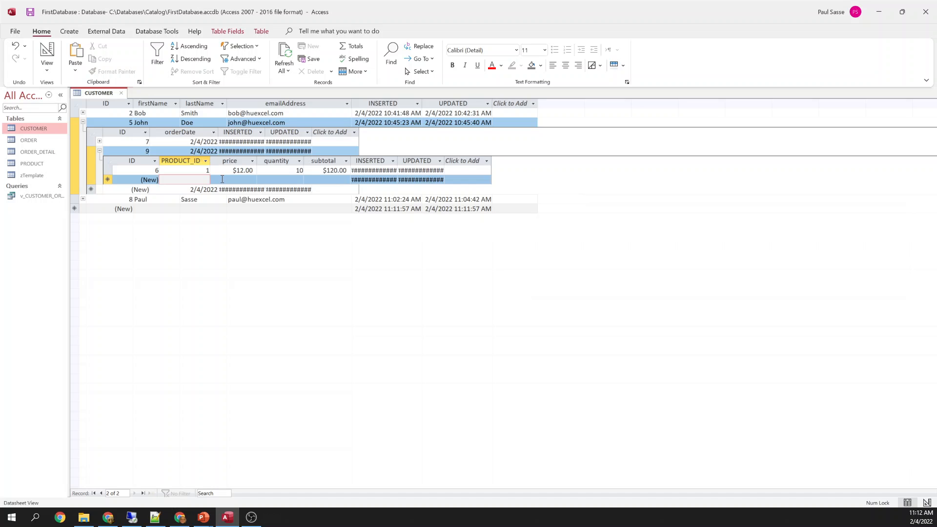
Add lines for products 2 and 3, each at $12.00 × 12
text(2)
key(Tab)
text(12)
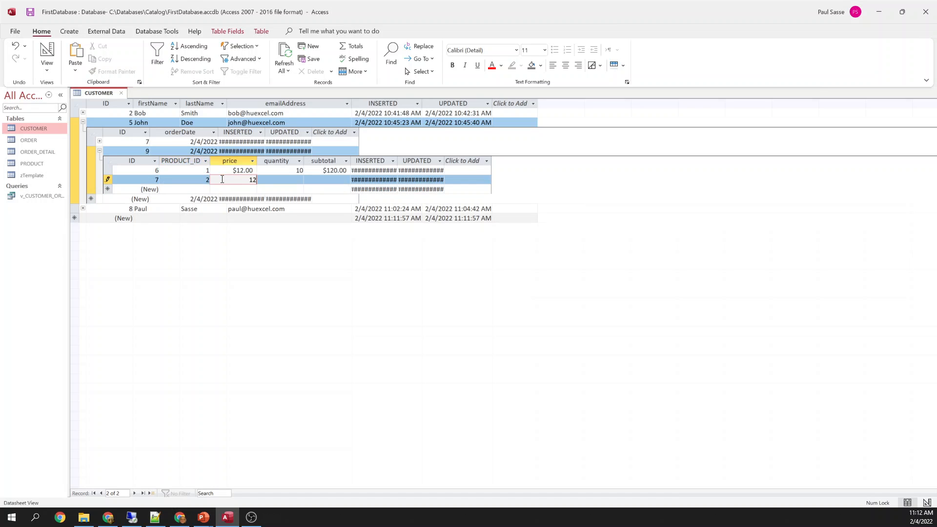
key(Tab)
text(12)
key(Tab)
key(Tab)
key(Tab)
key(Tab)
key(Tab)
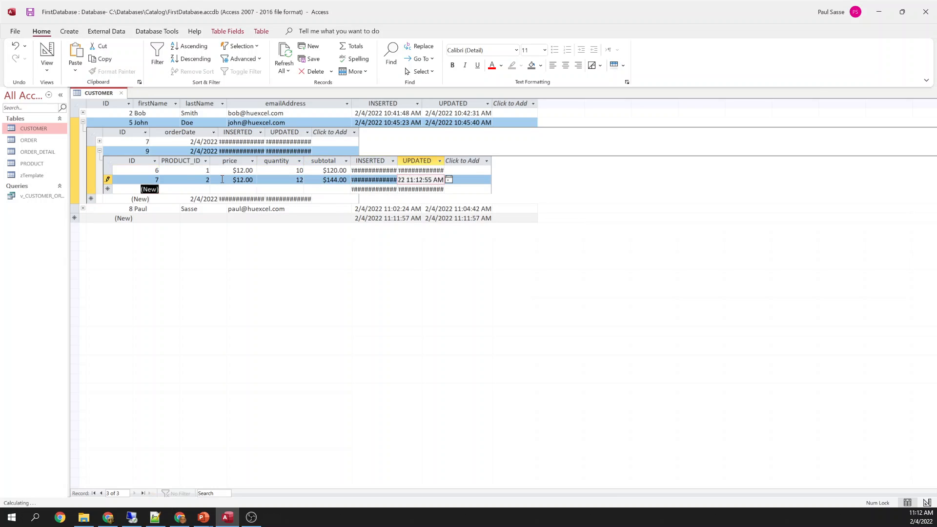
text(3)
key(Tab)
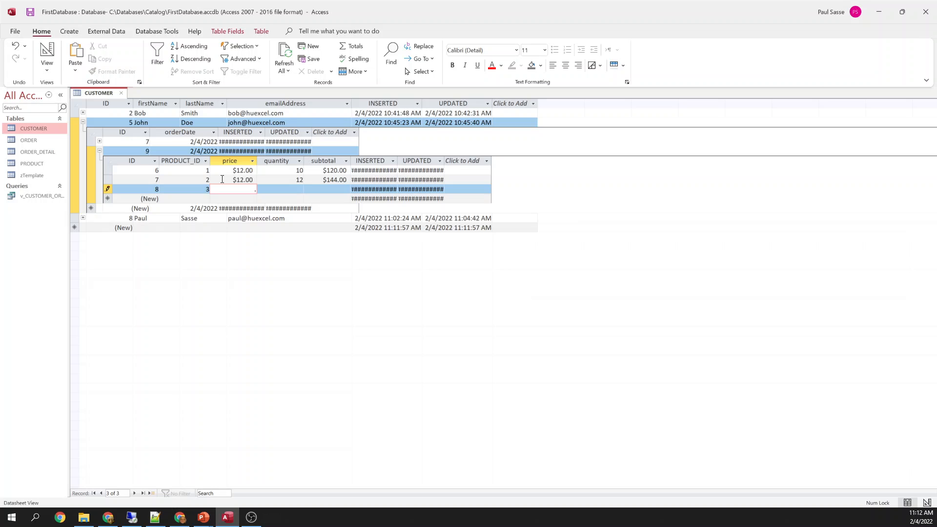
key(Tab)
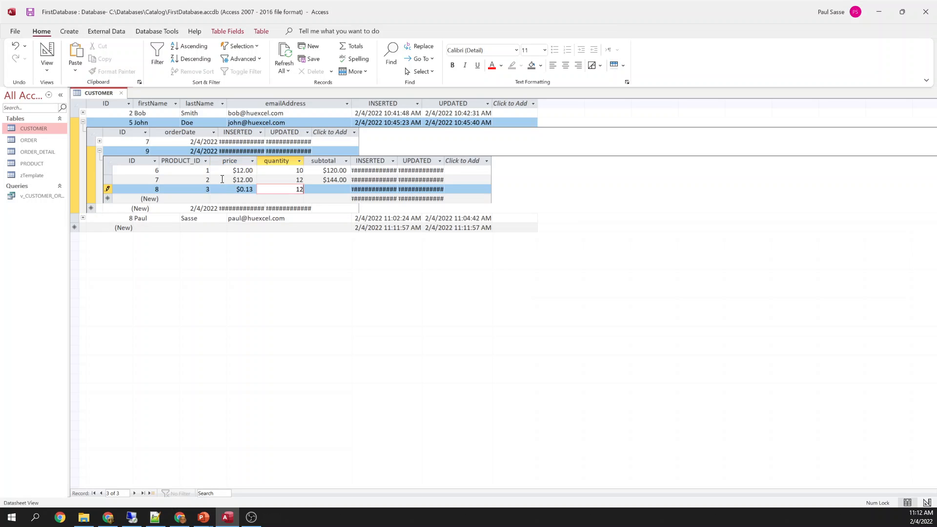
key(Tab)
key(Tab)
key(Tab)
key(Tab)
key(Tab)
Add product 4 at $15.00 × 1 and product 5 at $56.00
text(4)
key(Tab)
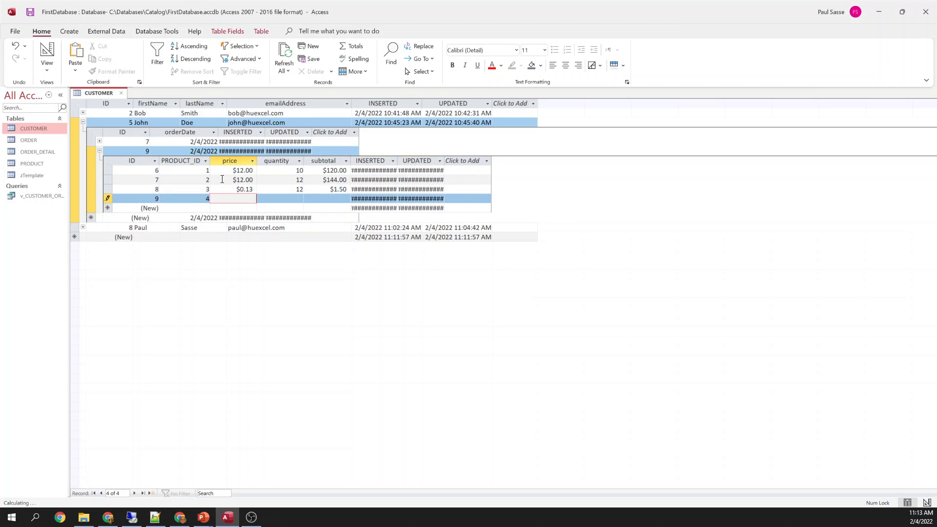
text(15)
key(Tab)
text(1)
key(Tab)
key(Tab)
key(Tab)
key(Tab)
key(Tab)
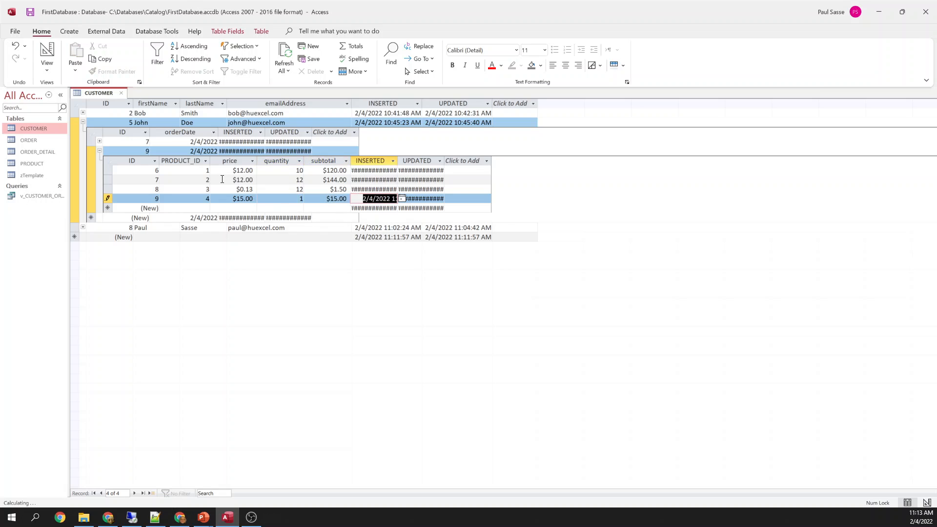
text(5)
key(Tab)
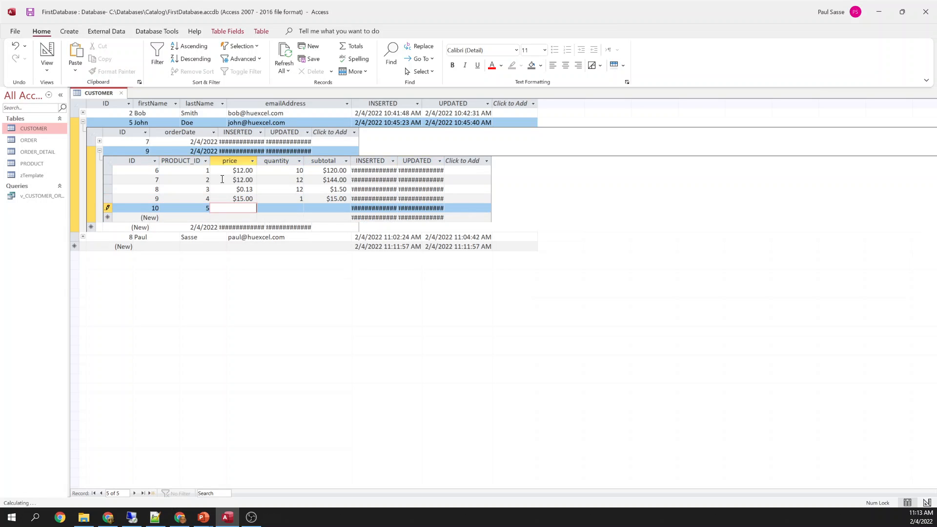
key(Tab)
Add product 6 at $5.00 × 5 and product 7 at $5.00 × 5
key(Tab)
key(Tab)
key(Tab)
key(Tab)
key(Tab)
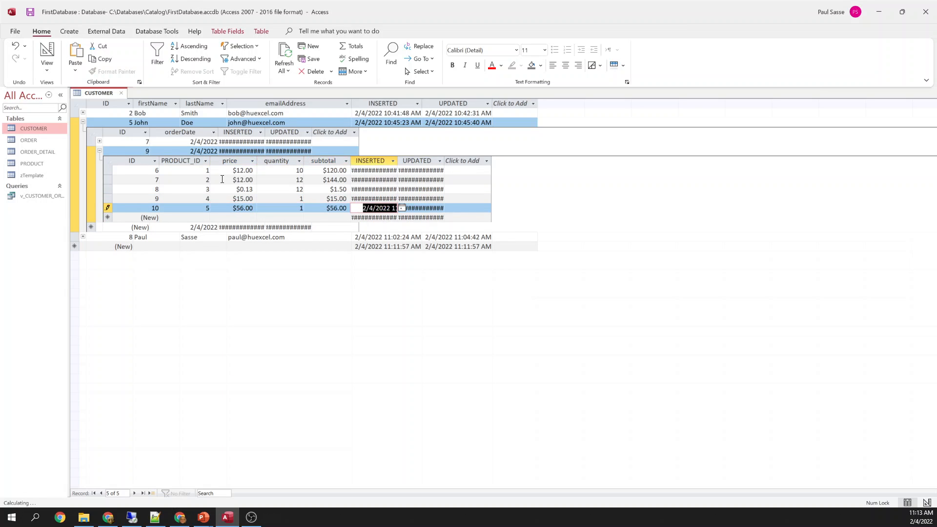
text(6)
key(Tab)
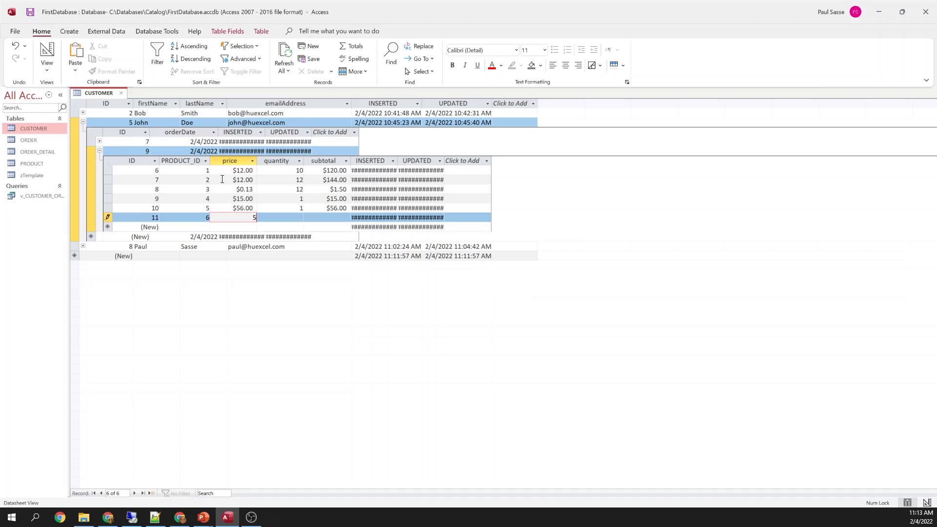
key(Tab)
text(5)
key(Tab)
key(Tab)
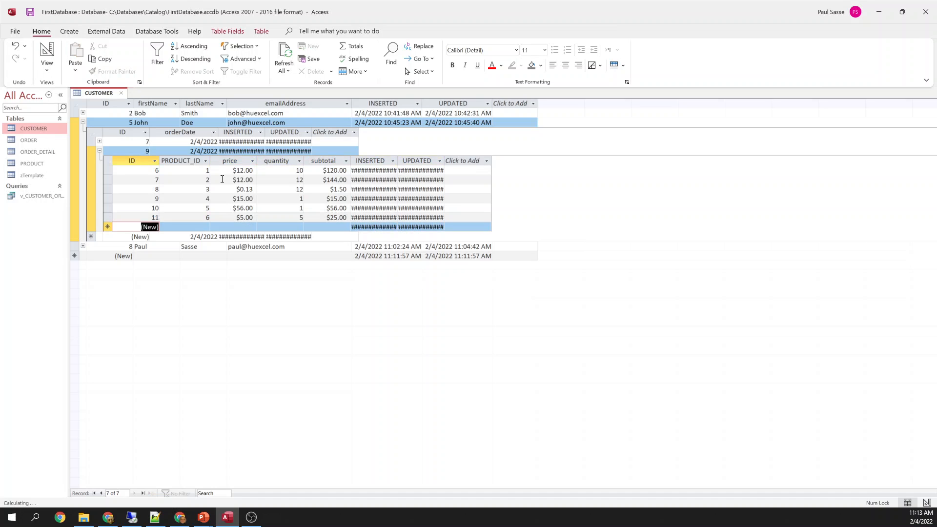
key(Tab)
text(7)
key(Tab)
text(5)
key(Tab)
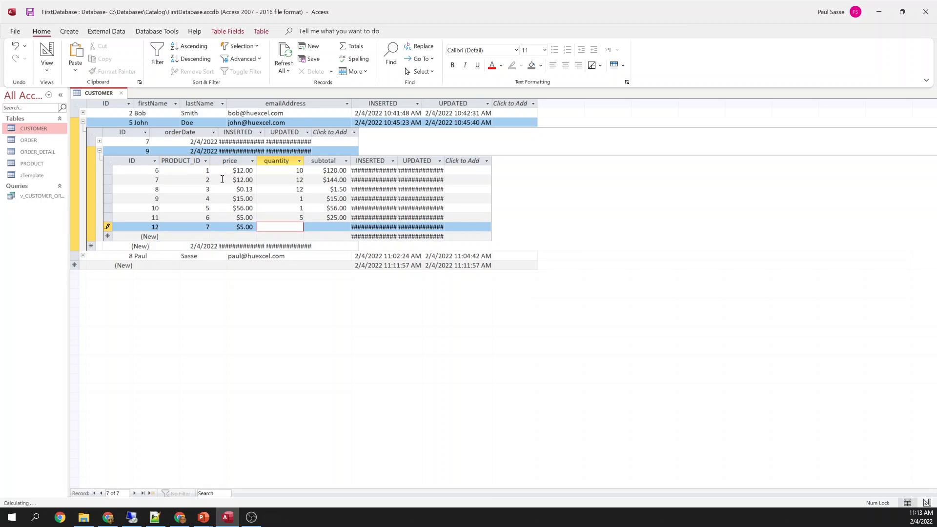
text(5)
key(Tab)
Try adding product 8 at $1.00 × 10, which Access rejects for a missing PRODUCT record
key(Tab)
key(Tab)
key(Tab)
key(Tab)
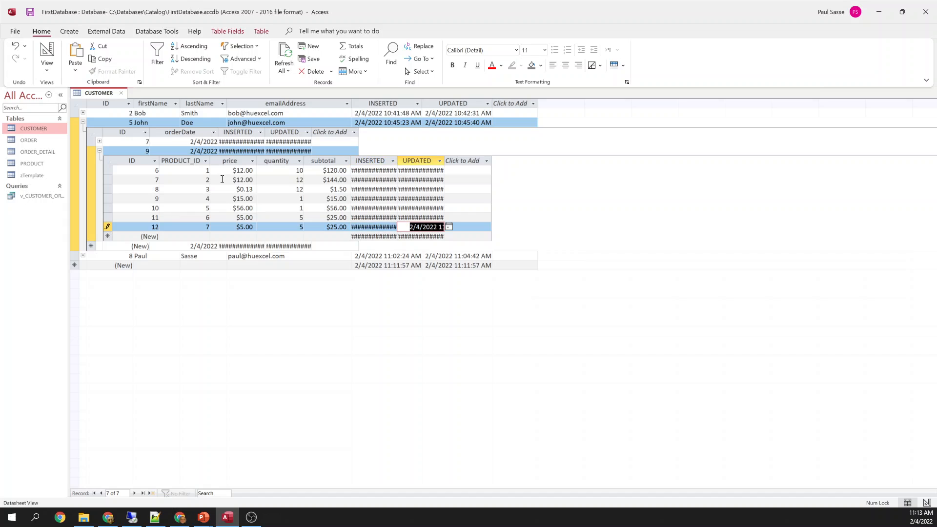
text(8)
key(Tab)
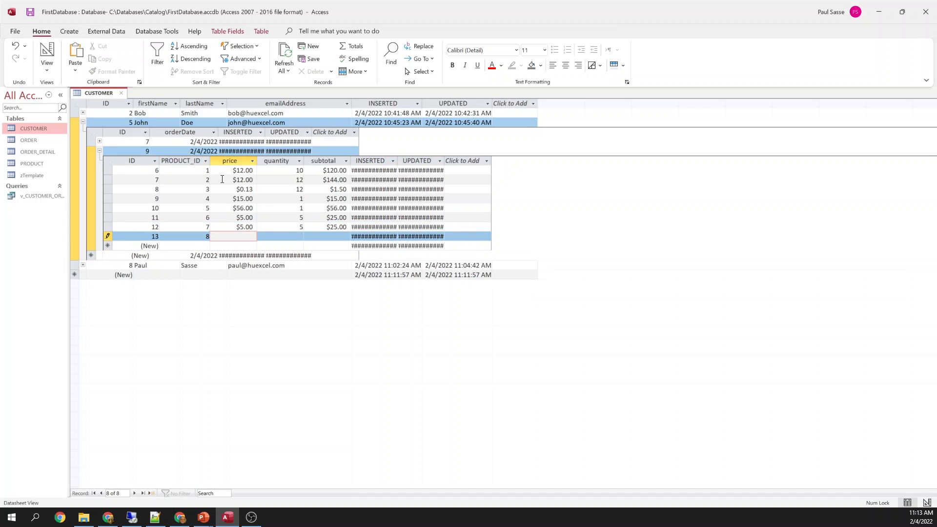
text(1)
key(Tab)
text(10)
key(Tab)
key(Tab)
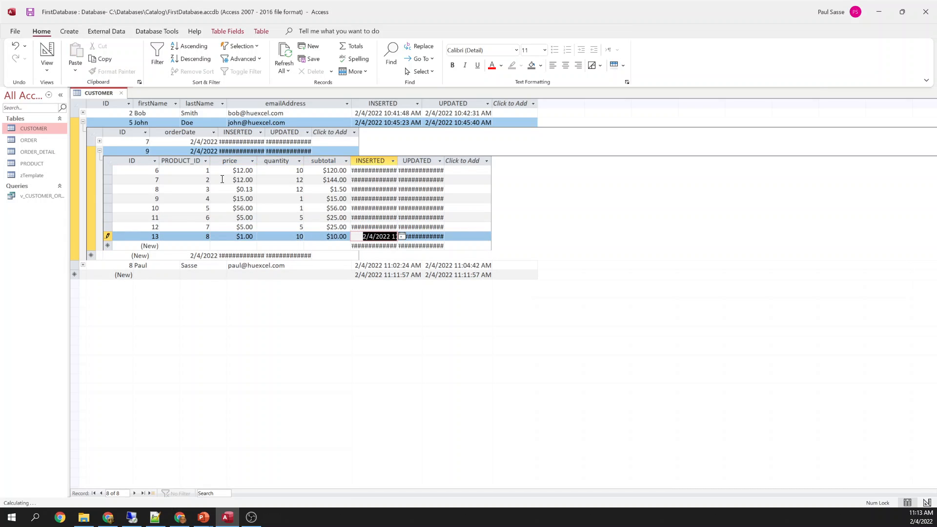
key(Tab)
key(Tab)
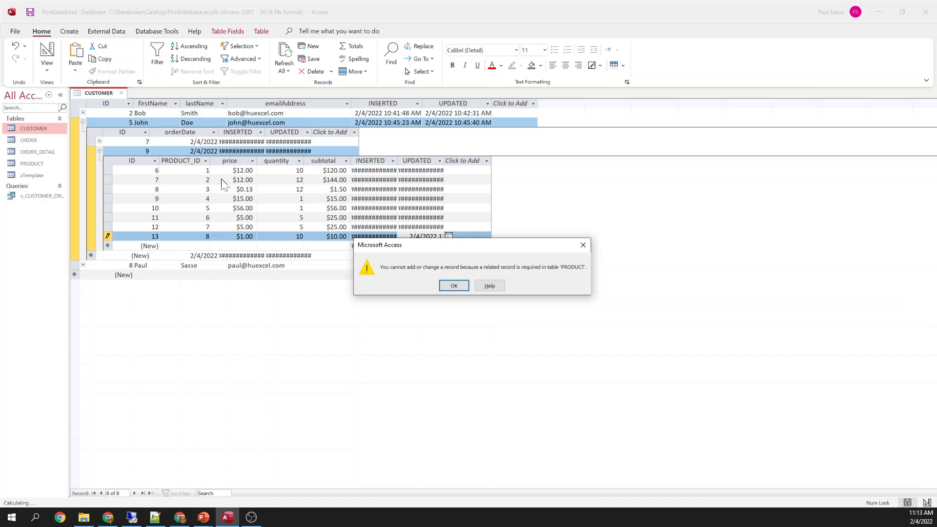
Dismiss the missing-product error and discard the unsaved product 8 line
key(Return)
key(Escape)
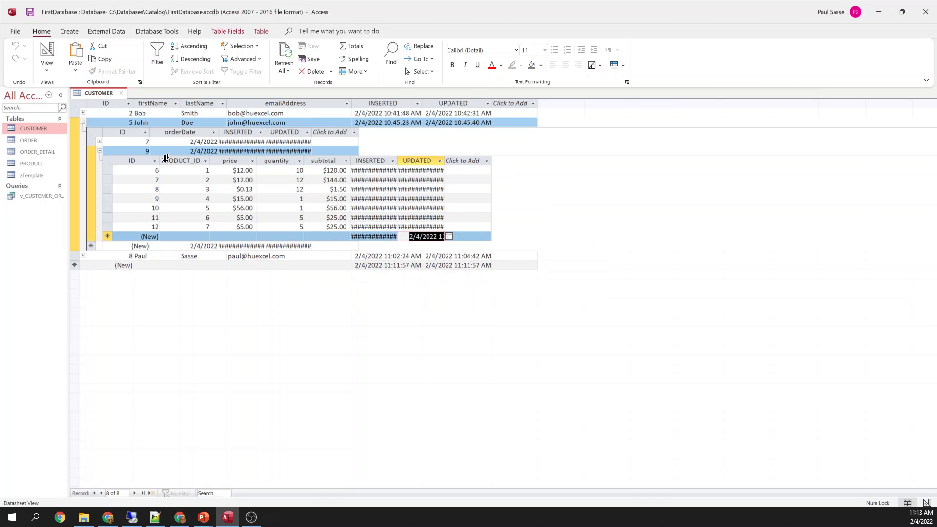
drag(149, 122, 141, 123)
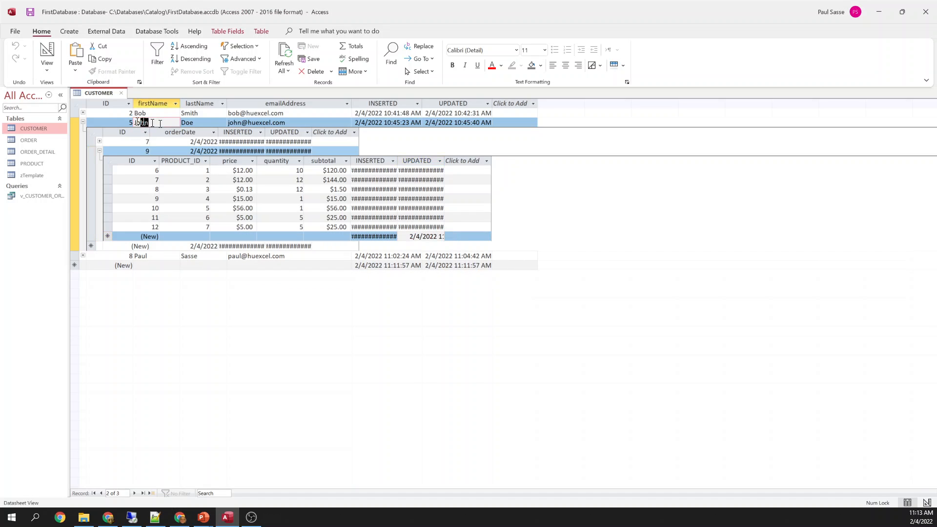
Change order 9's order date from 2/4/2022 to 2/1/2022 and save it
click(188, 151)
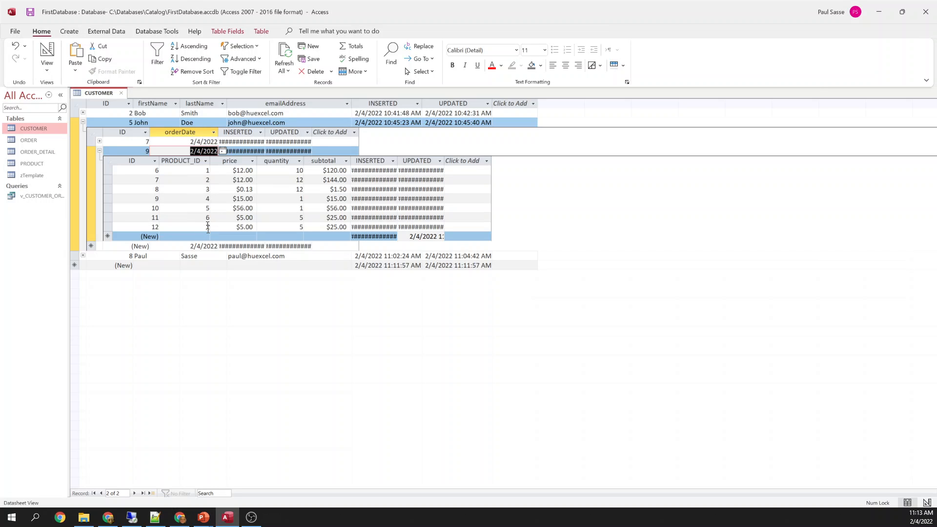
click(198, 151)
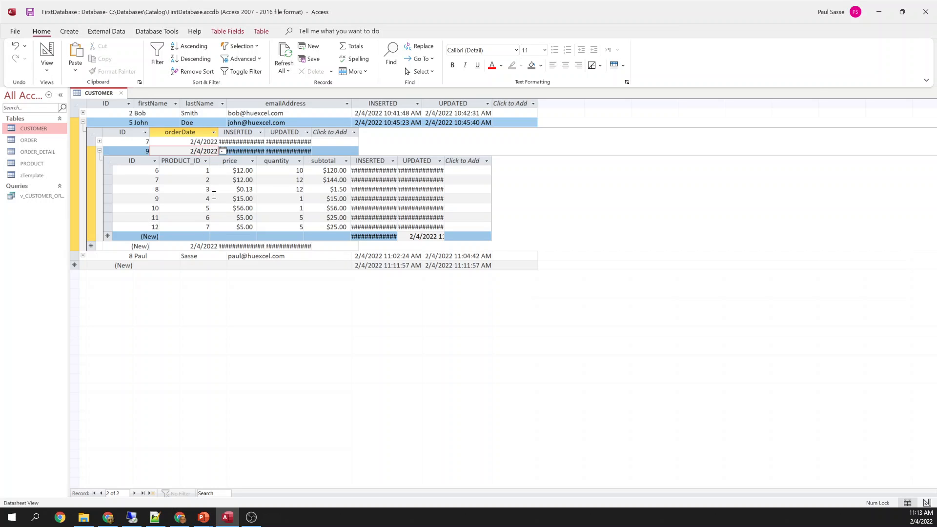
text(1)
click(214, 195)
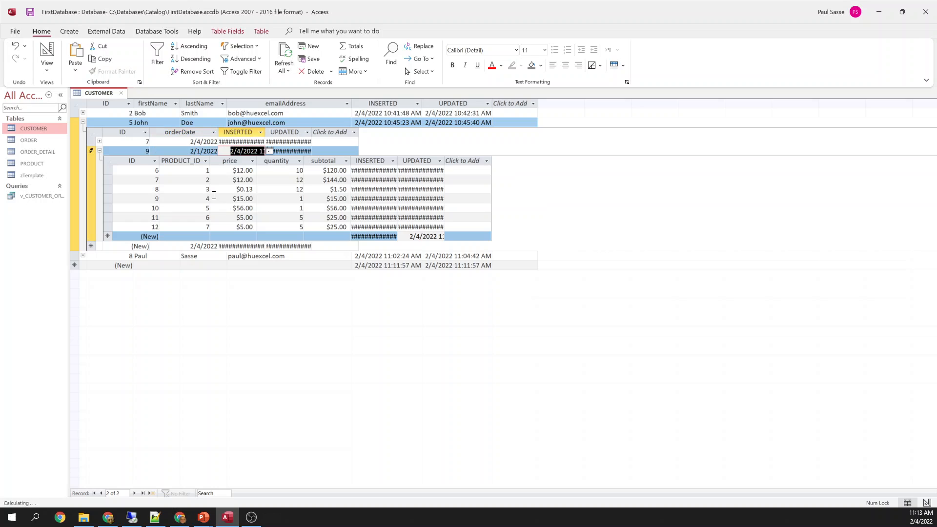
click(206, 207)
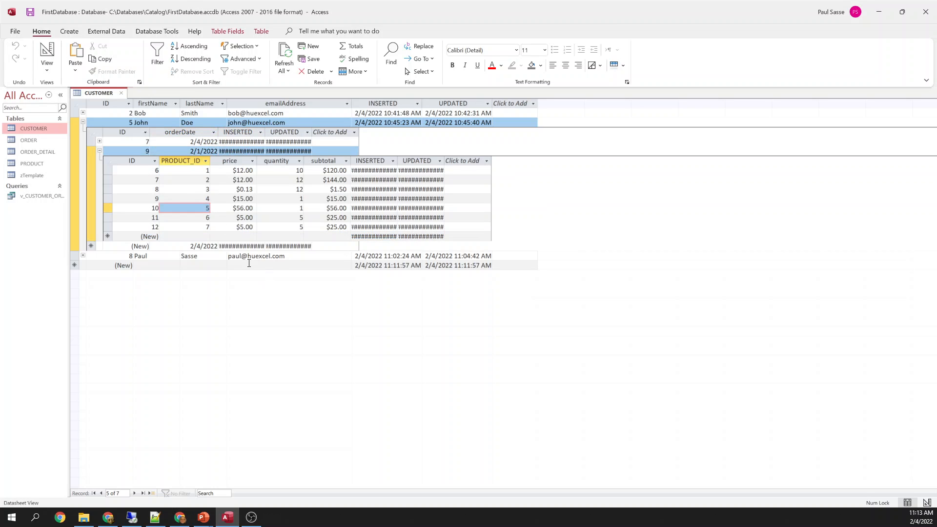
click(99, 151)
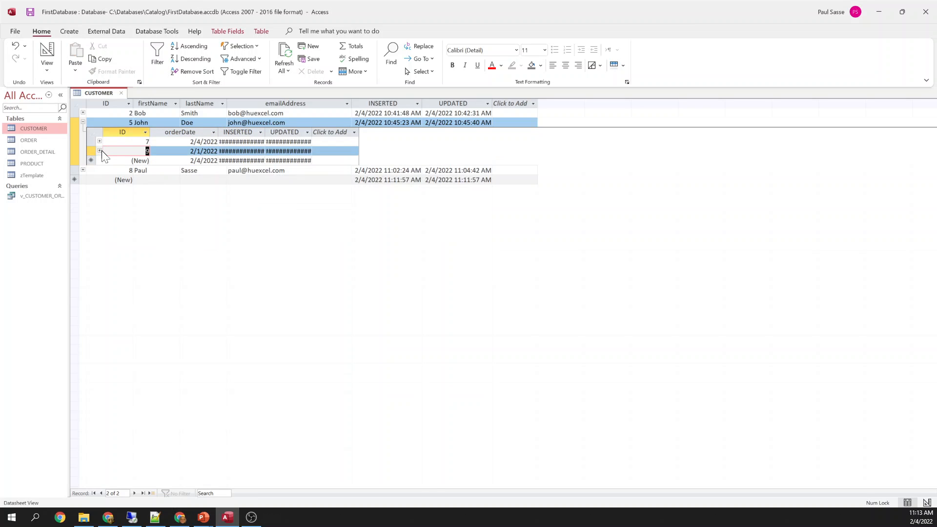
click(99, 150)
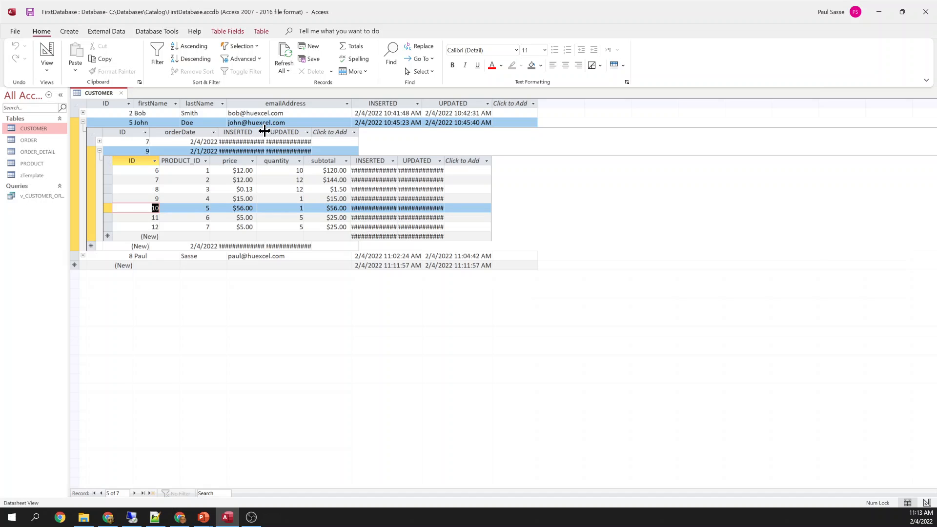
Widen the INSERTED and UPDATED timestamp columns, then close CUSTOMER saving the ORDER layout
drag(265, 131, 299, 131)
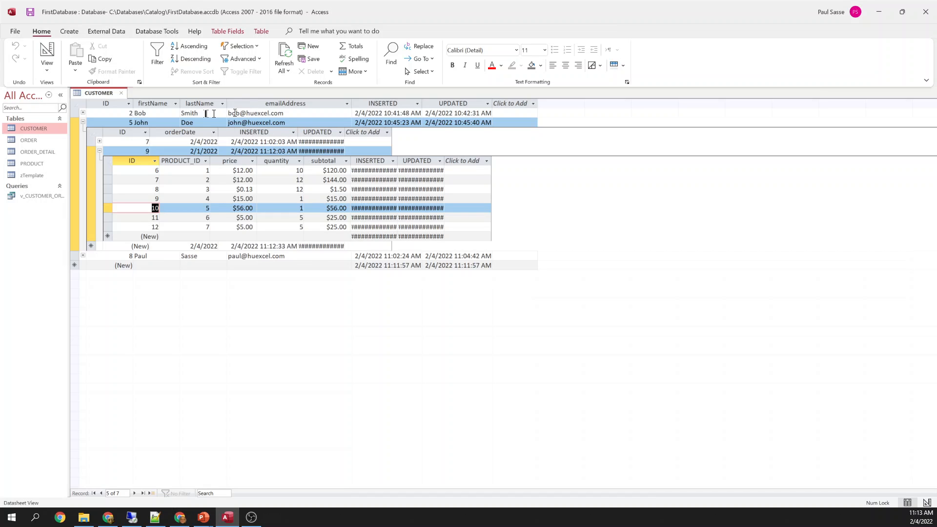
click(195, 142)
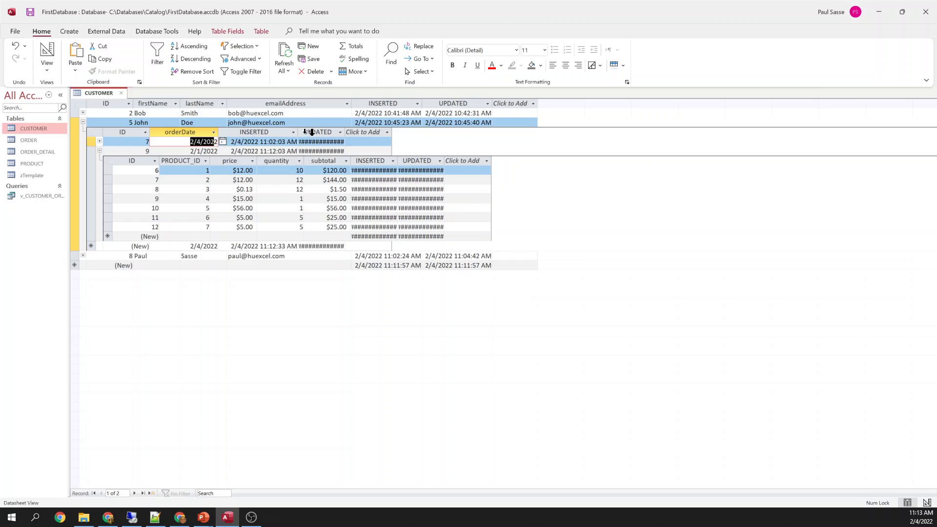
drag(346, 132, 370, 132)
click(197, 184)
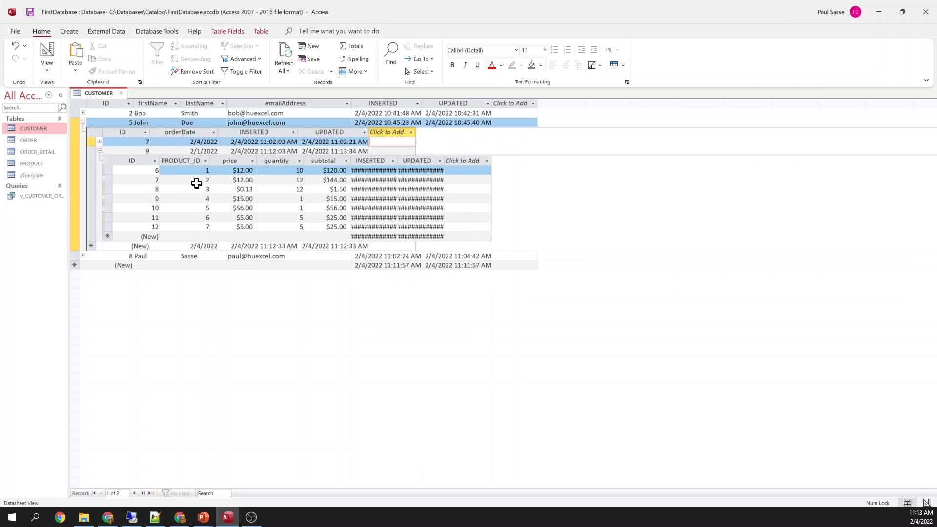
click(197, 183)
click(192, 171)
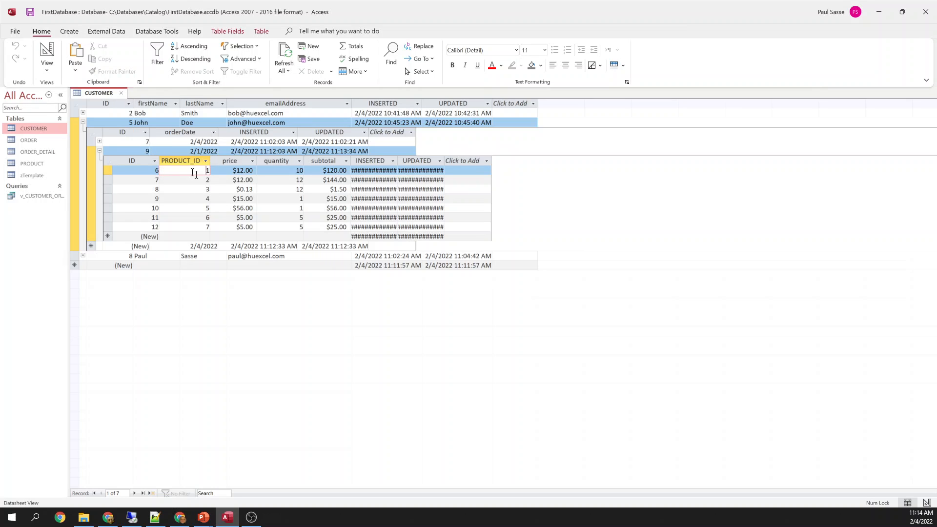
click(122, 92)
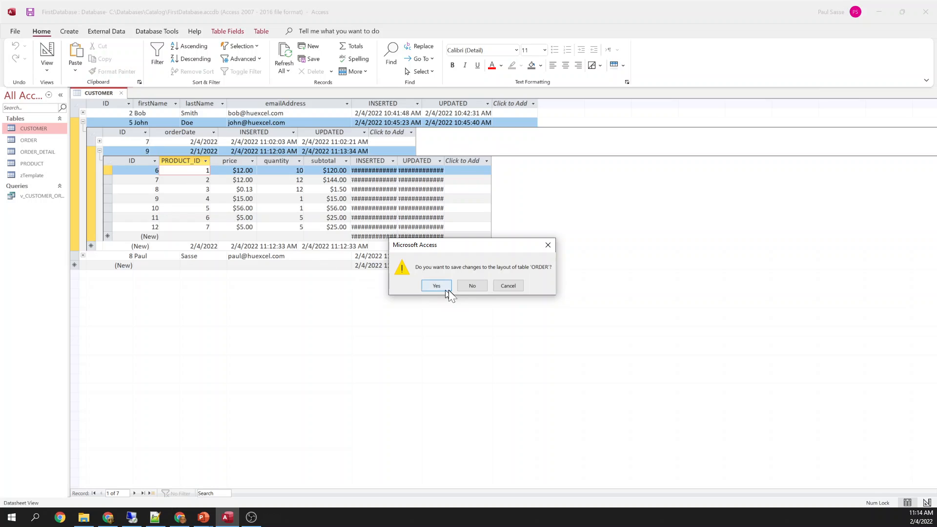
click(435, 286)
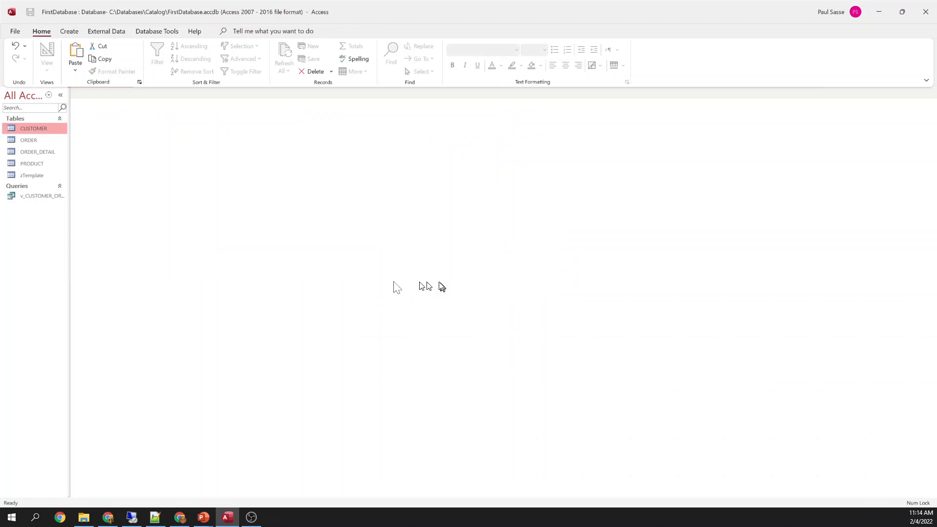
Open ORDER_DETAIL in Design View and set PRODUCT_ID's lookup Display Control to Combo Box
right_click(34, 152)
click(67, 172)
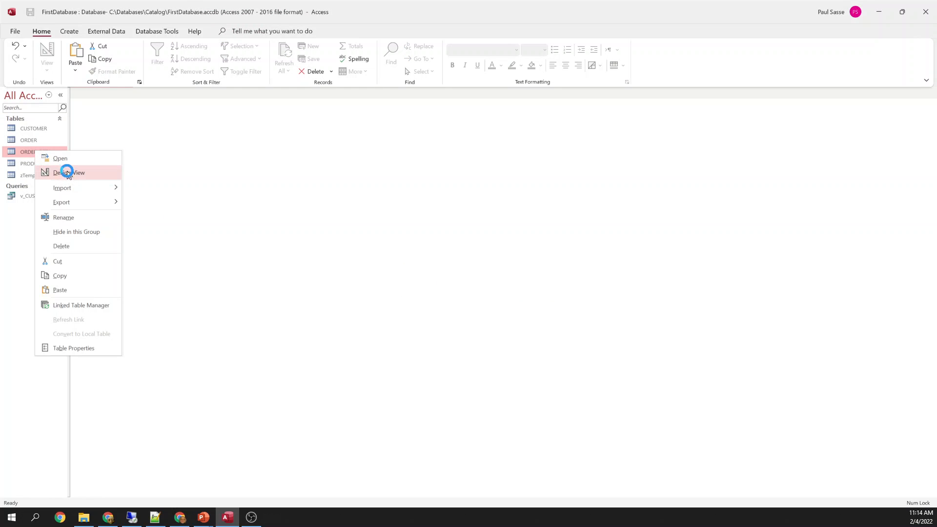
click(130, 130)
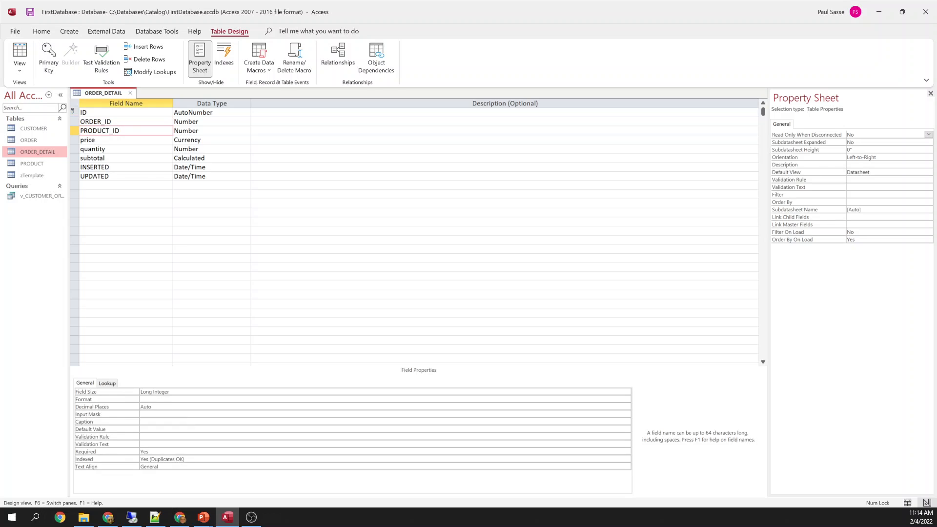
click(106, 384)
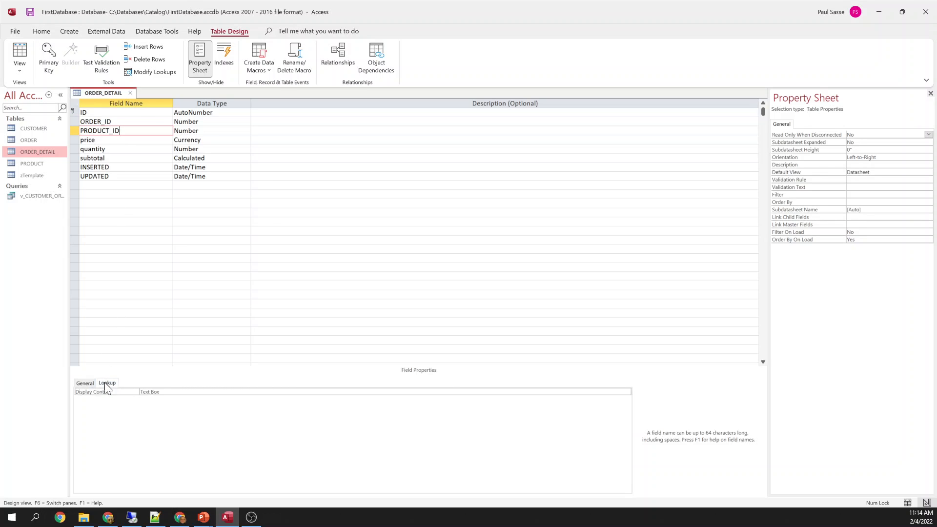
drag(168, 392, 120, 392)
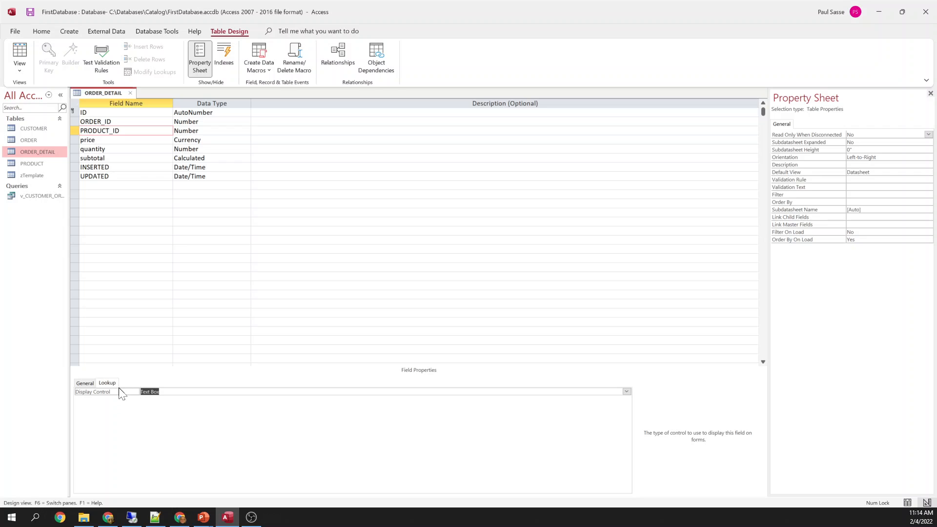
text(Combo Box)
key(Tab)
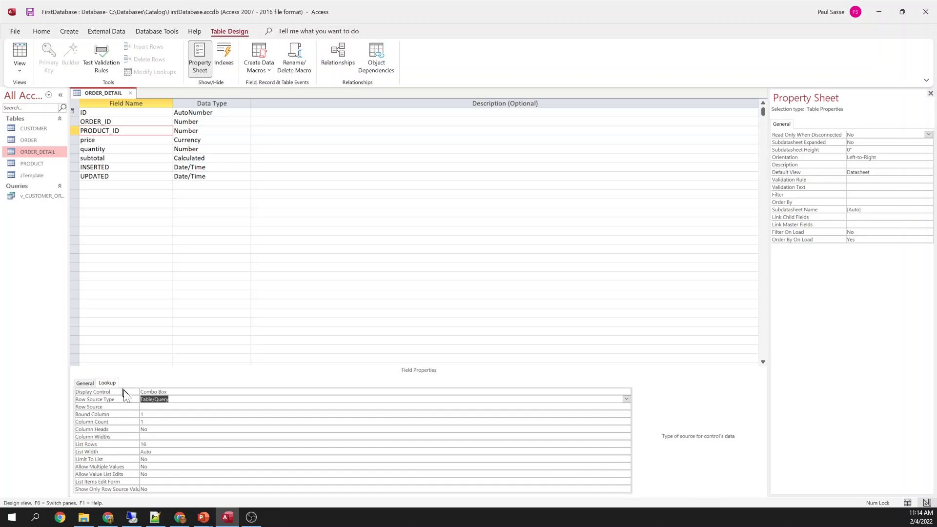
key(Tab)
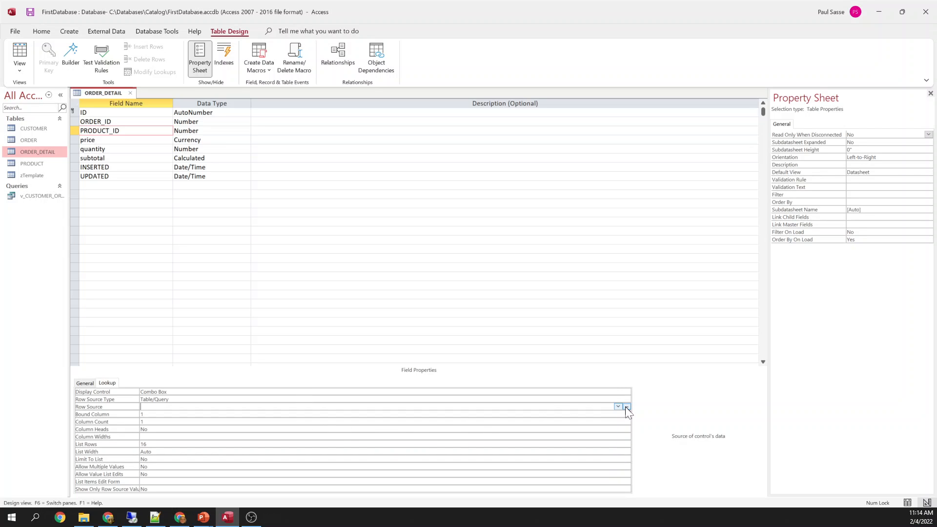
Launch the Query Builder from the PRODUCT_ID lookup's Row Source property
click(626, 407)
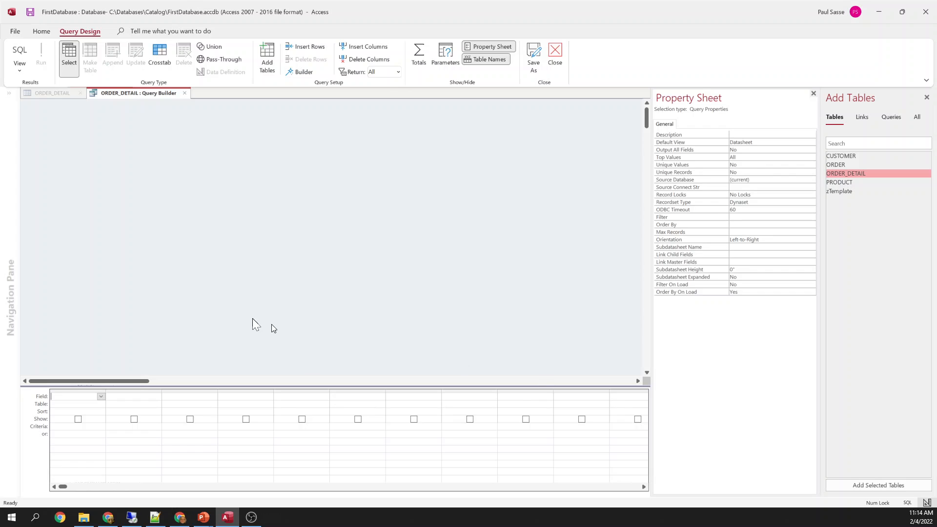
Add the PRODUCT table and define column product: [sku] & " " & [productdescription]
click(846, 182)
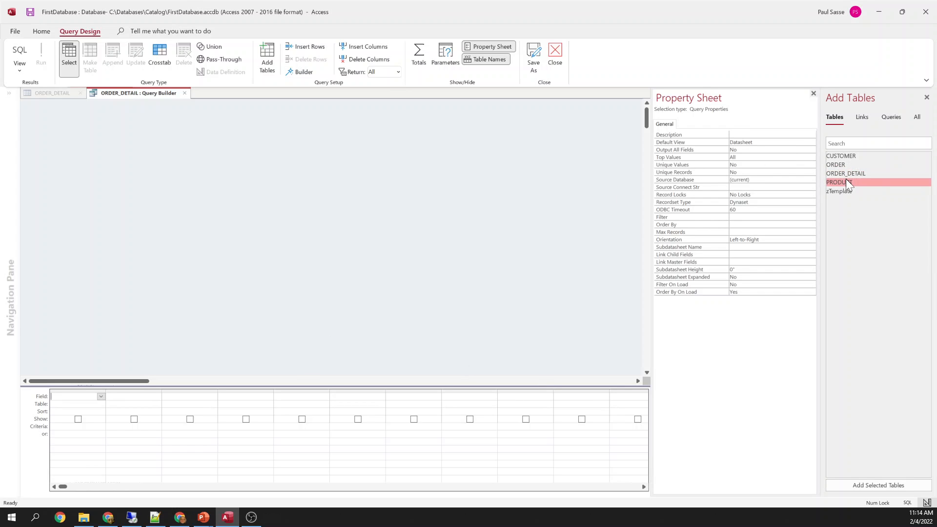
drag(849, 181, 68, 396)
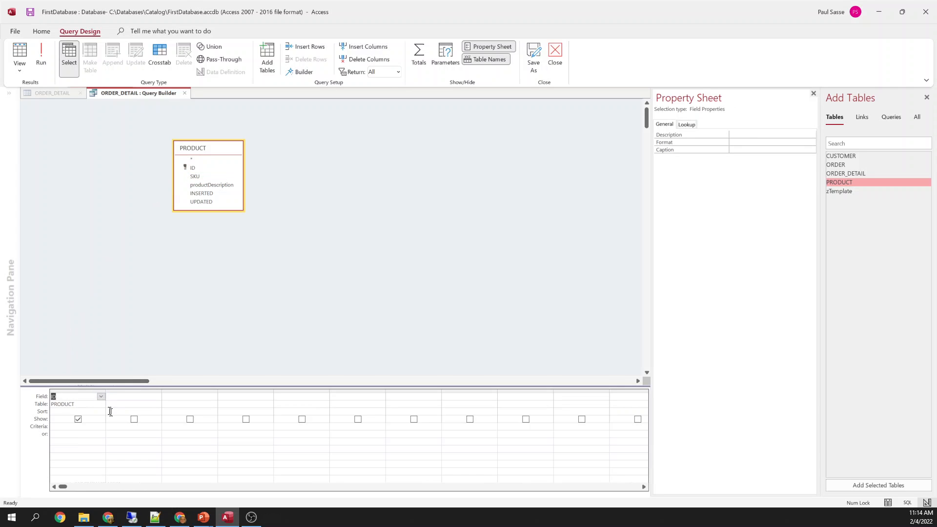
click(125, 397)
text(product: [sku] &)
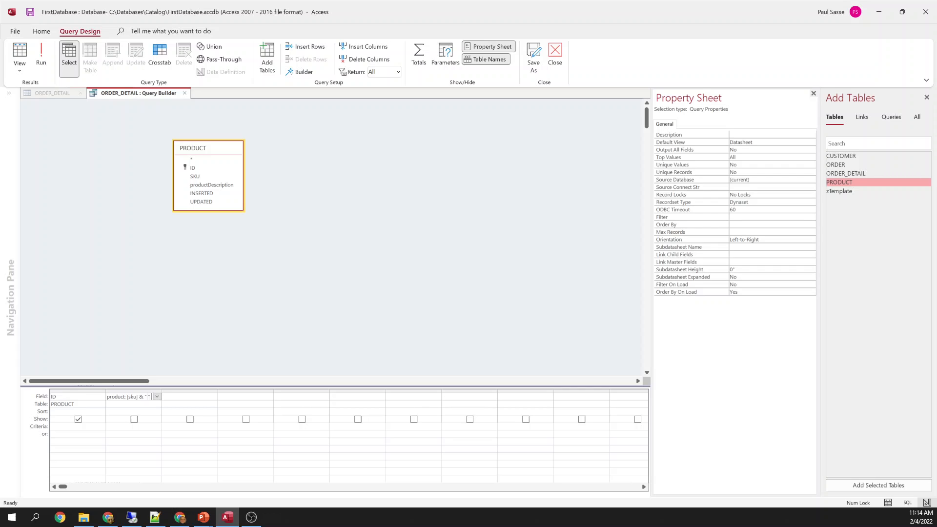
text(&)
text( [produ)
text(ctde)
text(scription)
key(Return)
Run the query, widen the product column to check combined SKU-and-description values, then close it
click(39, 53)
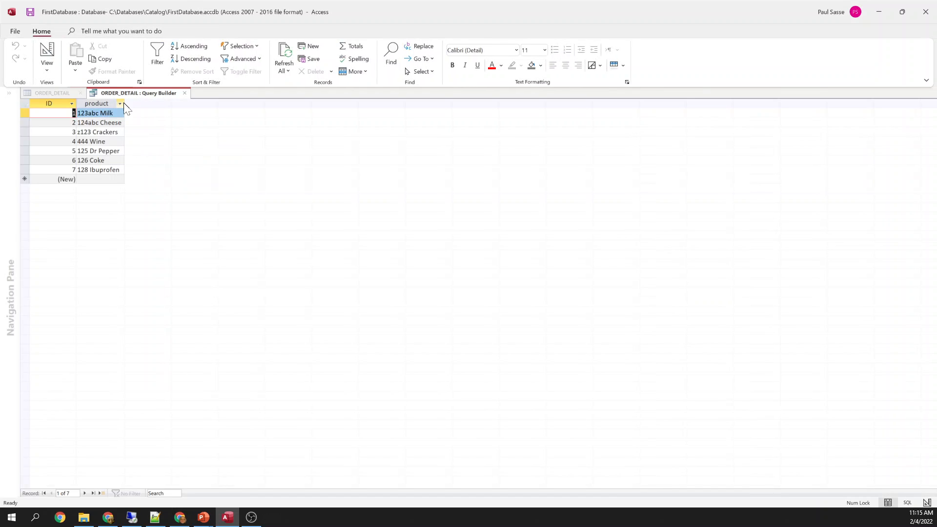
drag(124, 102, 193, 105)
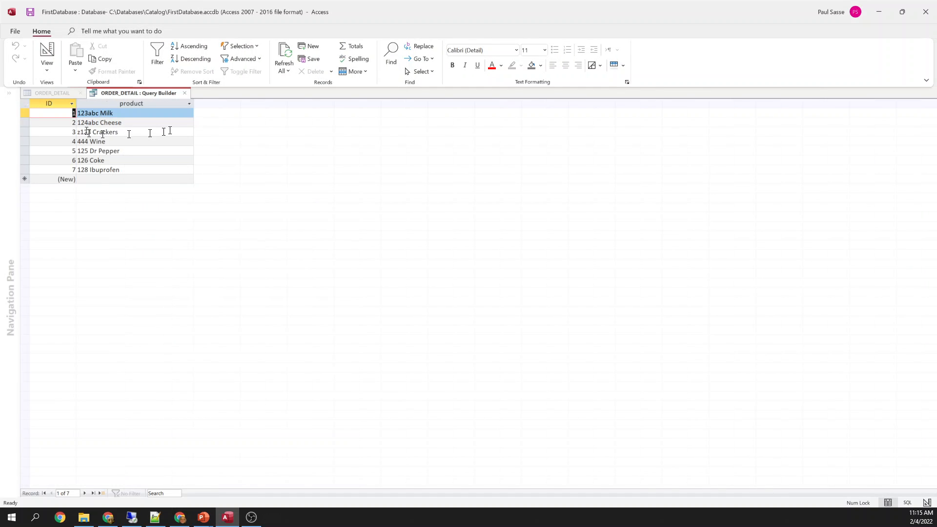
double_click(100, 112)
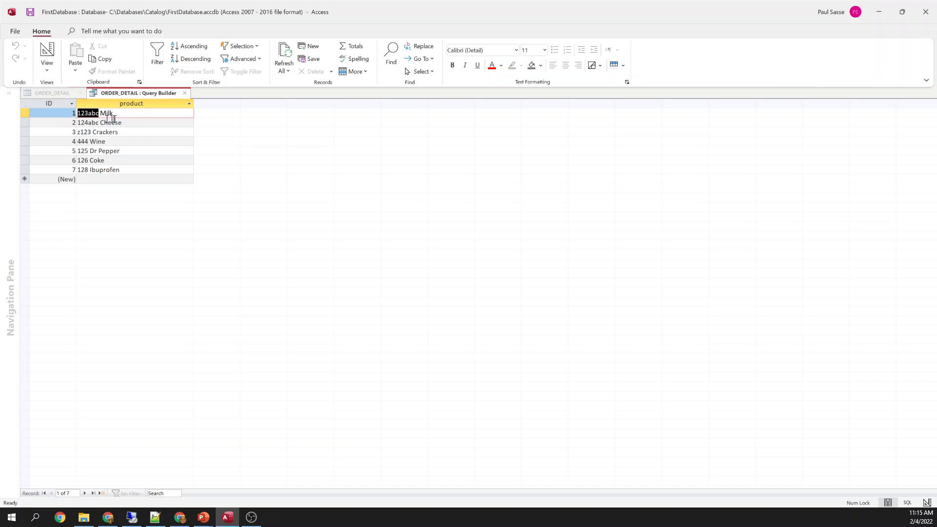
double_click(107, 113)
click(185, 93)
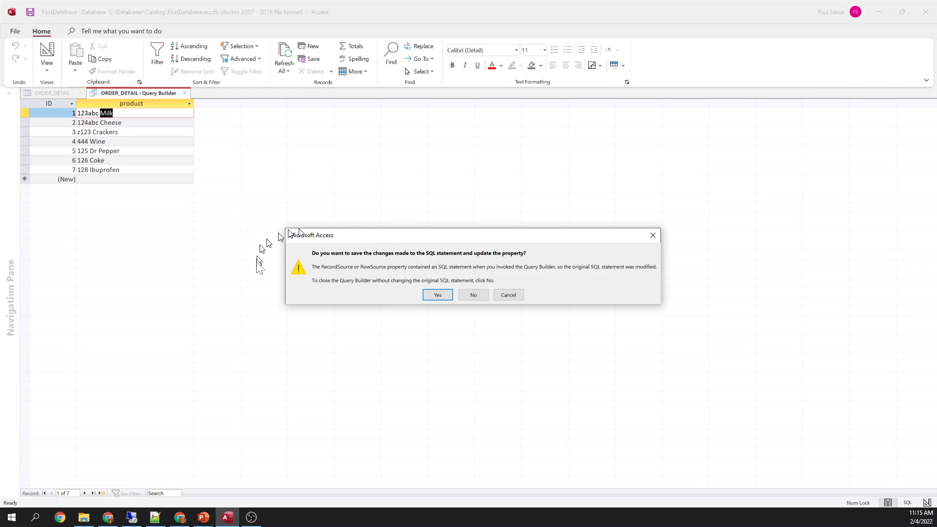
Save into Row Source and review the generated SELECT PRODUCT.ID ... FROM PRODUCT SQL
click(437, 295)
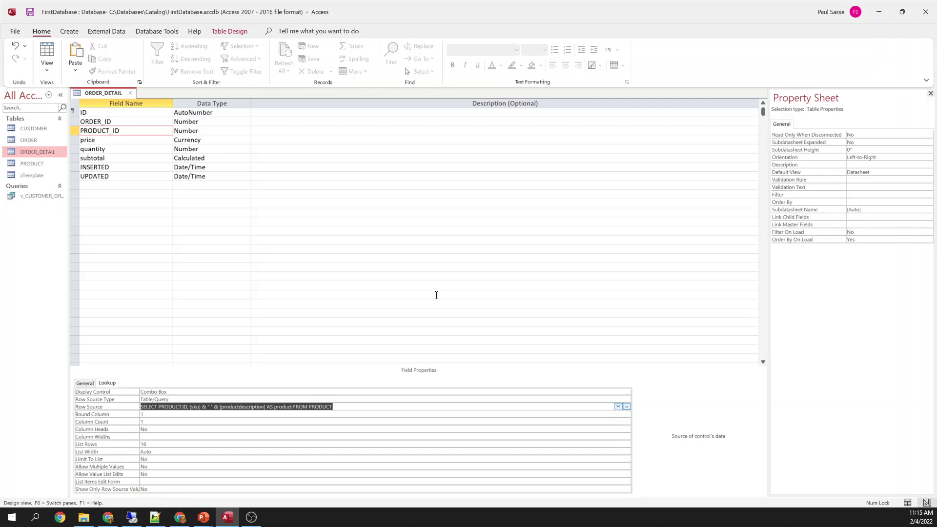
click(349, 407)
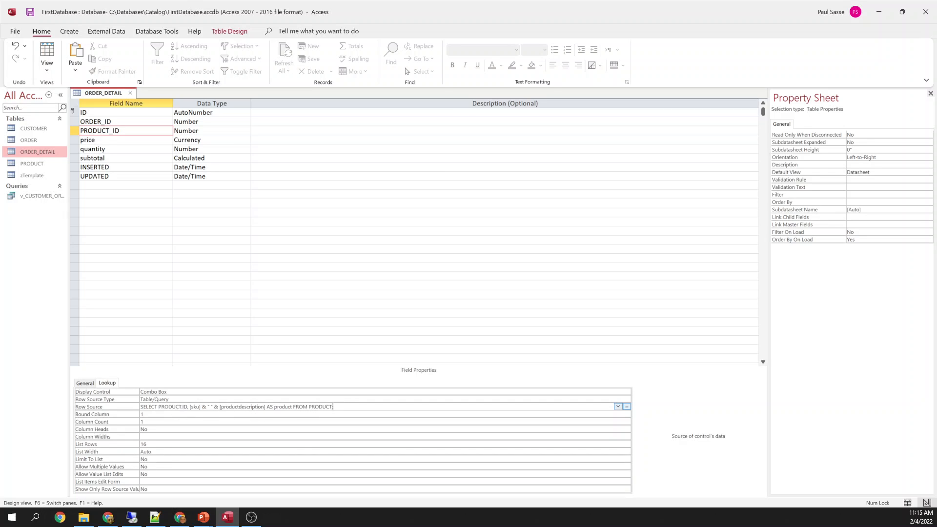
click(141, 406)
drag(161, 407, 201, 407)
click(228, 407)
double_click(283, 406)
click(303, 407)
click(162, 414)
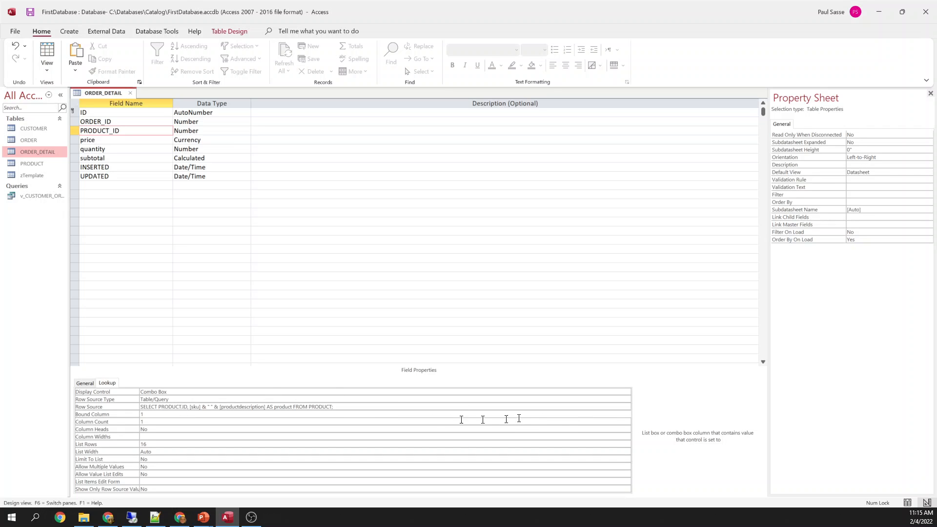
click(347, 406)
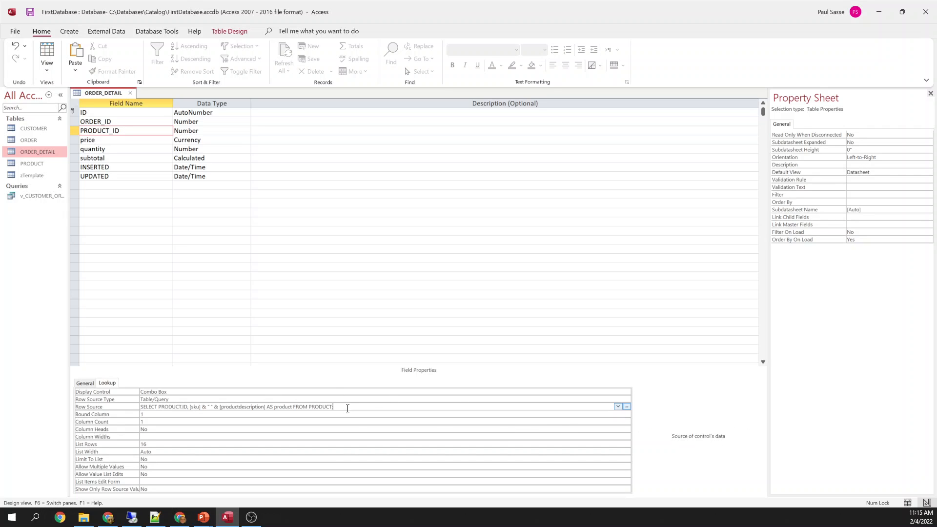
click(627, 406)
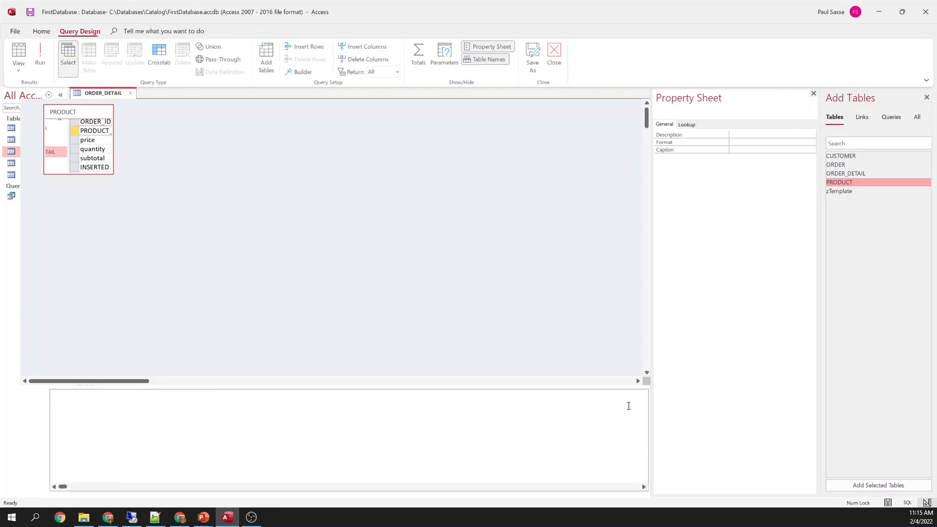
click(44, 55)
click(54, 103)
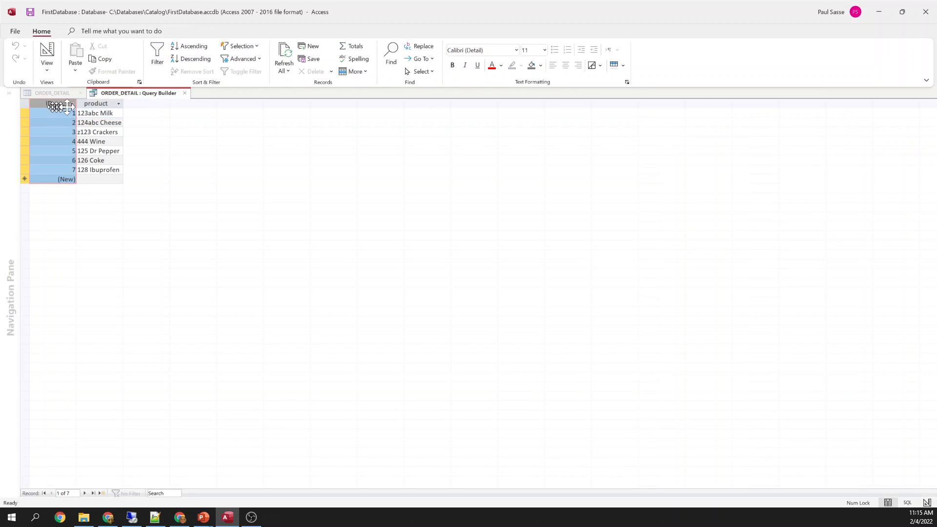
click(185, 93)
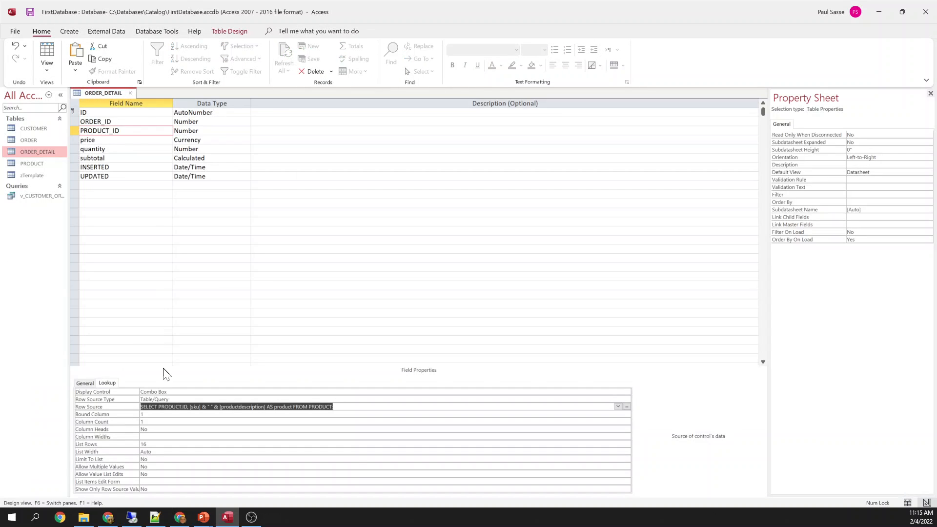
click(152, 414)
double_click(153, 414)
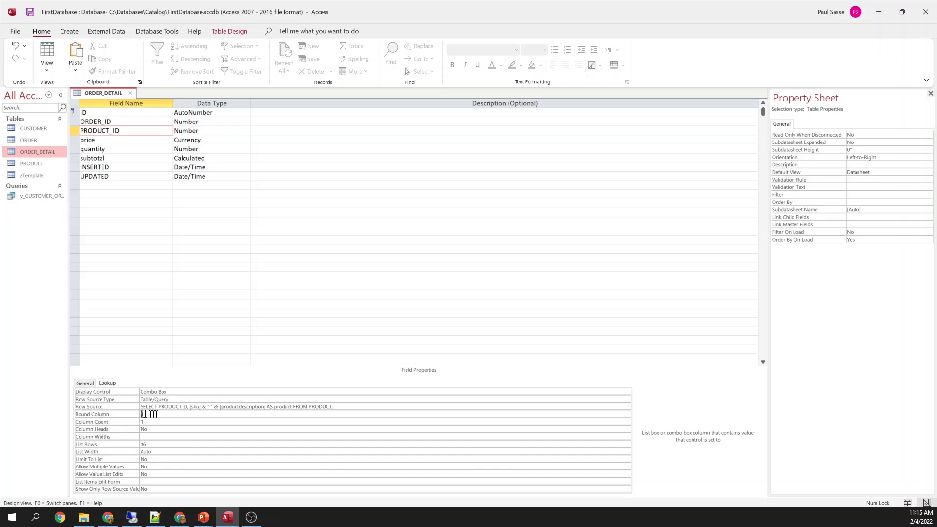
click(394, 406)
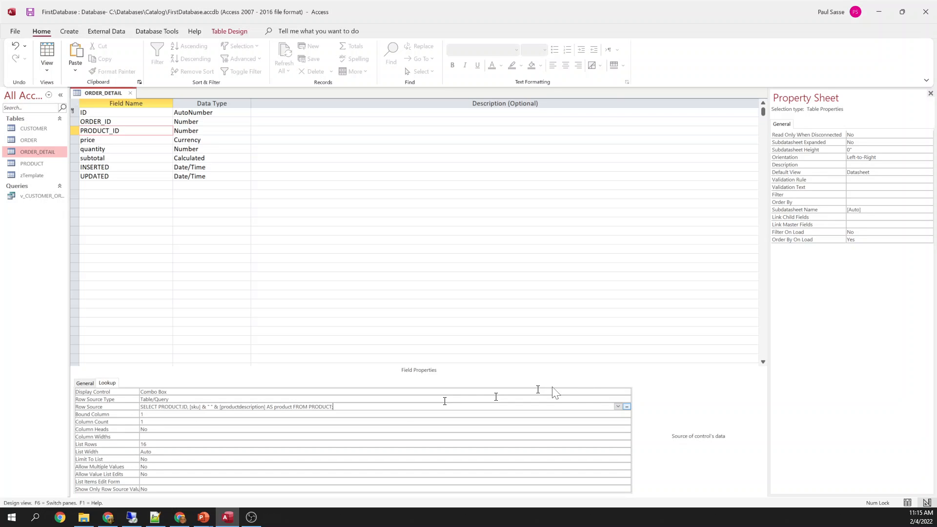
click(627, 407)
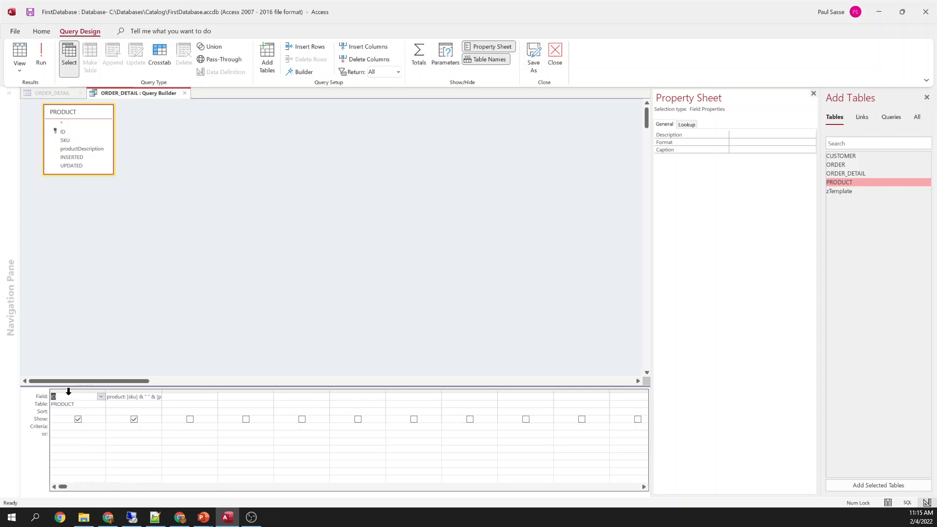
click(71, 390)
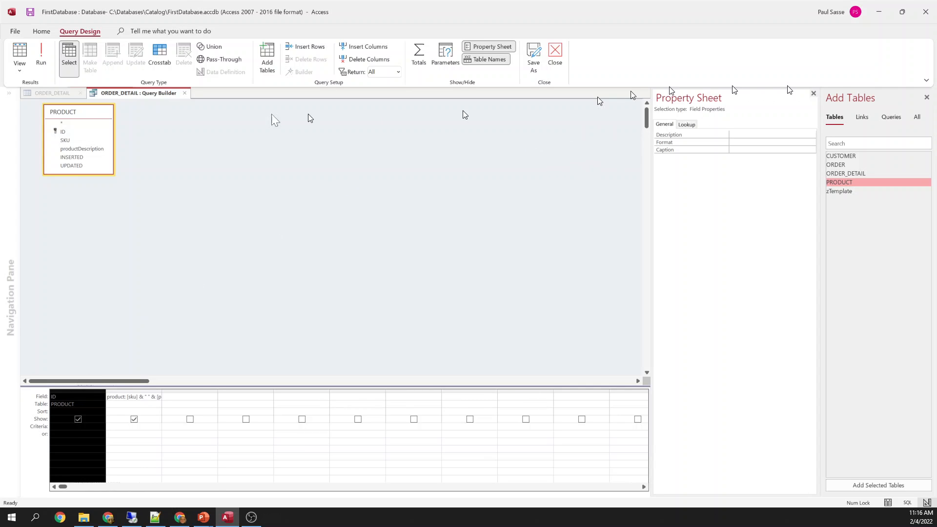
click(185, 94)
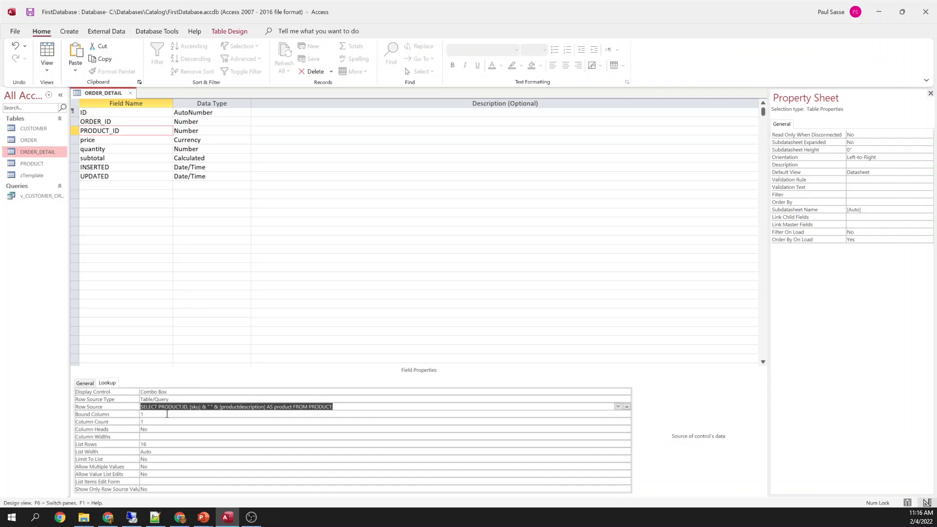
Set the lookup's Column Count to 2, Column Widths to 0";4" and List Width to 4"
click(164, 421)
key(BackSpace)
text(2)
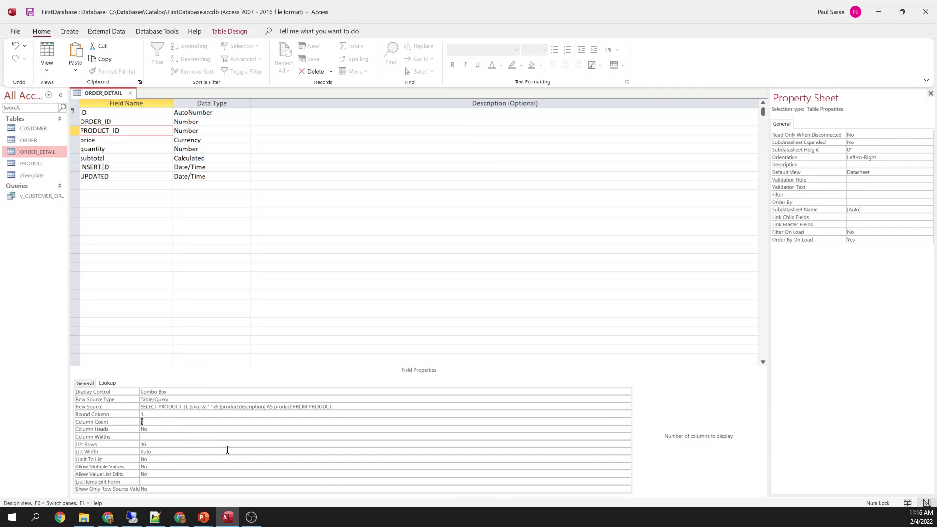
click(159, 436)
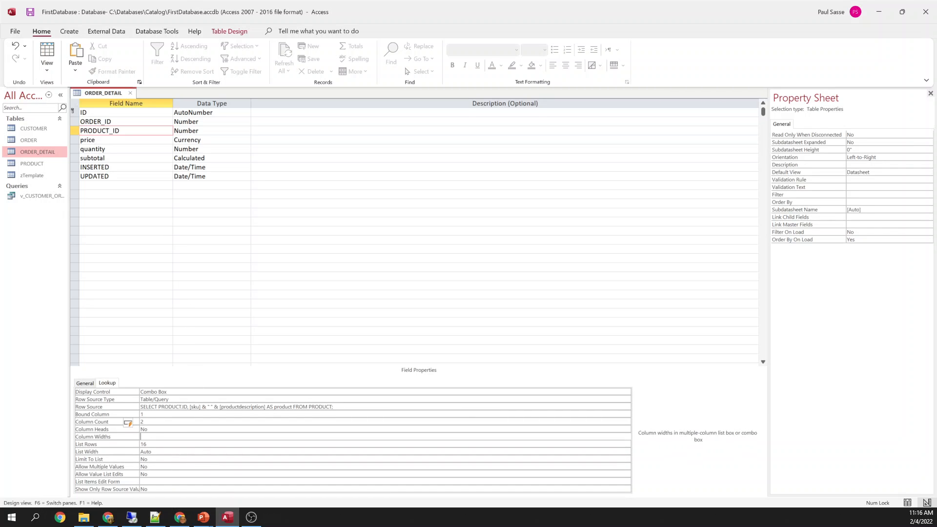
text(0)
key(shift+Home)
key(Tab)
key(Tab)
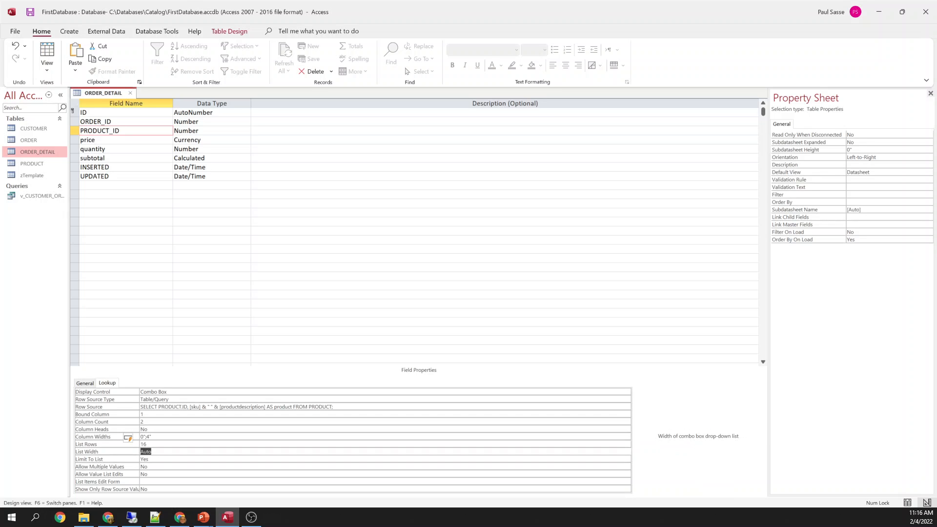
text(4)
key(Tab)
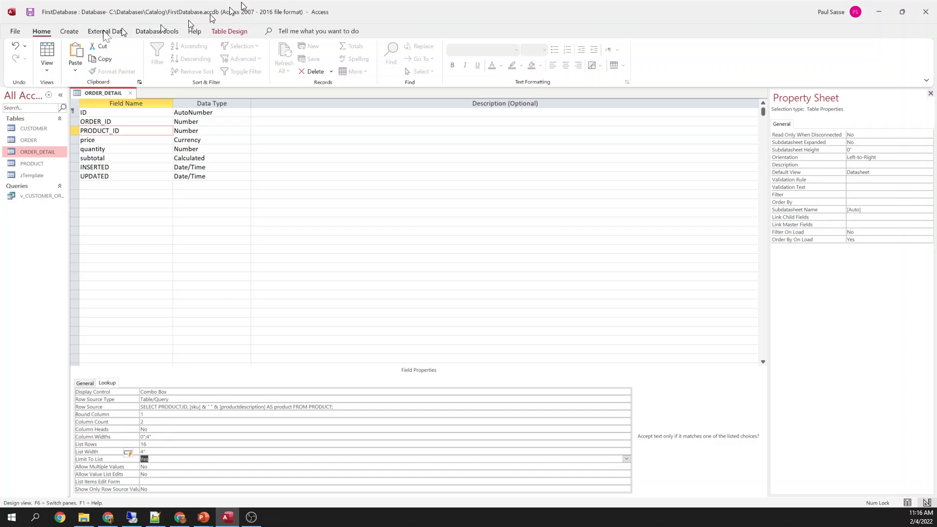
Switch ORDER_DETAIL to Datasheet View
right_click(104, 95)
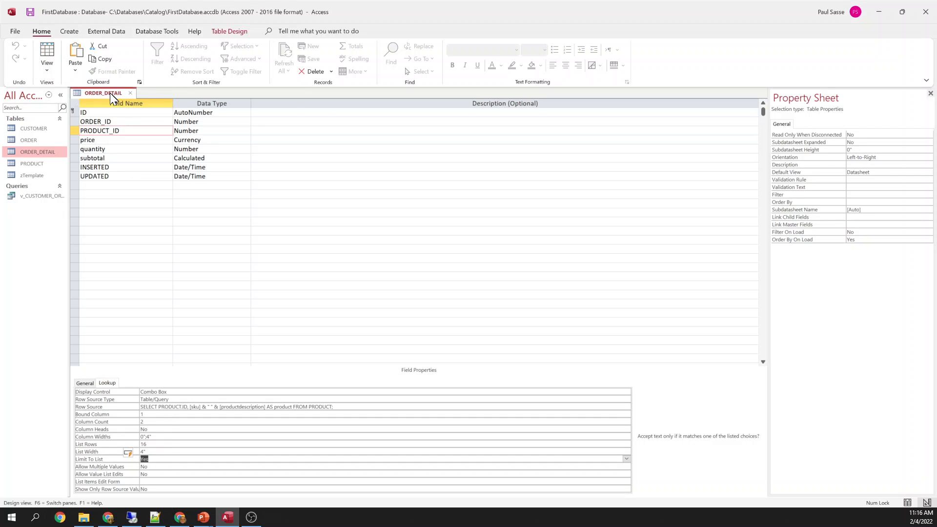
right_click(110, 93)
click(145, 154)
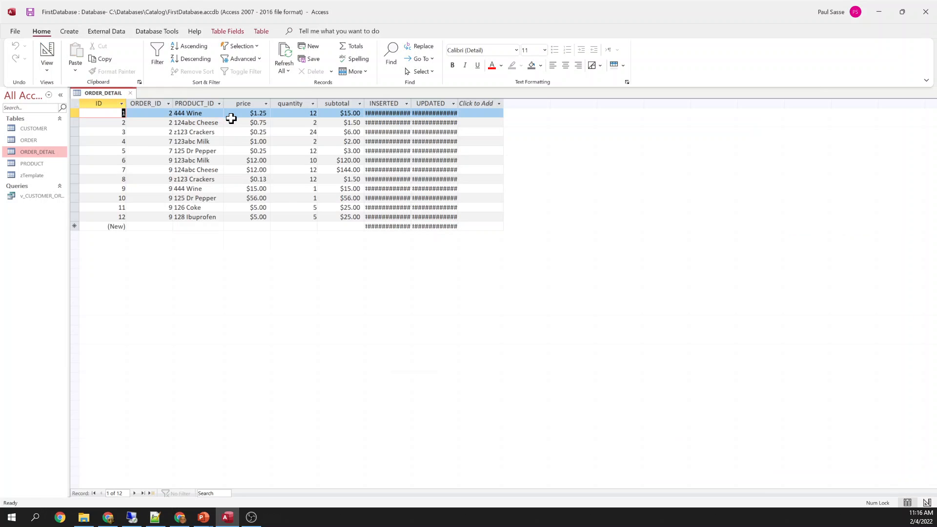
Widen the PRODUCT_ID column and open PRODUCT to compare its SKU and productDesc columns
drag(223, 103, 288, 108)
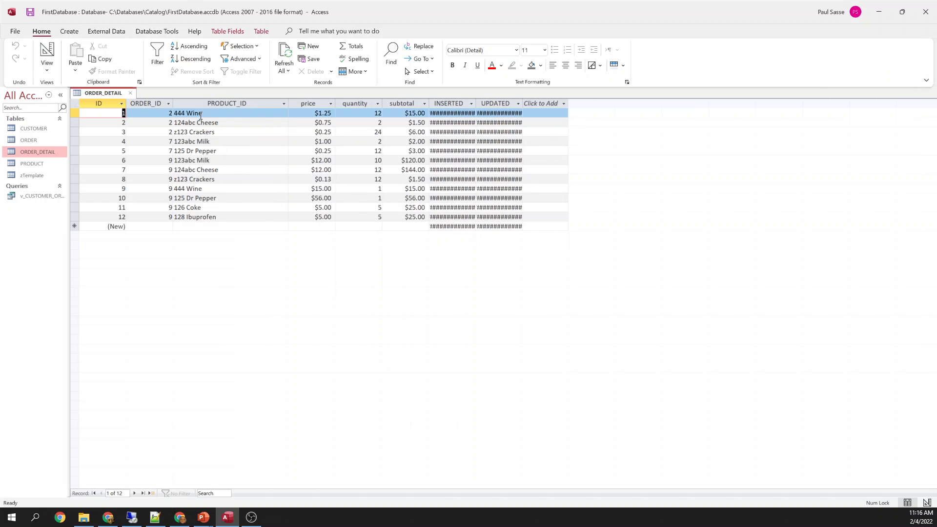
click(201, 104)
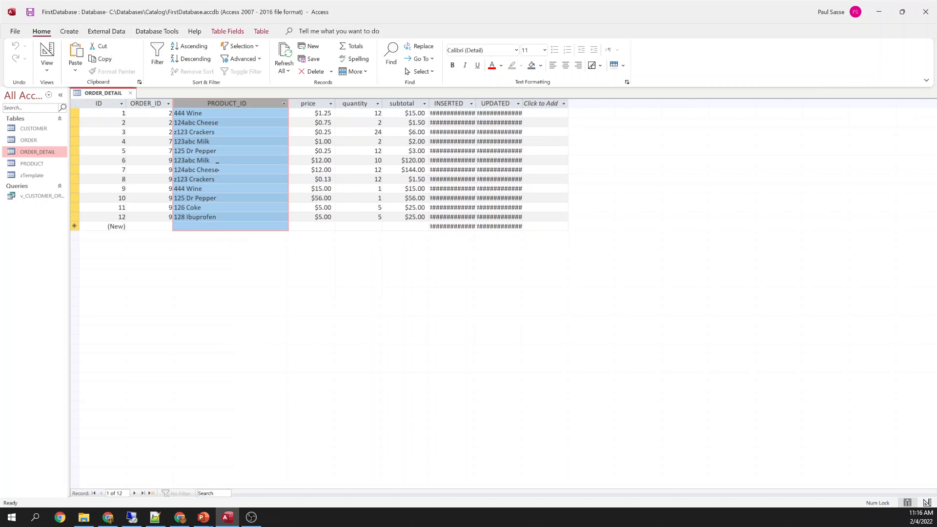
right_click(34, 165)
click(56, 169)
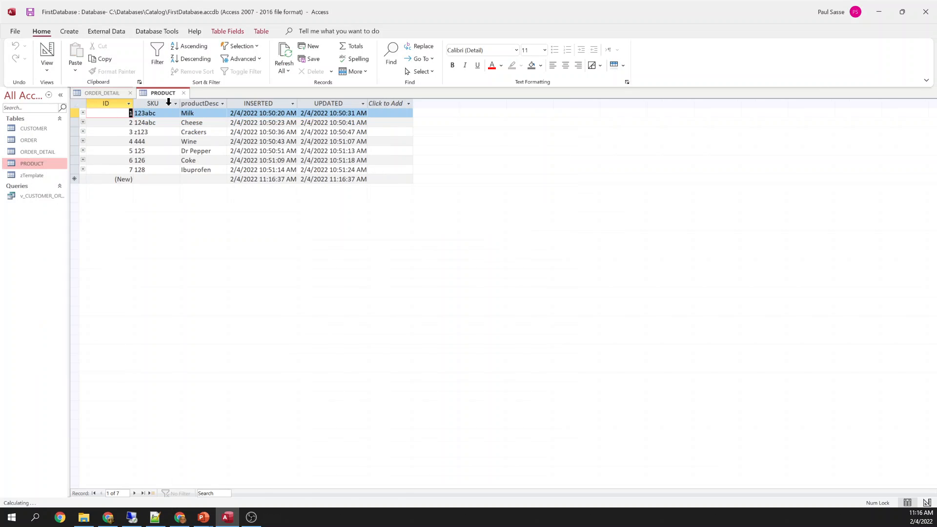
click(147, 103)
click(200, 103)
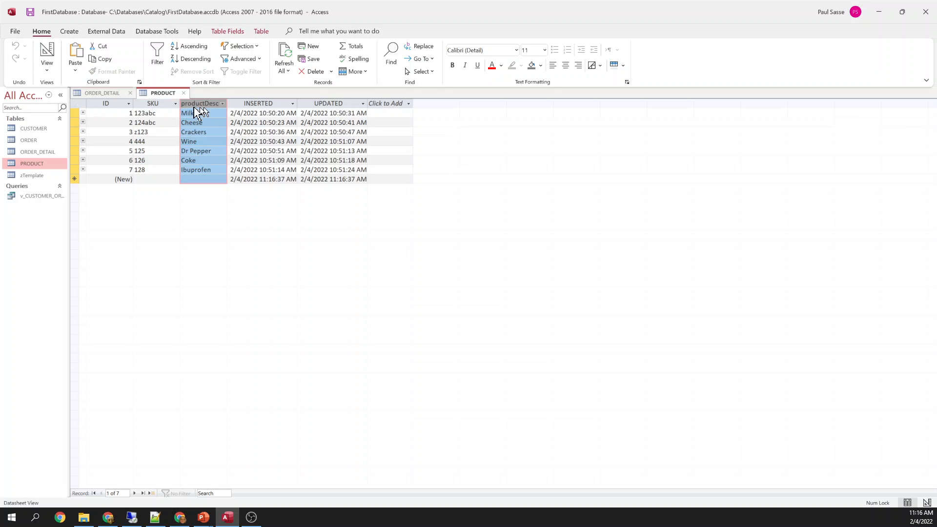
Check row 4's product lookup in ORDER_DETAIL, then switch it to Design View
click(100, 93)
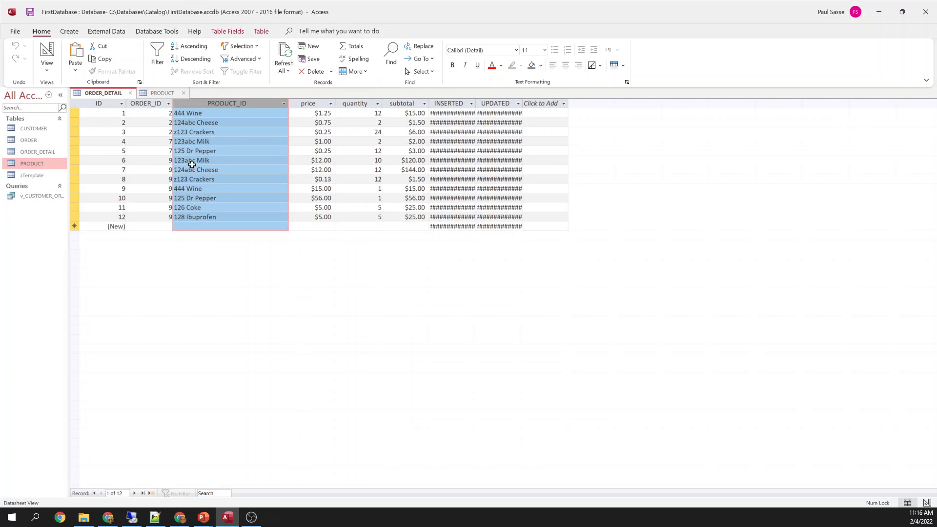
click(205, 141)
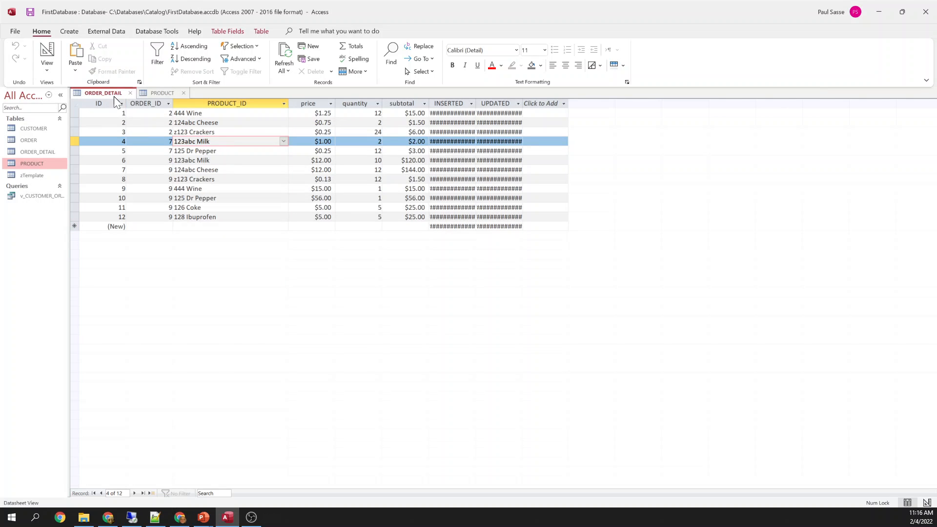
right_click(114, 96)
click(146, 149)
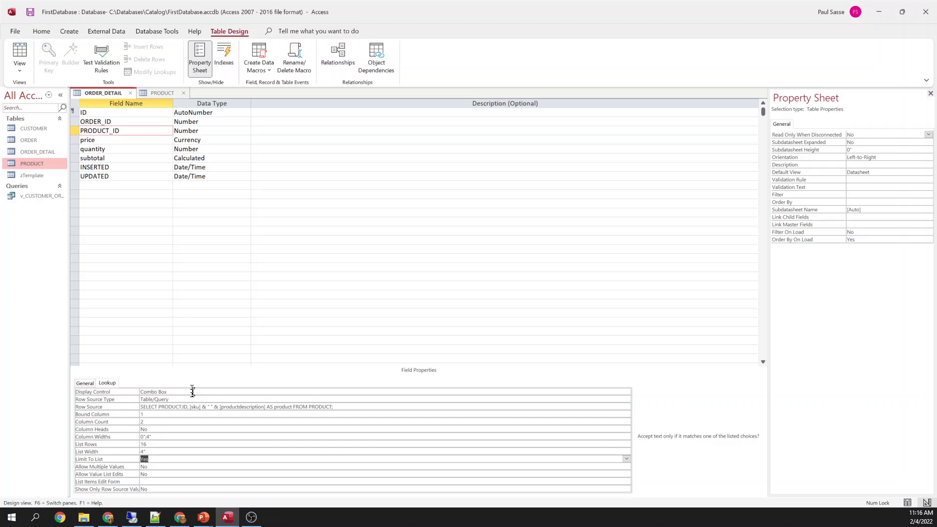
Change PRODUCT_ID's Display Control from Combo Box to Text Box
click(188, 392)
double_click(187, 394)
text(text)
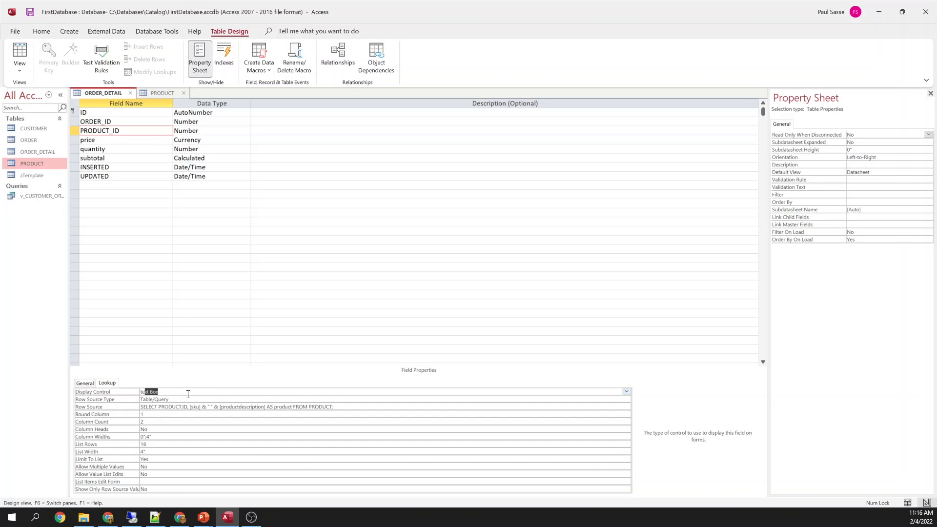
key(Return)
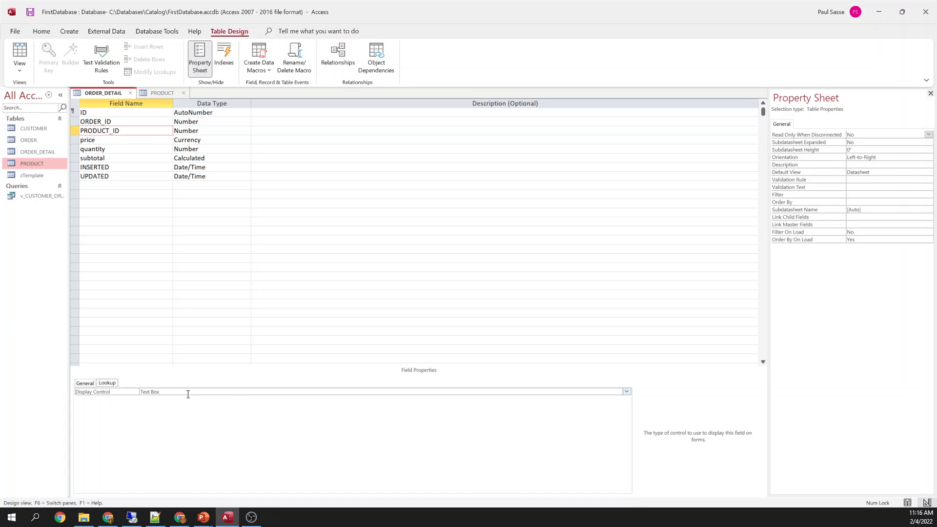
Save ORDER_DETAIL and view its datasheet showing raw numeric PRODUCT_ID values
right_click(106, 93)
click(136, 158)
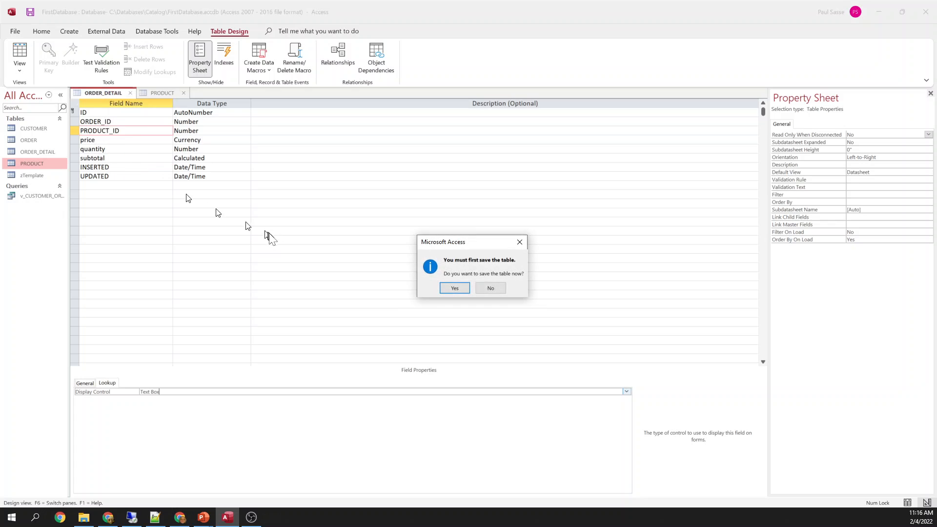
click(452, 286)
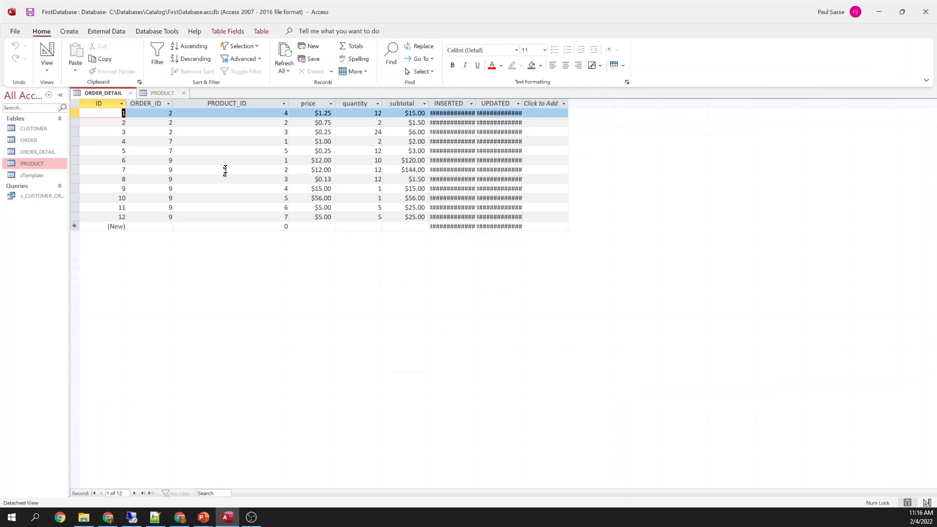
click(251, 103)
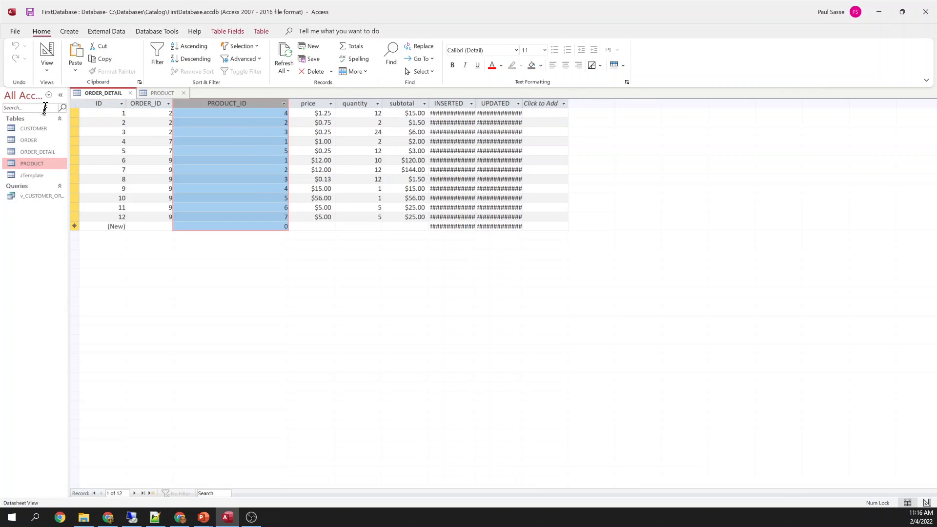
In ORDER_DETAIL's design, set PRODUCT_ID's Display Control back to Combo Box
right_click(92, 92)
click(118, 143)
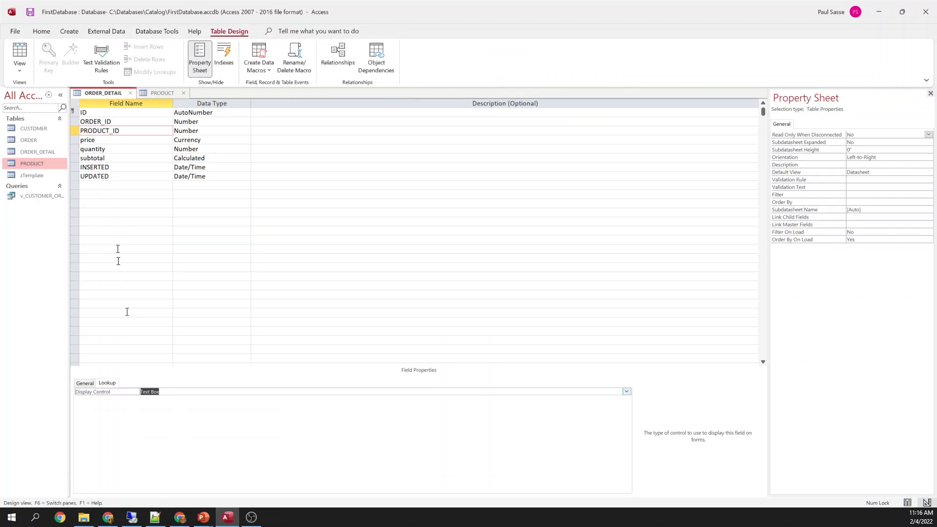
text(Combo Box)
key(Tab)
key(Tab)
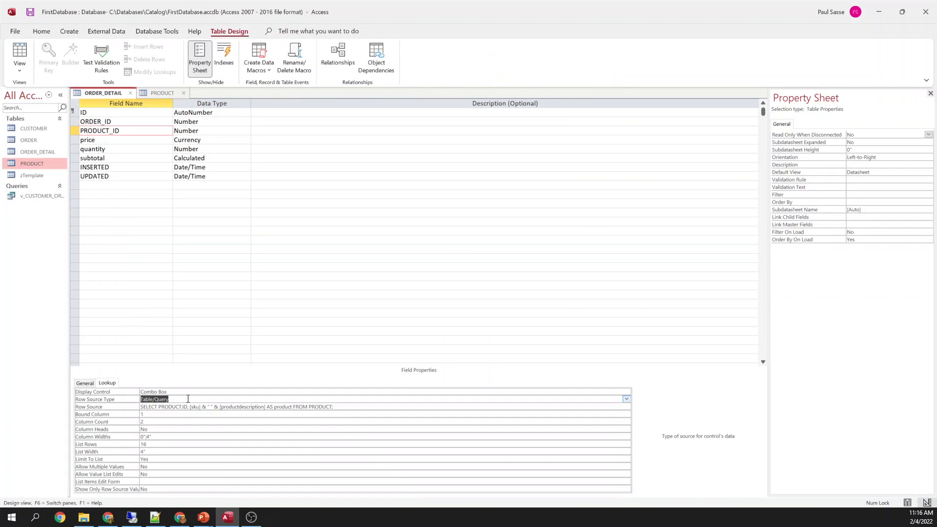
Save ORDER_DETAIL and view its datasheet with product names in PRODUCT_ID
right_click(104, 93)
click(138, 165)
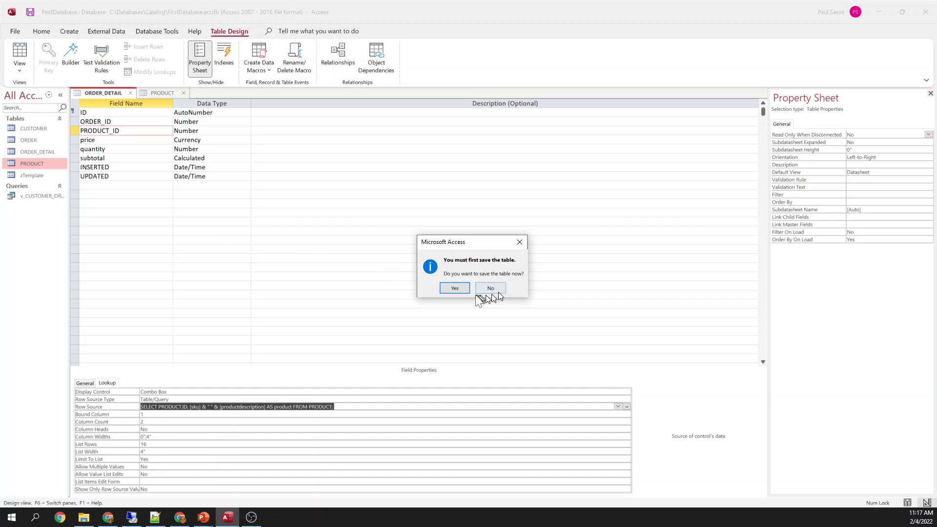
click(487, 289)
click(198, 102)
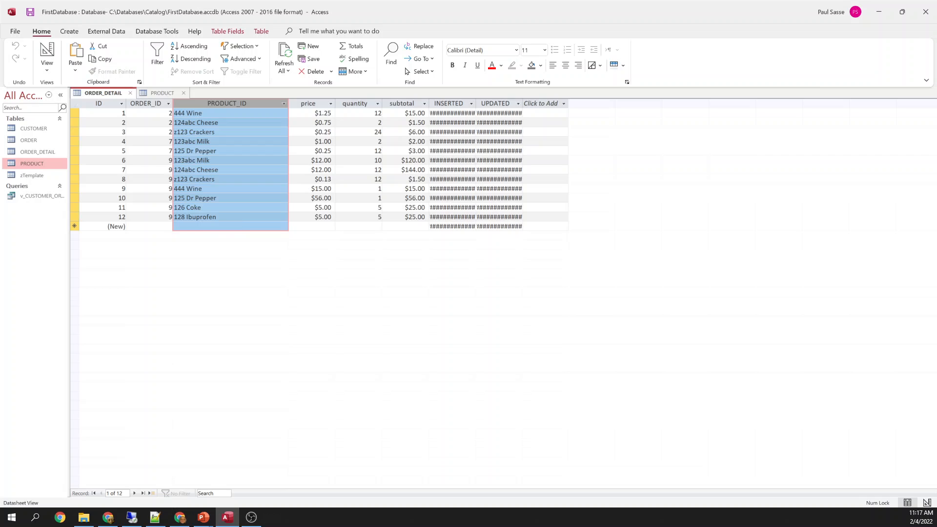
Check the product dropdown on the new row, then close PRODUCT and ORDER_DETAIL
click(263, 225)
click(283, 226)
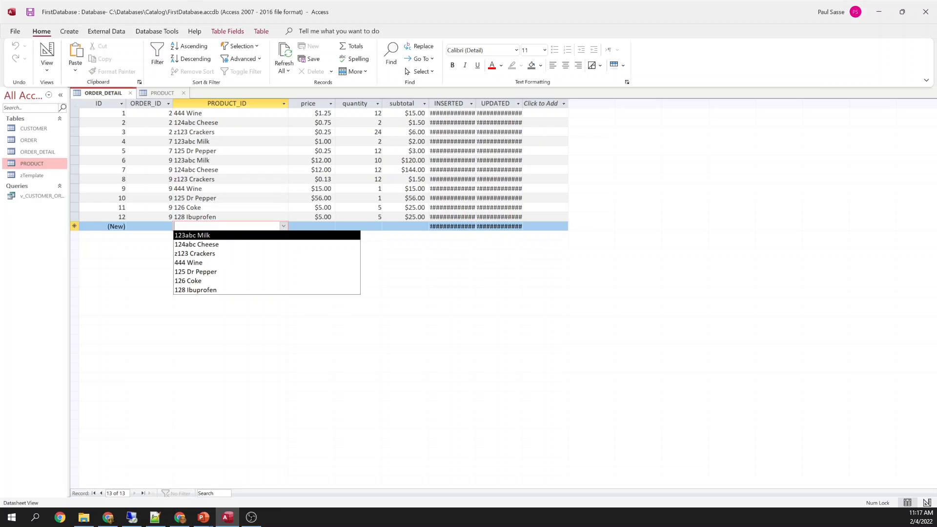
click(214, 198)
click(184, 90)
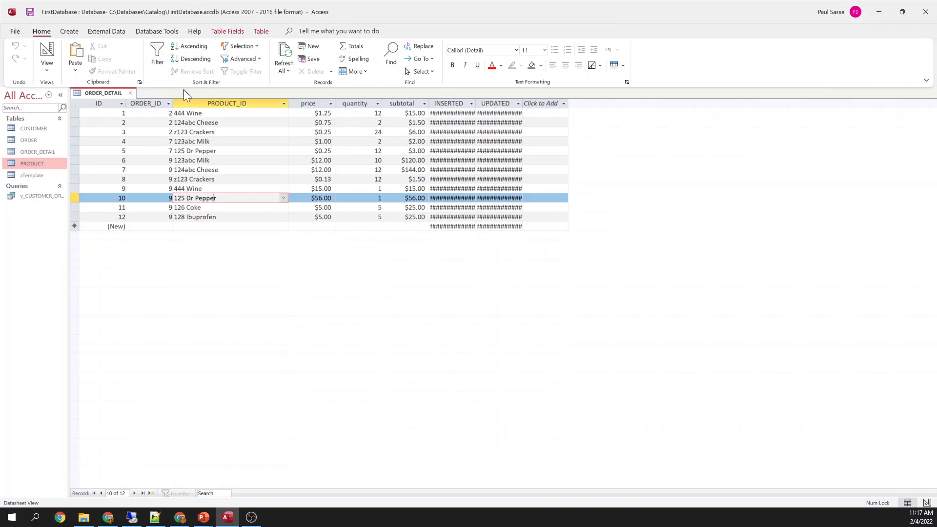
click(131, 92)
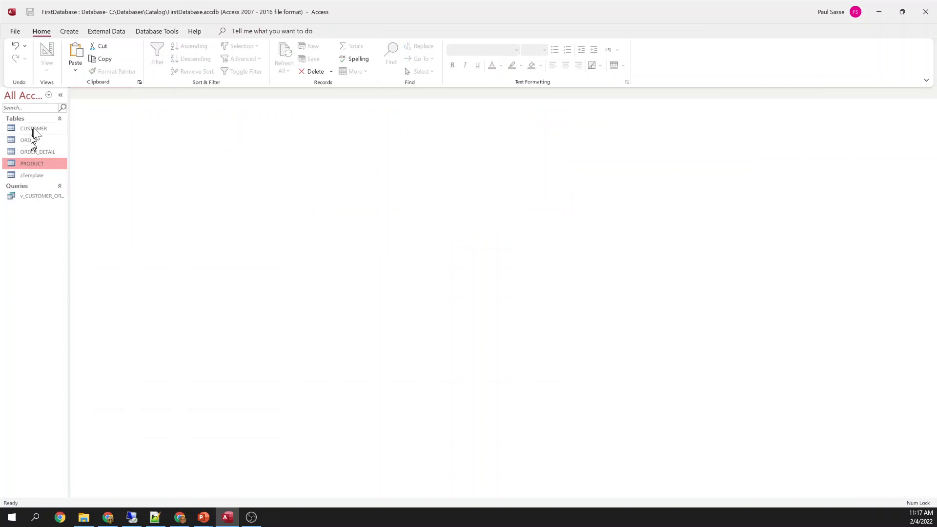
Open CUSTOMER, add customer 9 with first name, last name and e-mail, and expand its orders
right_click(34, 126)
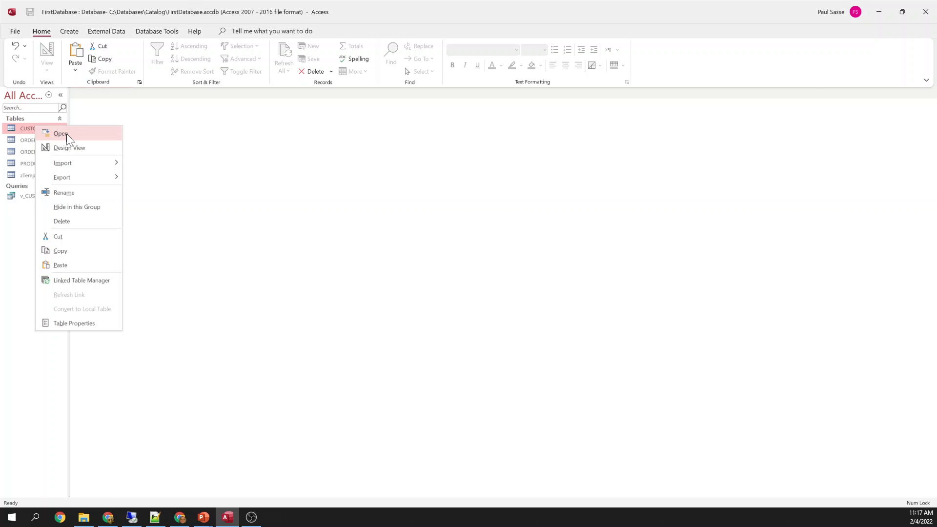
click(67, 134)
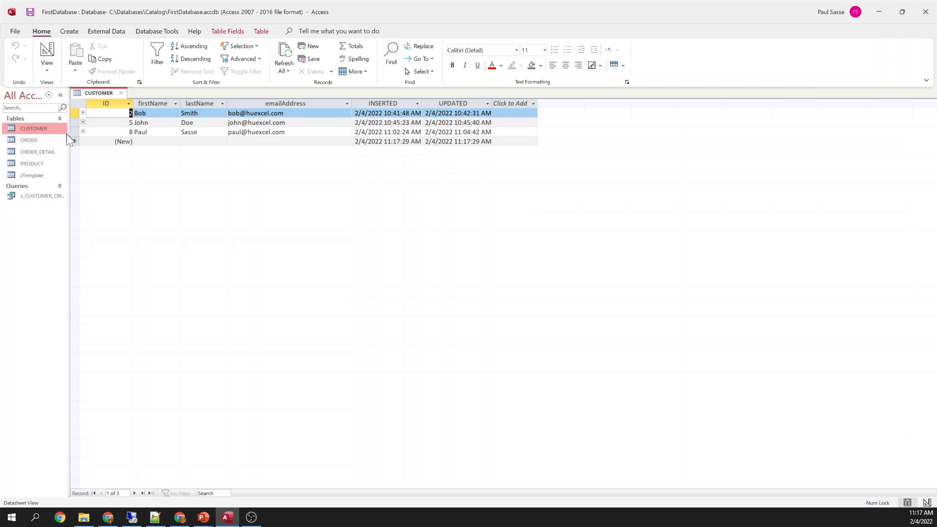
click(164, 142)
text(Mary)
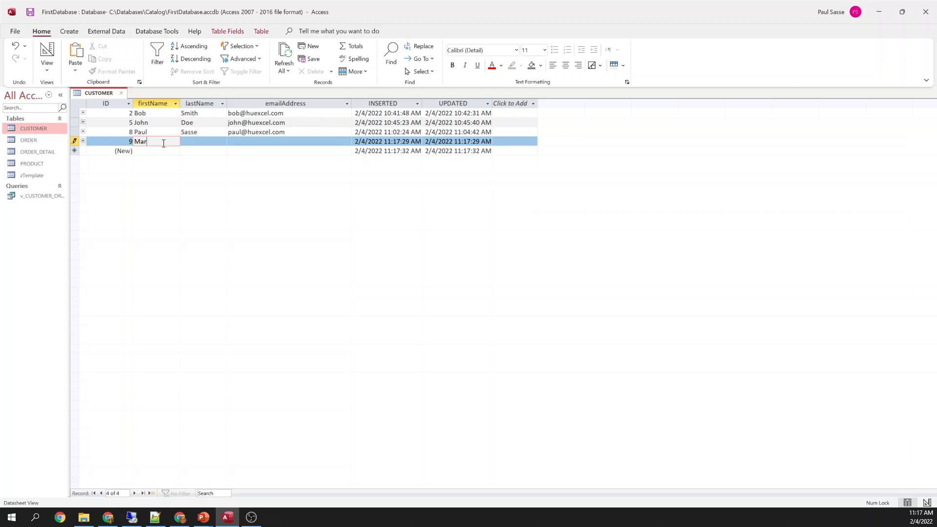
key(Tab)
key(Tab)
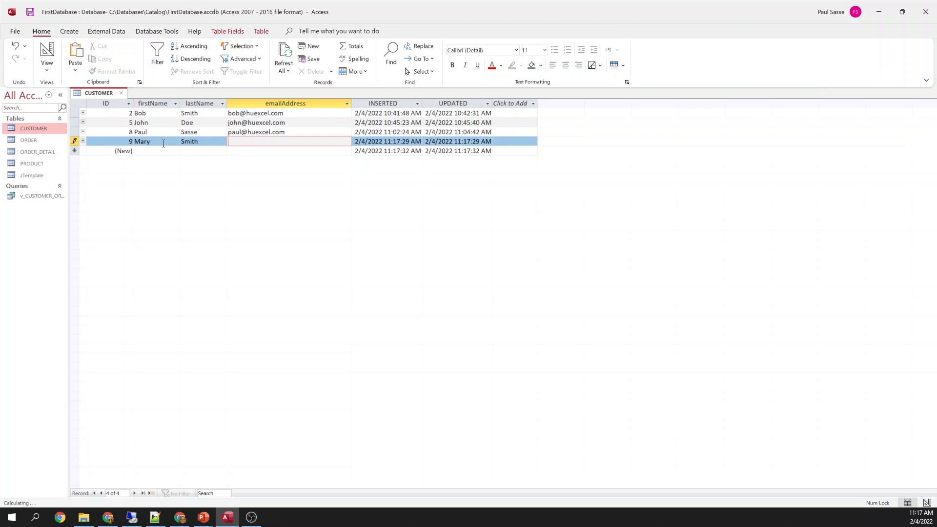
key(Tab)
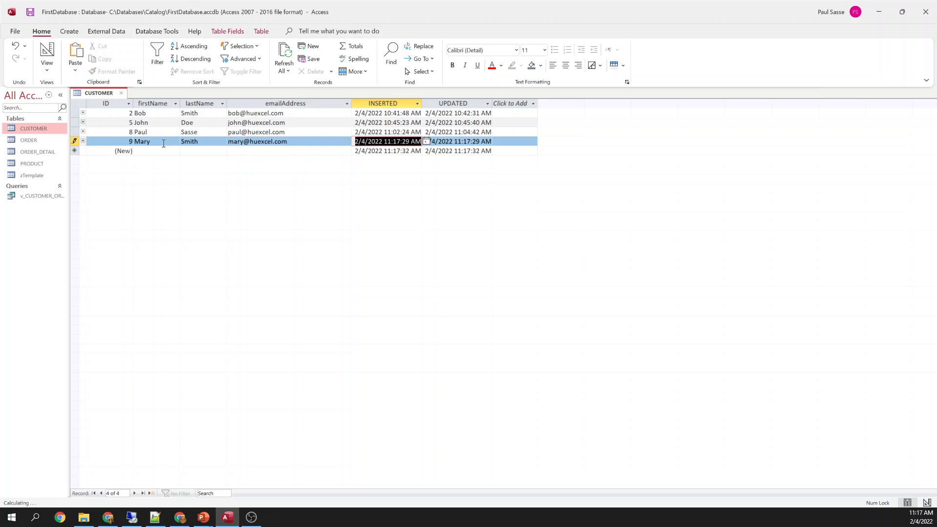
key(Tab)
key(Tab)
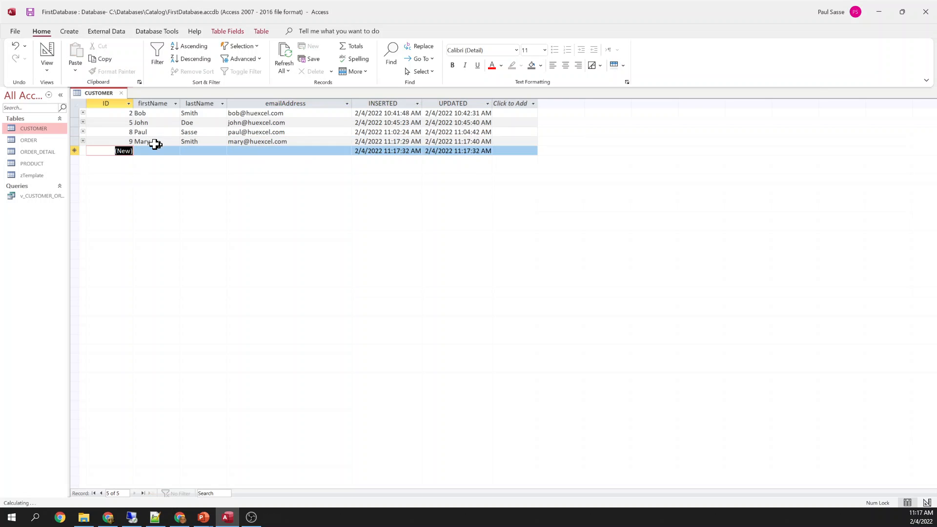
click(83, 141)
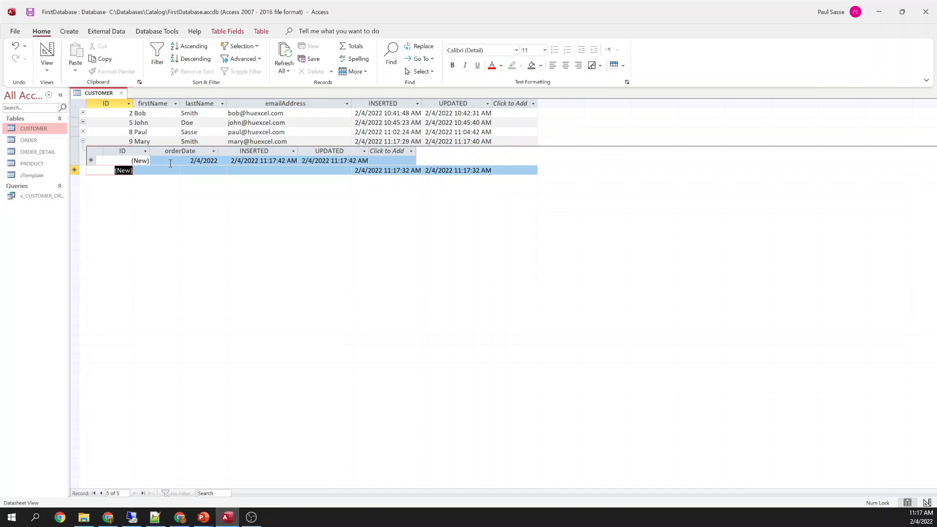
Create order 10 dated 2/4/2022 and expand its order lines
click(124, 160)
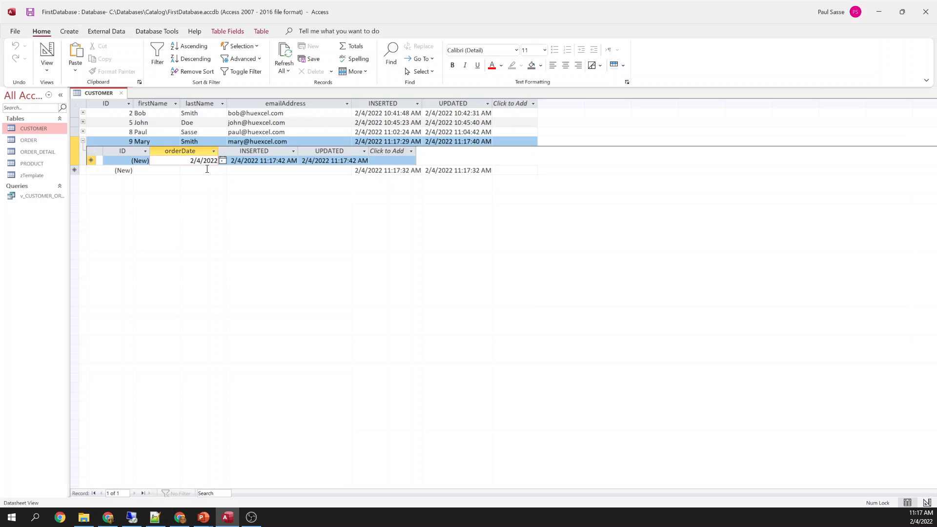
key(shift+Left)
text(4)
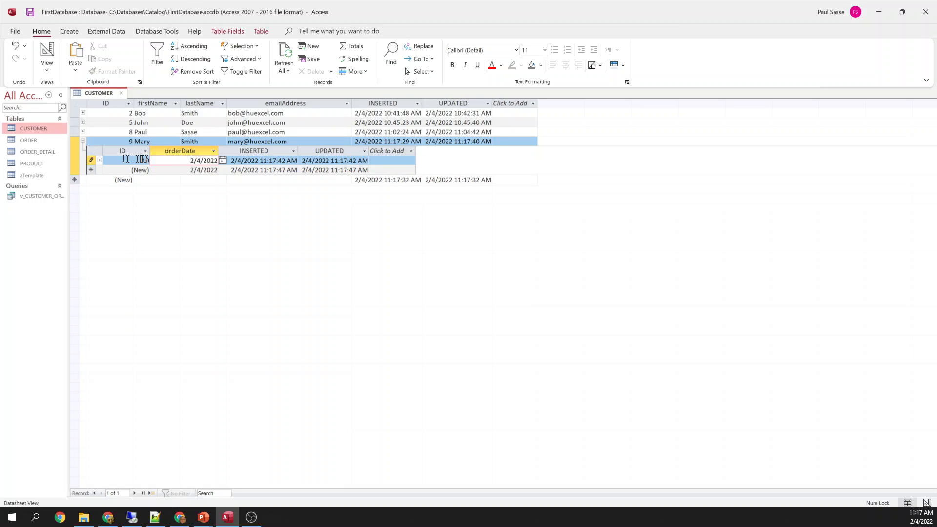
click(99, 160)
Add an order line for 124abc Cheese at $1.25, quantity 10
click(198, 179)
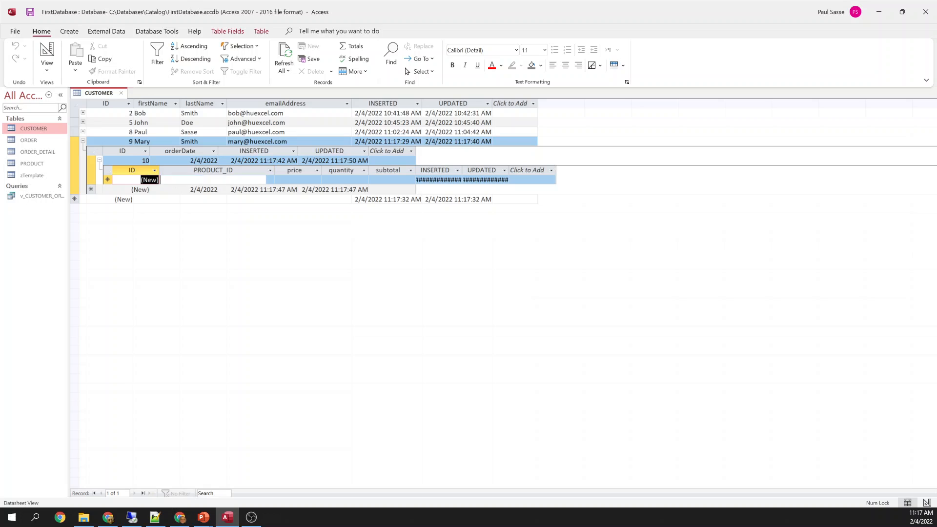
click(269, 179)
click(243, 198)
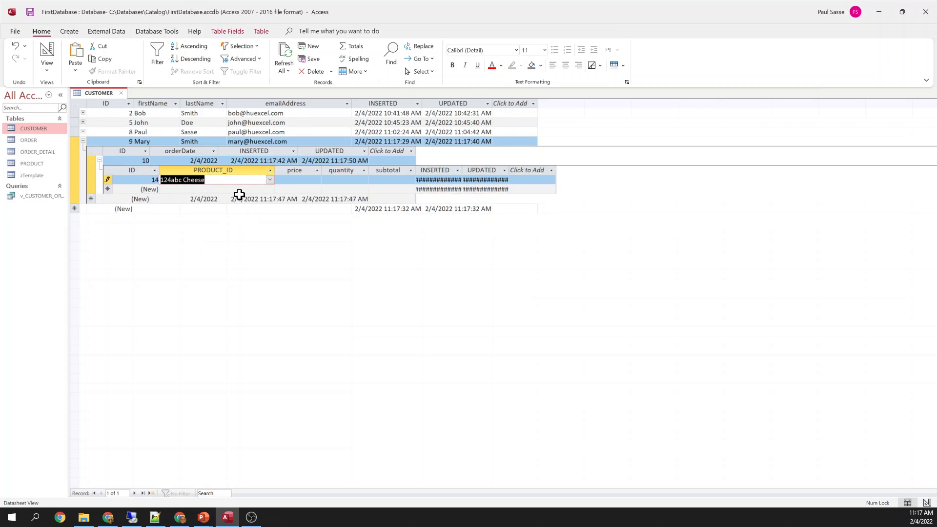
key(Tab)
text(1.25)
key(Tab)
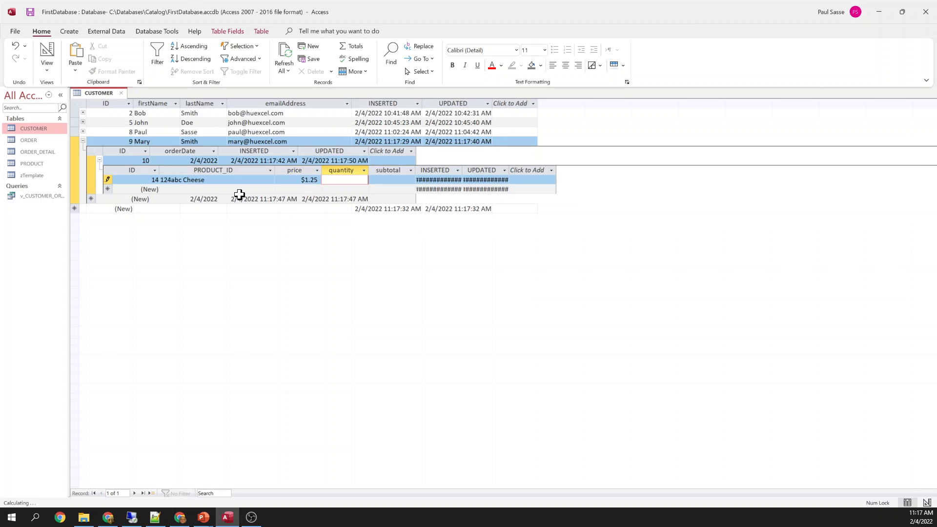
key(Tab)
key(Tab)
key(Tab)
key(Tab)
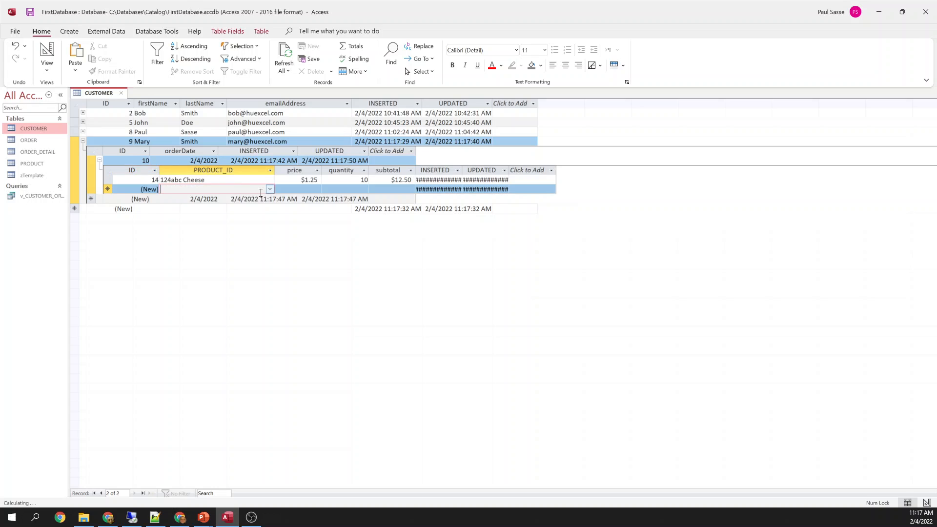
Add an order line for 126 Coke at $1.00, quantity 12
click(269, 189)
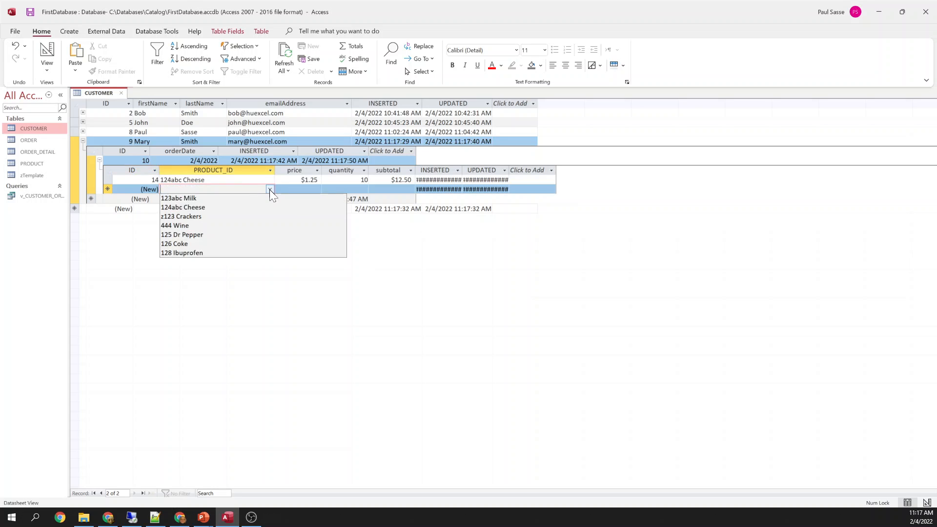
click(211, 243)
key(Tab)
text(1)
key(Tab)
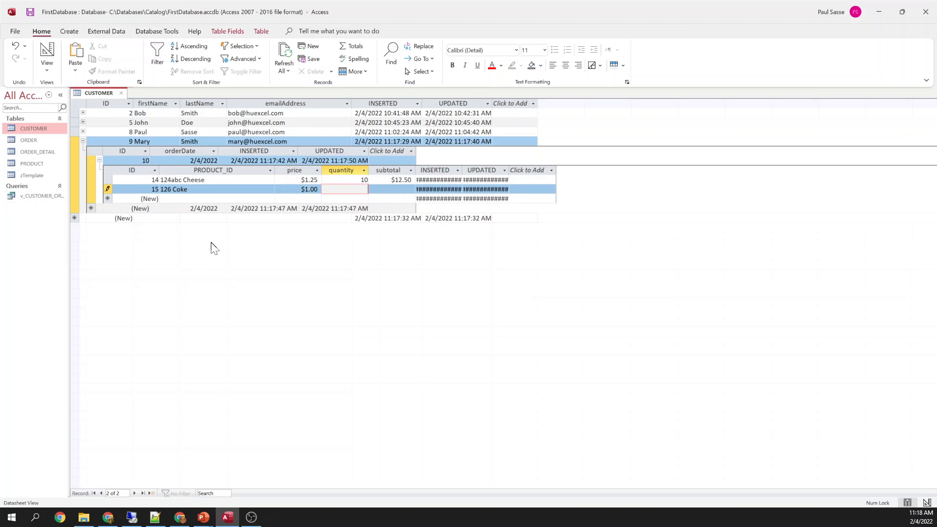
text(12)
key(Tab)
key(Tab)
key(Tab)
key(Tab)
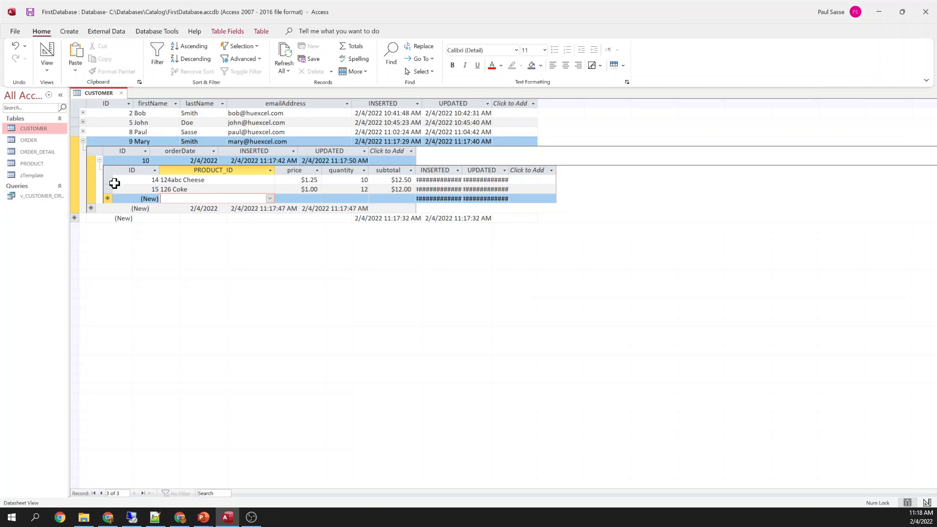
Collapse the subdatasheets and autofit the emailAddress column to its contents
click(99, 160)
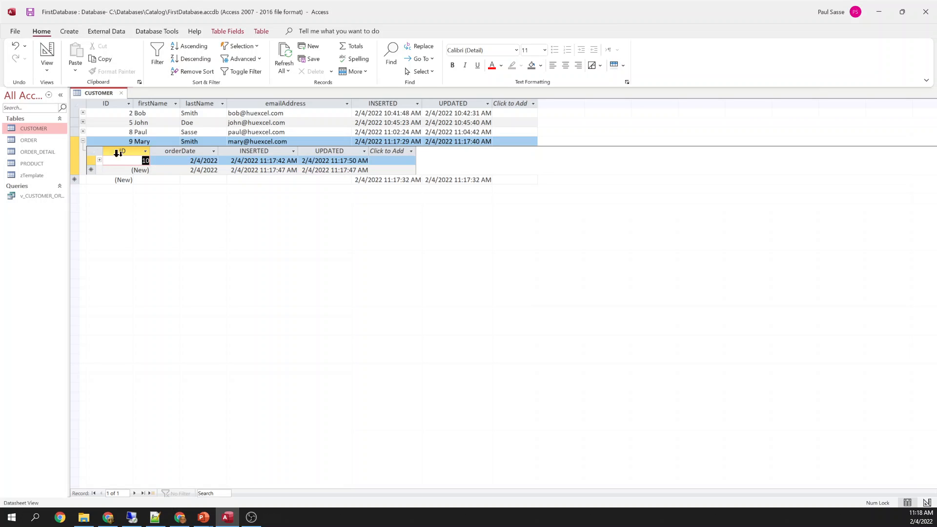
click(82, 141)
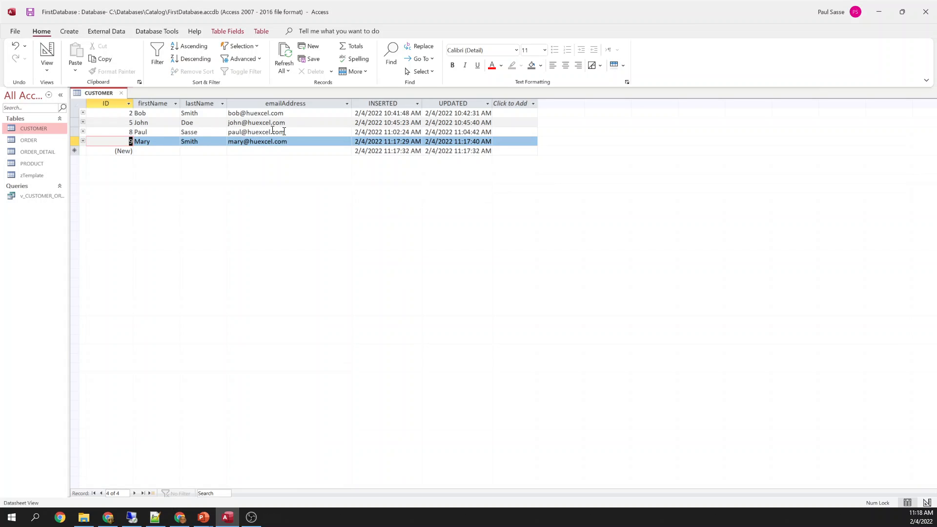
double_click(351, 103)
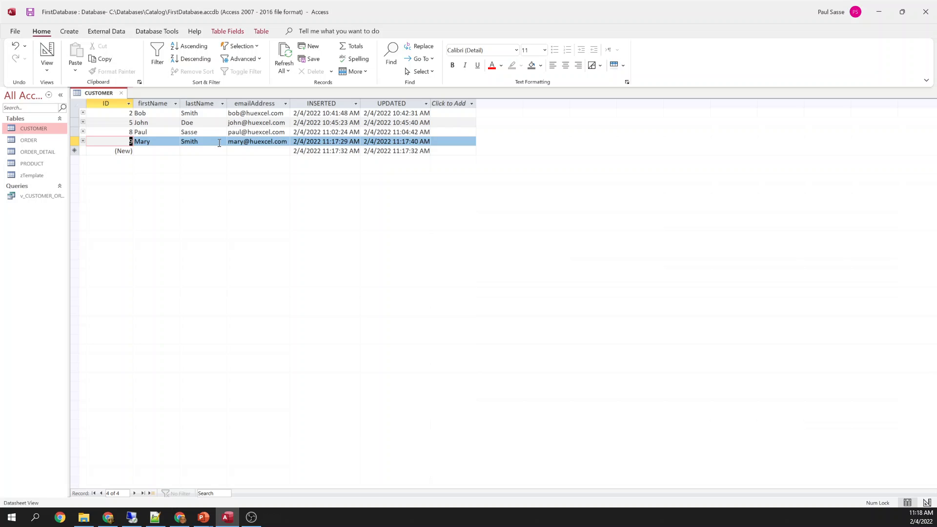
Re-expand order 10's lines to review them, then close CUSTOMER saving its layout
click(82, 141)
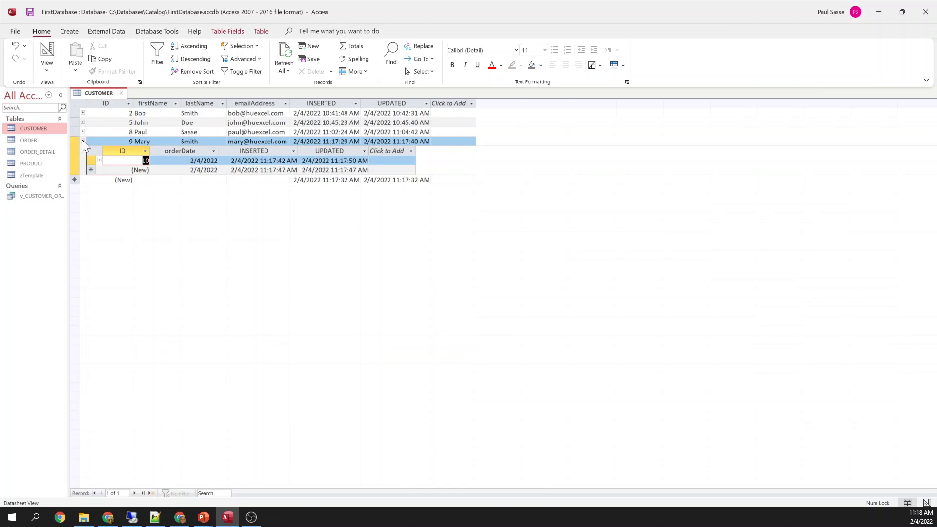
click(99, 160)
click(220, 197)
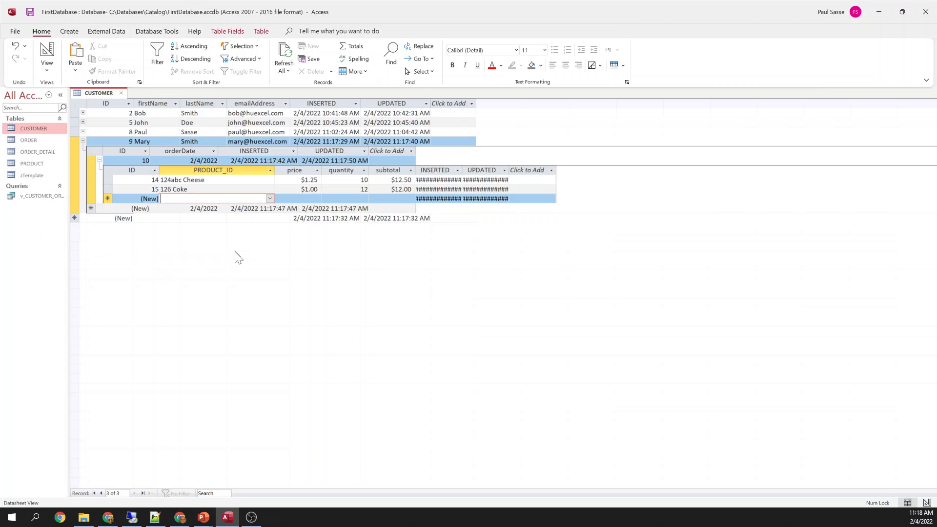
click(122, 93)
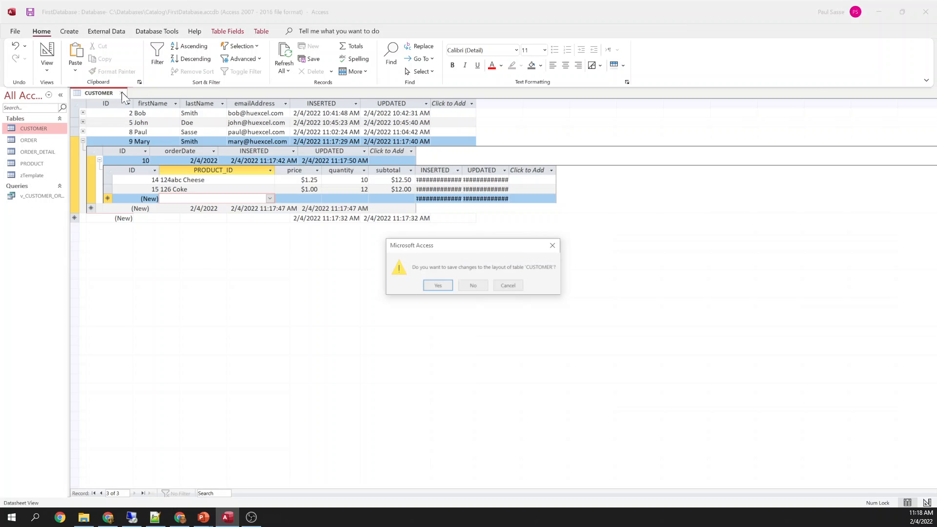
click(436, 286)
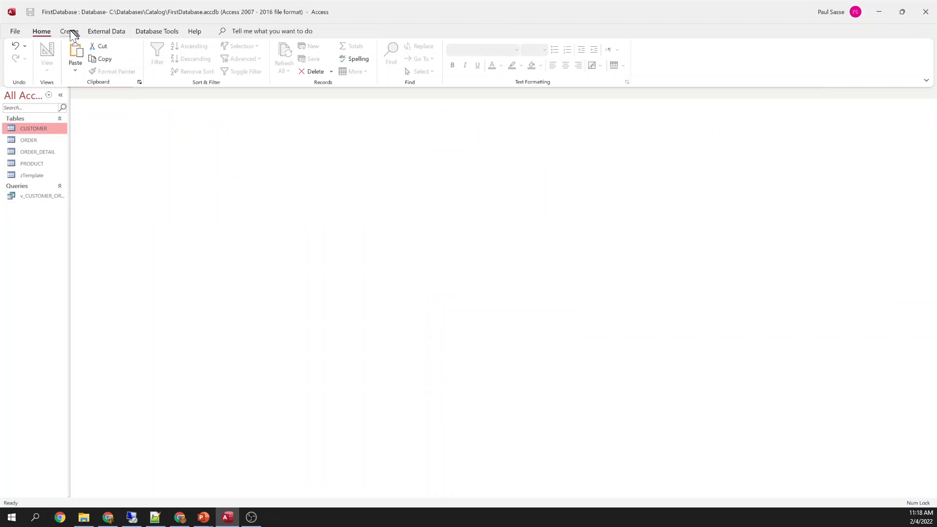
Create a new query design containing the CUSTOMER, ORDER, ORDER_DETAIL and PRODUCT tables
click(69, 31)
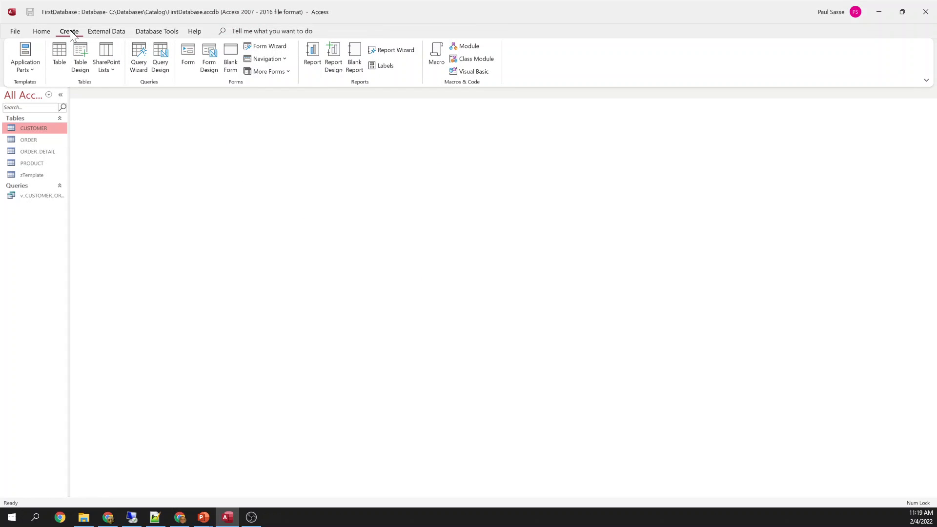
click(160, 56)
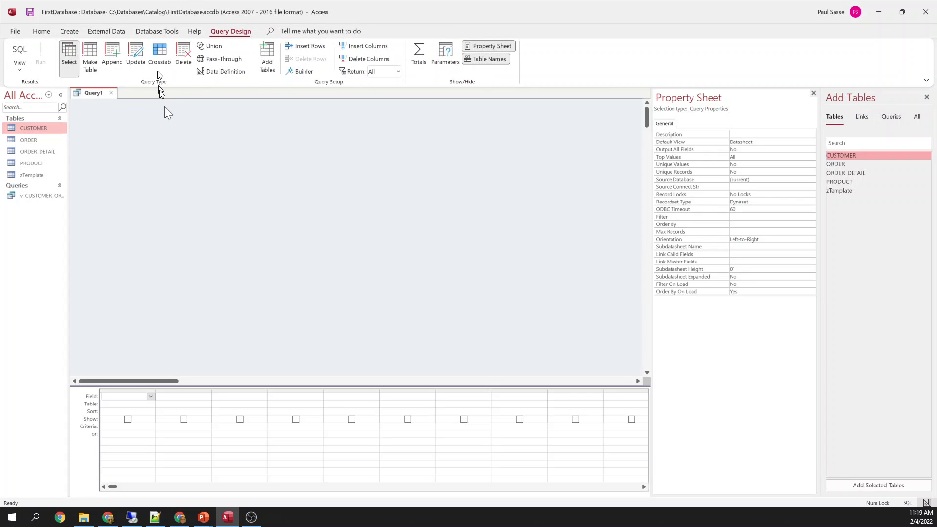
shift+click(844, 183)
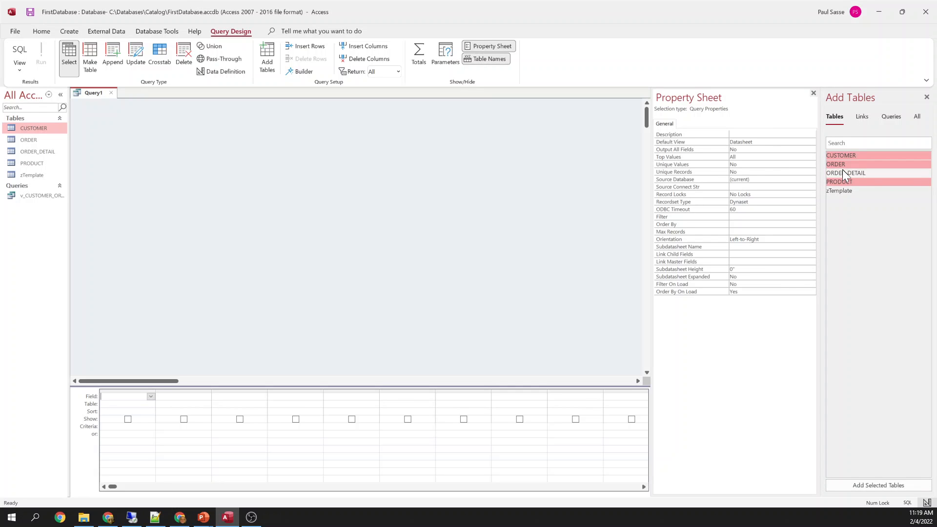
drag(842, 172, 318, 172)
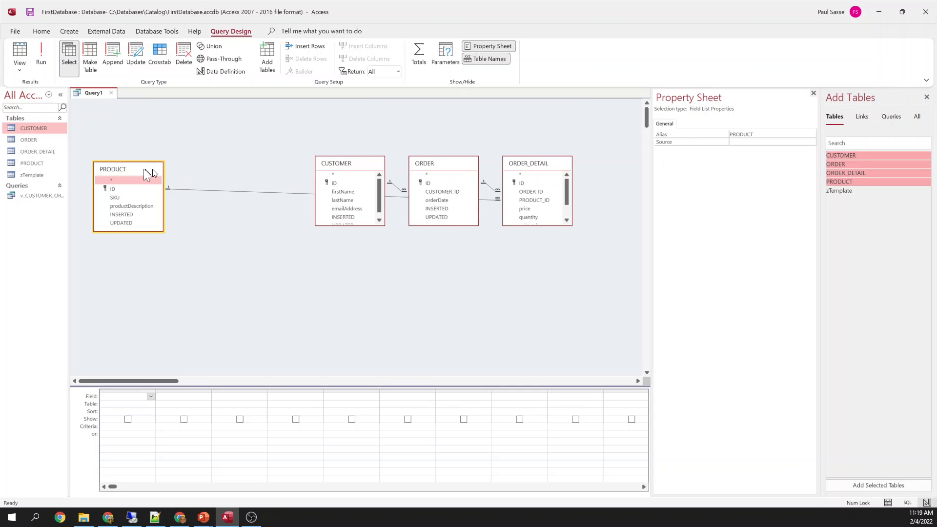
Arrange the CUSTOMER, ORDER, ORDER_DETAIL and PRODUCT field lists in a row, left to right
drag(154, 173, 592, 240)
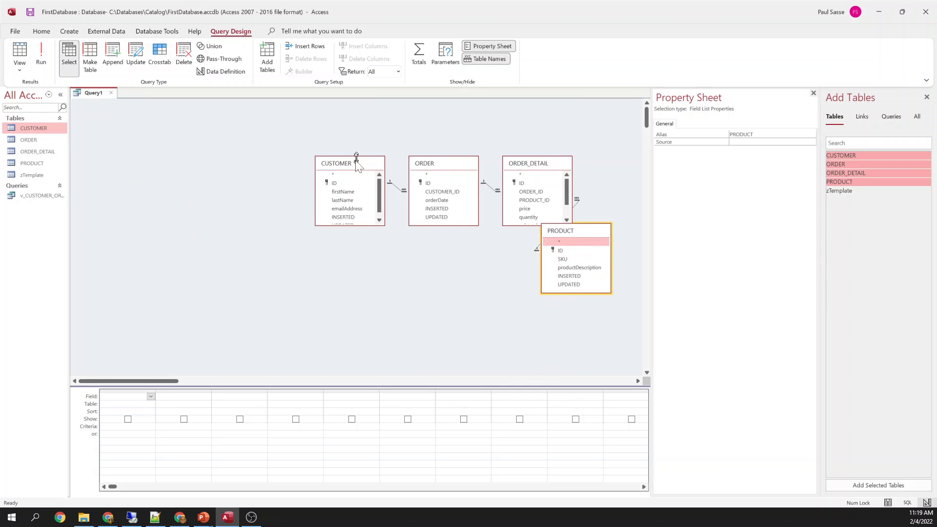
drag(351, 164, 210, 141)
drag(421, 166, 316, 133)
drag(533, 166, 433, 132)
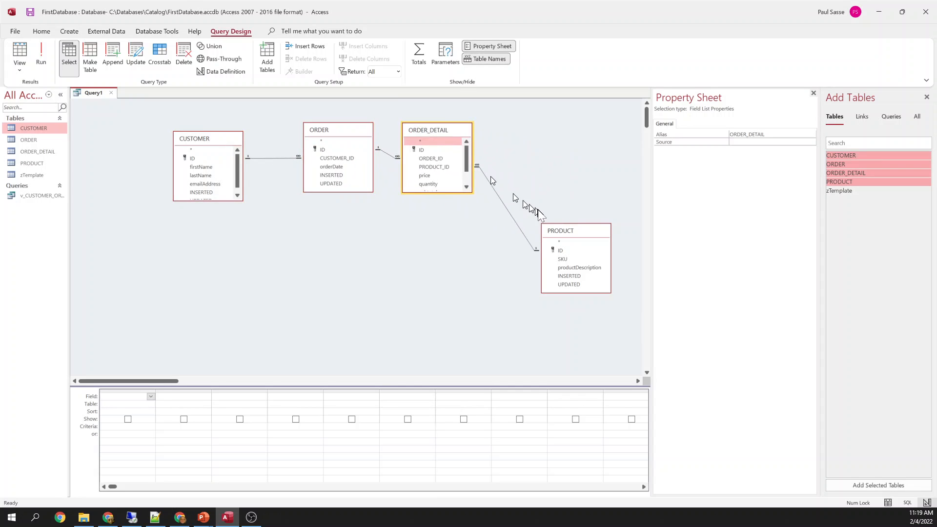
drag(556, 230, 504, 126)
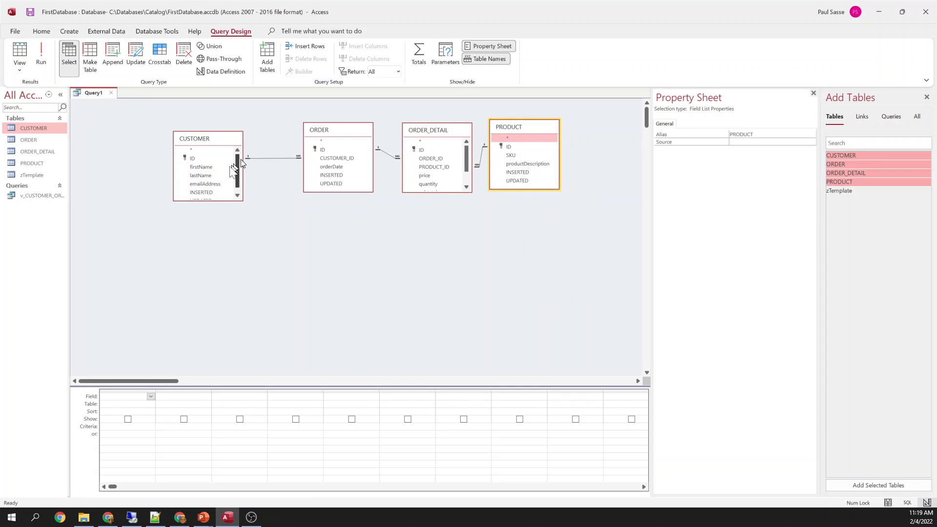
Add the column name: lastname & ", " & firstname, then emailAddress and orderDate
click(129, 396)
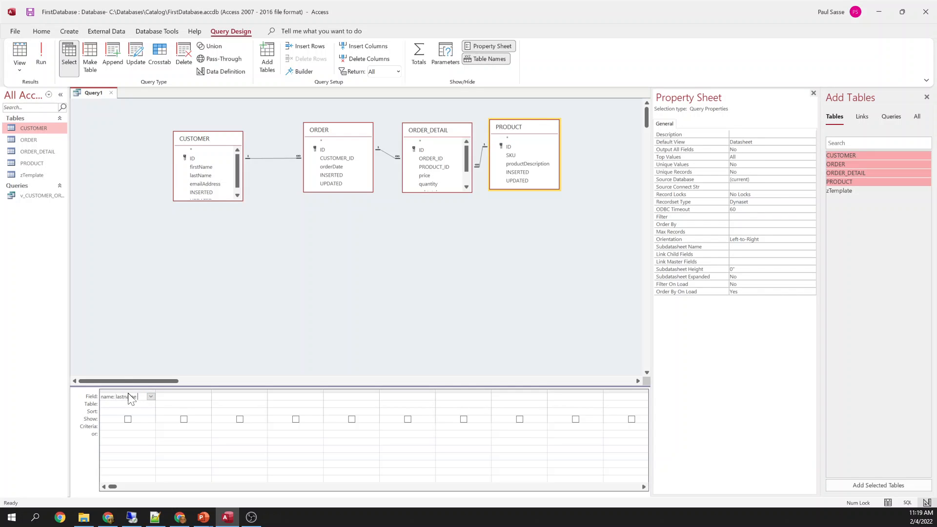
text(name: lastname & ", ")
text( & firstname)
key(Tab)
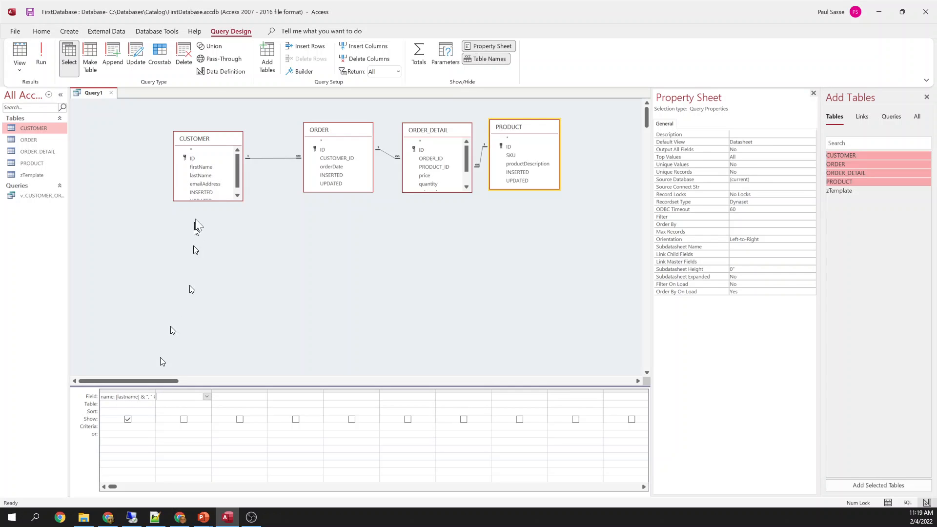
click(205, 184)
drag(206, 184, 184, 395)
drag(333, 167, 246, 396)
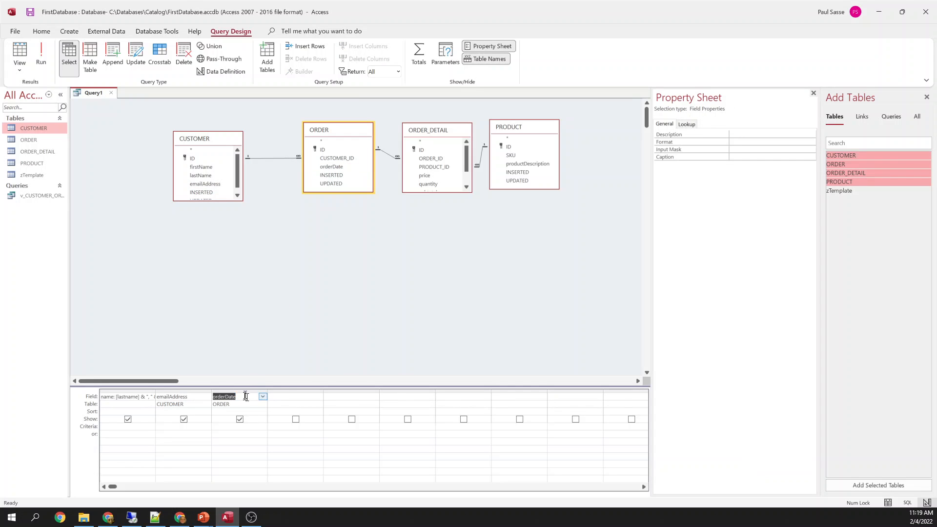
Add SKU, productDescription, price, quantity and subtotal columns, then bring up the query's view options
click(510, 156)
shift+click(518, 166)
drag(518, 166, 293, 396)
click(425, 175)
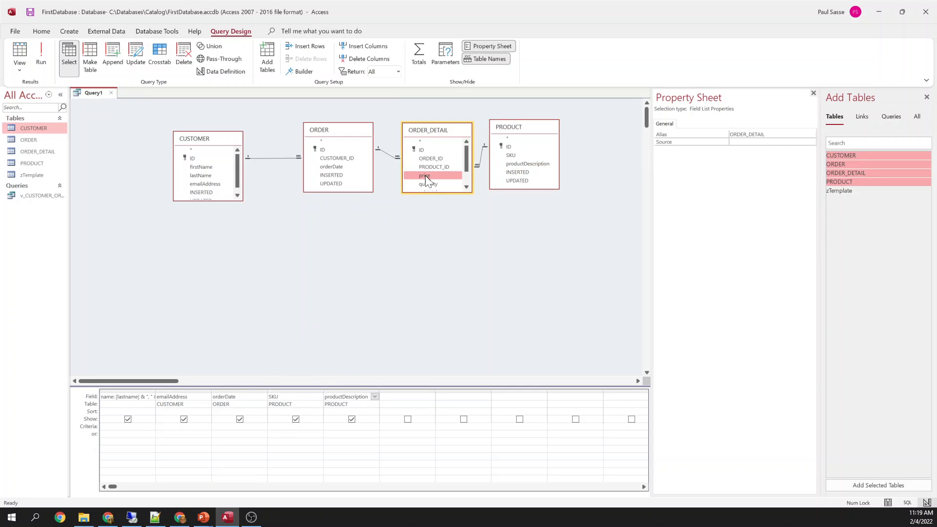
shift+click(427, 182)
drag(426, 183, 389, 399)
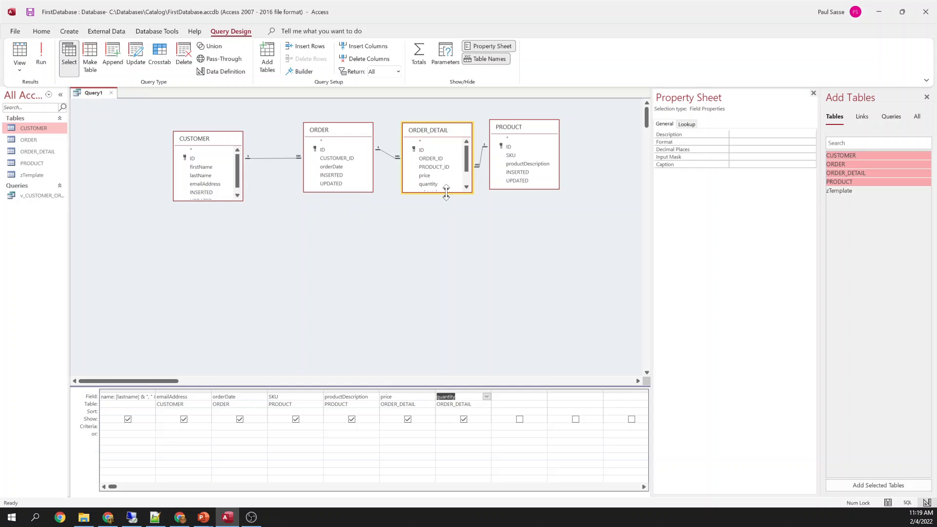
drag(446, 193, 445, 239)
drag(429, 192, 502, 396)
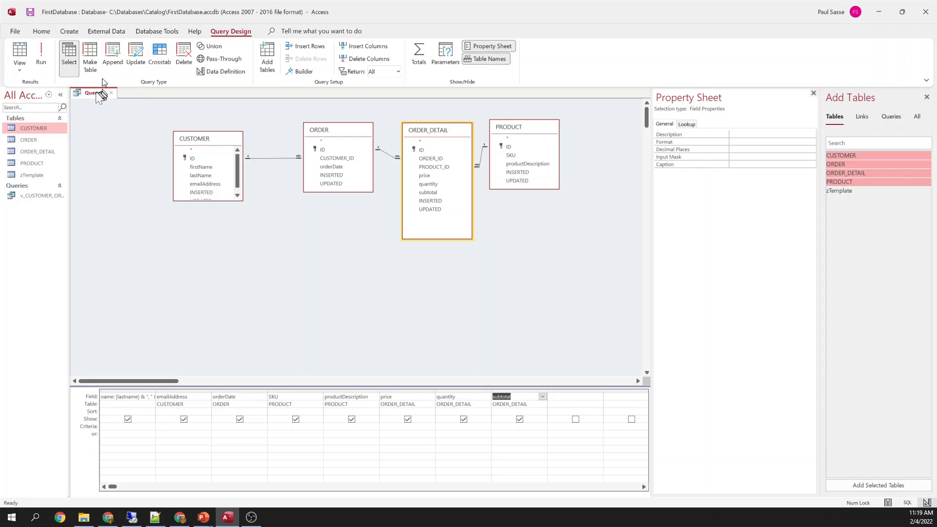
right_click(93, 93)
click(124, 174)
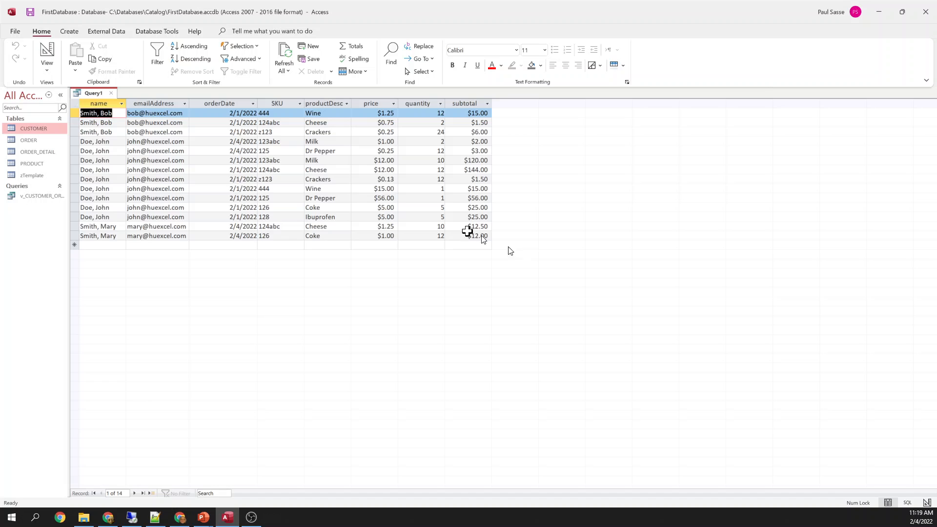
click(103, 104)
click(153, 103)
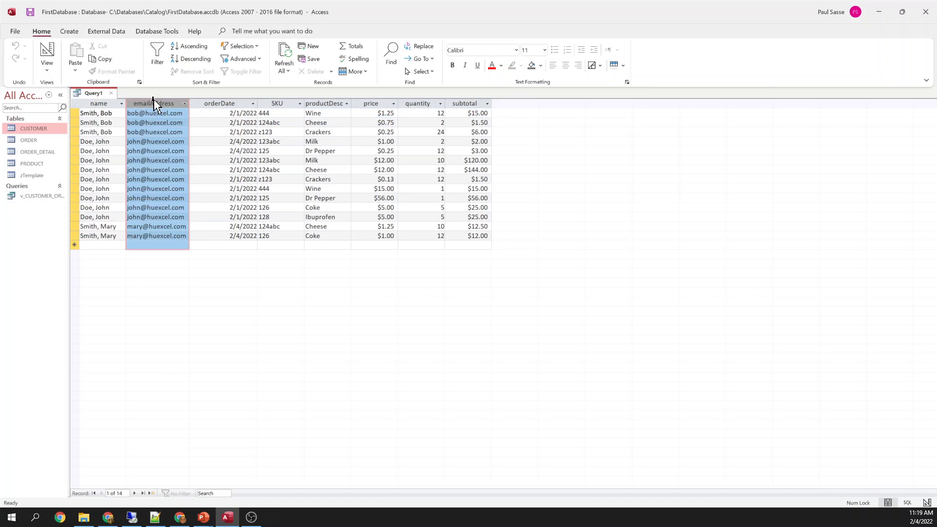
click(220, 104)
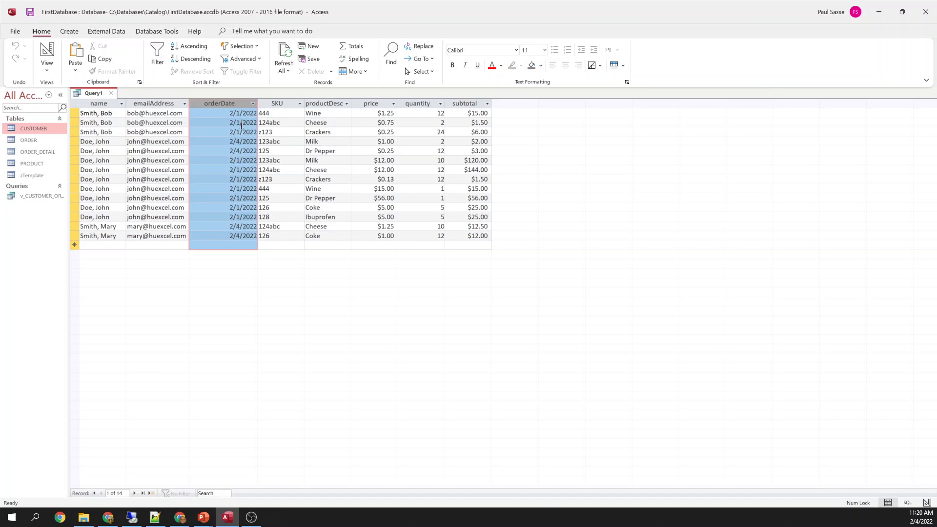
click(277, 103)
click(312, 102)
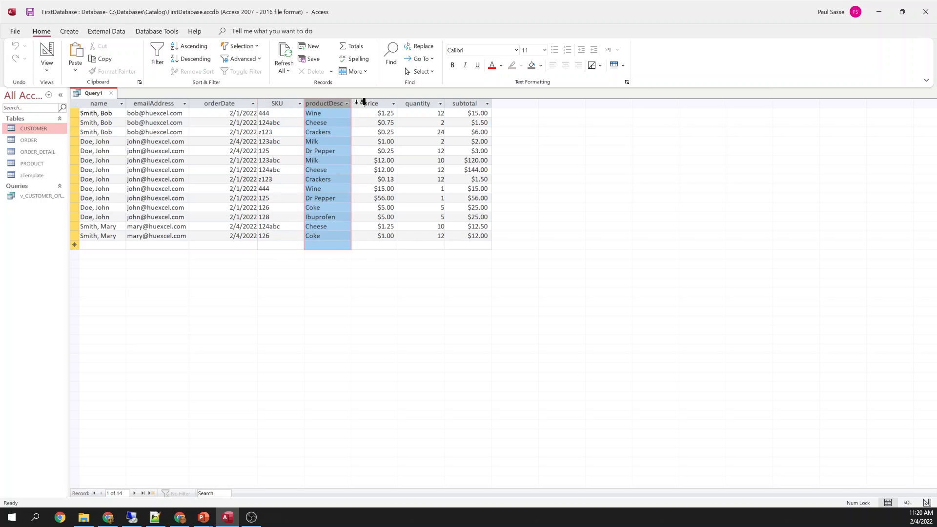
click(383, 103)
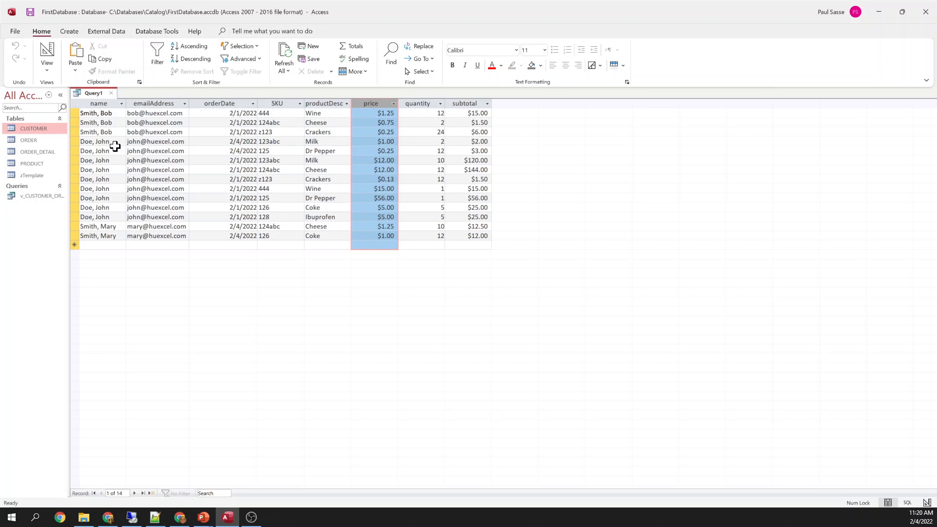
right_click(92, 93)
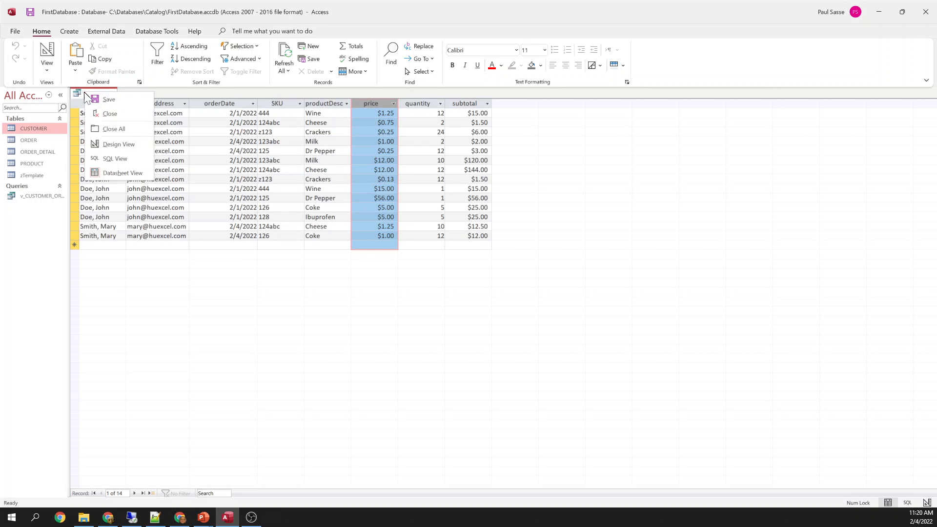
click(113, 146)
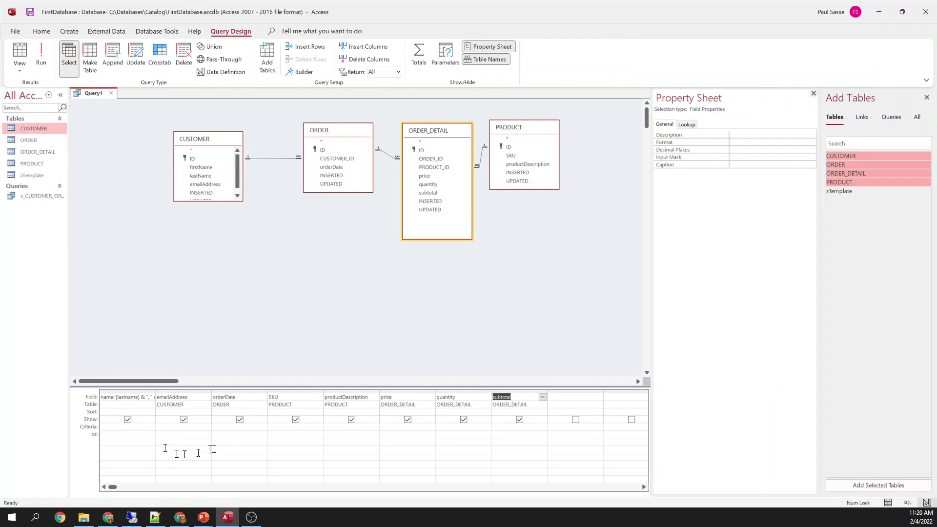
click(239, 427)
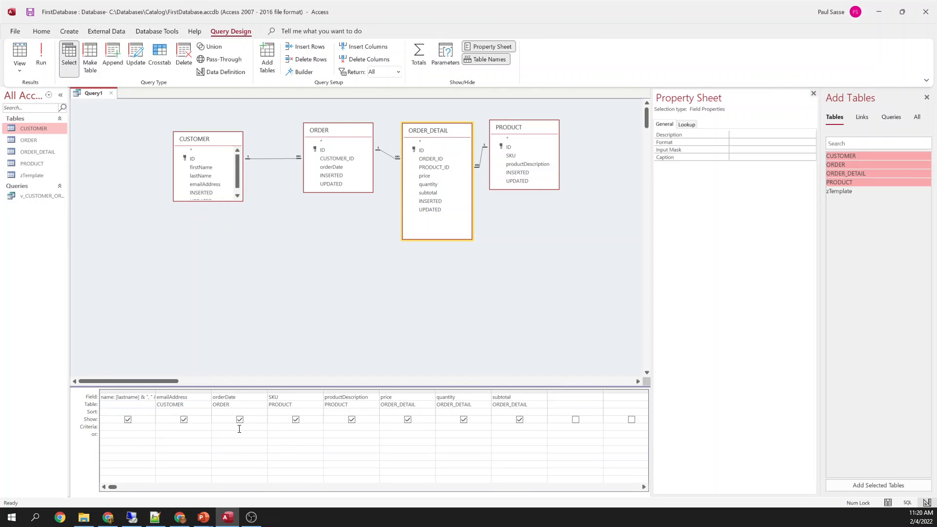
text(Int(Now()))
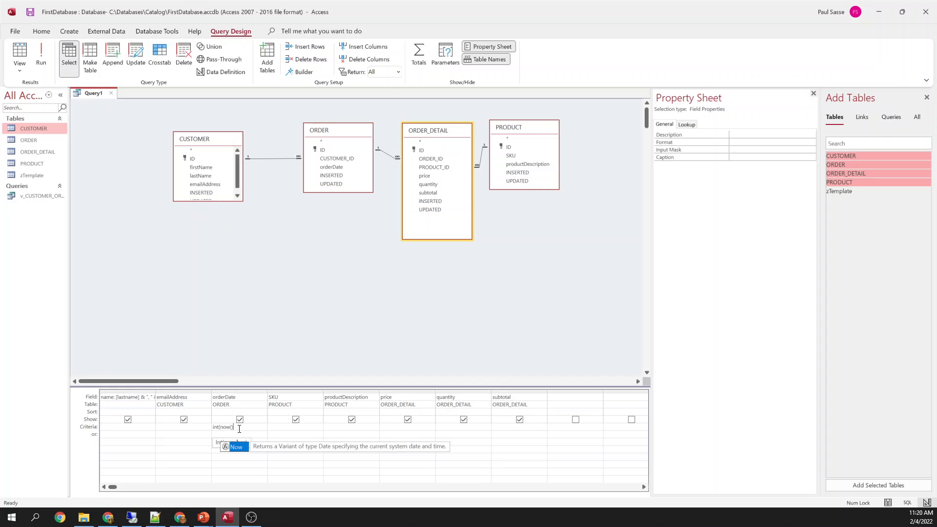
key(Tab)
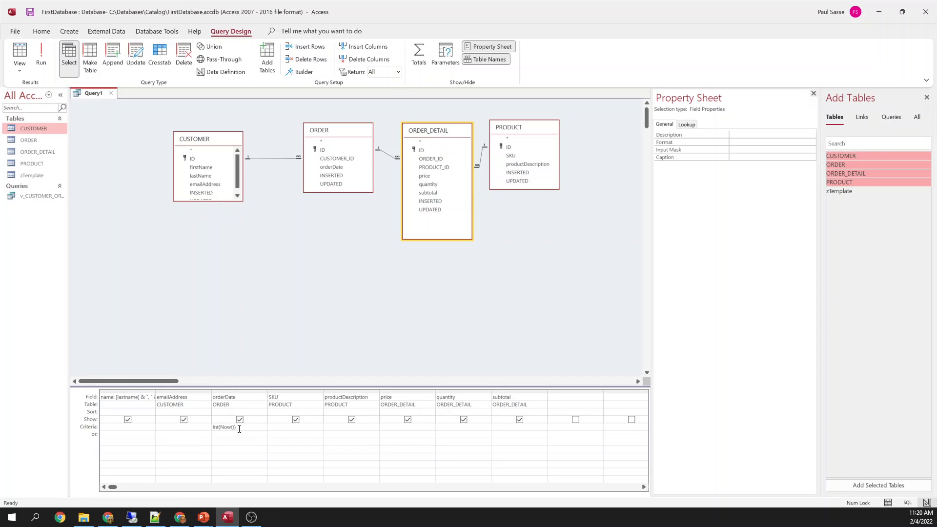
right_click(93, 93)
click(128, 174)
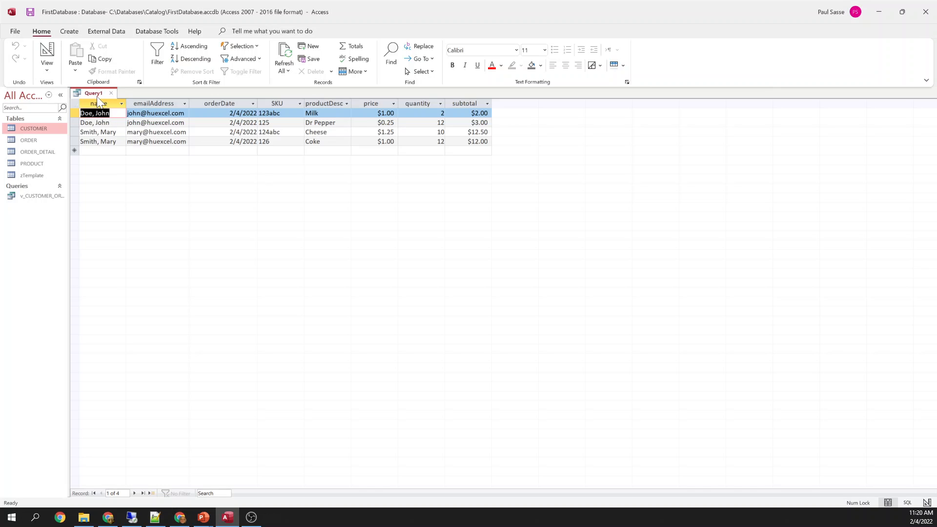
right_click(95, 93)
click(125, 147)
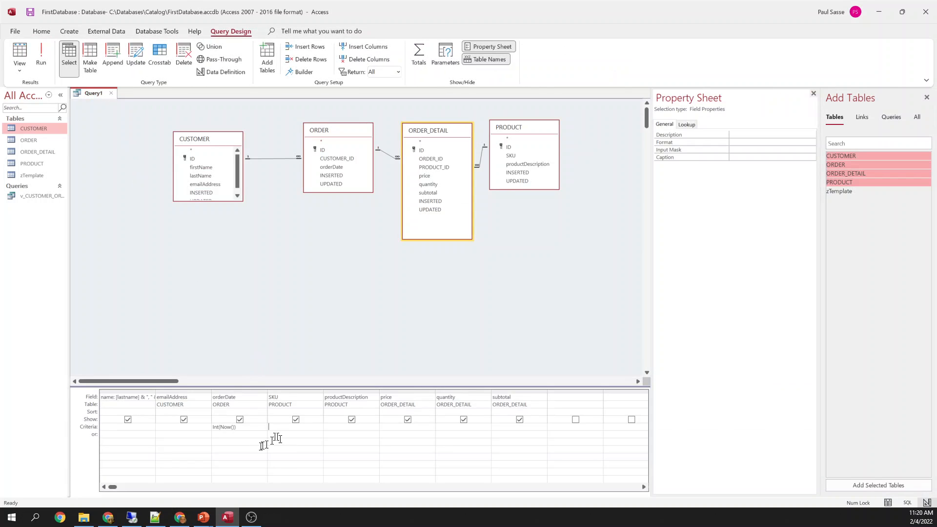
key(shift+Tab)
key(Delete)
Discard Query1 unsaved and return to the 'First Database and design principles' PowerPoint slide show
click(111, 93)
click(471, 288)
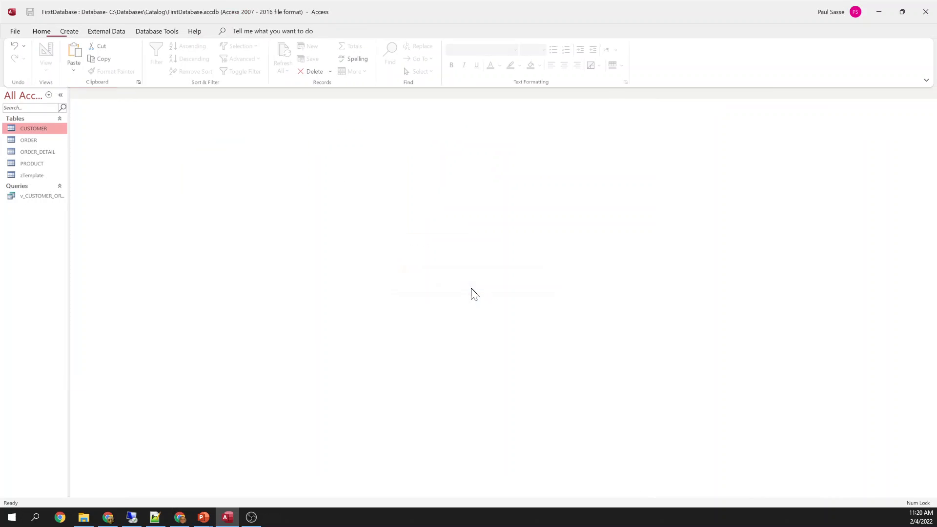
mouse_move(258, 516)
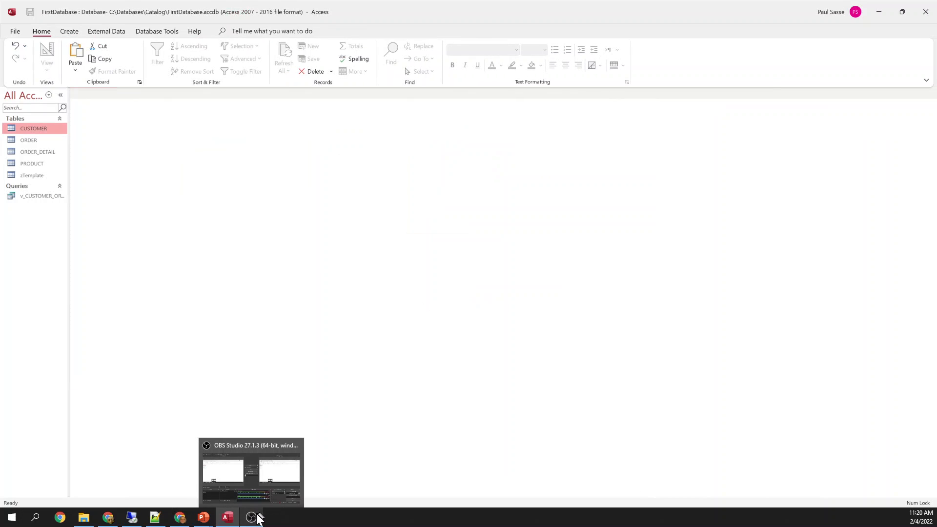
click(203, 516)
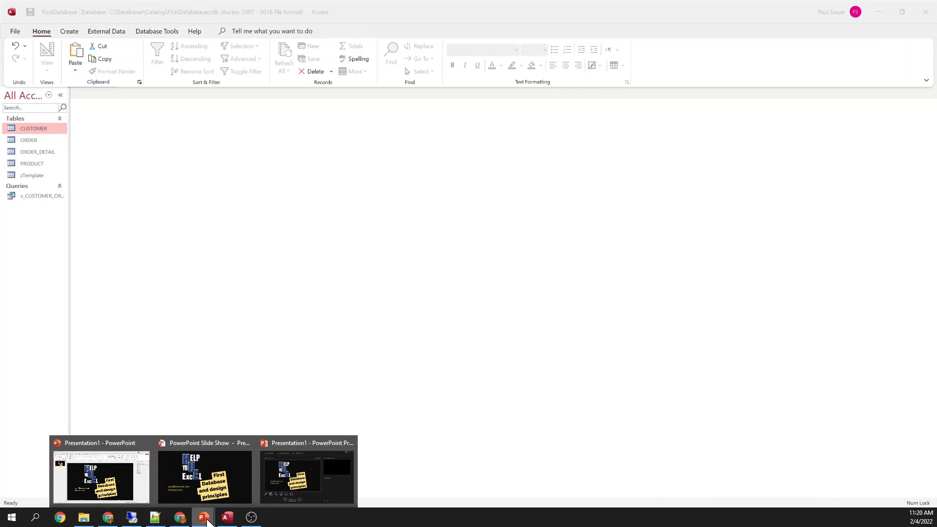
click(205, 483)
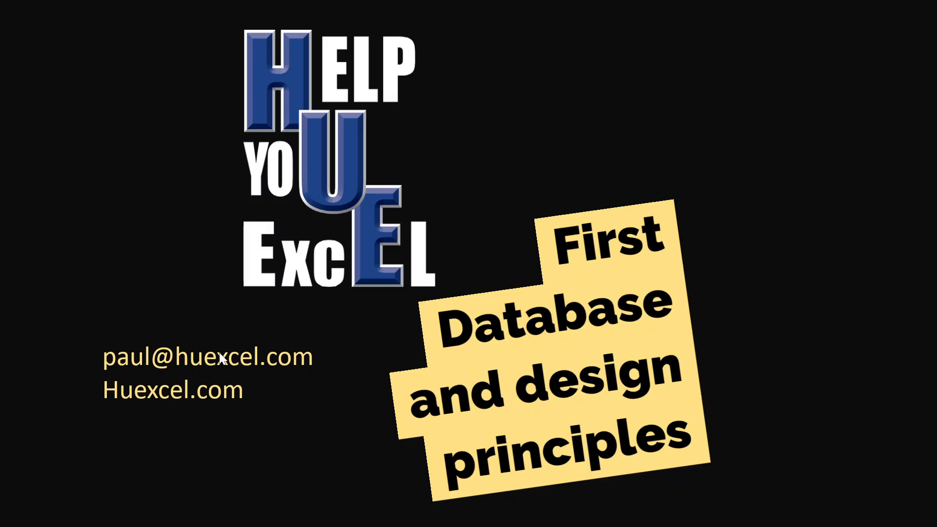